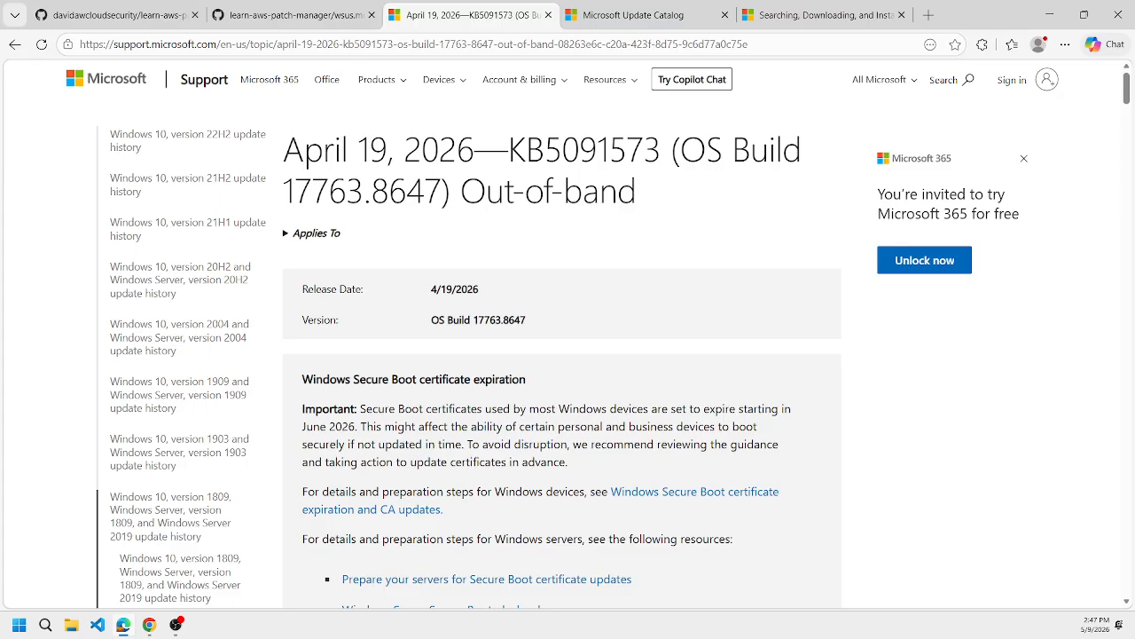
Highlight KB5091573 in the article title, then open the baseline used by the learn-tf-aws-vpc-wsus-2019 node from the AWS compliance report in Chrome.
left_click_drag(509, 153, 661, 156)
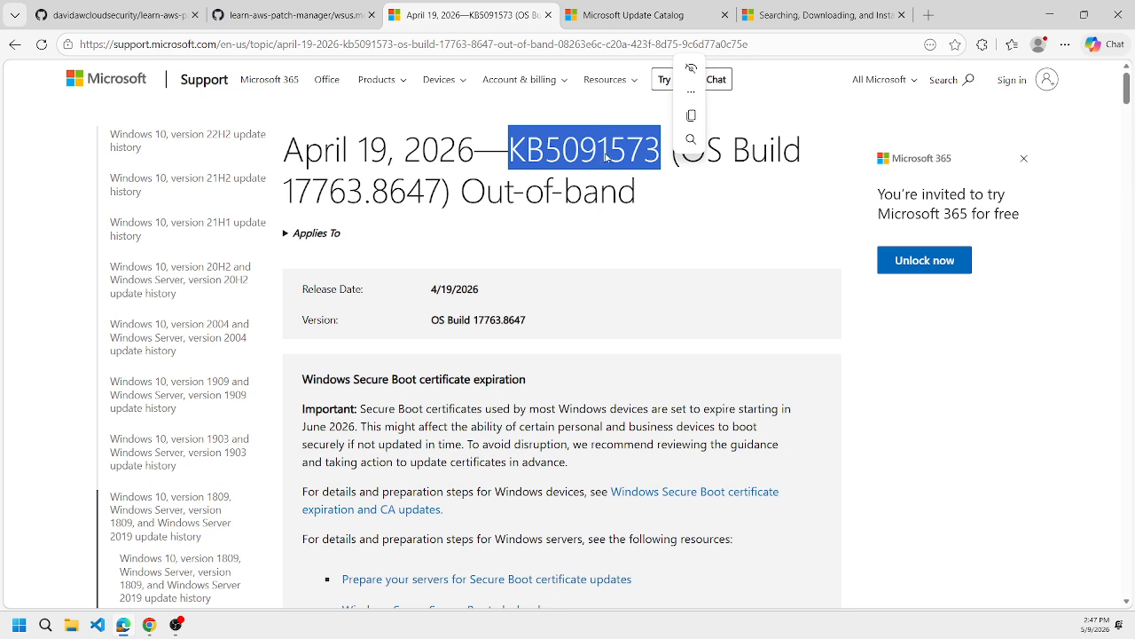
left_click(147, 629)
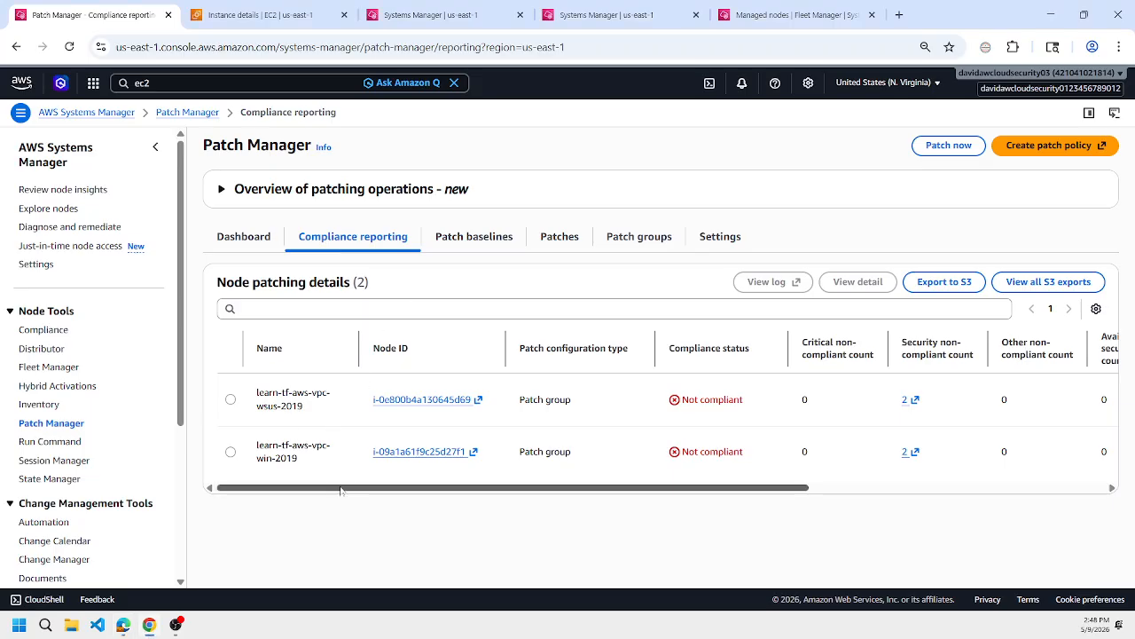
left_click_drag(342, 488, 902, 491)
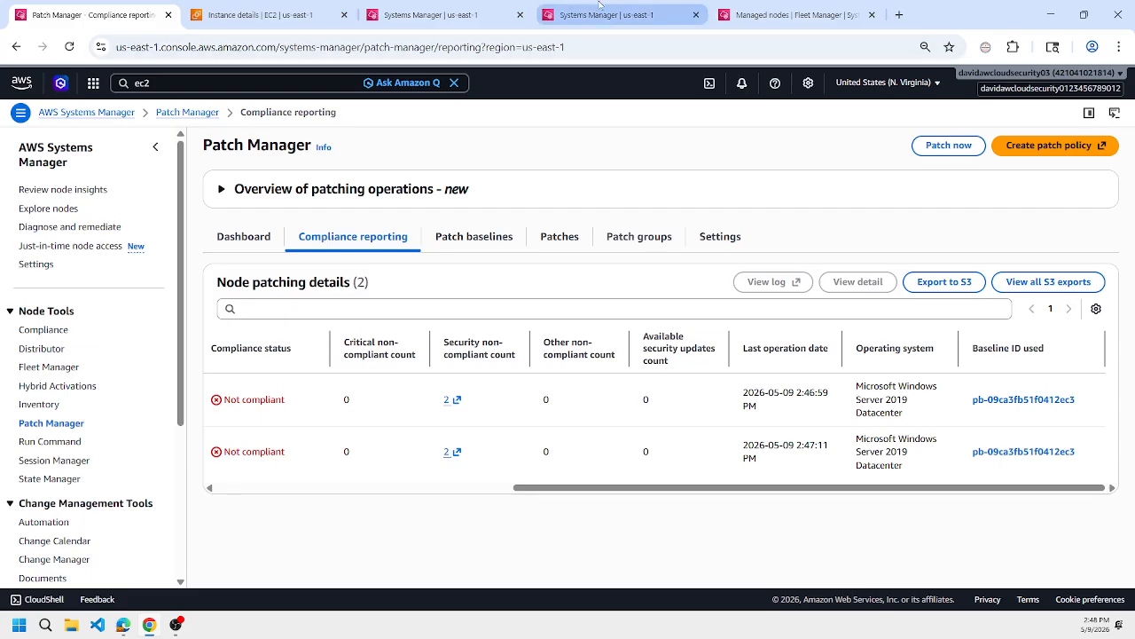
left_click(1025, 400)
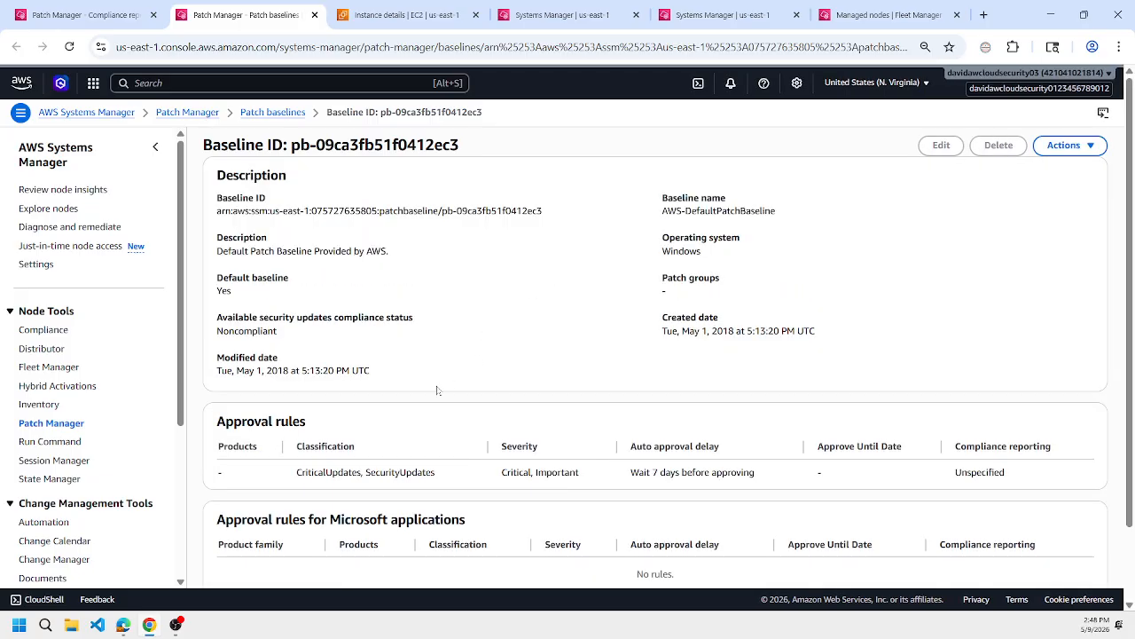
Examine the default Windows baseline's approval rules and patch exceptions, comparing them with the KB5091573 support article.
scroll(403, 315, "down", 2)
left_click(248, 554)
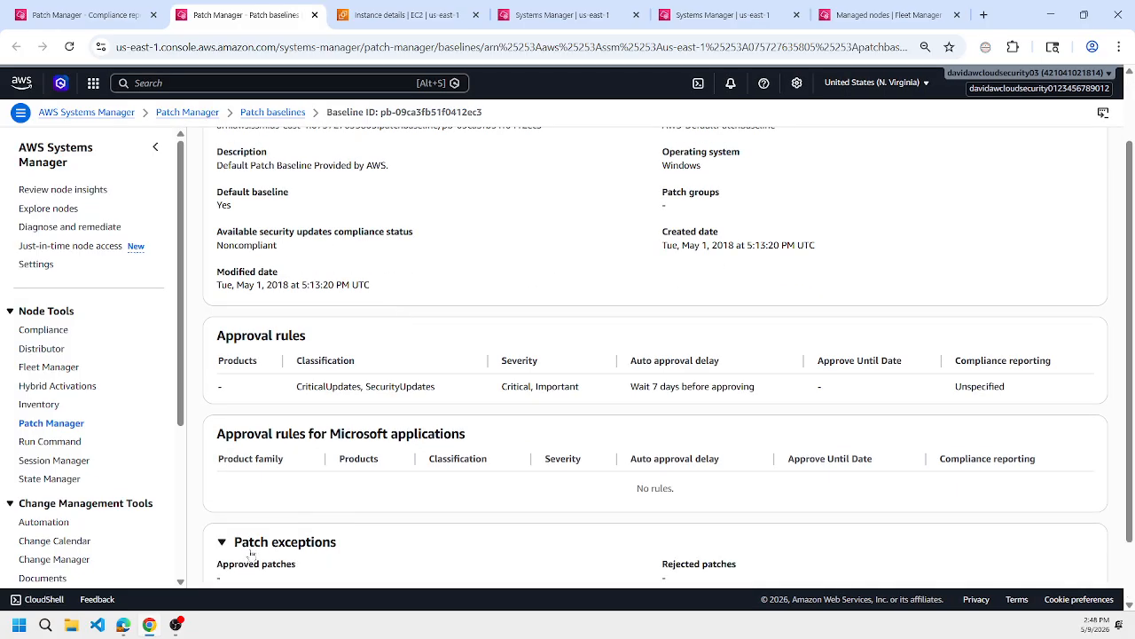
scroll(471, 427, "down", 2)
scroll(471, 426, "up", 2)
scroll(471, 426, "down", 2)
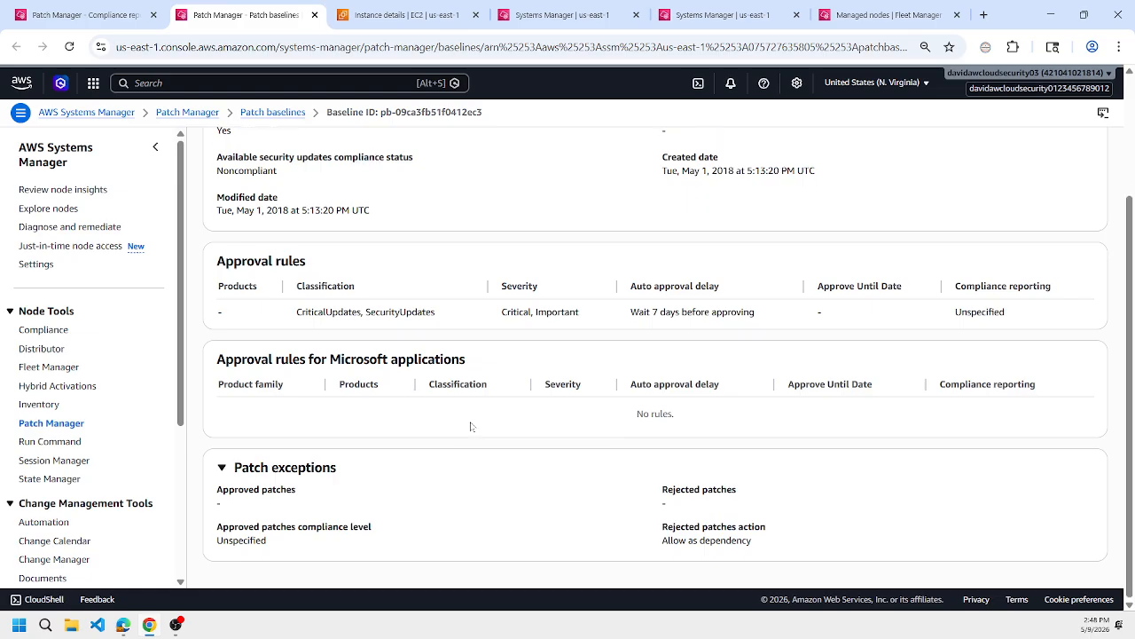
scroll(470, 427, "up", 2)
scroll(470, 427, "down", 2)
key("alt+Tab")
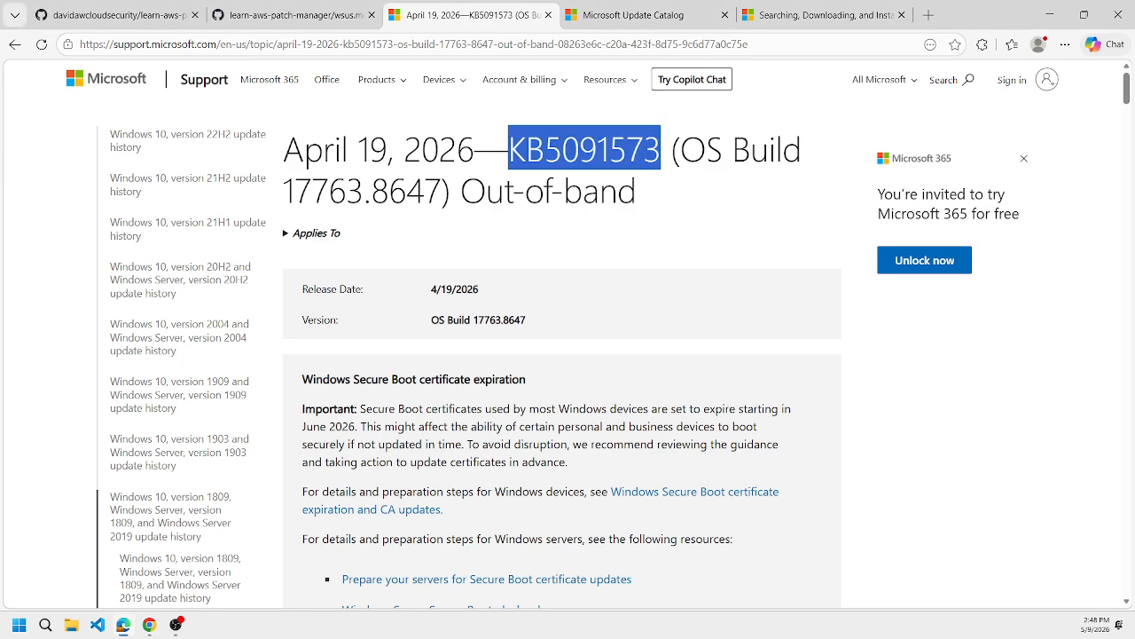
key("alt+Tab")
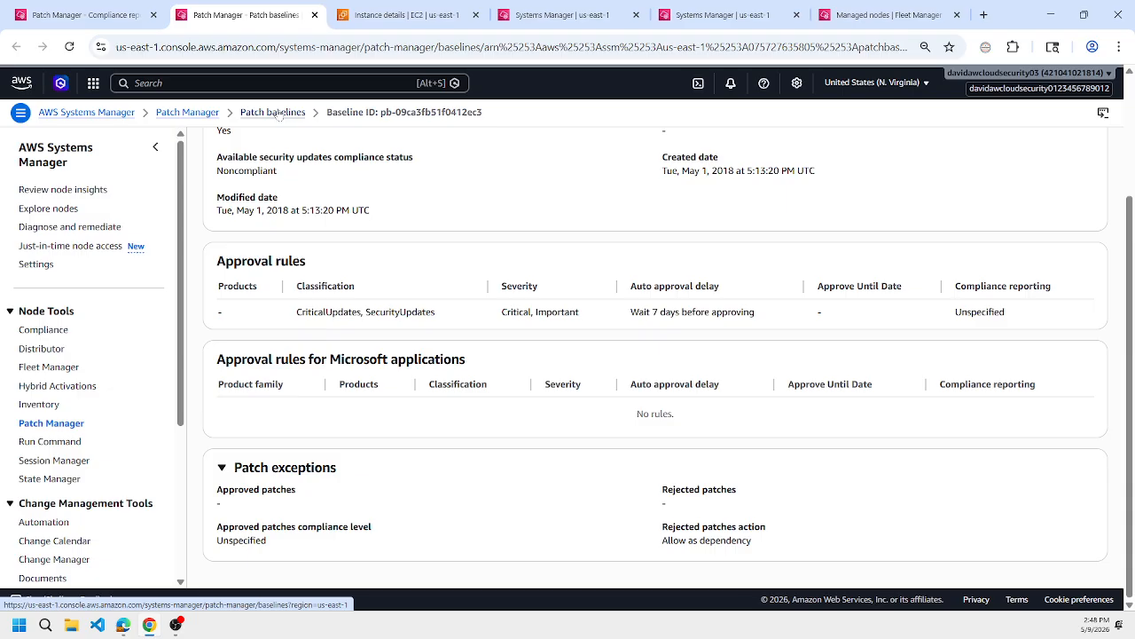
Display the tags of the learn-tf-aws-vpc-win-2019 EC2 instance to check its PatchGroup value.
left_click(385, 13)
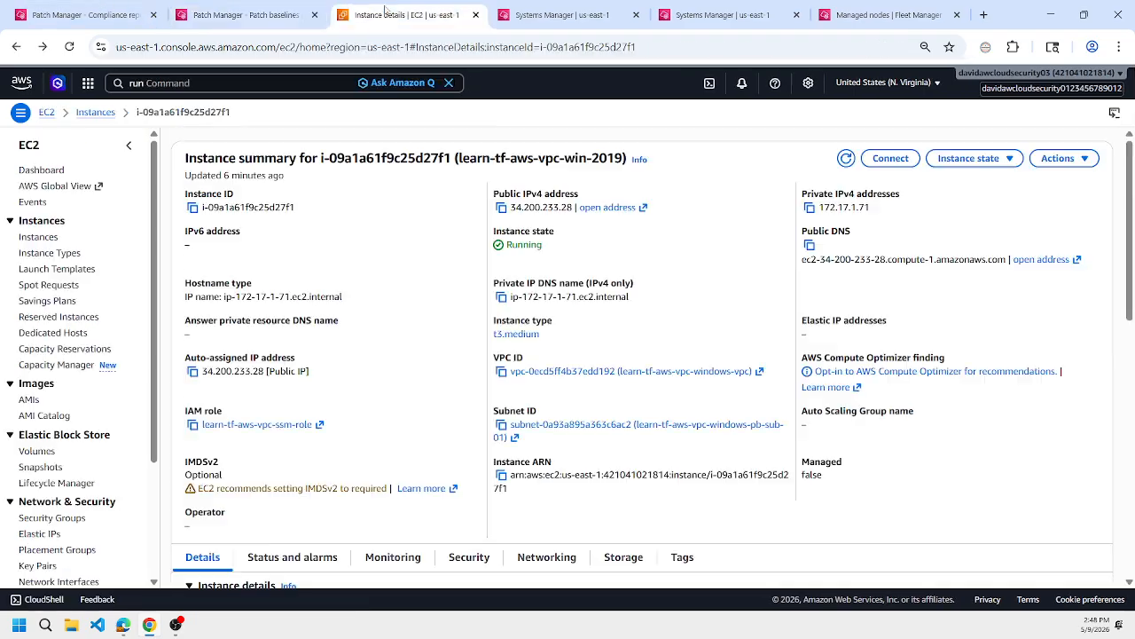
scroll(681, 350, "down", 3)
left_click(682, 344)
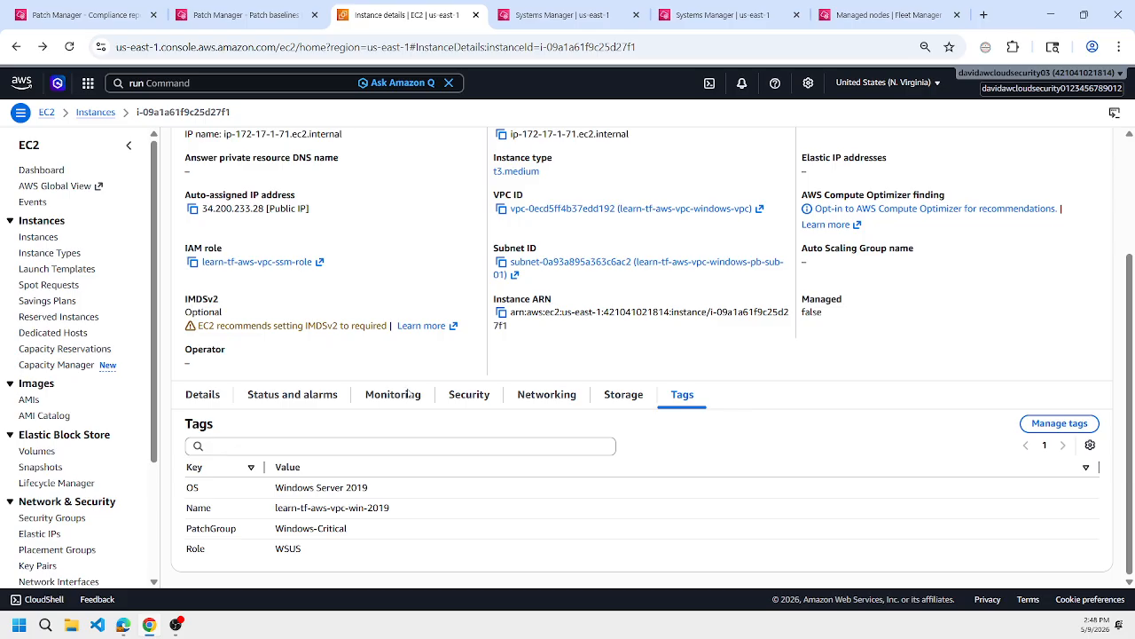
Return to the list of patch baselines and filter it by the baseline name patch_KB5091573.
left_click(262, 17)
scroll(540, 210, "up", 3)
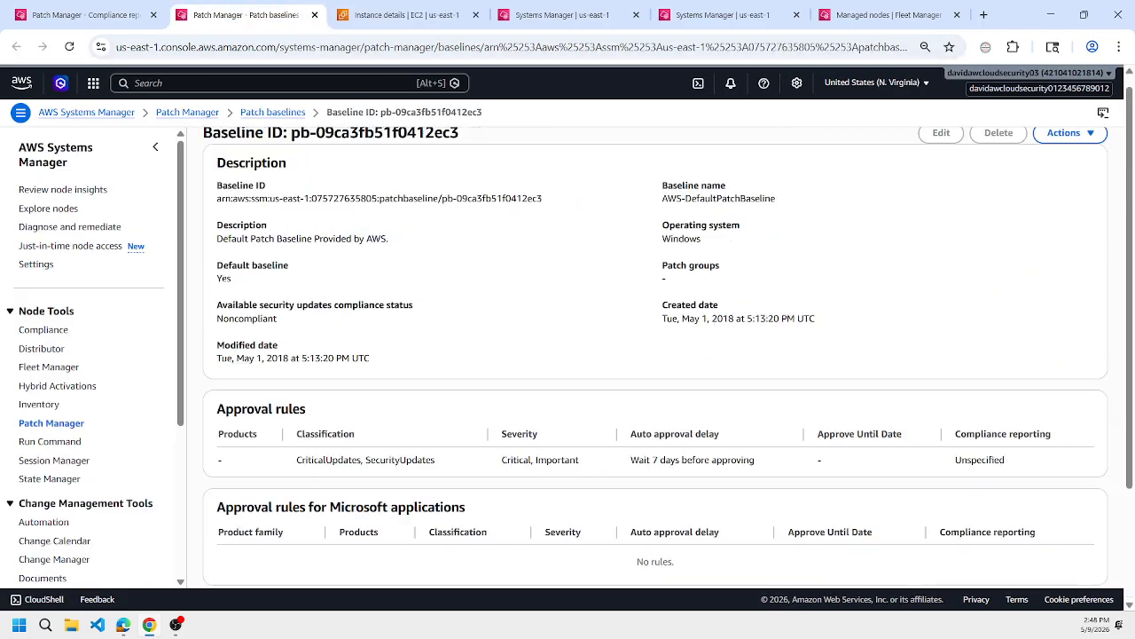
left_click(268, 117)
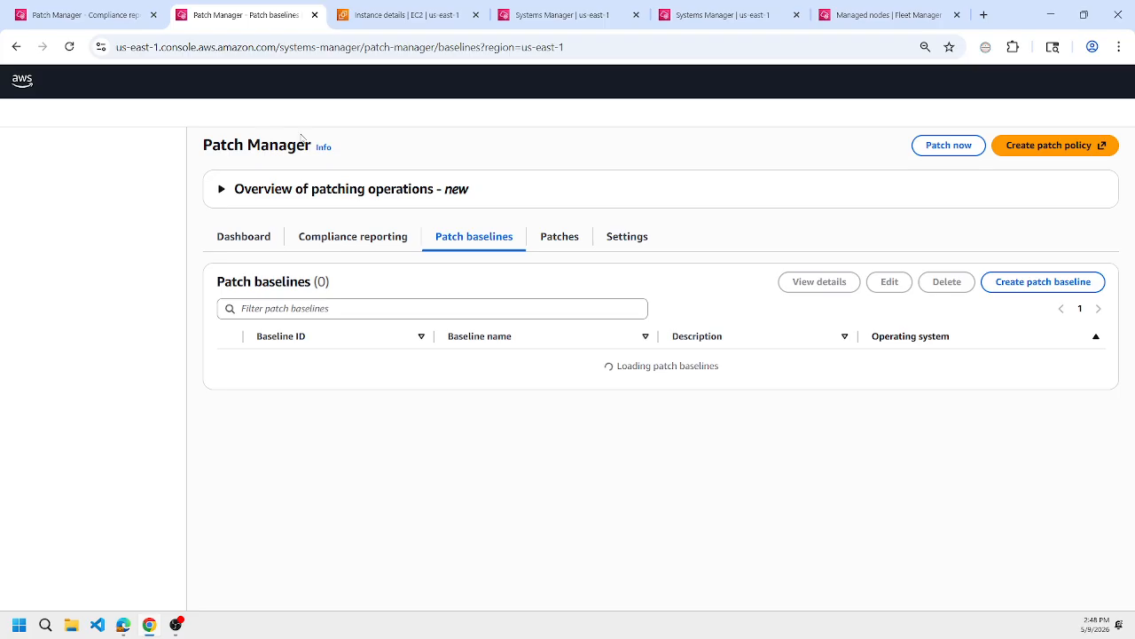
left_click(357, 309)
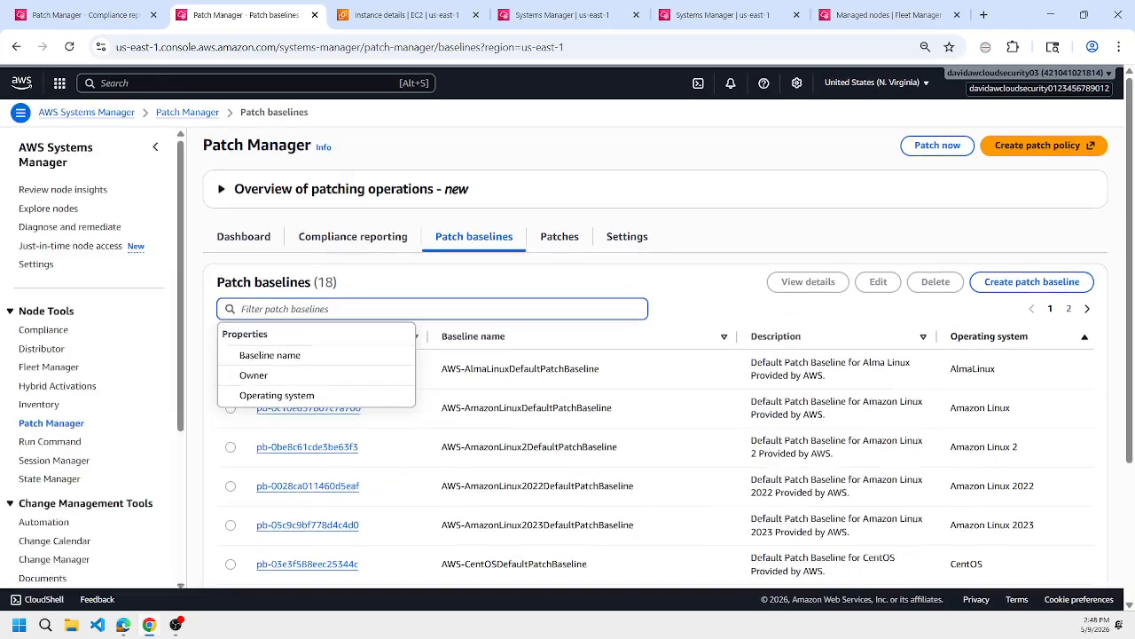
type("kb")
left_click(359, 434)
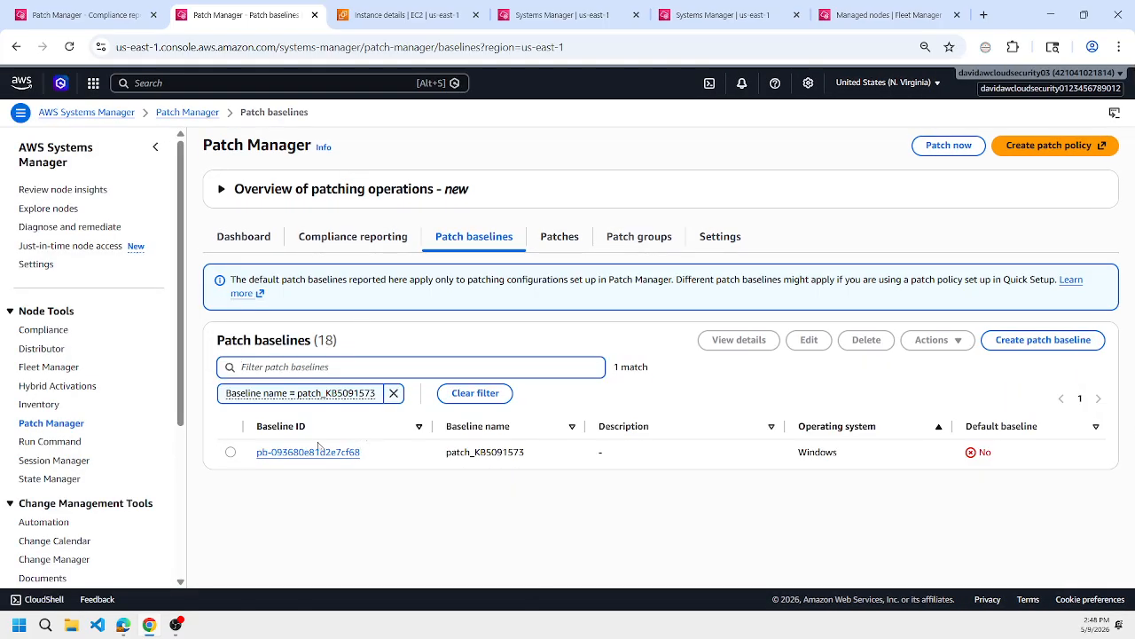
Add the instance's PatchGroup tag value, Windows-Critical, as a patch group of the patch_KB5091573 baseline.
left_click(231, 452)
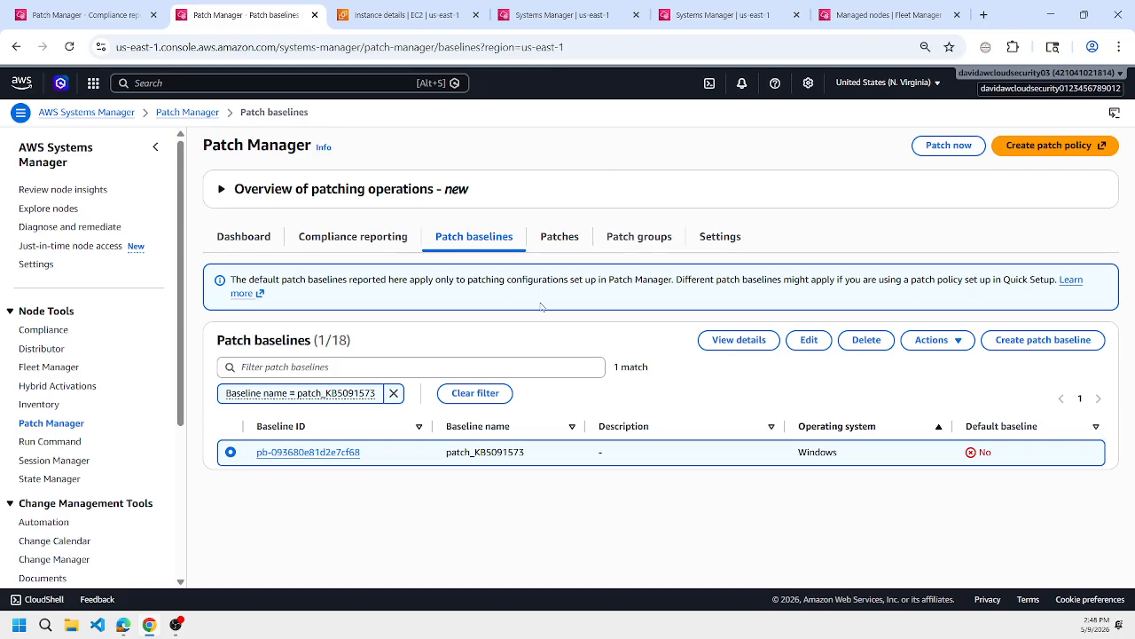
left_click(939, 343)
left_click(950, 385)
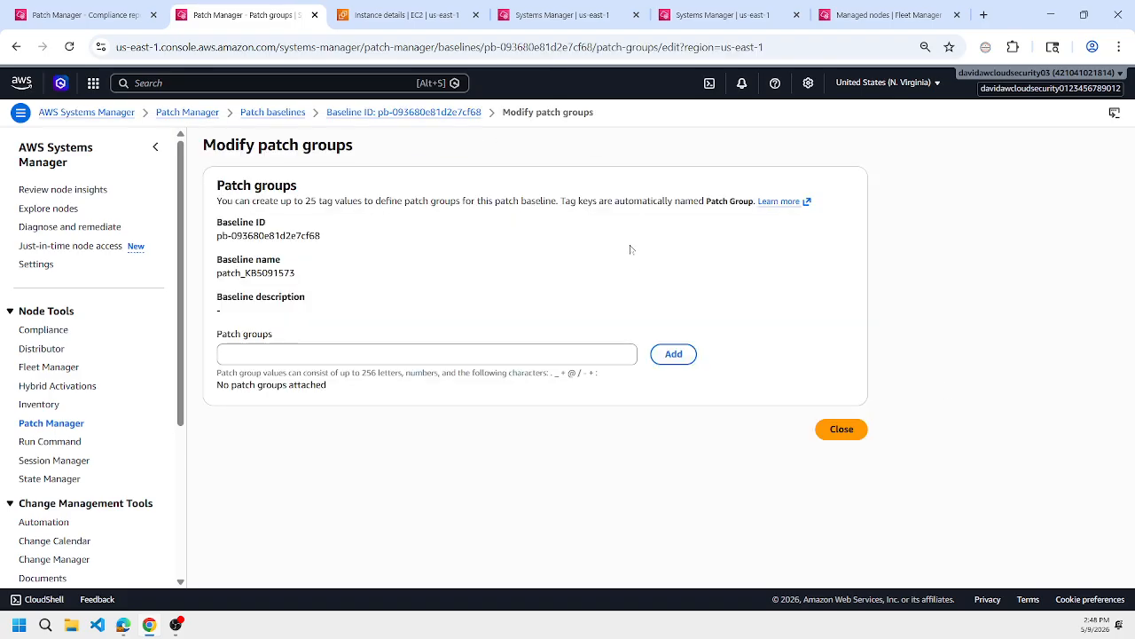
left_click(403, 14)
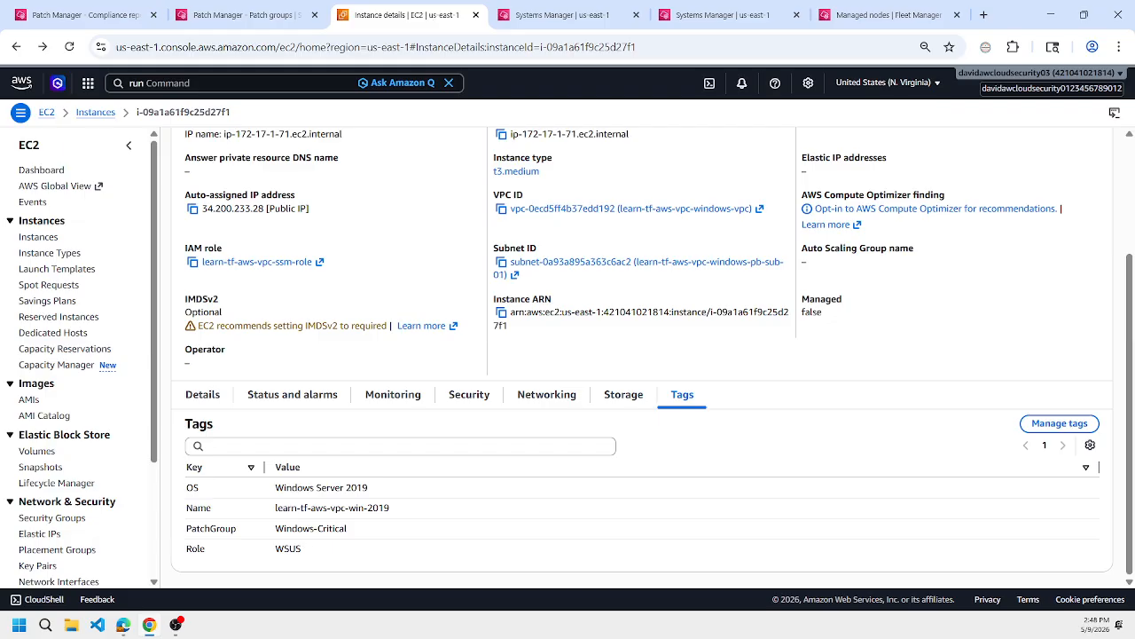
left_click_drag(276, 529, 347, 528)
key("ctrl+c")
left_click(240, 14)
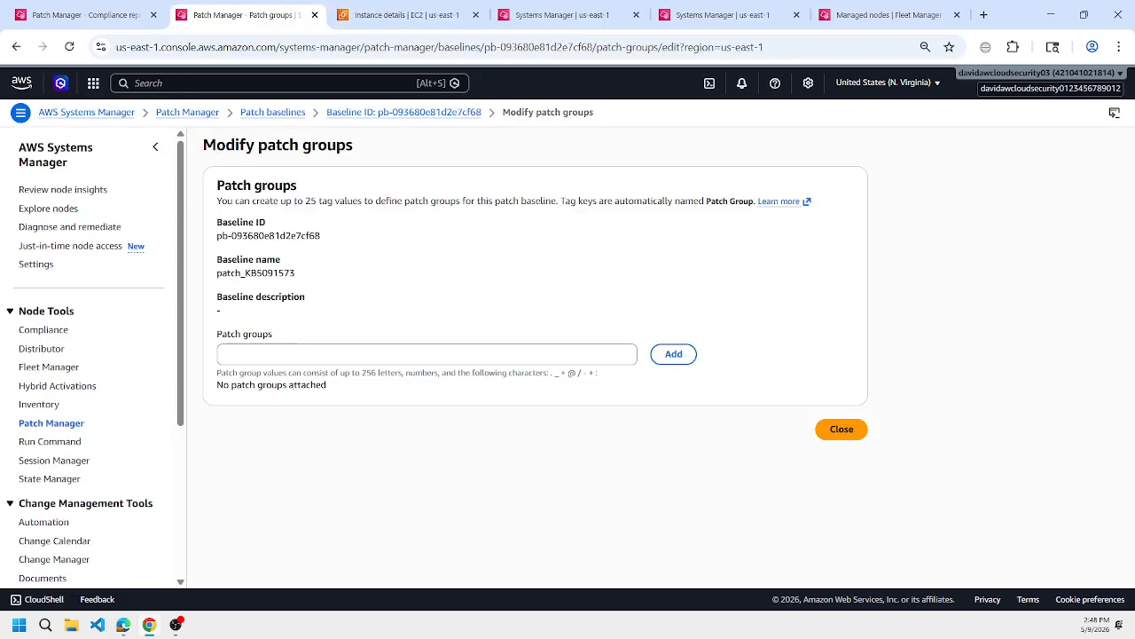
left_click(373, 355)
key("ctrl+v")
left_click(679, 357)
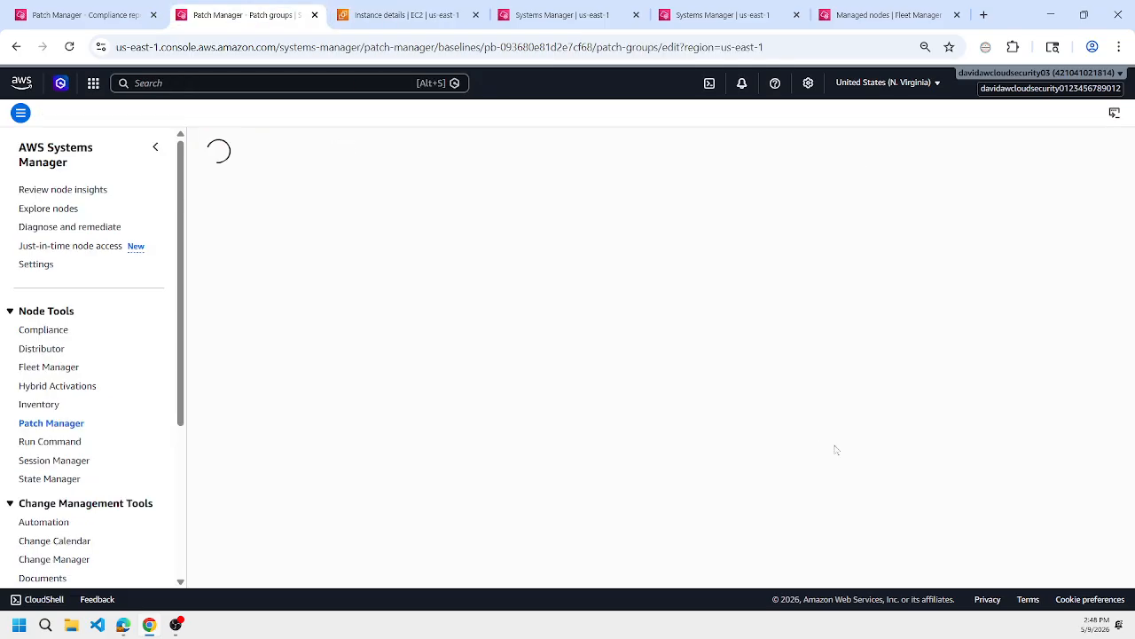
Review the previous Run Command execution and expand its command parameters.
left_click(873, 11)
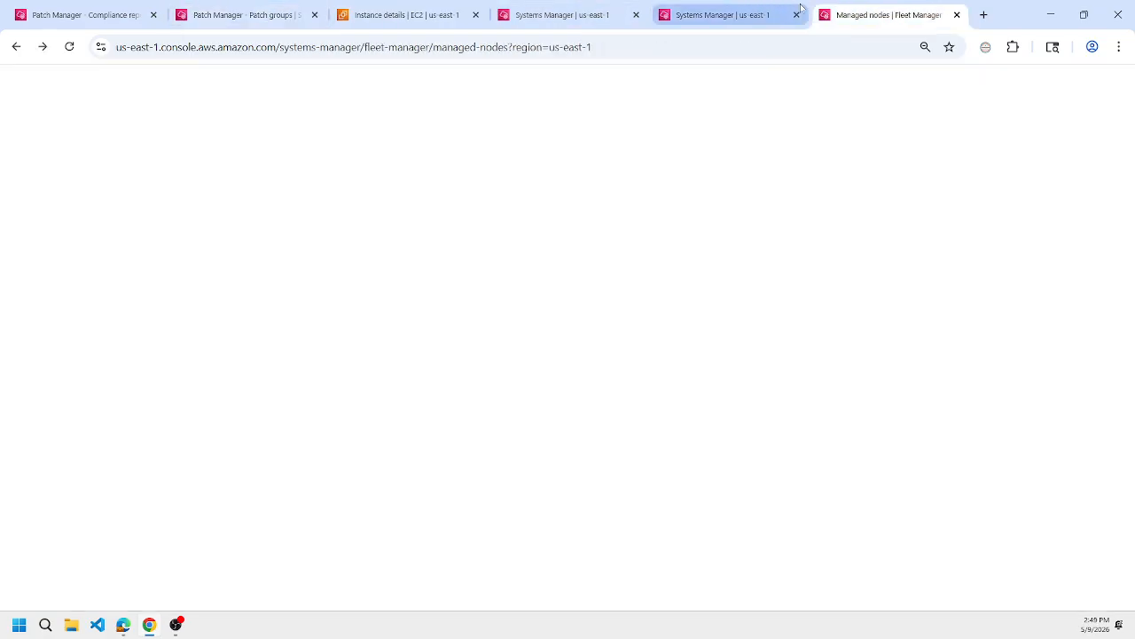
left_click(801, 9)
scroll(480, 520, "down", 1)
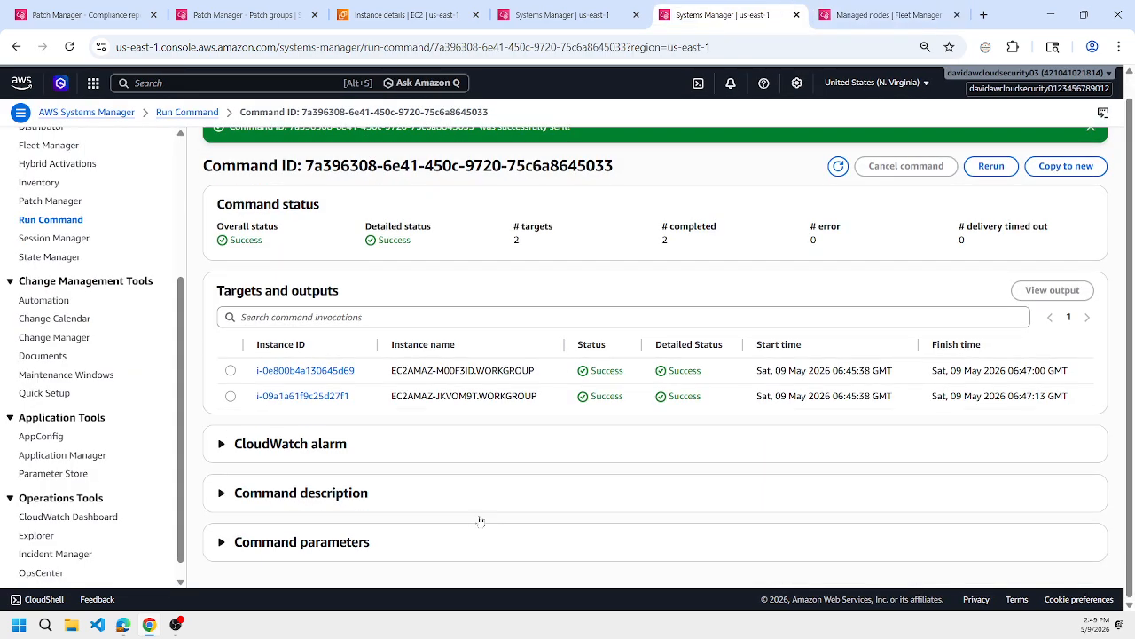
left_click(445, 537)
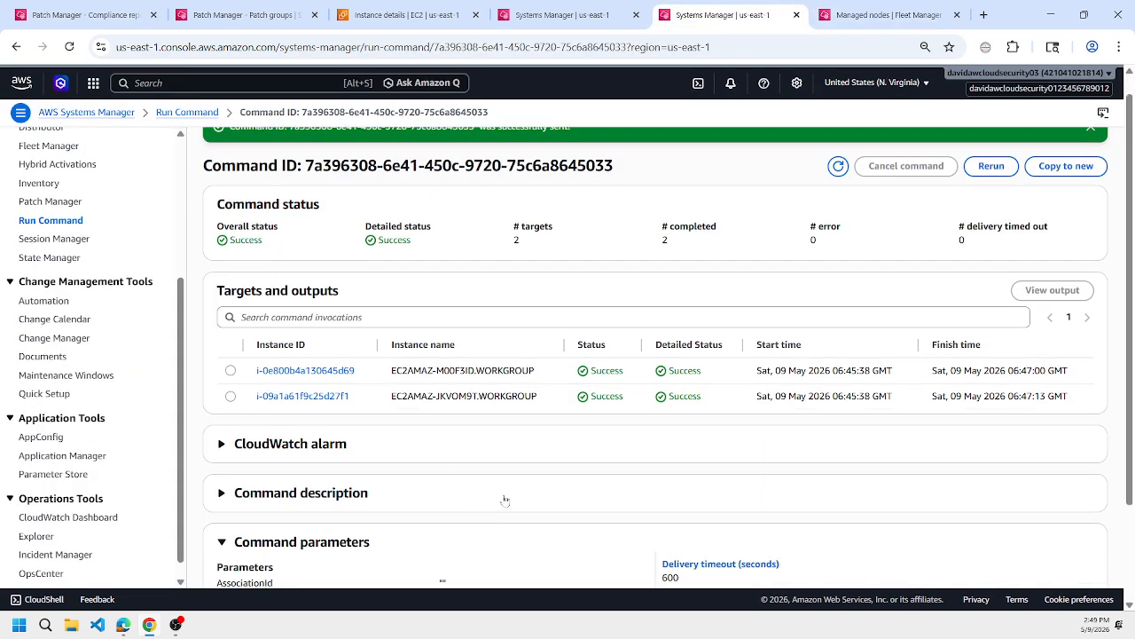
scroll(505, 502, "down", 2)
scroll(822, 389, "up", 5)
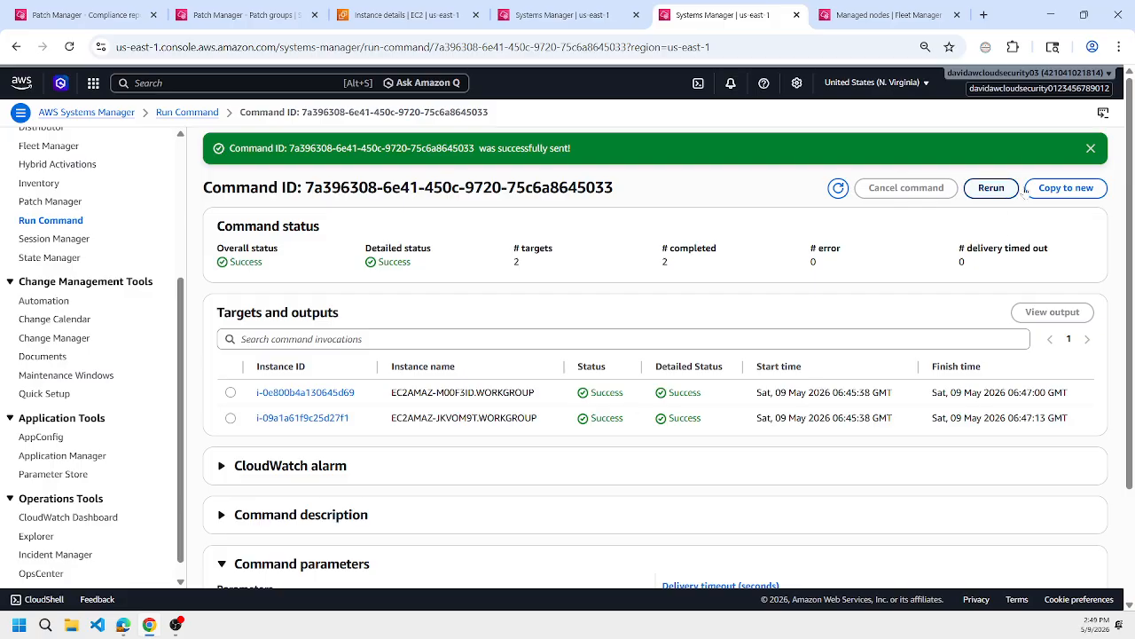
Copy the previous command to a new one, run it with the Scan operation and NoReboot option, and refresh its status.
left_click(1064, 187)
scroll(596, 271, "down", 5)
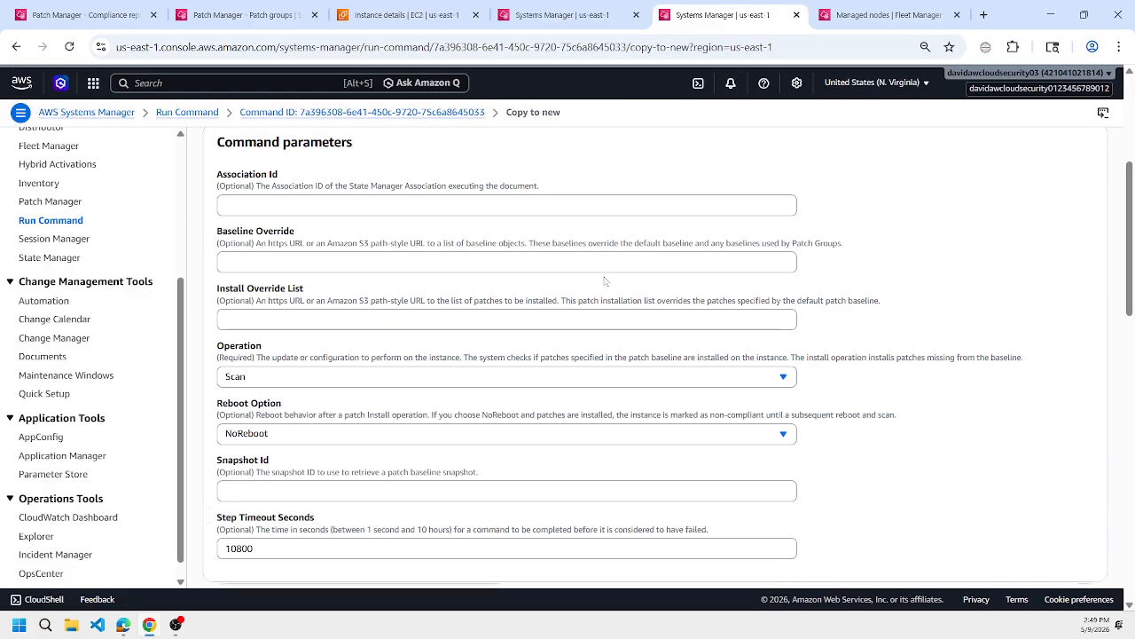
scroll(454, 330, "down", 10)
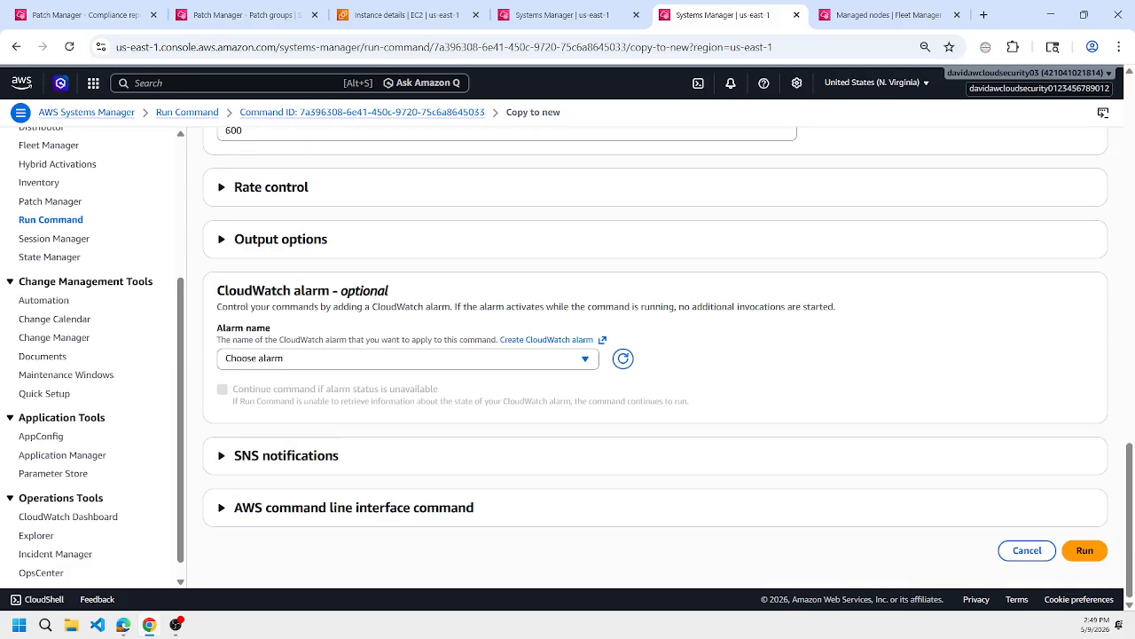
left_click(1084, 551)
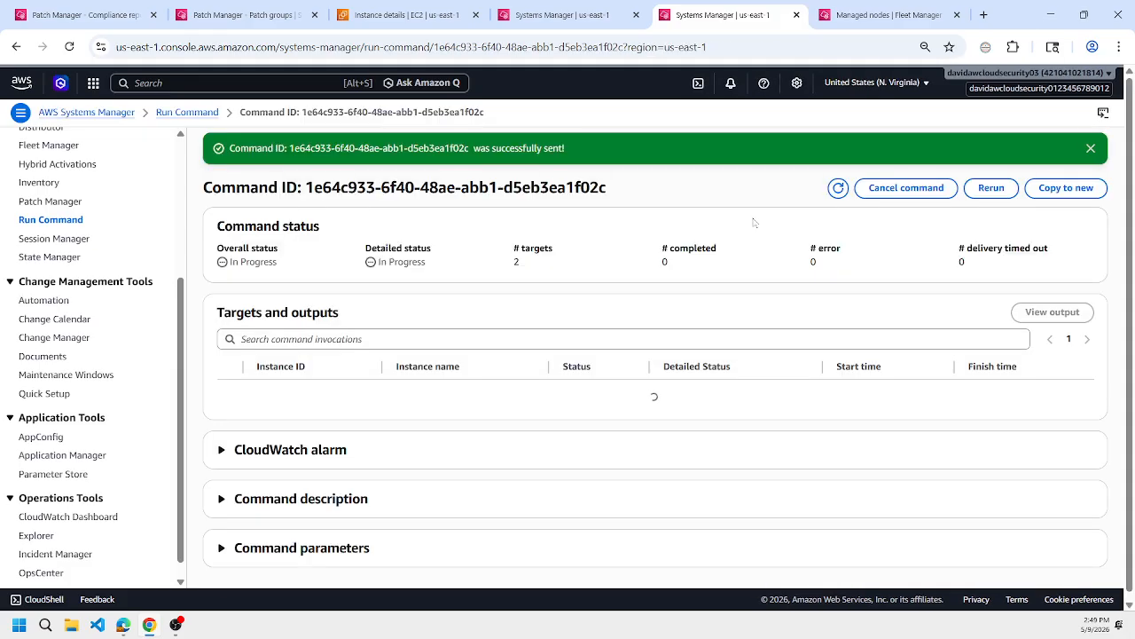
left_click(838, 190)
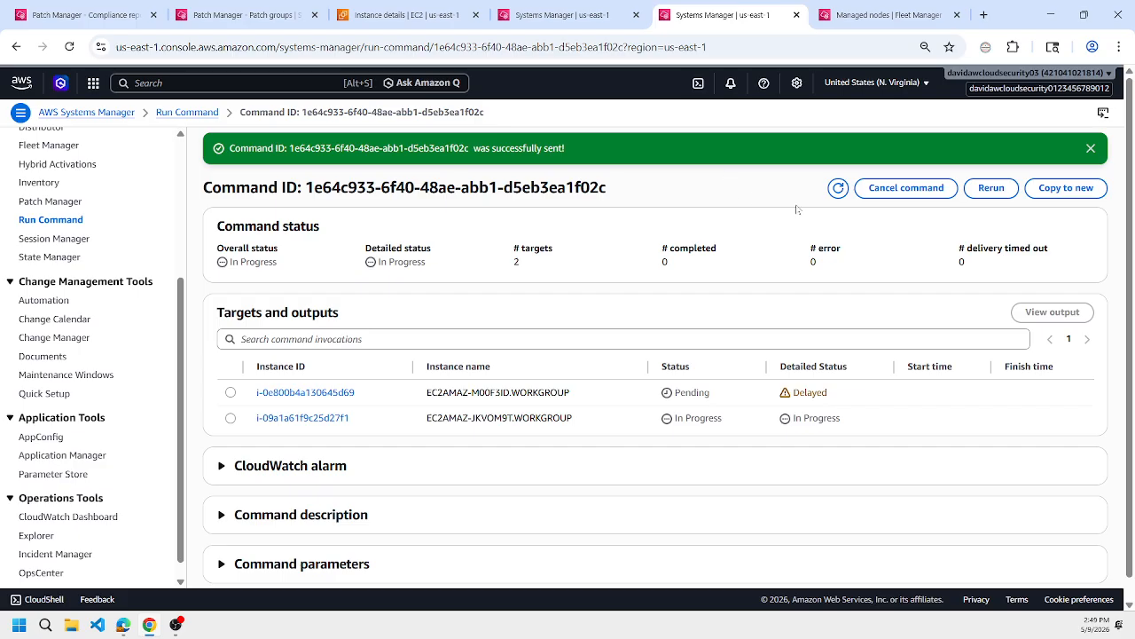
Close the patch group editor and check the baseline ID used by each node in the compliance report against the KB5091573 article.
left_click(262, 15)
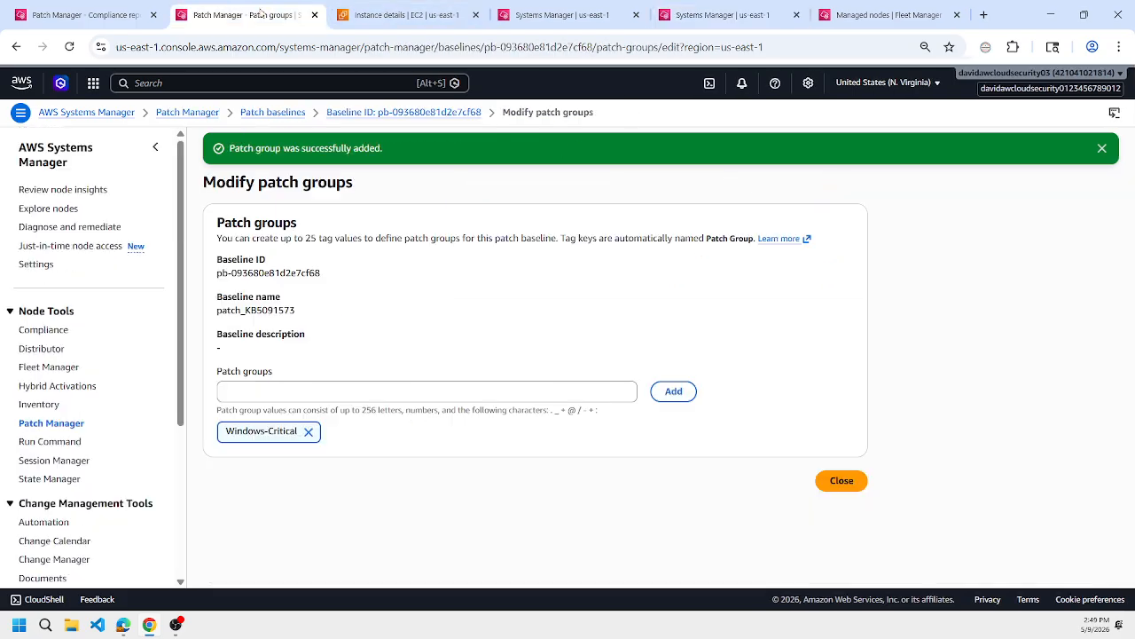
left_click(840, 480)
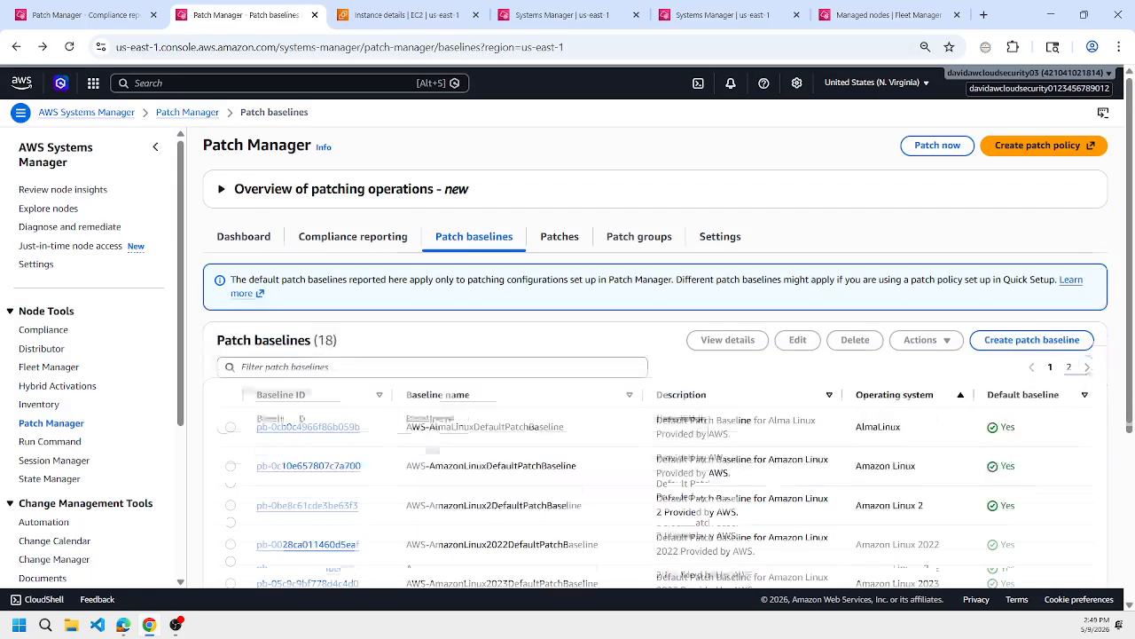
left_click(390, 241)
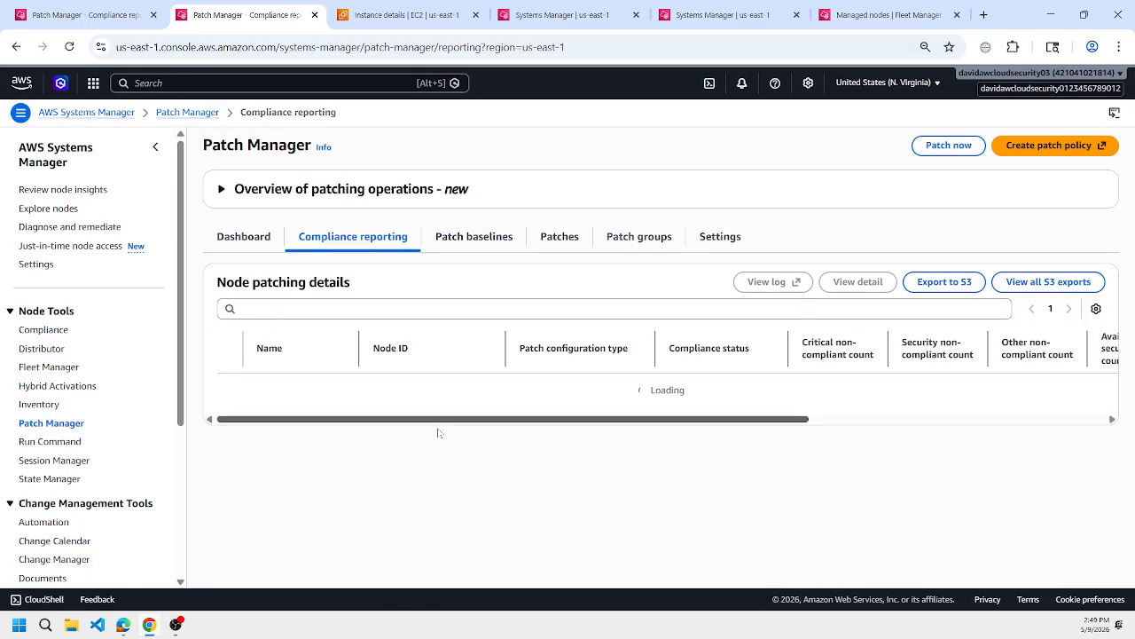
left_click_drag(437, 491, 817, 491)
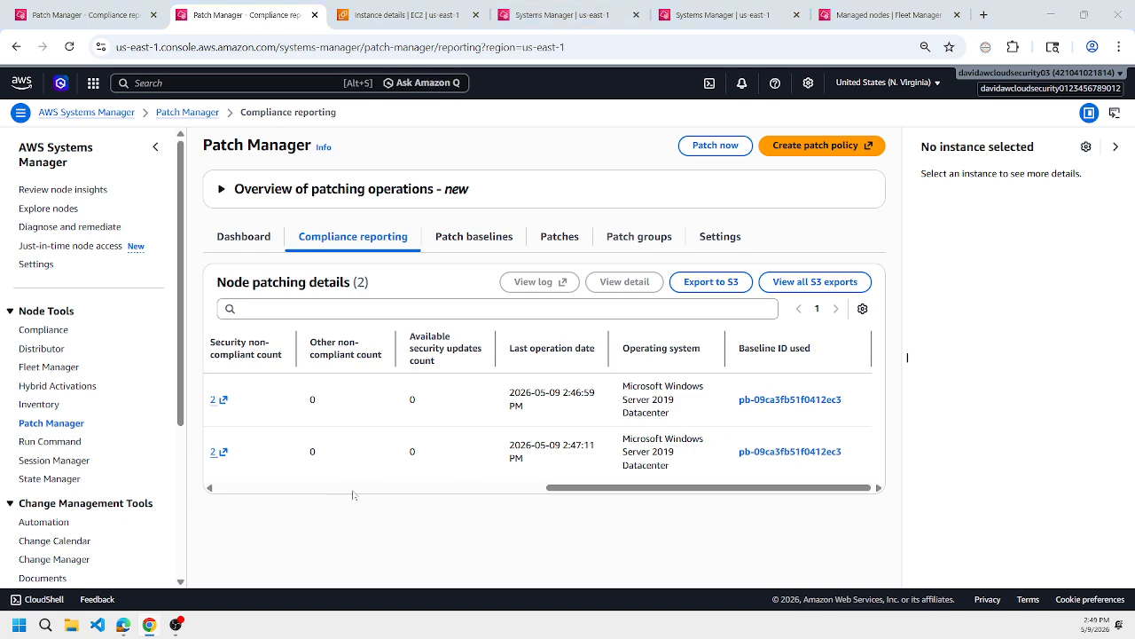
key("alt+Tab")
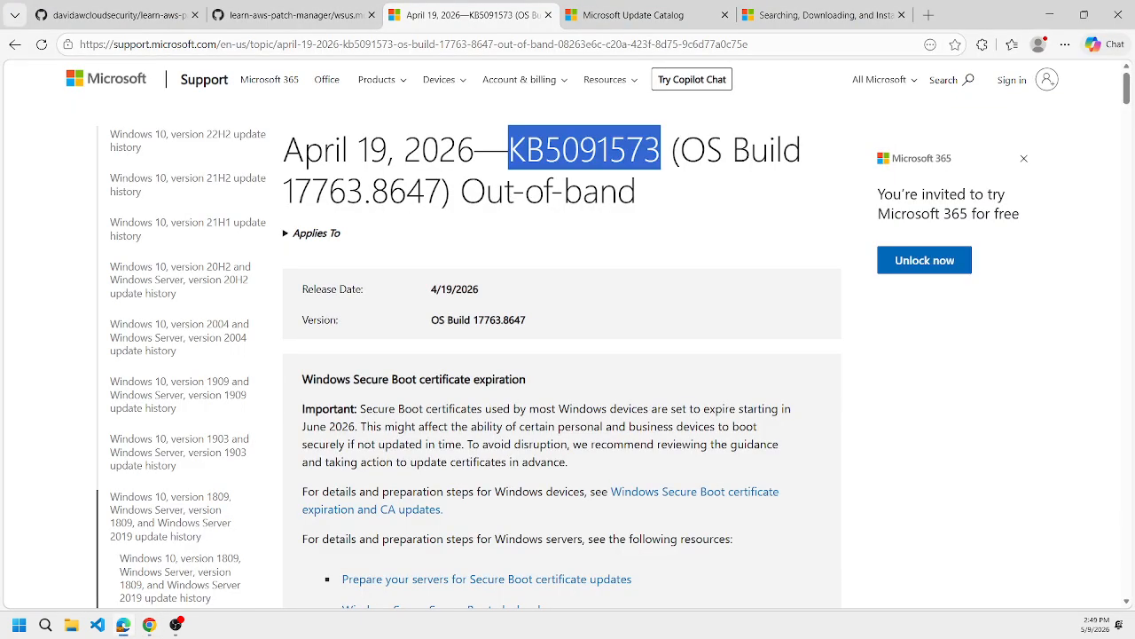
key("alt+Tab")
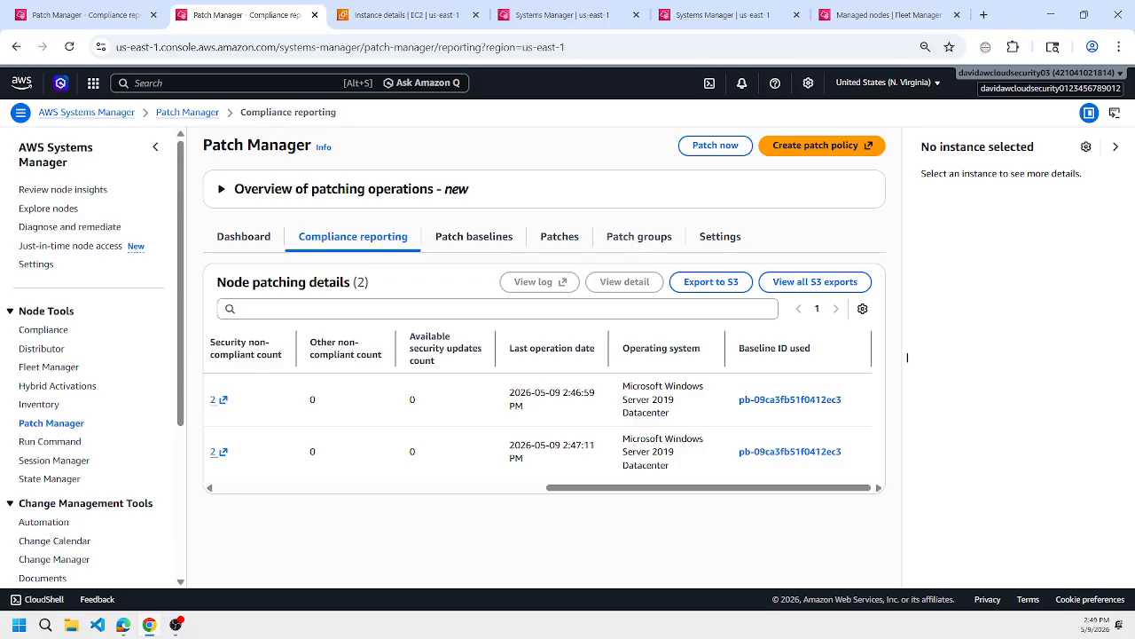
Return to the new scan command's details and refresh the status of its targets.
left_click(568, 14)
left_click(701, 7)
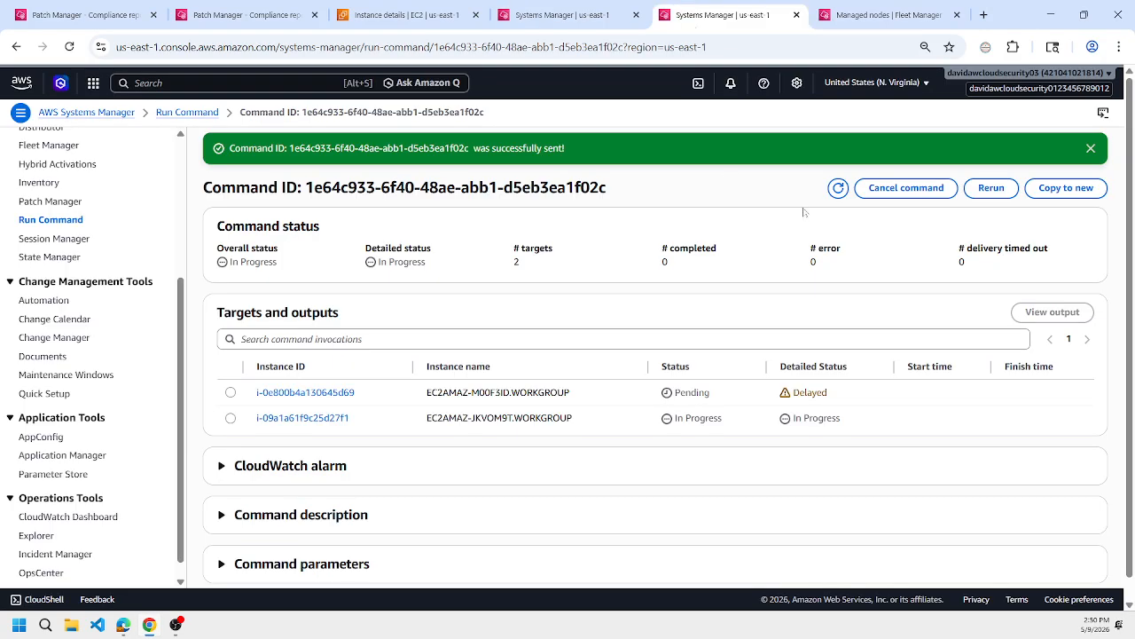
left_click(834, 193)
left_click(833, 193)
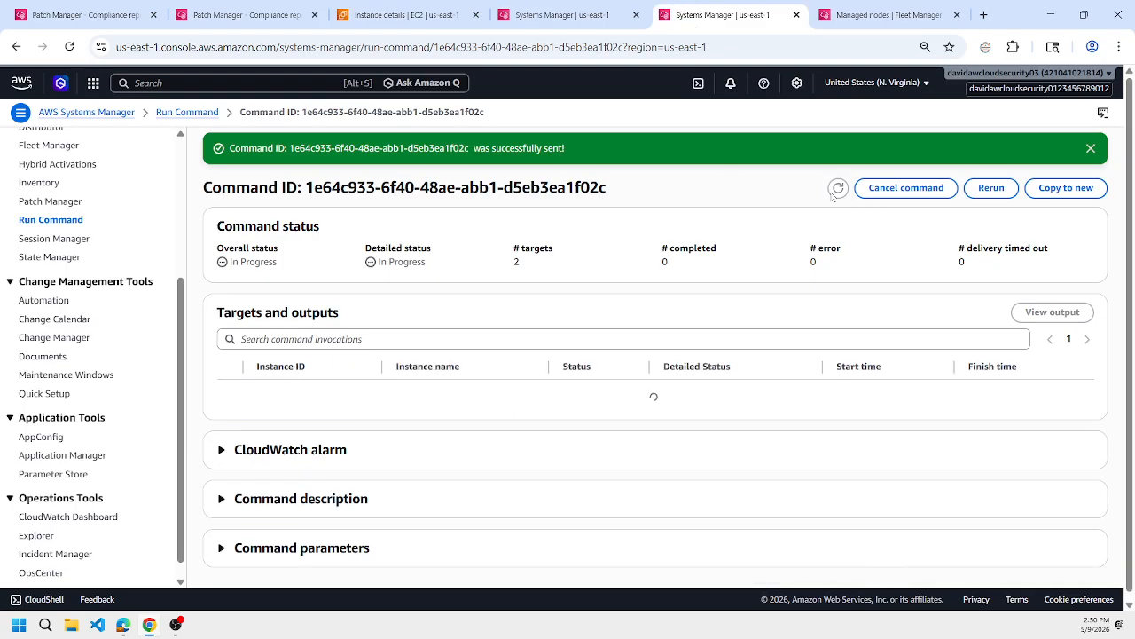
Keep refreshing the scan command's status to check the progress of both target instances.
left_click(834, 191)
left_click(834, 192)
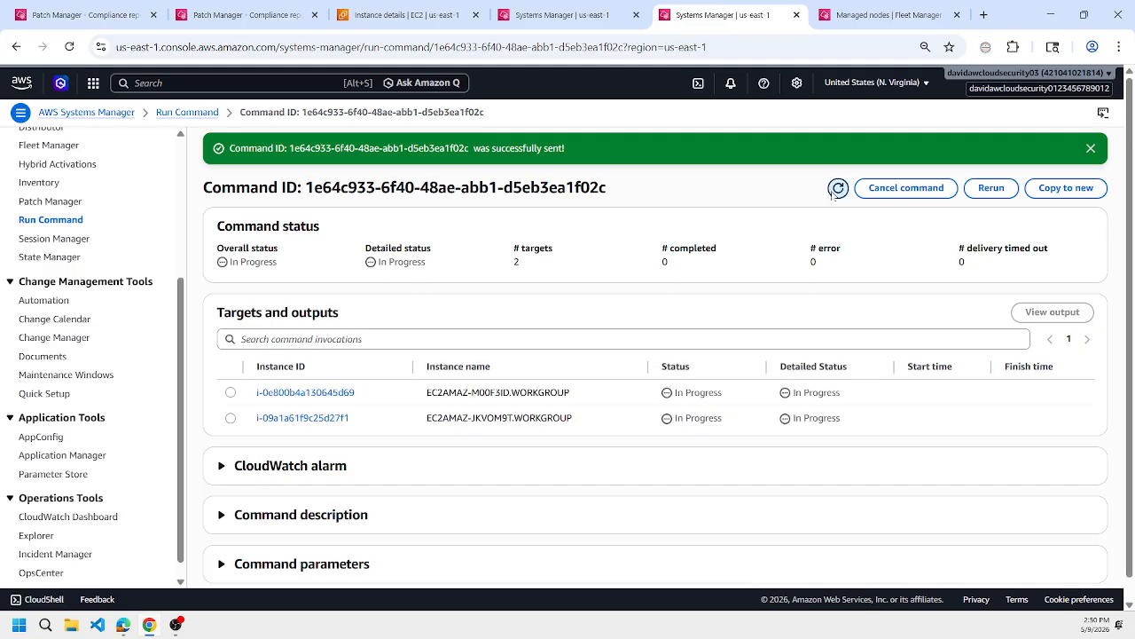
left_click(834, 192)
left_click(834, 192)
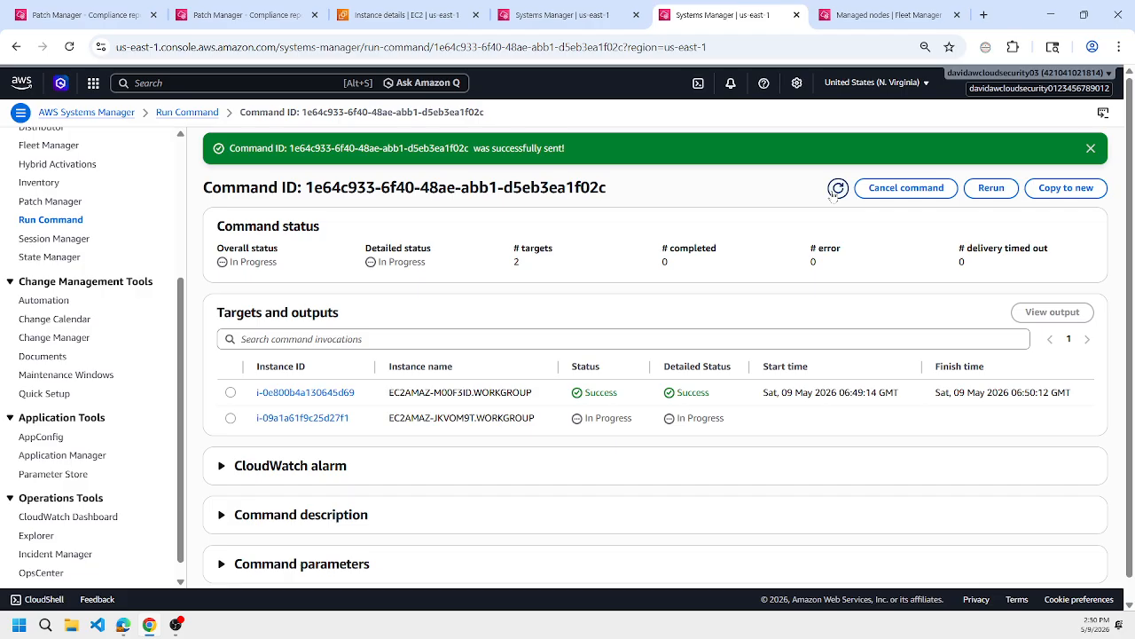
left_click(834, 193)
left_click(834, 192)
left_click(834, 195)
left_click(834, 193)
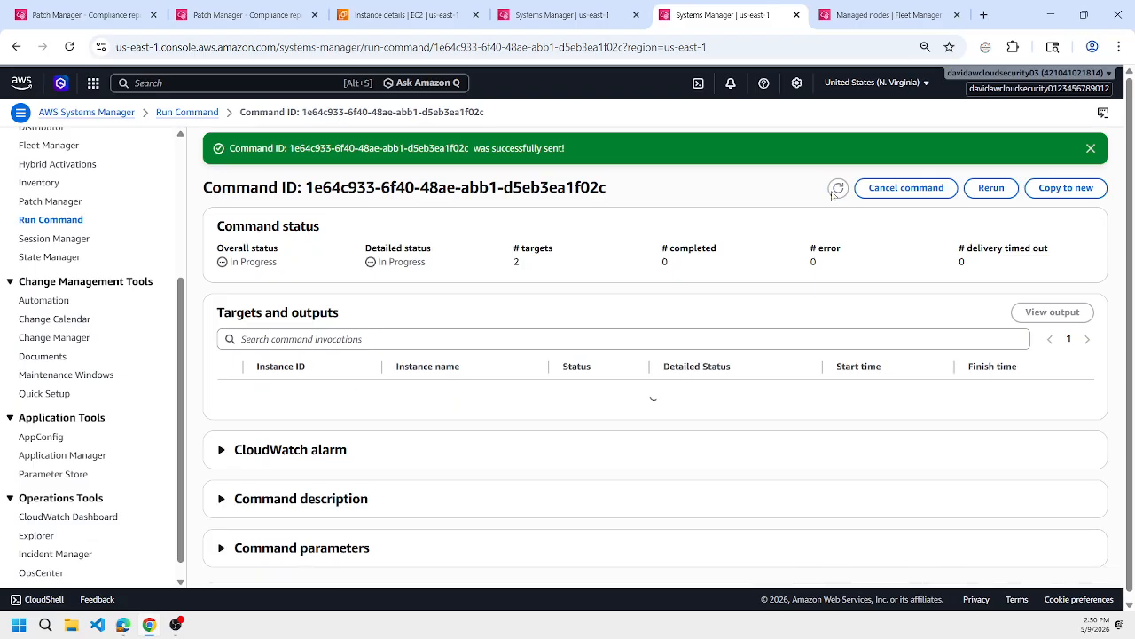
left_click(834, 194)
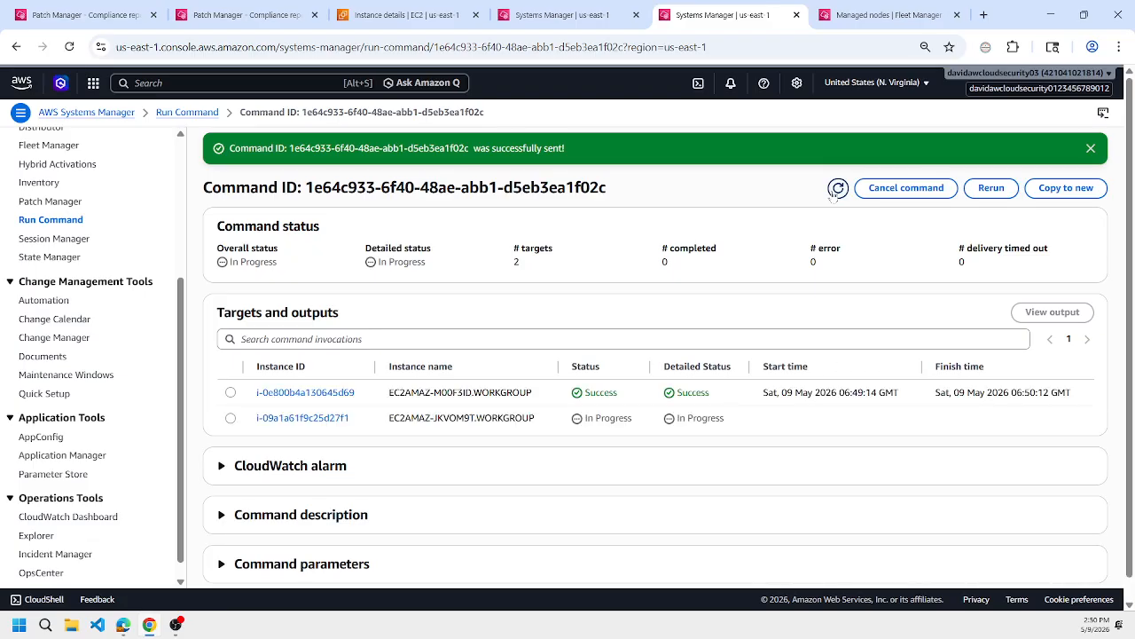
left_click(834, 193)
Reload the compliance report's node patching details and check the last operation date and baseline ID used by each node.
left_click(238, 7)
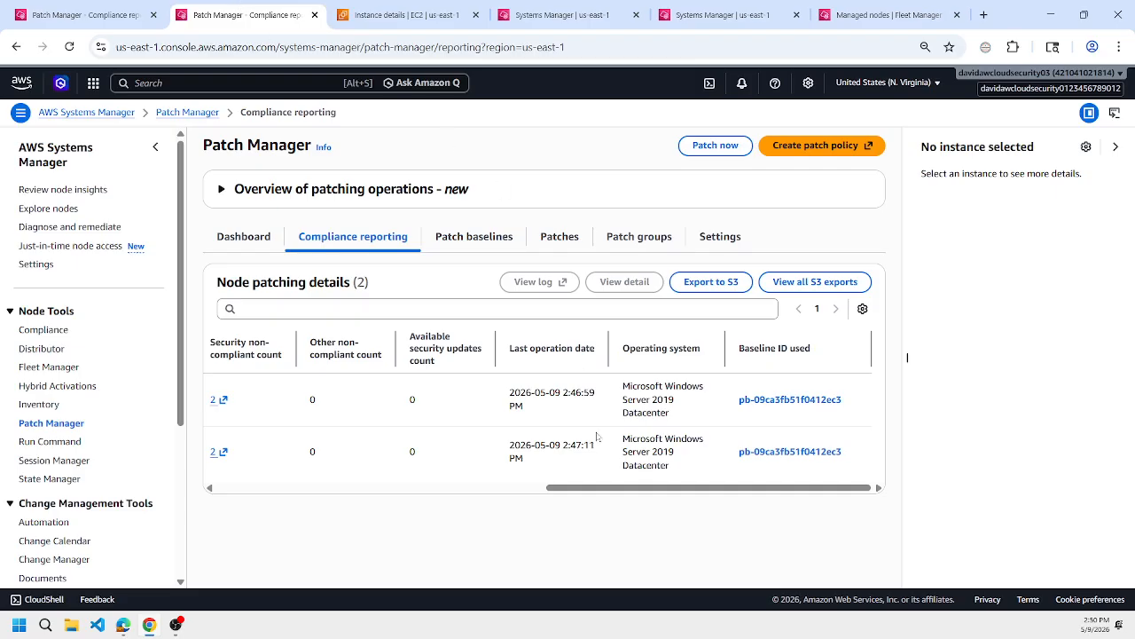
left_click_drag(603, 490, 379, 489)
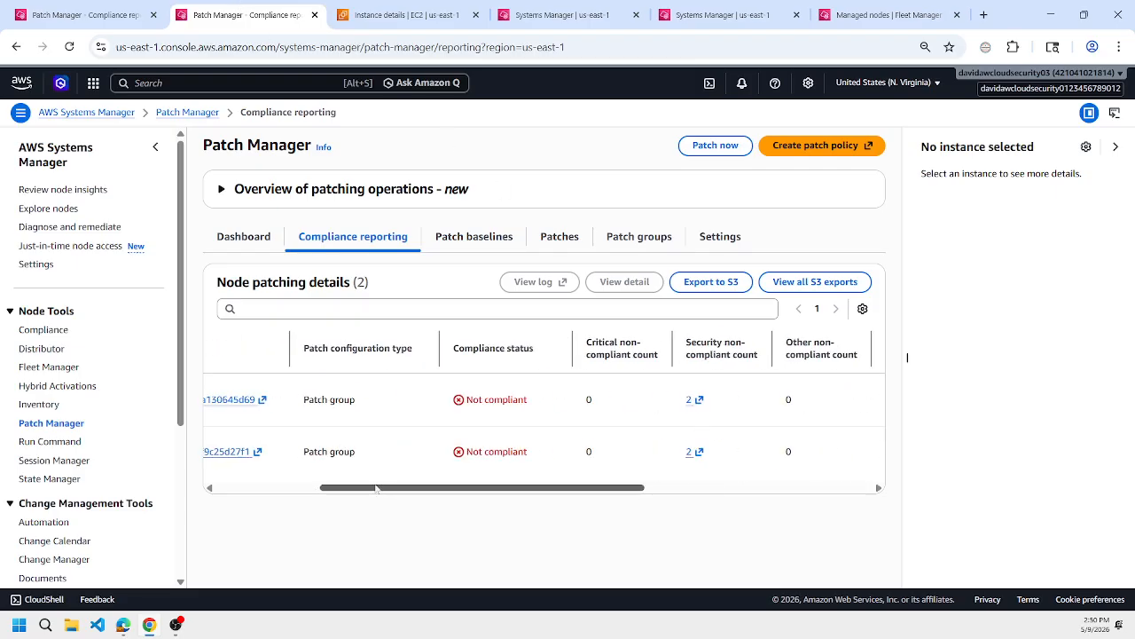
left_click(449, 237)
left_click(391, 239)
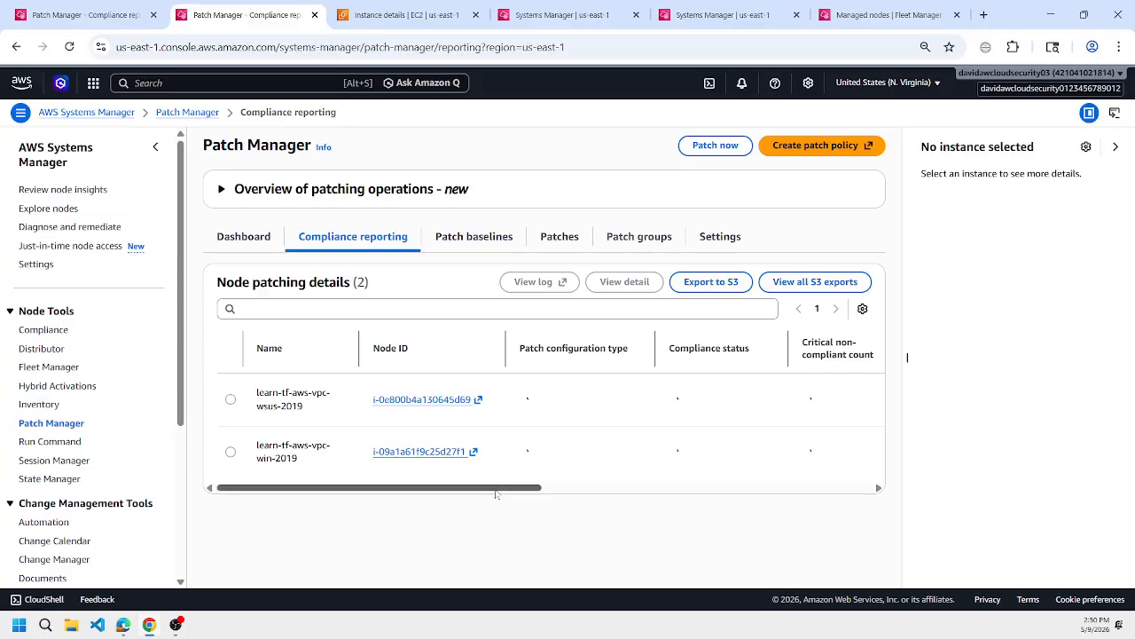
left_click_drag(496, 490, 830, 489)
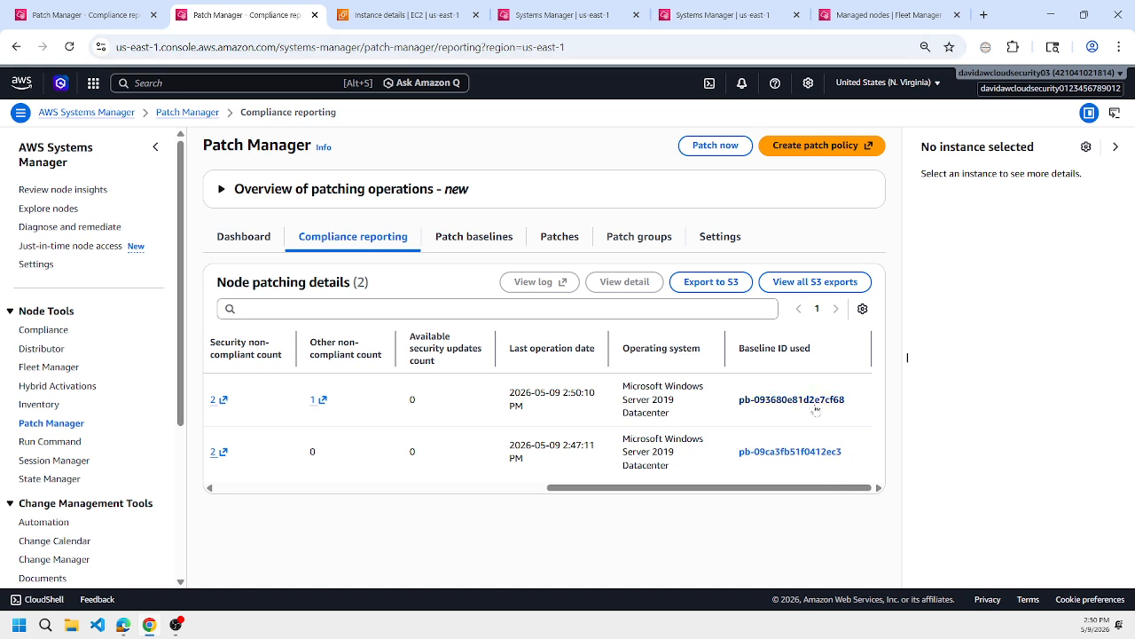
Check the managed nodes list and the WSUS instance's session log, and refresh the scan command's status again.
left_click(889, 9)
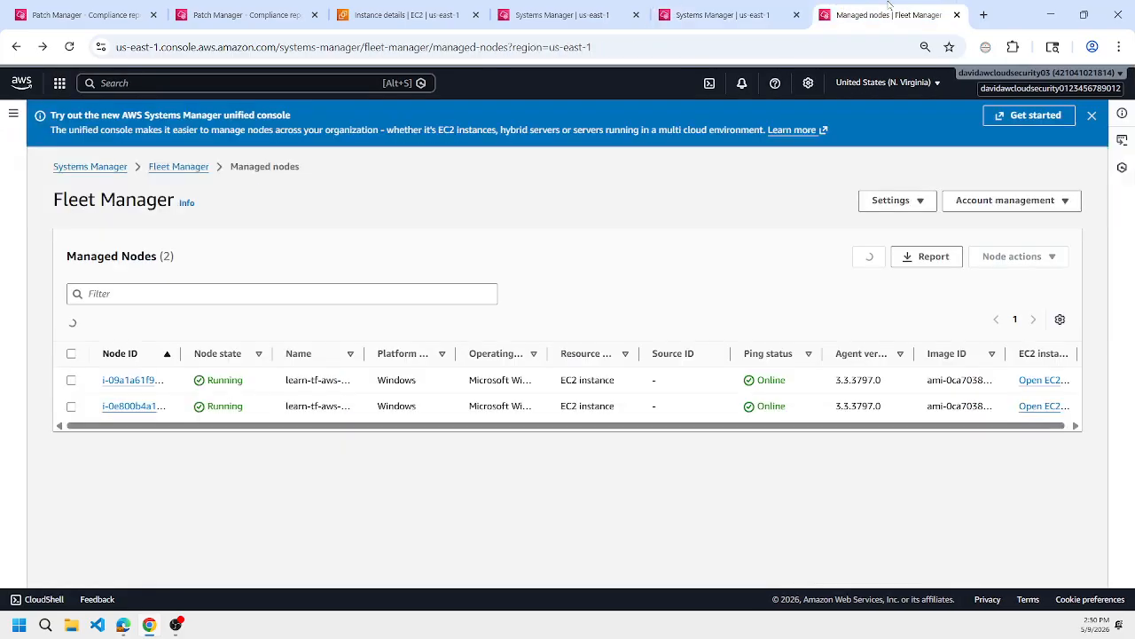
left_click(747, 9)
left_click(946, 23)
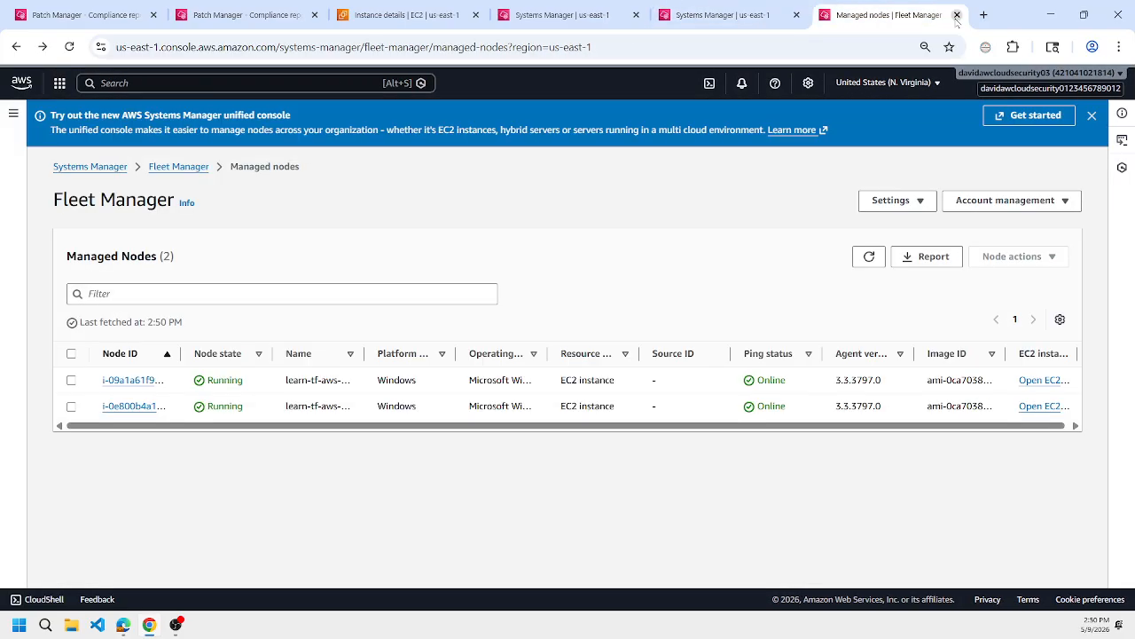
left_click(685, 15)
left_click(559, 15)
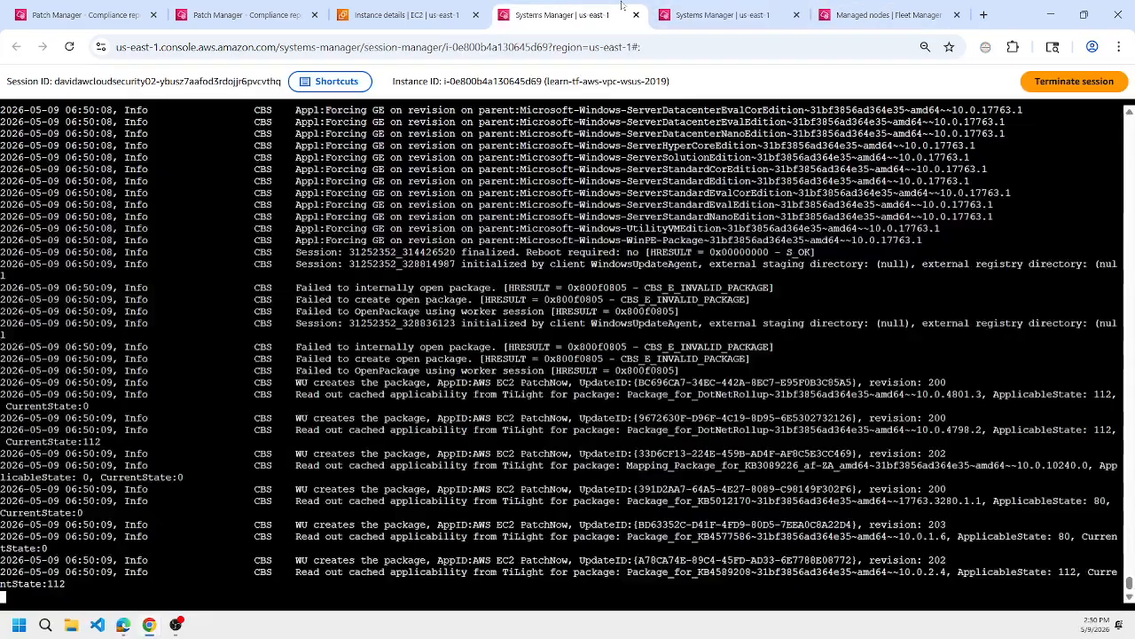
left_click(723, 15)
left_click(837, 188)
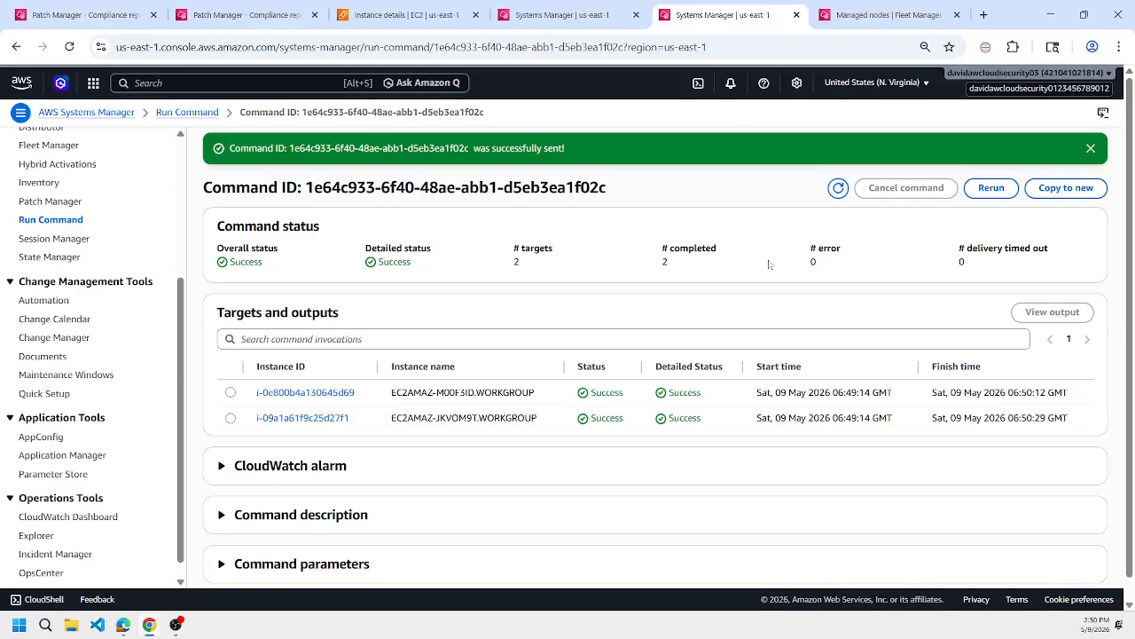
Reload the compliance report again and compare the baseline ID used by the two nodes after the scan.
left_click(239, 15)
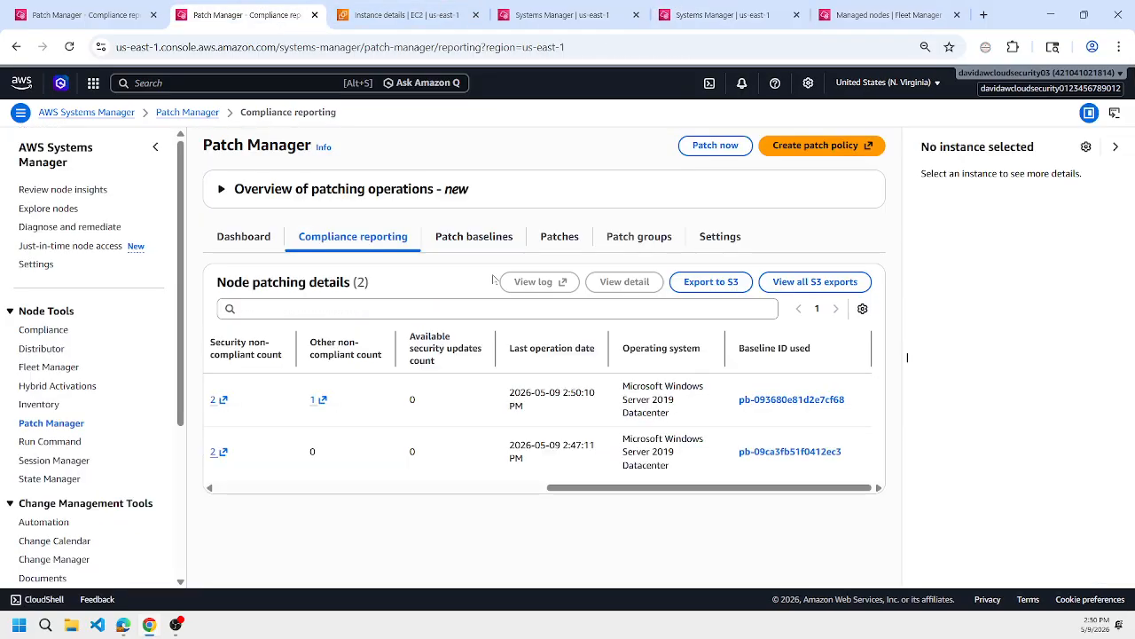
left_click(457, 237)
left_click(352, 237)
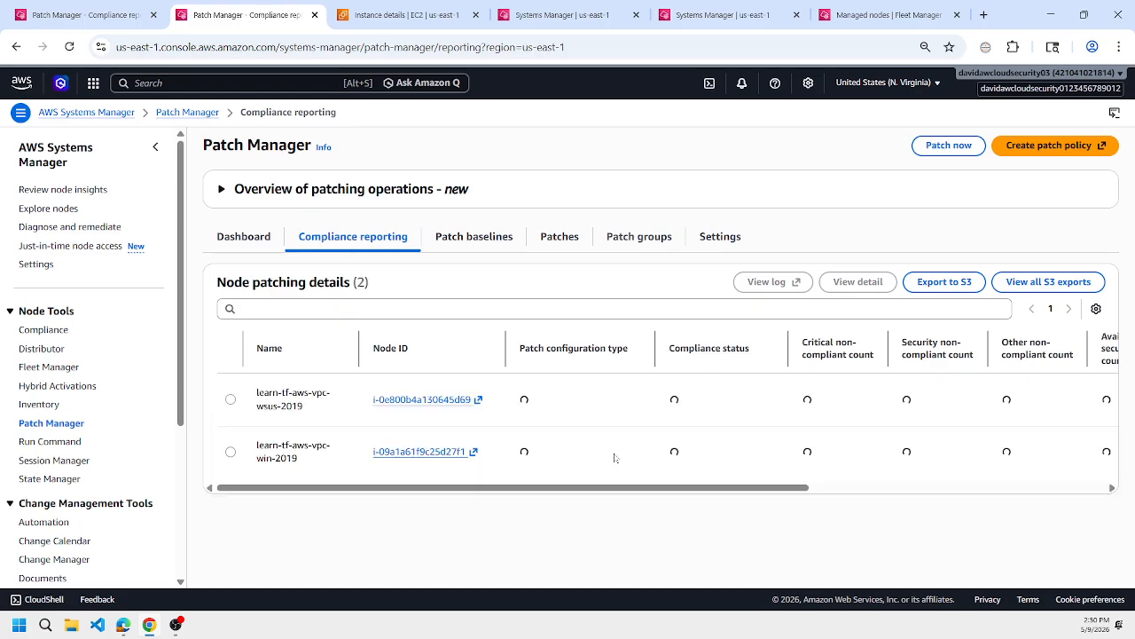
left_click(565, 488)
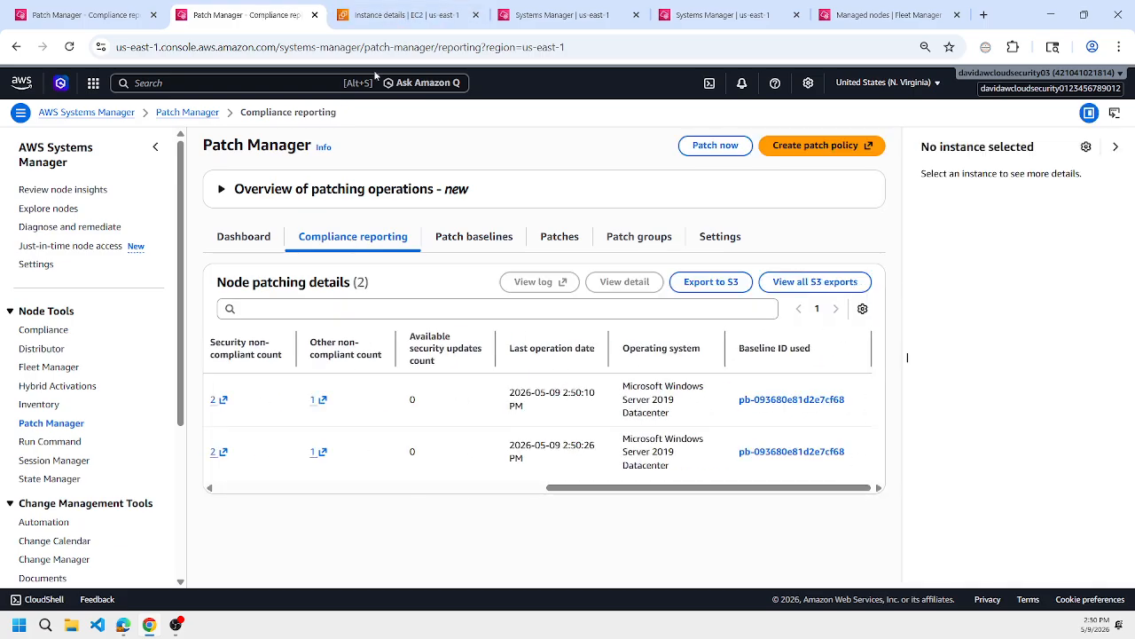
Filter the patch baselines by the name patch_KB5091573 and open the matching baseline.
left_click(88, 9)
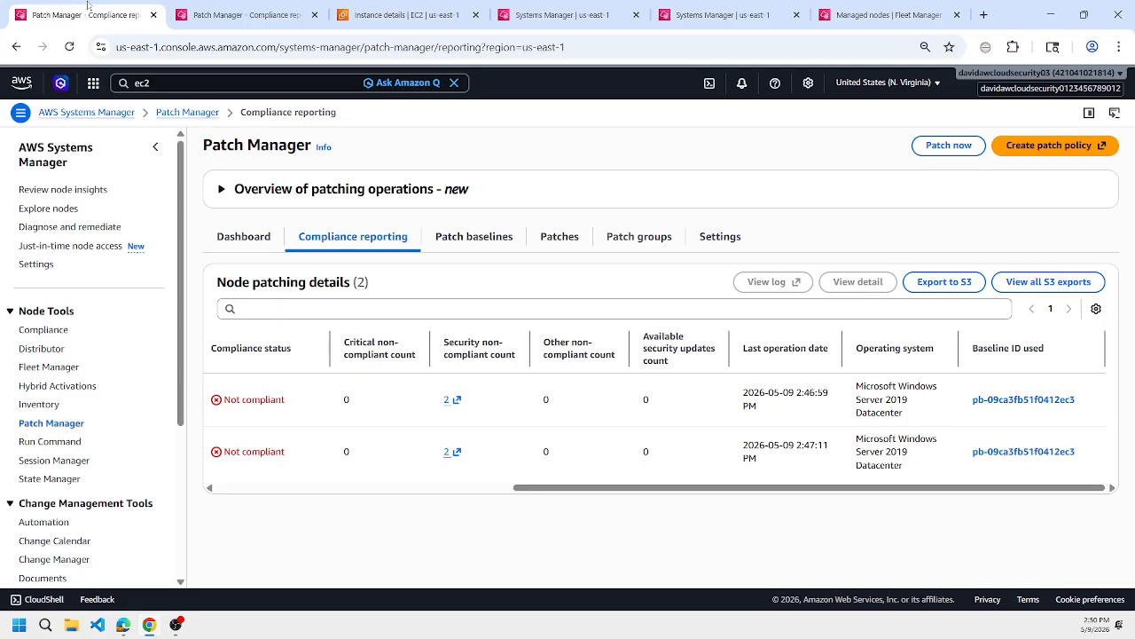
left_click(497, 238)
left_click(400, 368)
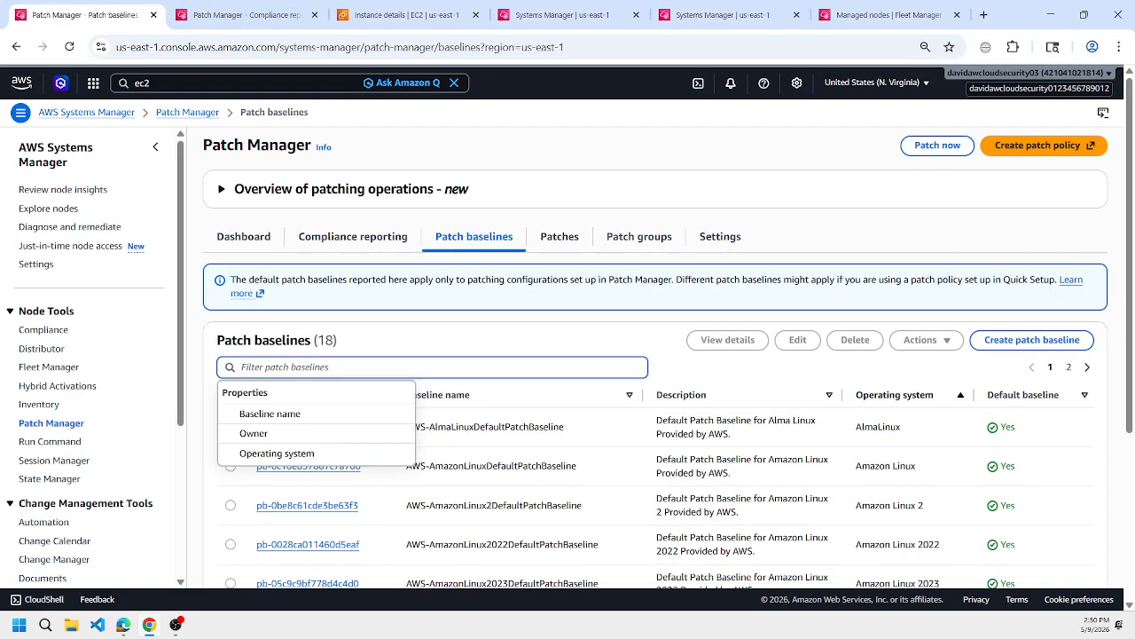
type("kb")
left_click(321, 433)
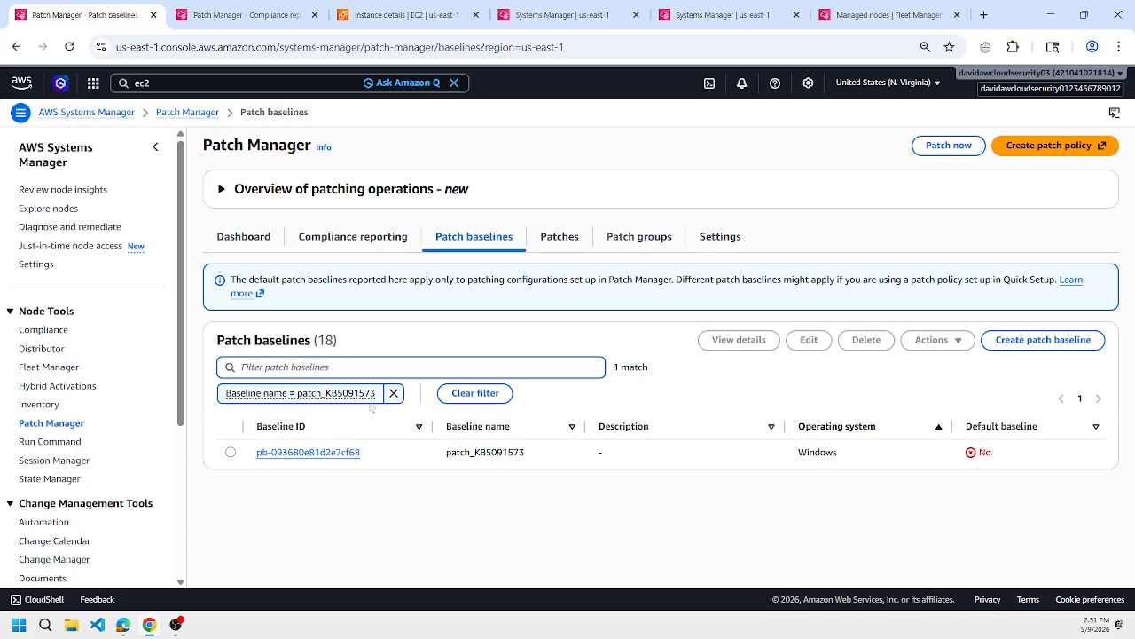
left_click(308, 452)
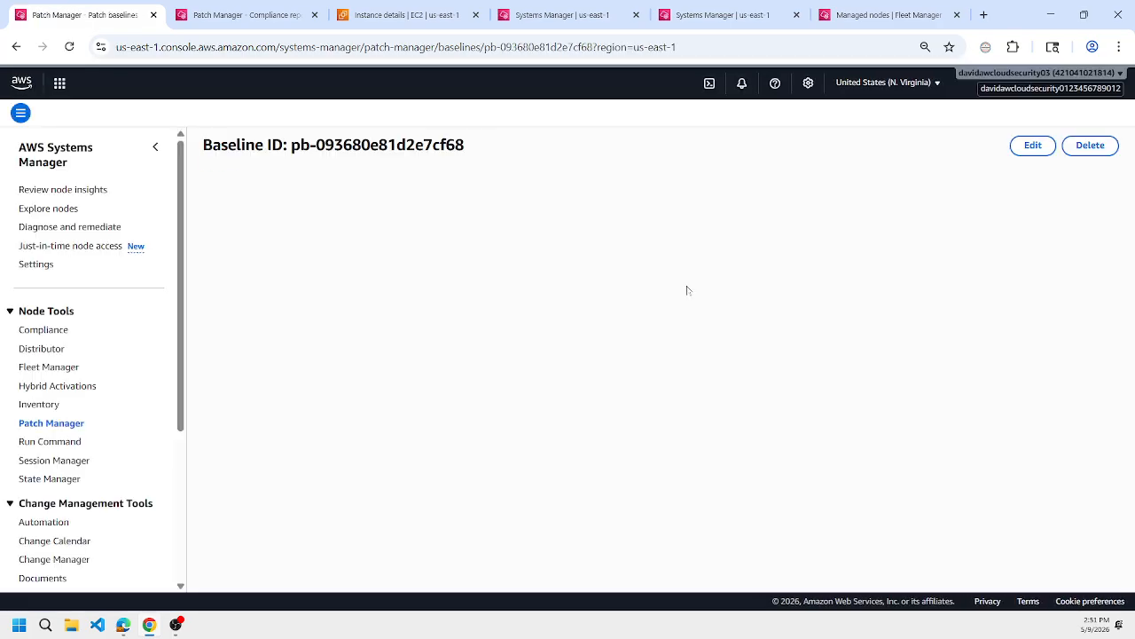
Review the baseline's ID, patch group and approval rules, and highlight the approved patch in its patch exceptions.
key("alt+Tab")
key("alt+Tab")
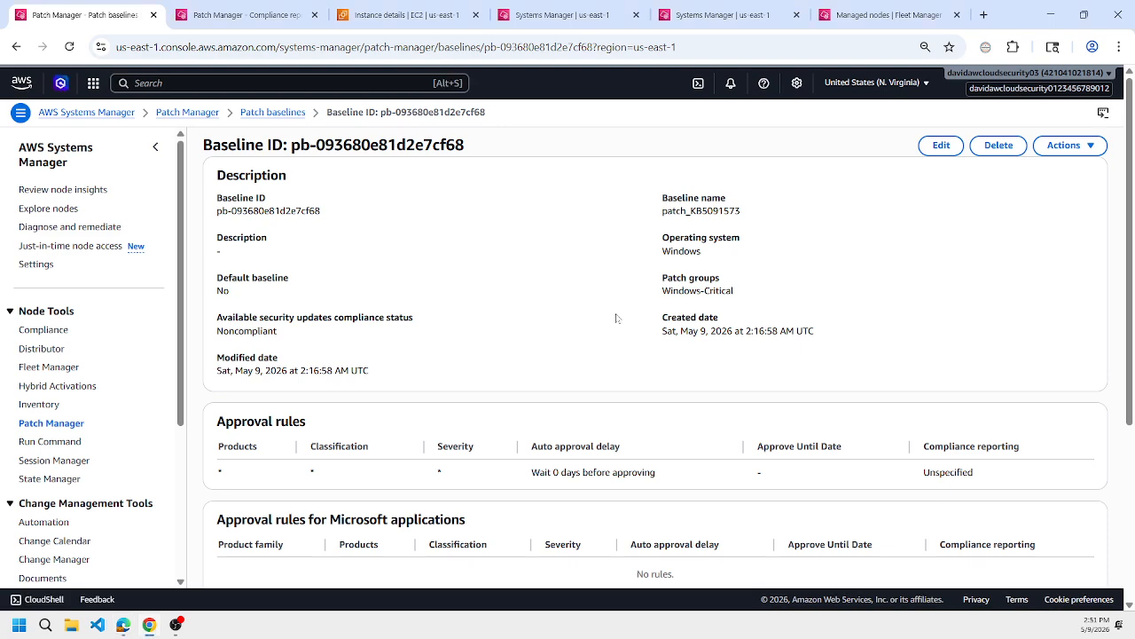
scroll(616, 316, "down", 3)
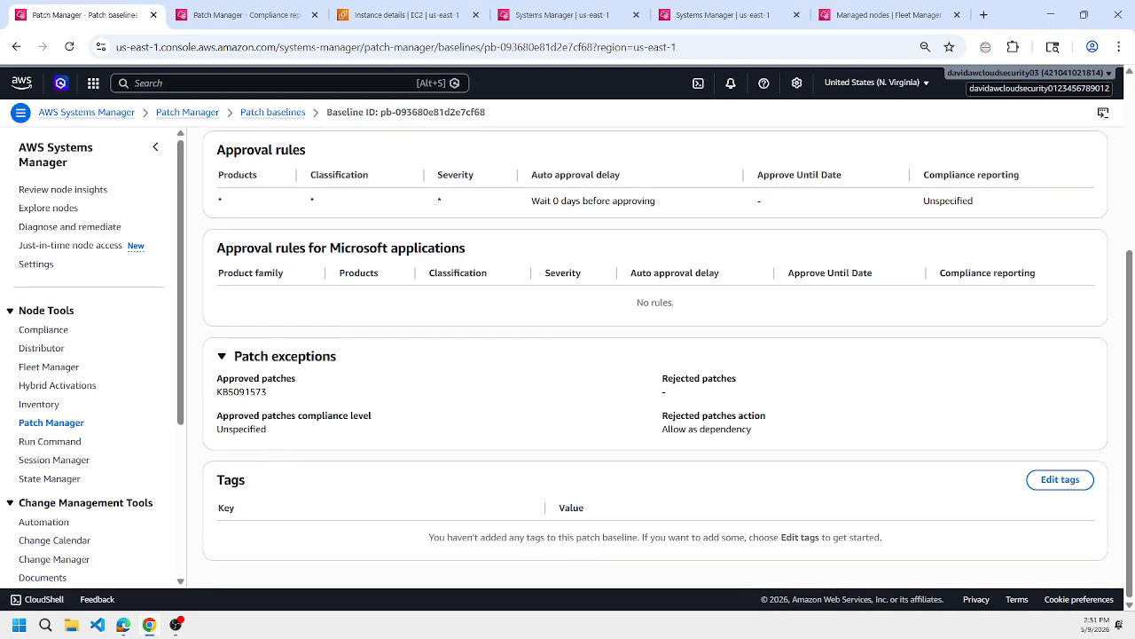
double_click(241, 392)
From the compliance report, open the first node's other non-compliant and security non-compliant patch lists.
left_click(244, 16)
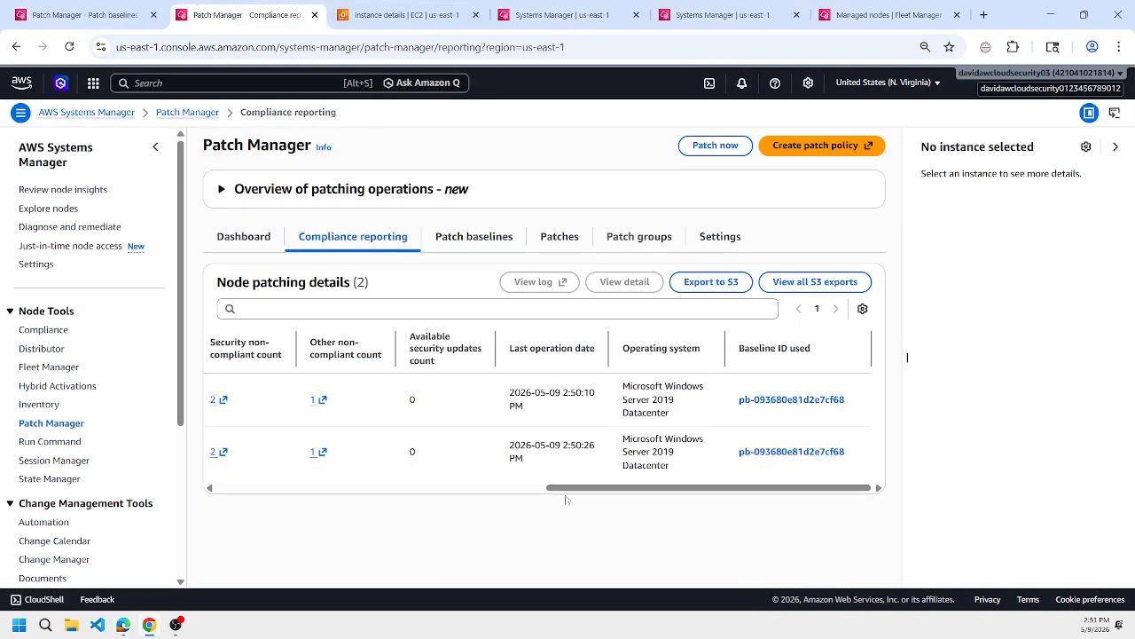
scroll(532, 444, "left", 3)
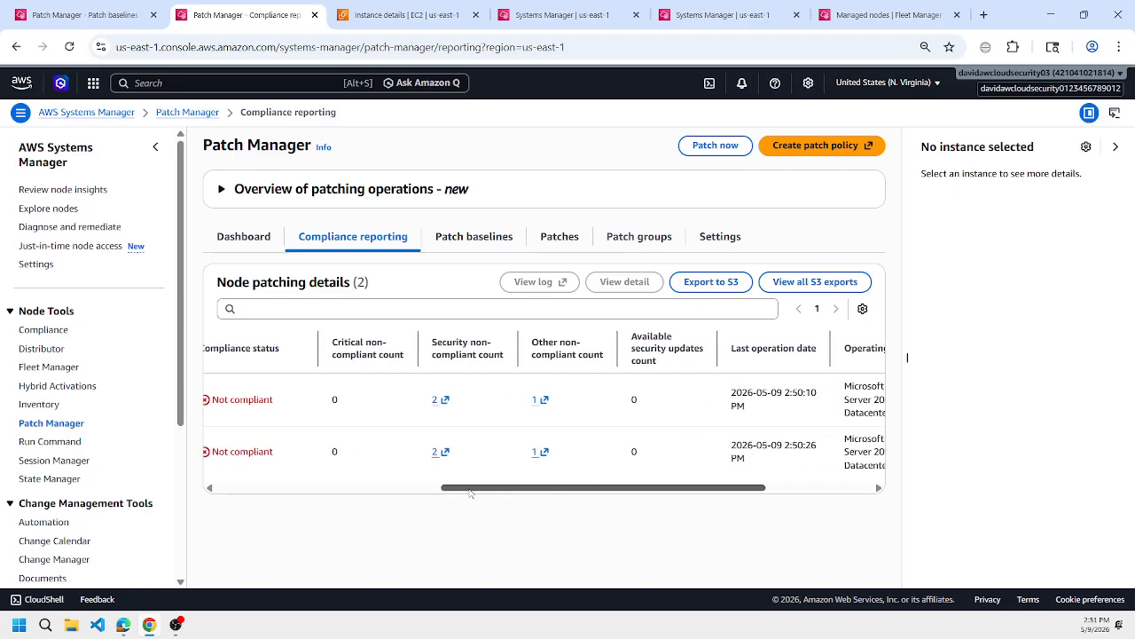
left_click(539, 402)
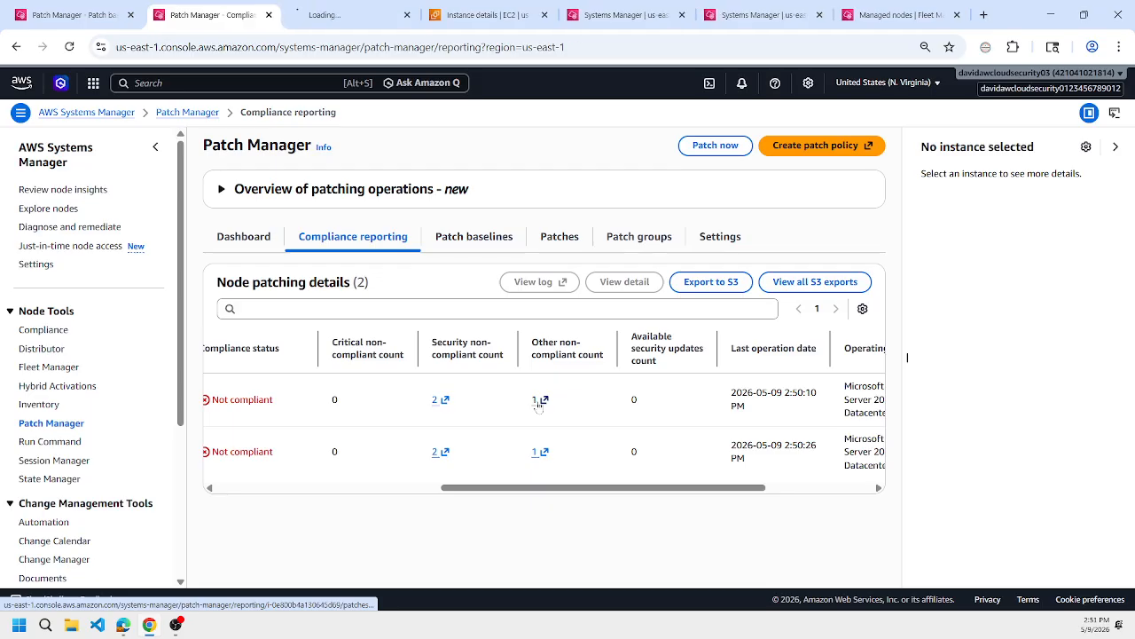
left_click(438, 399)
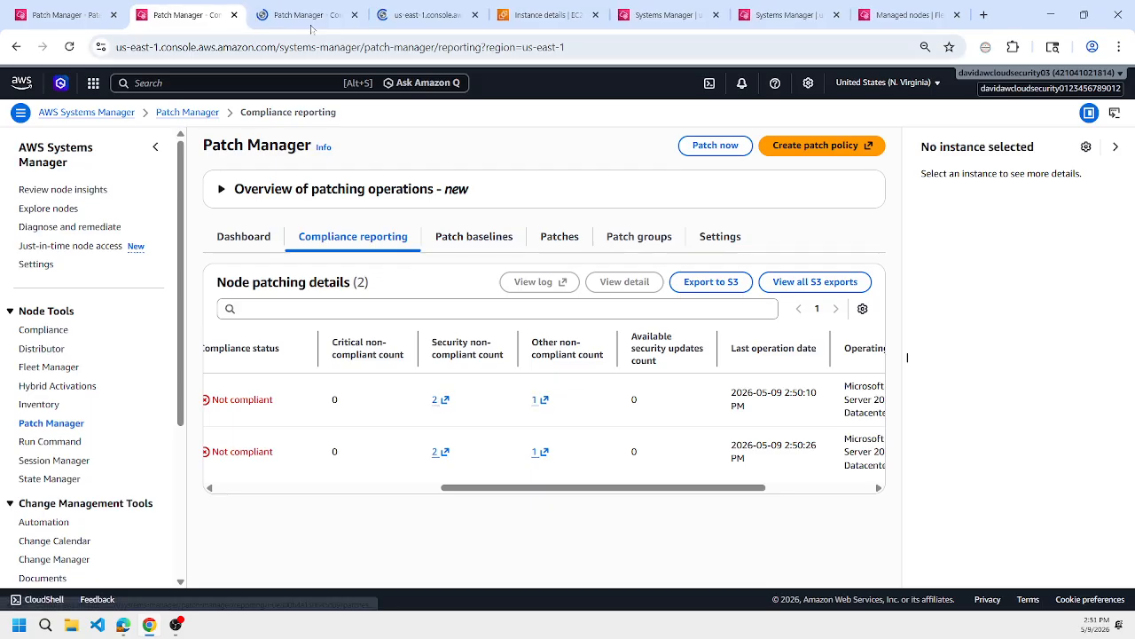
left_click(310, 27)
left_click(417, 32)
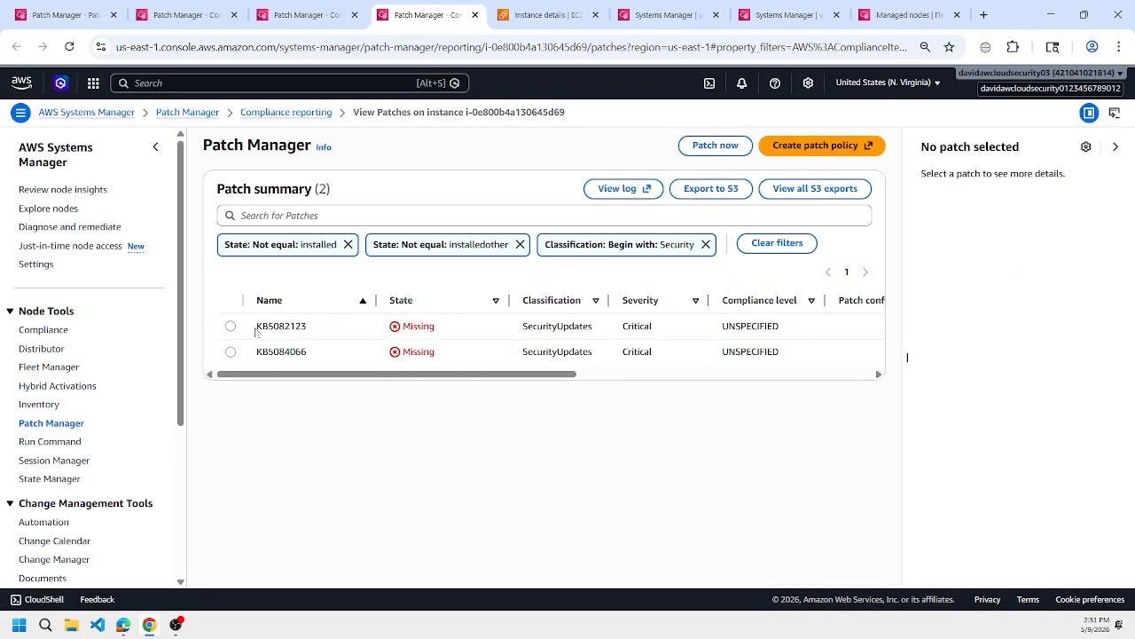
Highlight the missing security patch KB5082123 and look up its relation to KB5091573 in the Microsoft Support article.
left_click_drag(255, 330, 318, 331)
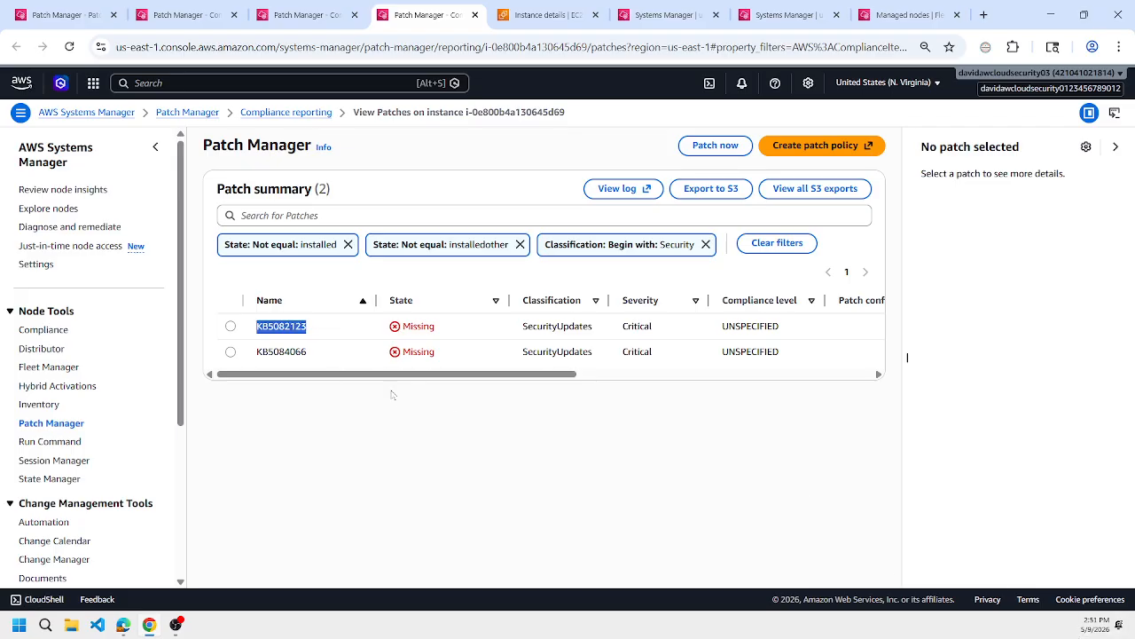
key("alt+Tab")
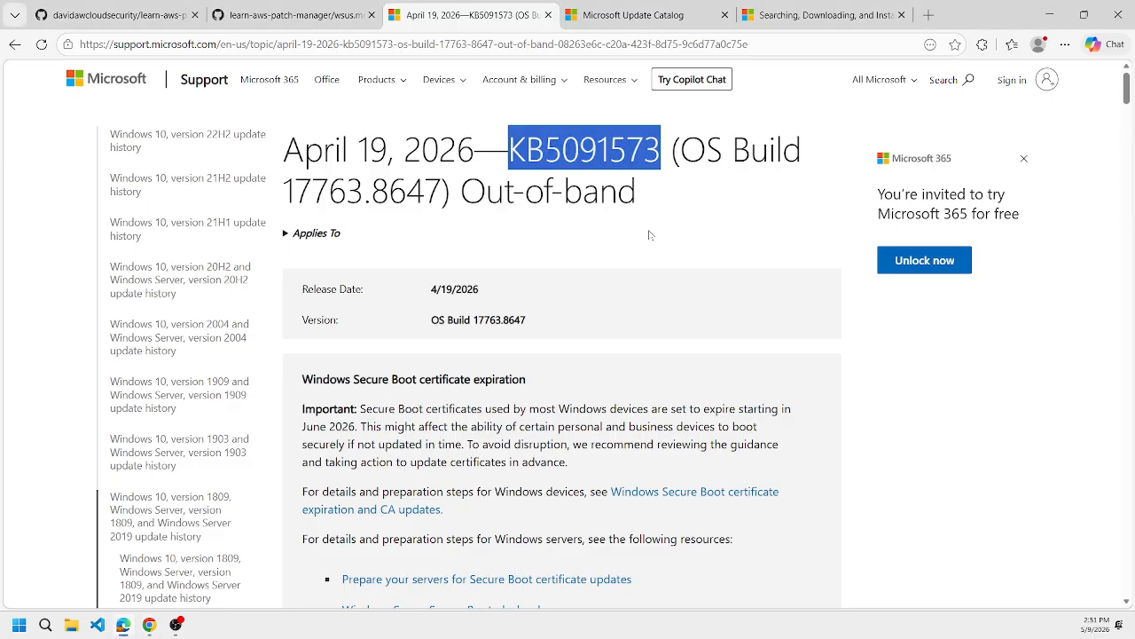
scroll(649, 234, "down", 6)
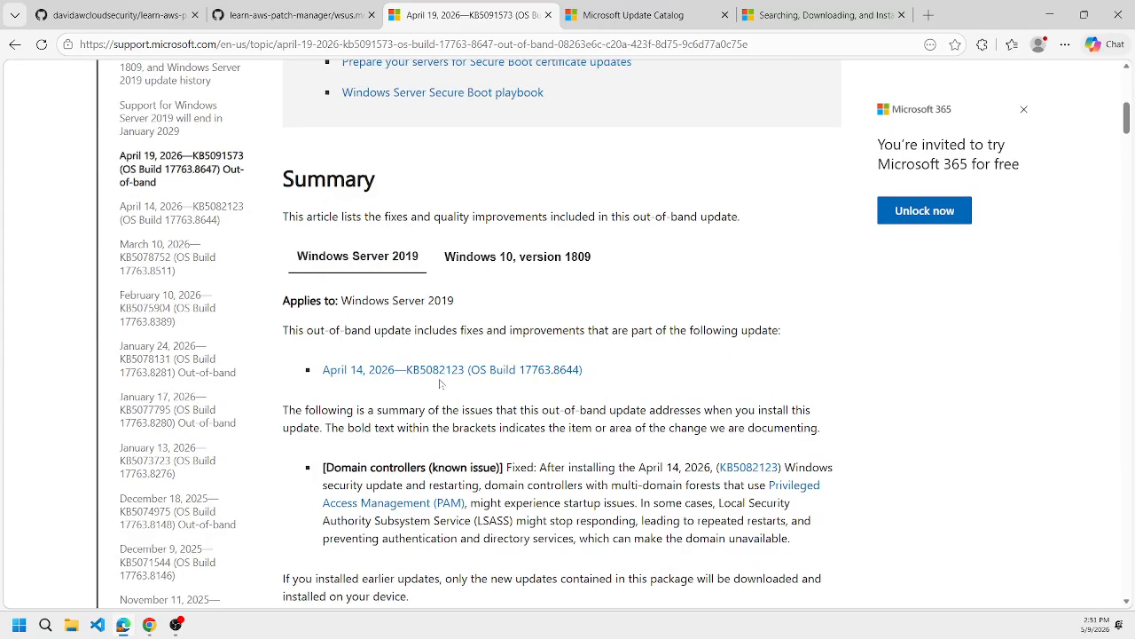
key("alt+Tab")
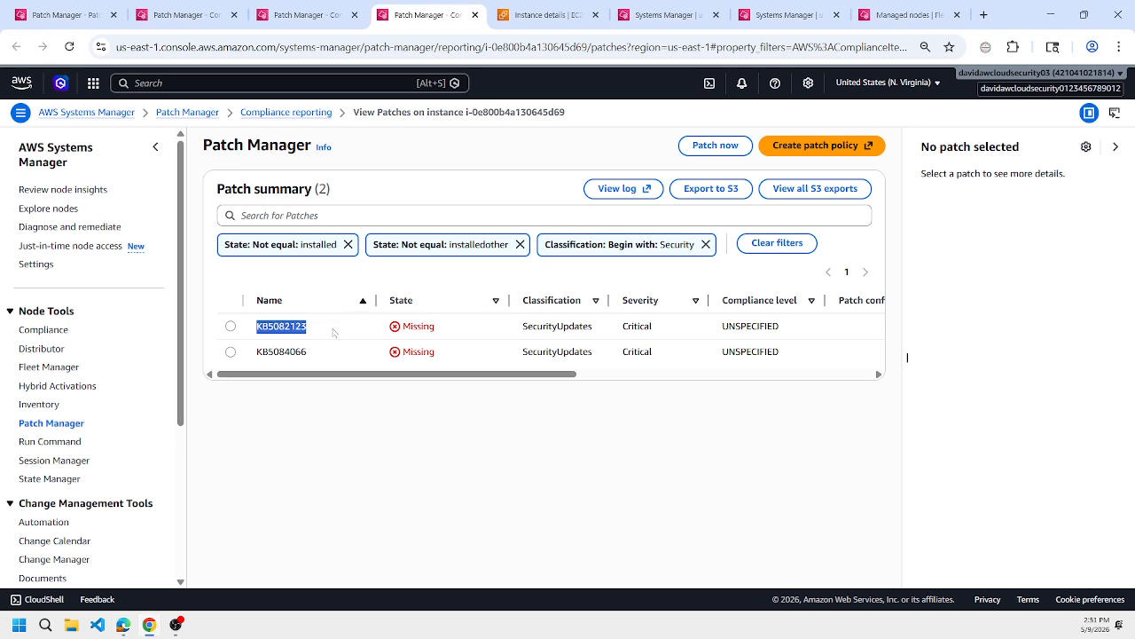
key("alt+Tab")
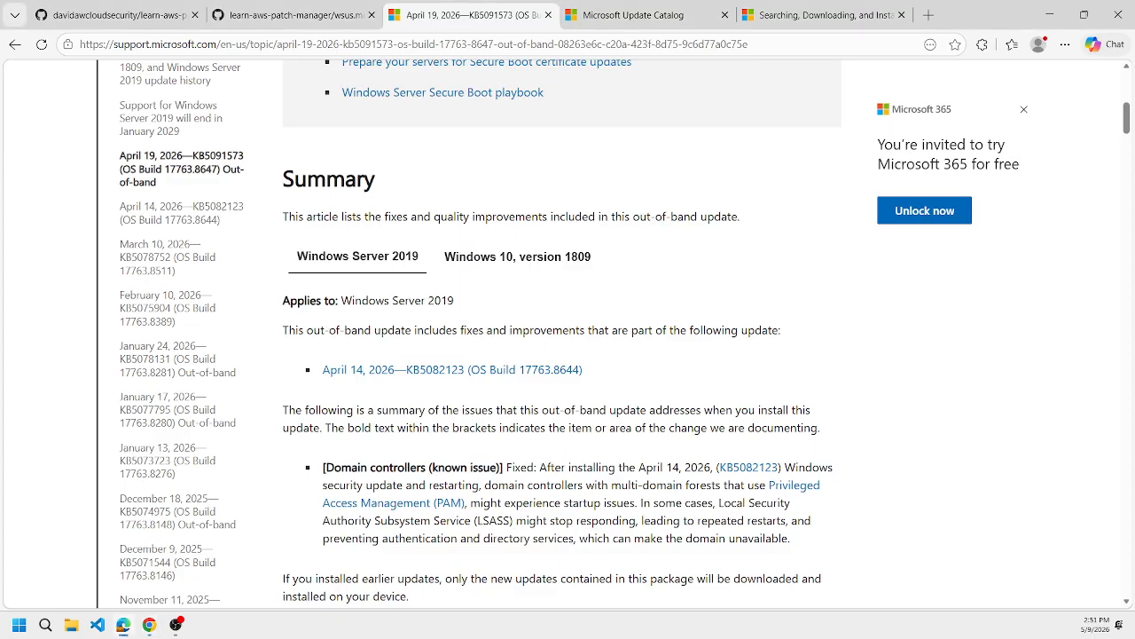
key("Home")
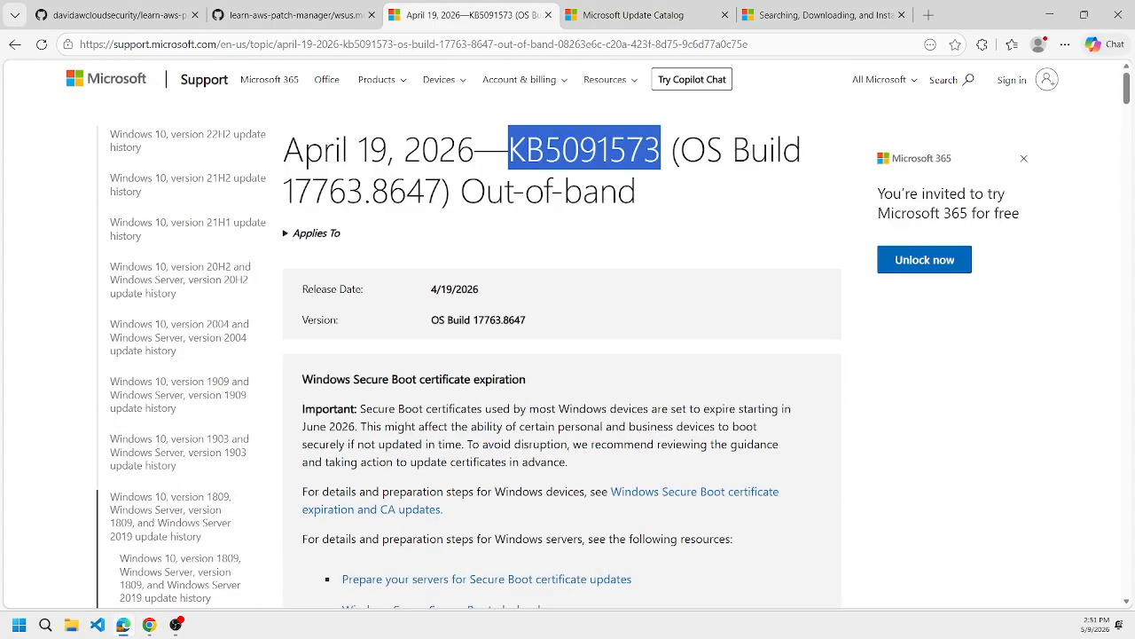
key("alt+Tab")
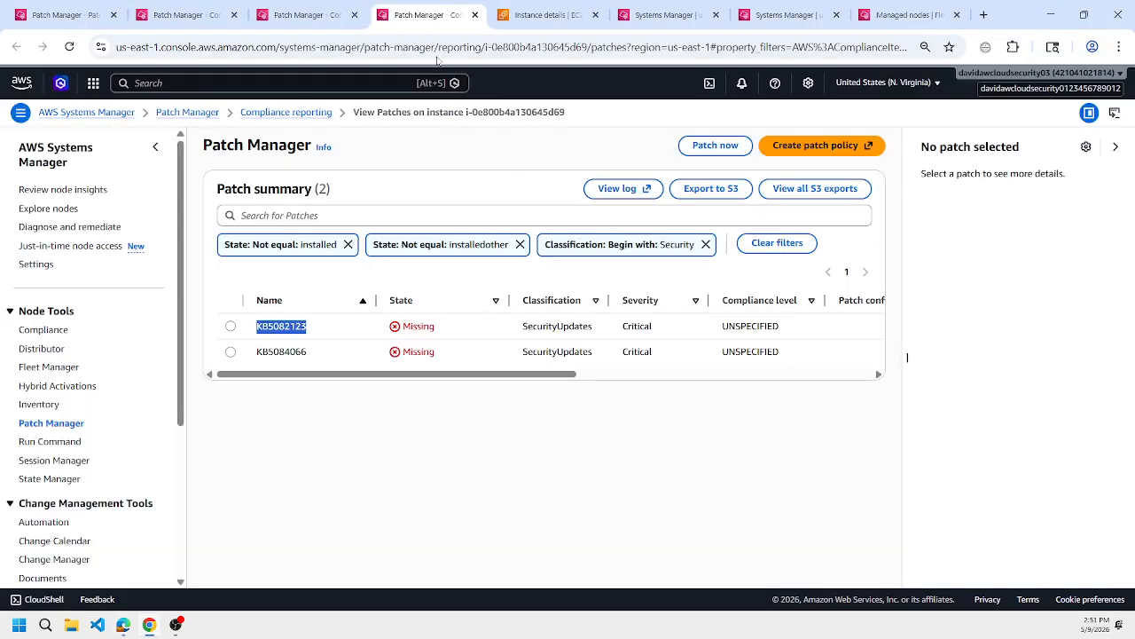
Filter the node's other non-compliant patch list to exclude patches whose state is NotApplicable, and compare with the KB5091573 article.
left_click(306, 15)
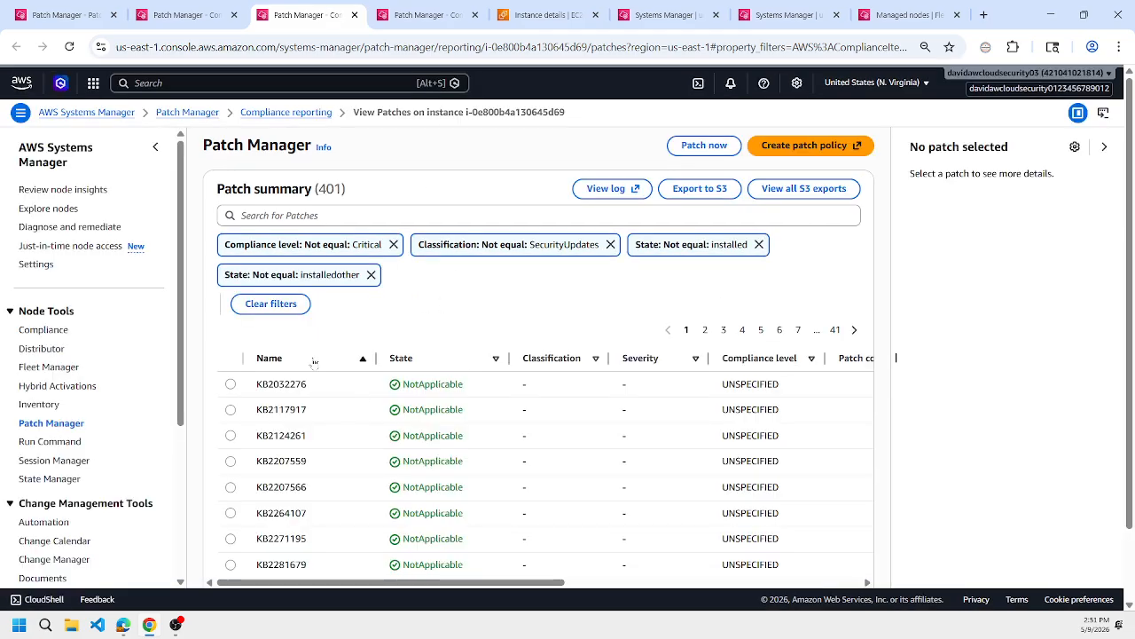
double_click(433, 384)
key("ctrl+c")
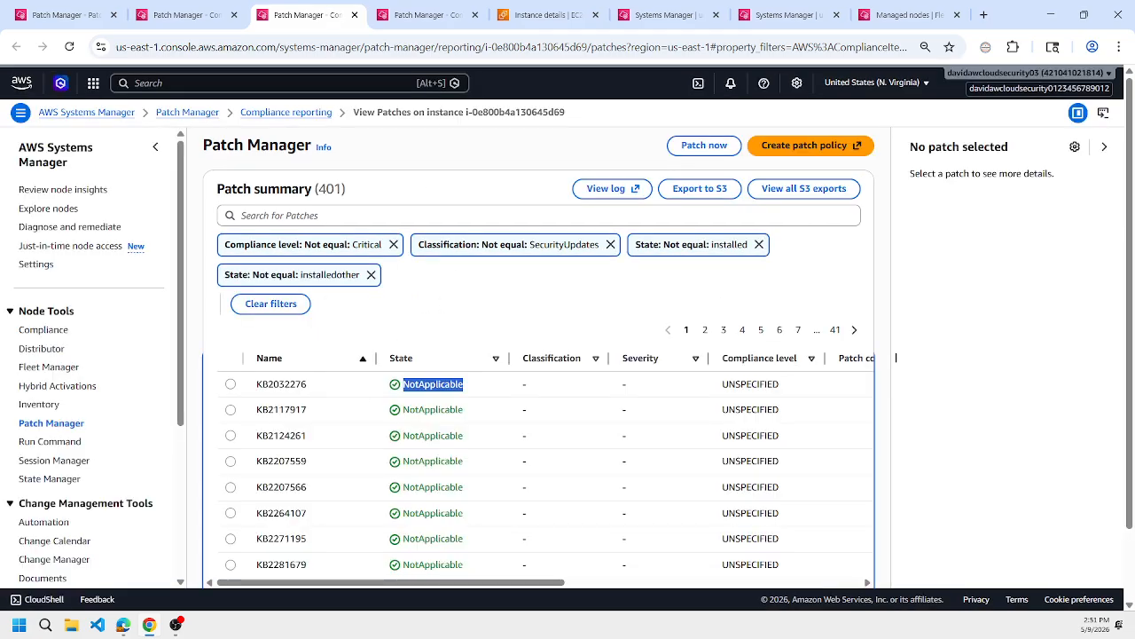
left_click(280, 216)
left_click(262, 322)
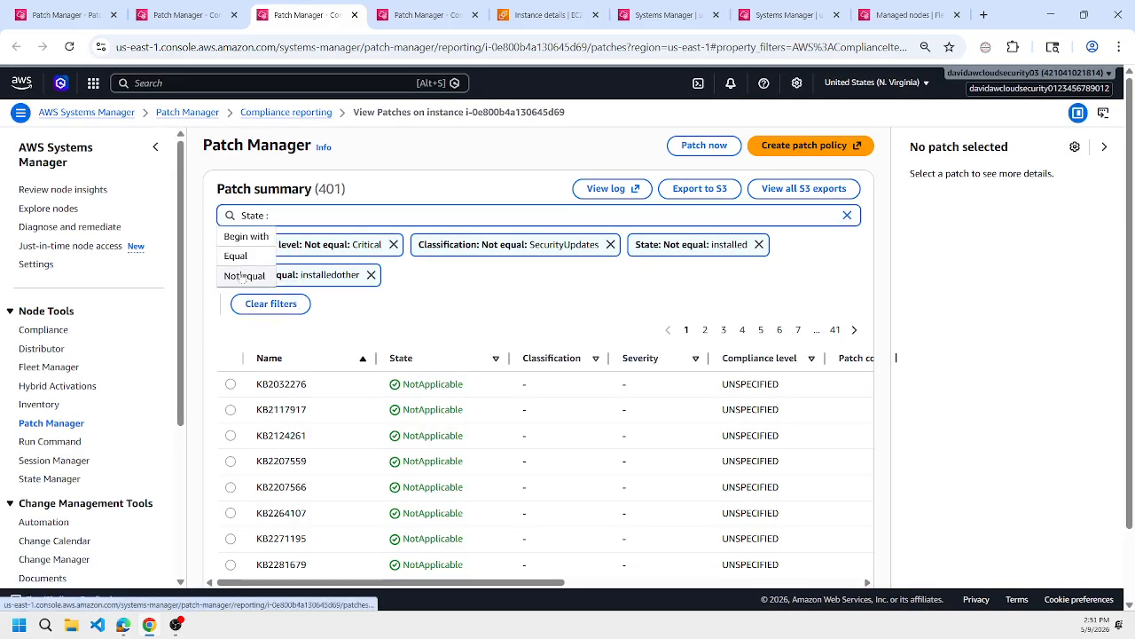
left_click(242, 274)
key("ctrl+v")
key("Return")
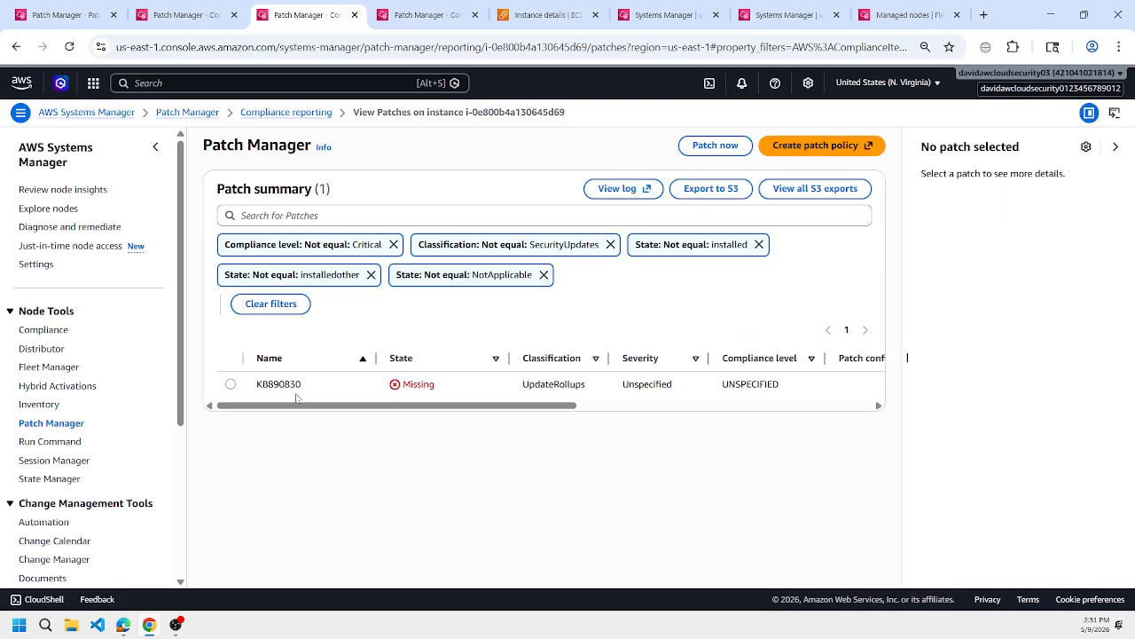
key("alt+Tab")
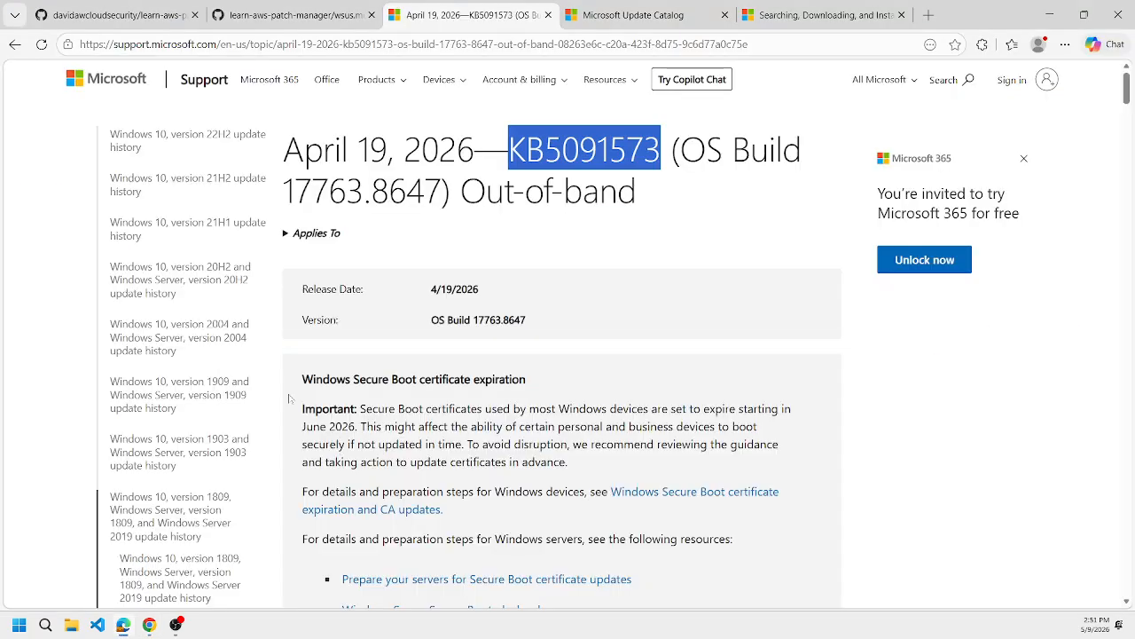
key("alt+Tab")
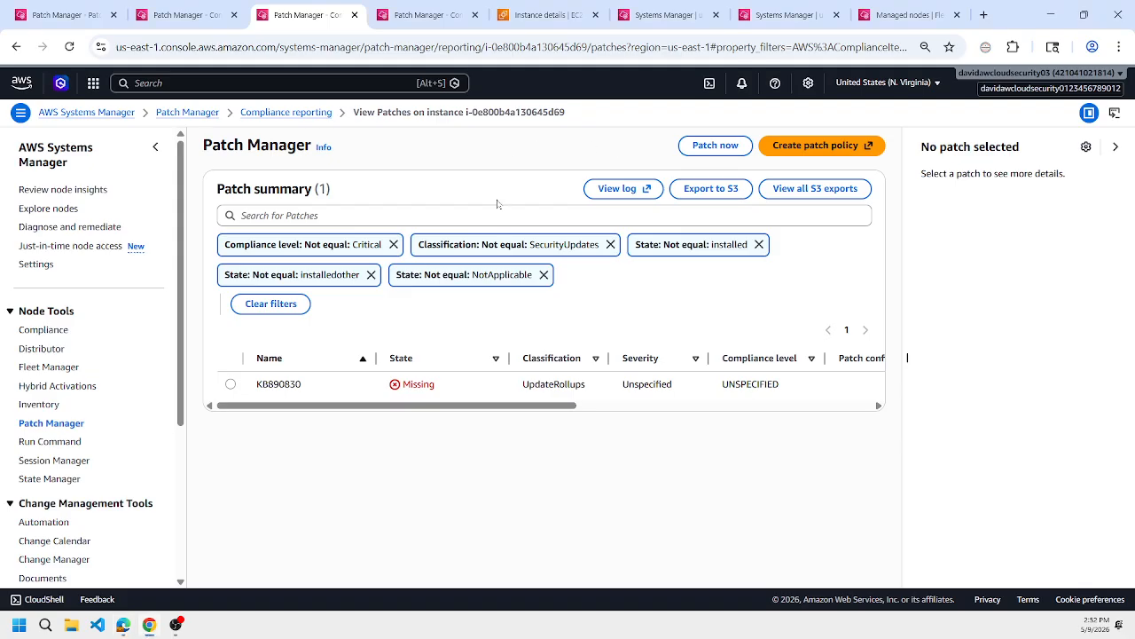
Check the earlier command's status page and open the list of all EC2 instances.
left_click(543, 15)
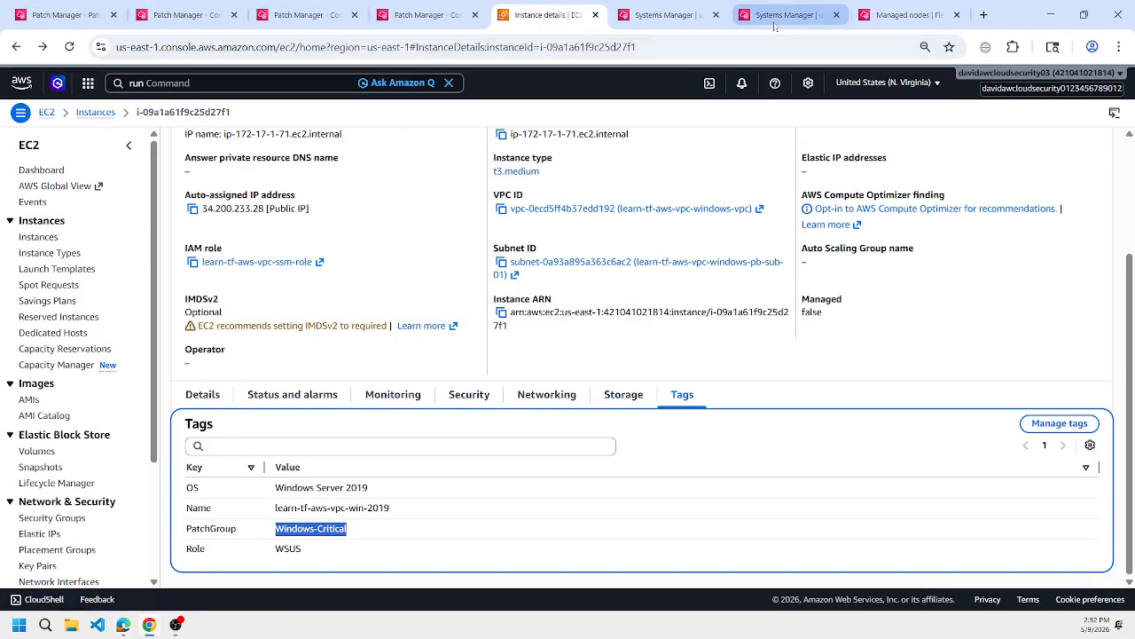
left_click(661, 15)
left_click(781, 15)
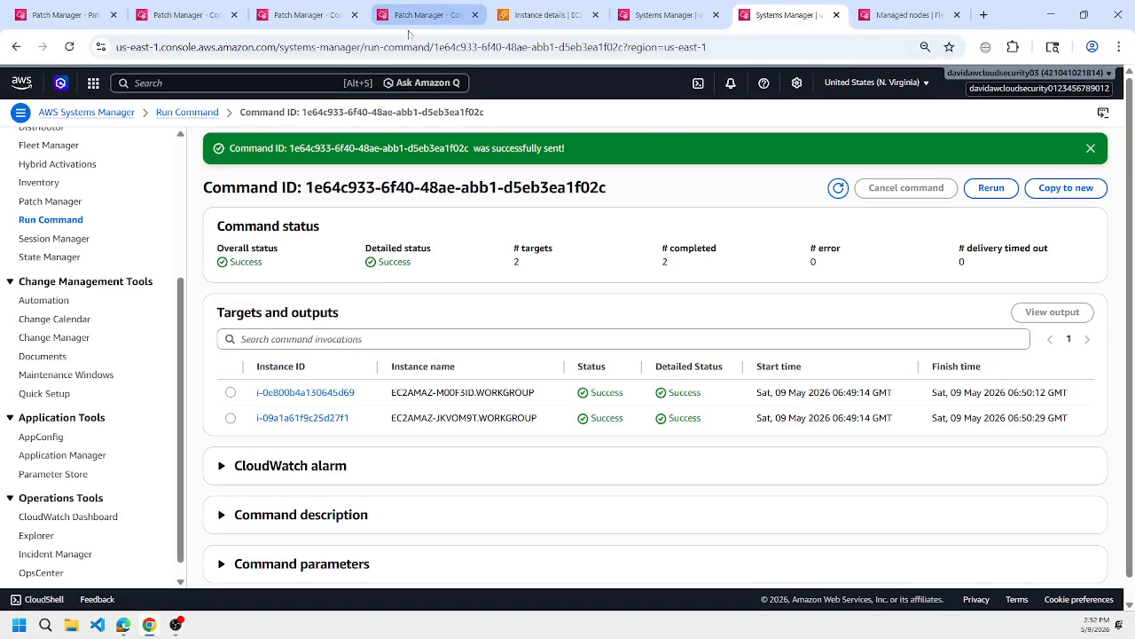
left_click(546, 15)
left_click(95, 113)
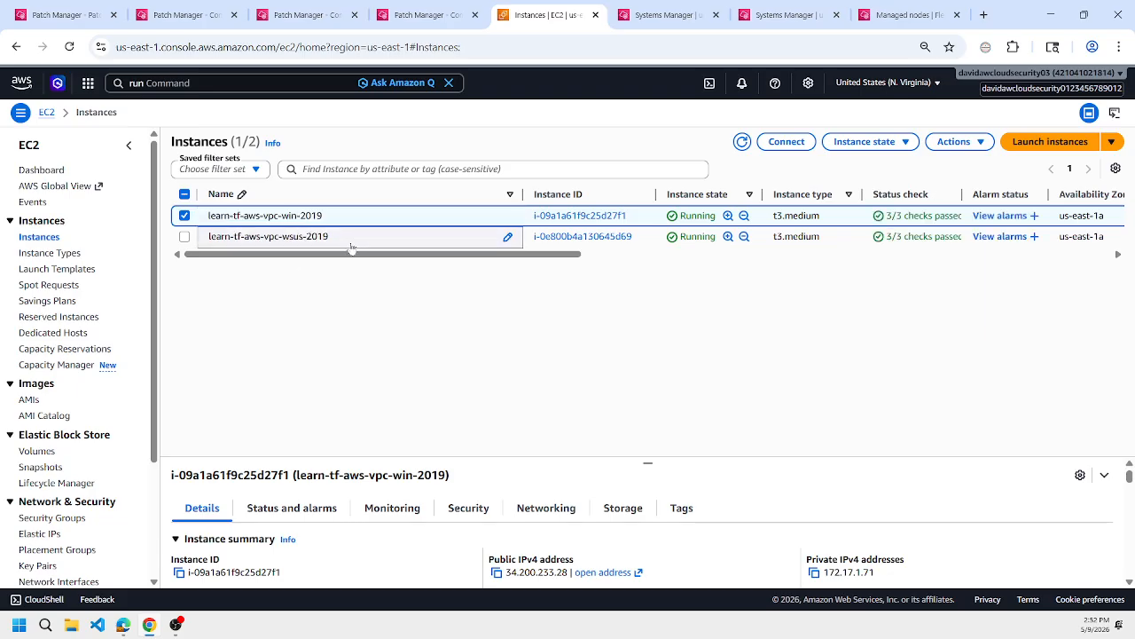
In the GitHub wsus.md file in Microsoft Edge, copy the script that imports a manually downloaded cab / KB into c:\wsus\wsuscontent.
key("alt+Tab")
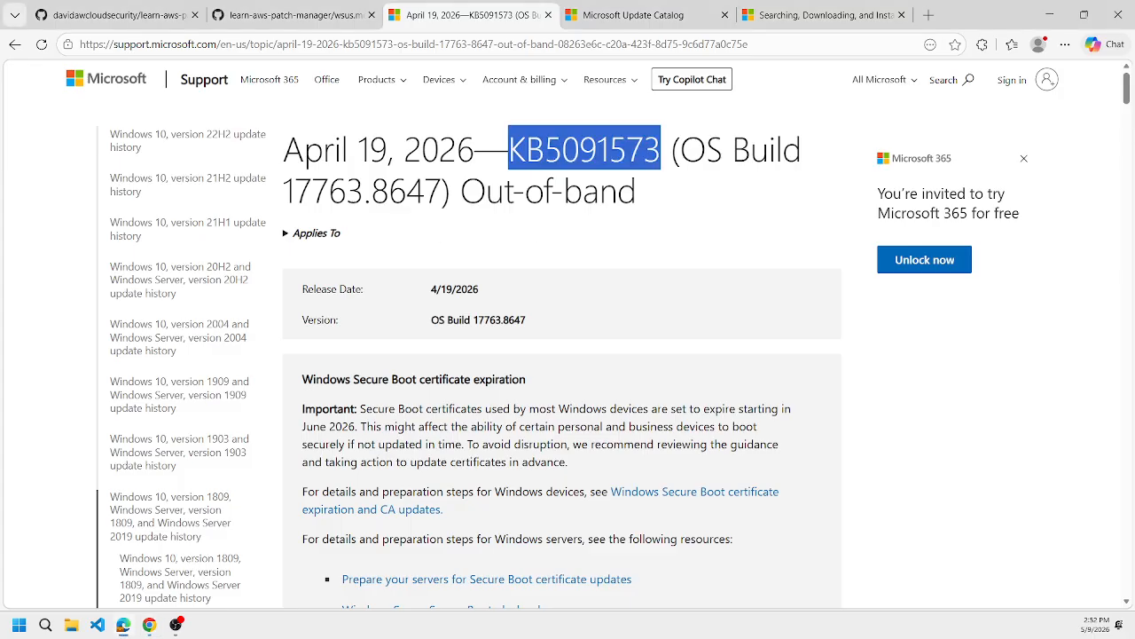
left_click(140, 15)
left_click(286, 12)
scroll(516, 235, "down", 4)
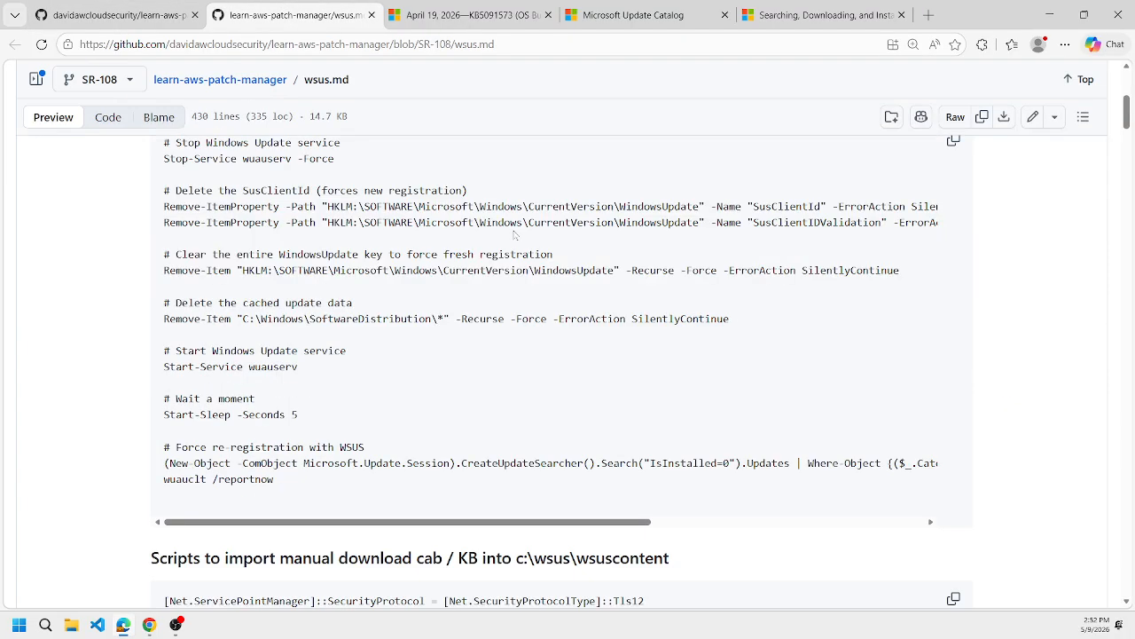
scroll(515, 235, "up", 2)
scroll(514, 235, "up", 2)
scroll(515, 235, "down", 8)
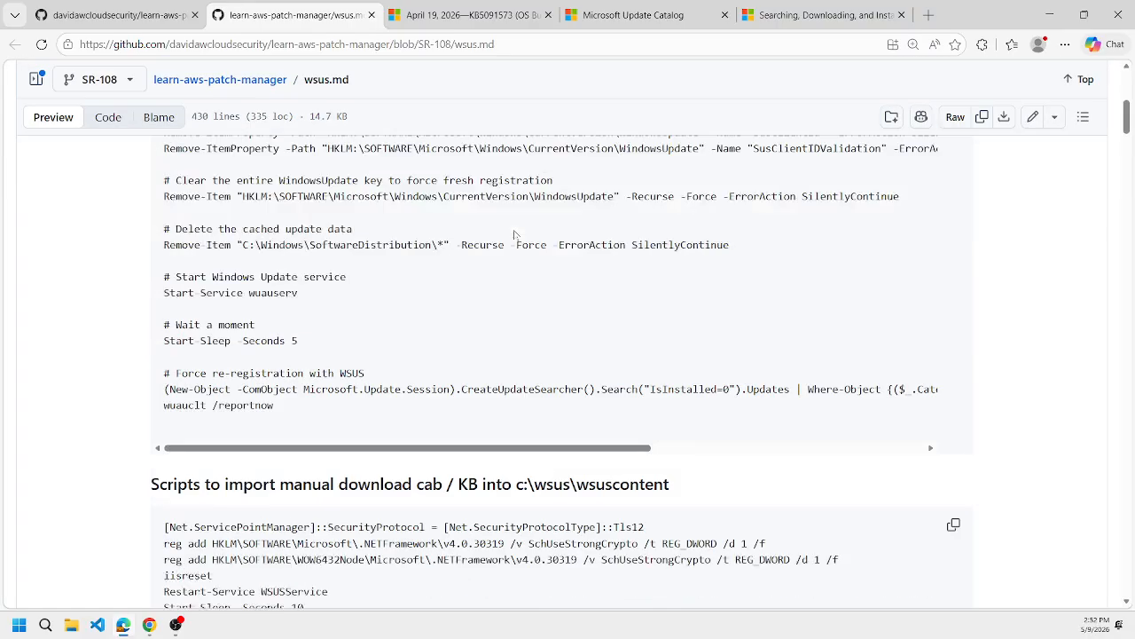
scroll(565, 246, "up", 2)
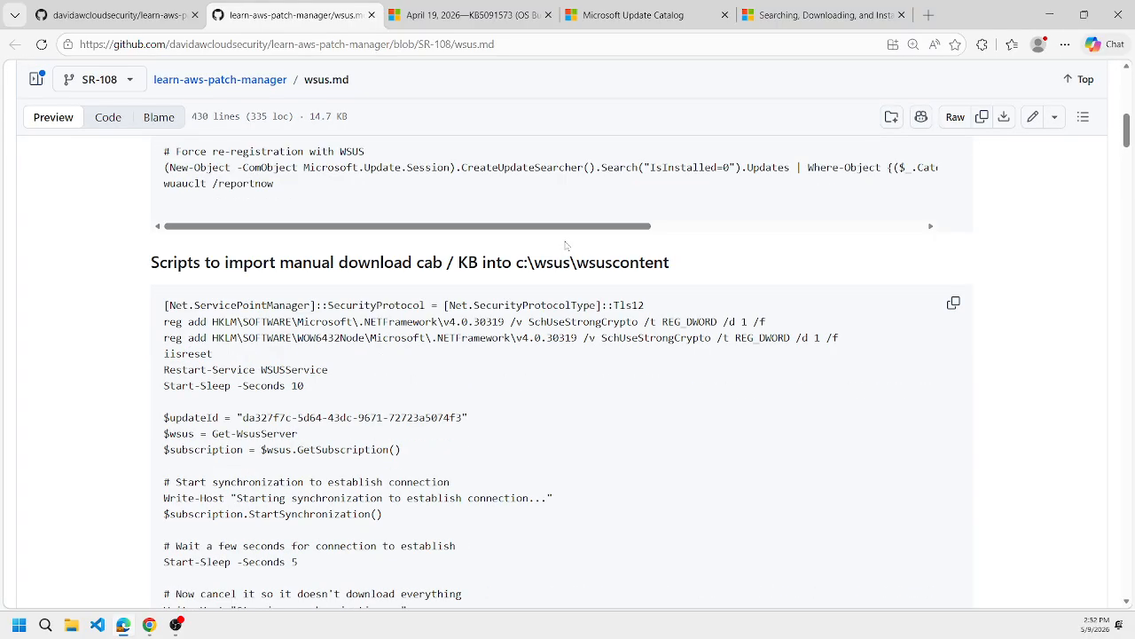
scroll(565, 246, "down", 2)
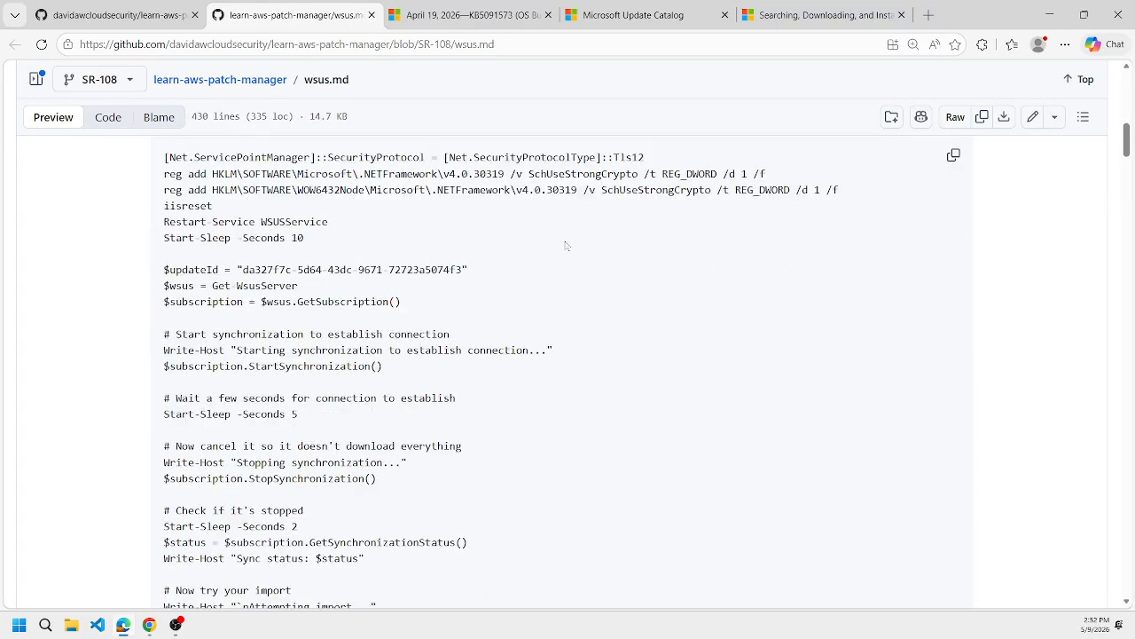
left_click(954, 156)
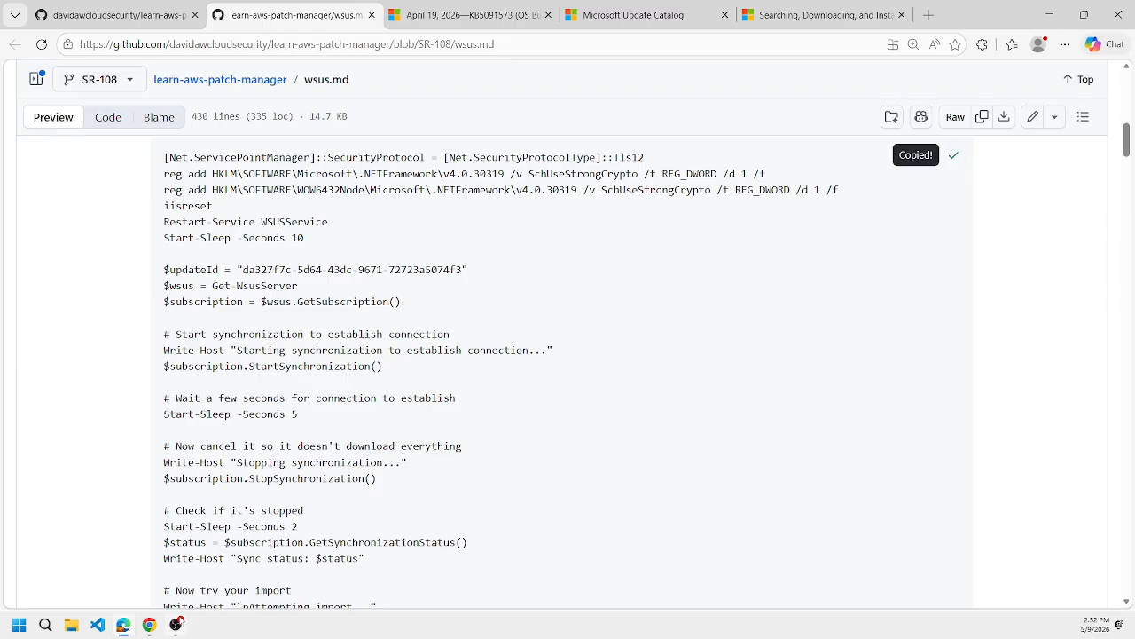
In the AWS console, start a new Run Command with the AWS-RunPowerShellScript document and paste the copied WSUS import script as its commands.
left_click(149, 624)
left_click(674, 14)
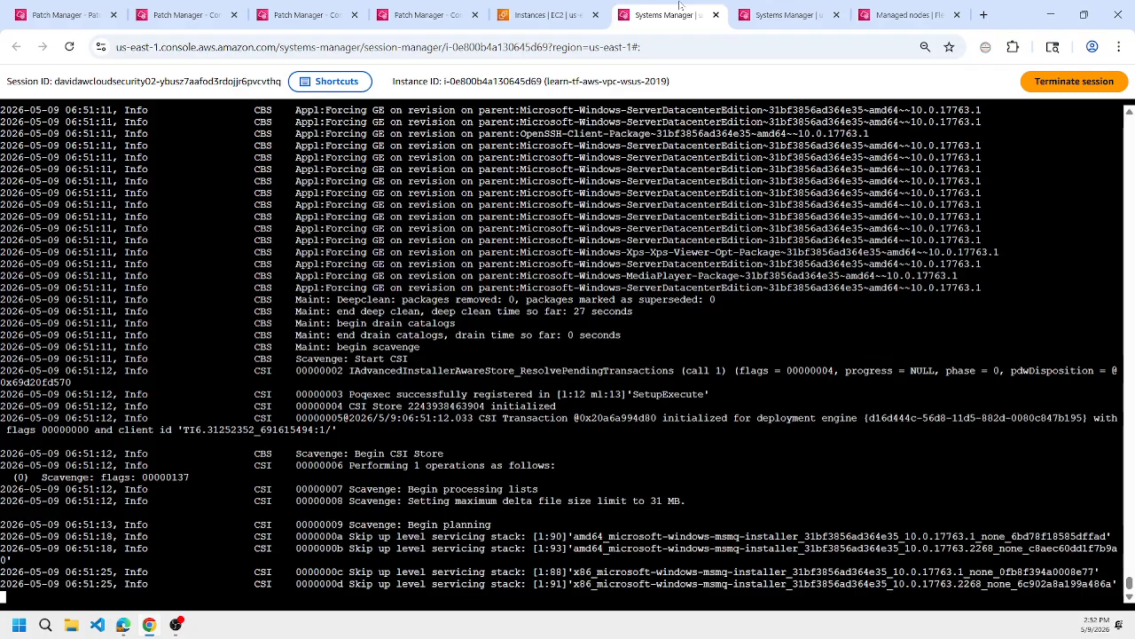
left_click(748, 7)
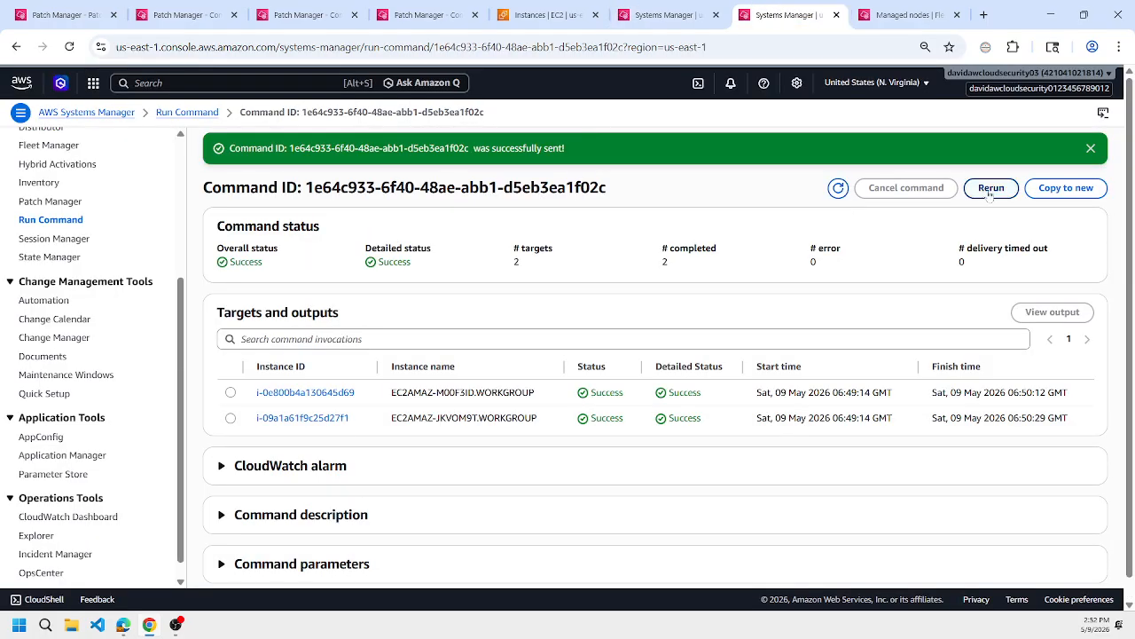
left_click(191, 116)
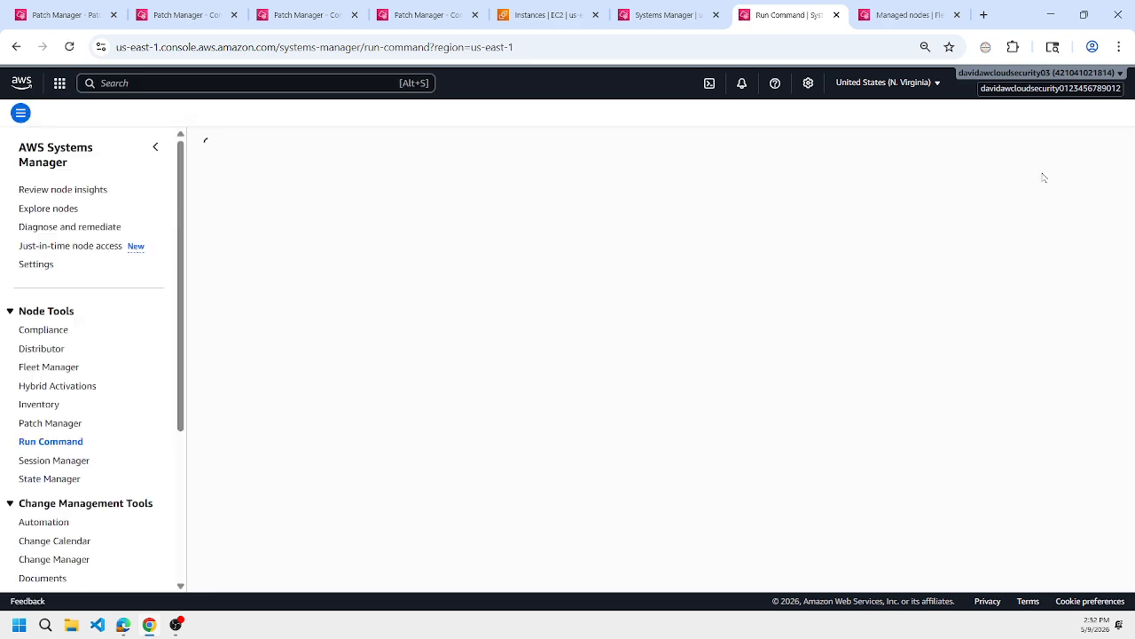
left_click(1056, 261)
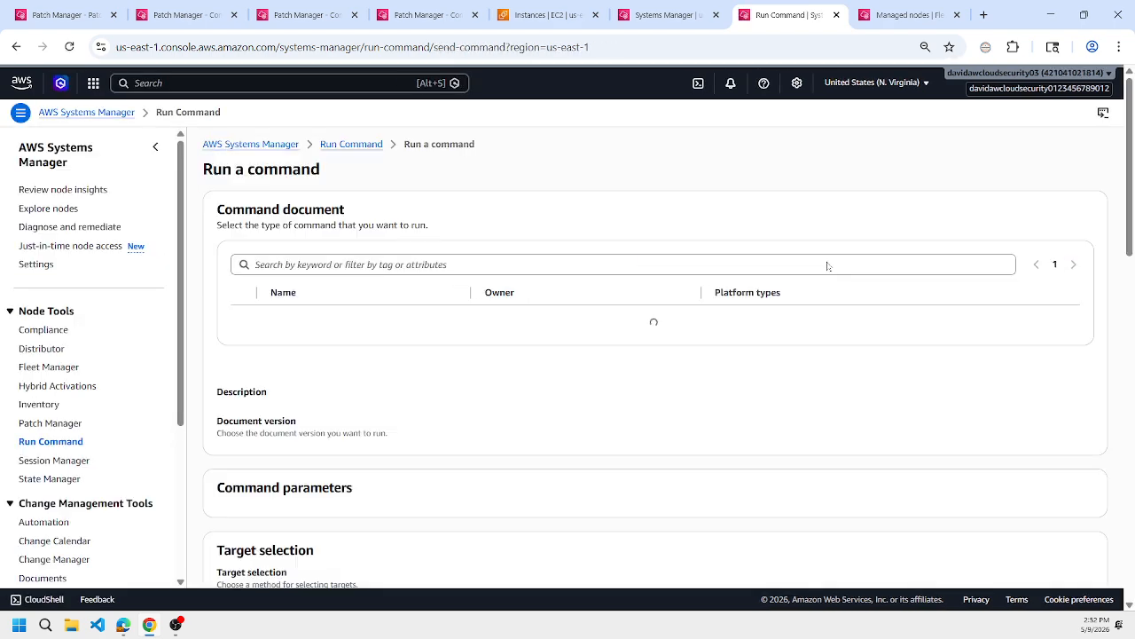
left_click(567, 246)
type("power")
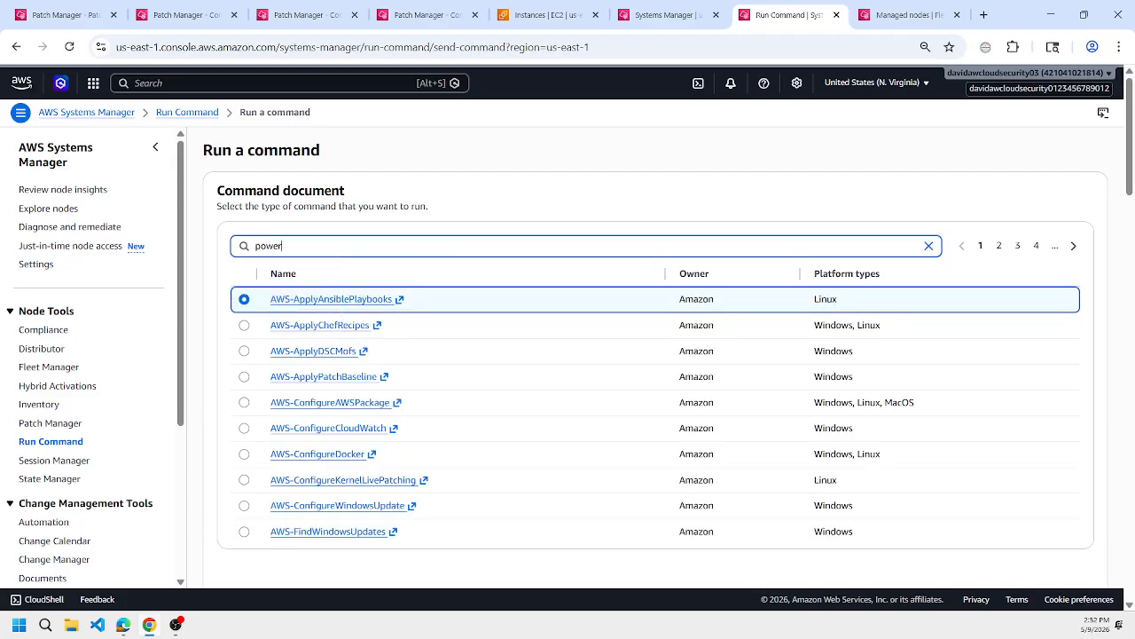
key("Return")
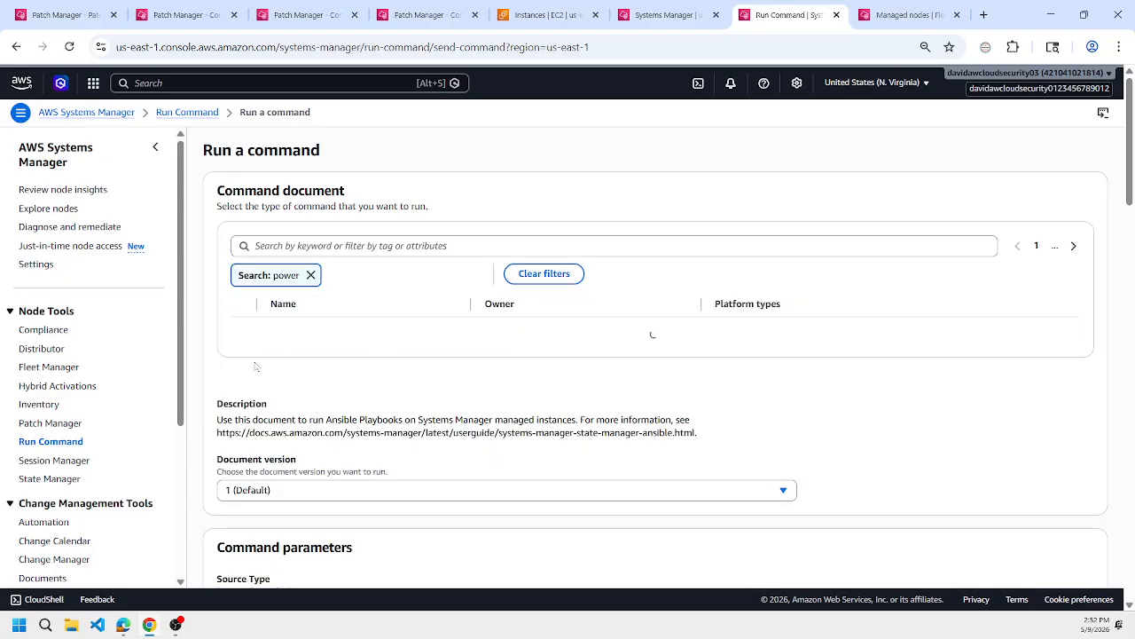
left_click(244, 354)
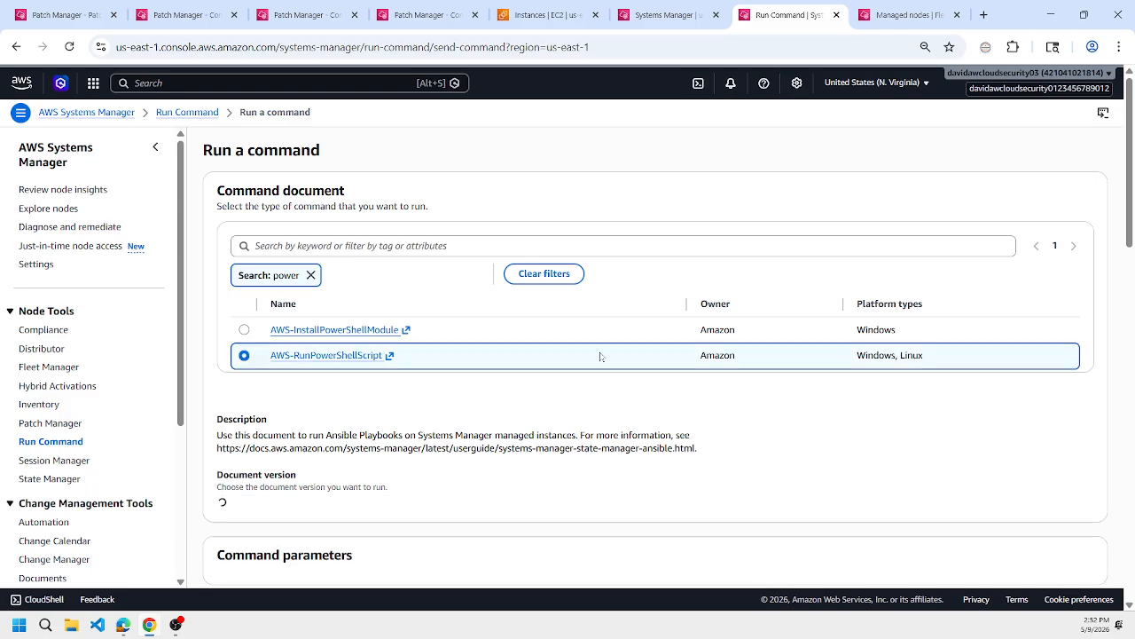
scroll(243, 366, "down", 3)
key("ctrl+v")
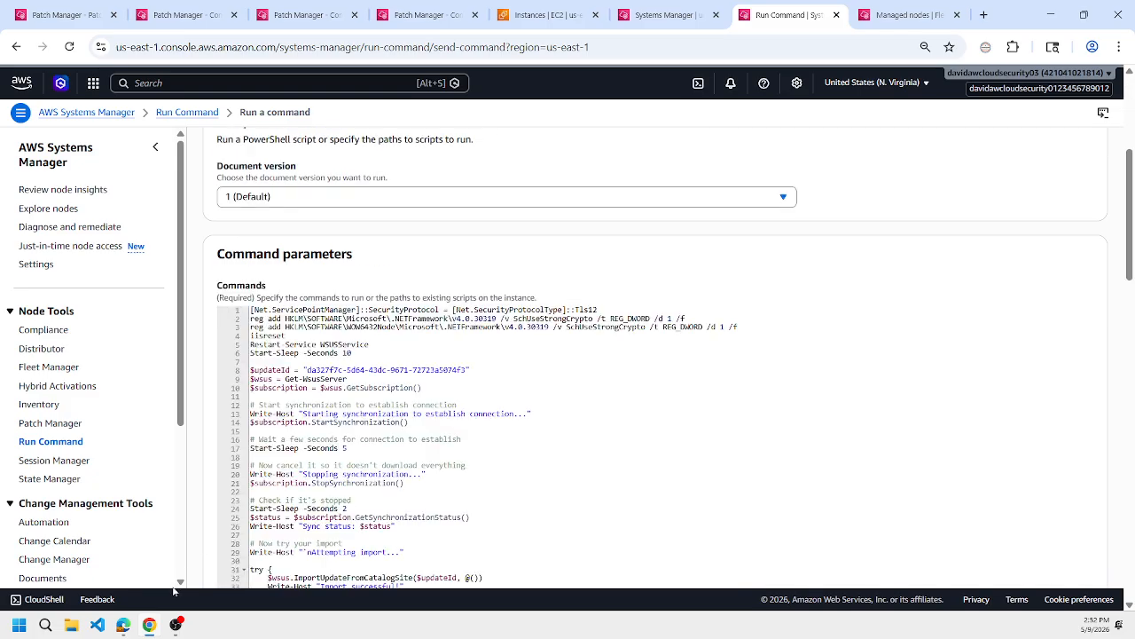
In the Microsoft Update Catalog, open the Windows Server 2019 x64 update for KB5091573 and copy its UpdateID.
left_click(123, 624)
left_click(470, 15)
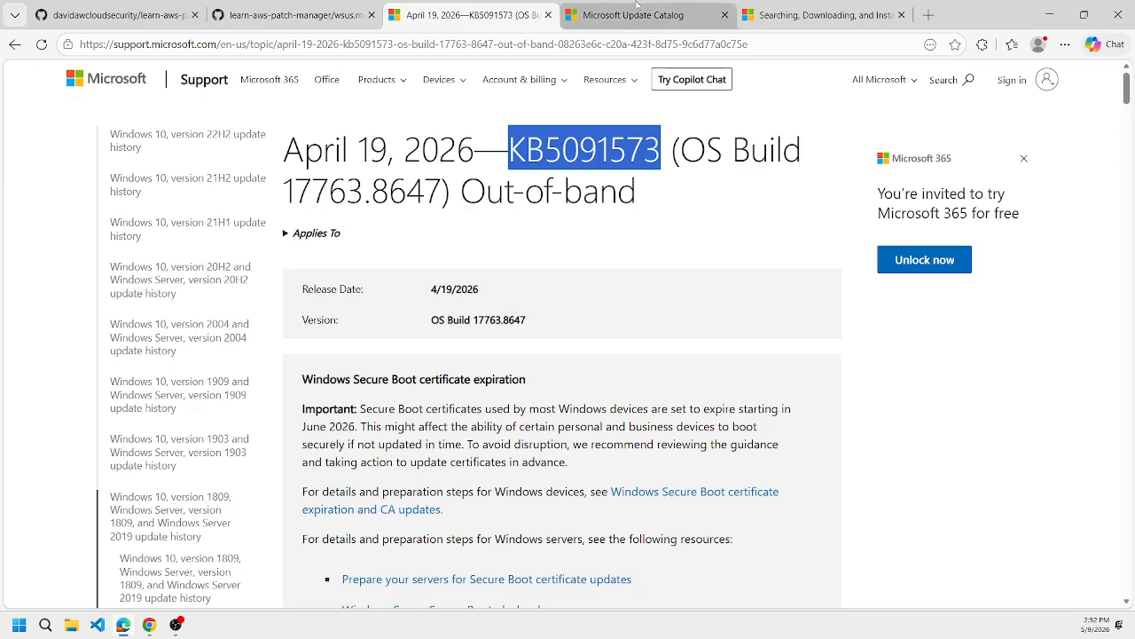
left_click(637, 7)
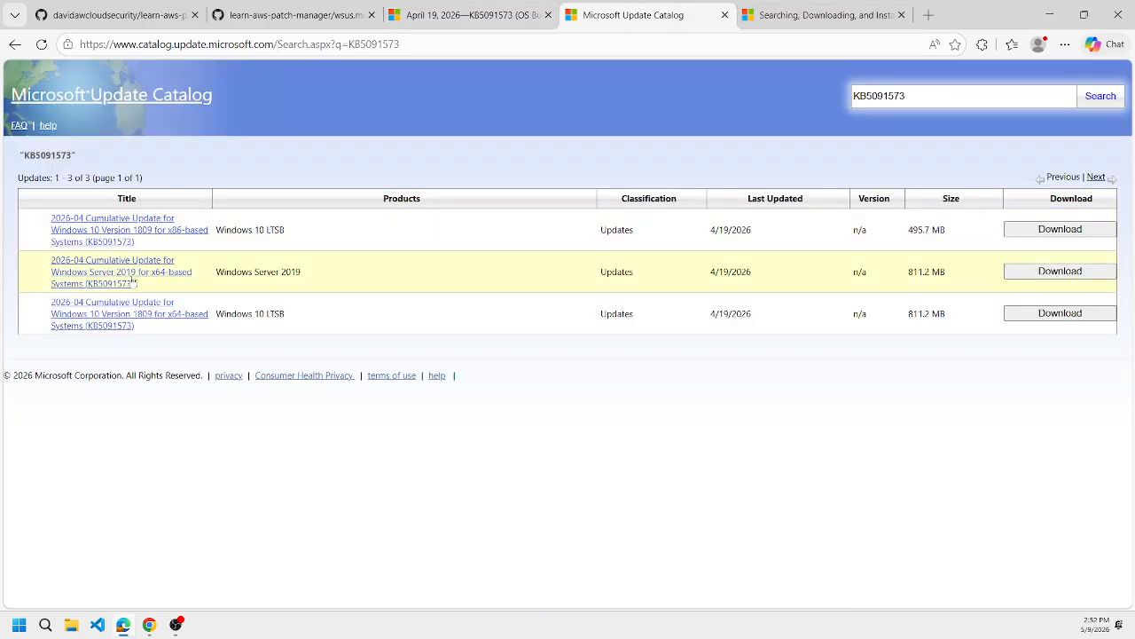
triple_click(286, 274)
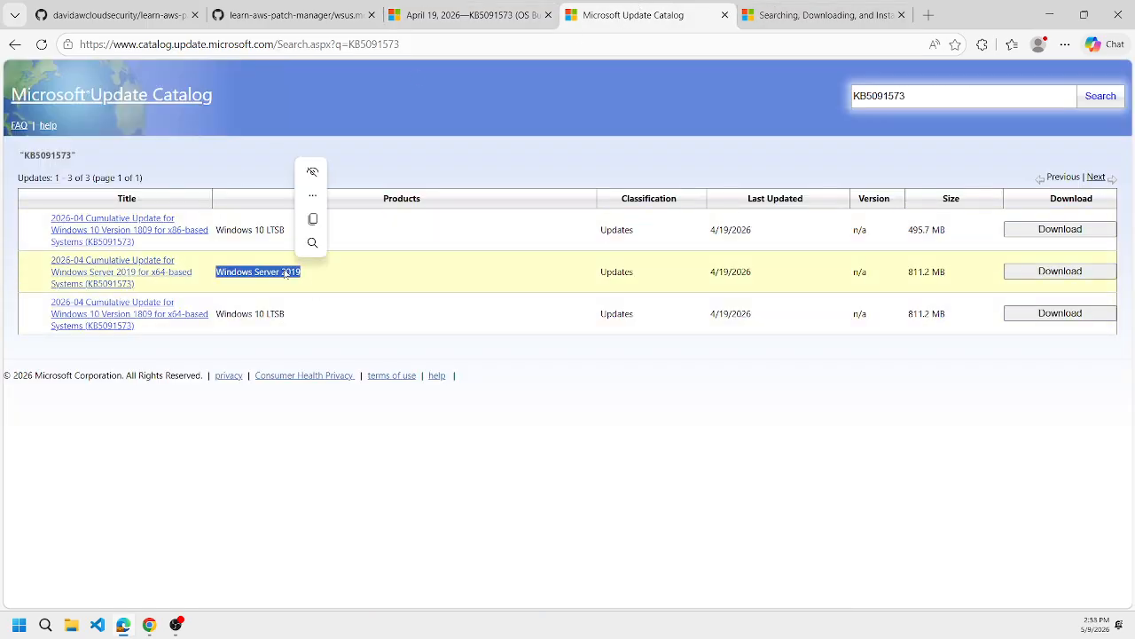
left_click(115, 266)
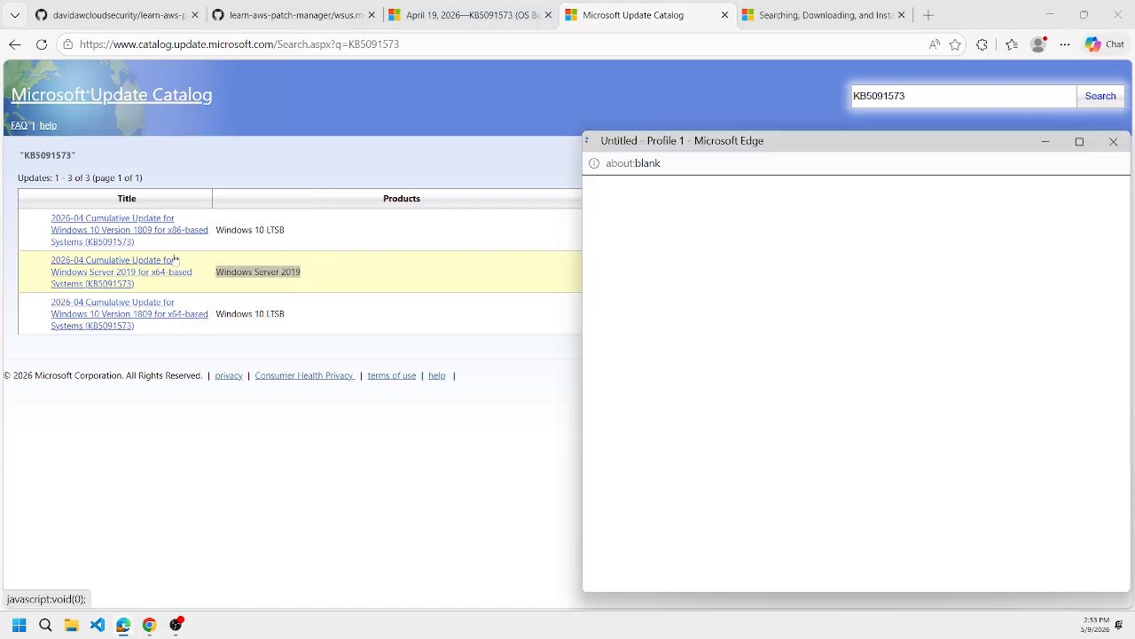
left_click_drag(871, 146, 495, 127)
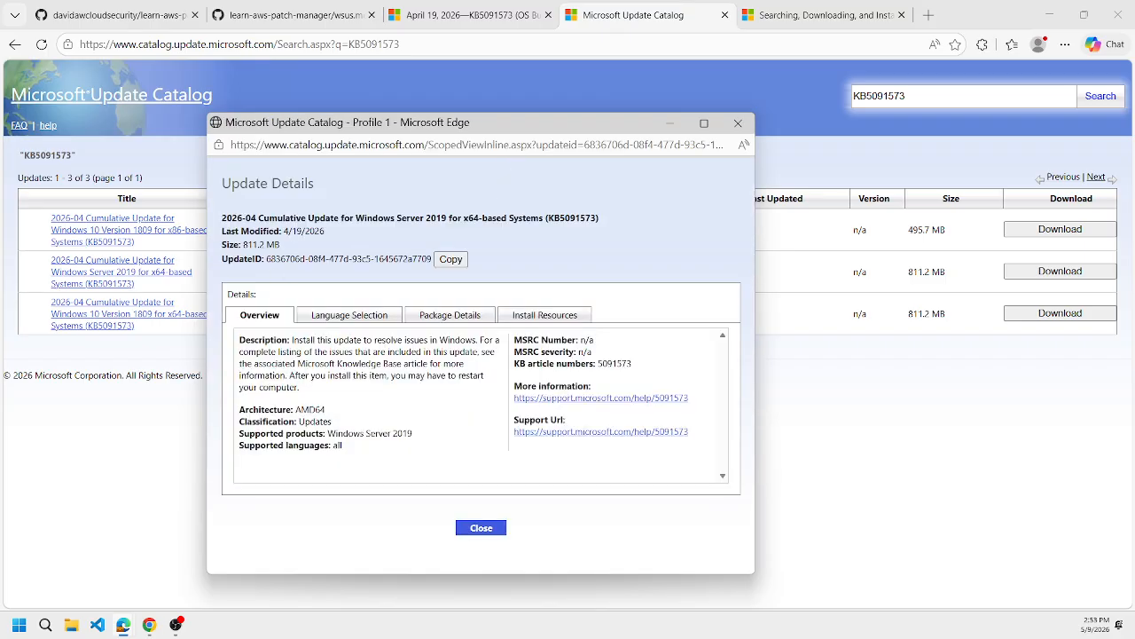
left_click(451, 260)
Set the script's $updateId value in the Run Command commands to "6836706d-08f4-477d-93c5-1645672a7709".
left_click(150, 624)
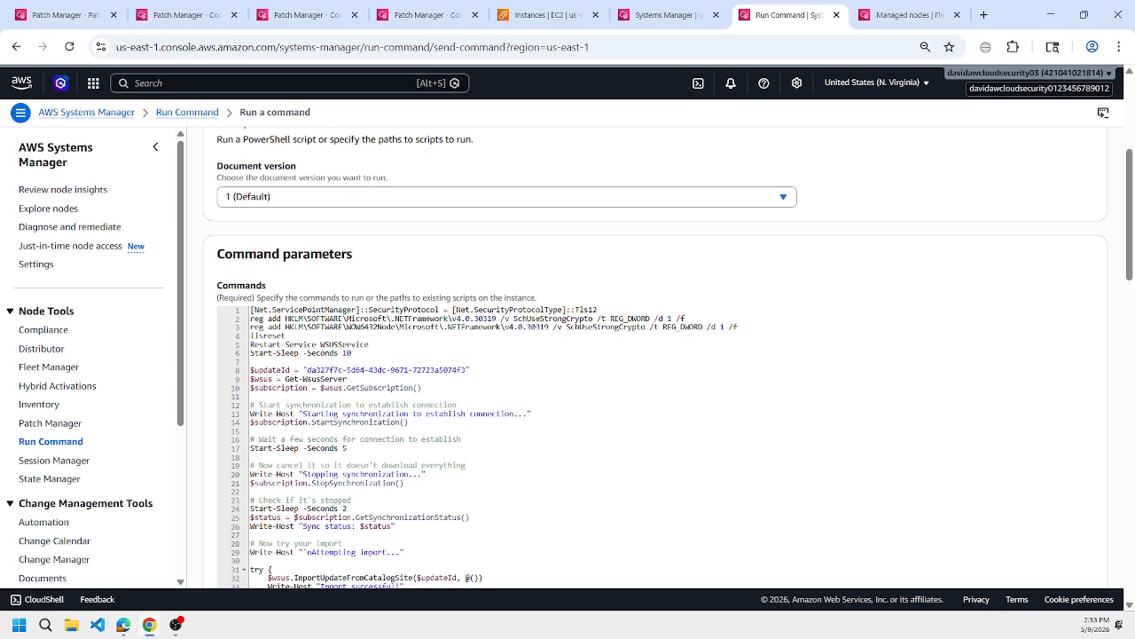
left_click(306, 370)
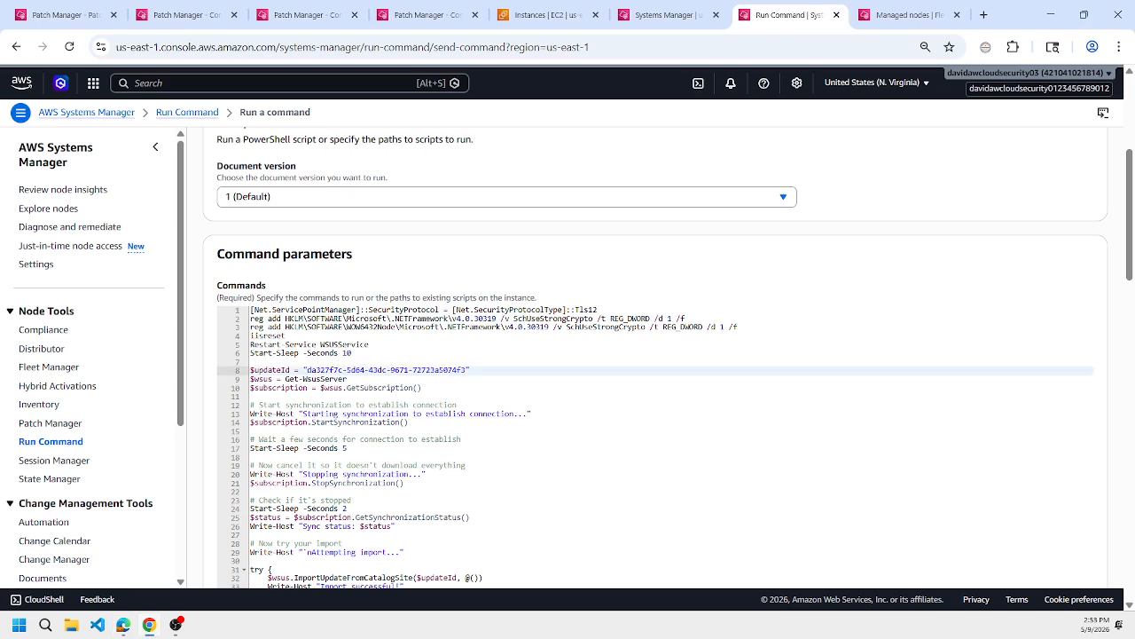
left_click_drag(306, 370, 466, 370)
key("ctrl+v")
Review the script's import try/catch block and closing KB-check comment, along with the execution and target selection settings.
scroll(719, 364, "down", 3)
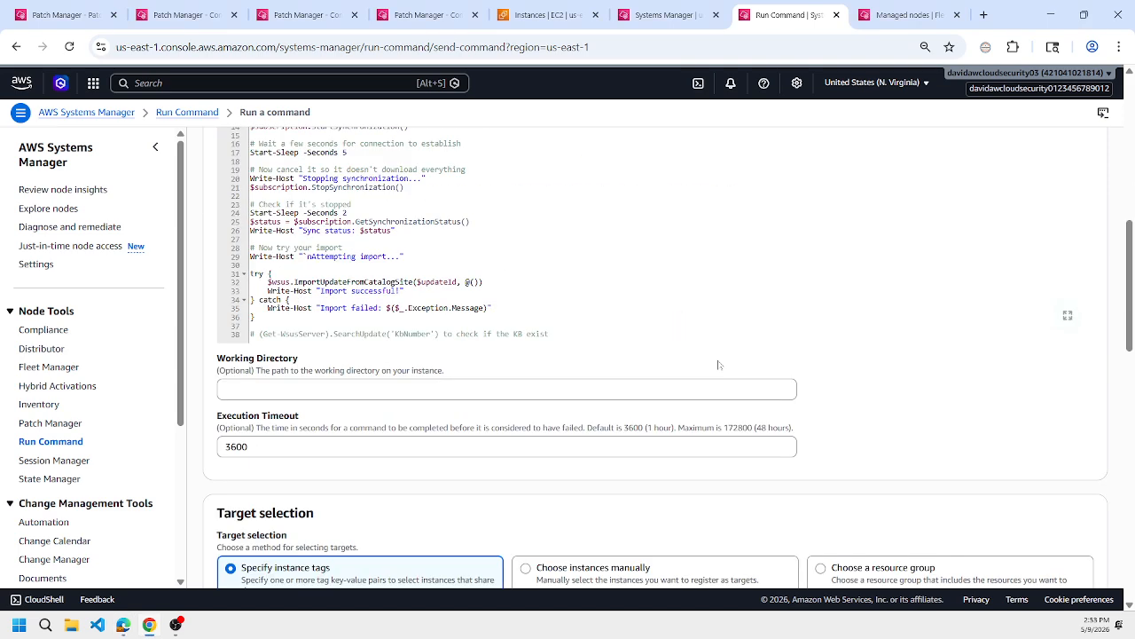
scroll(718, 364, "down", 4)
scroll(674, 317, "up", 3)
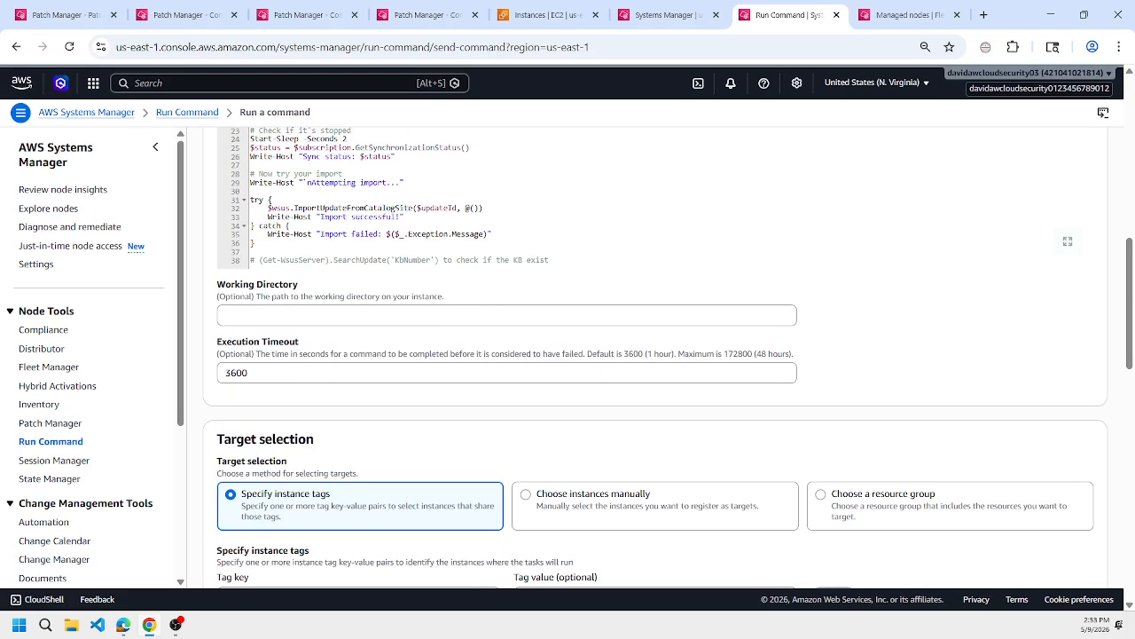
scroll(674, 317, "down", 1)
scroll(656, 355, "up", 4)
scroll(657, 355, "down", 2)
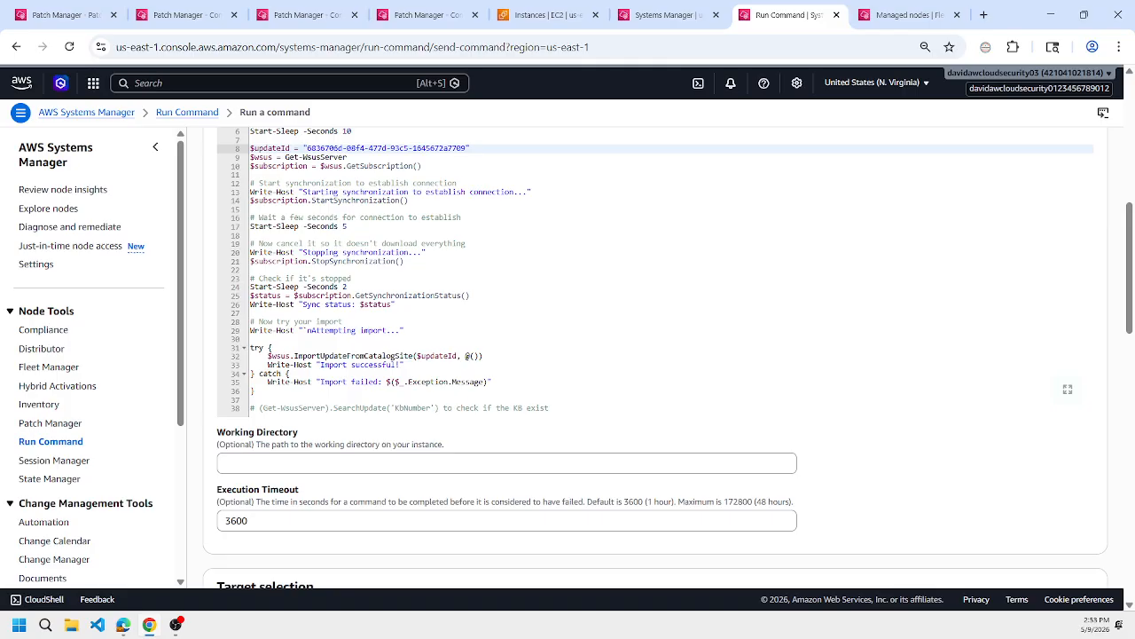
left_click(404, 364)
left_click_drag(257, 391, 551, 408)
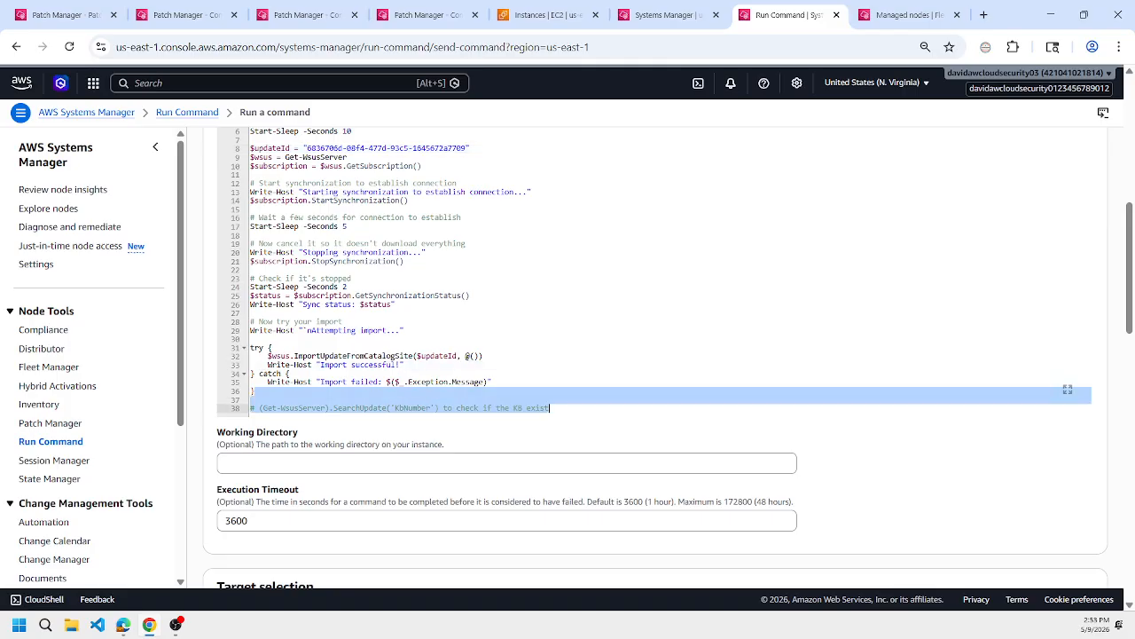
left_click(274, 348)
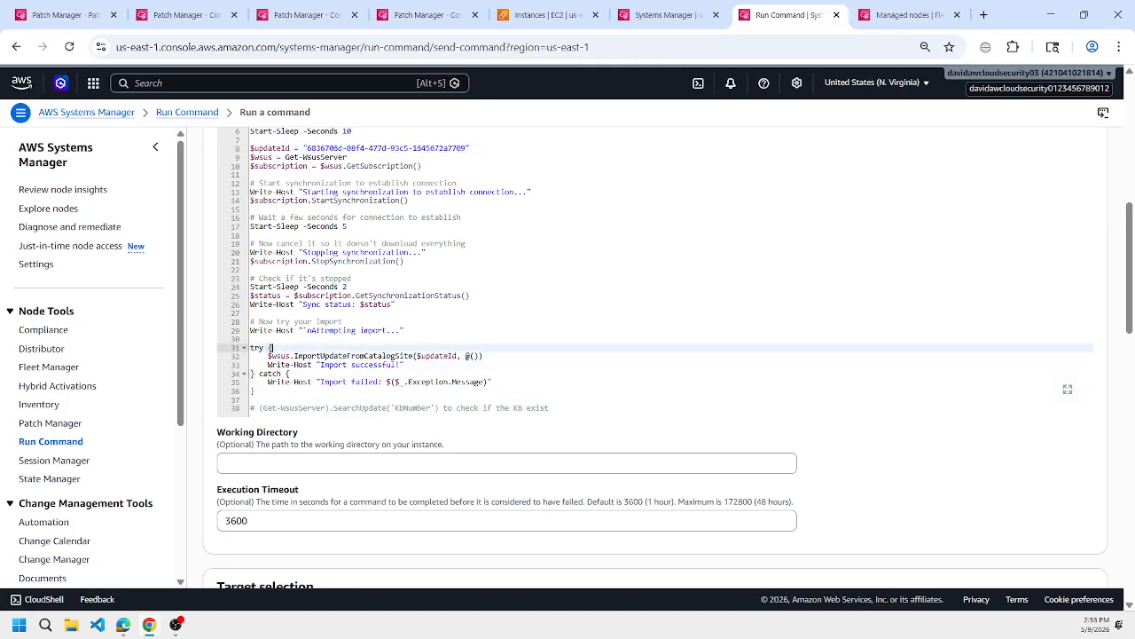
Switch to wsus.md on GitHub in Edge and look through the SR-108 branch's WSUS import, setup and approval scripts.
mouse_move(123, 625)
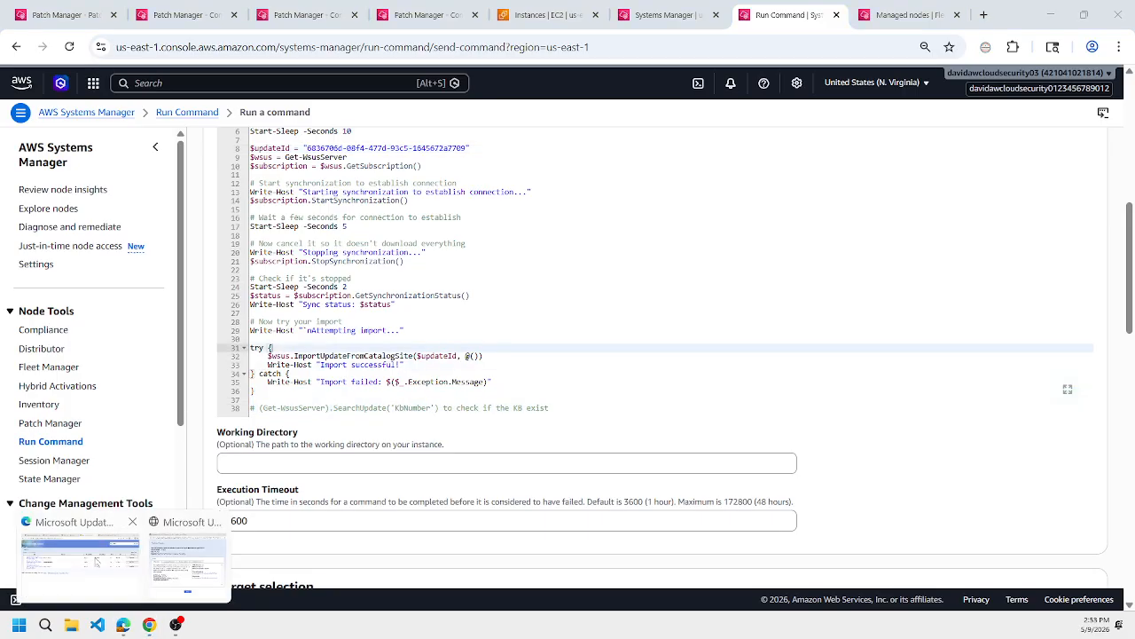
left_click(98, 550)
left_click(283, 16)
scroll(437, 257, "up", 1)
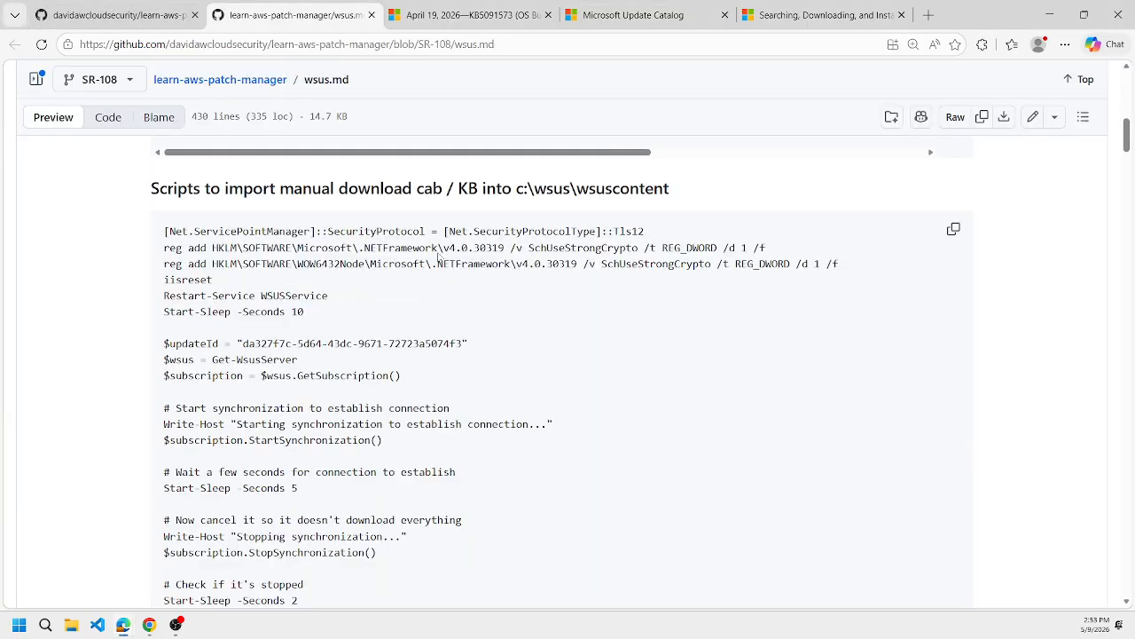
scroll(437, 257, "down", 3)
scroll(437, 258, "up", 6)
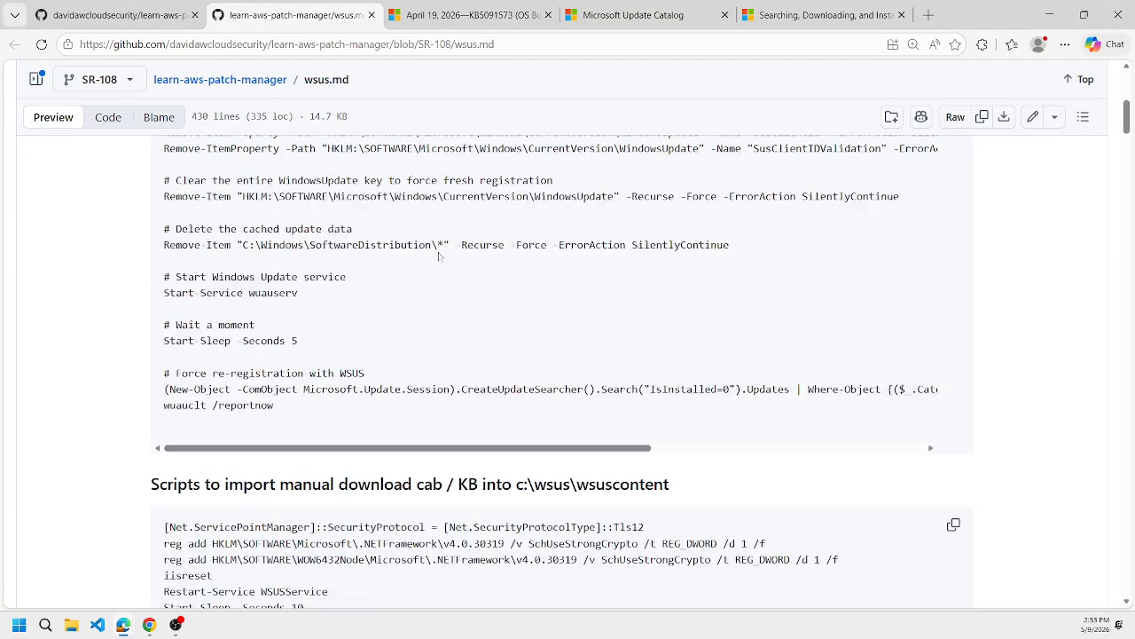
scroll(438, 256, "down", 15)
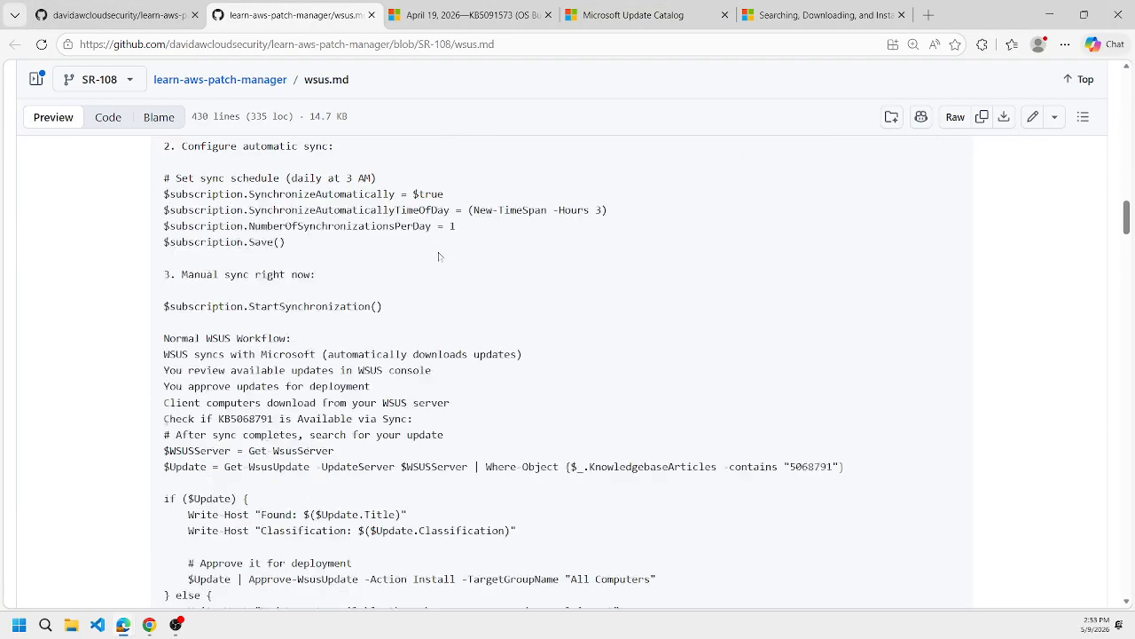
scroll(437, 256, "down", 8)
scroll(437, 257, "up", 3)
scroll(438, 256, "down", 4)
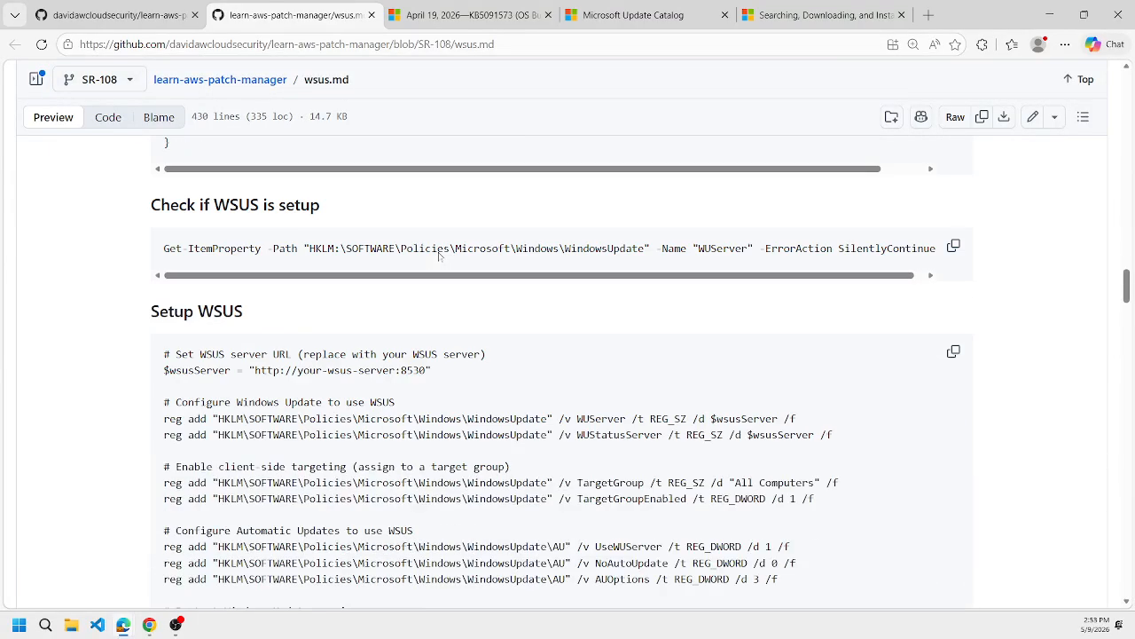
scroll(440, 255, "down", 15)
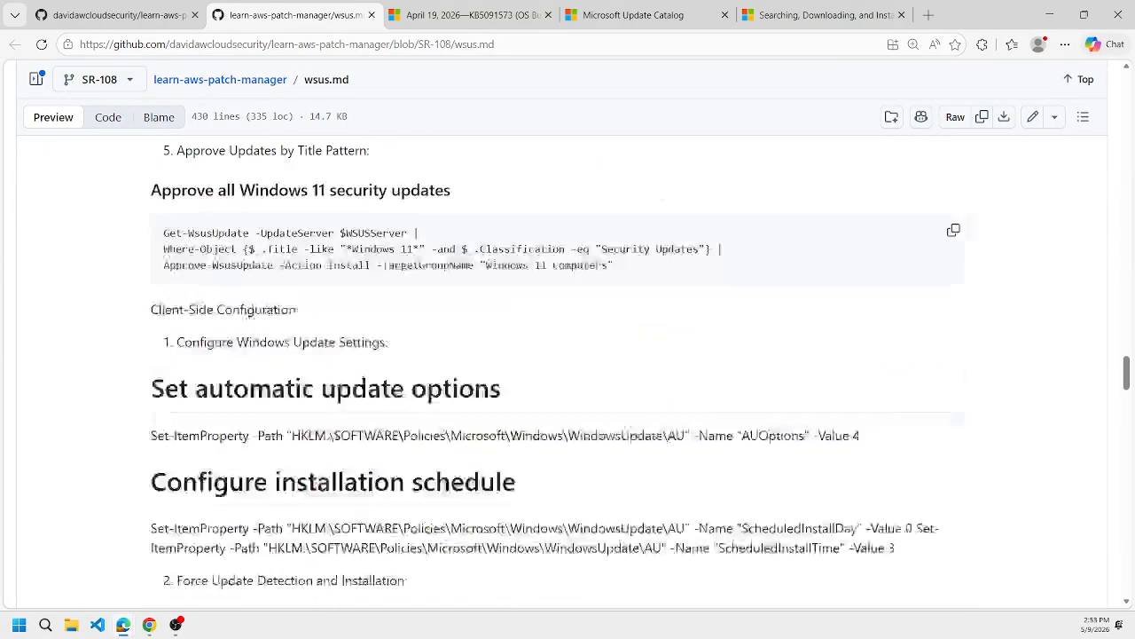
scroll(365, 267, "down", 4)
scroll(365, 268, "up", 10)
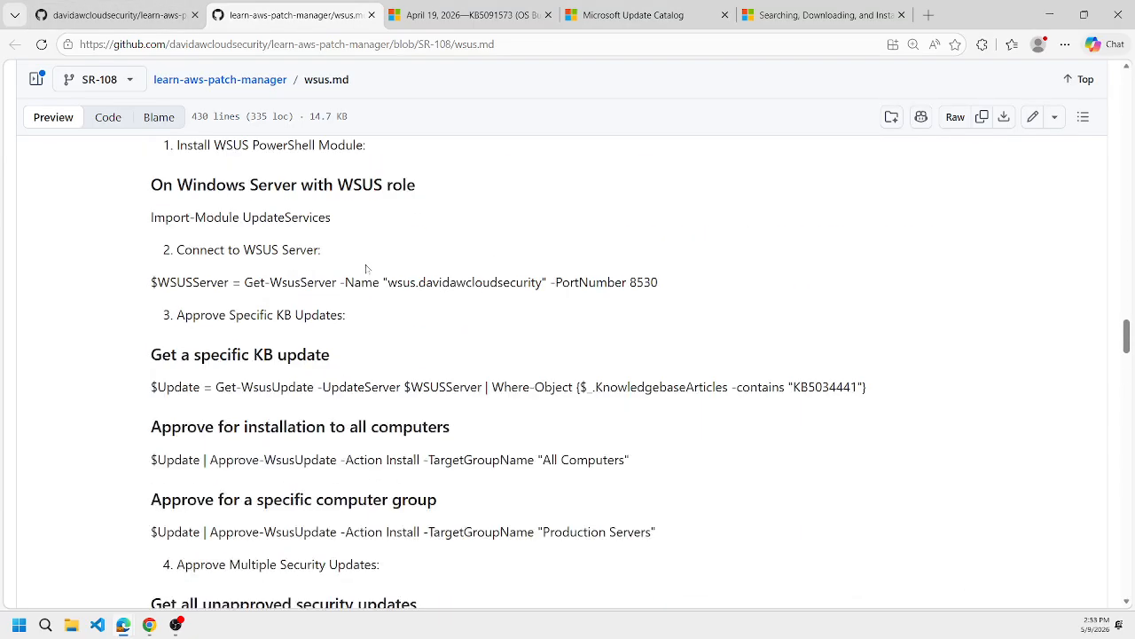
scroll(365, 268, "up", 20)
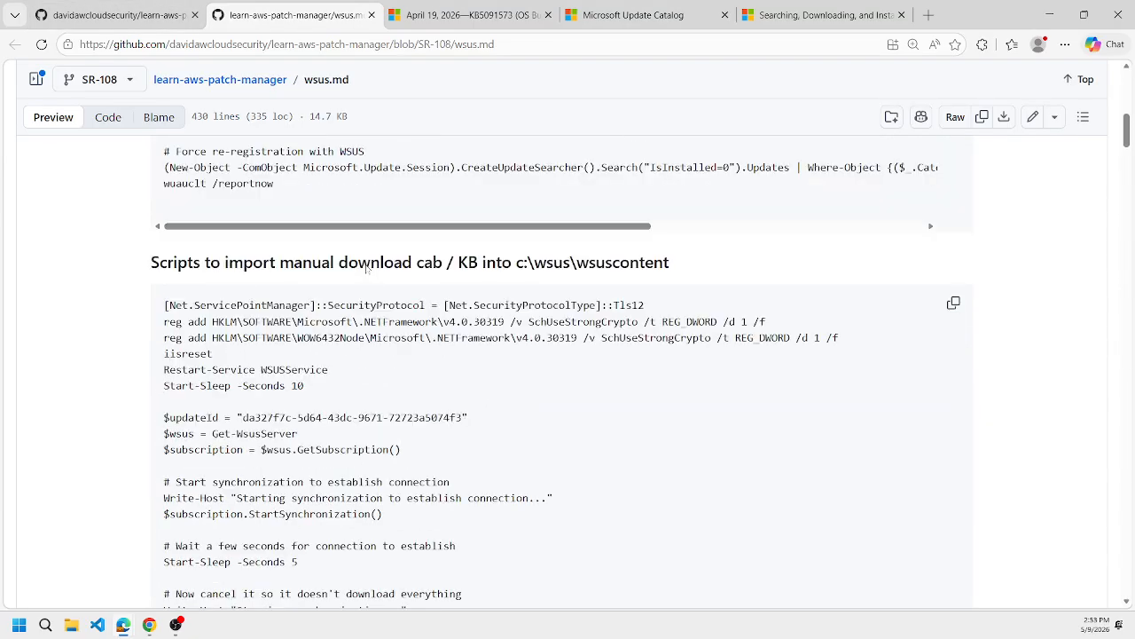
scroll(388, 276, "down", 3)
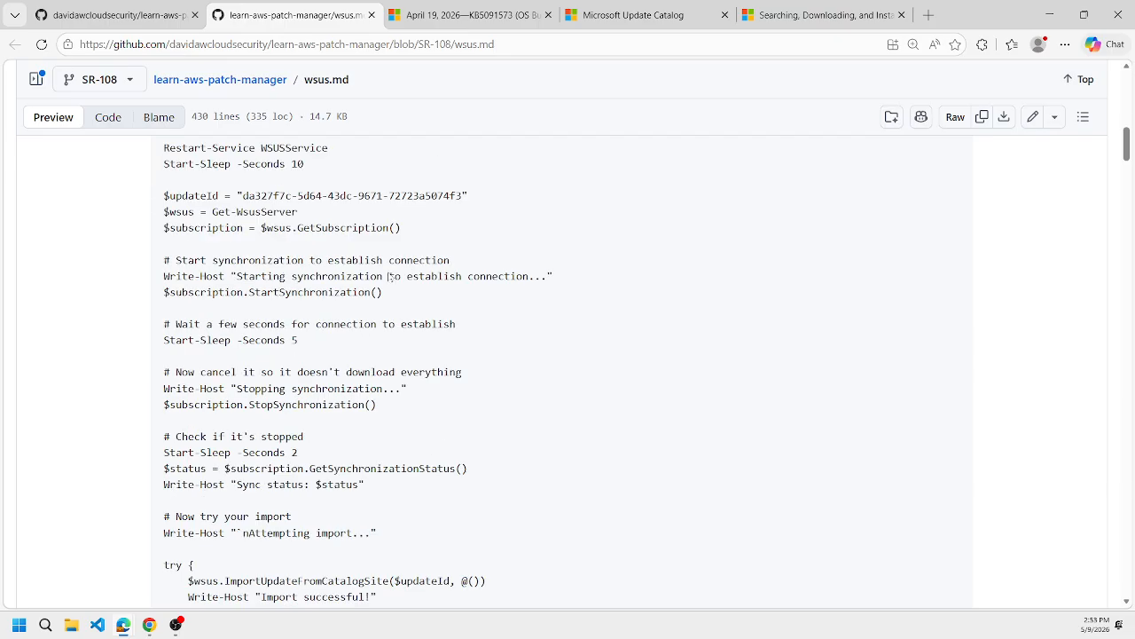
scroll(388, 276, "down", 2)
scroll(388, 277, "up", 8)
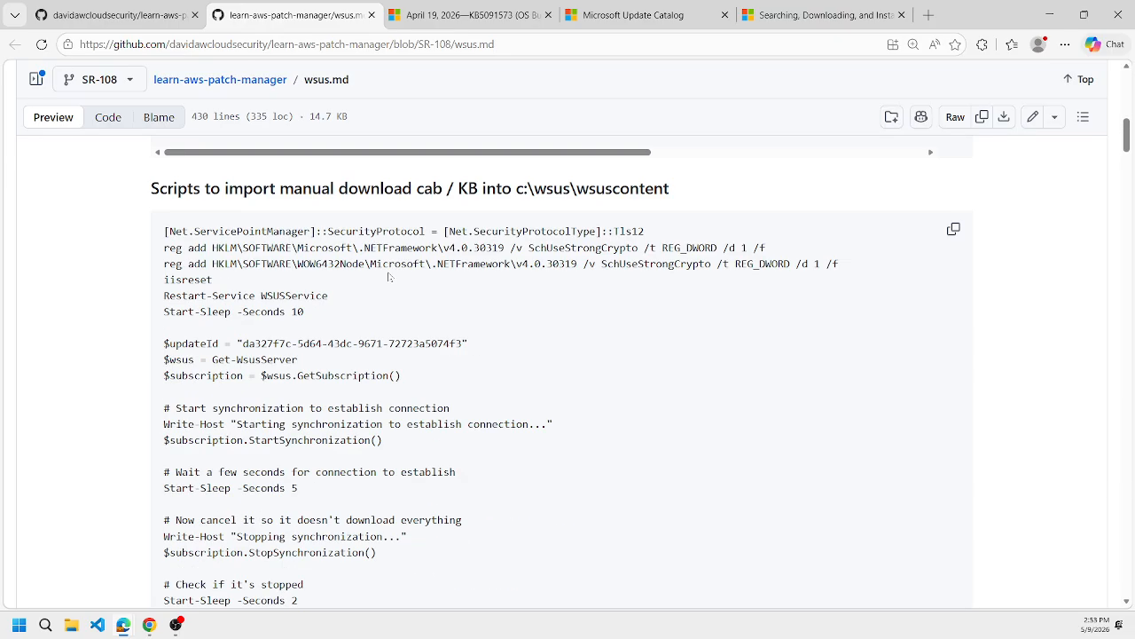
scroll(388, 277, "up", 4)
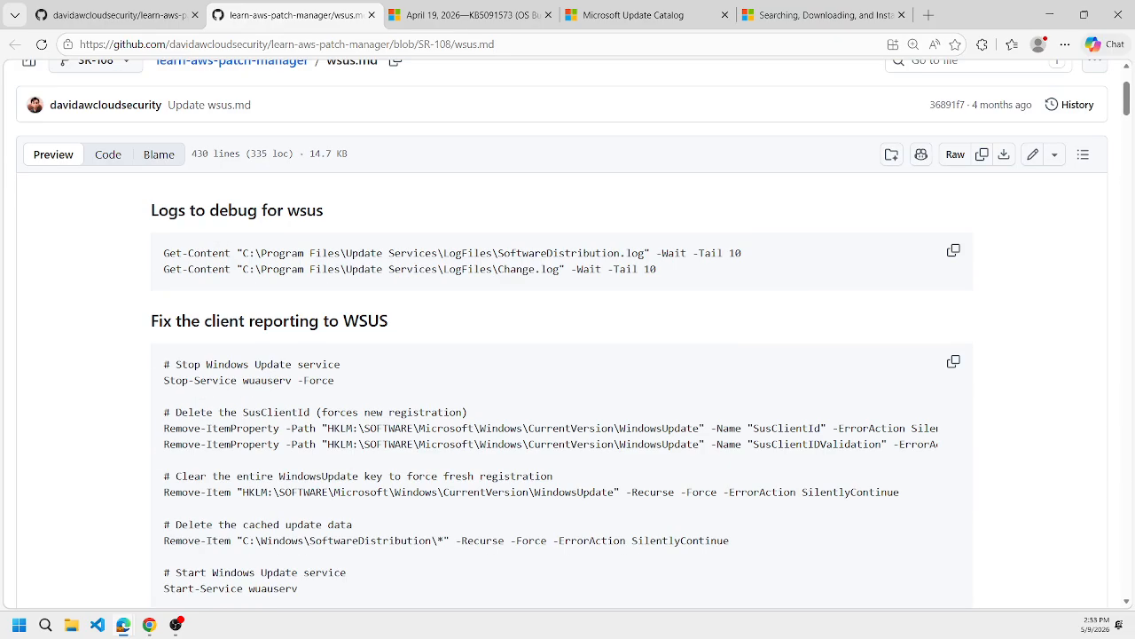
scroll(388, 277, "up", 2)
Open the learn-aws-patch-manager repository page and switch it from the SR-108 branch to main.
left_click(120, 16)
scroll(299, 219, "up", 4)
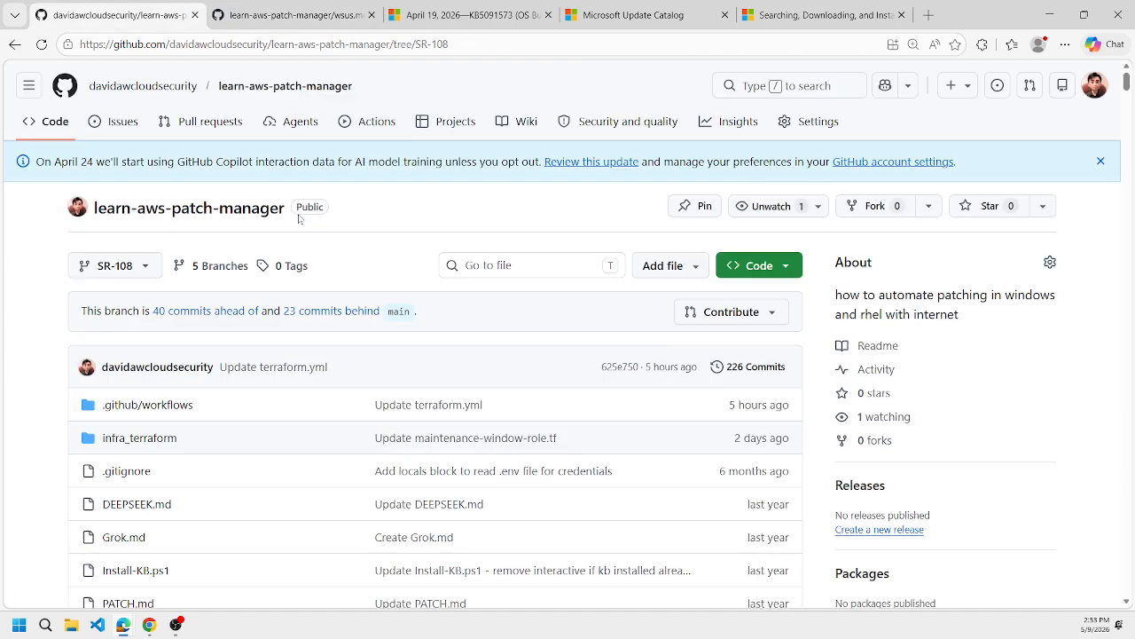
left_click(118, 265)
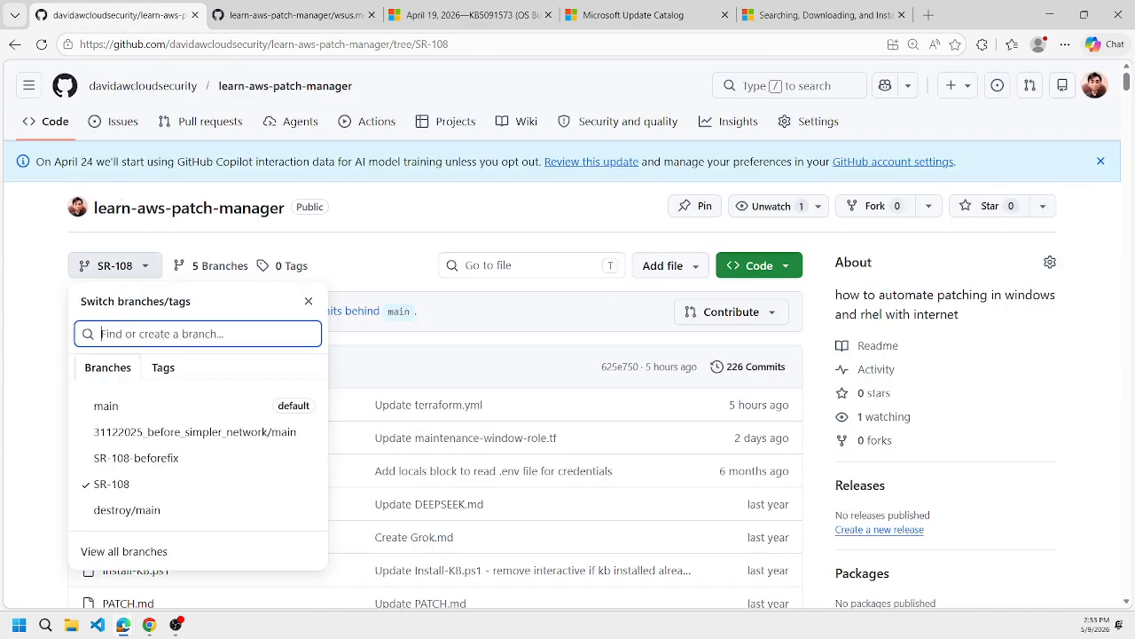
left_click(105, 405)
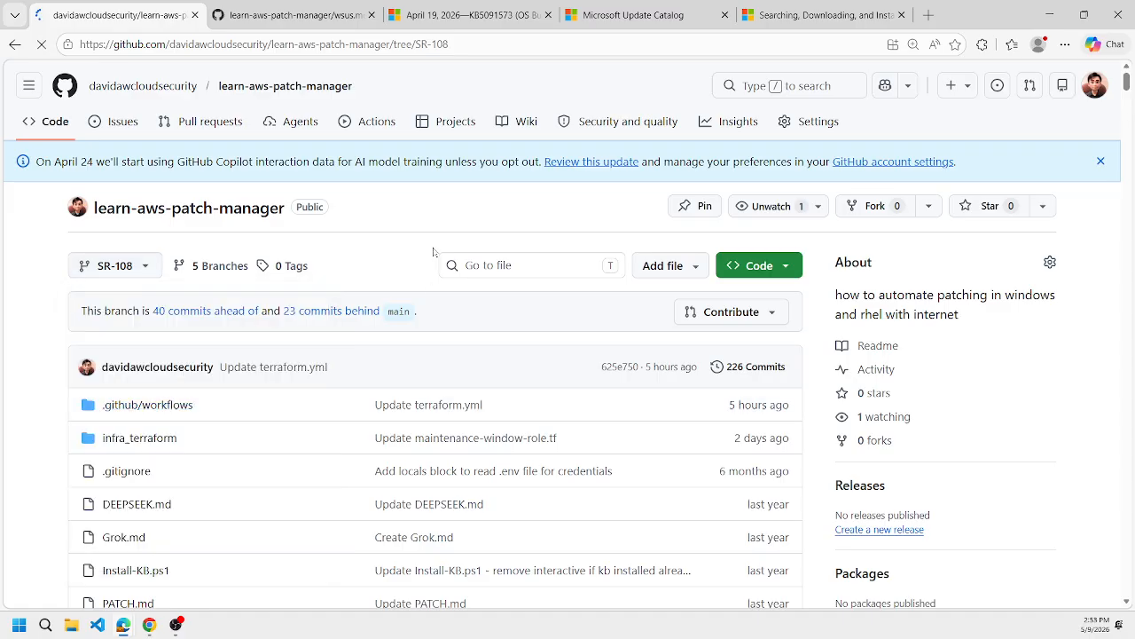
Look through the main branch's README for commands that import, list and approve WSUS updates.
scroll(414, 209, "down", 15)
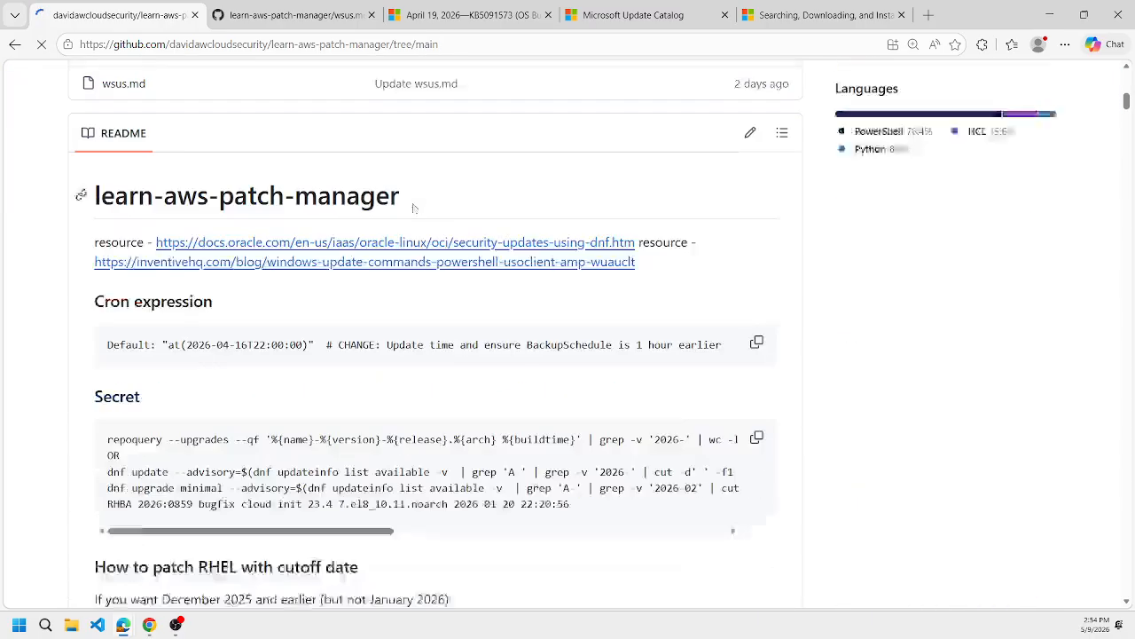
scroll(414, 208, "down", 20)
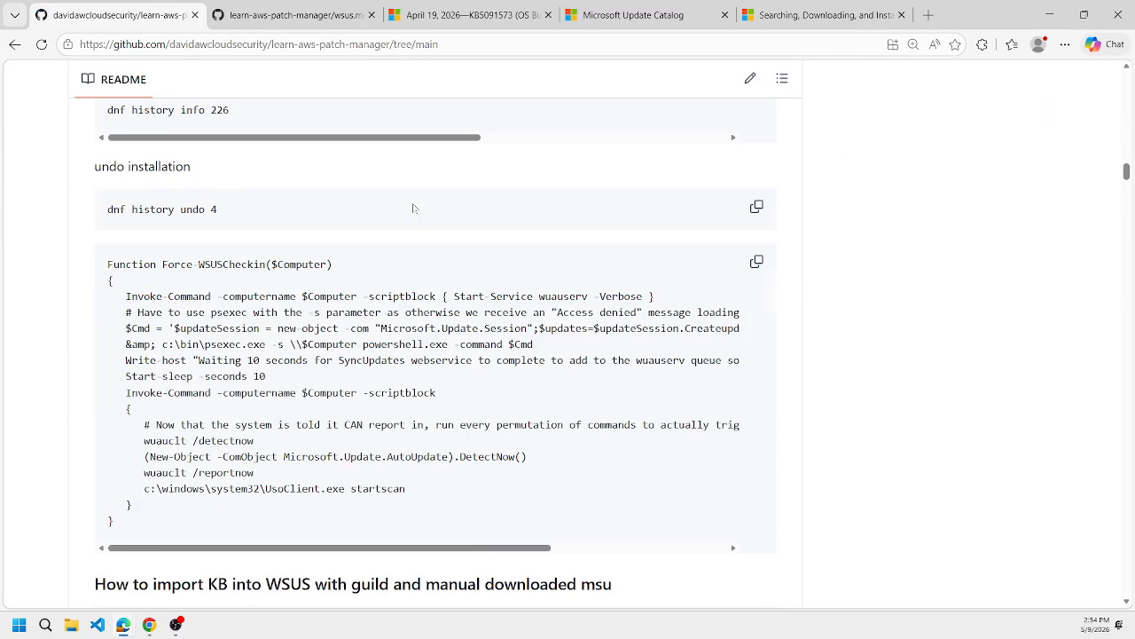
scroll(413, 209, "down", 5)
scroll(414, 208, "down", 20)
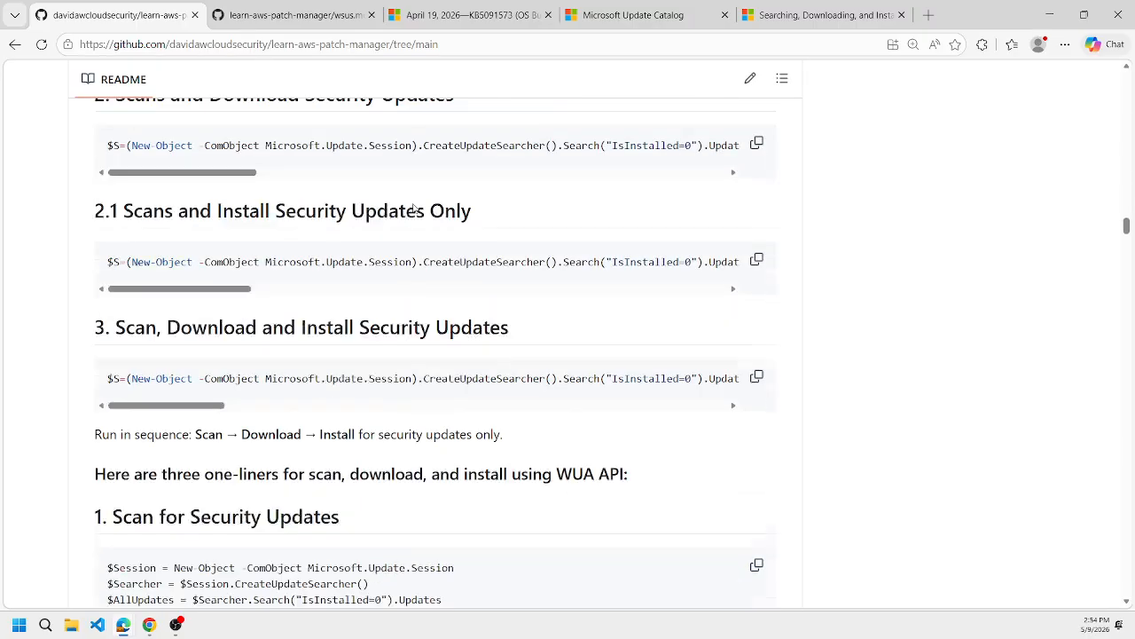
scroll(413, 355, "down", 2)
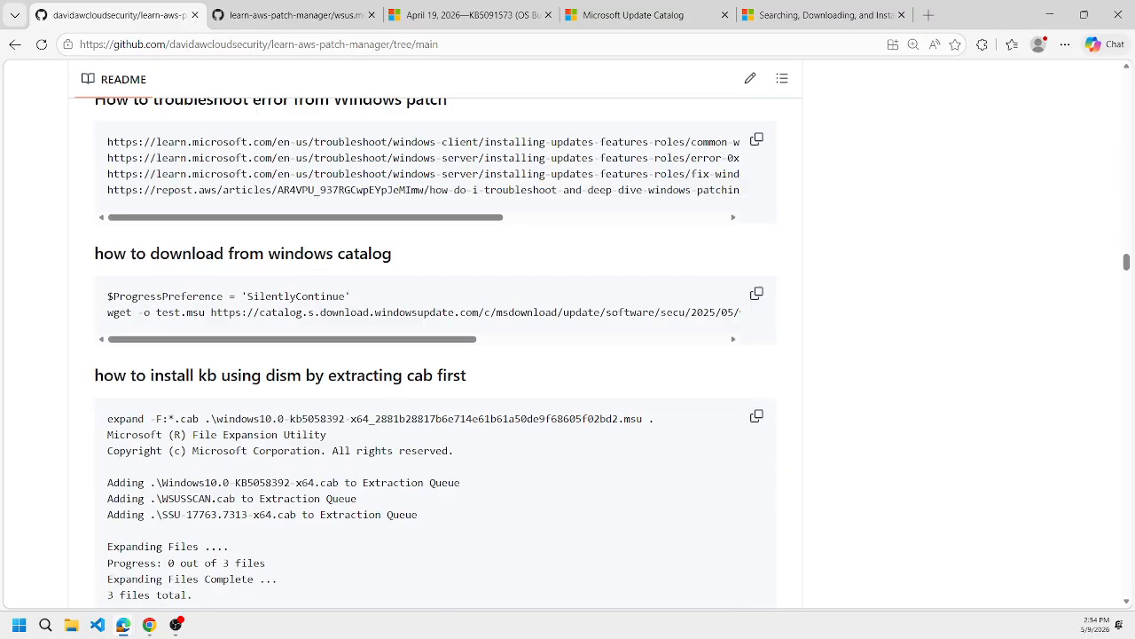
scroll(413, 208, "down", 10)
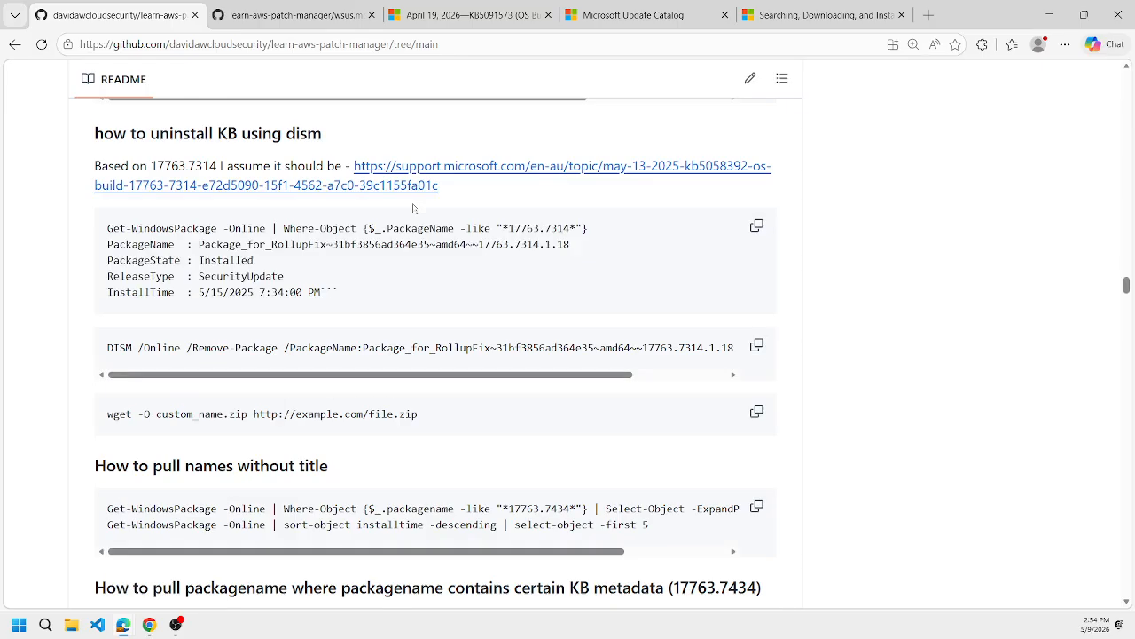
scroll(414, 209, "down", 8)
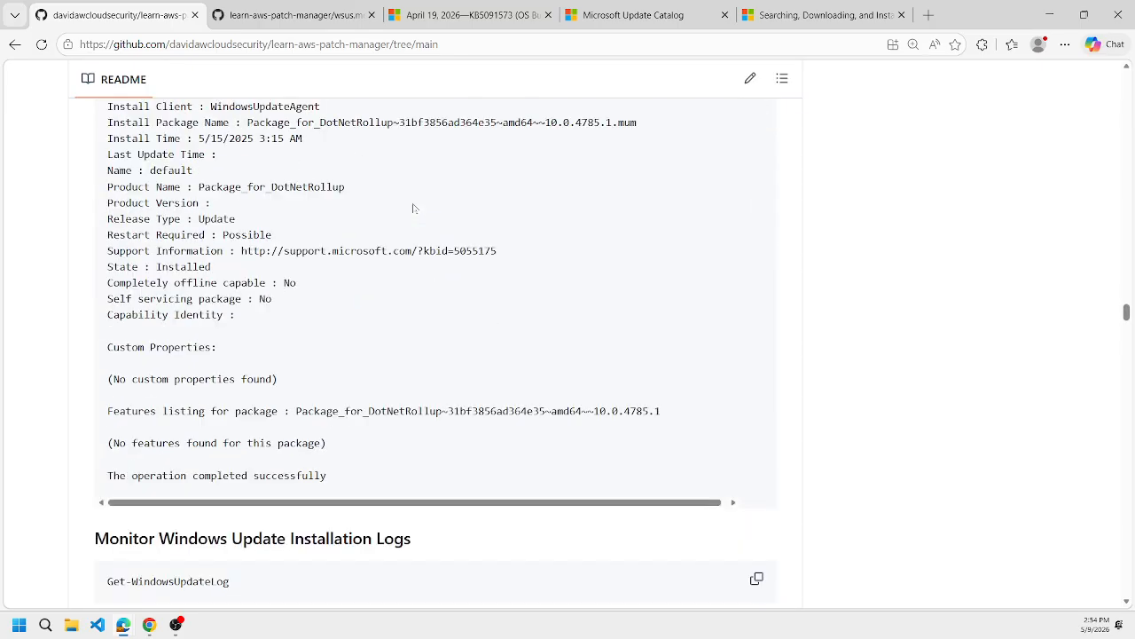
scroll(413, 209, "up", 3)
scroll(413, 209, "down", 16)
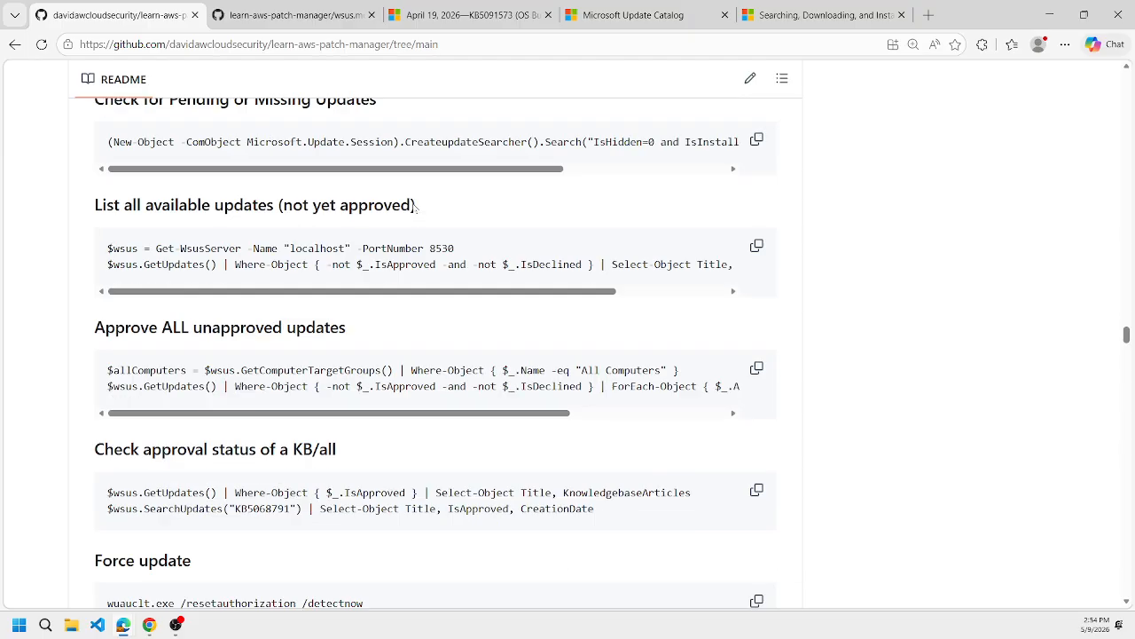
scroll(413, 209, "down", 16)
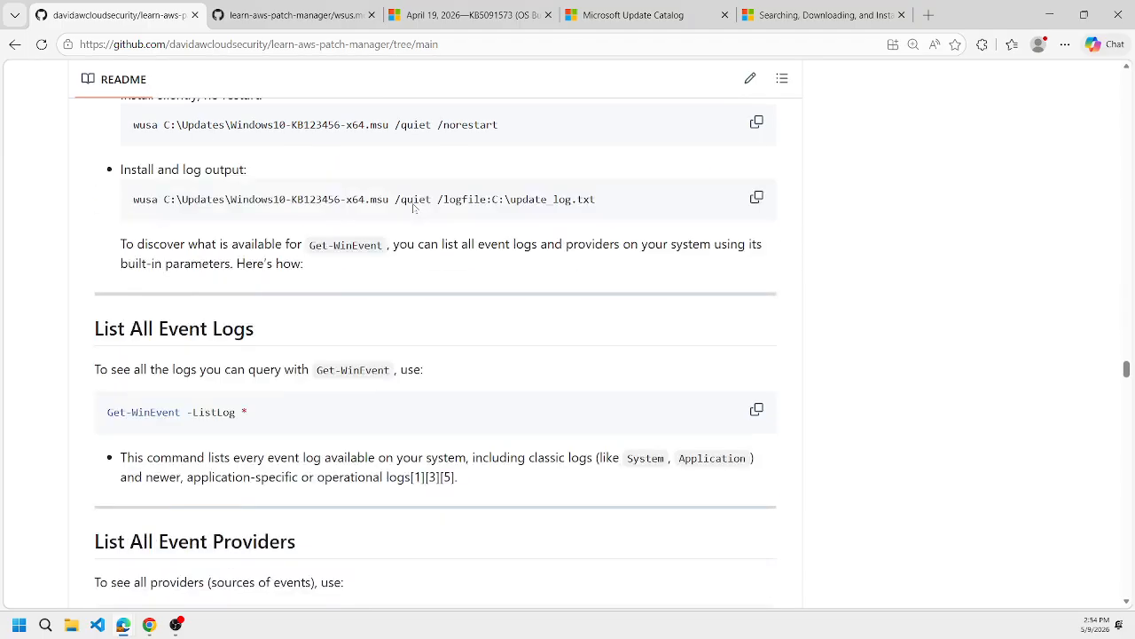
scroll(414, 208, "down", 14)
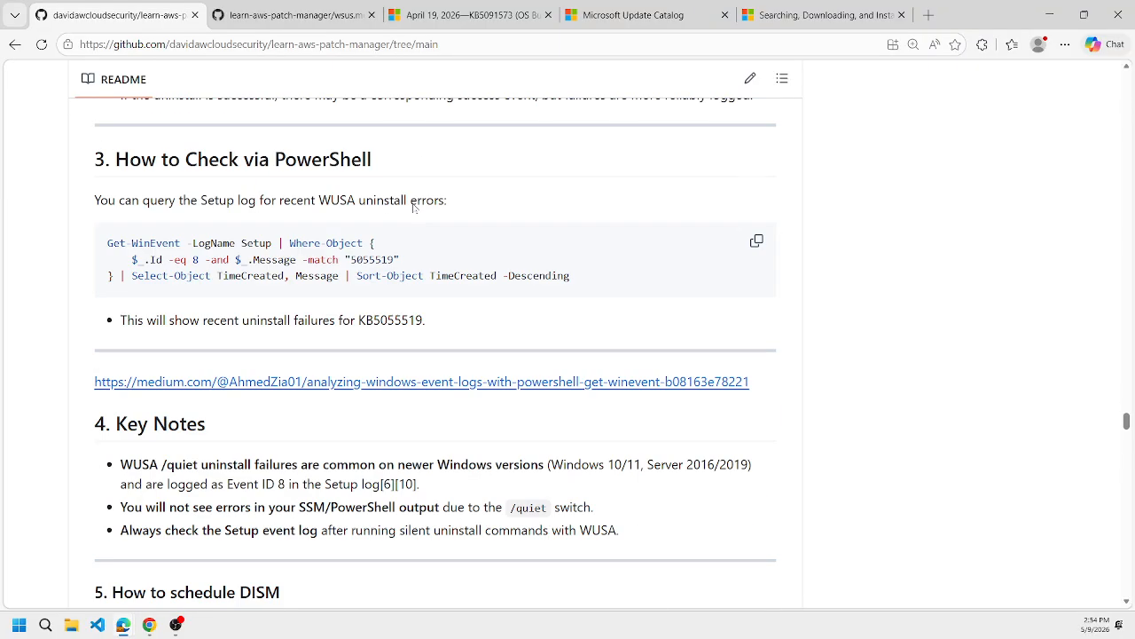
scroll(435, 342, "down", 3)
scroll(434, 341, "down", 11)
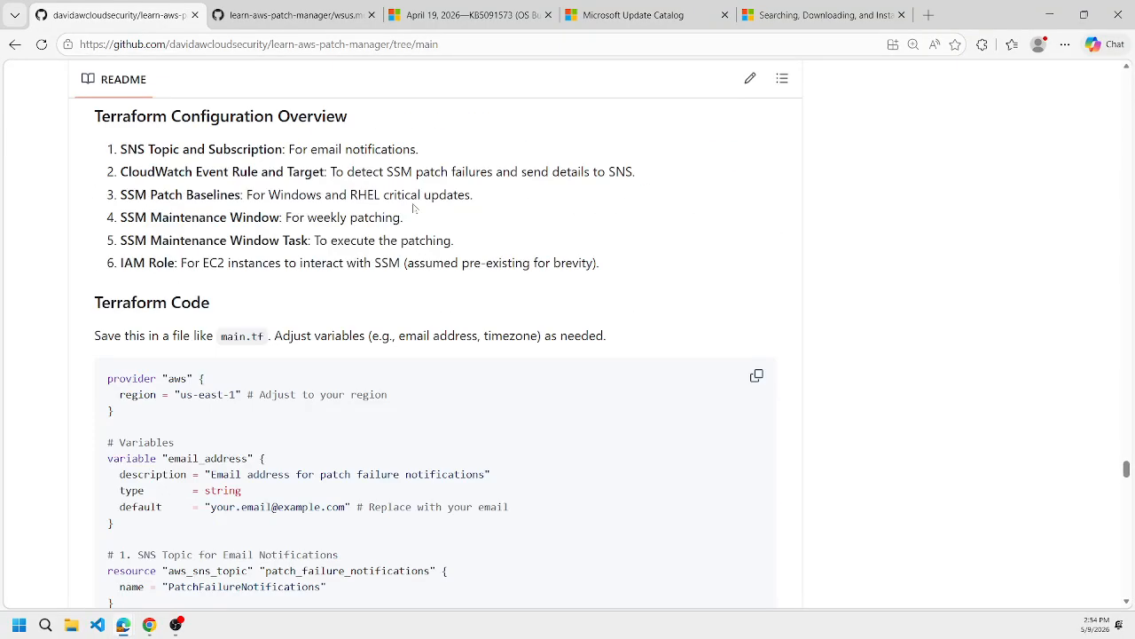
scroll(413, 208, "up", 20)
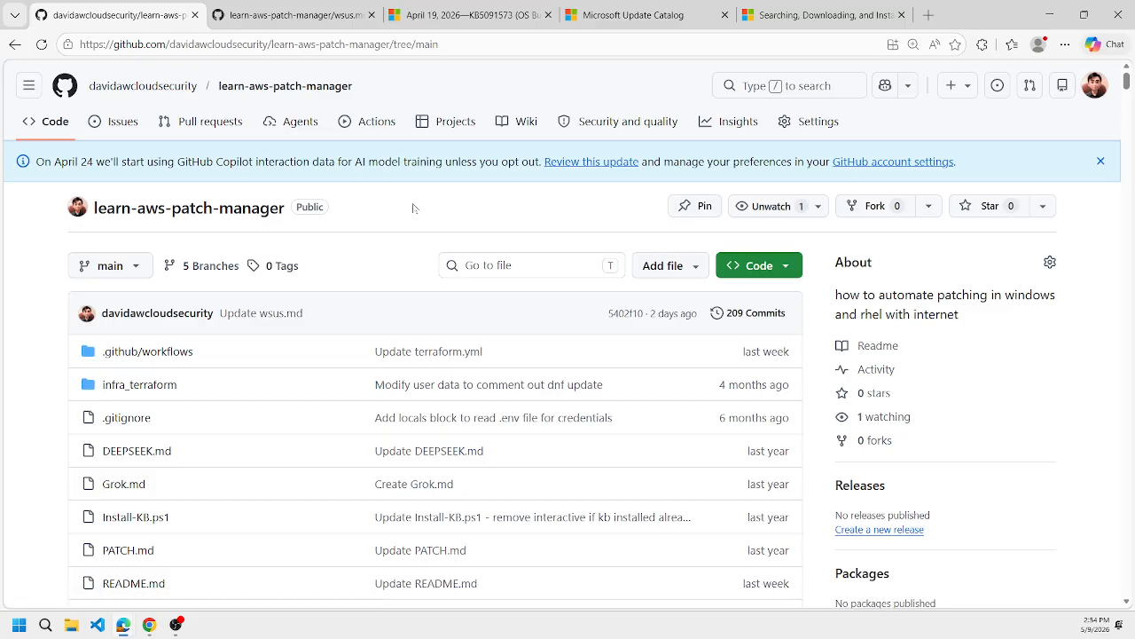
Switch wsus.md to the main branch and find the end of its manual cab/KB import script.
left_click(280, 14)
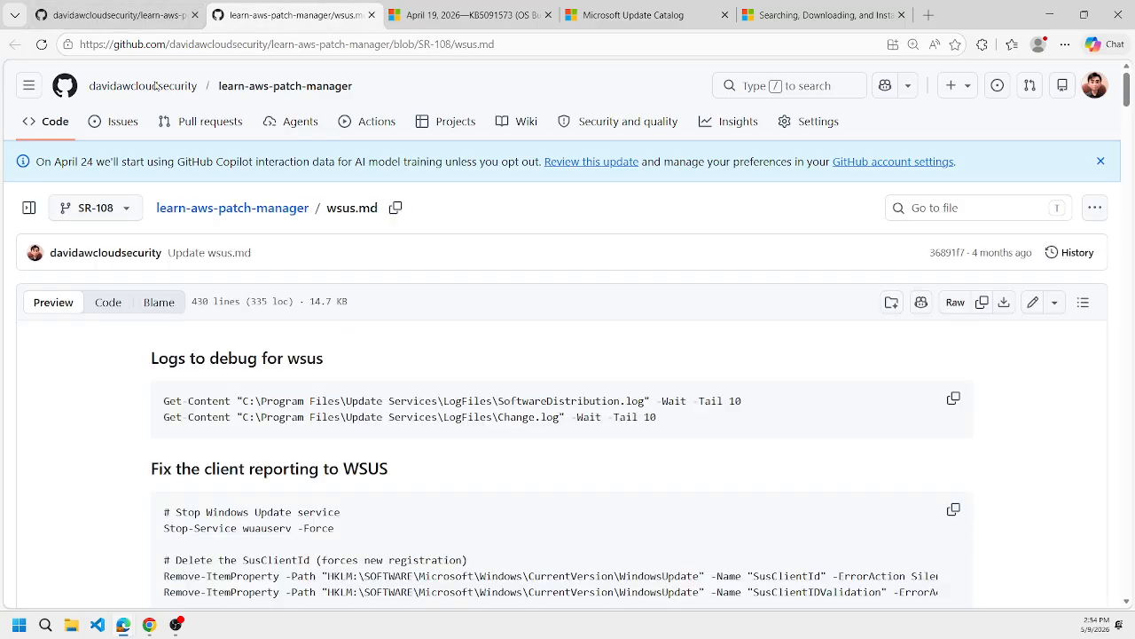
left_click(95, 208)
left_click(135, 354)
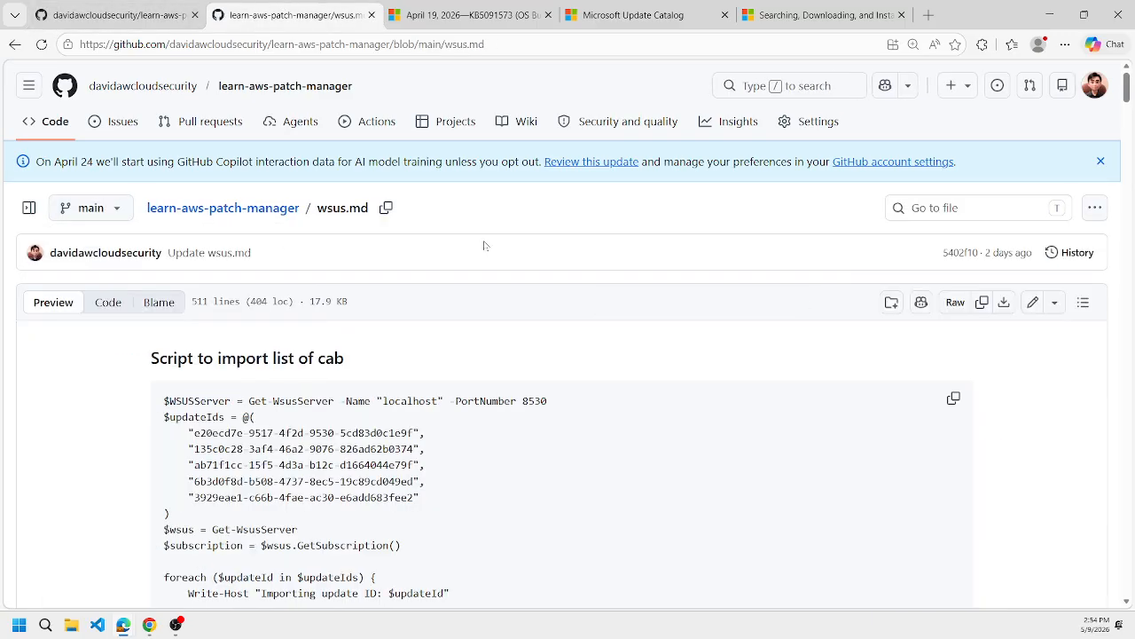
scroll(483, 246, "down", 15)
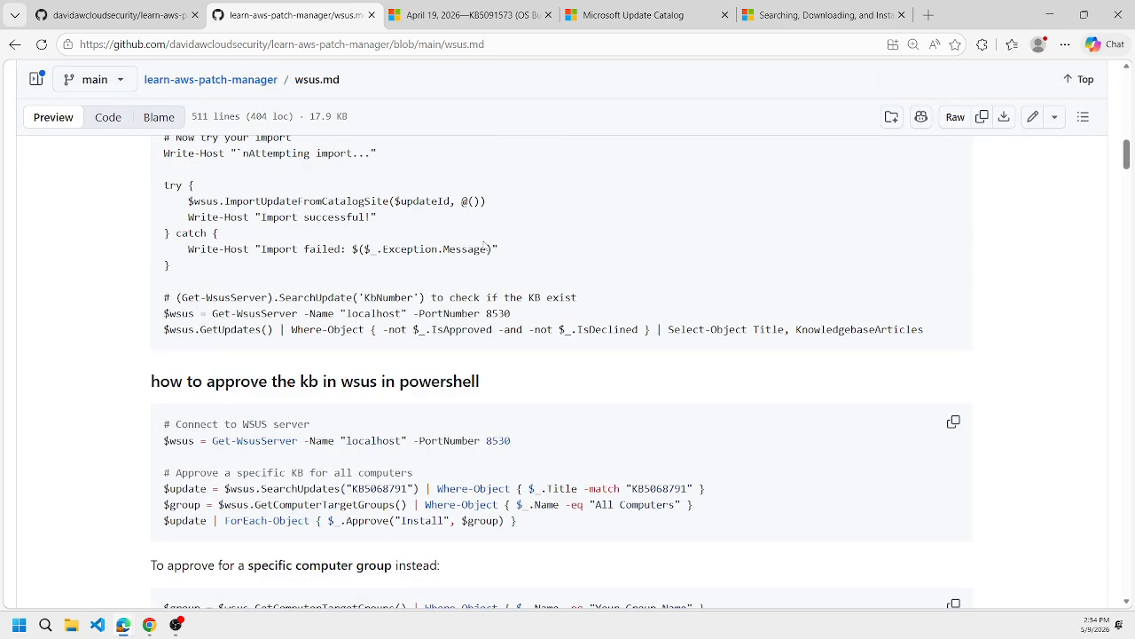
Select the import script's KB-check comment and the two $wsus lines listing unapproved updates, and switch to the AWS console in Chrome.
left_click_drag(164, 304, 263, 342)
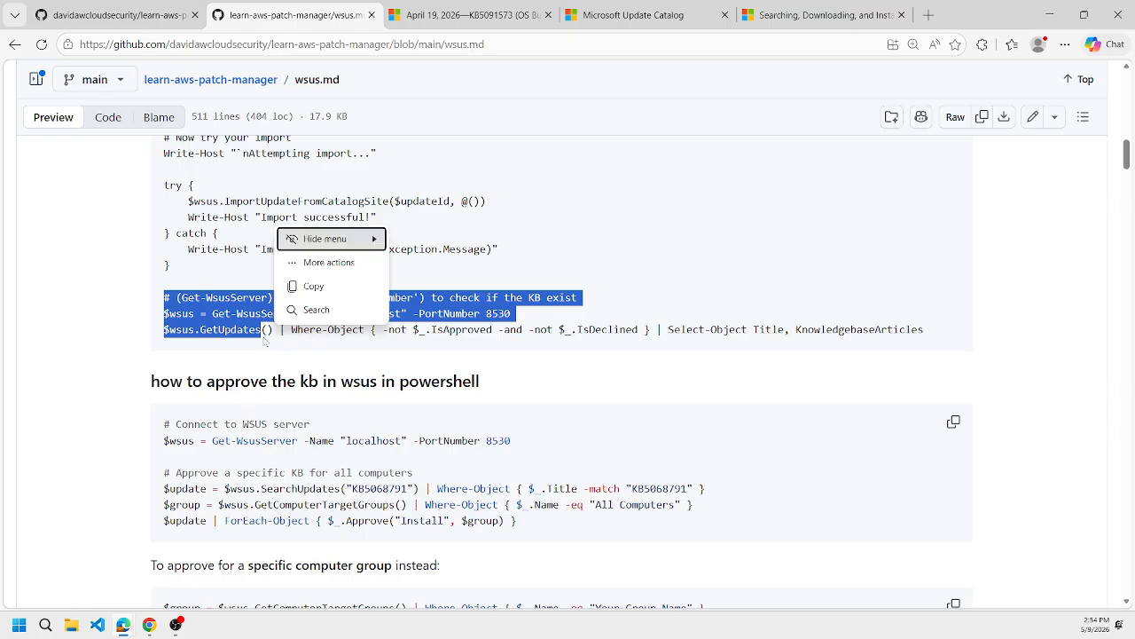
left_click(160, 304)
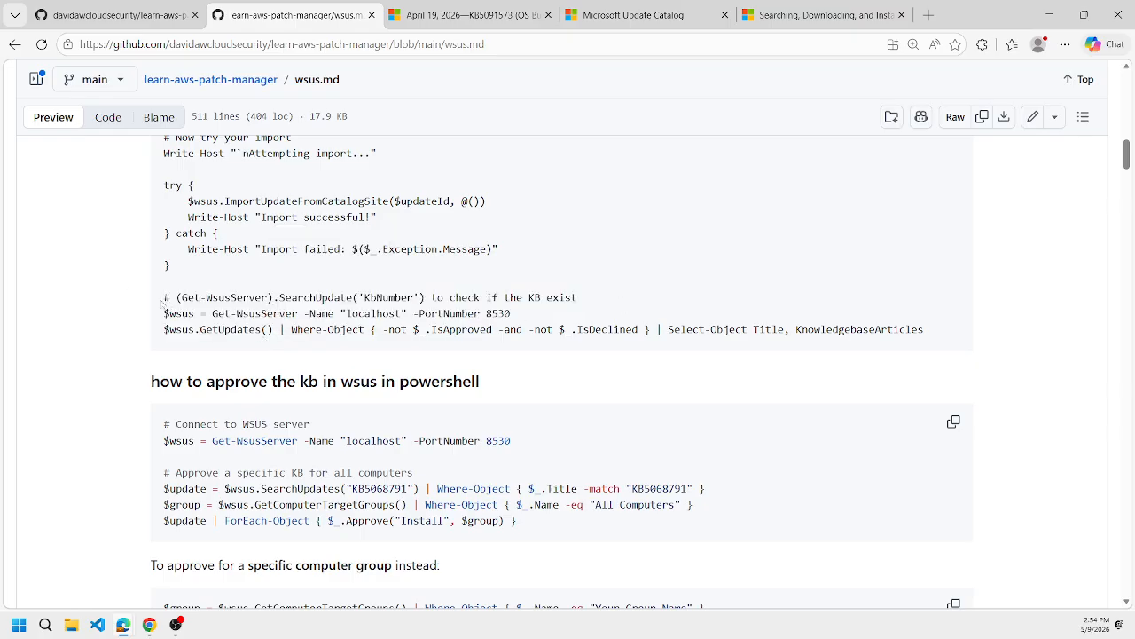
left_click_drag(161, 299, 972, 343)
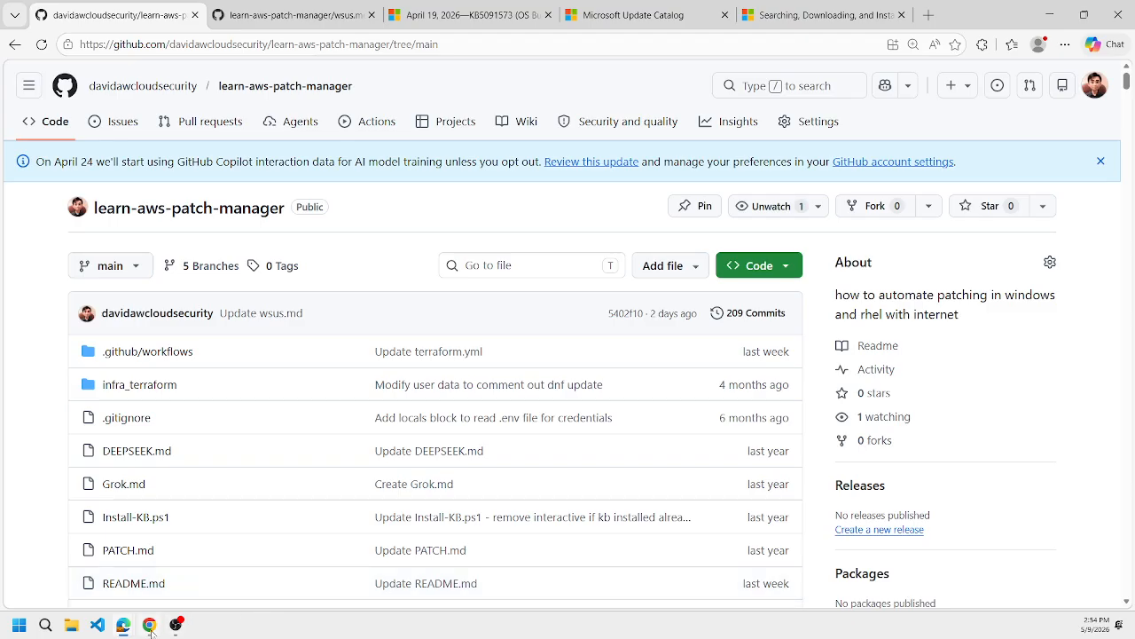
left_click(149, 626)
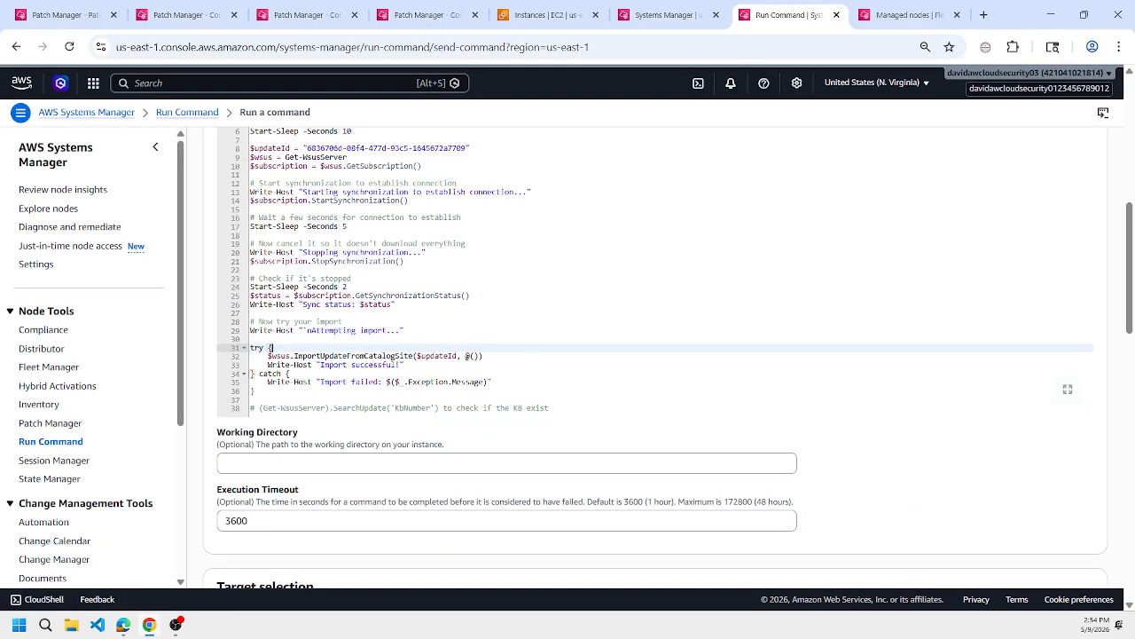
Replace the last comment line of the Run Command script with the repository's KB-check comment and two $wsus lines listing unapproved updates.
key("alt+Tab")
left_click(315, 10)
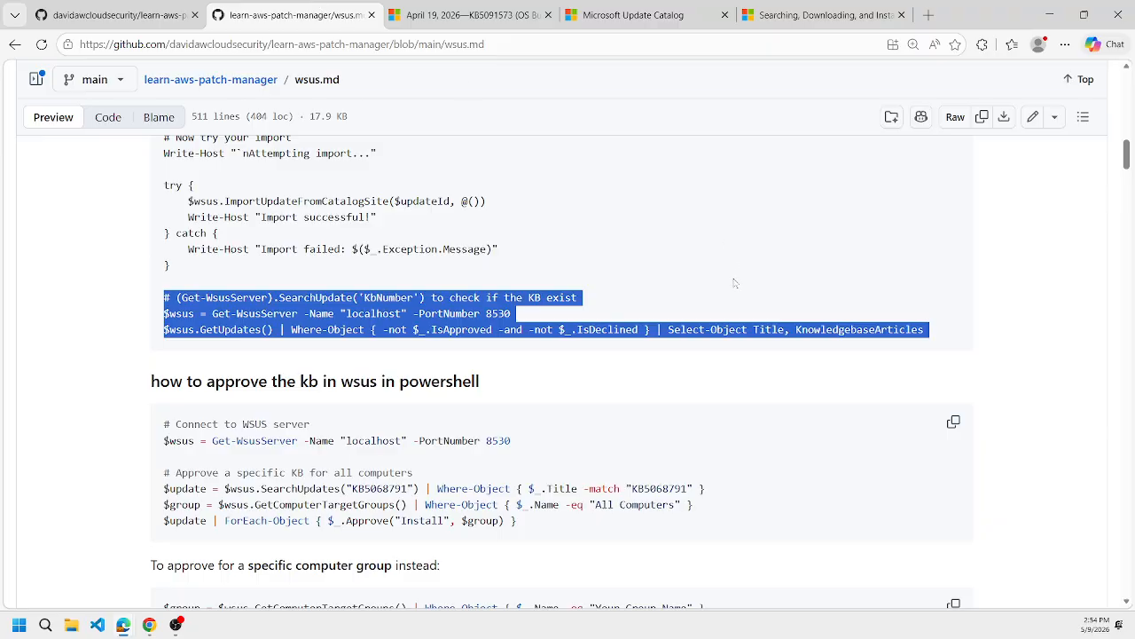
scroll(734, 283, "up", 8)
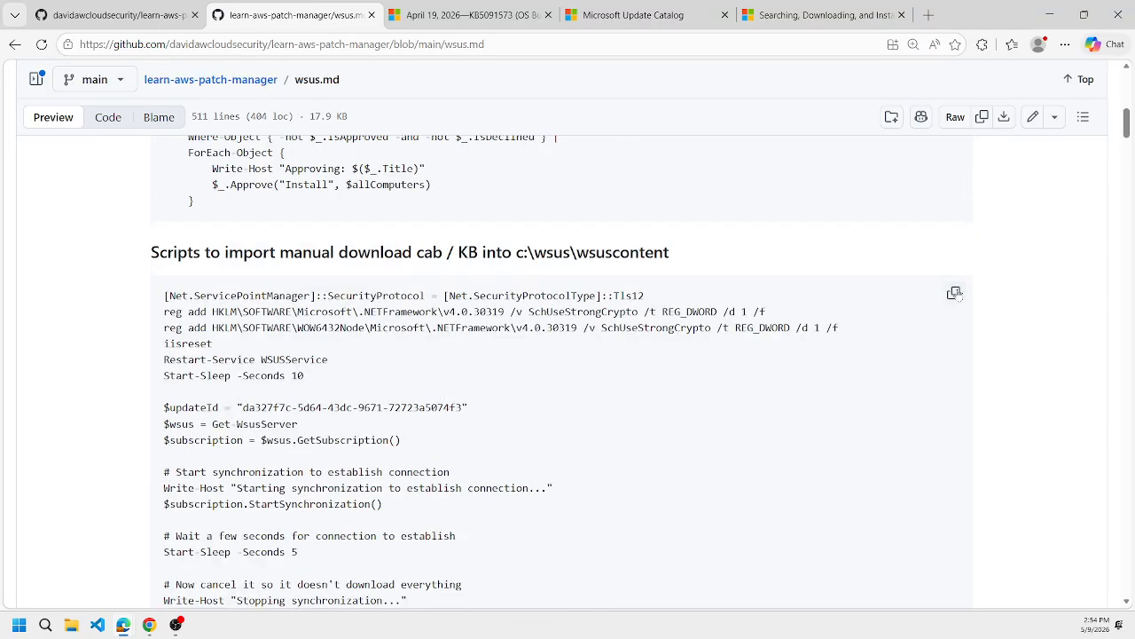
scroll(760, 281, "down", 4)
key("alt+Tab")
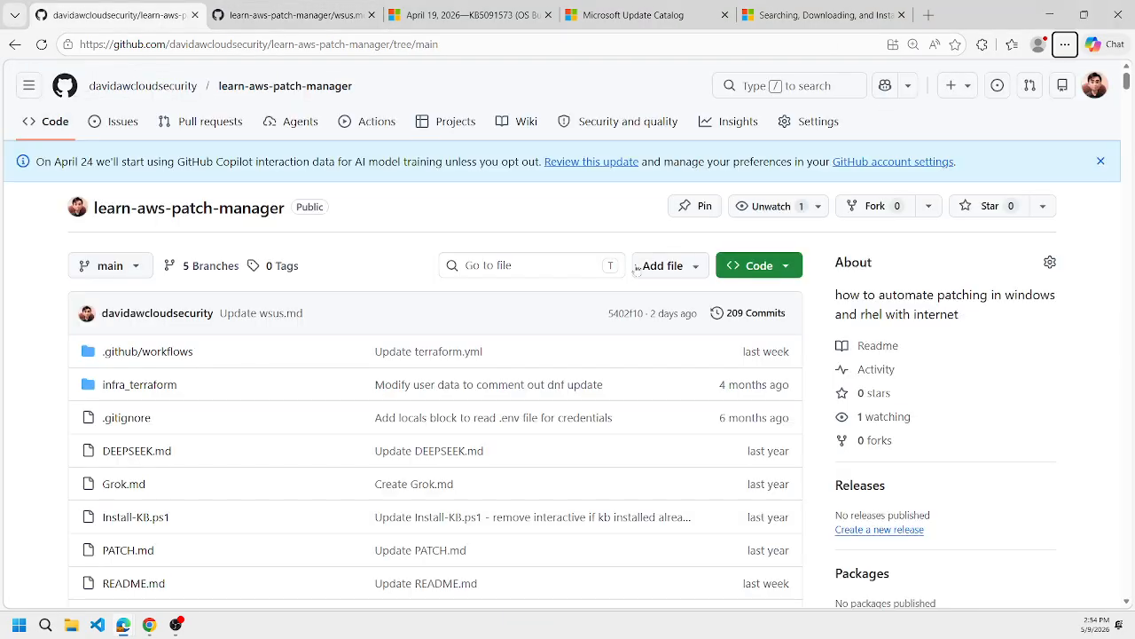
key("alt+Tab")
left_click(154, 628)
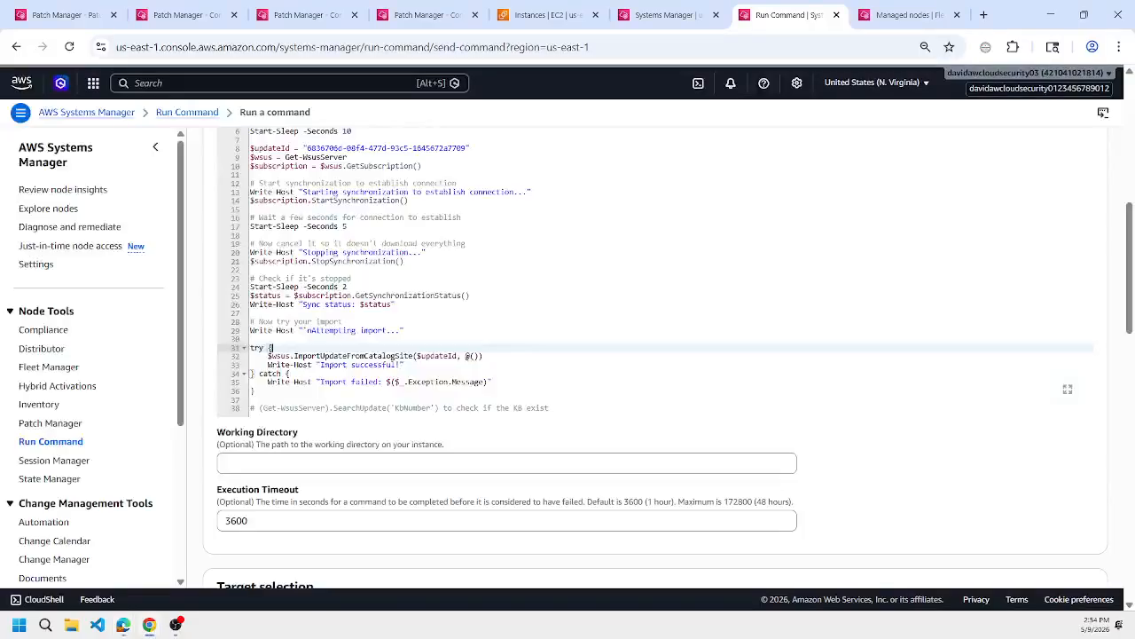
scroll(374, 260, "down", 2)
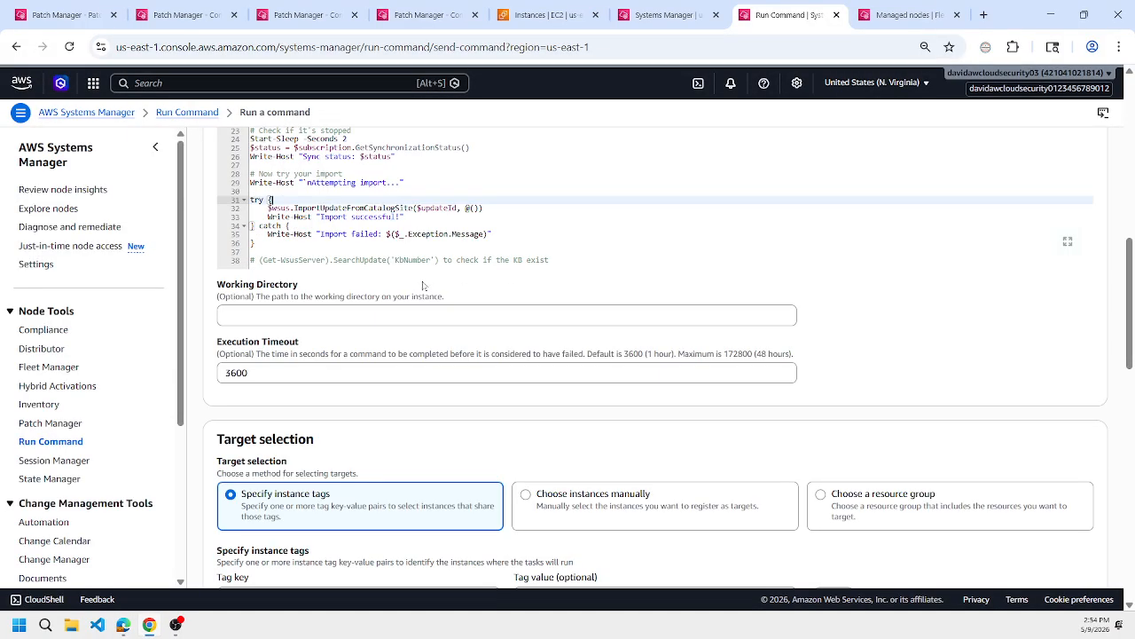
left_click(373, 260)
triple_click(374, 260)
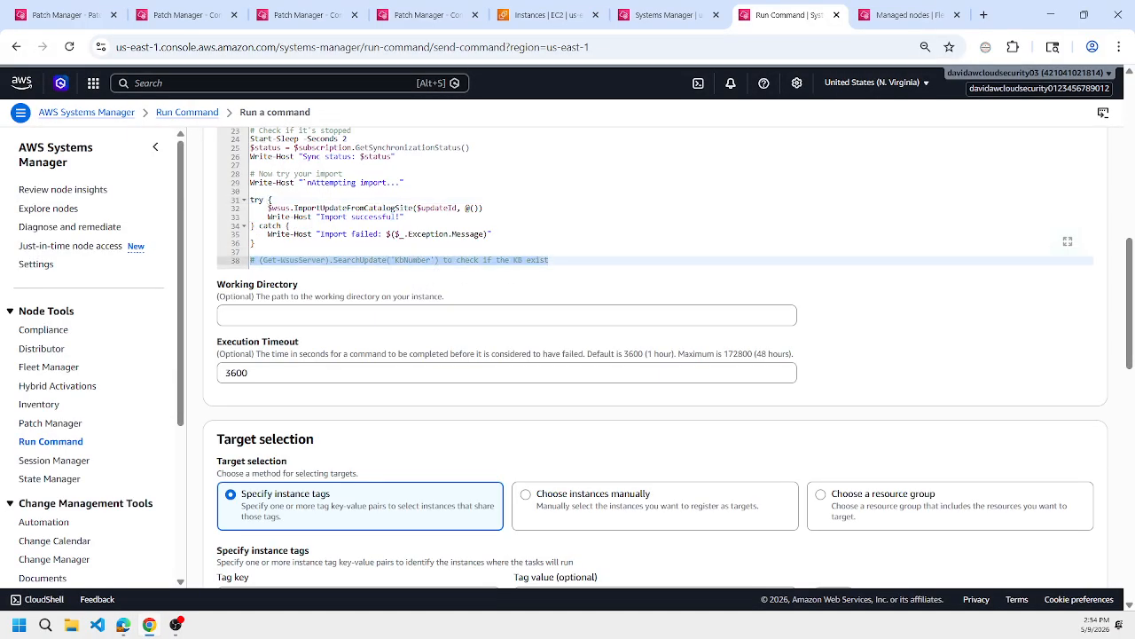
type("$wsus = Get-WsusServer -Name \"localhost\" -PortNumber 8530 $wsus.GetUpdates() | Where-Object { -not $_.IsApproved -and -not $_.IsDeclined } | Select-Object Title, KnowledgebaseArticles")
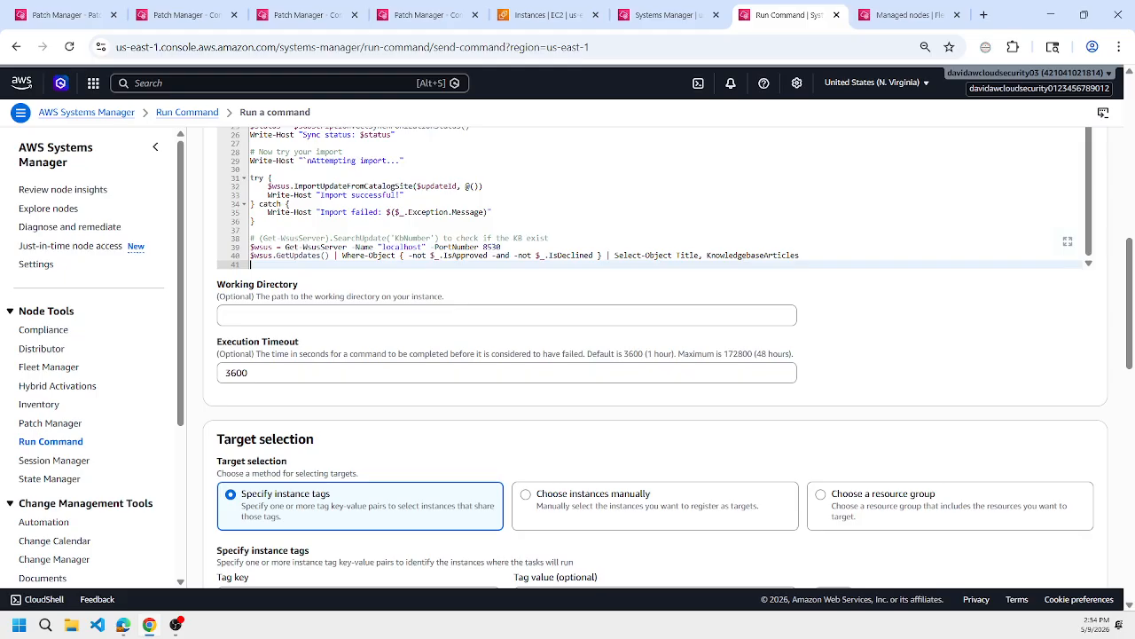
Choose target instances manually, select learn-tf-aws-vpc-wsus-2019 and run the import command on it.
scroll(568, 355, "down", 3)
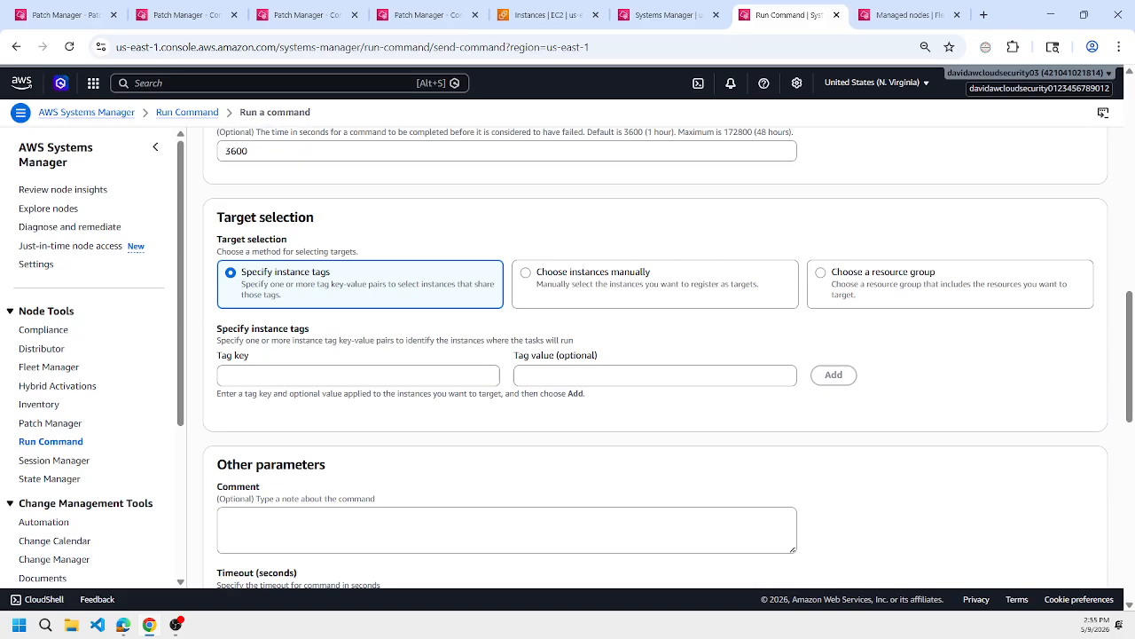
left_click(640, 287)
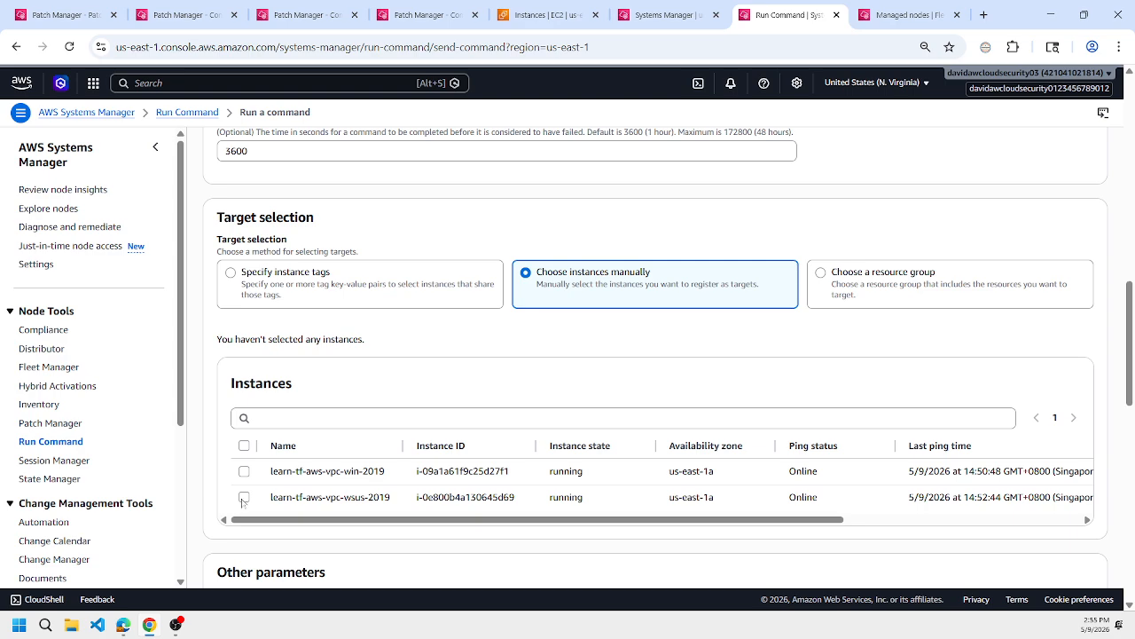
left_click(244, 497)
scroll(568, 399, "down", 10)
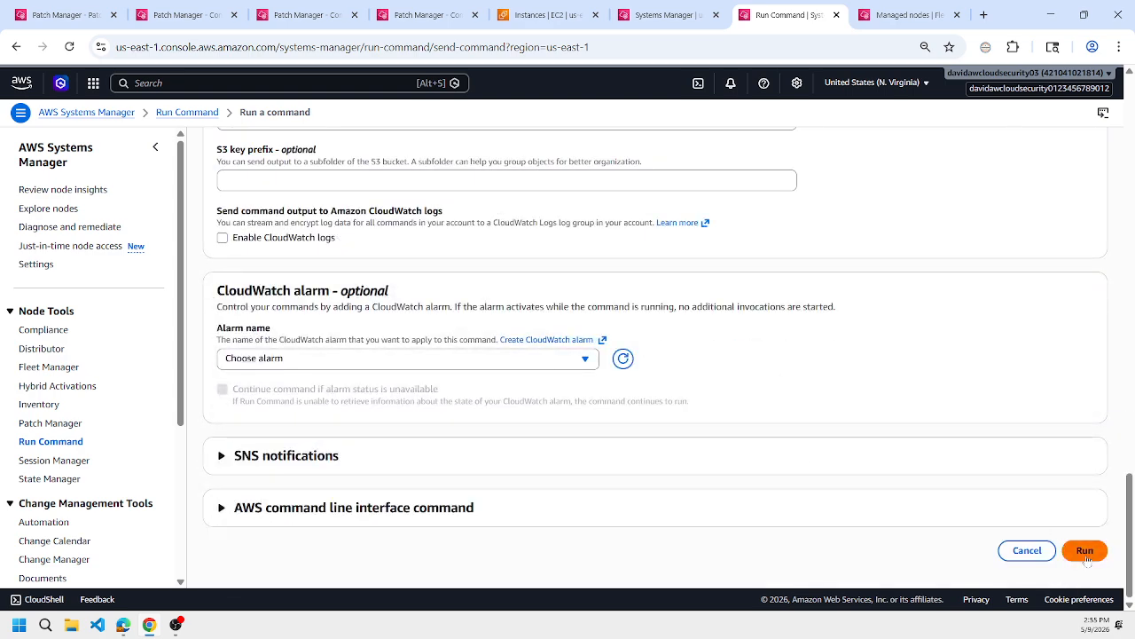
scroll(899, 322, "up", 15)
scroll(899, 322, "down", 3)
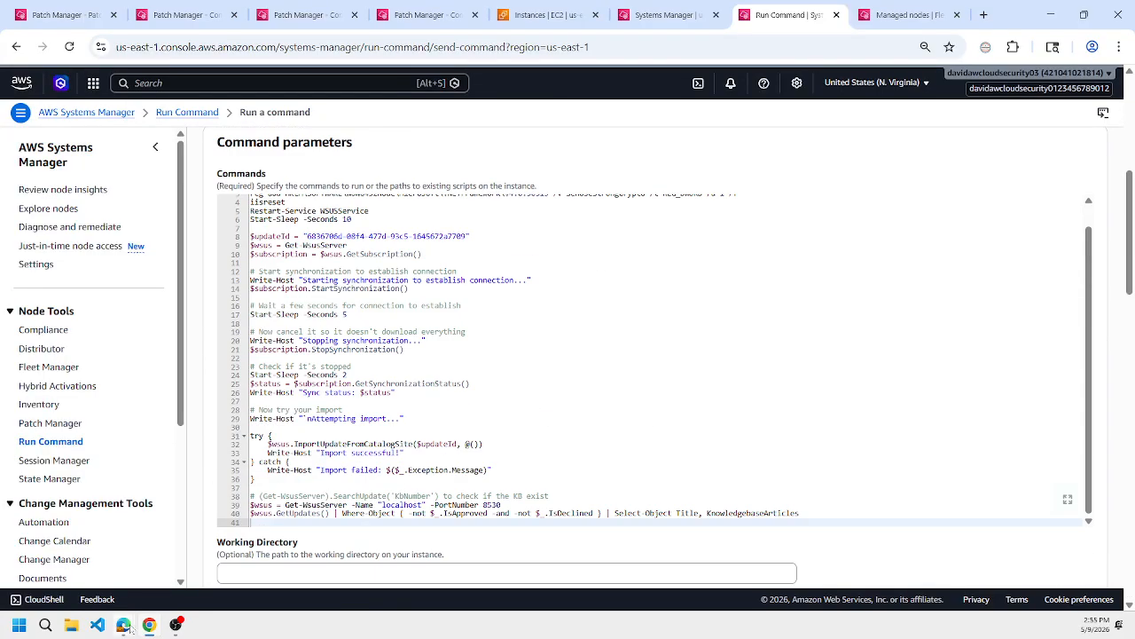
mouse_move(124, 627)
left_click(164, 581)
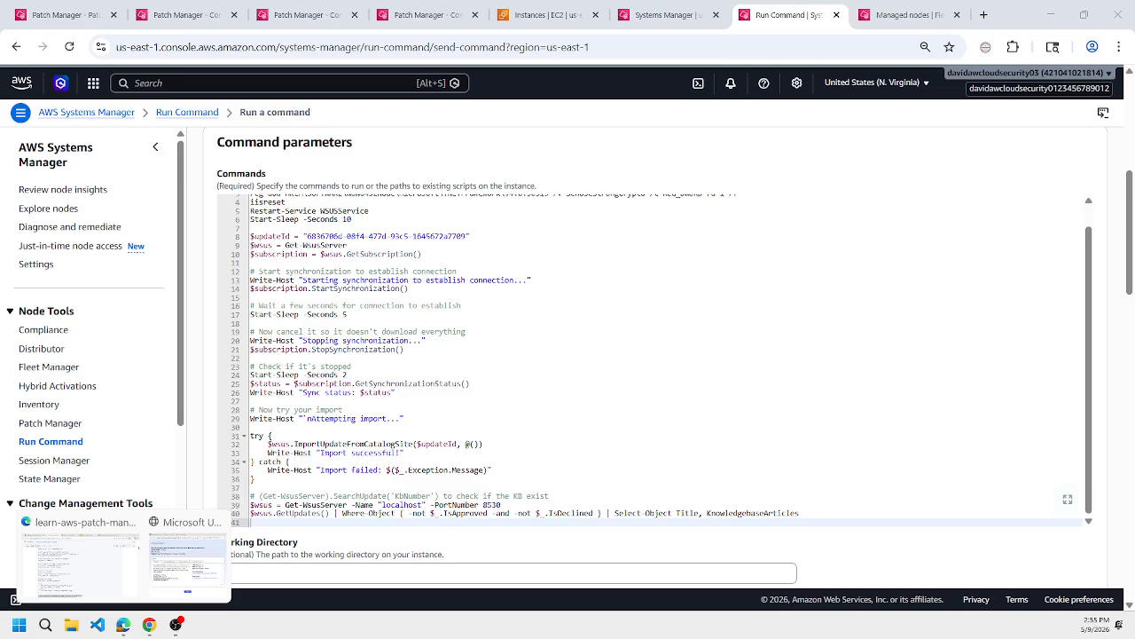
scroll(1114, 319, "down", 15)
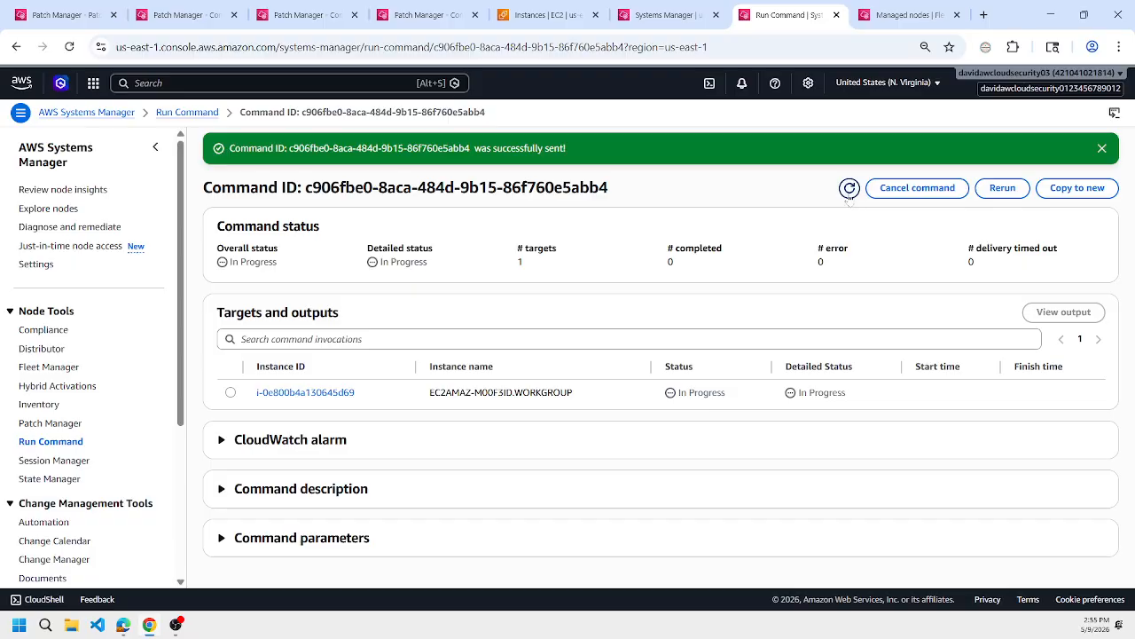
Refresh the sent command's status and check the WSUS server's Session Manager terminal.
left_click(846, 190)
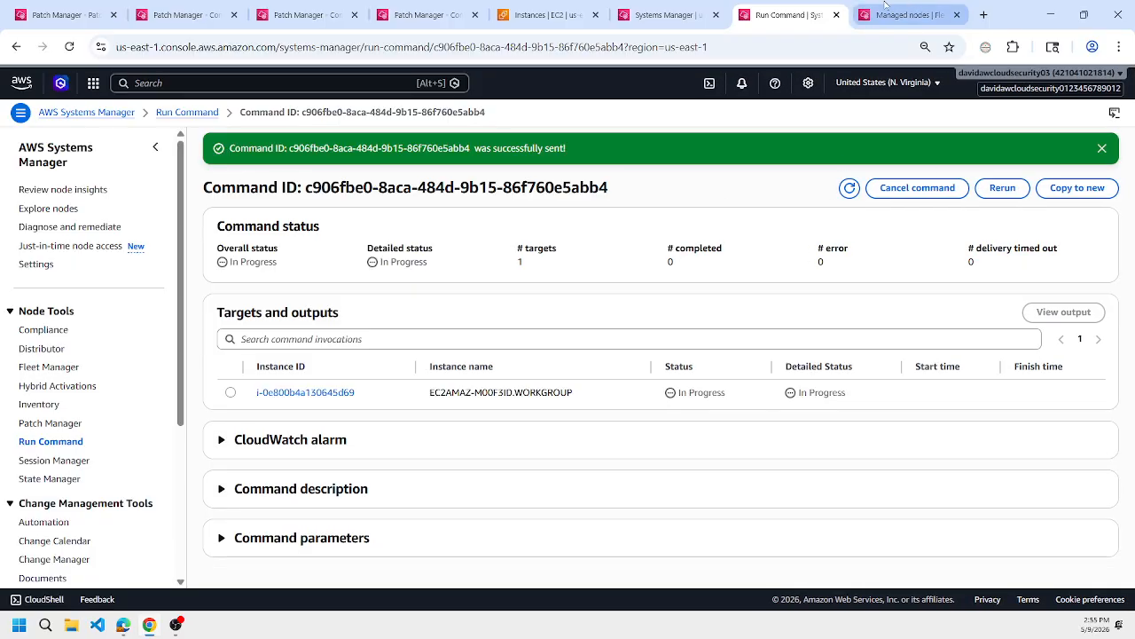
left_click(693, 7)
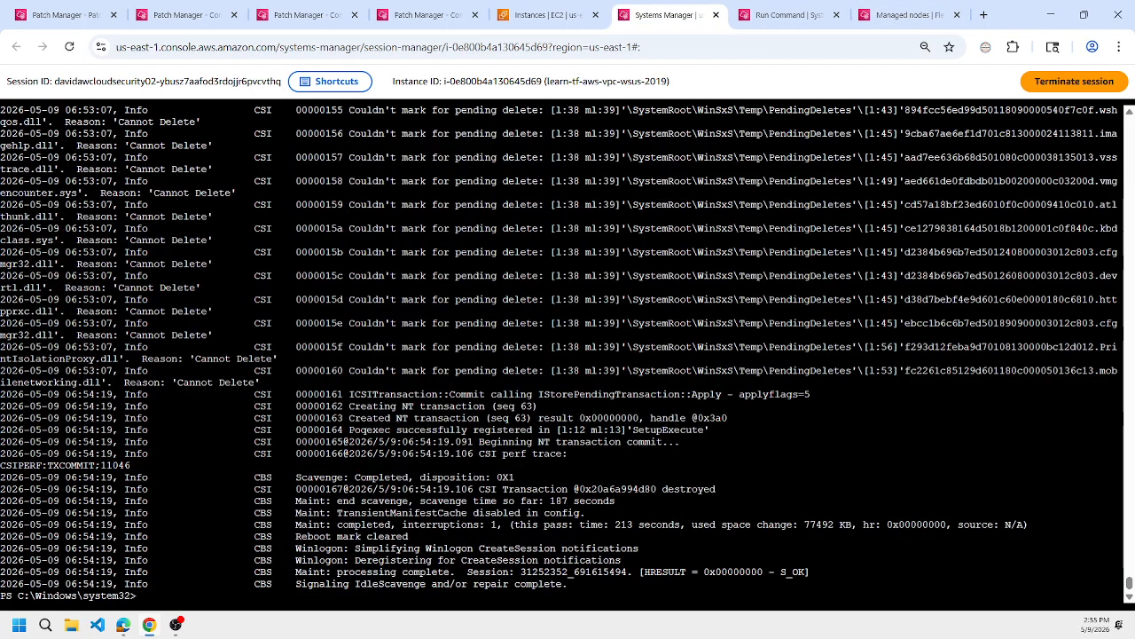
left_click(775, 15)
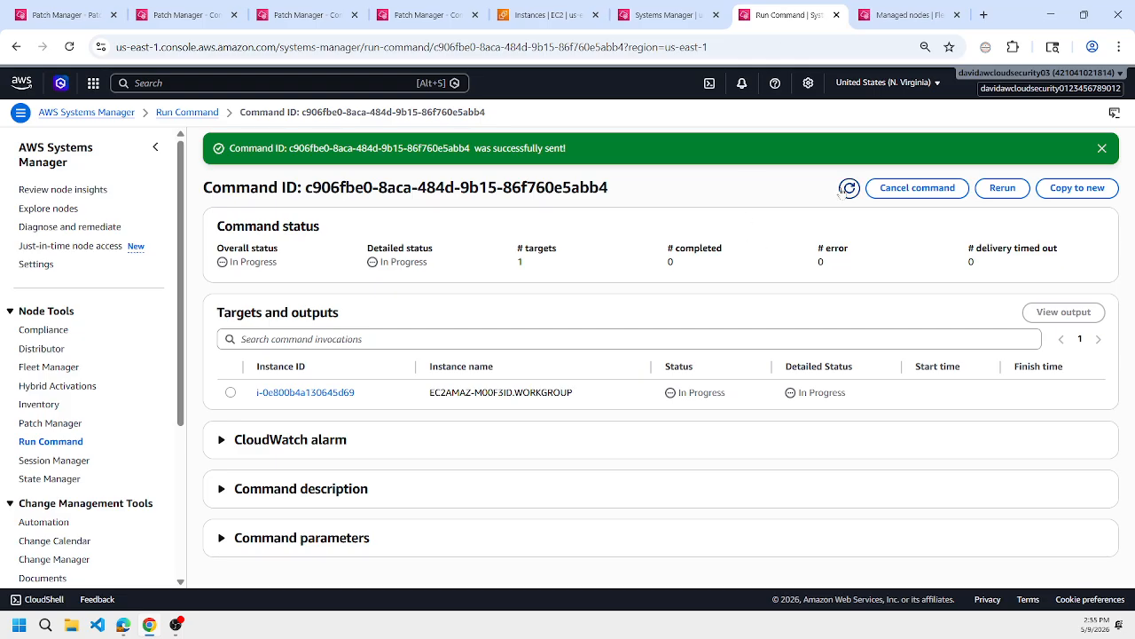
left_click(849, 189)
left_click(848, 191)
left_click(849, 192)
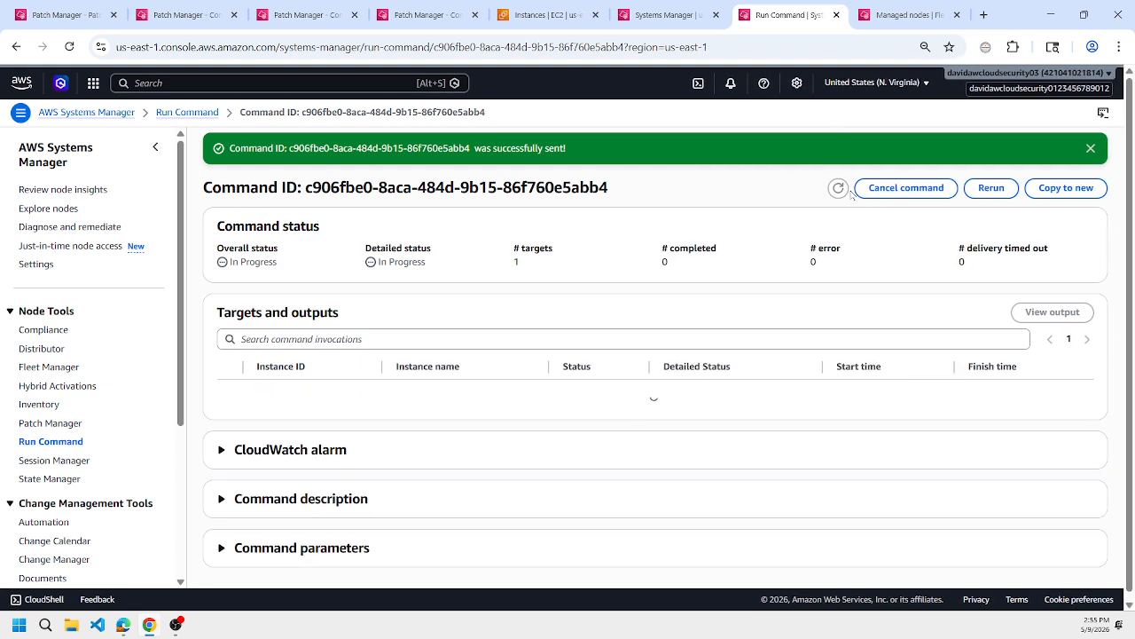
key("alt+s")
type("route53")
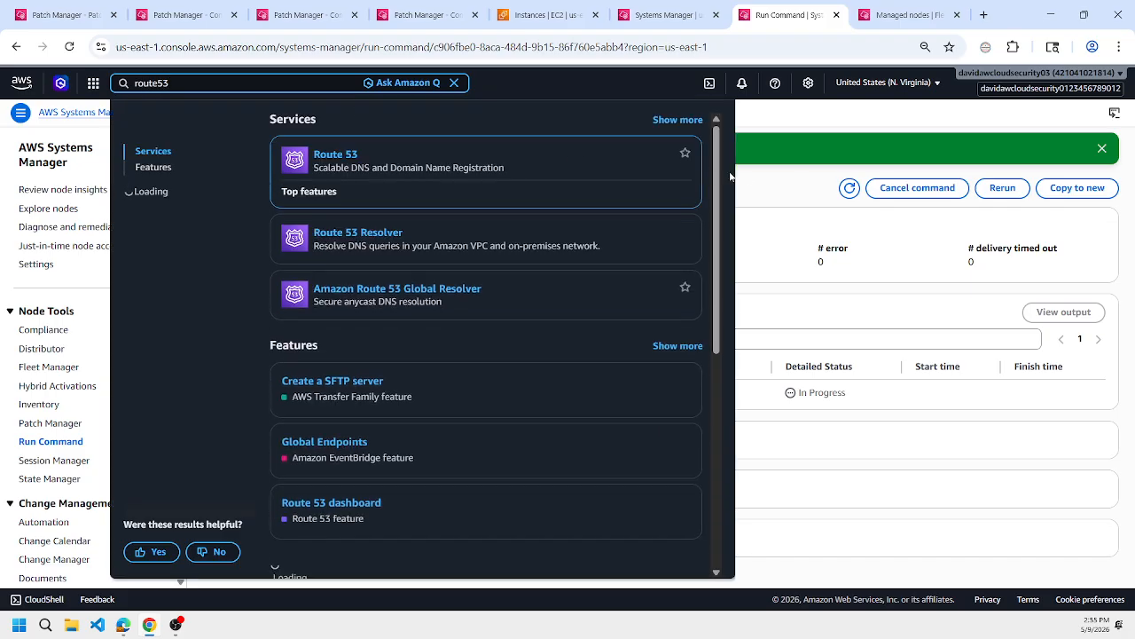
left_click(802, 210)
Keep refreshing the import command's page to follow its progress on the WSUS server.
left_click(850, 188)
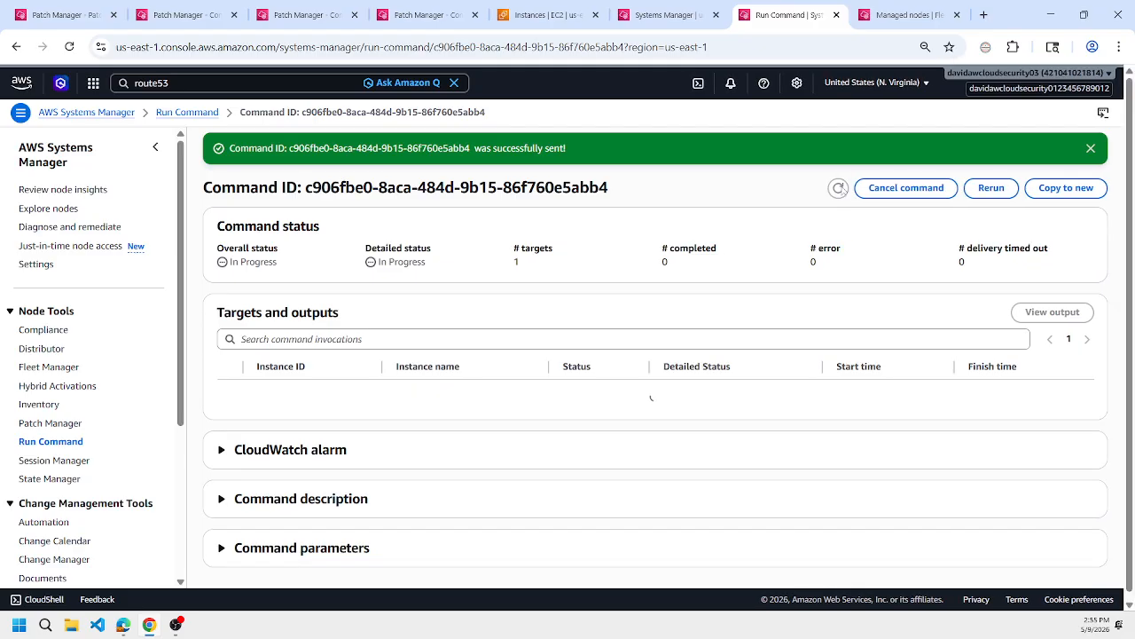
left_click(848, 189)
left_click(848, 189)
left_click(848, 189)
left_click(848, 188)
left_click(849, 189)
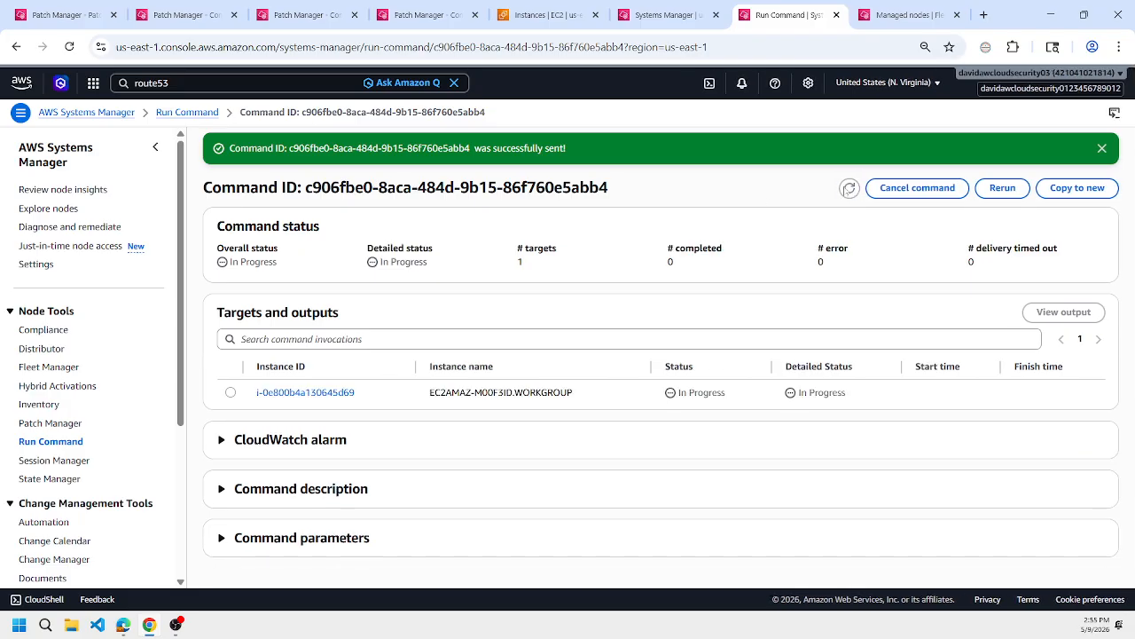
Open the EC2 instance details of learn-tf-aws-vpc-win-2019 and return to the Run Command page.
left_click(523, 18)
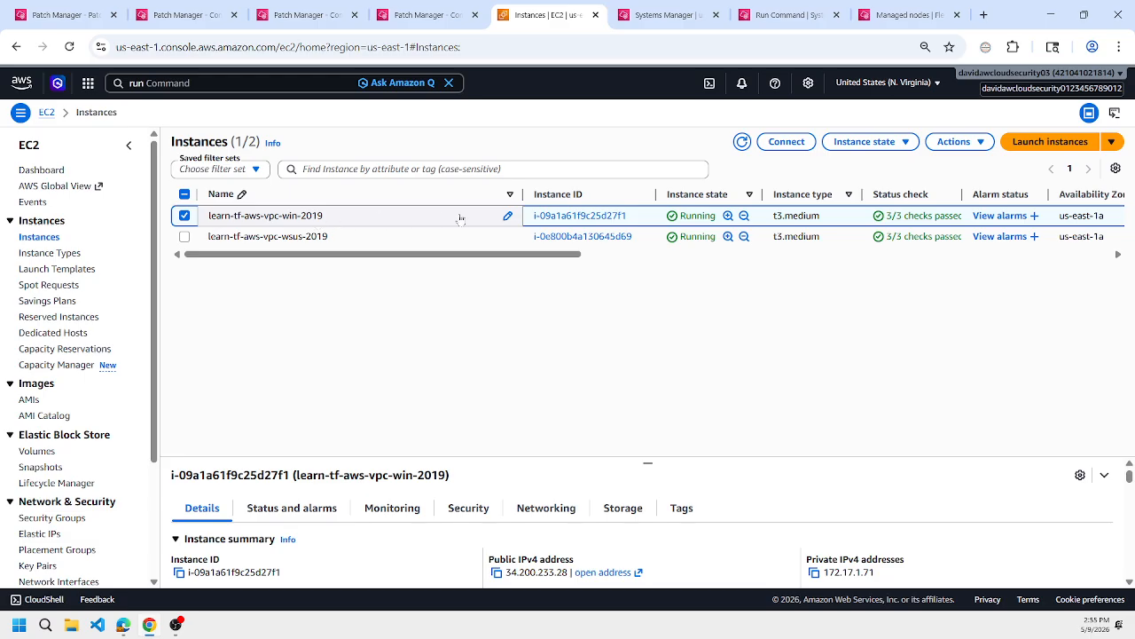
left_click(572, 216)
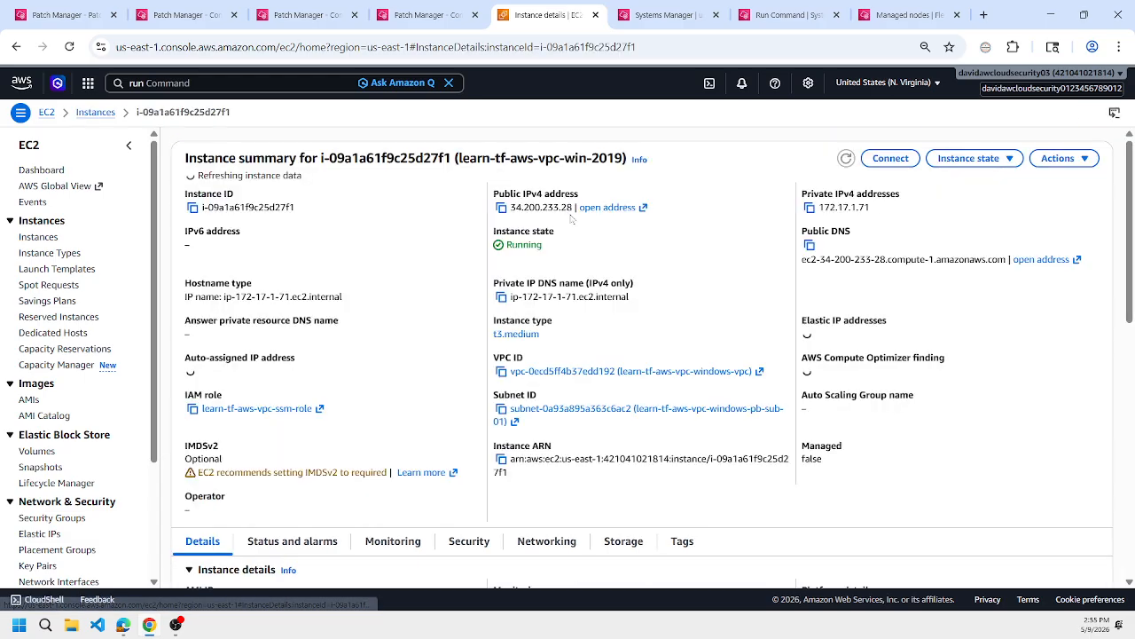
left_click(806, 7)
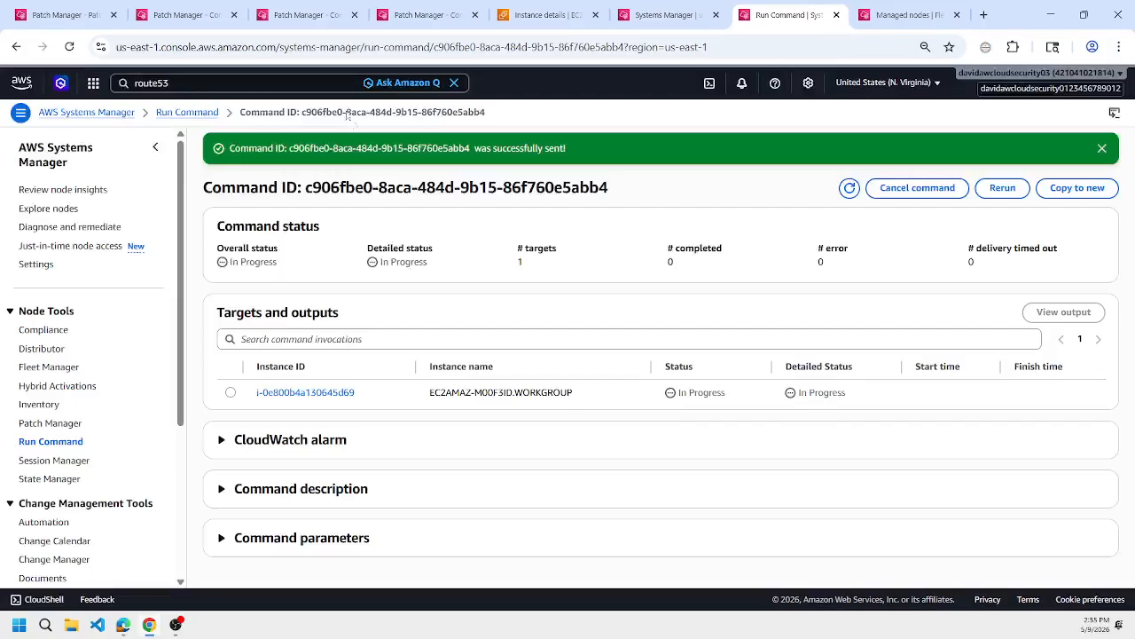
Copy the import command to a new command and select learn-tf-aws-vpc-win-2019 as its target.
left_click(1077, 187)
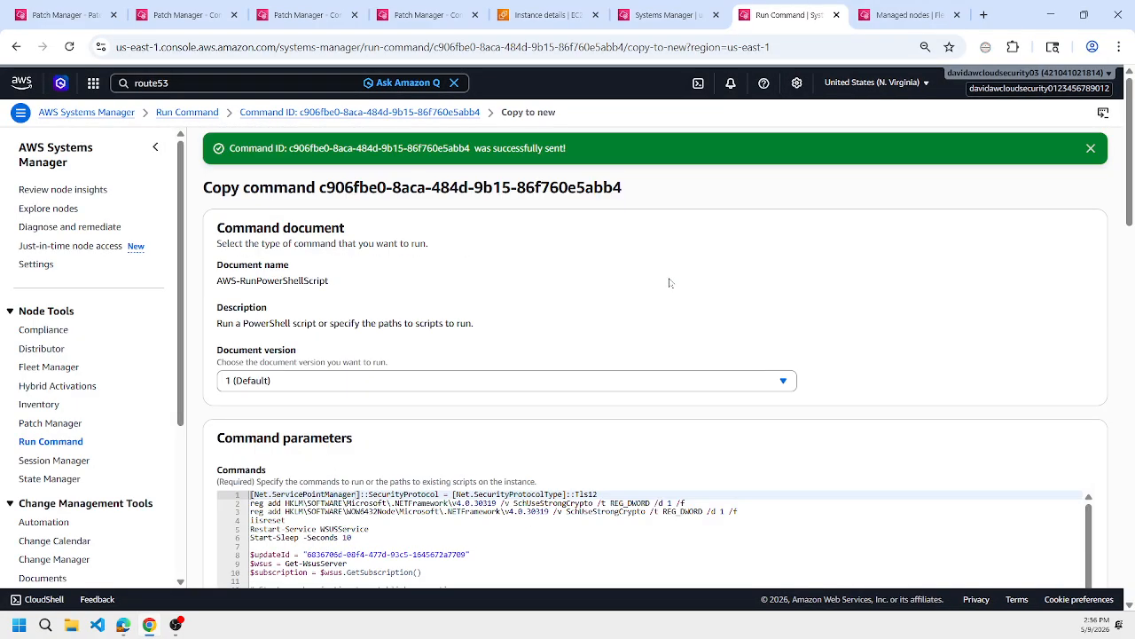
scroll(670, 282, "down", 10)
left_click(244, 547)
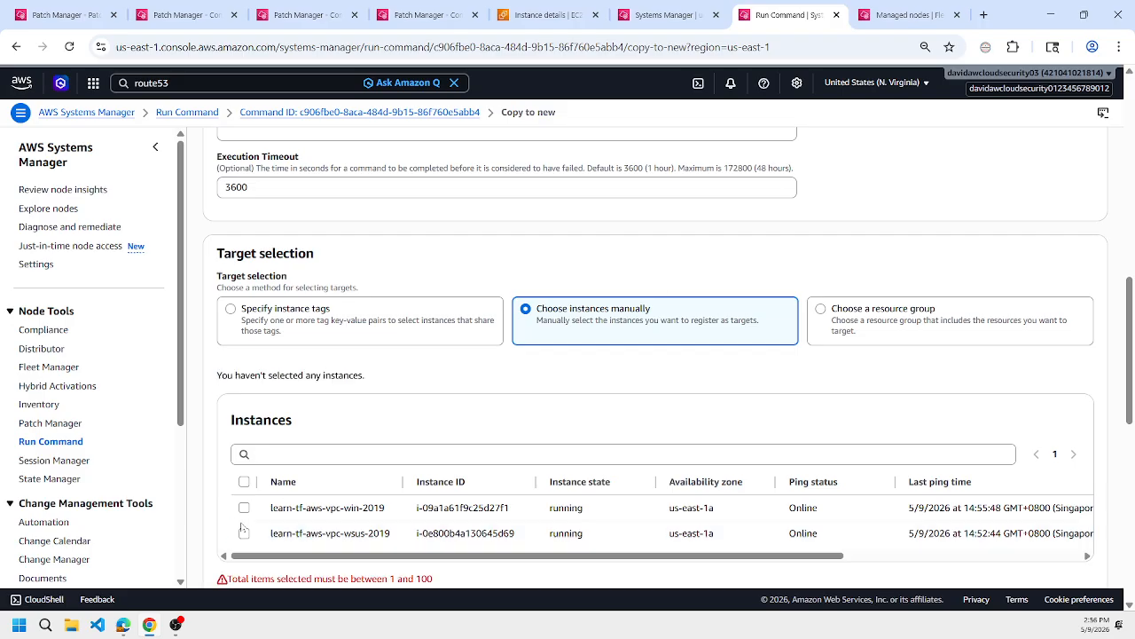
left_click(244, 508)
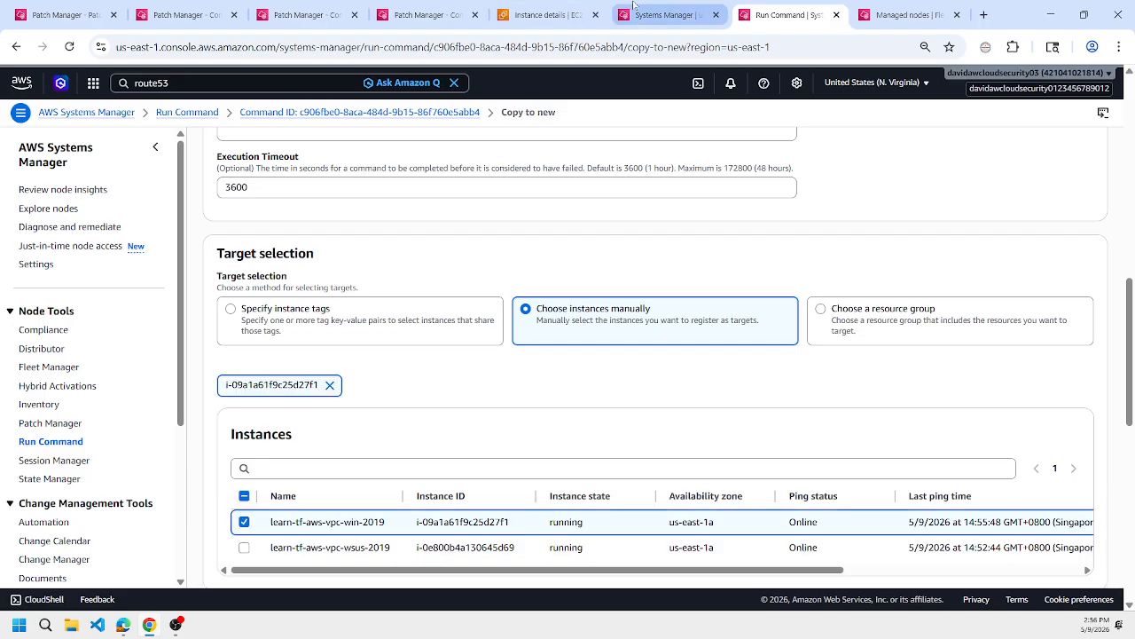
Connect to the learn-tf-aws-vpc-win-2019 instance from its EC2 details with a Session Manager session.
left_click(634, 7)
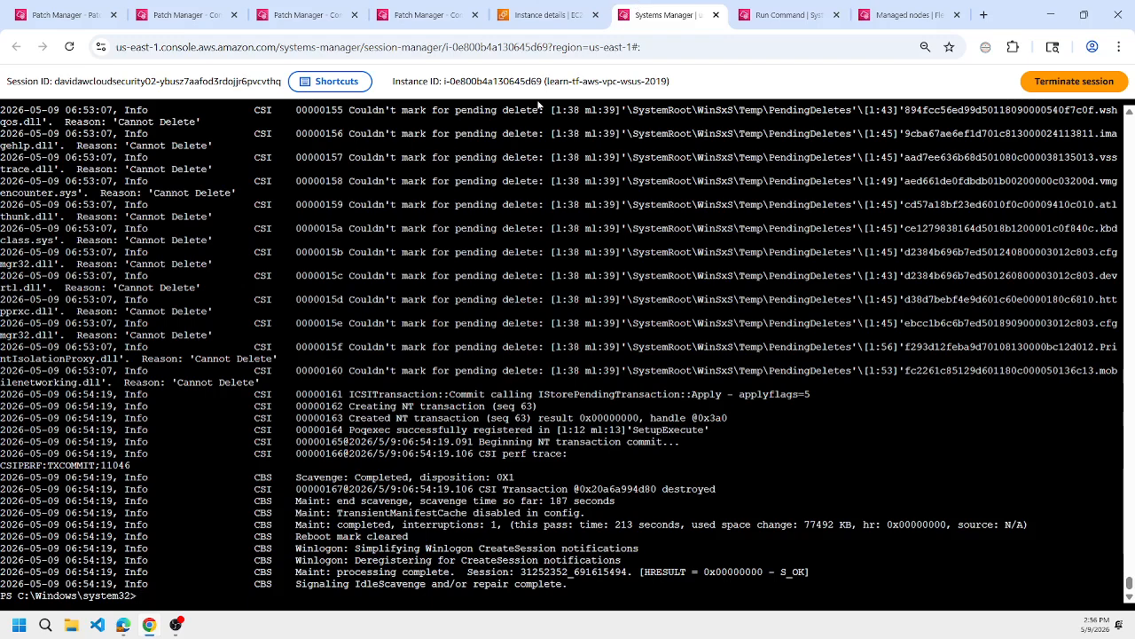
left_click(561, 7)
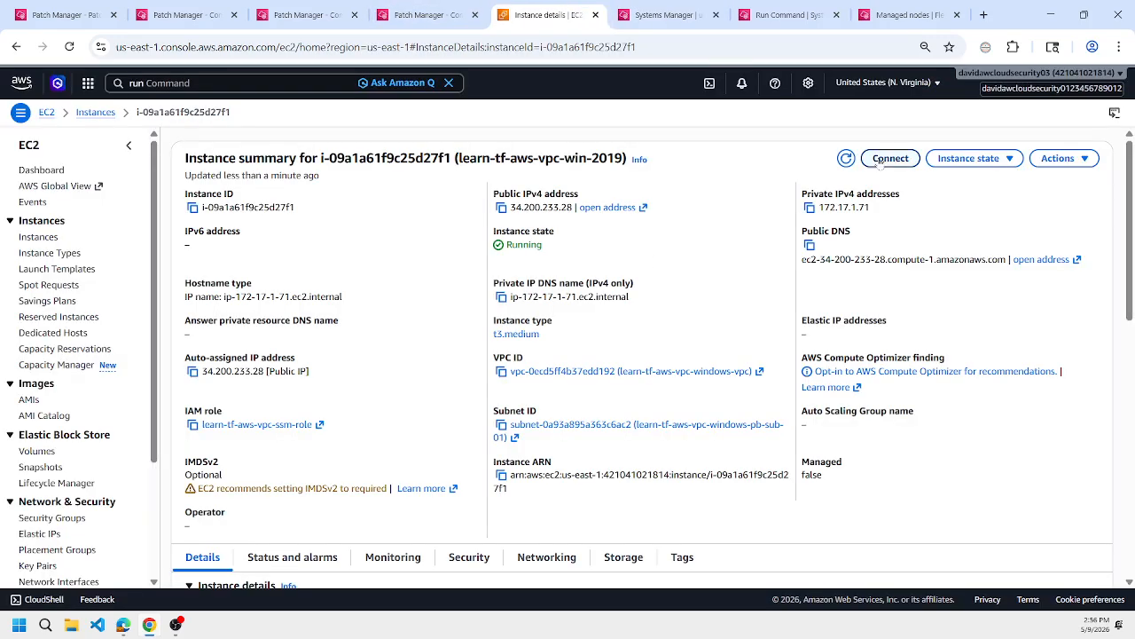
left_click(891, 158)
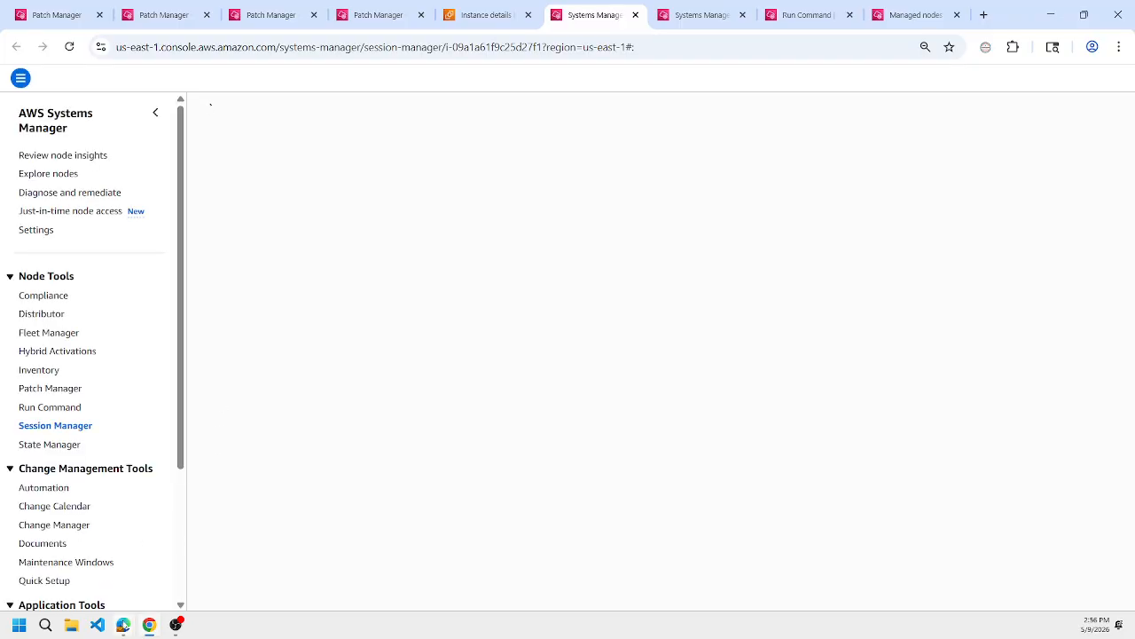
Switch to the GitHub documentation in Edge and look through wsus.md for the PowerShell commands on approving and listing WSUS updates.
mouse_move(128, 628)
left_click(113, 571)
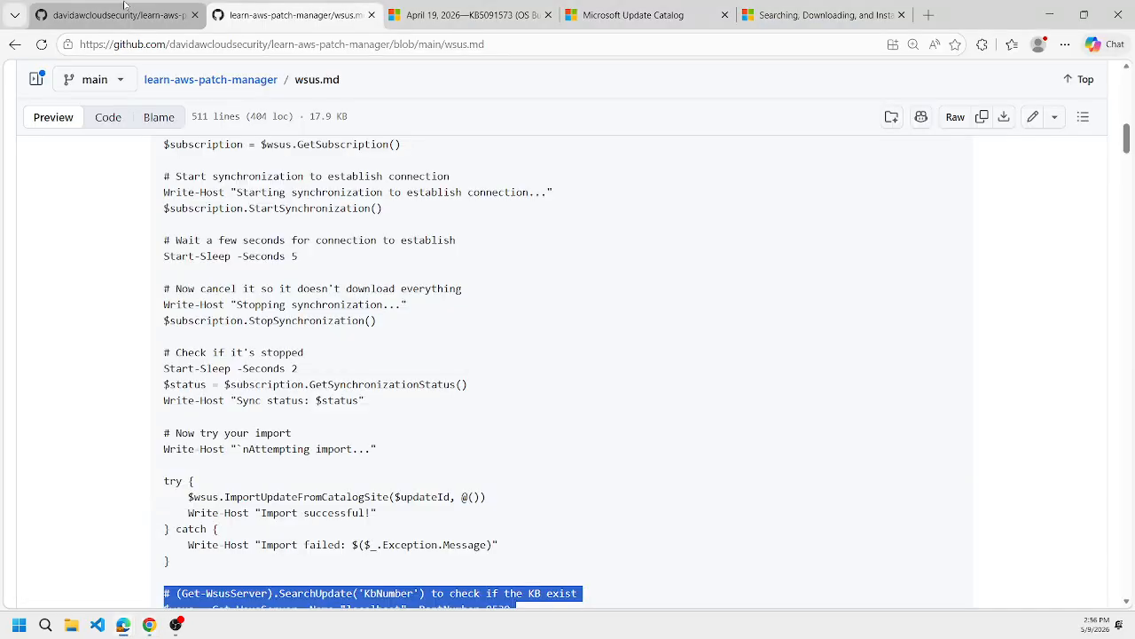
left_click(125, 8)
left_click(286, 16)
scroll(97, 284, "down", 3)
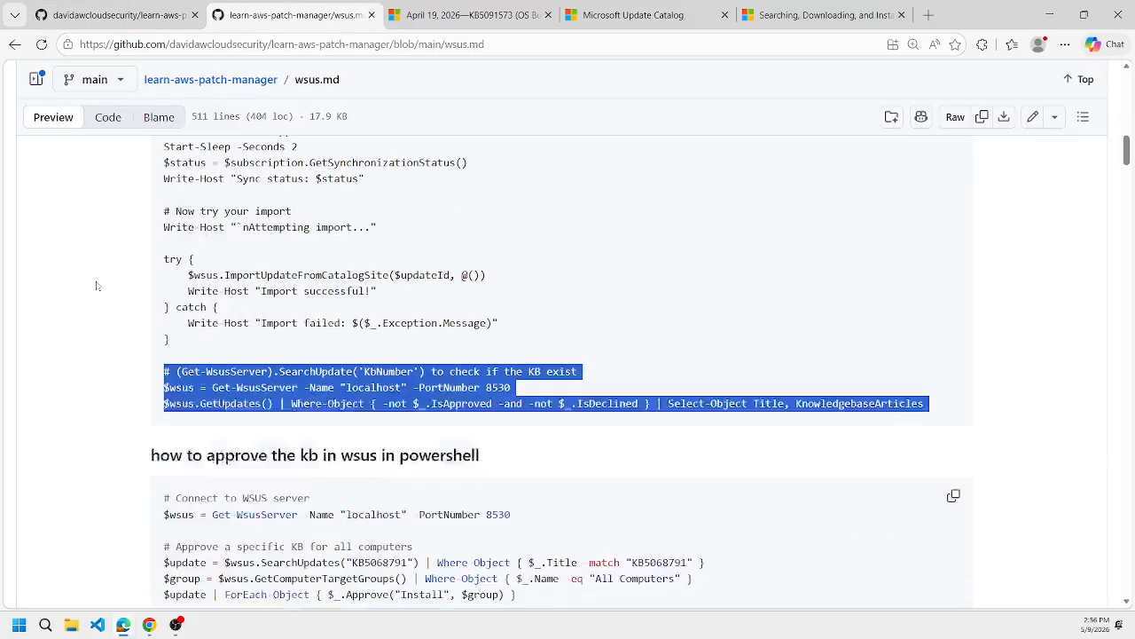
scroll(96, 285, "down", 1)
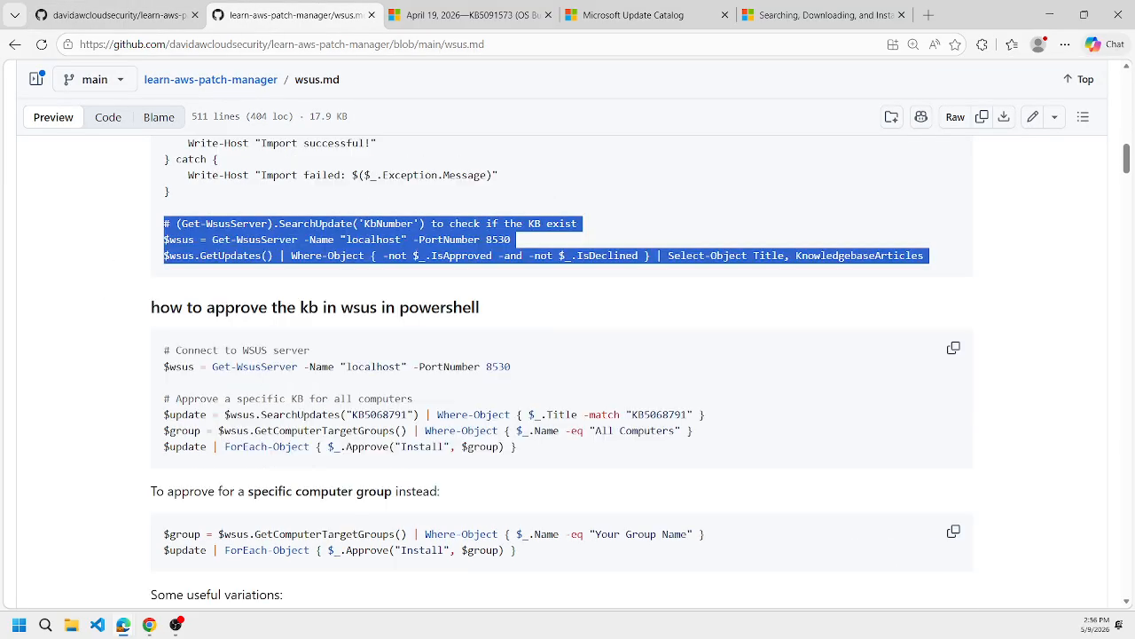
scroll(169, 359, "down", 2)
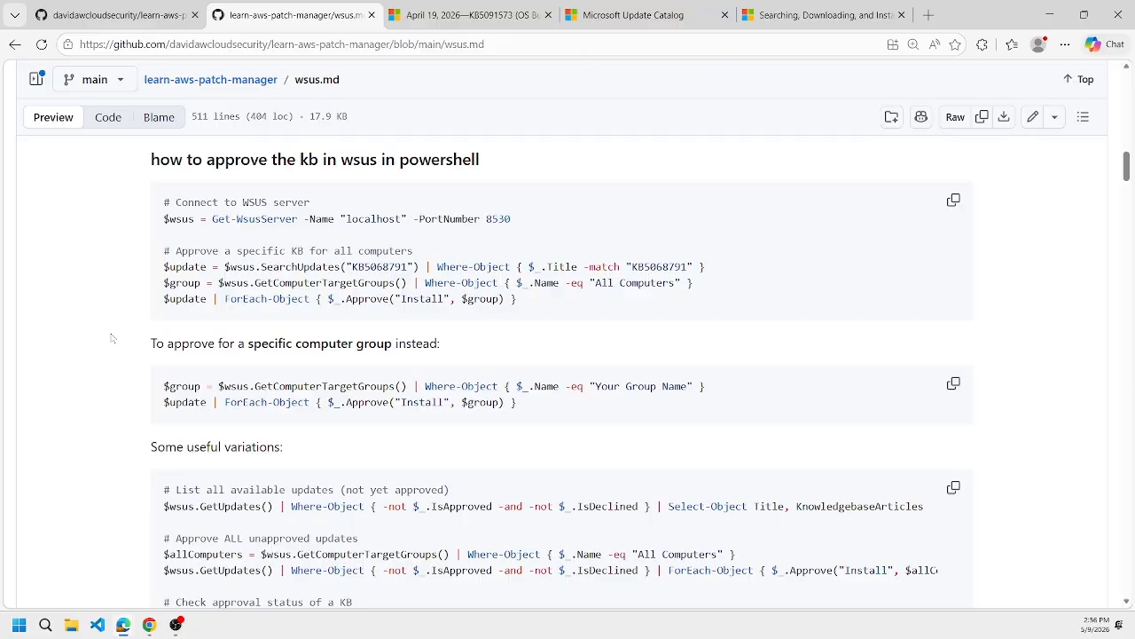
scroll(112, 338, "down", 4)
Copy the command for scanning general updates with the WUA API from the learn-aws-patch-manager README.
left_click(86, 6)
scroll(121, 348, "down", 16)
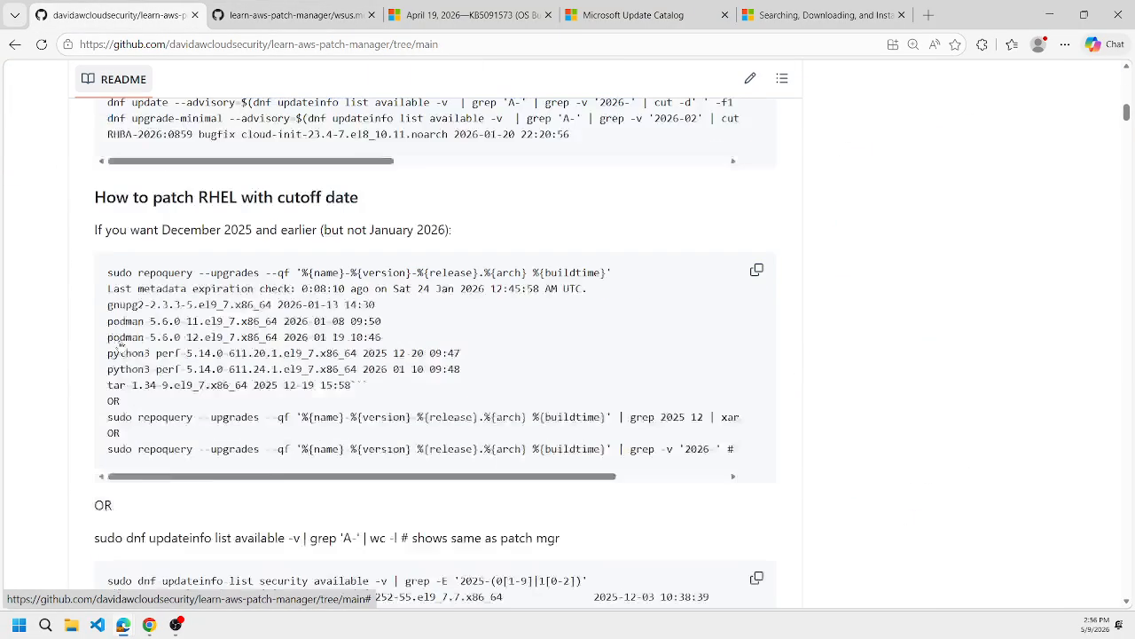
scroll(120, 348, "down", 20)
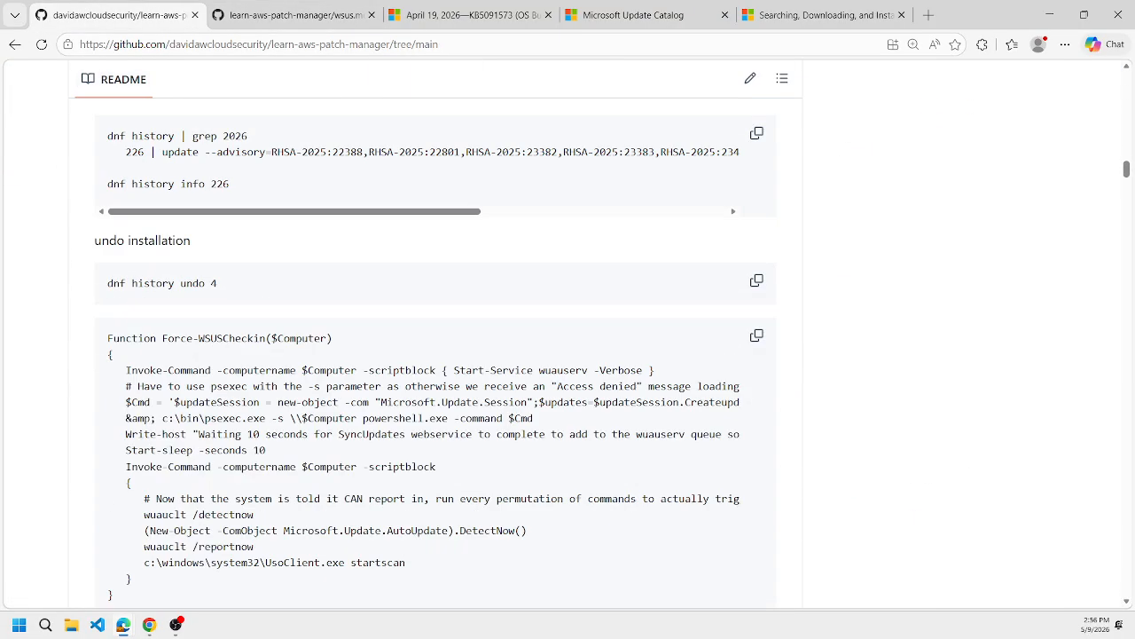
scroll(337, 358, "down", 6)
scroll(336, 358, "up", 2)
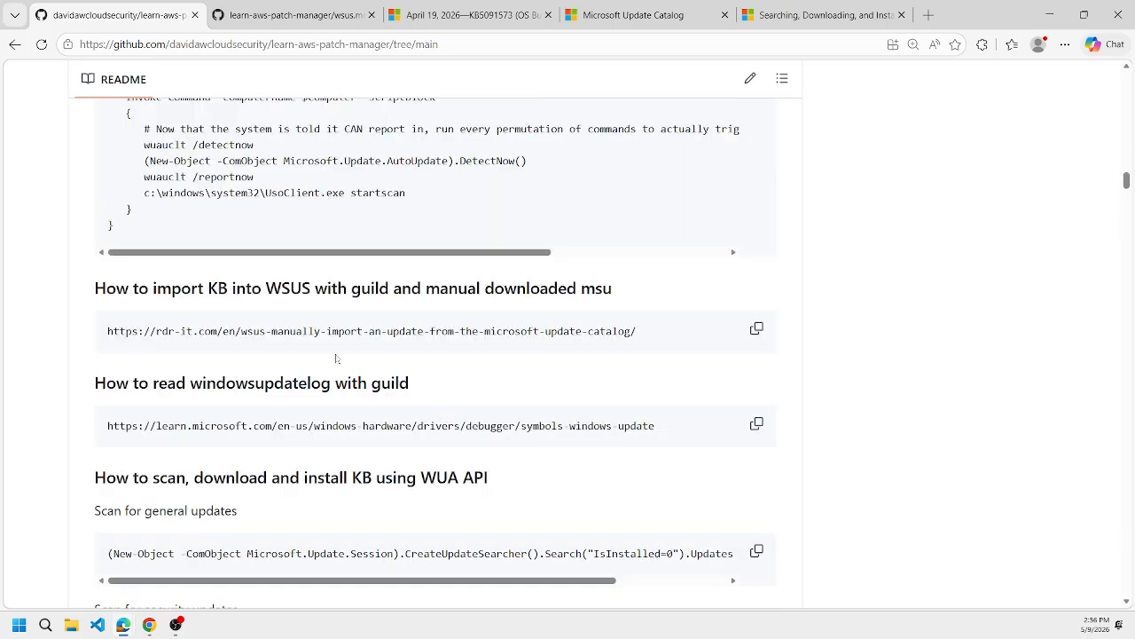
scroll(452, 348, "down", 2)
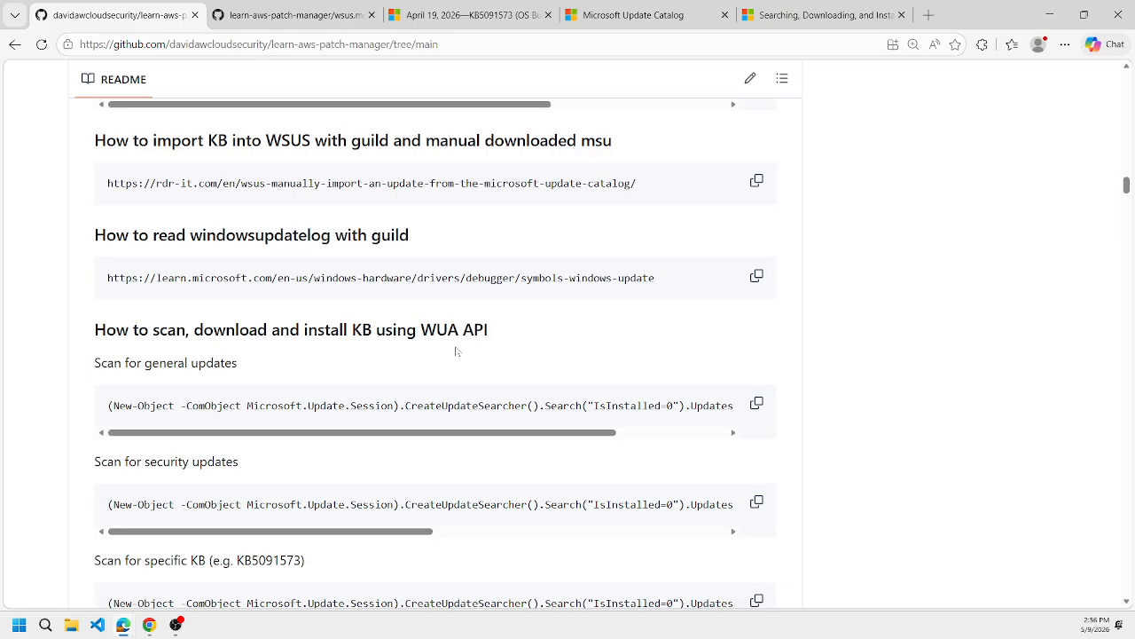
left_click(756, 405)
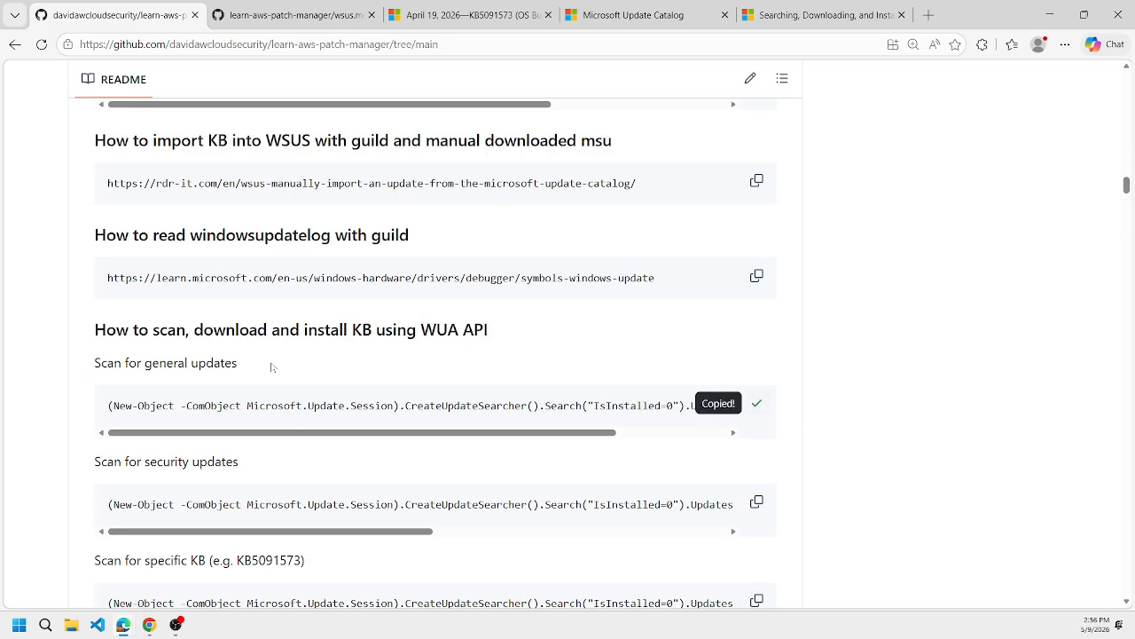
Run the copied update scan in the learn-tf-aws-vpc-win-2019 session and highlight the KB number of the Windows Server 2019 cumulative update.
left_click(149, 624)
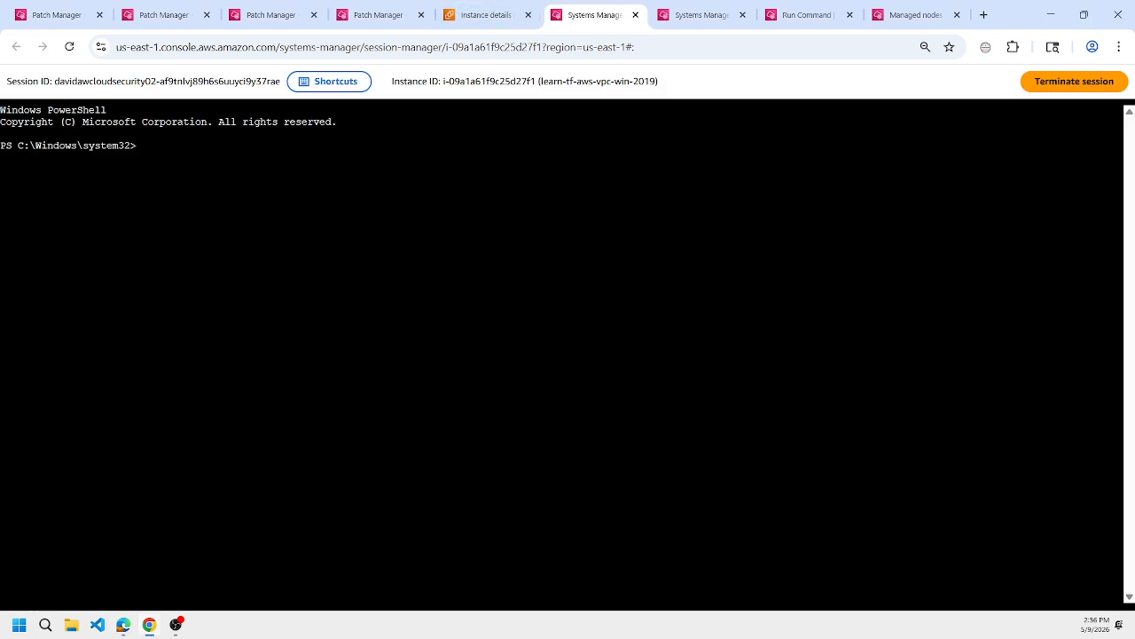
key("ctrl+v")
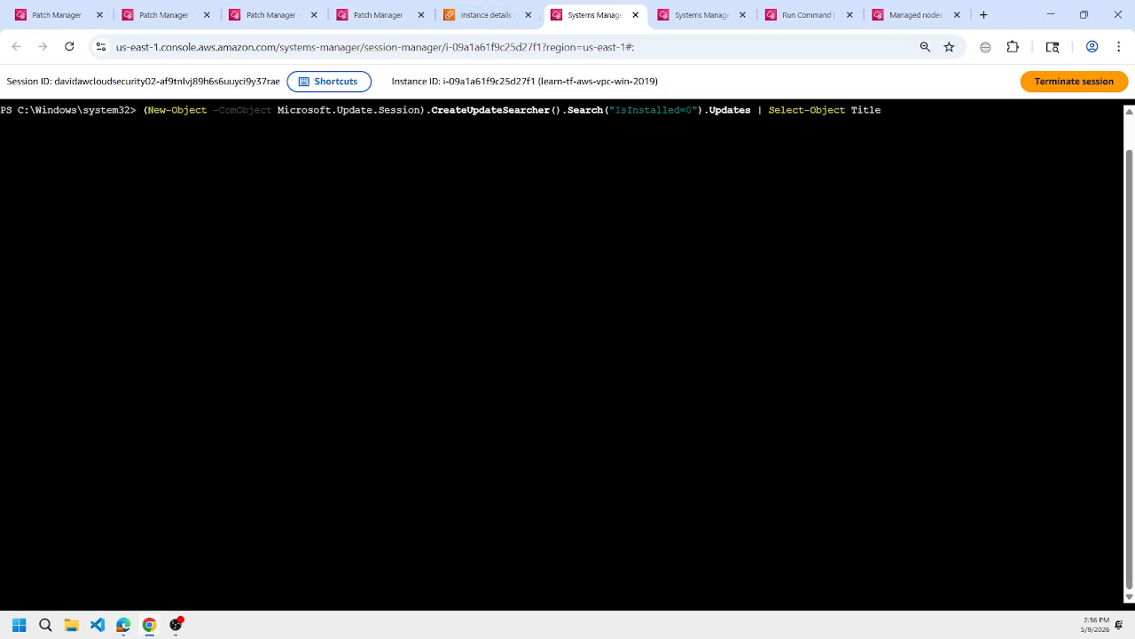
key("Return")
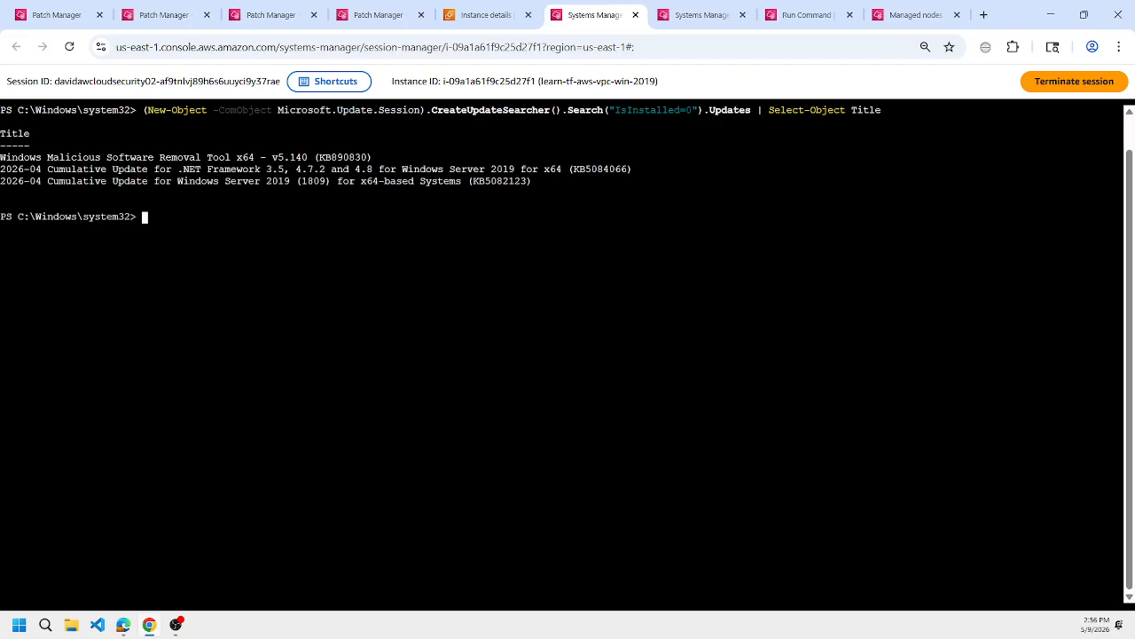
double_click(500, 181)
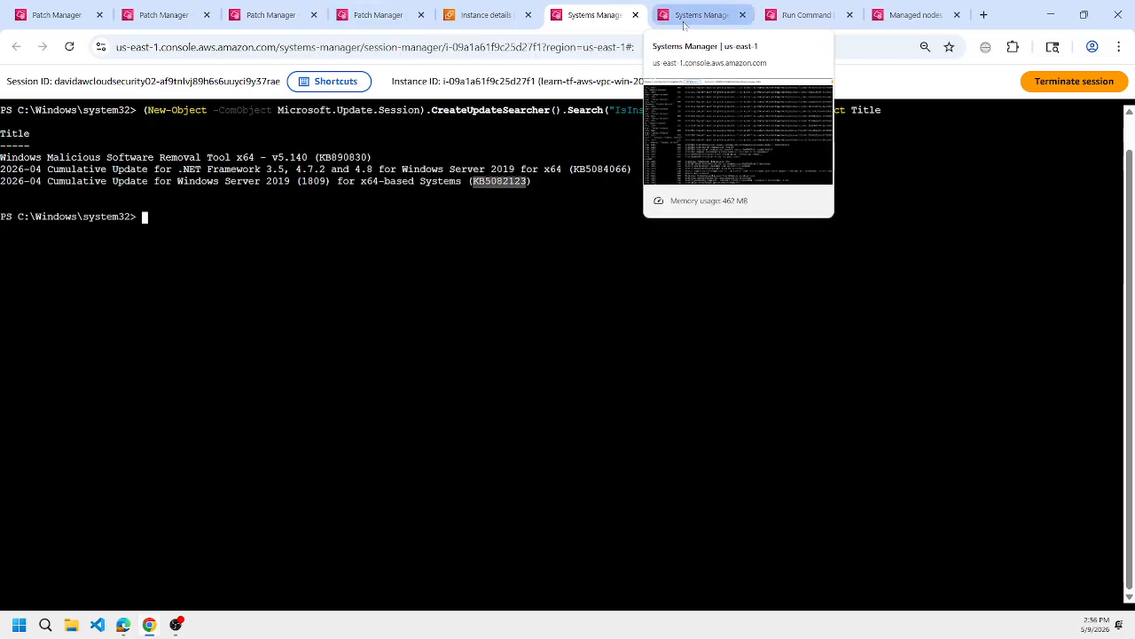
Open the davidawcloudsecurity.com hosted zone in Route 53 and widen the record name column to show the full names.
left_click(473, 15)
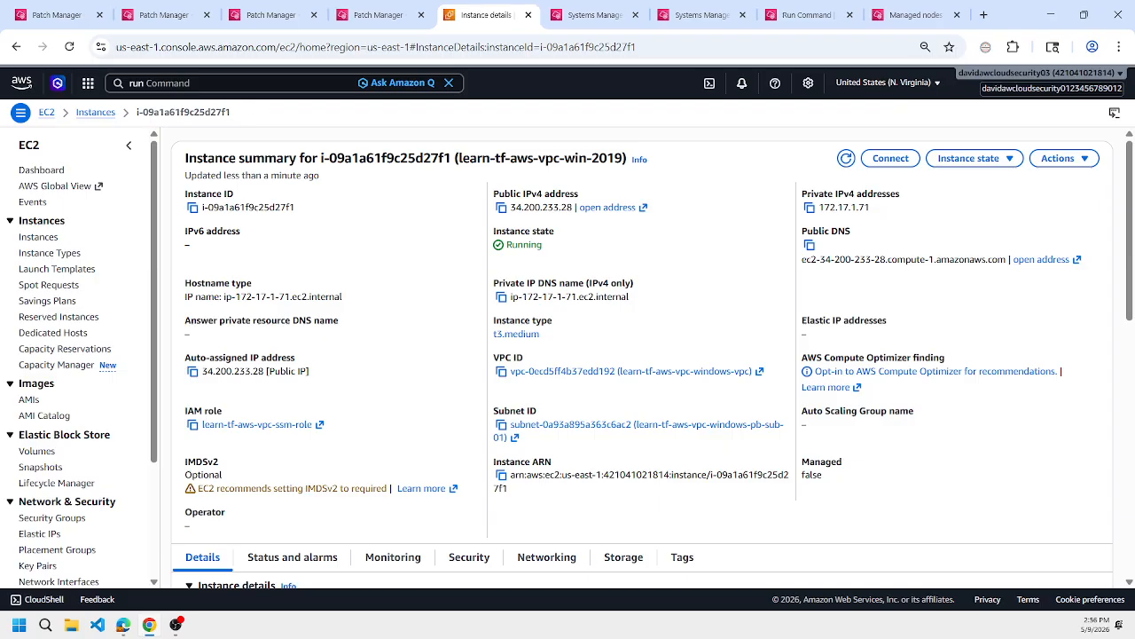
key("alt+s")
type("route5")
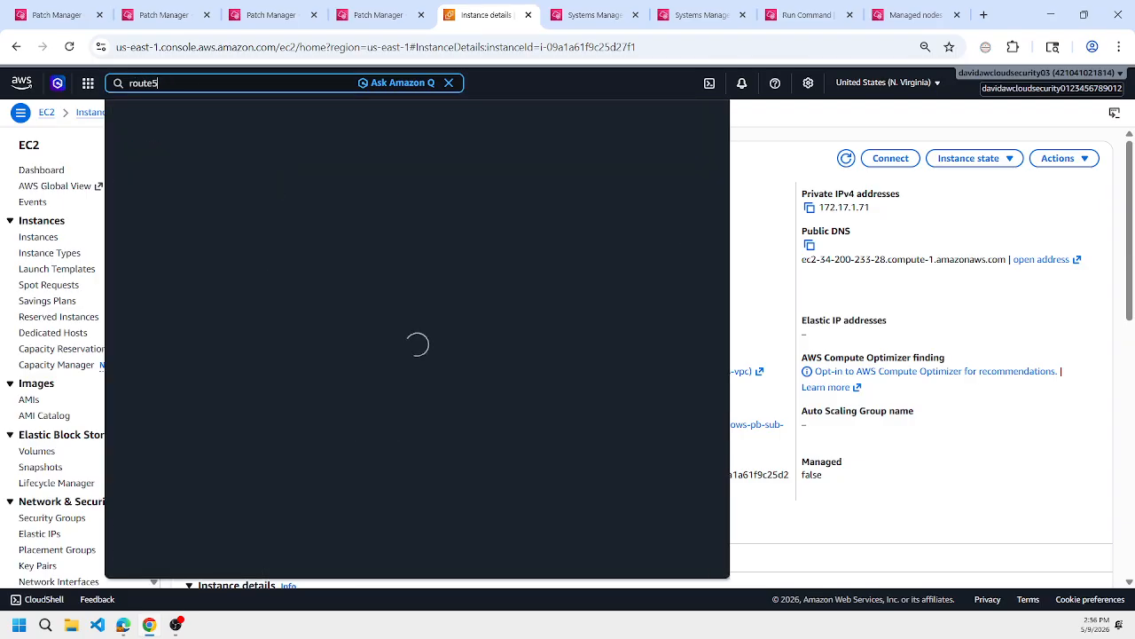
type("3")
left_click(327, 153)
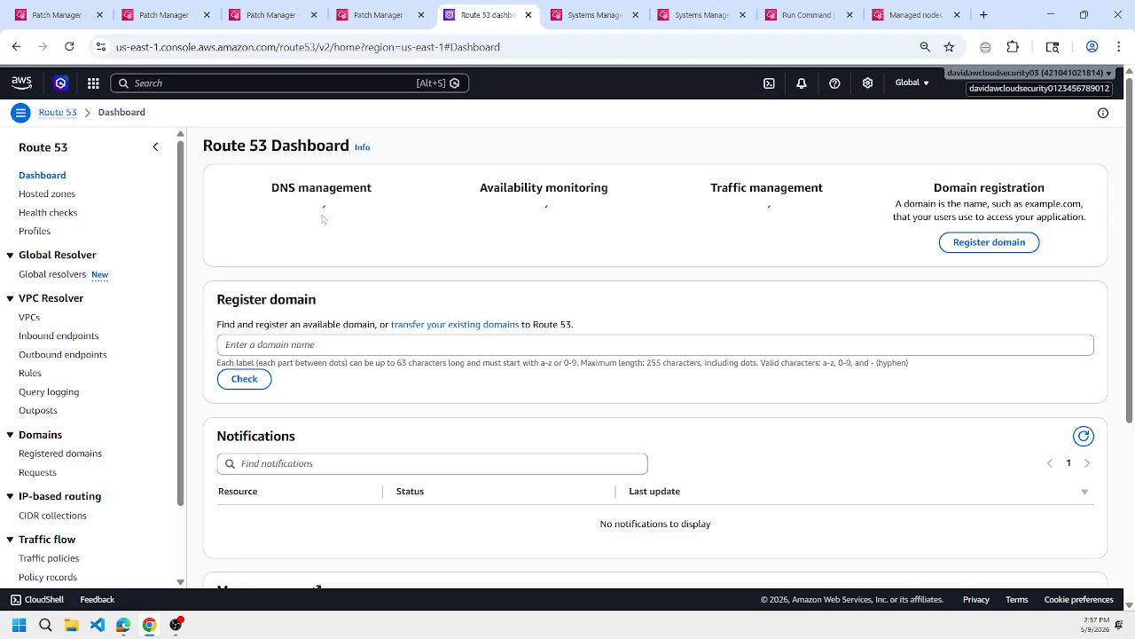
left_click(323, 220)
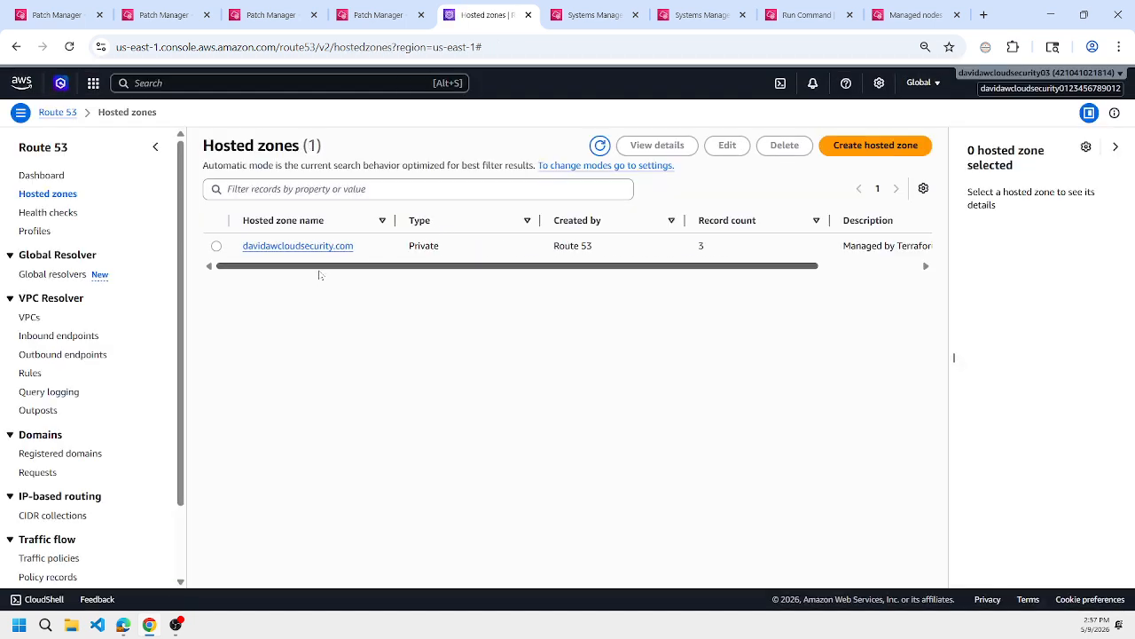
left_click(292, 246)
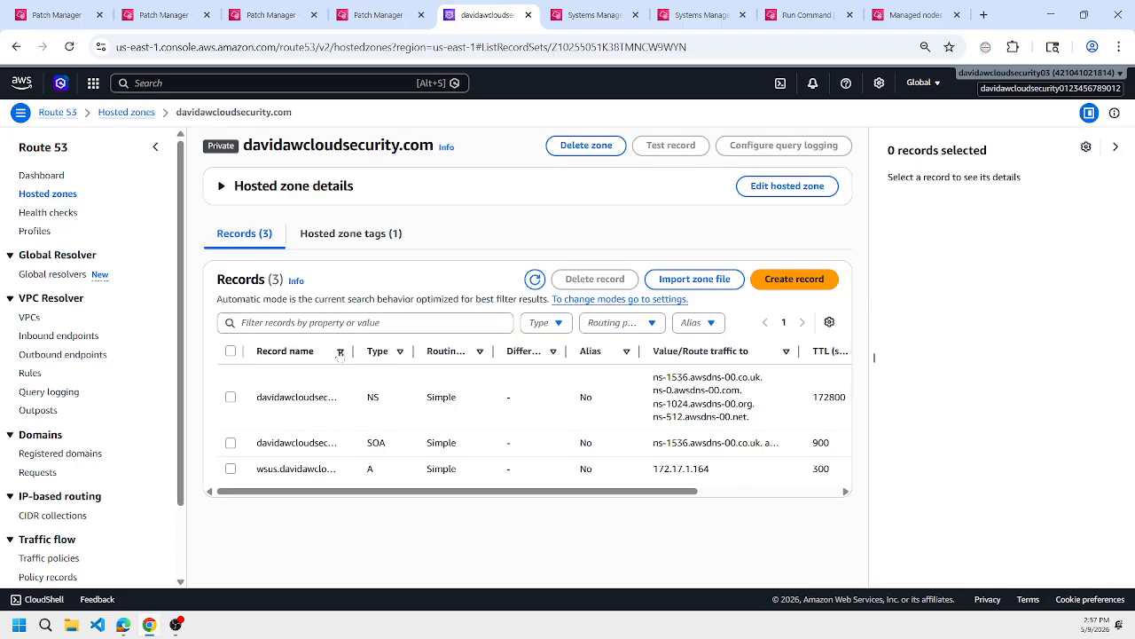
left_click_drag(354, 352, 461, 351)
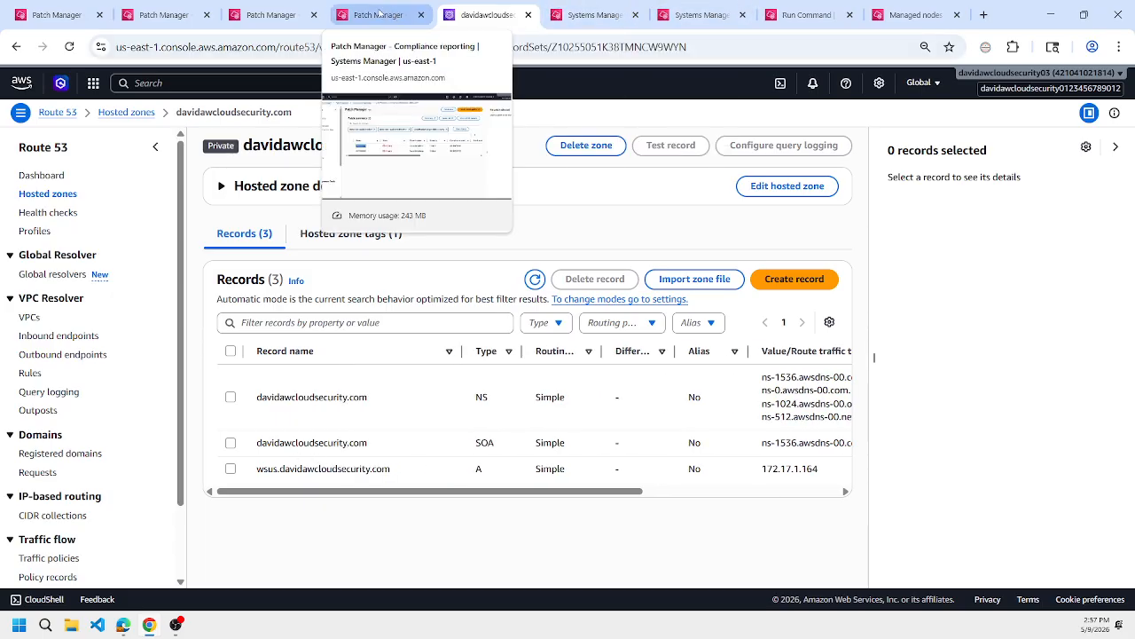
Return to the copied Run Command draft and review its script.
left_click(803, 15)
scroll(674, 188, "up", 5)
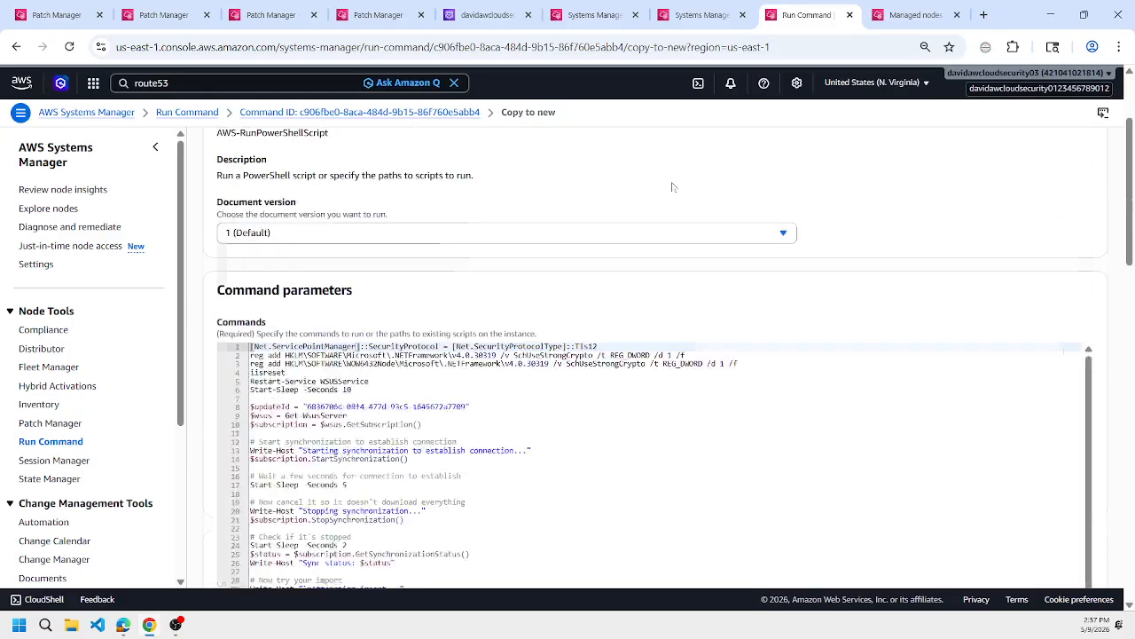
scroll(673, 187, "down", 3)
Find the Setup WSUS section in wsus.md and copy its client configuration script.
mouse_move(123, 624)
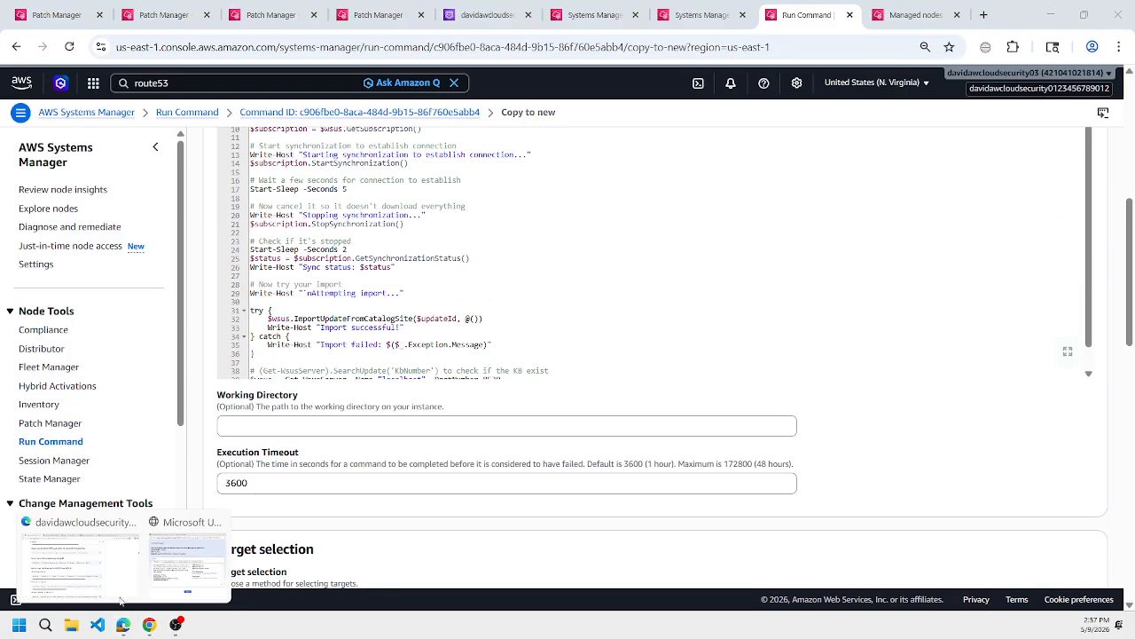
left_click(79, 559)
left_click(288, 16)
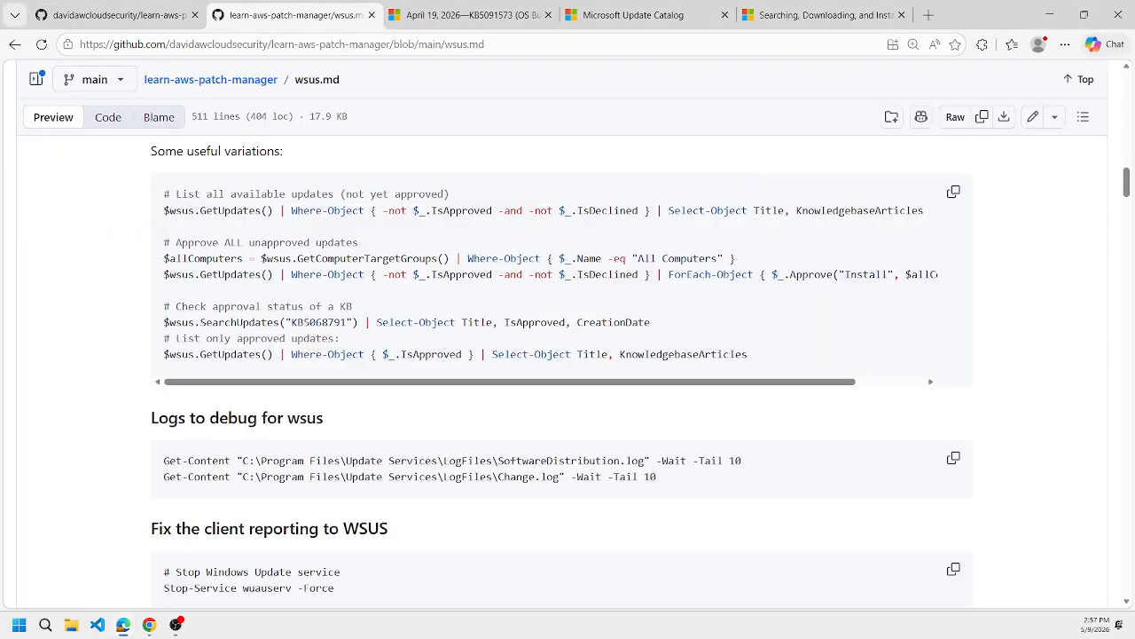
scroll(568, 355, "up", 7)
scroll(568, 355, "down", 4)
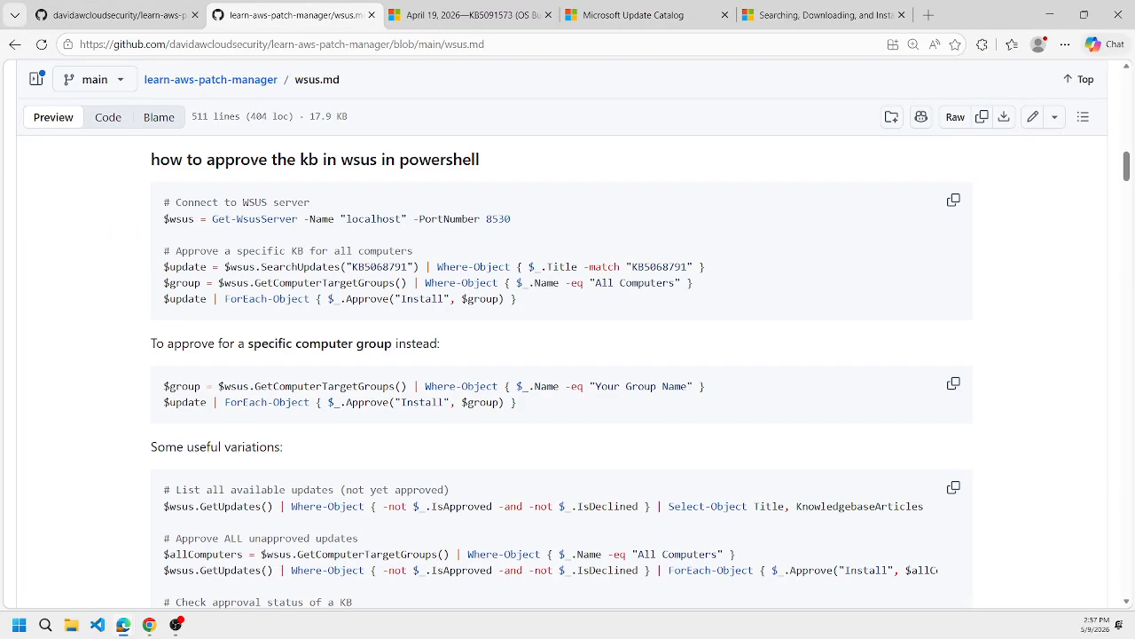
scroll(567, 355, "up", 9)
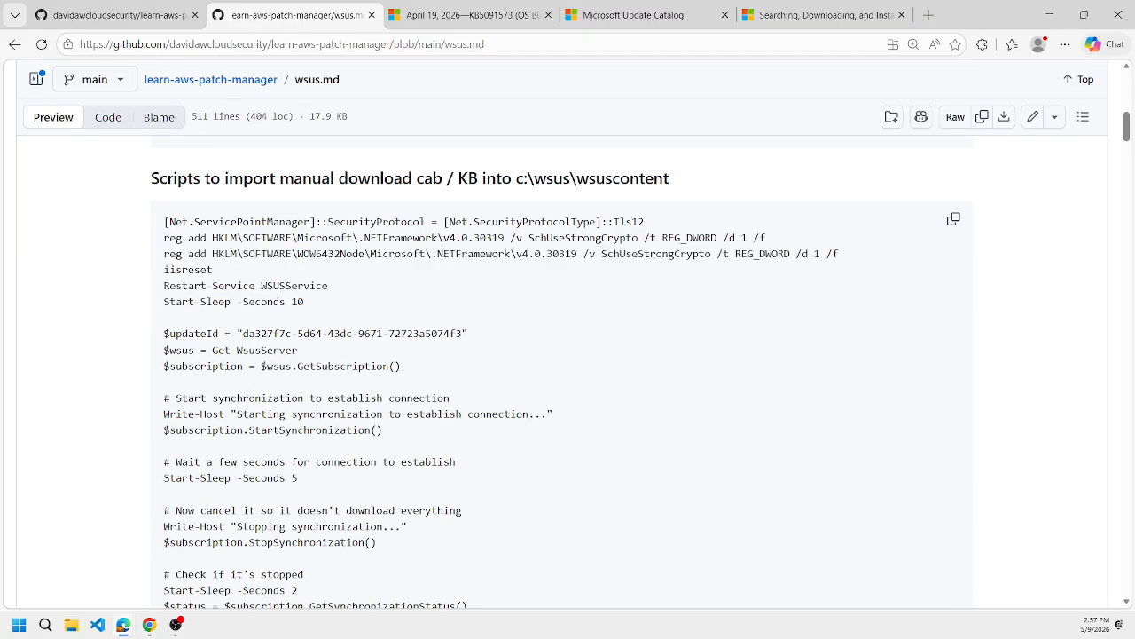
scroll(568, 355, "down", 11)
scroll(383, 255, "down", 4)
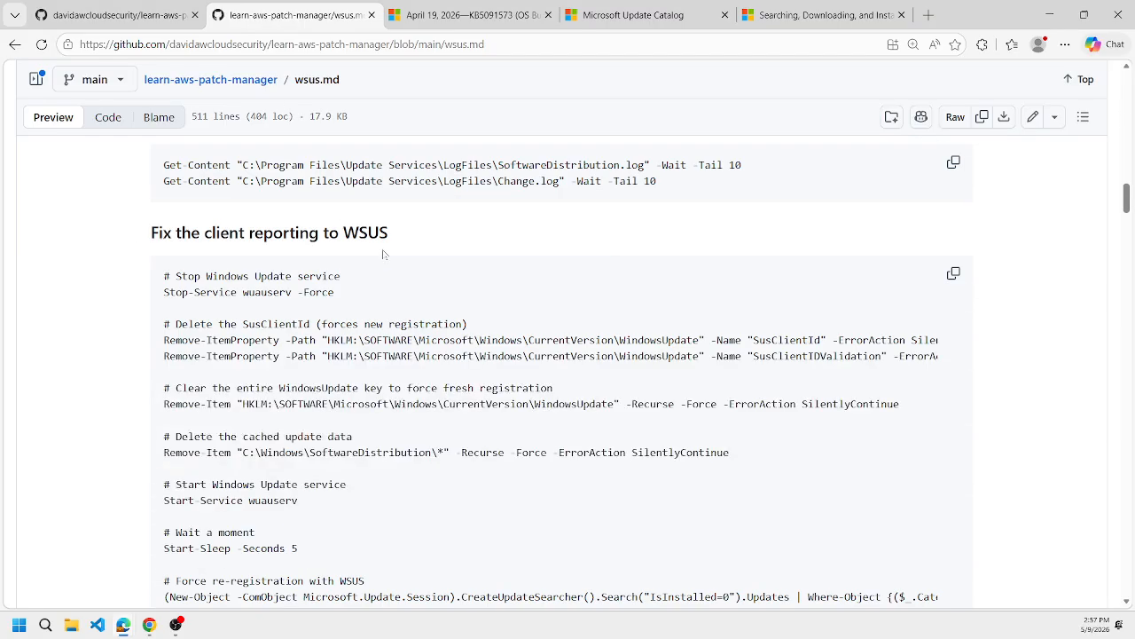
scroll(386, 253, "down", 6)
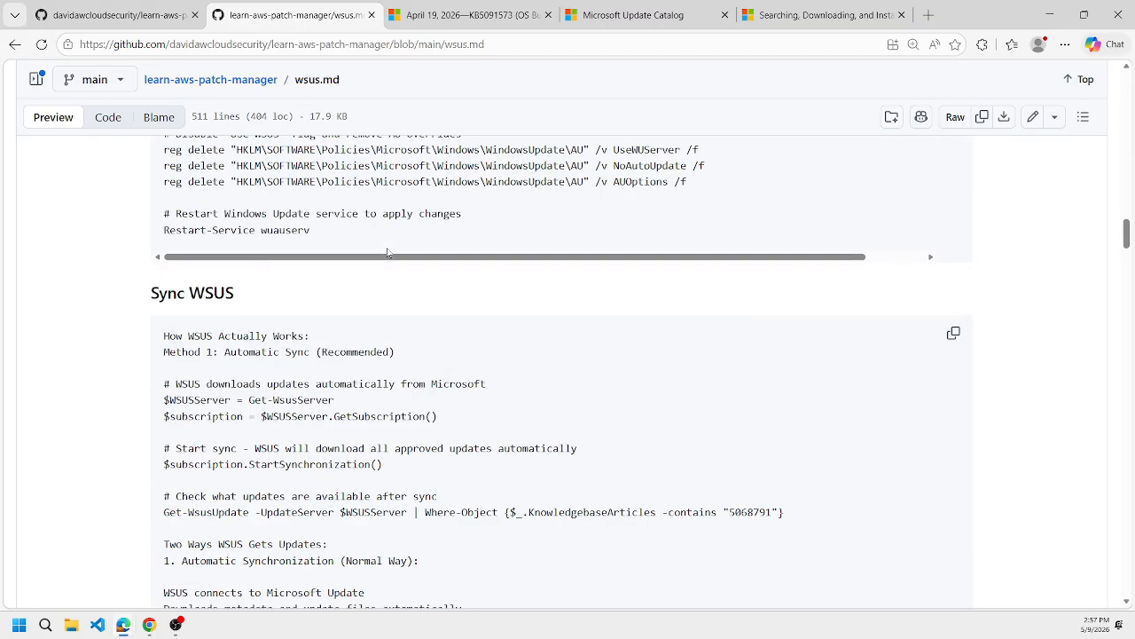
scroll(387, 253, "down", 18)
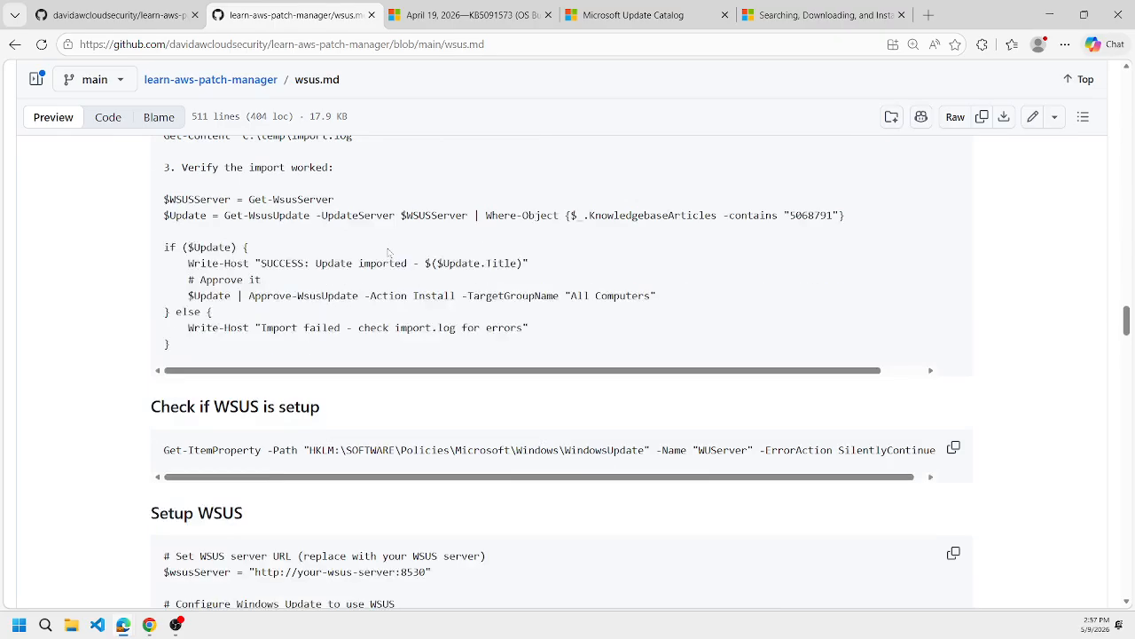
scroll(388, 253, "down", 4)
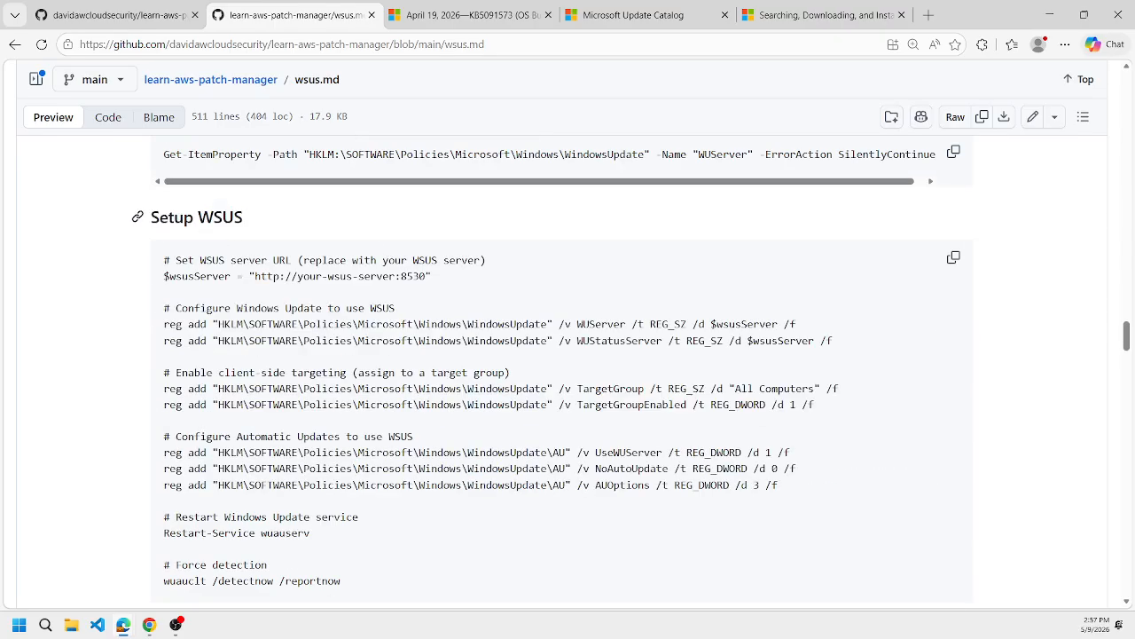
left_click_drag(160, 217, 247, 218)
left_click(953, 257)
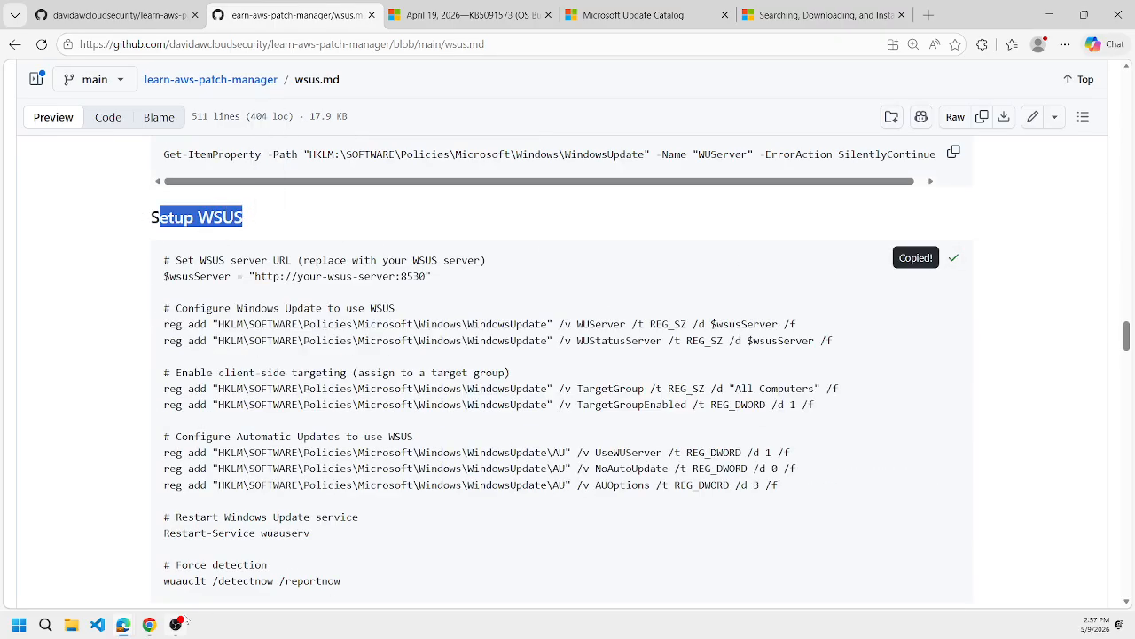
Replace the import script in the Run Command parameters with the copied Setup WSUS script.
key("alt+Tab")
key("ctrl+a")
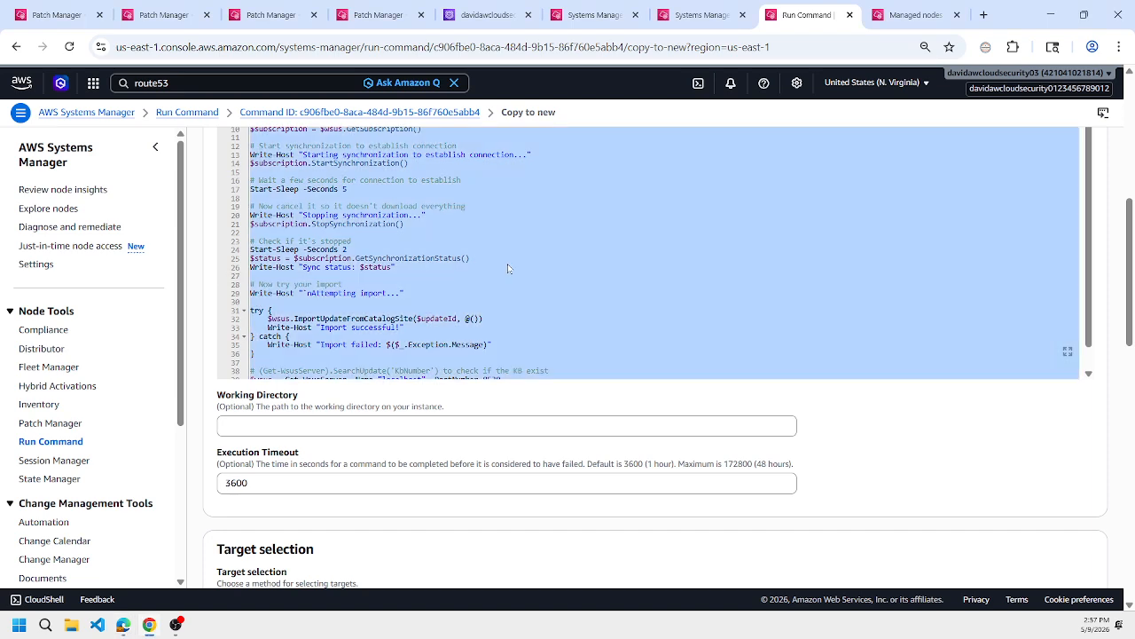
key("ctrl+v")
scroll(509, 269, "up", 3)
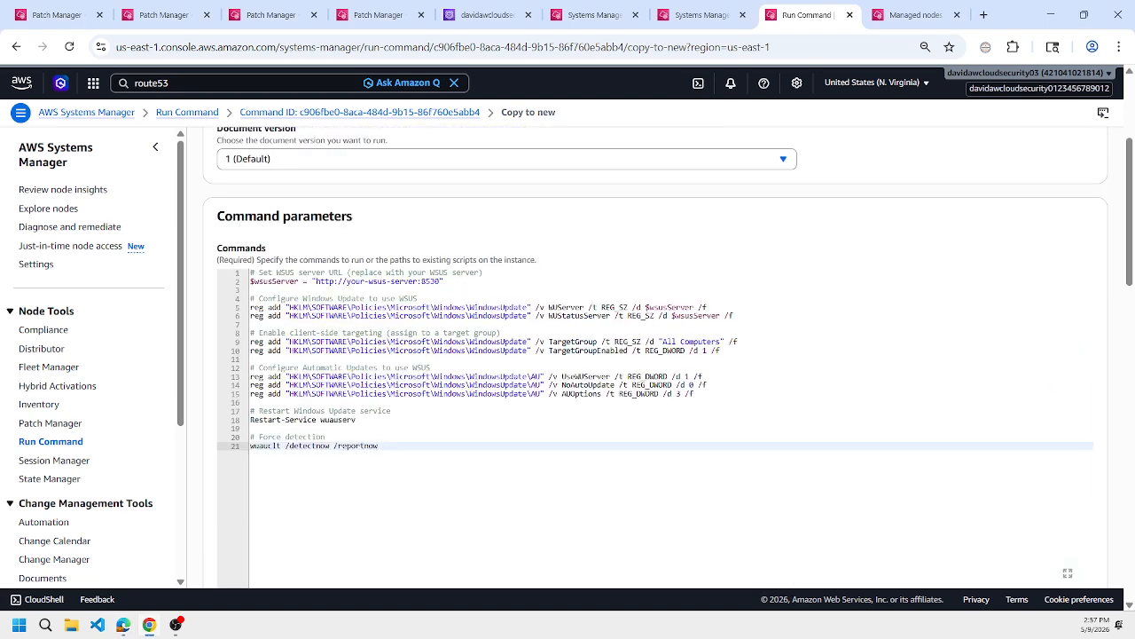
Replace the placeholder host in $wsusServer with wsus.davidawcloudsecurity.com copied from the Route 53 A record, and run the command on learn-tf-aws-vpc-win-2019.
left_click(481, 15)
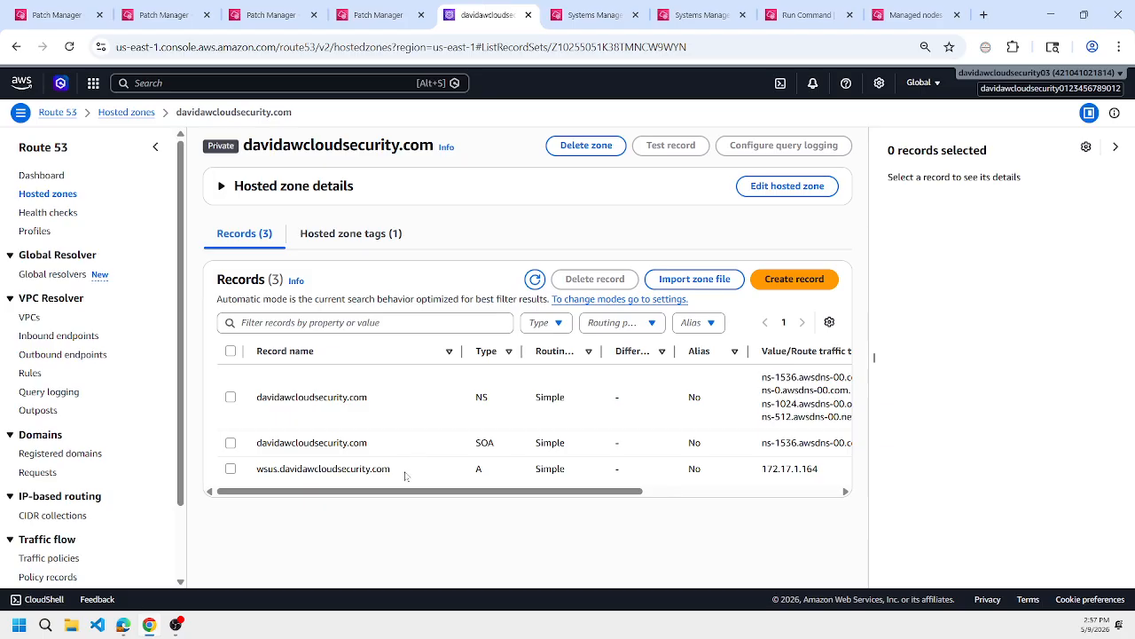
left_click_drag(404, 476, 255, 468)
left_click(379, 15)
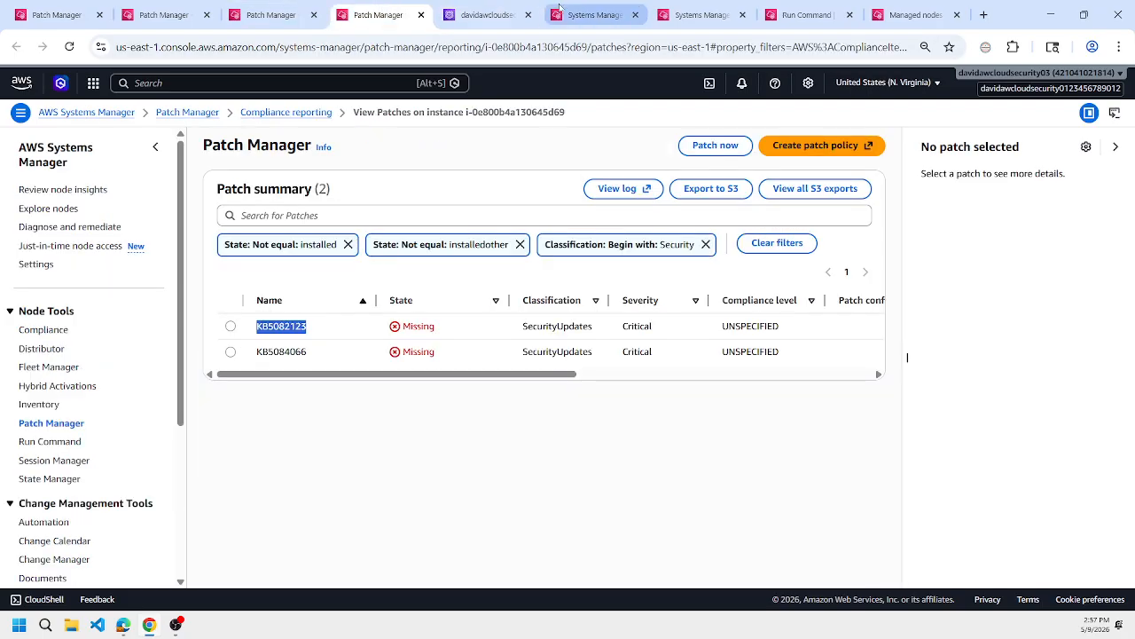
left_click(806, 15)
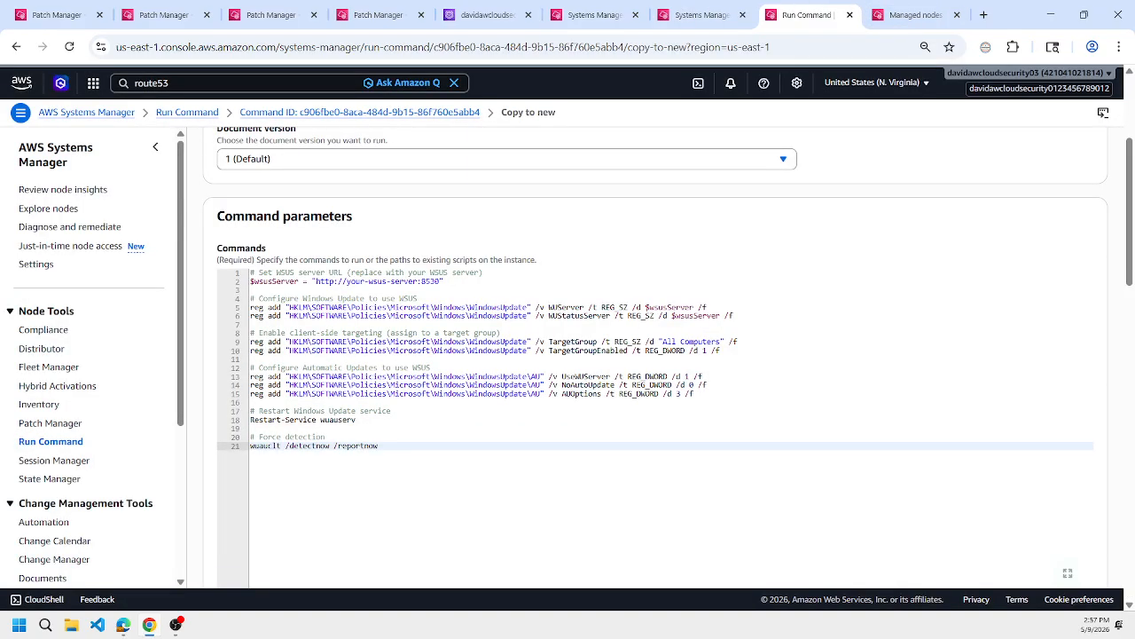
left_click(346, 281)
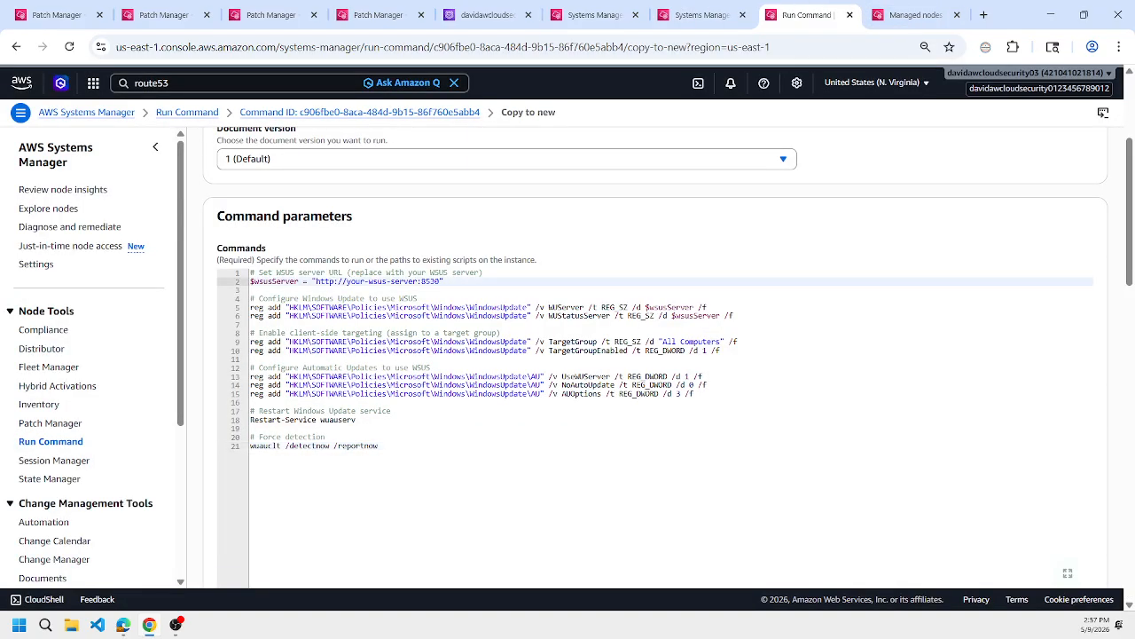
left_click_drag(346, 282, 420, 281)
key("ctrl+v")
scroll(602, 350, "down", 7)
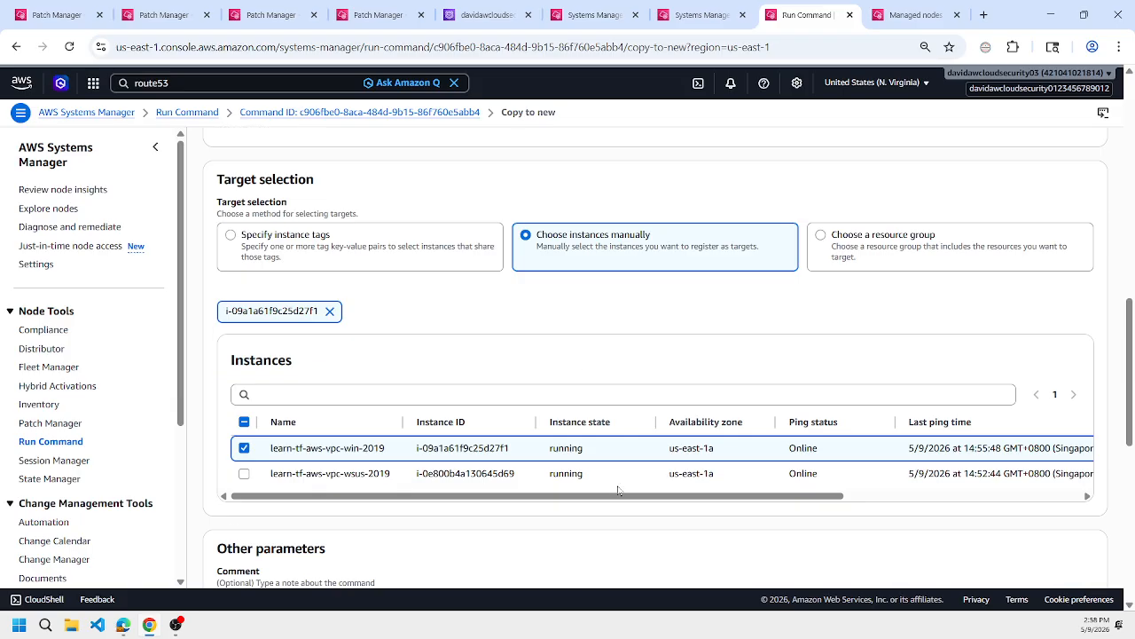
scroll(619, 490, "down", 6)
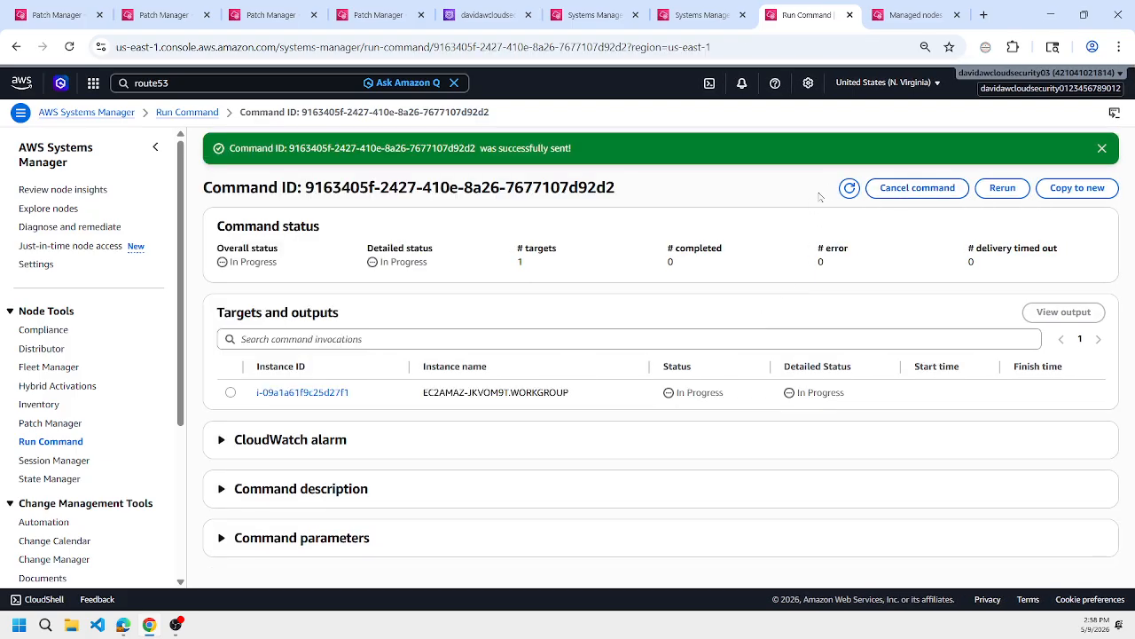
Open the Run Command history in a separate browser tab and check the status of the command just sent.
left_click(713, 11)
left_click(823, 6)
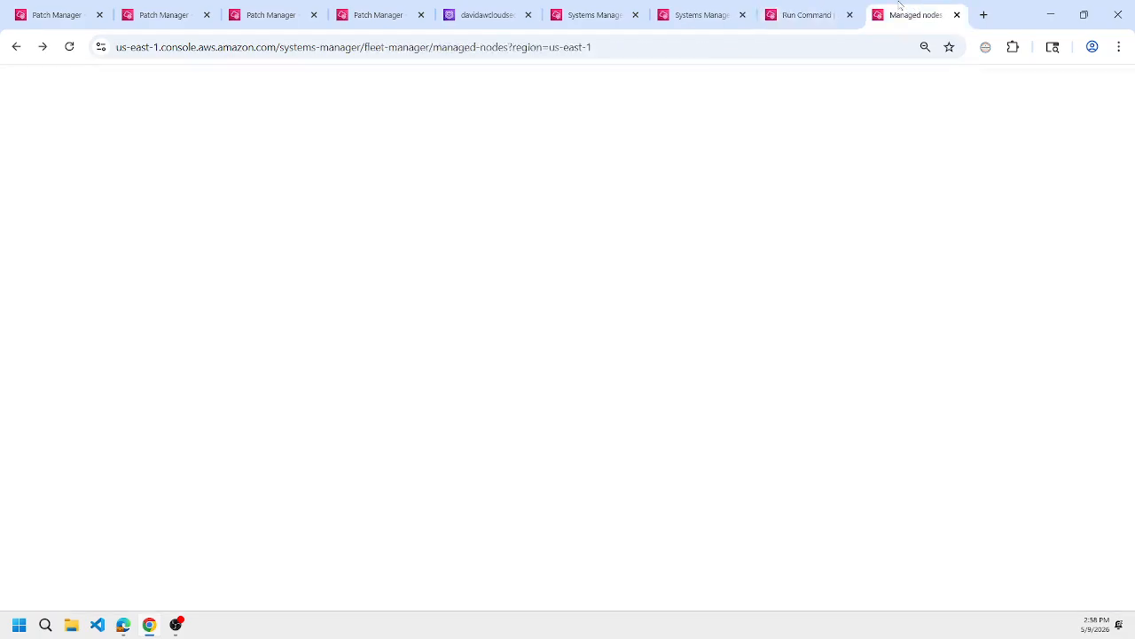
middle_click(188, 112)
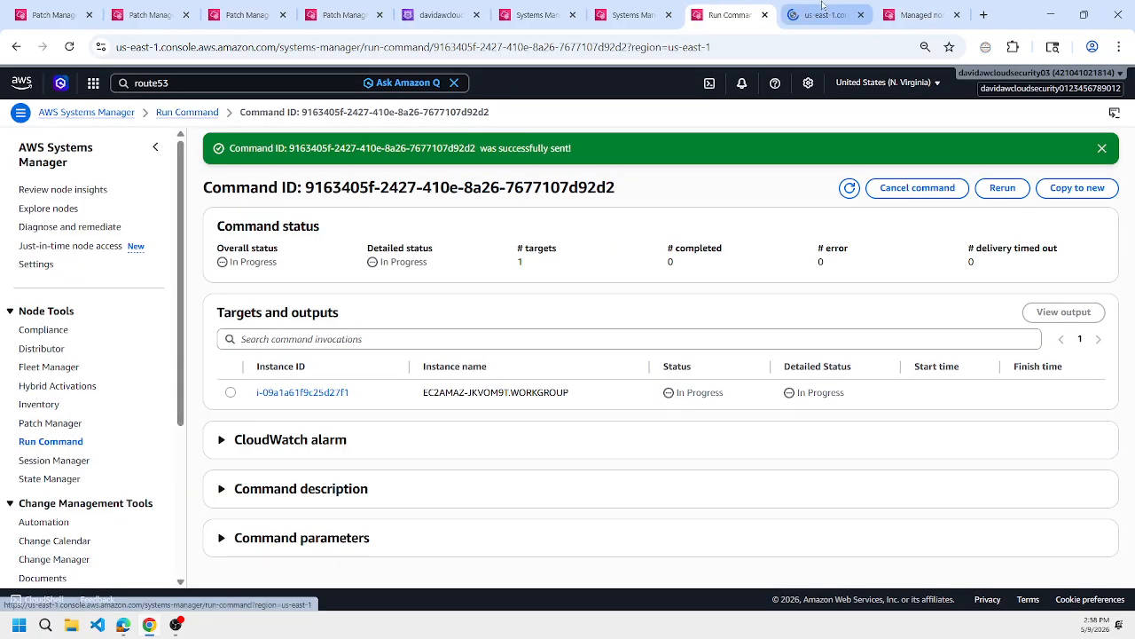
left_click(821, 13)
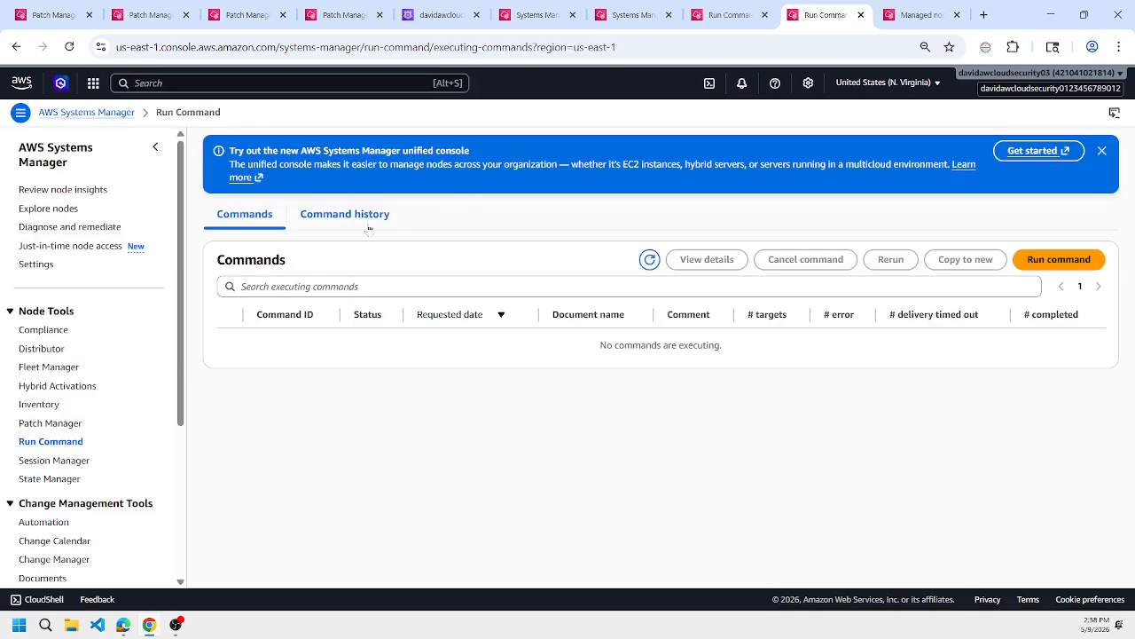
left_click(345, 214)
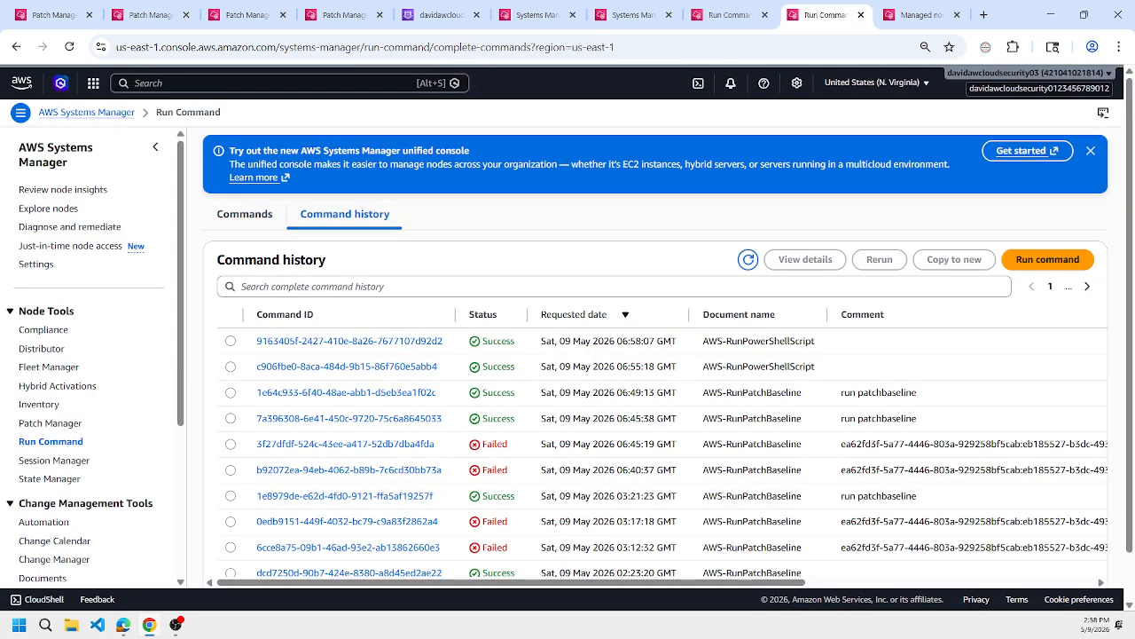
left_click(723, 9)
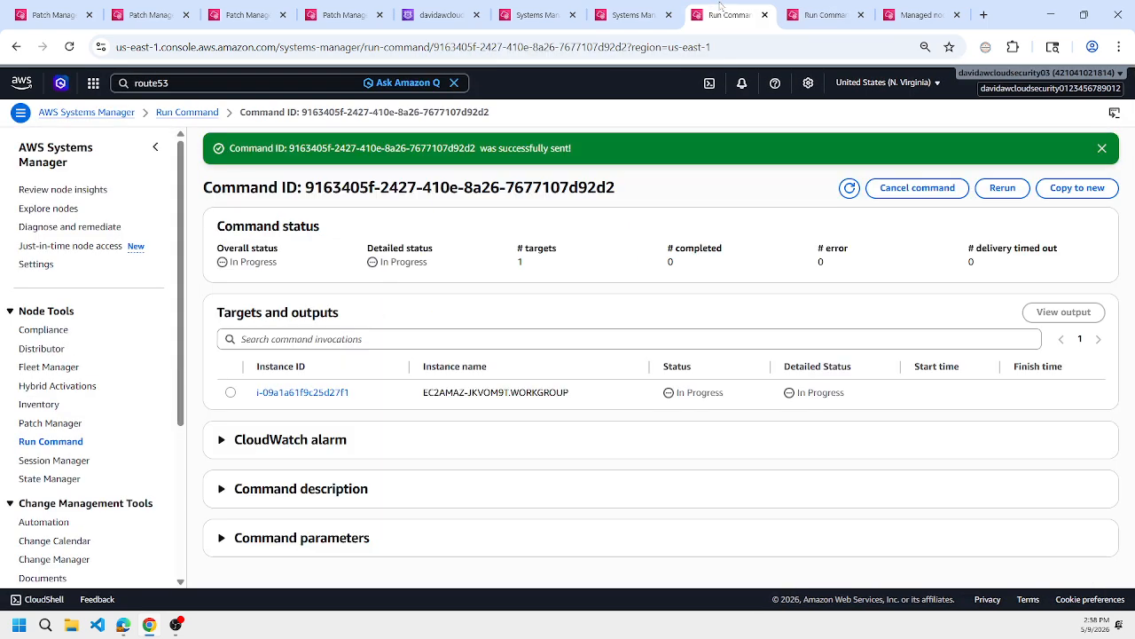
Open the learn-tf-aws-vpc-wsus-2019 session and look through wsus.md and the KB5091573 support page for the update-check commands.
left_click(637, 11)
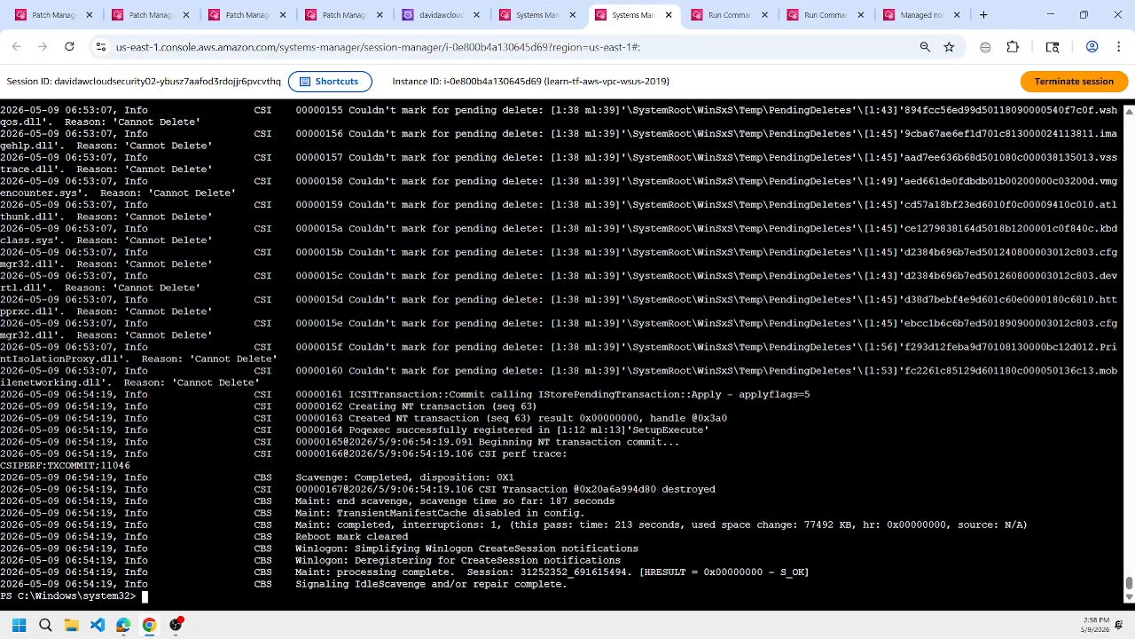
mouse_move(122, 631)
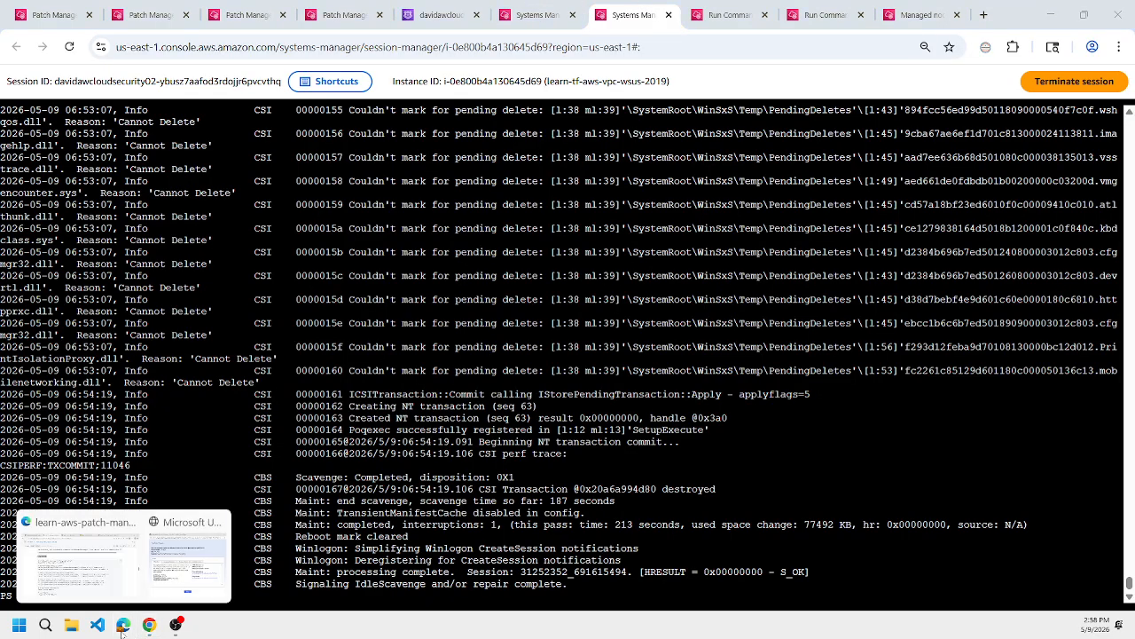
left_click(119, 594)
scroll(359, 179, "up", 20)
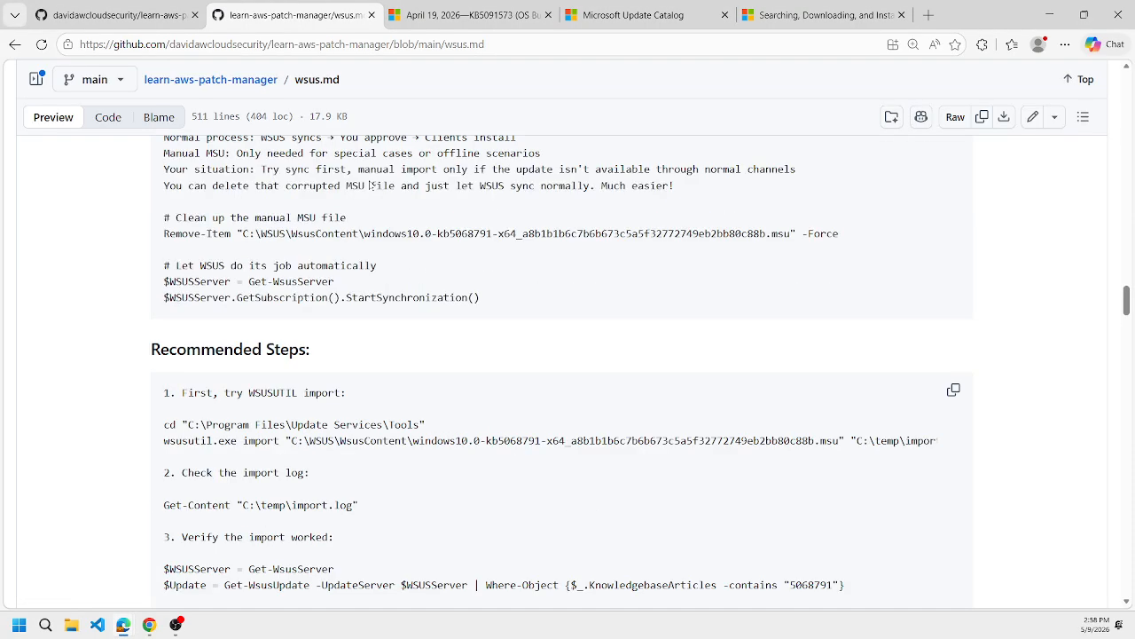
scroll(562, 372, "up", 4)
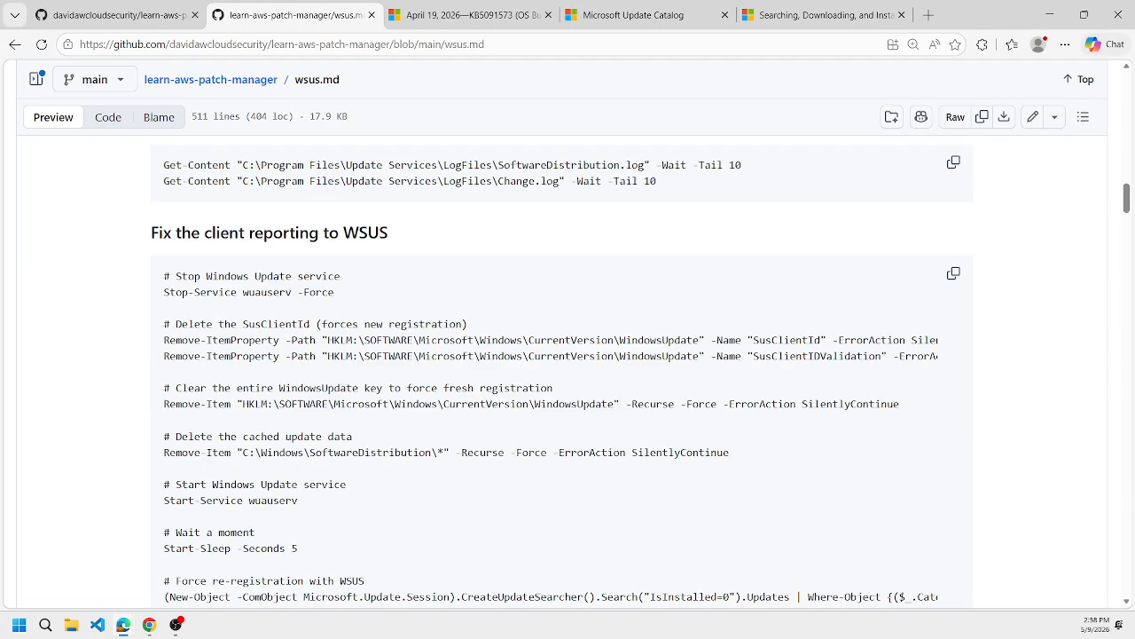
scroll(563, 373, "up", 3)
left_click(148, 624)
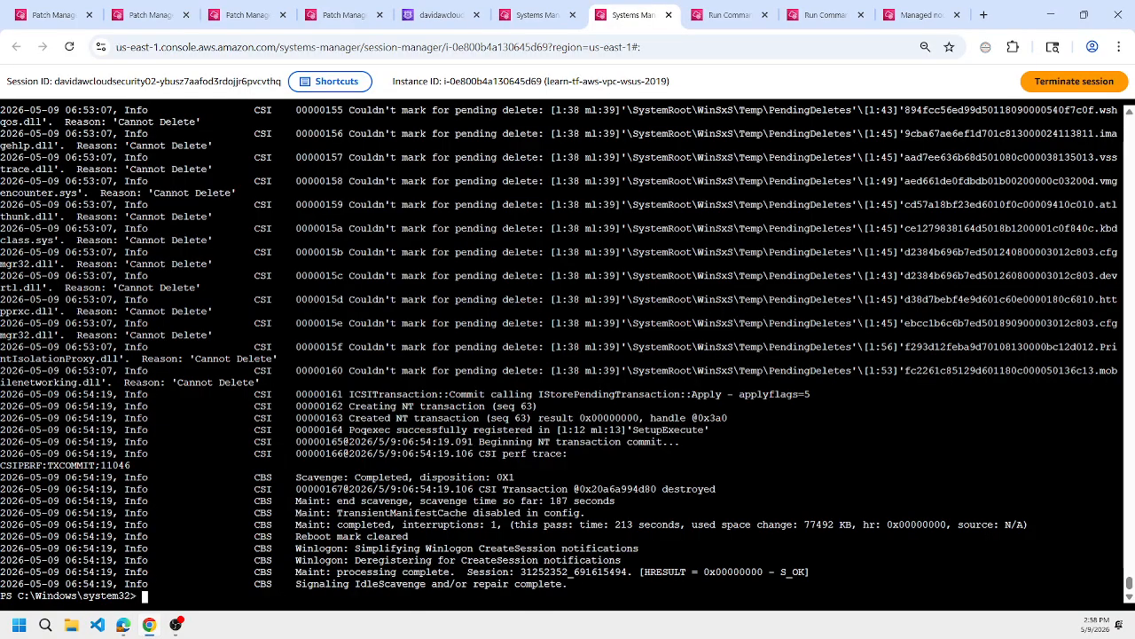
left_click(148, 624)
mouse_move(117, 631)
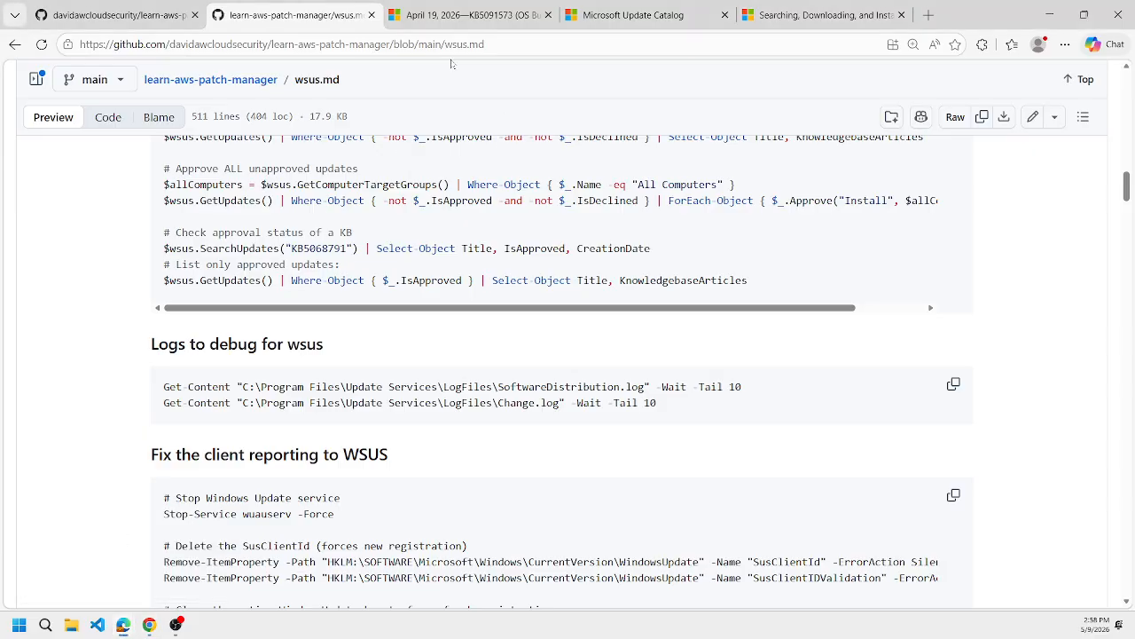
left_click(470, 16)
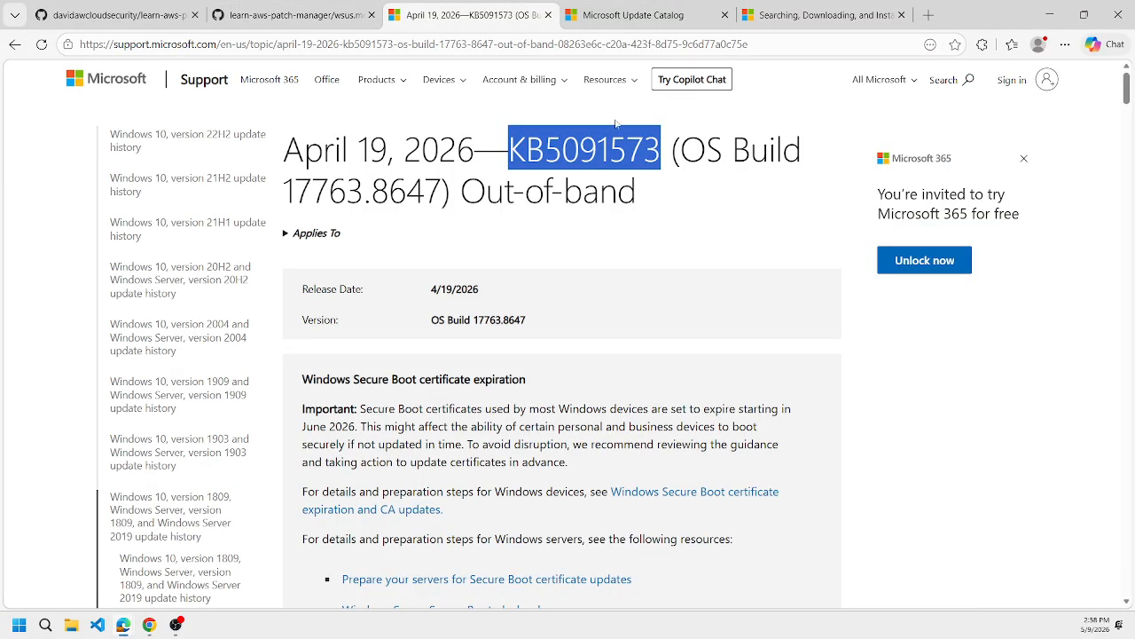
left_click(149, 625)
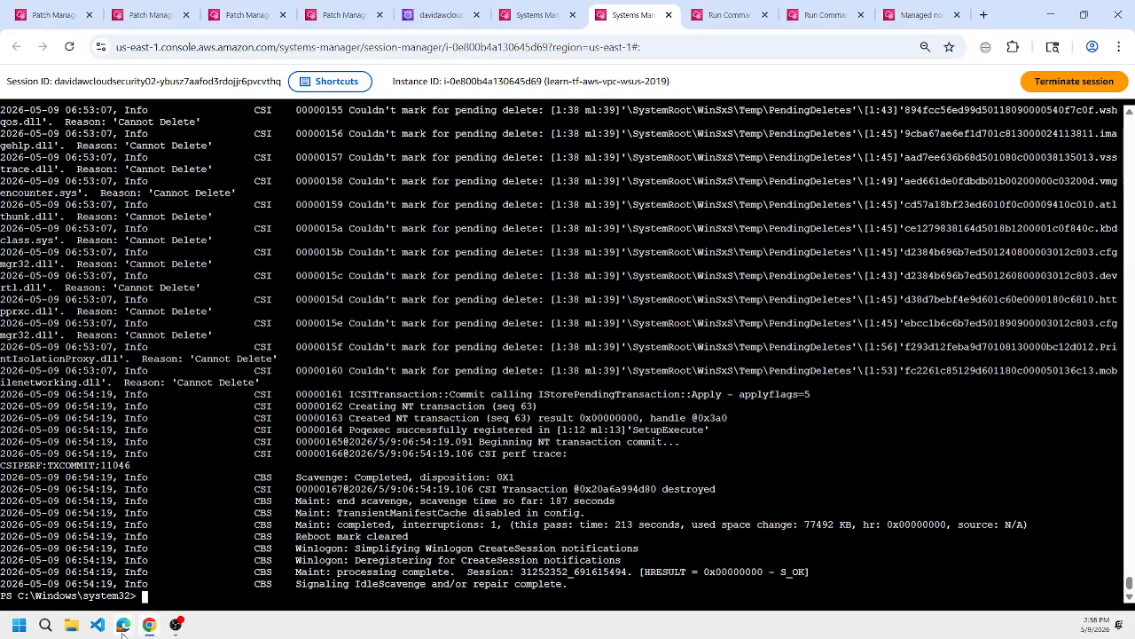
Copy the WSUS connection line from wsus.md and run $wsus = Get-WsusServer -Name "localhost" -PortNumber 8530 in the WSUS server session.
mouse_move(122, 624)
left_click(71, 555)
left_click(306, 7)
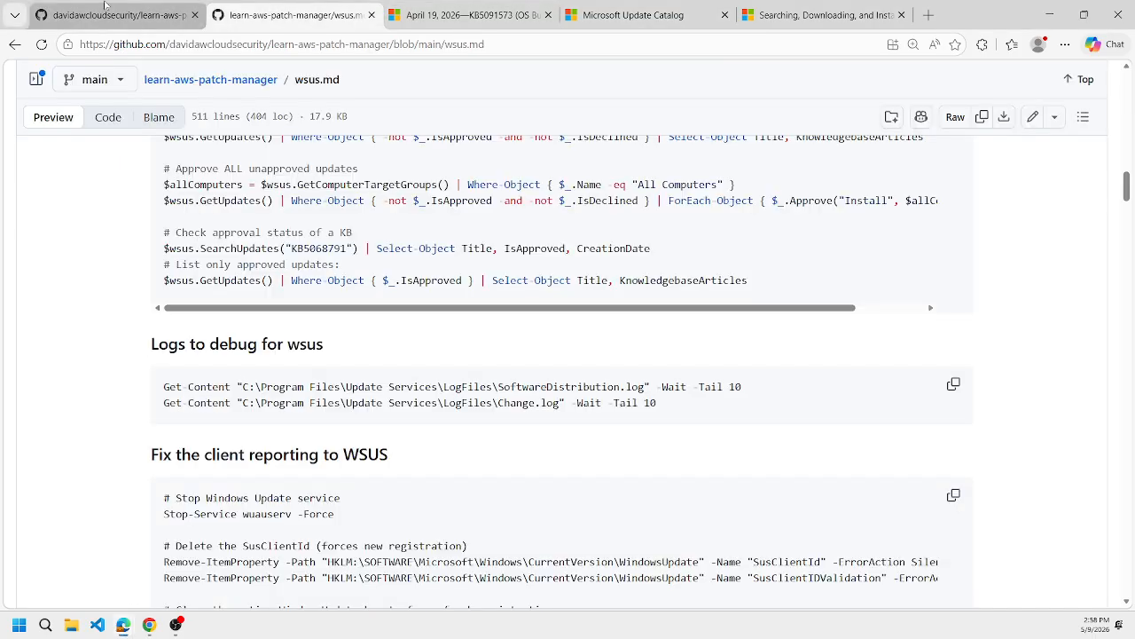
scroll(389, 267, "up", 10)
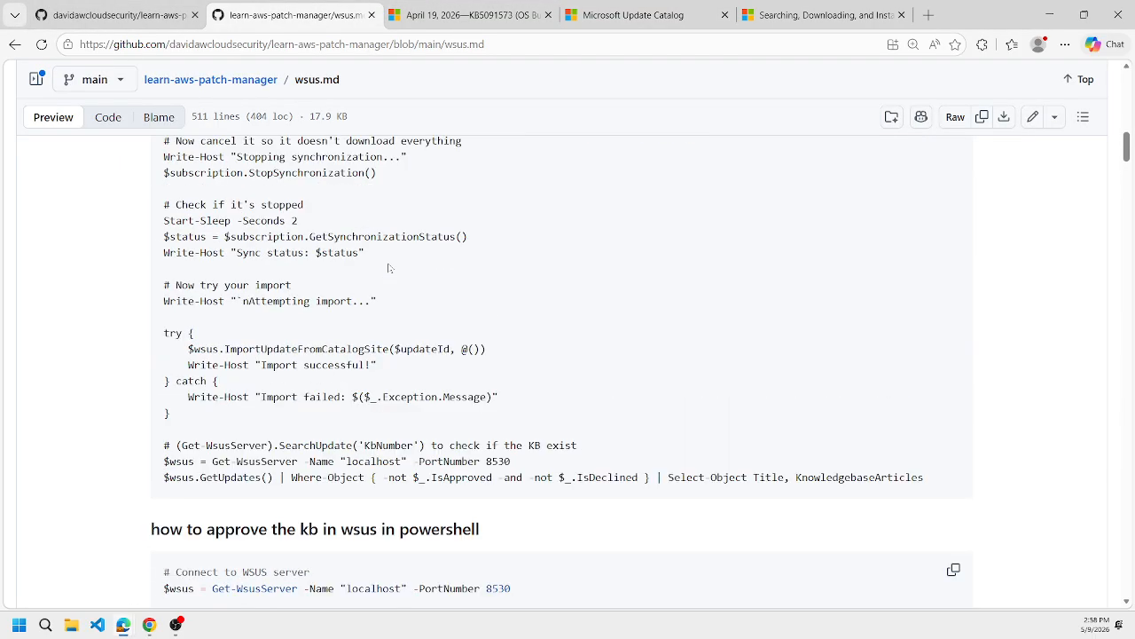
scroll(389, 268, "down", 3)
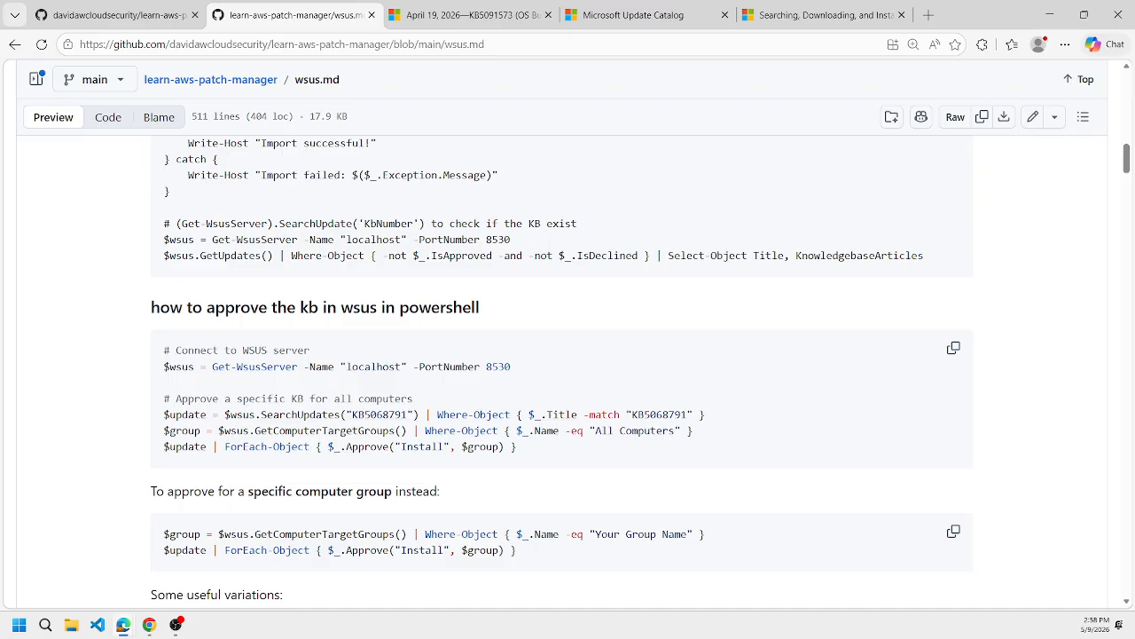
triple_click(189, 241)
key("alt+Tab")
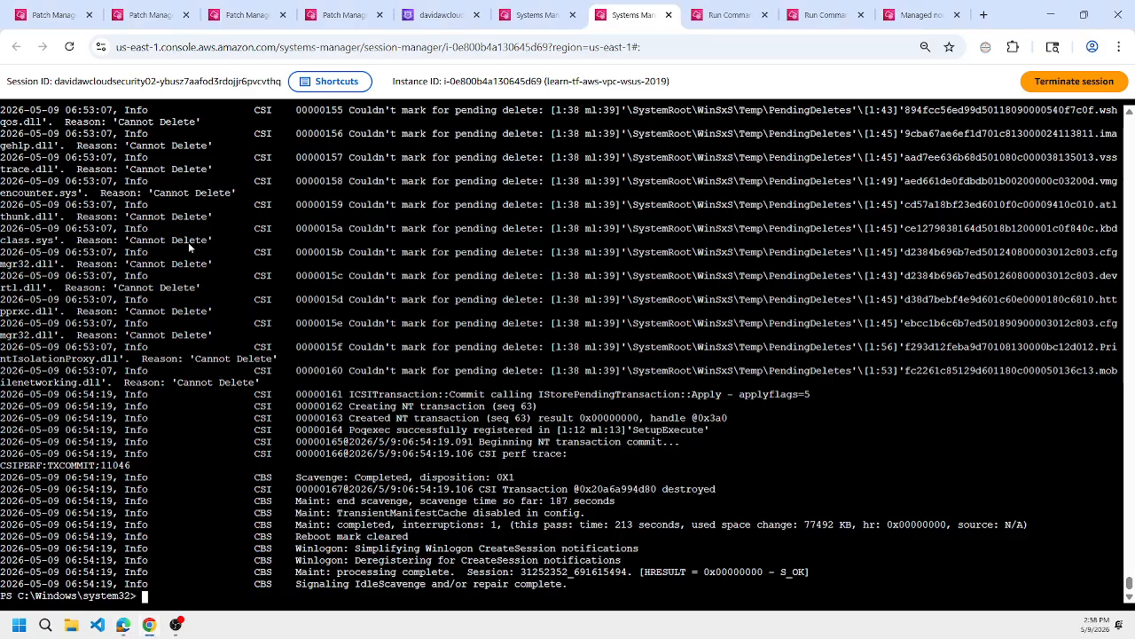
type("$wsus = Get-WsusServer -Name \"localhost\" -PortNumber 8530")
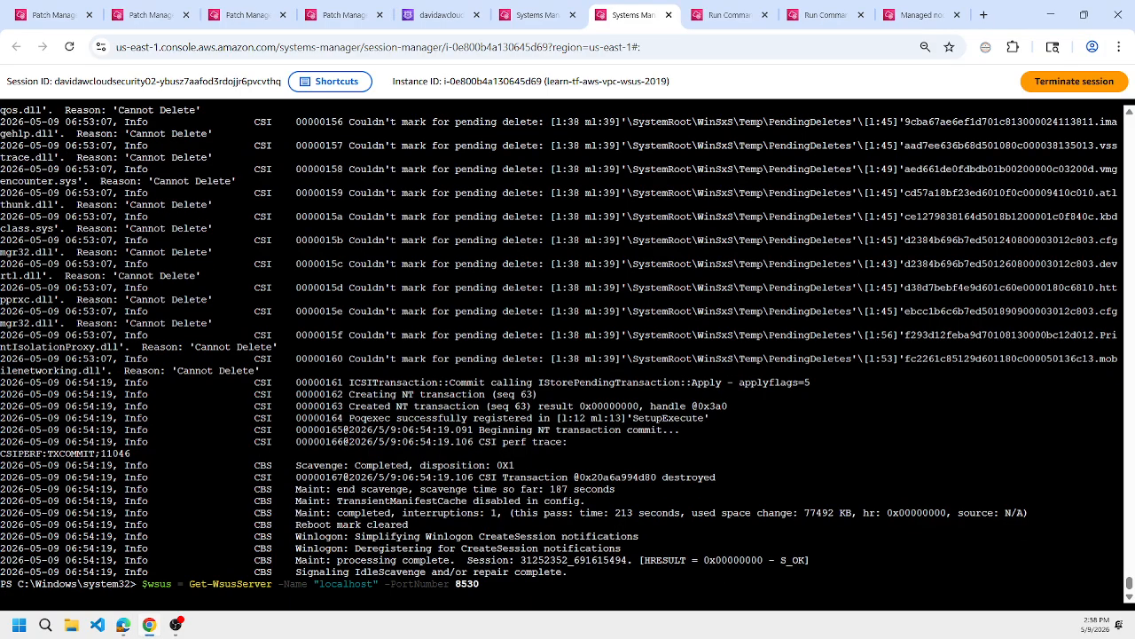
key("Return")
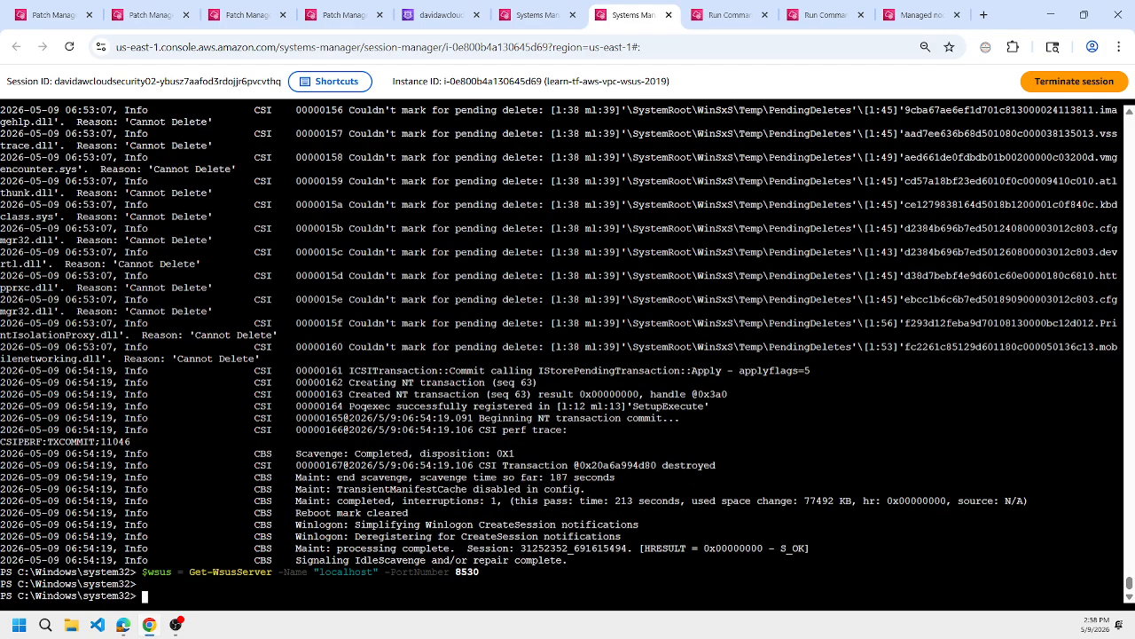
Copy the $wsus.GetUpdates() query from wsus.md and run it in the session to list updates neither approved nor declined, with Title and KnowledgebaseArticles.
key("alt+Tab")
triple_click(344, 257)
key("ctrl+c")
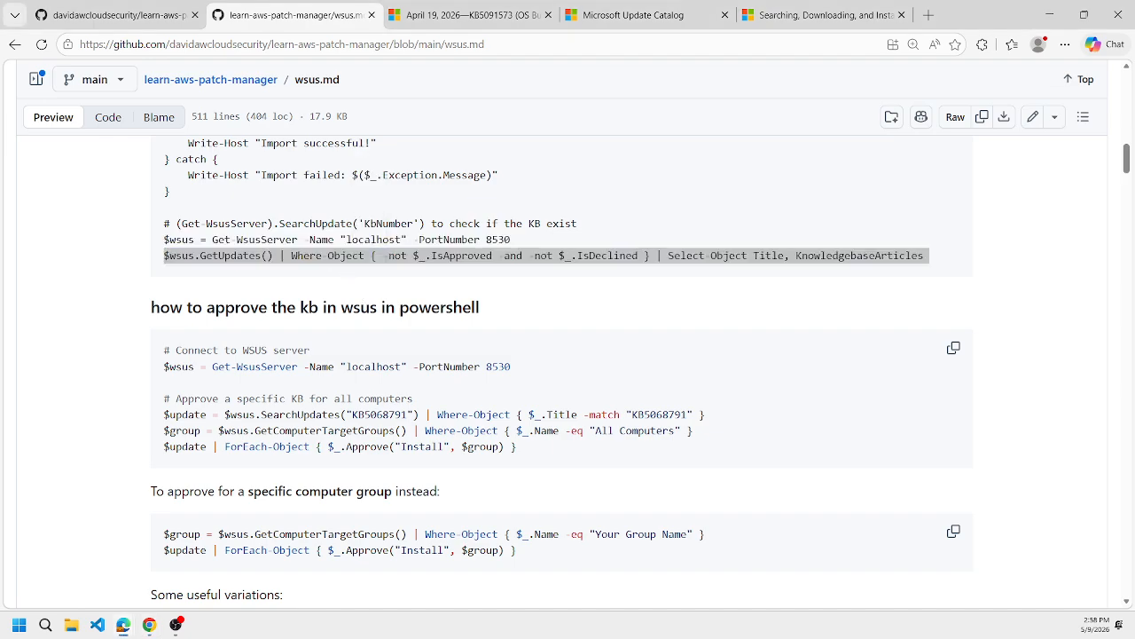
key("alt+Tab")
key("ctrl+v")
key("Return")
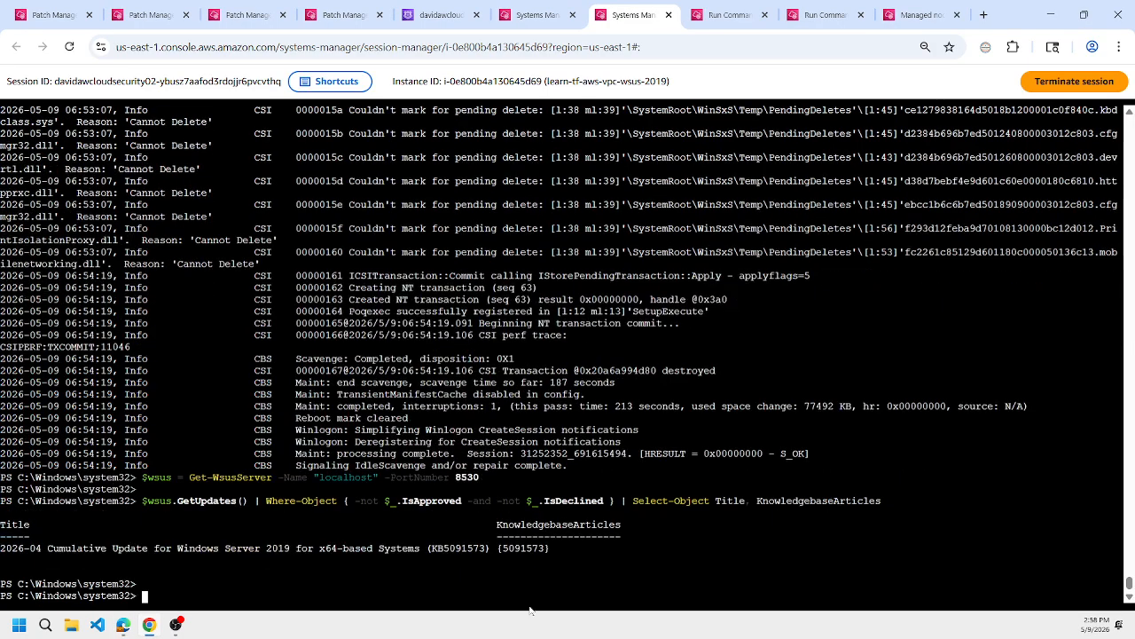
triple_click(526, 548)
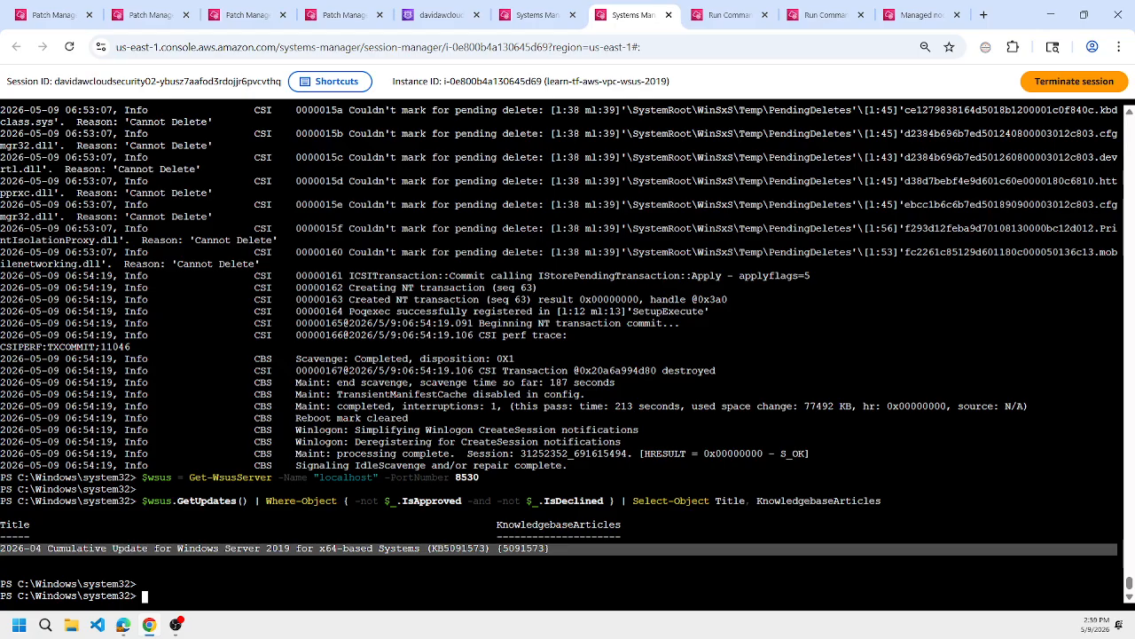
Copy the general update scan command from the README, run it in the WSUS server session, and compare the KB numbers in the listings.
mouse_move(123, 625)
left_click(115, 588)
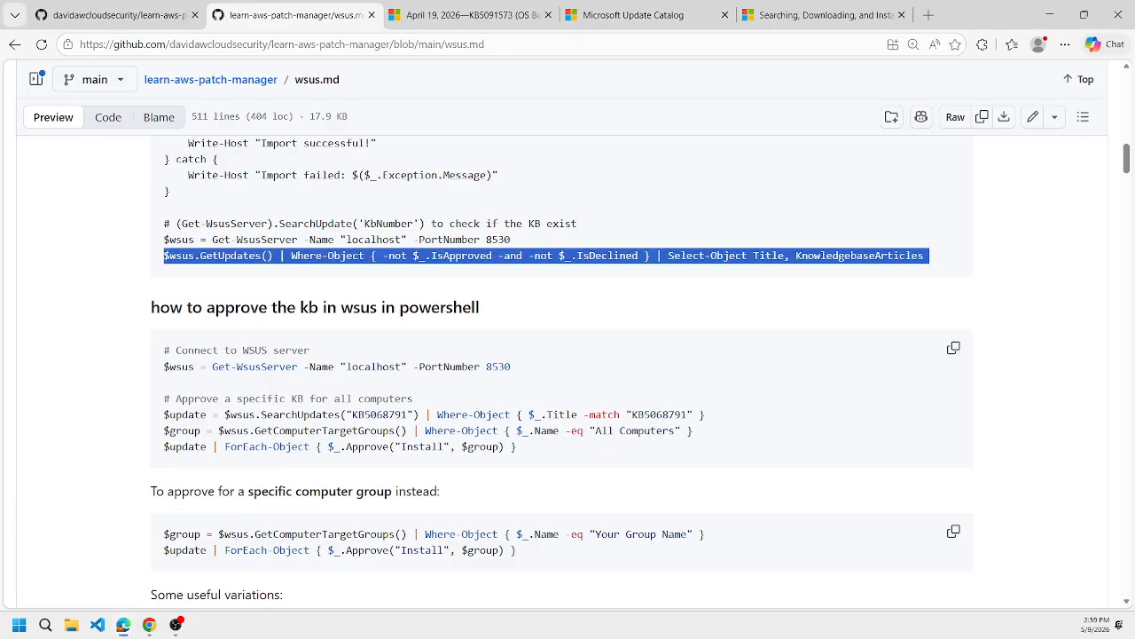
left_click(133, 15)
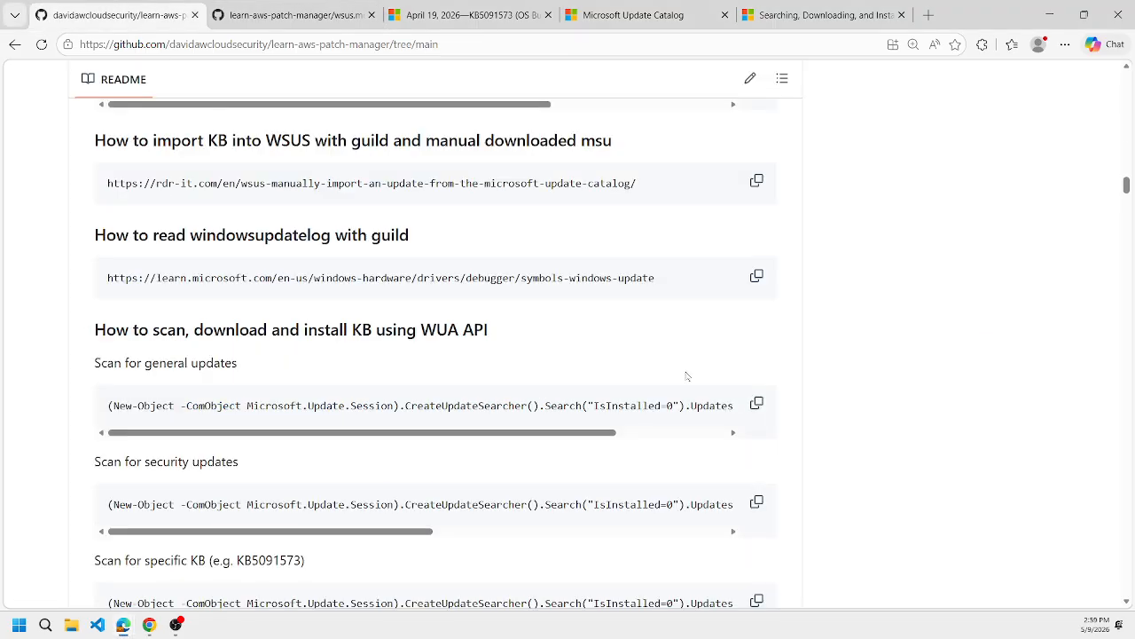
left_click(758, 407)
key("alt+Tab")
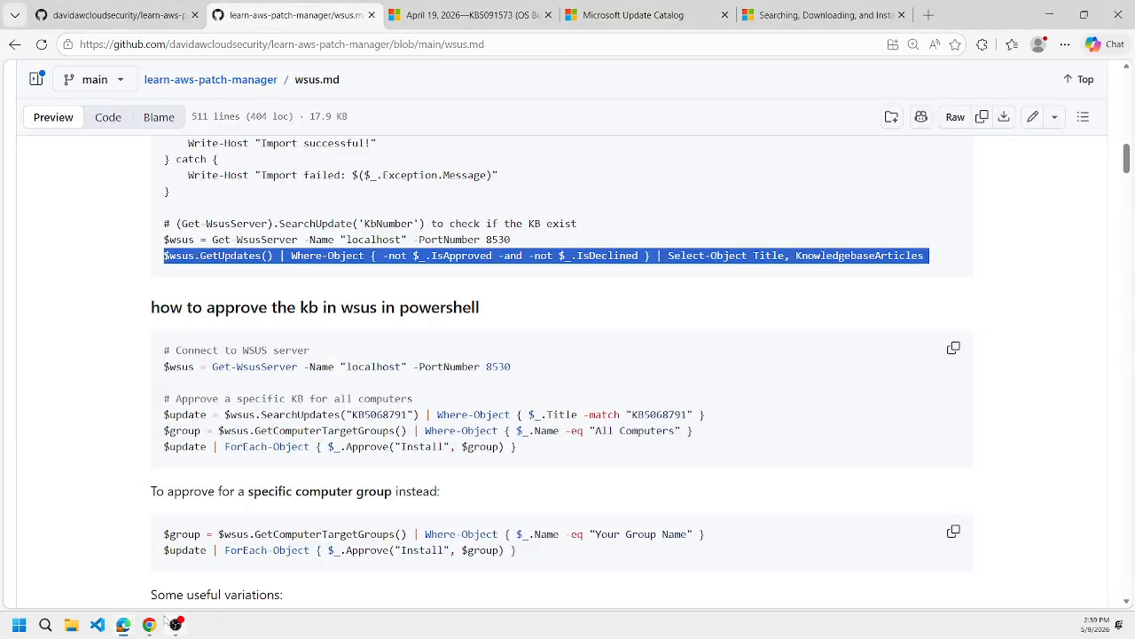
left_click(152, 627)
key("ctrl+v")
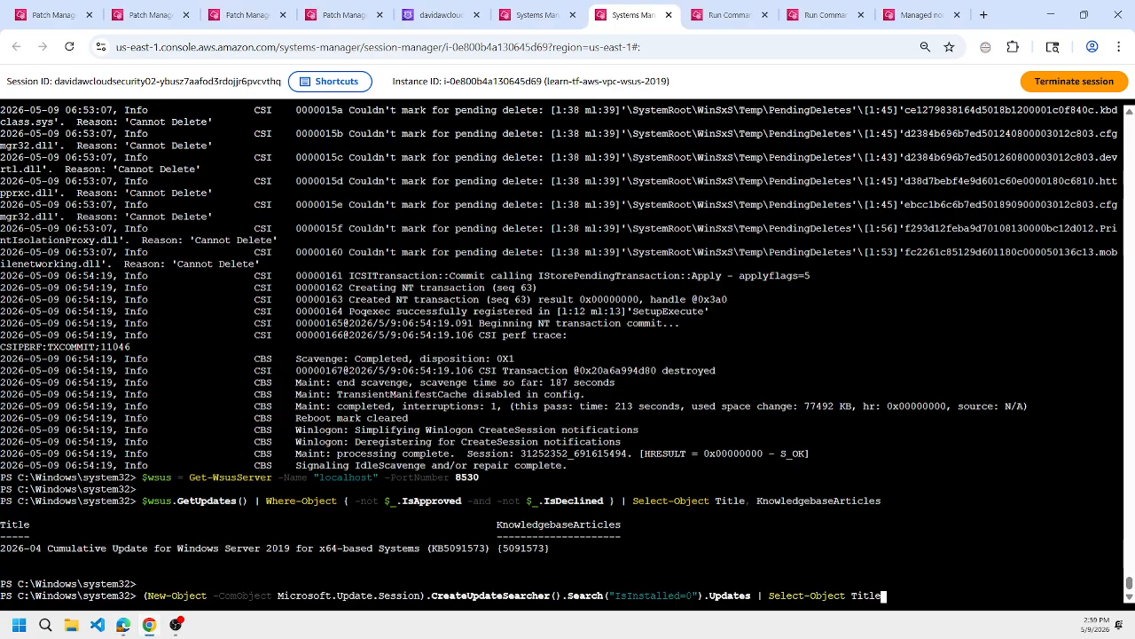
key("Return")
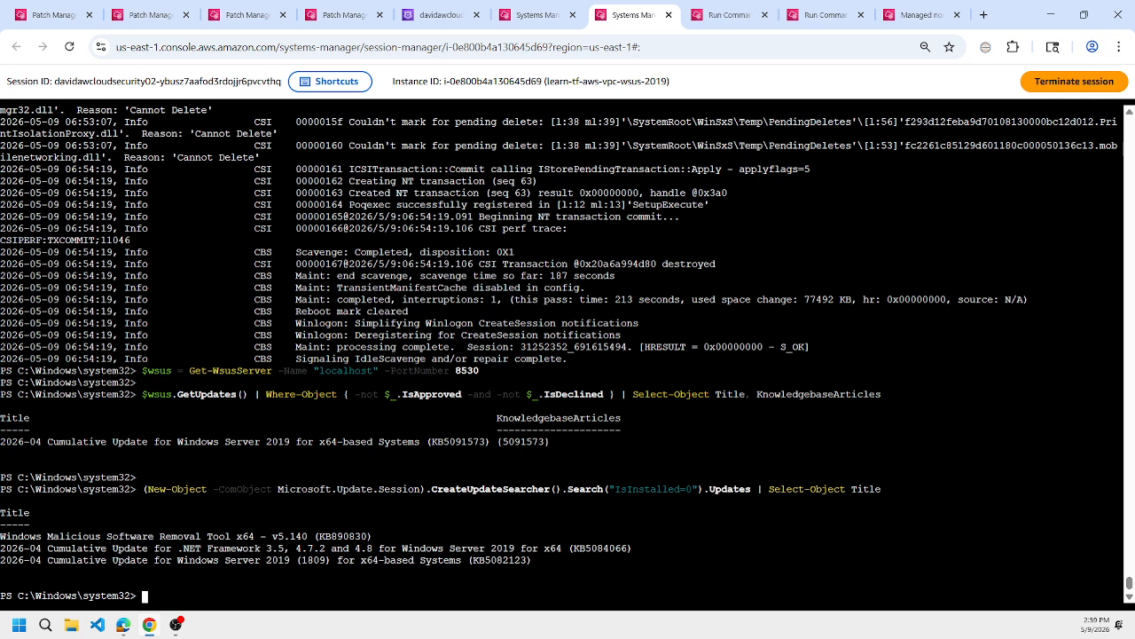
double_click(523, 441)
double_click(501, 561)
double_click(523, 442)
Copy the "Script to import list of cab" code block from wsus.md in the GitHub browser window.
left_click(151, 626)
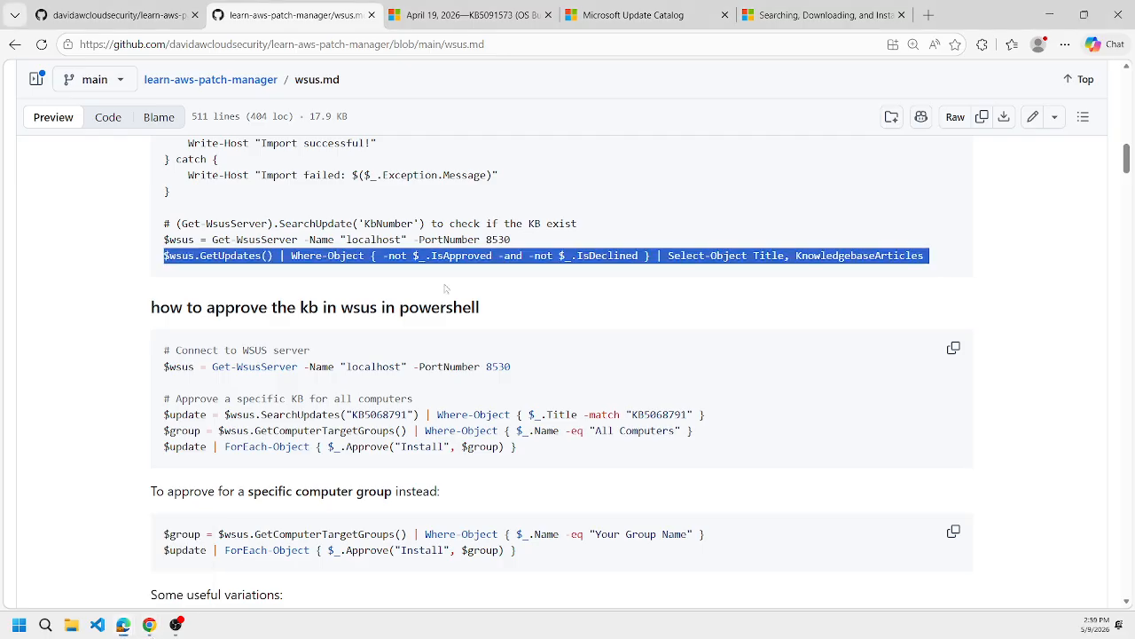
scroll(446, 288, "up", 15)
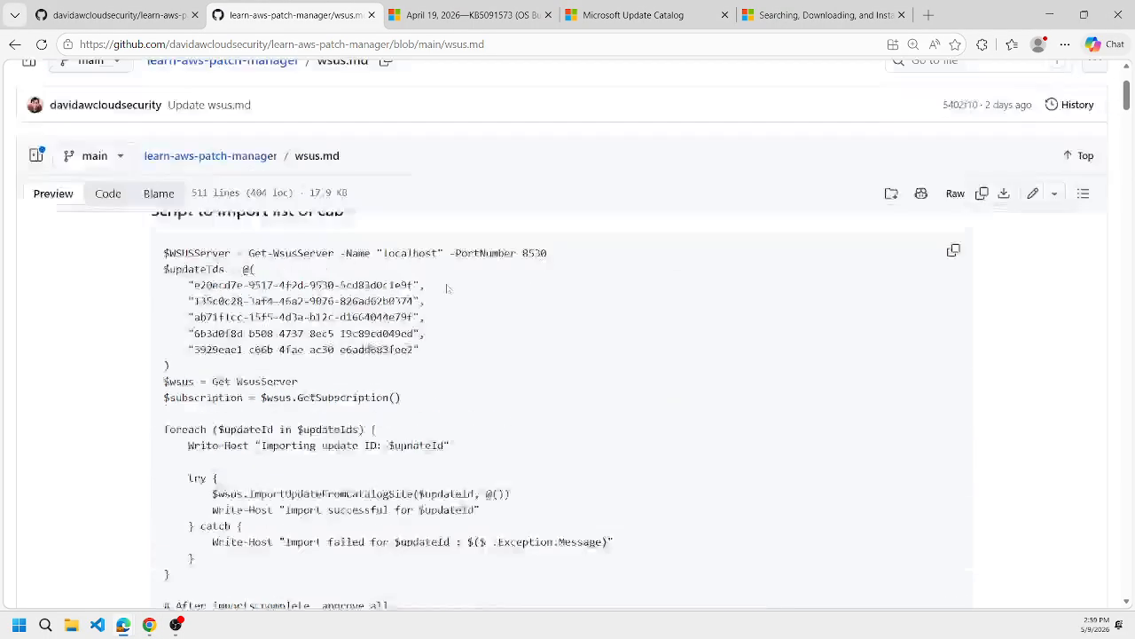
left_click(954, 325)
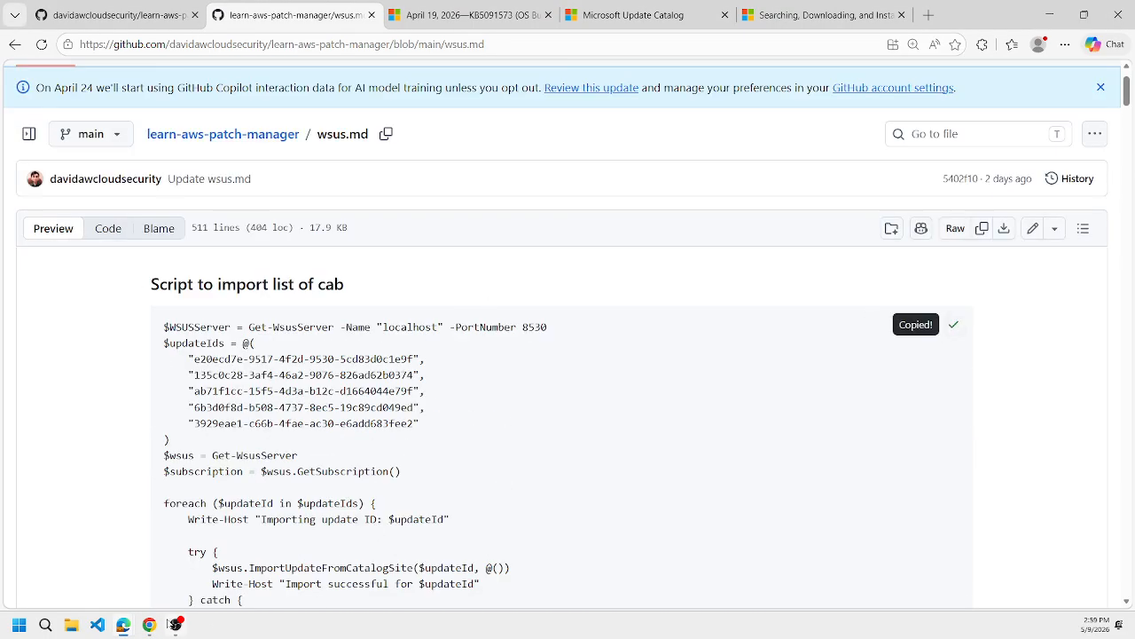
Close the Managed nodes tab and create a copy of the 06:55:18 AWS-RunPowerShellScript command from the Run Command history.
left_click(151, 626)
left_click(800, 10)
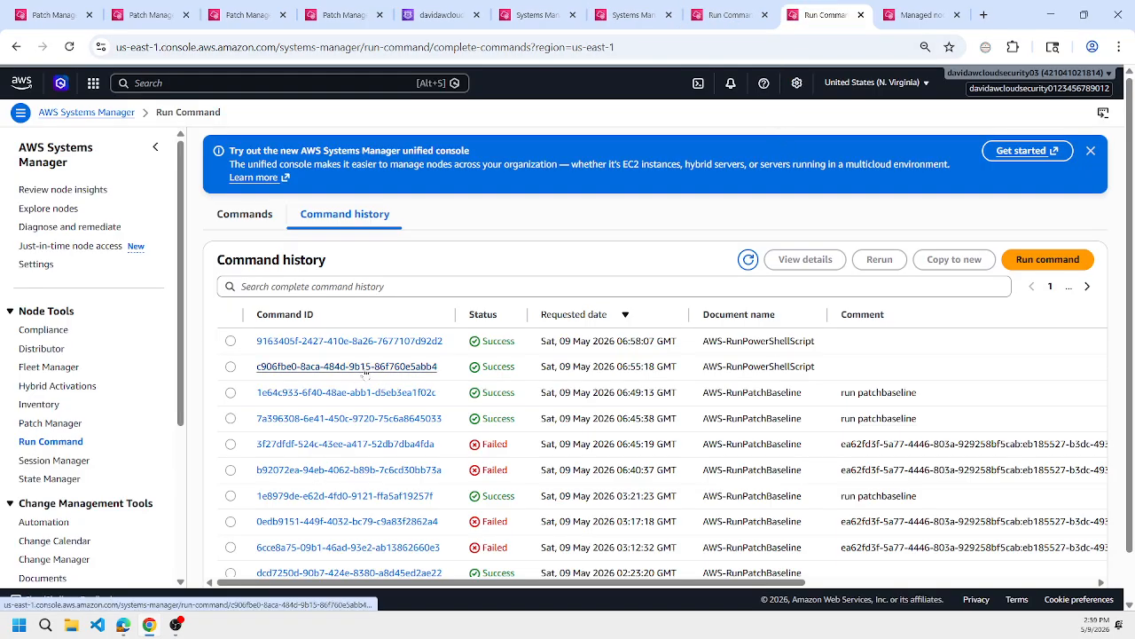
left_click(957, 14)
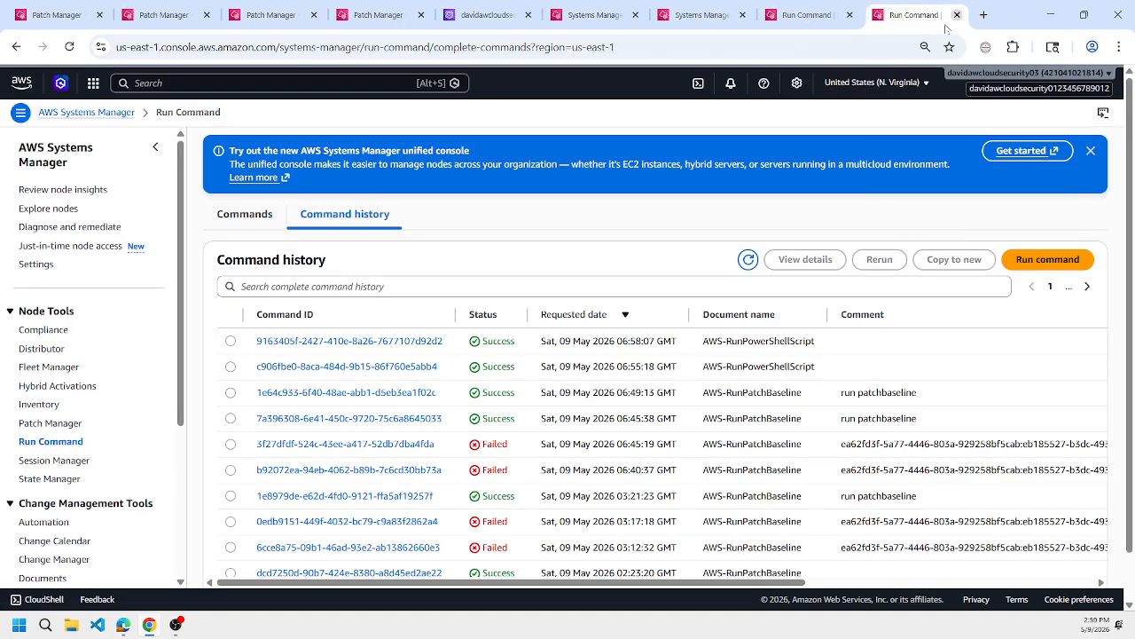
left_click(382, 367)
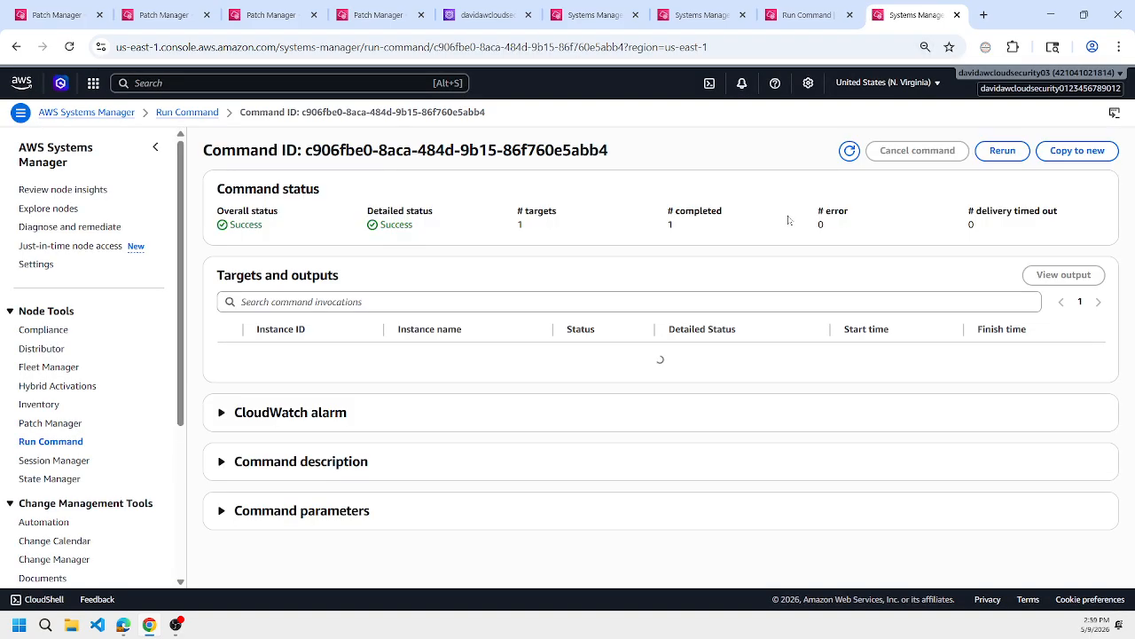
left_click(1078, 152)
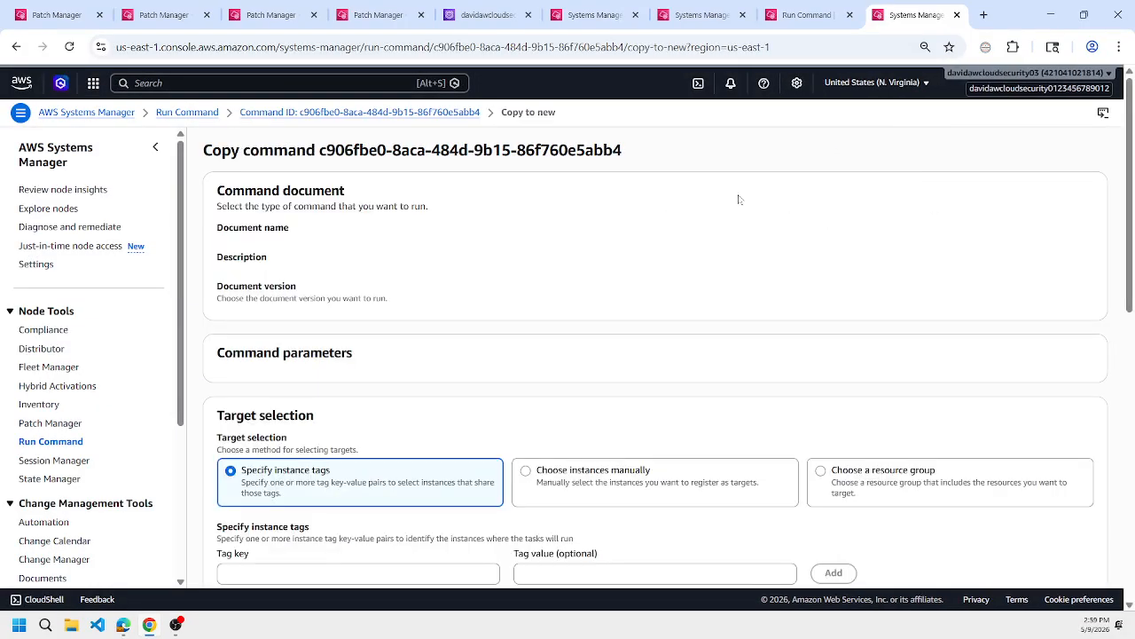
Replace the whole script in the copied command with the copied script that imports the list of update IDs.
scroll(739, 199, "down", 1)
scroll(739, 198, "down", 3)
left_click(652, 258)
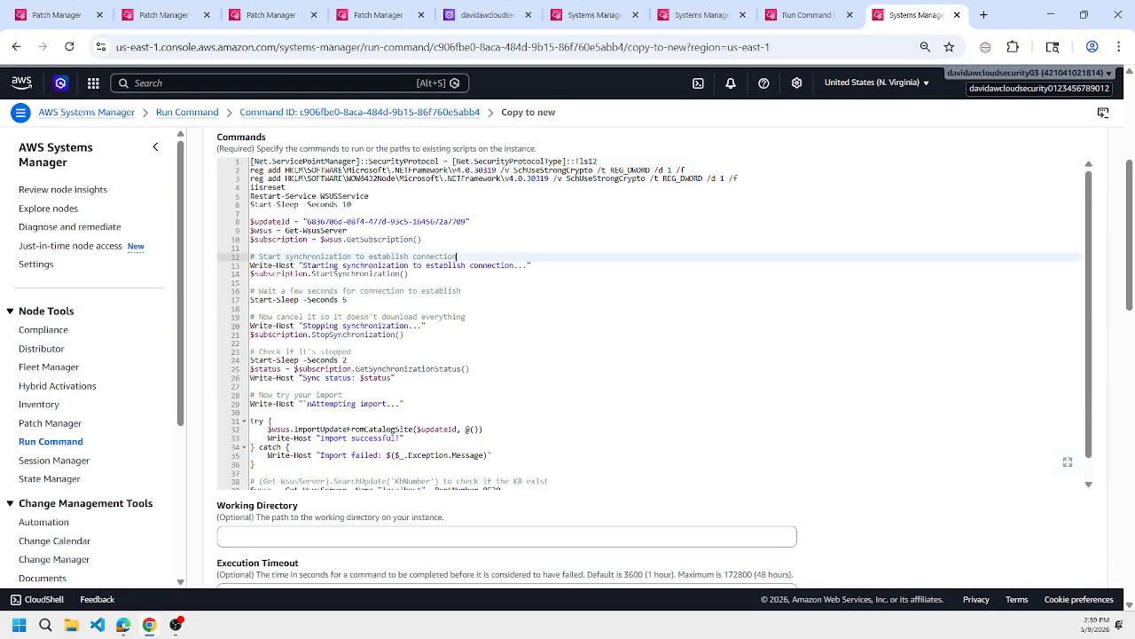
key("ctrl+a")
key("ctrl+v")
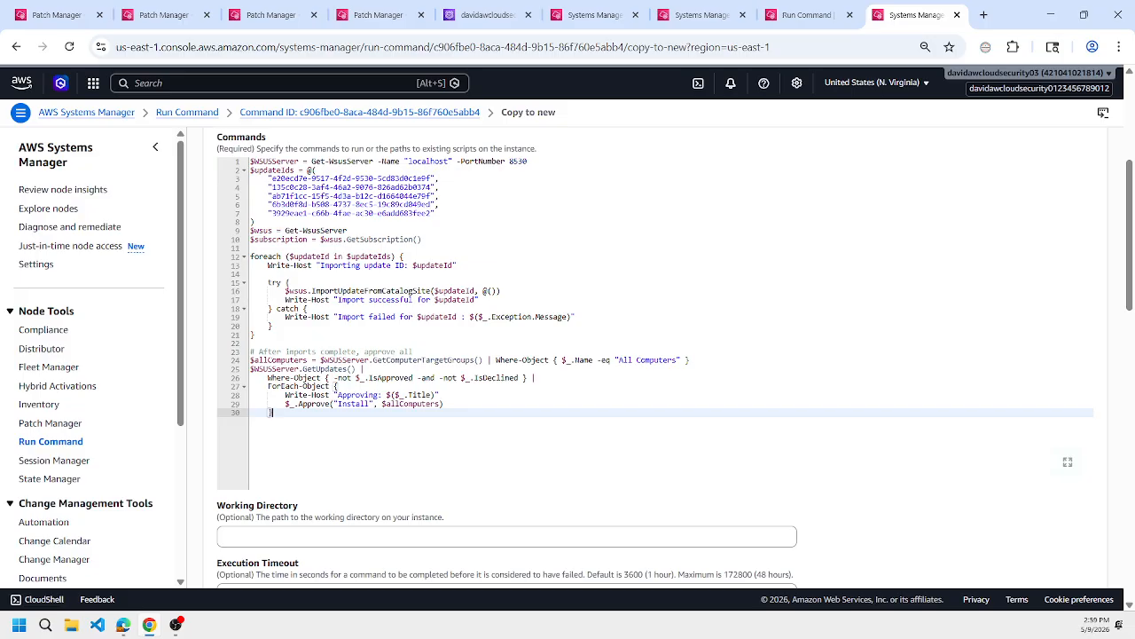
Check that learn-tf-aws-vpc-wsus-2019 is the selected target instance and run the command.
scroll(654, 259, "down", 9)
scroll(654, 259, "up", 3)
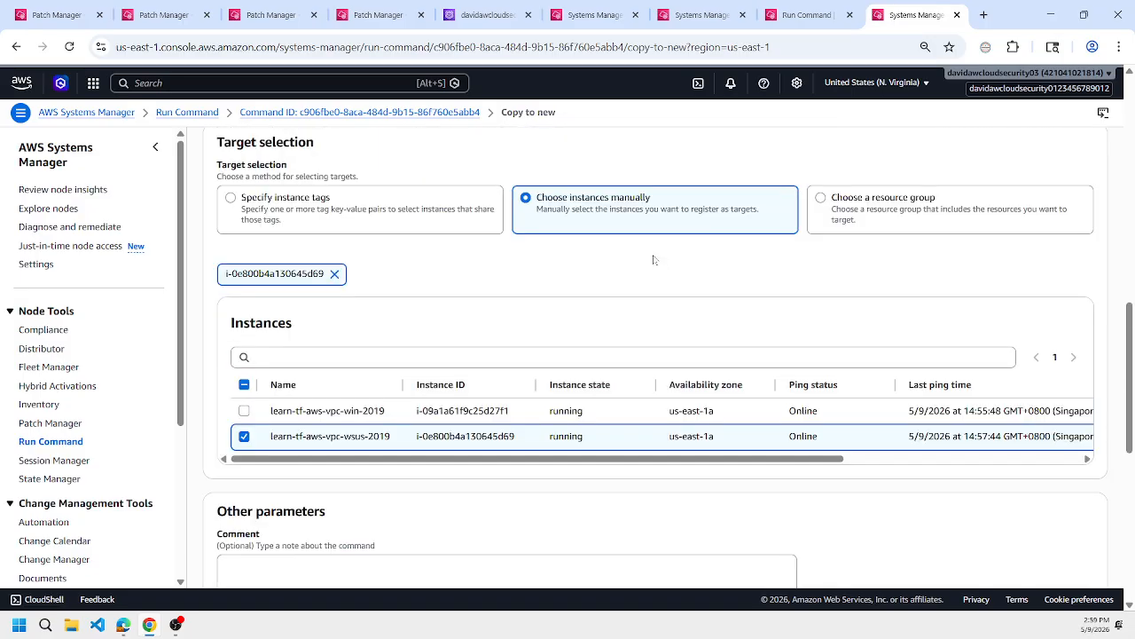
left_click_drag(344, 437, 378, 436)
scroll(740, 411, "down", 7)
left_click(1082, 551)
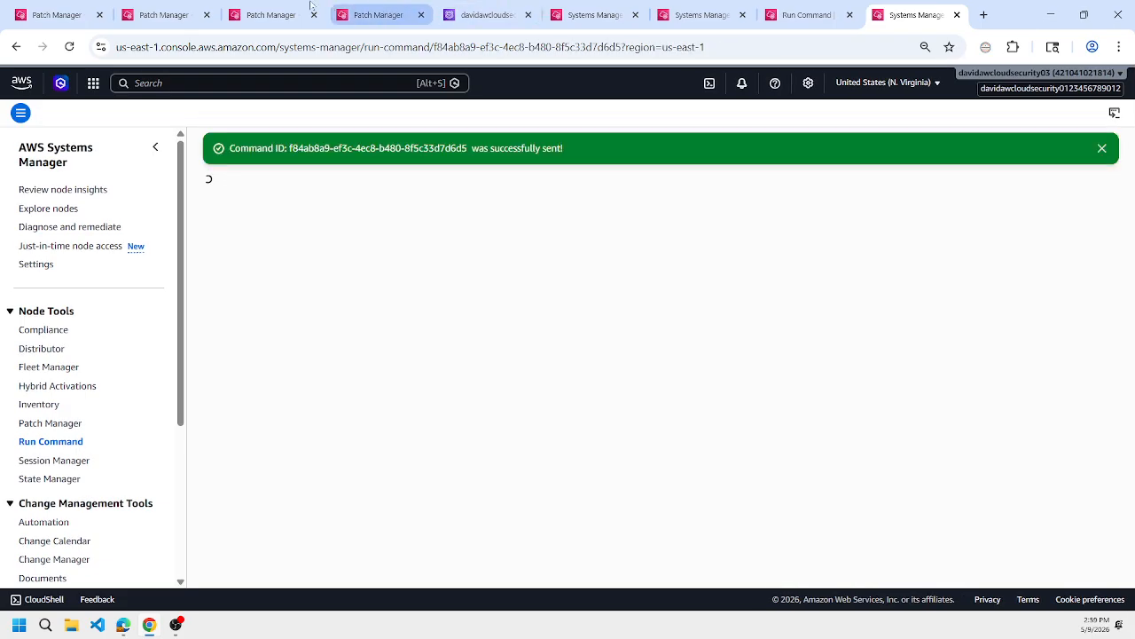
Review the missing patches of the WSUS instance and the compliance reporting for both nodes in Patch Manager.
left_click(378, 15)
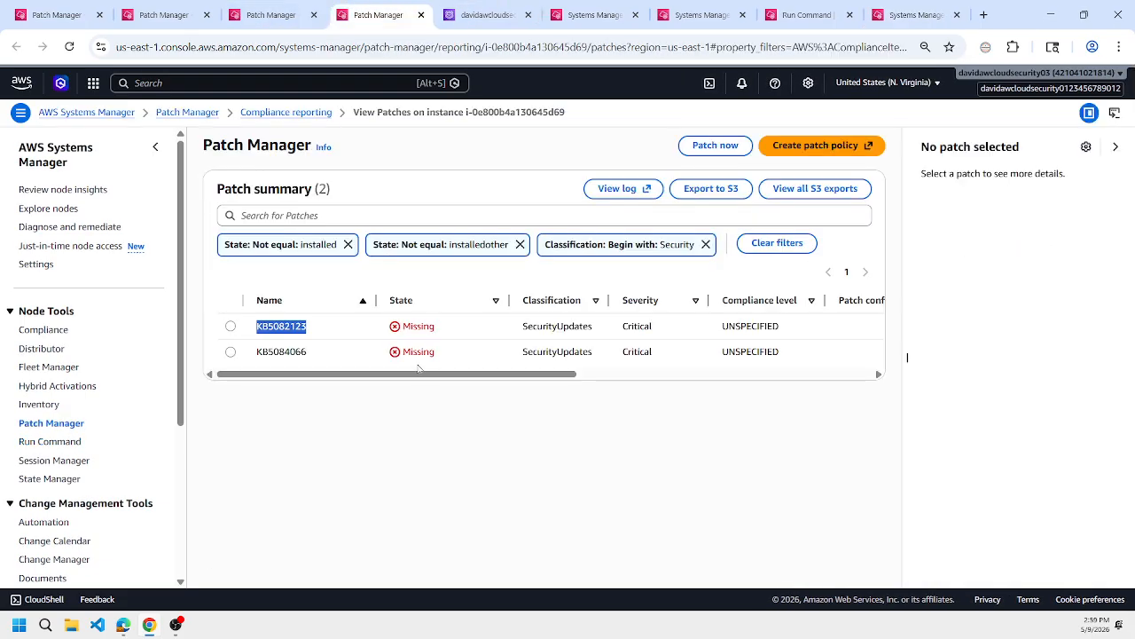
left_click(282, 16)
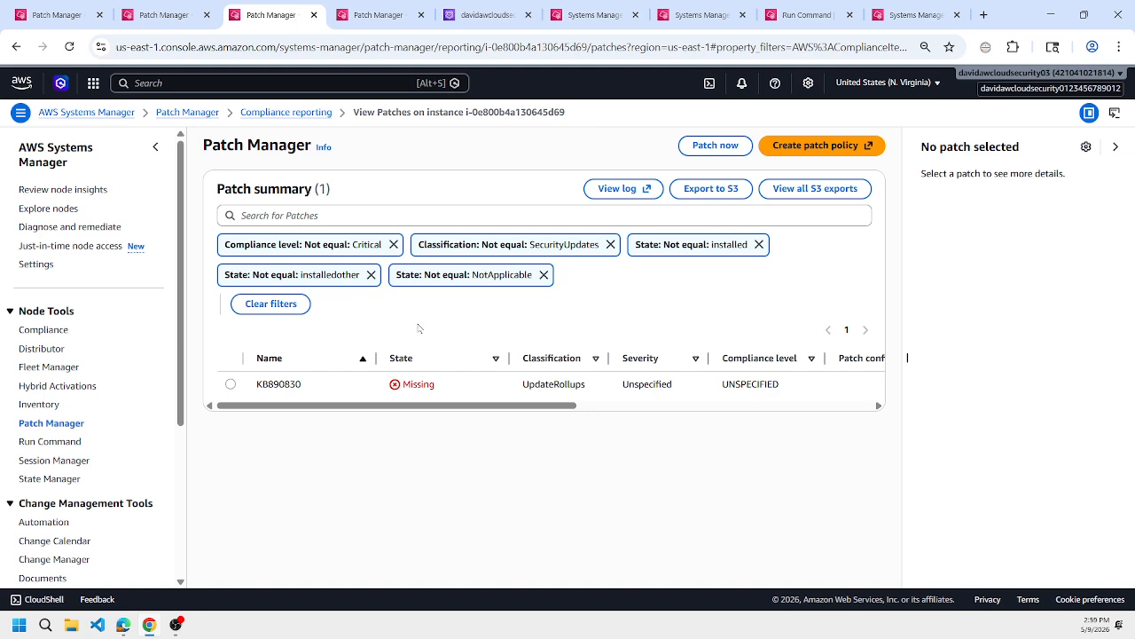
left_click(164, 16)
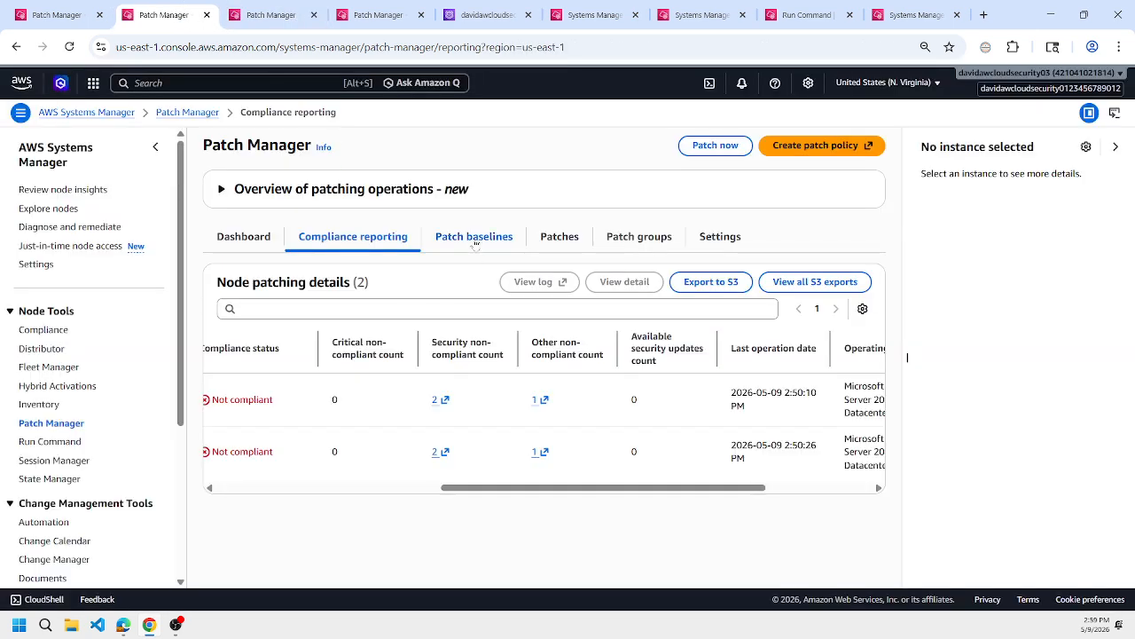
left_click(475, 238)
left_click(380, 241)
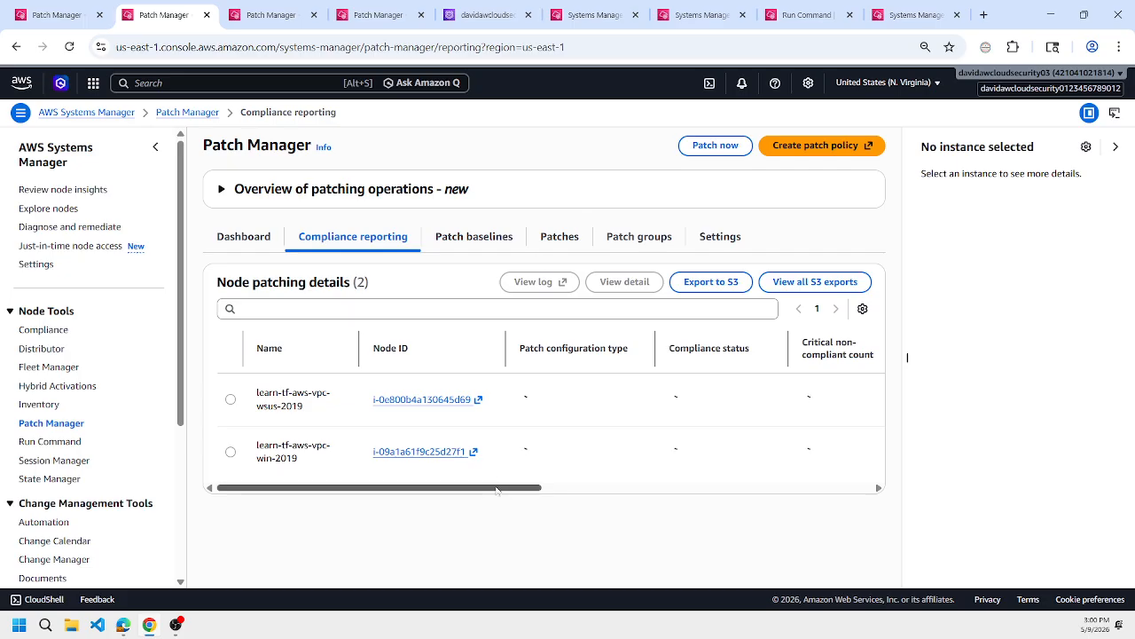
left_click_drag(495, 494, 639, 486)
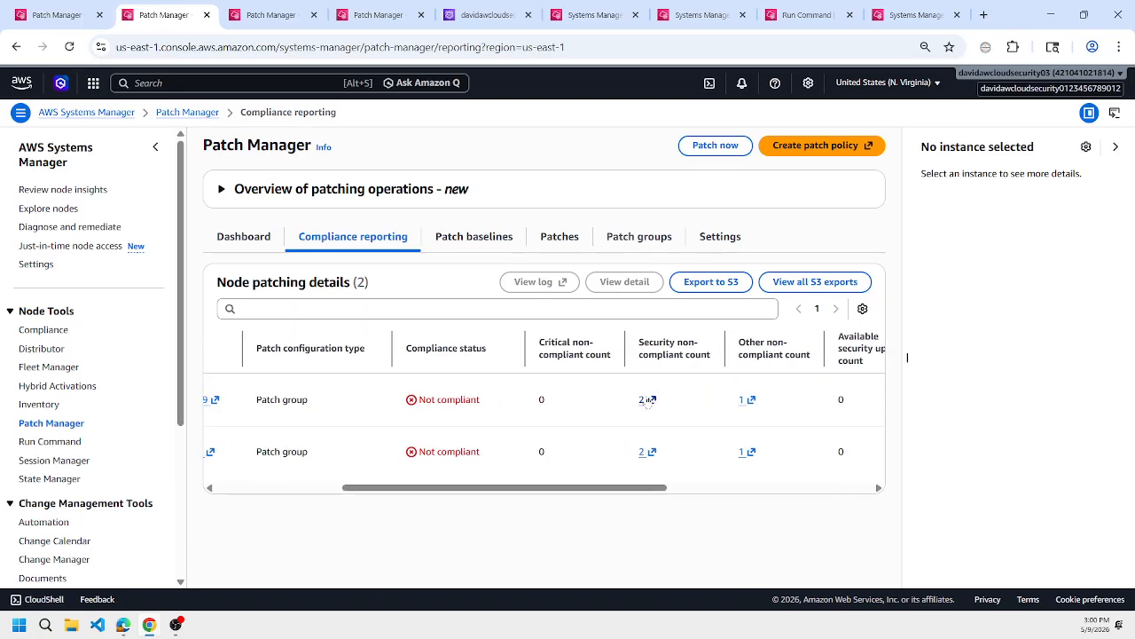
left_click(310, 14)
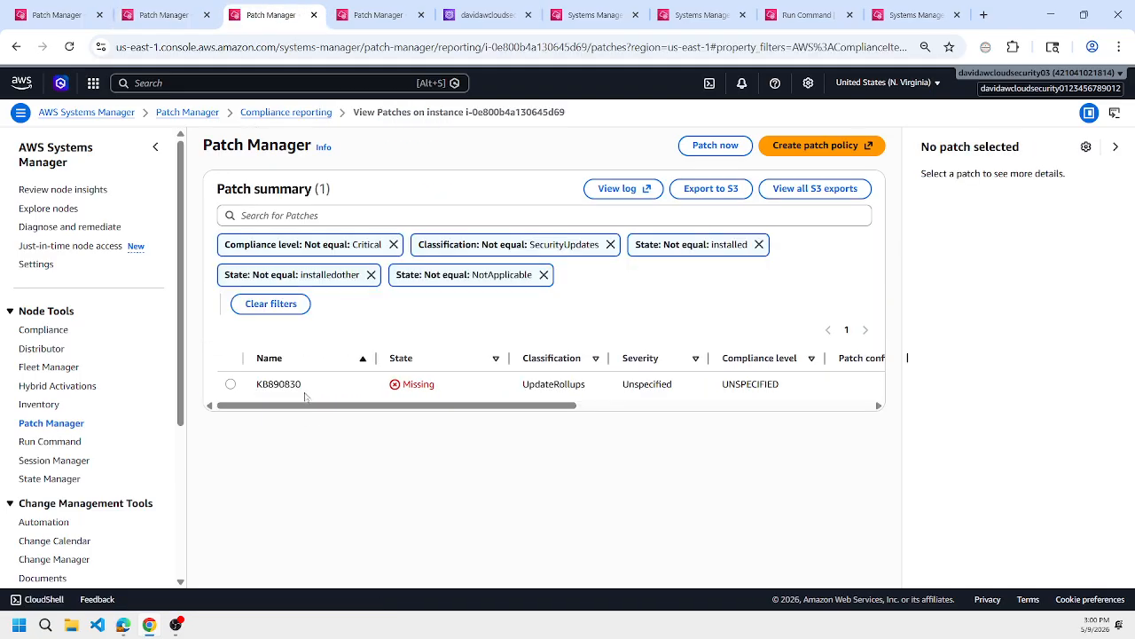
left_click(395, 14)
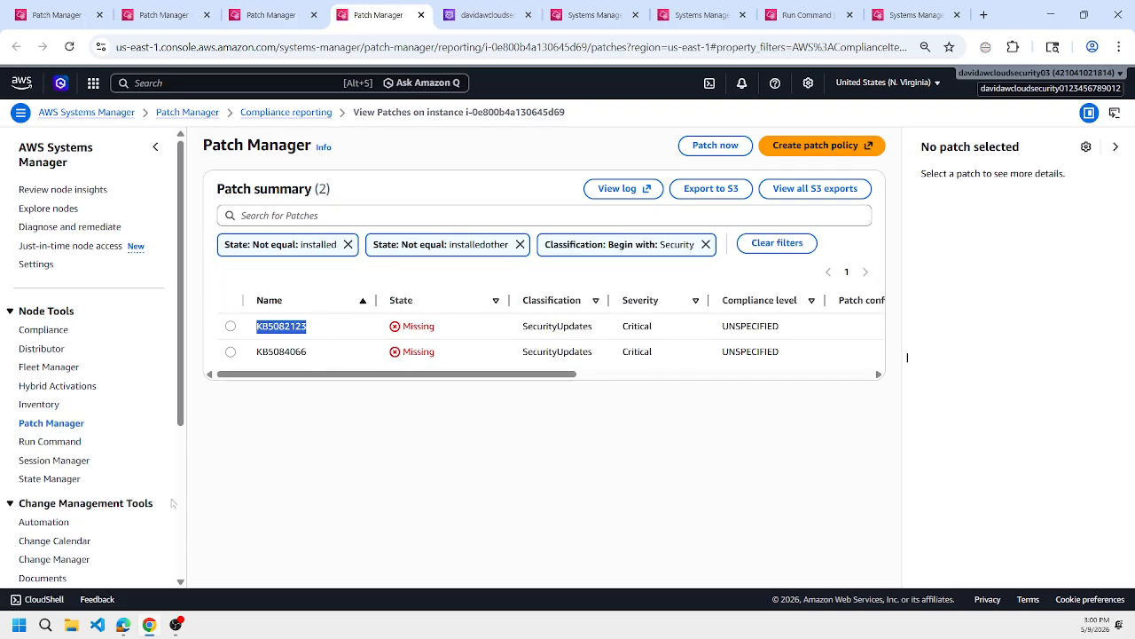
Look at the KB5091573 support page in the other browser and return to the Patch Manager summary.
mouse_move(122, 625)
left_click(62, 568)
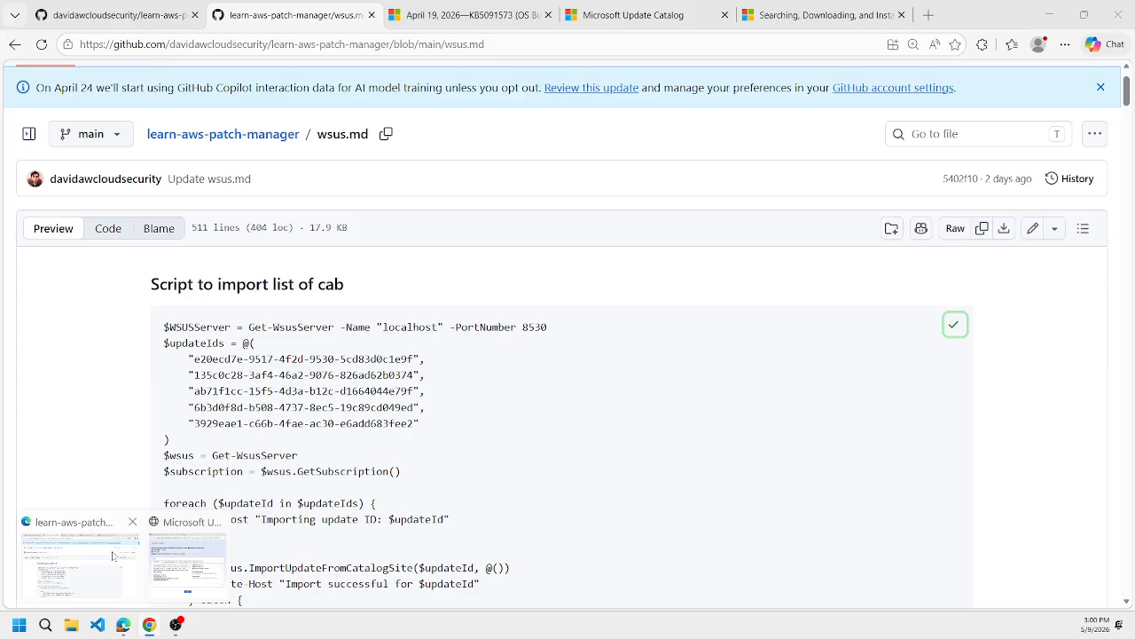
left_click(470, 15)
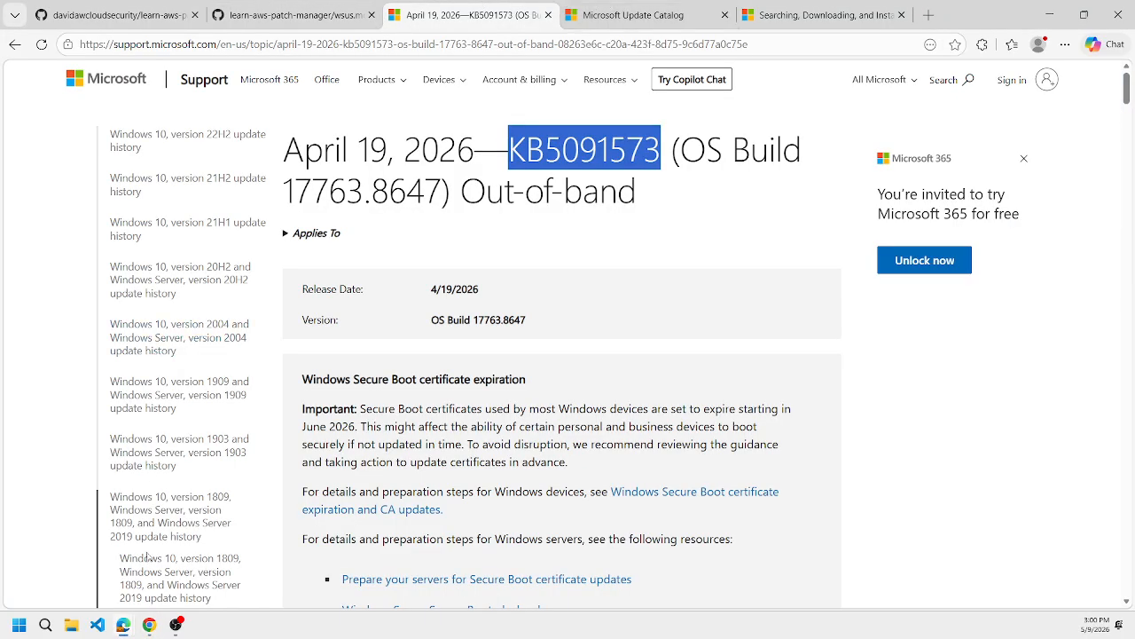
left_click(149, 625)
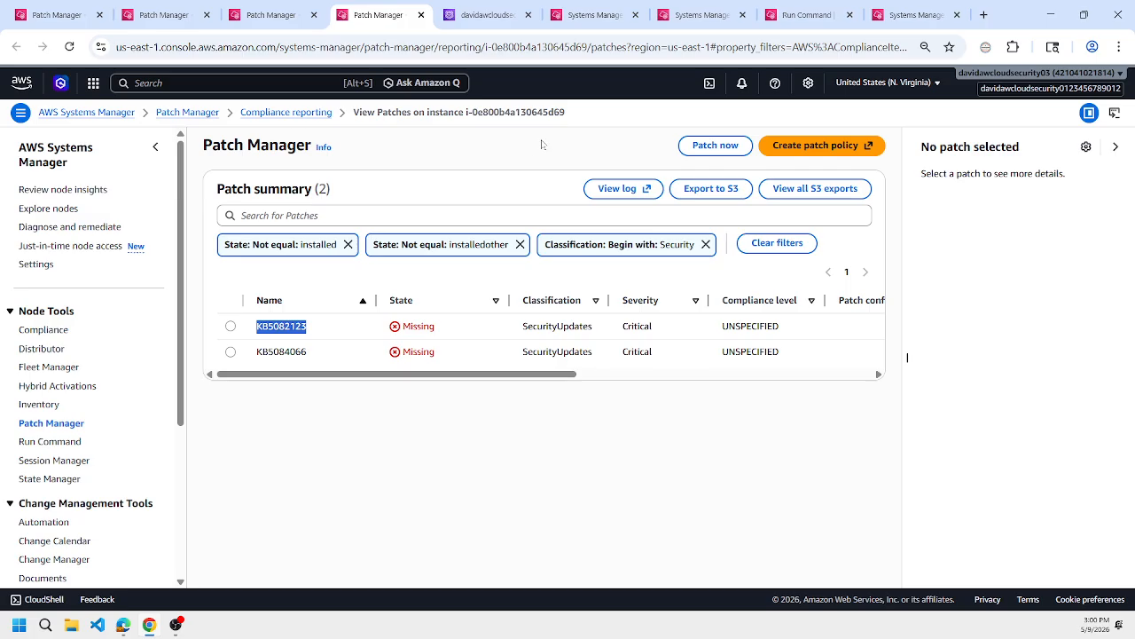
Rerun the $wsus.GetUpdates() query for updates neither approved nor declined in the WSUS server session.
left_click(699, 9)
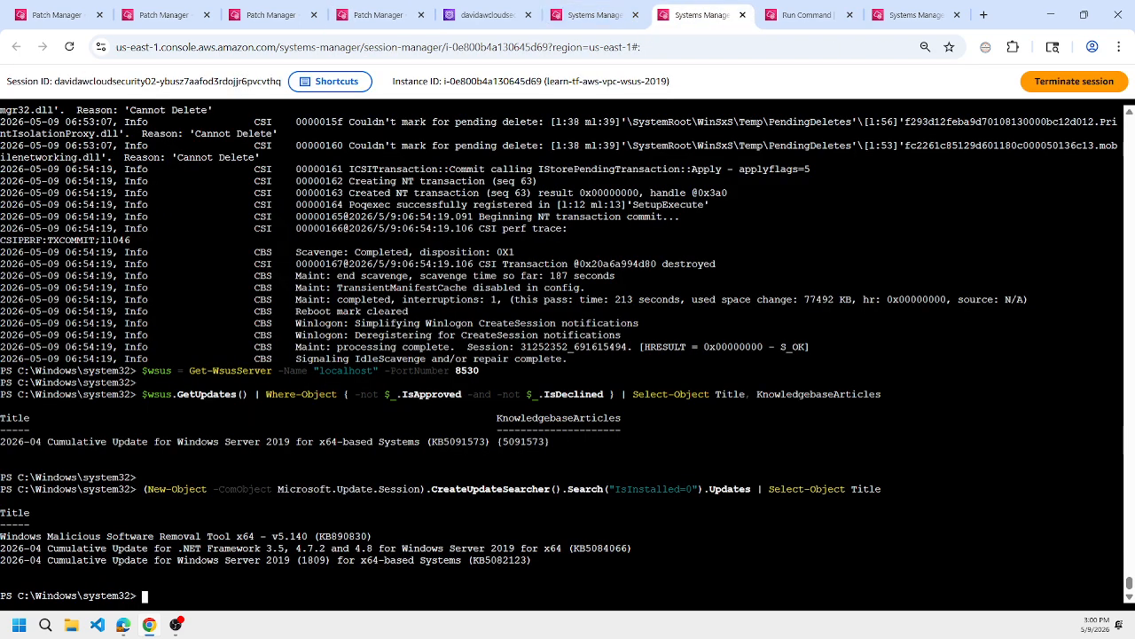
key("Up")
key("Up")
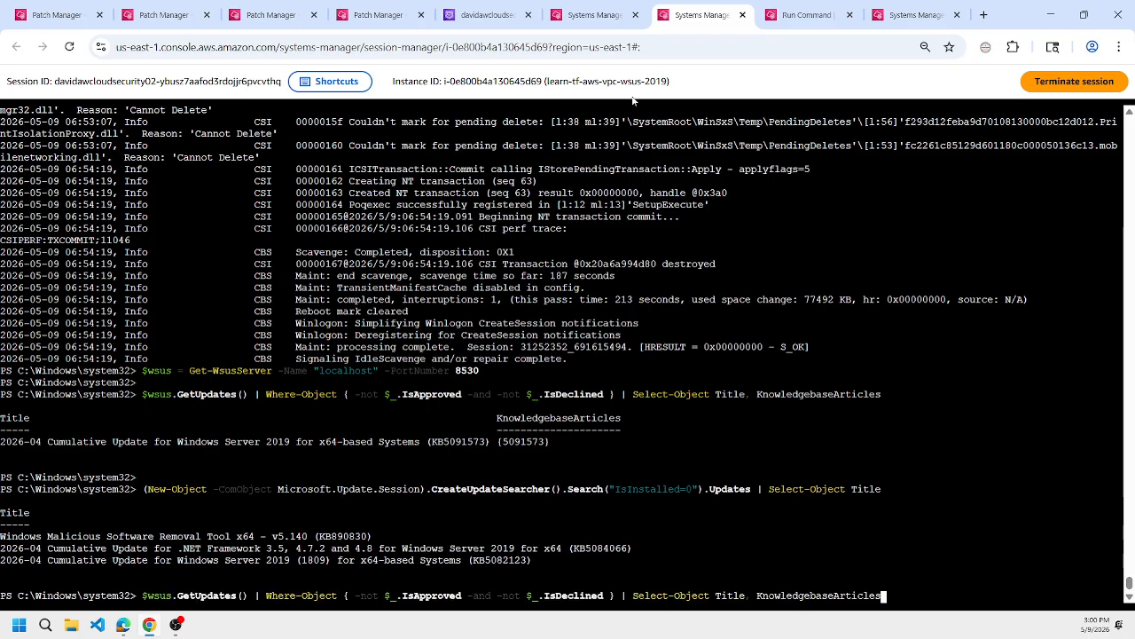
triple_click(631, 82)
left_click(630, 267)
key("Return")
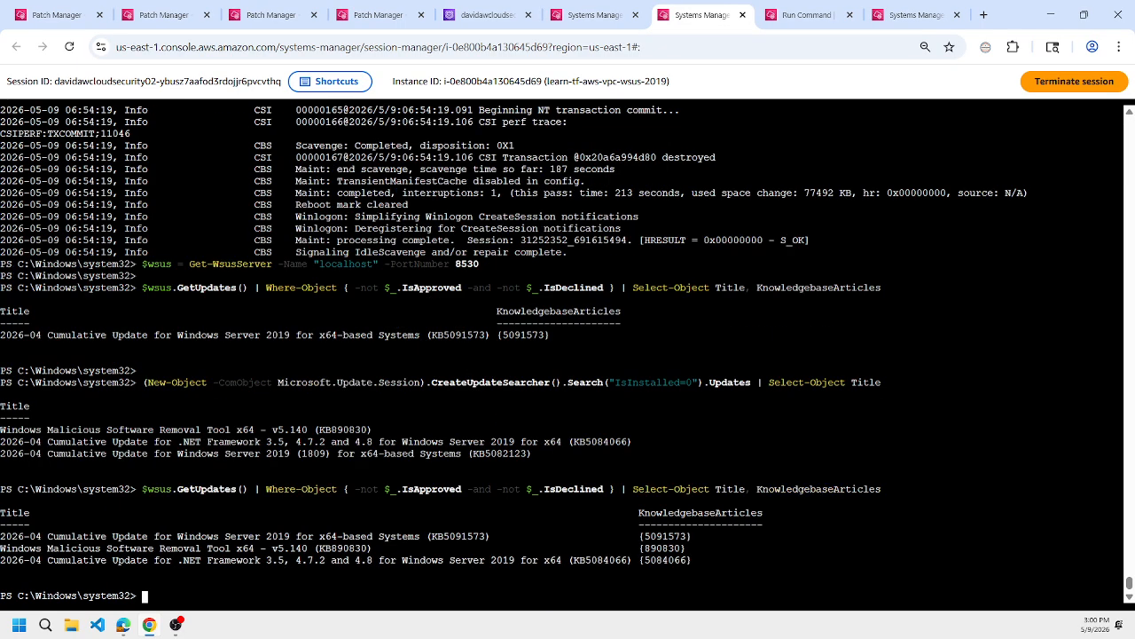
Refresh the status of the WSUS client configuration command and read through its command parameters.
left_click(807, 12)
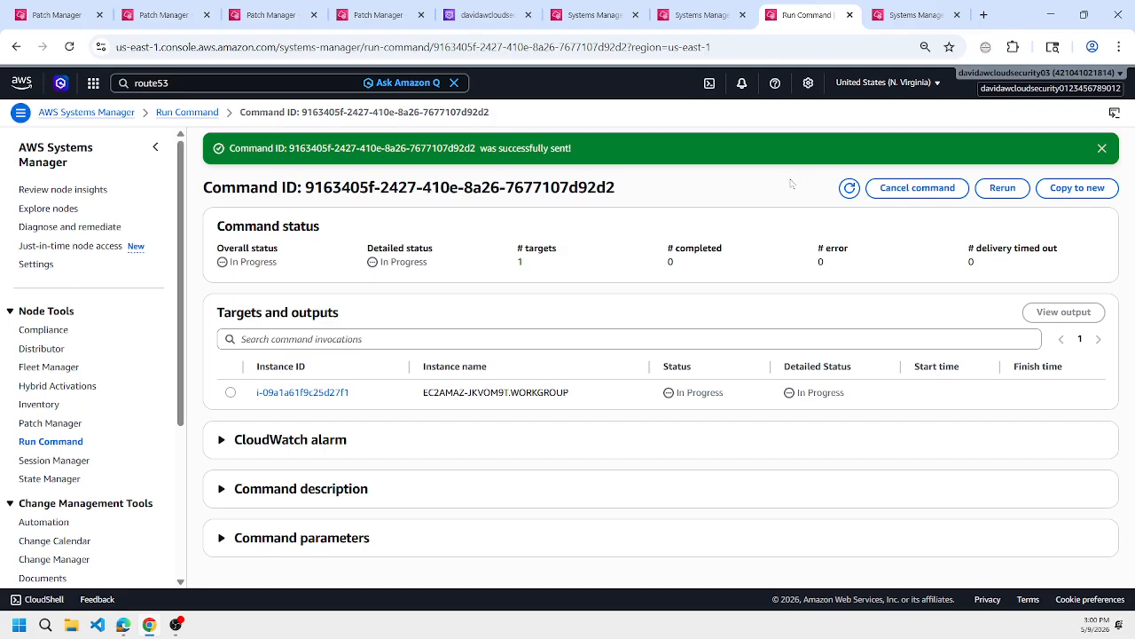
left_click(849, 187)
left_click(477, 536)
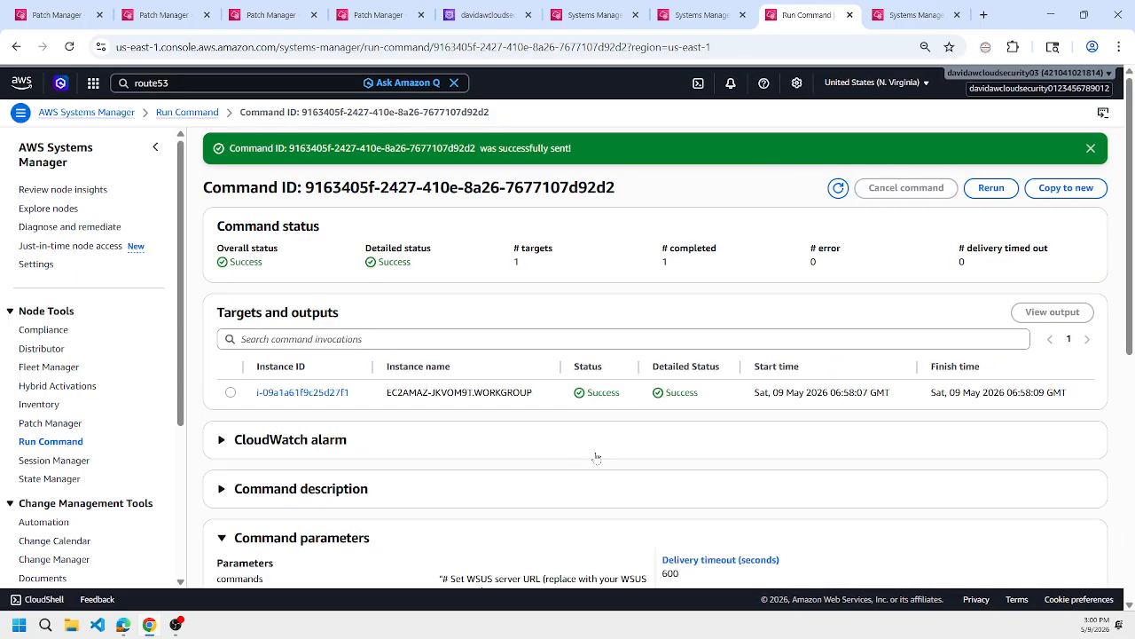
scroll(597, 458, "down", 3)
scroll(599, 455, "down", 3)
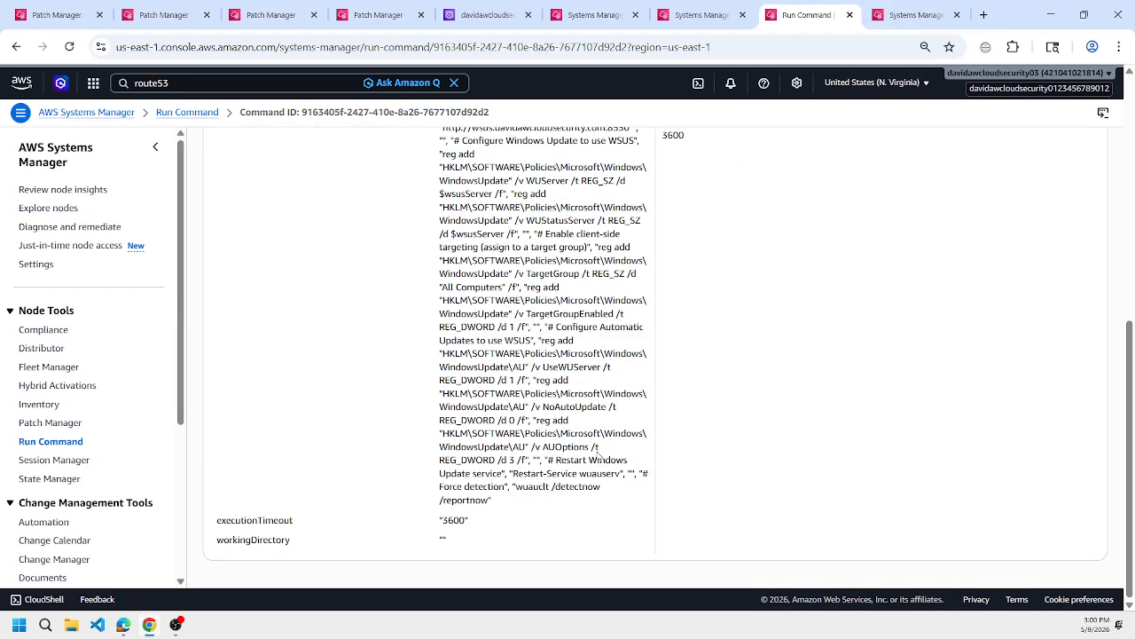
scroll(599, 399, "up", 5)
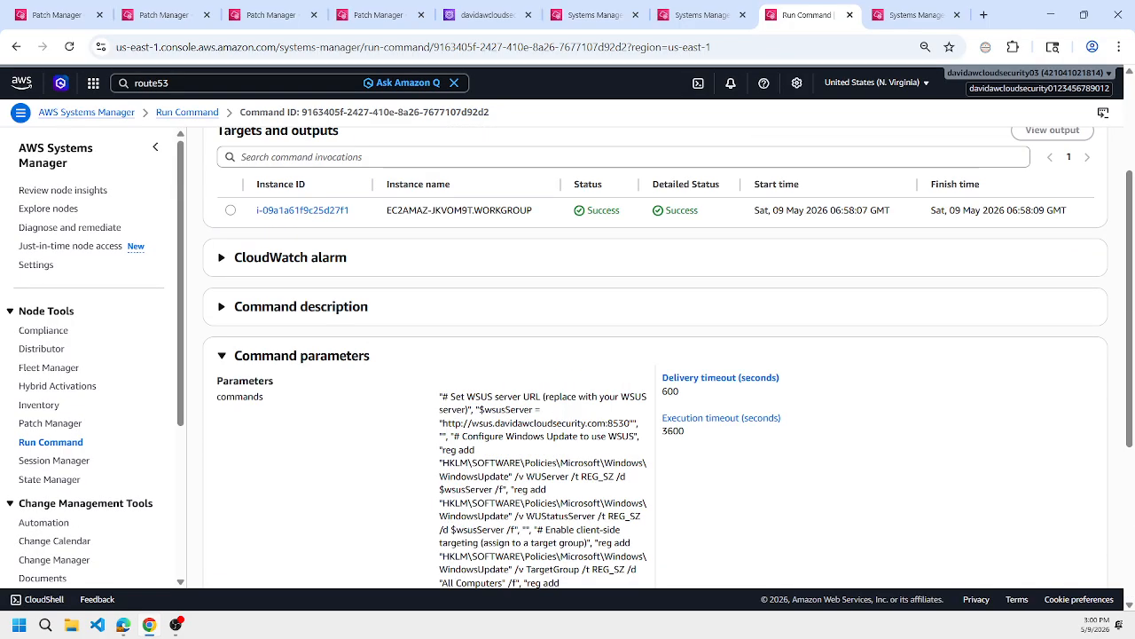
Return to the WSUS server session and repeat the last $wsus.GetUpdates() query to check the imported updates again.
left_click(701, 15)
key("Up")
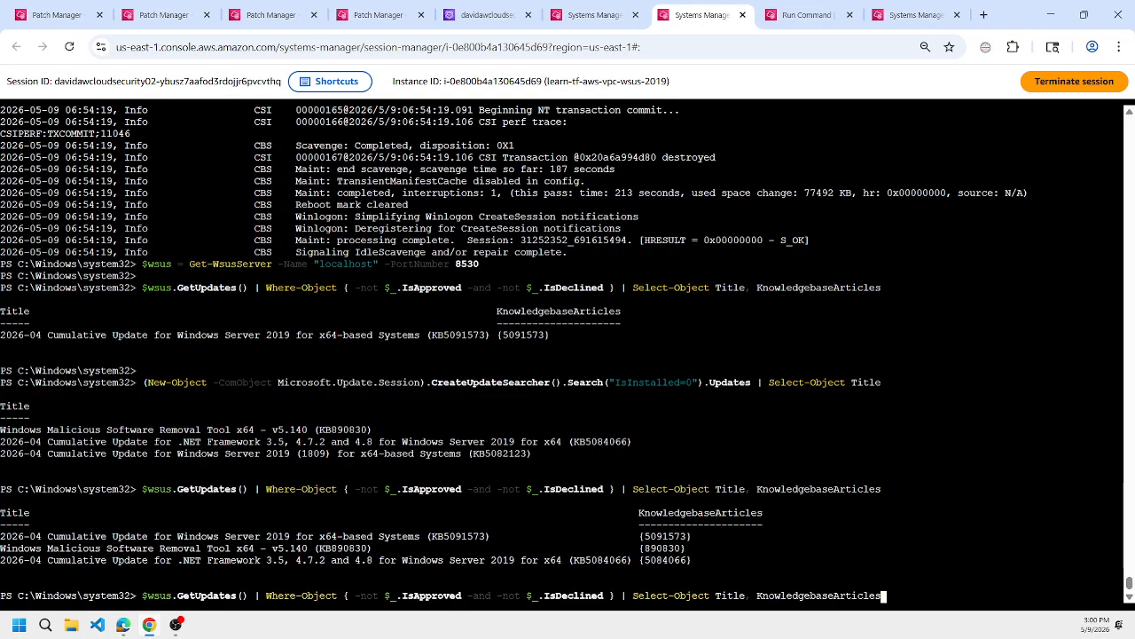
key("Return")
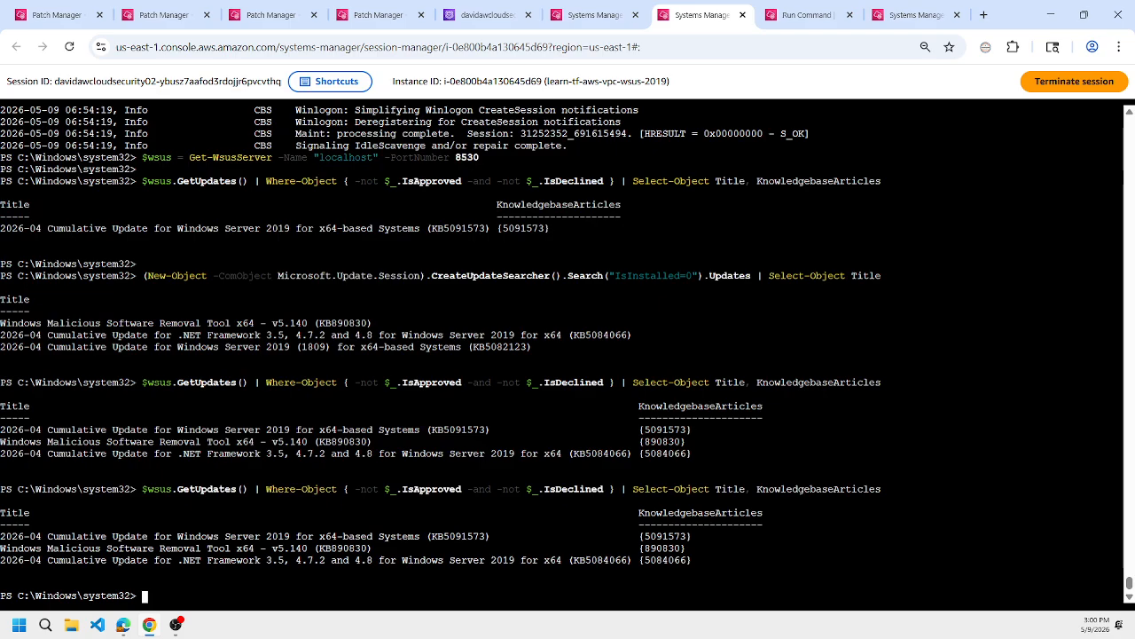
Repeat the $wsus.GetUpdates() query for updates neither approved nor declined and compare its output with the Windows 2019 client's missing-updates list.
key("Up")
key("Return")
key("Up")
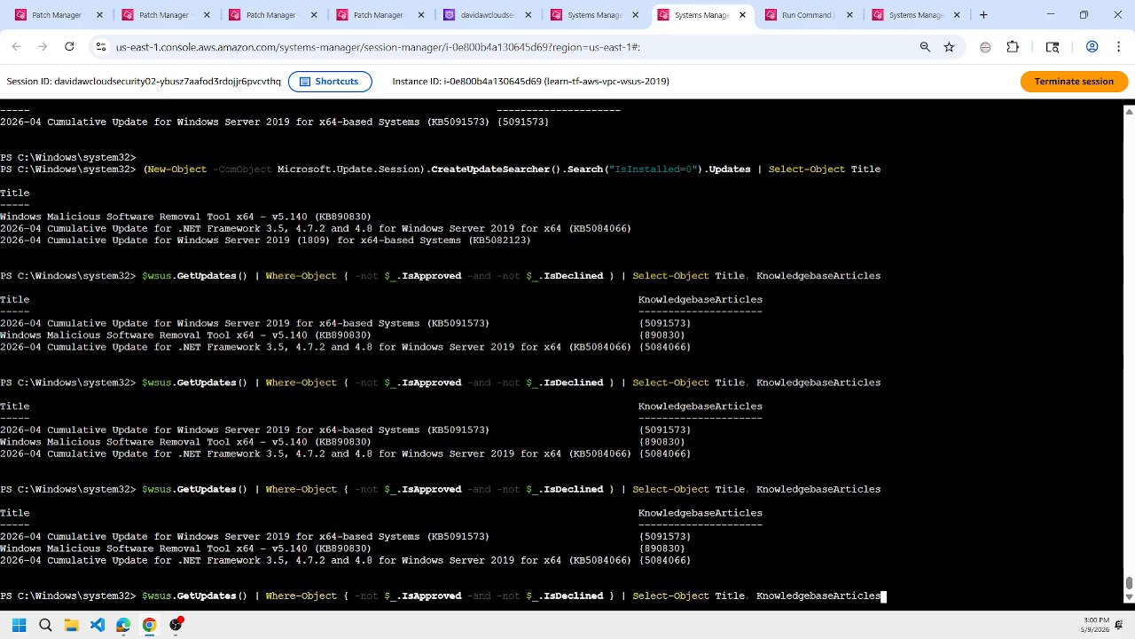
key("Return")
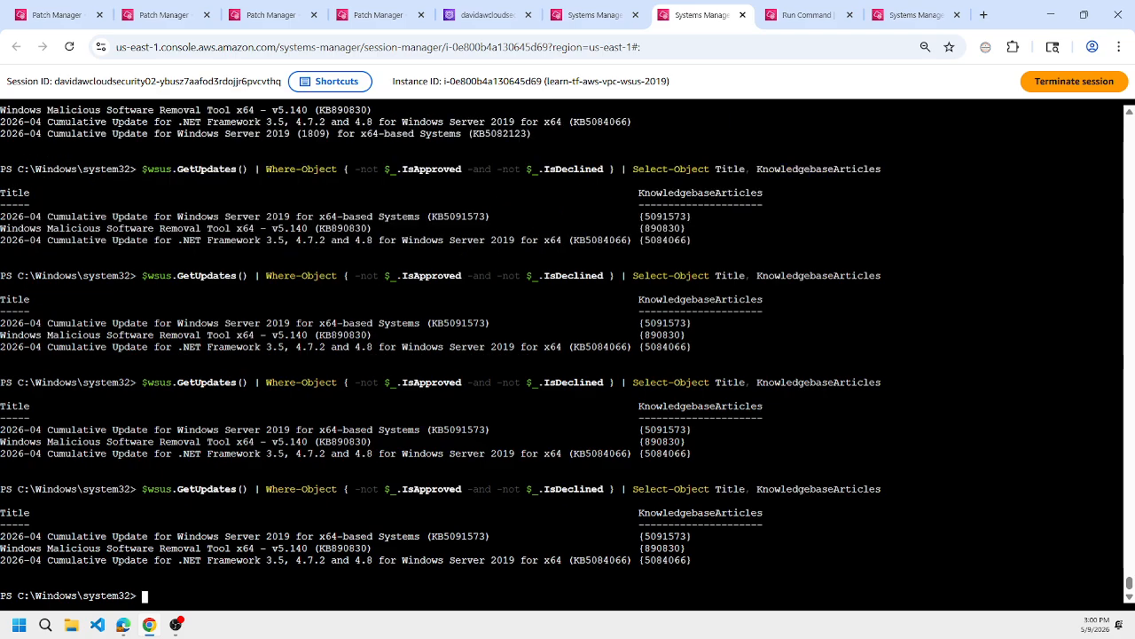
left_click(590, 6)
key("ctrl+c")
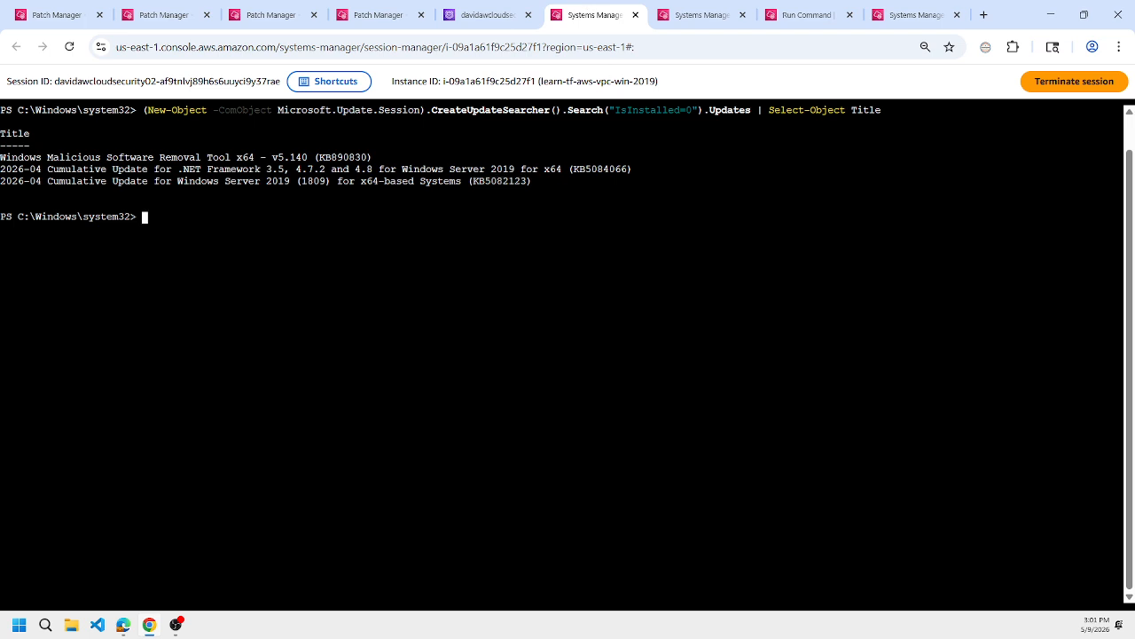
Run the $wsus.GetUpdates() query once more in the WSUS server session and highlight KB5084066 in its output.
left_click(678, 7)
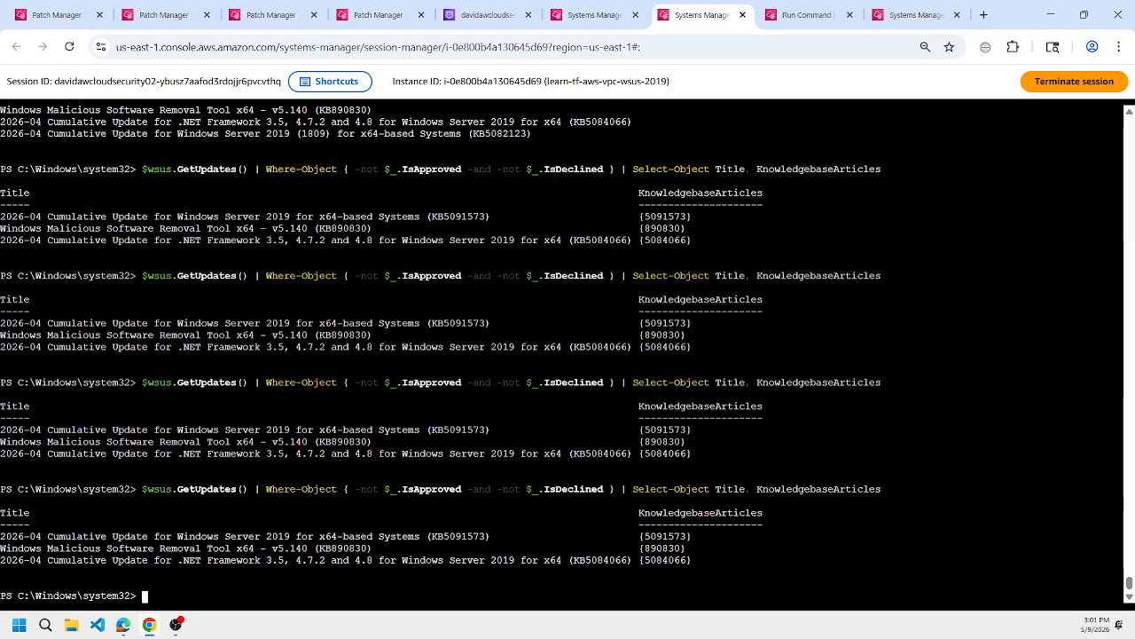
key("Up")
key("Return")
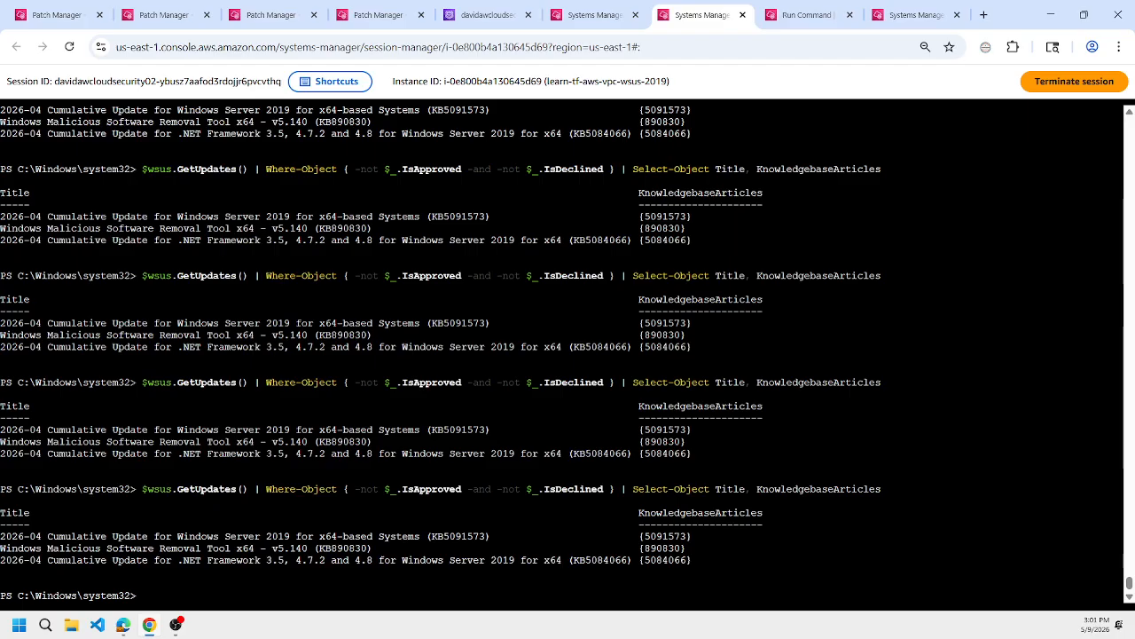
double_click(601, 561)
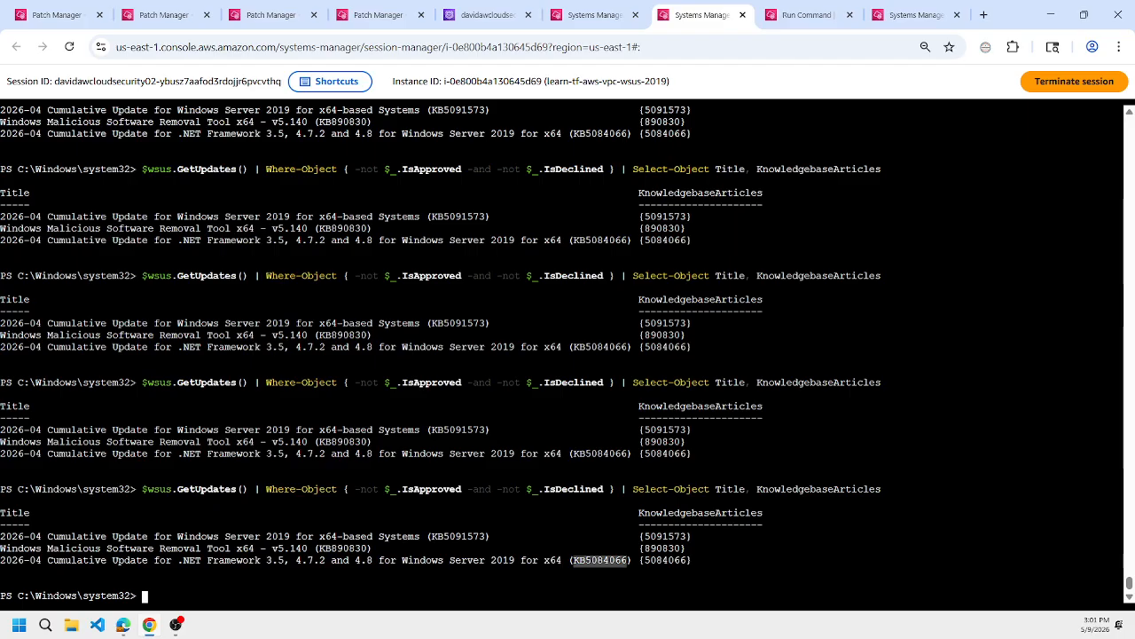
Reconnect $wsus with Get-WsusServer -Name "localhost" -PortNumber 8530 and rerun the query for updates neither approved nor declined.
key("Up")
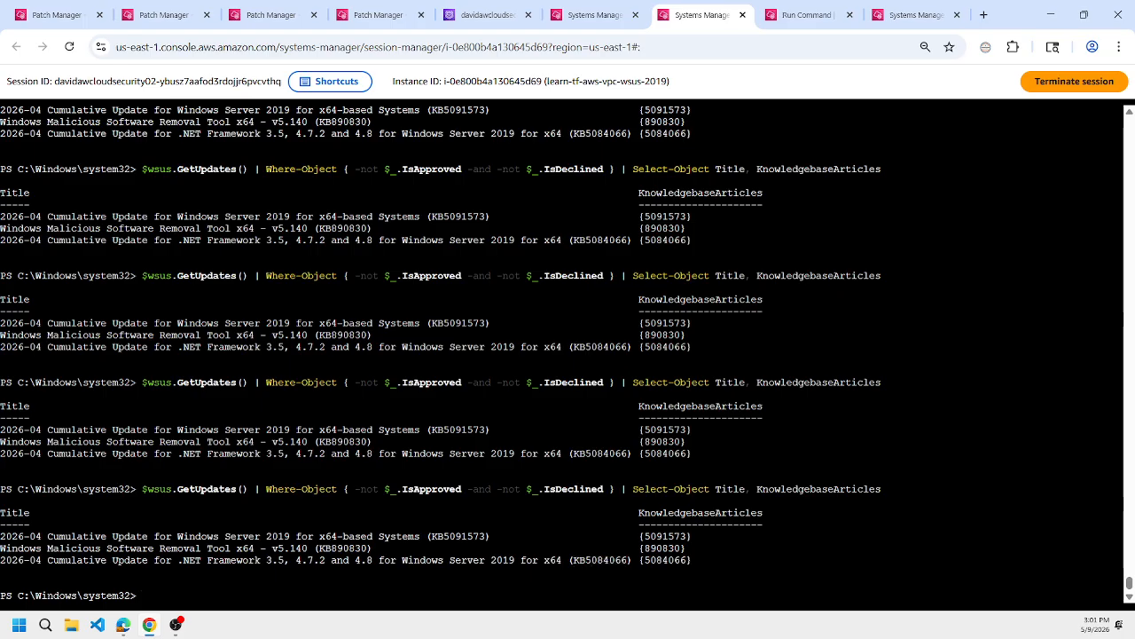
key("Escape")
key("ctrl+v")
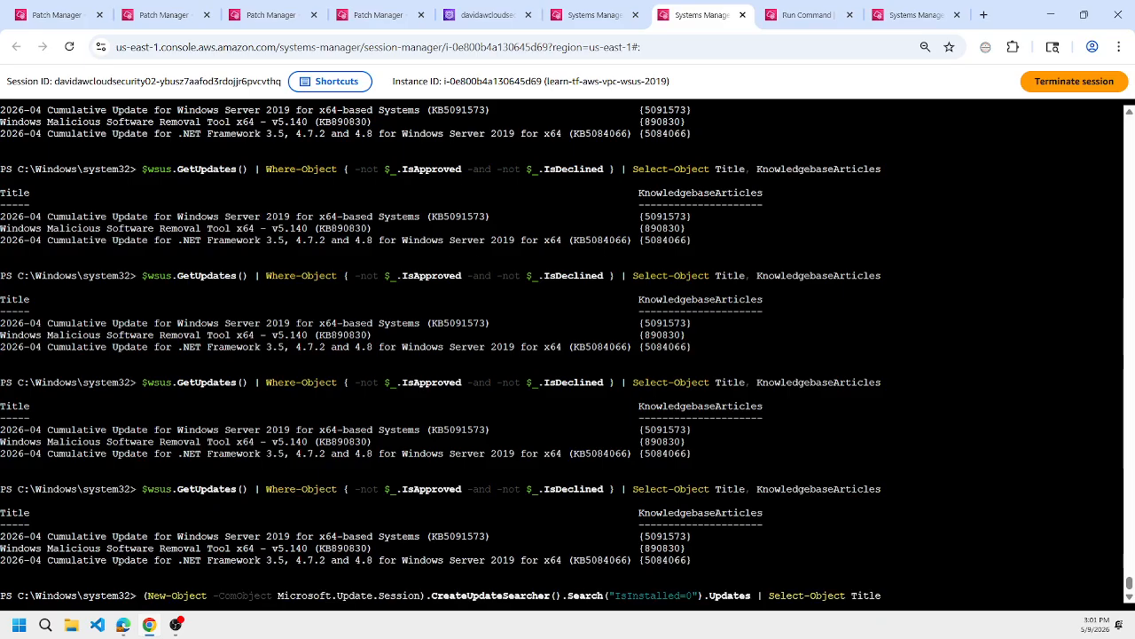
key("Up")
key("Up")
key("Return")
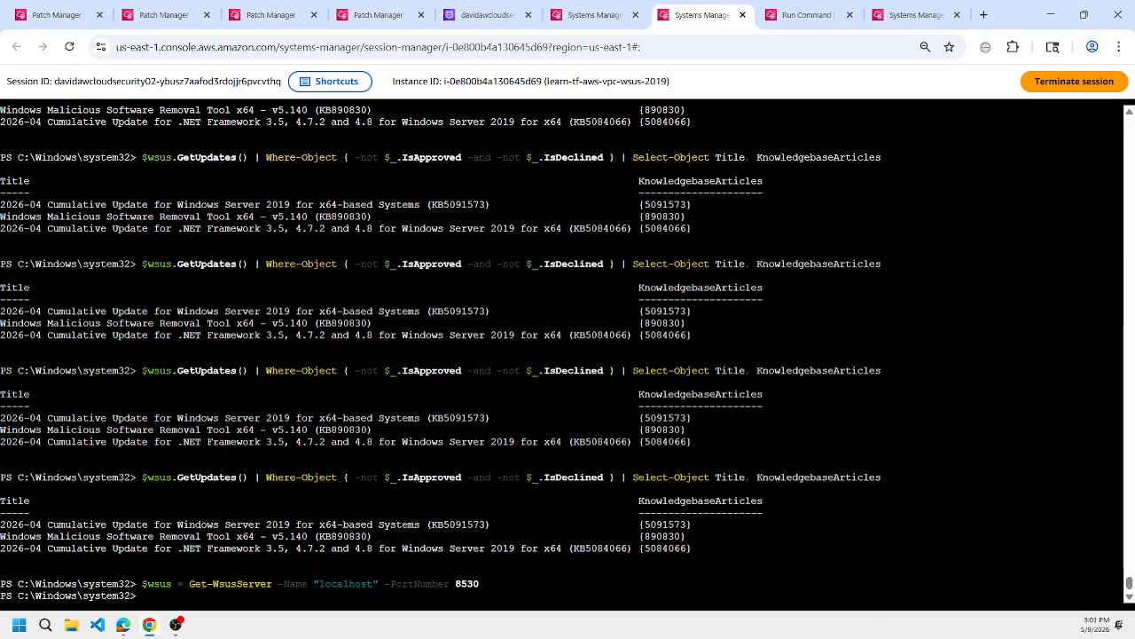
key("Up")
key("Up")
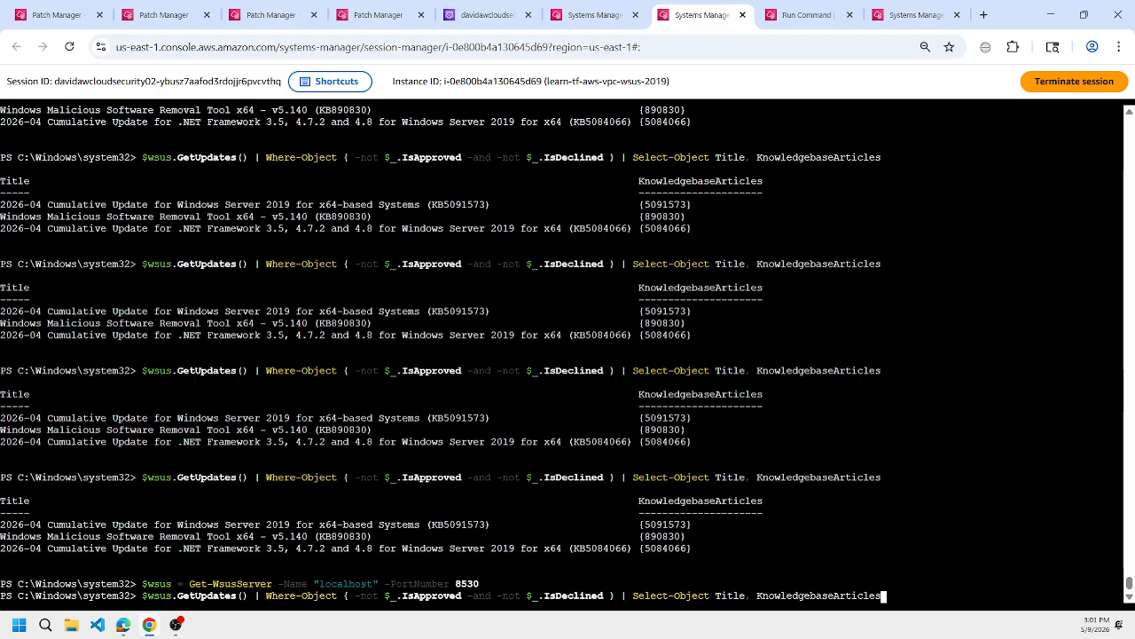
key("Return")
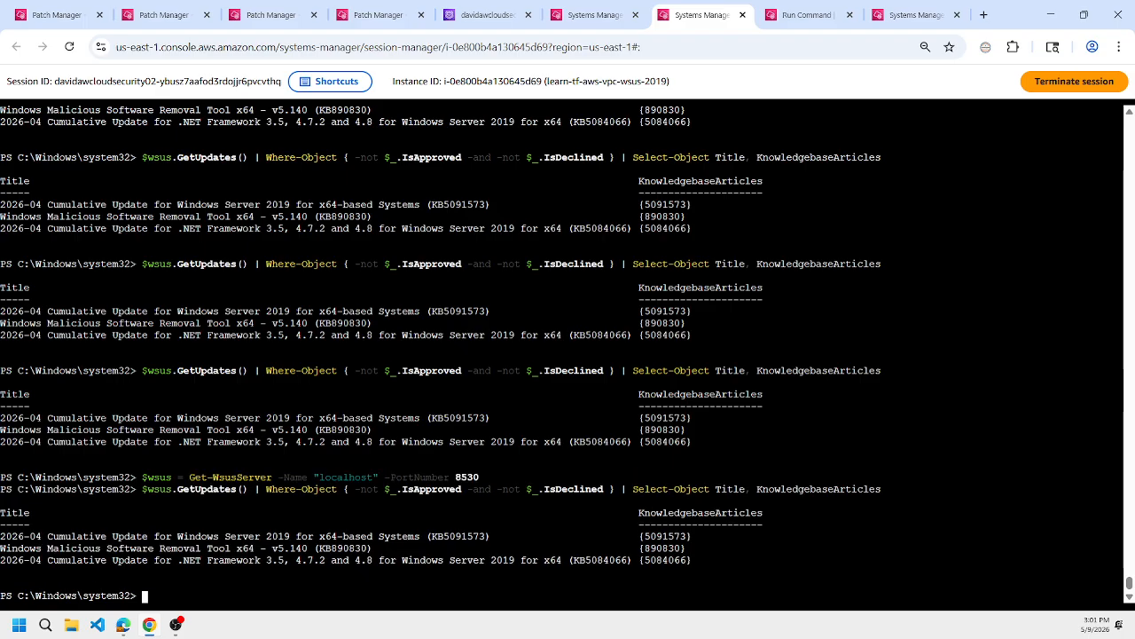
Look back through the earlier output in the WSUS server session and highlight KB5082123 in the IsInstalled=0 search results.
scroll(562, 353, "up", 15)
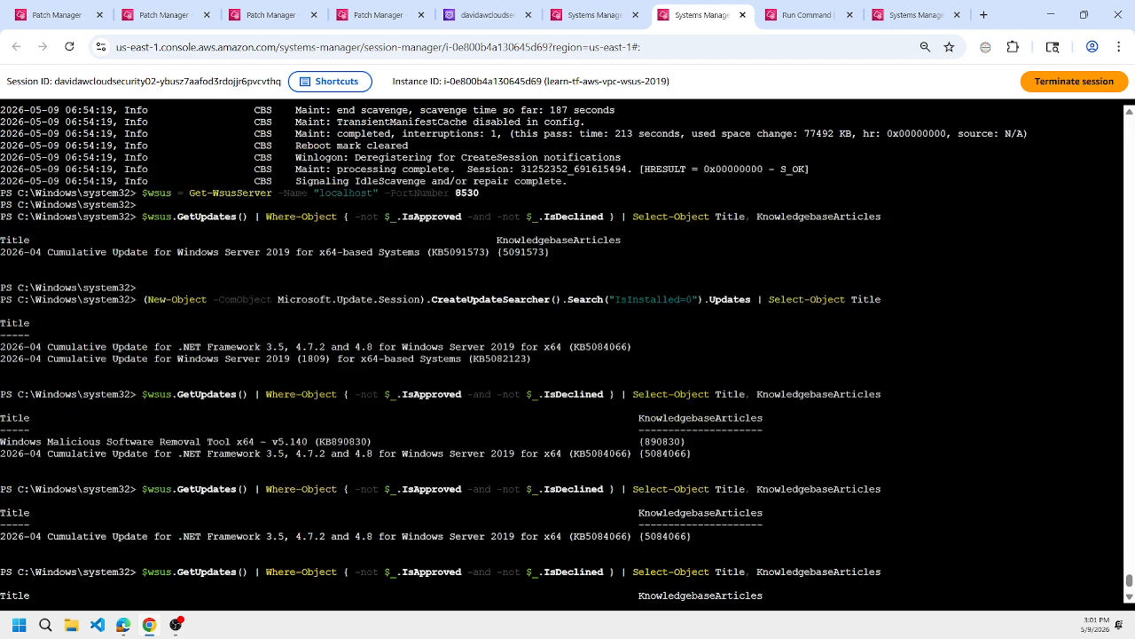
scroll(563, 353, "down", 9)
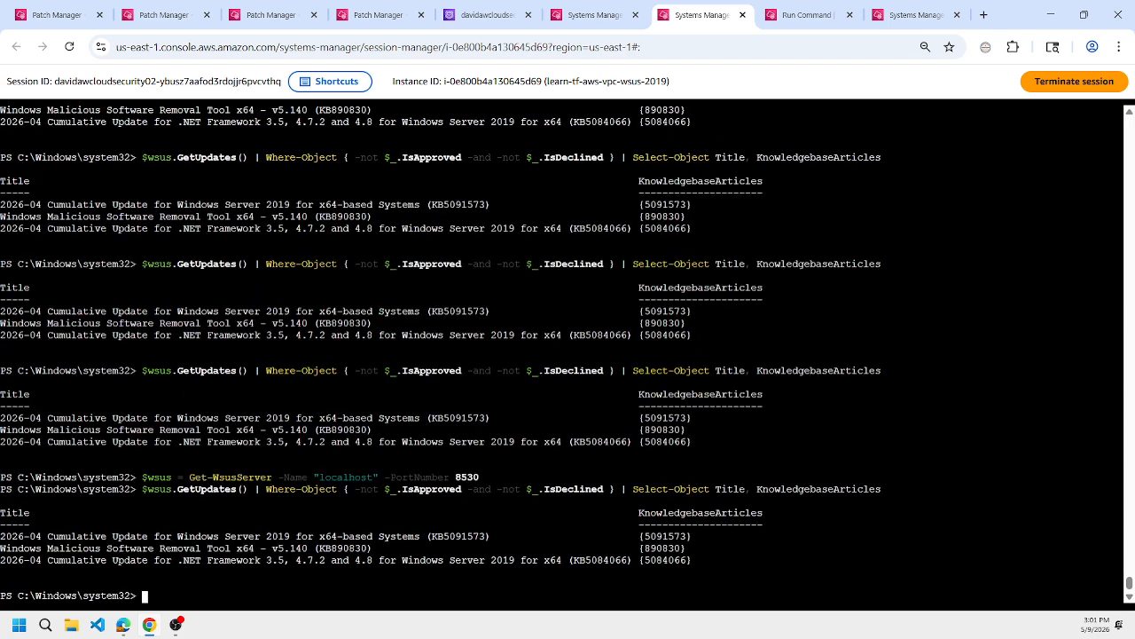
scroll(563, 353, "up", 10)
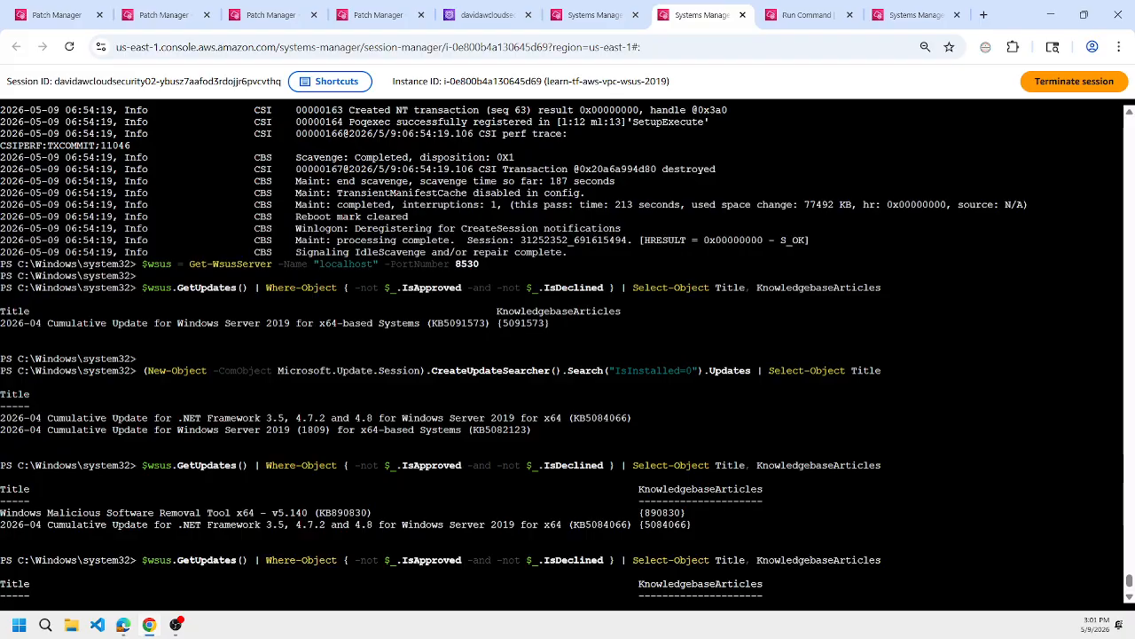
double_click(500, 430)
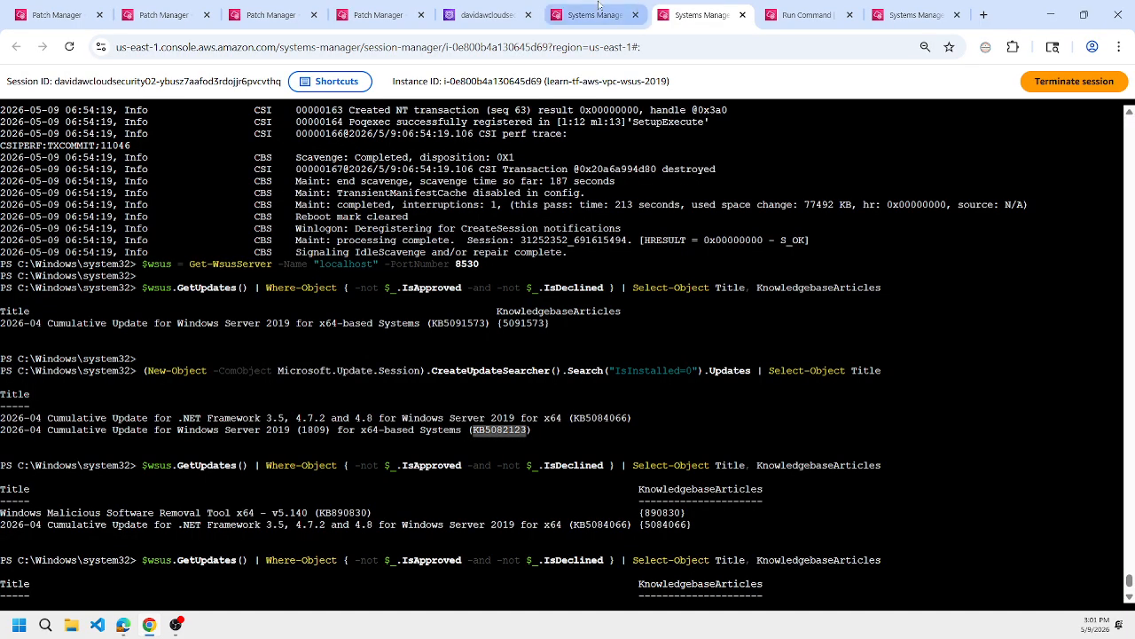
Check the overall status of the WSUS client configuration command.
left_click(594, 15)
left_click(808, 15)
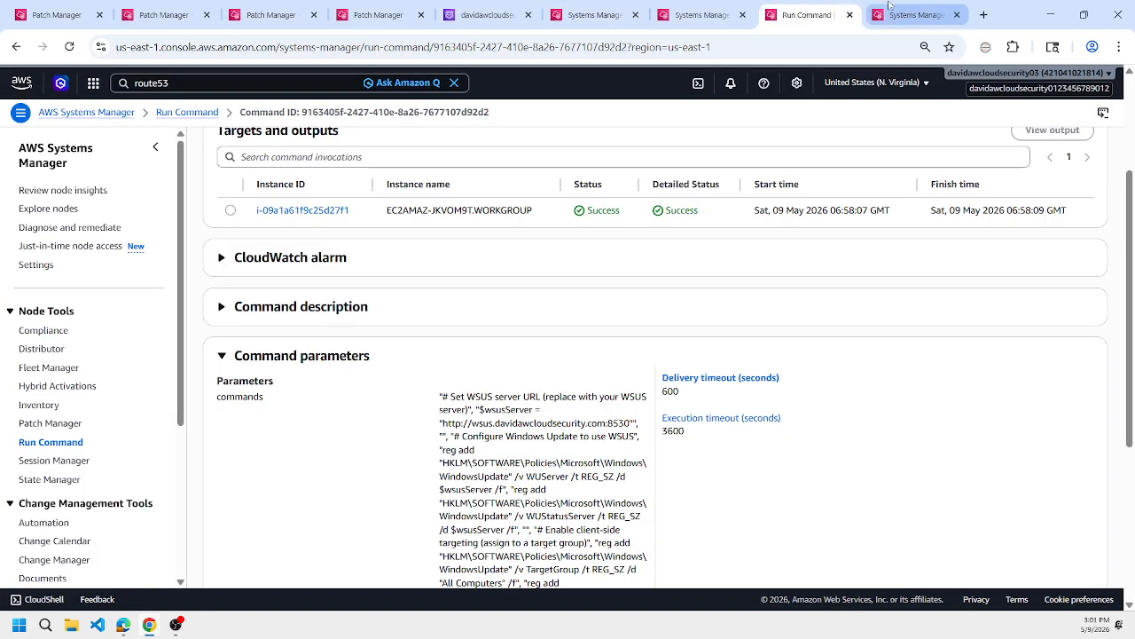
scroll(656, 355, "up", 2)
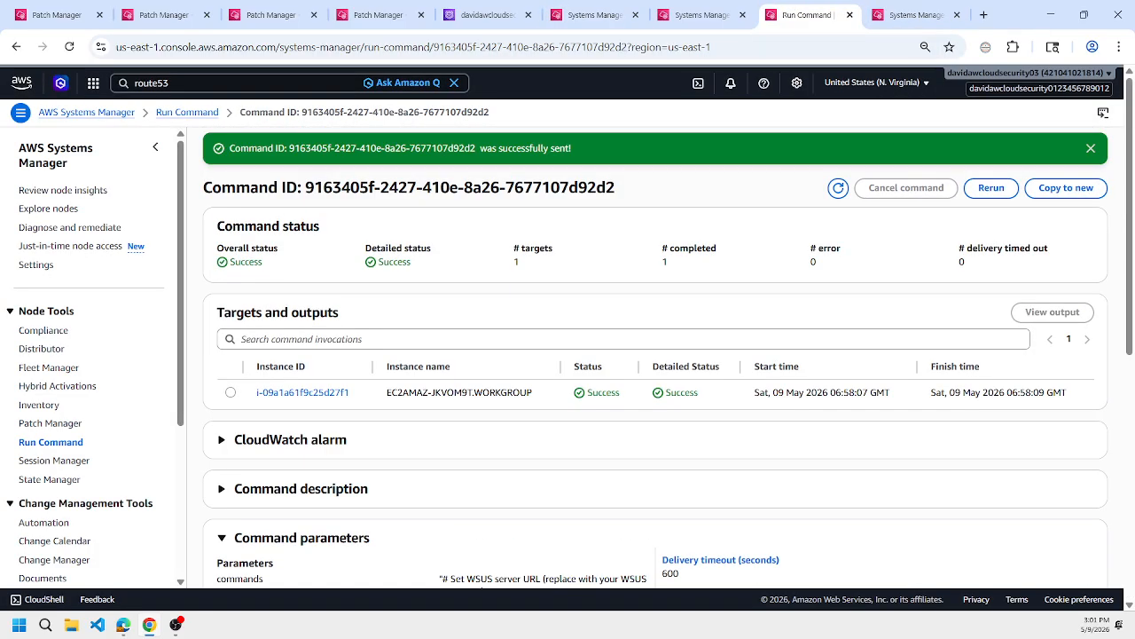
Refresh the status of the update import and approval command on the WSUS server and read through its command parameters.
left_click(913, 16)
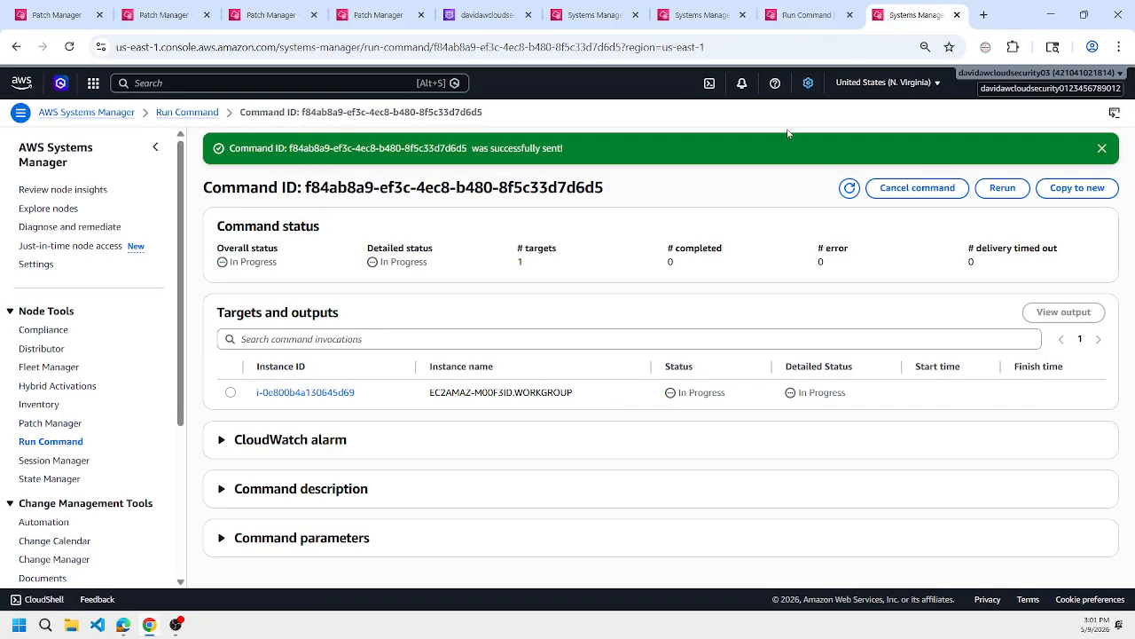
left_click(848, 188)
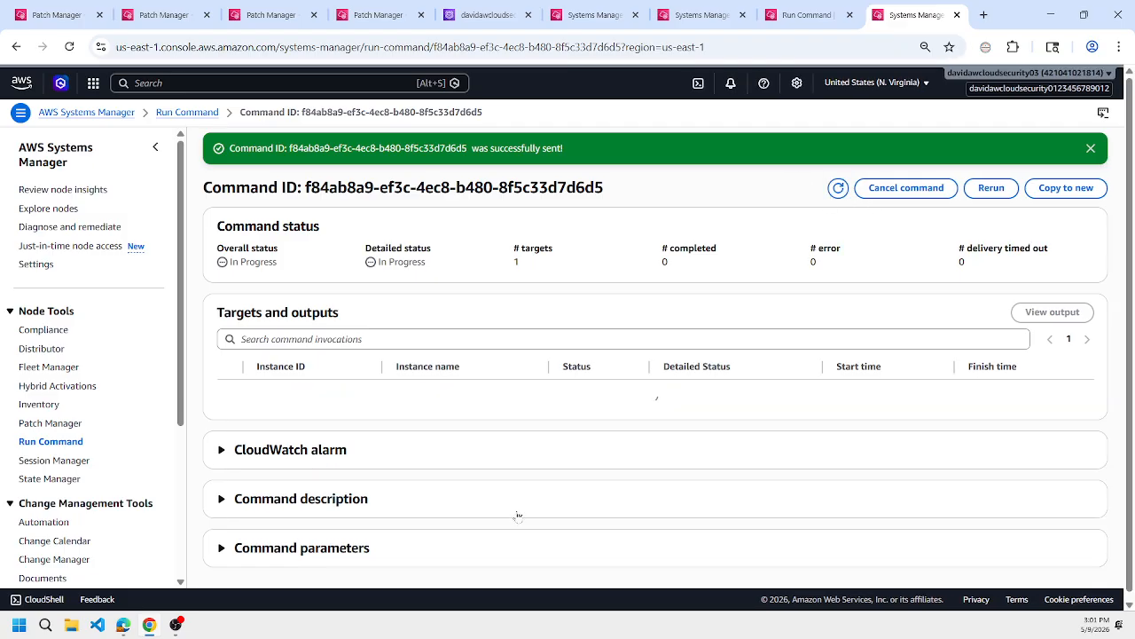
left_click(470, 550)
scroll(634, 479, "down", 3)
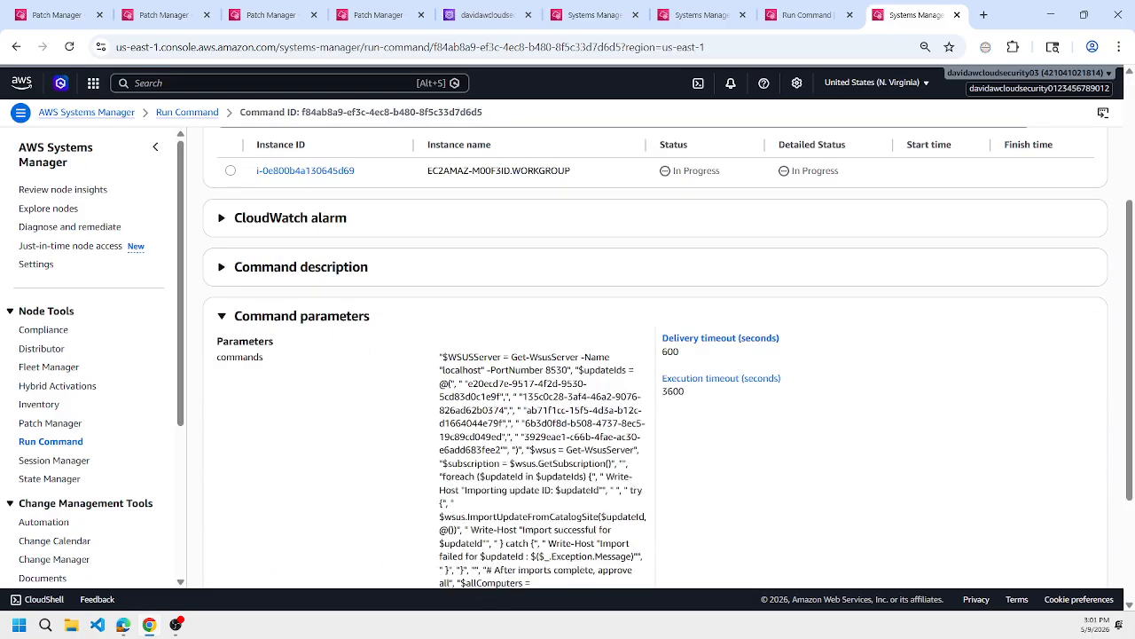
scroll(634, 355, "down", 1)
scroll(631, 479, "down", 2)
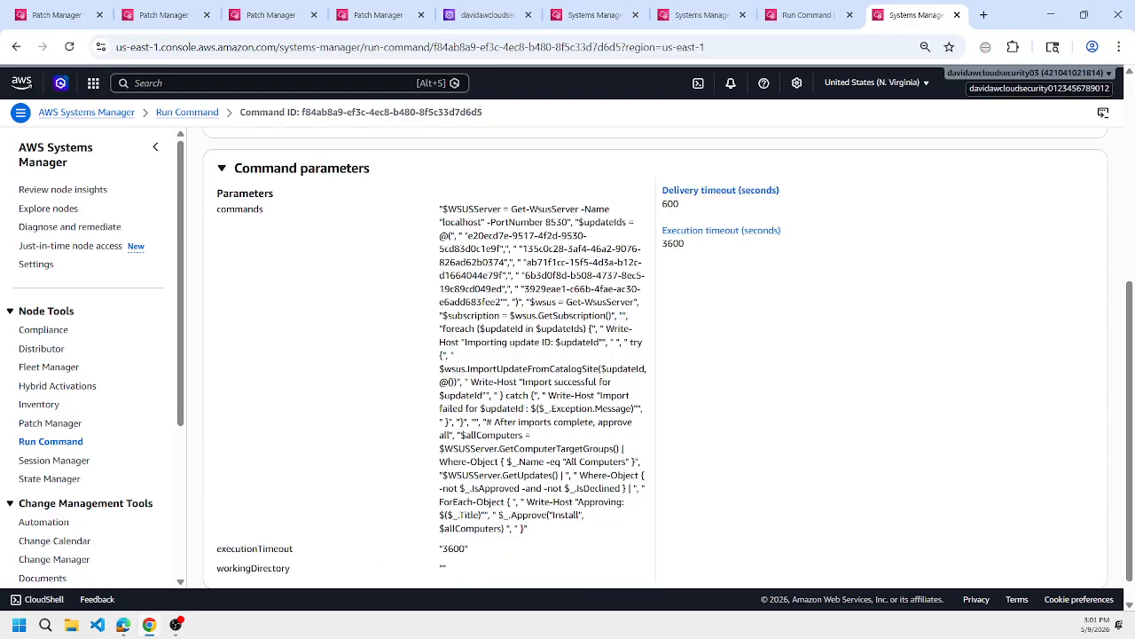
scroll(634, 479, "up", 8)
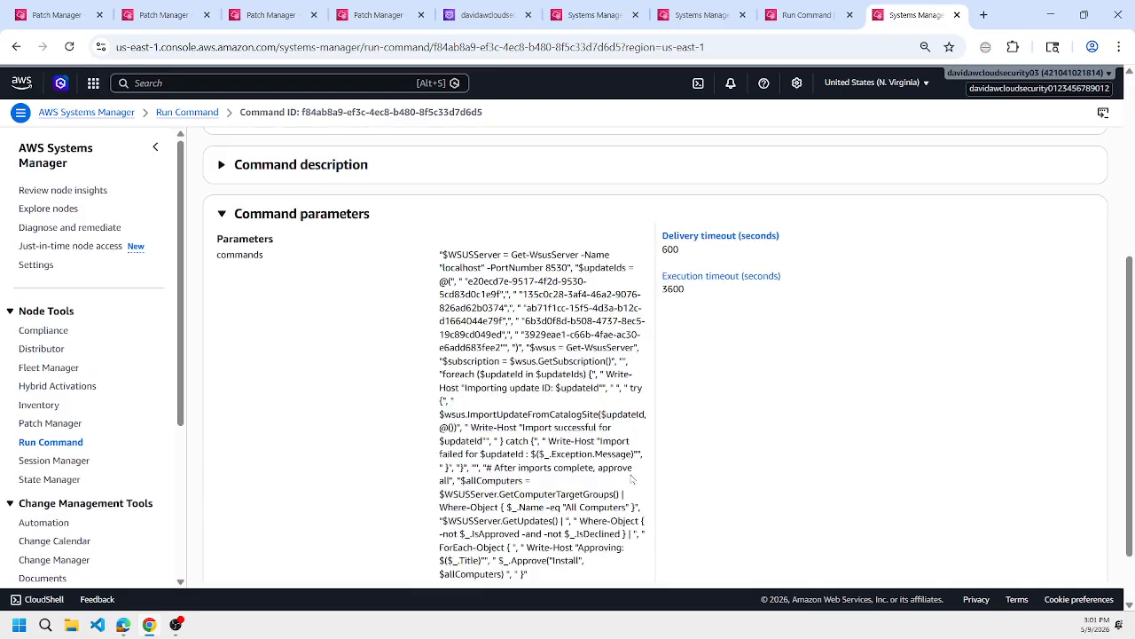
left_click(838, 188)
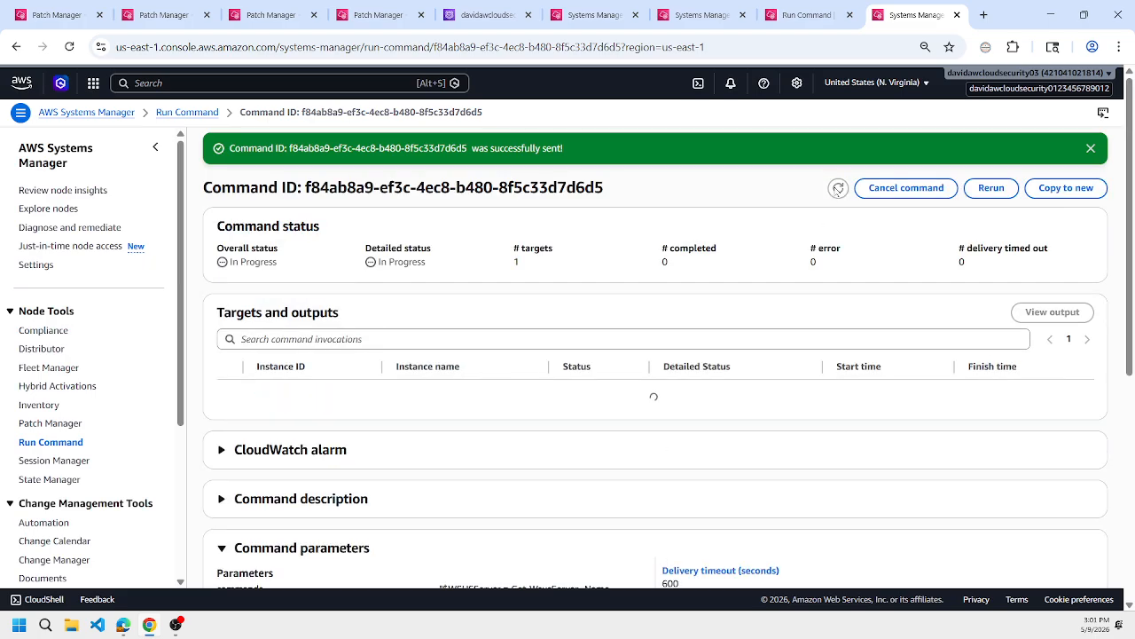
Compare the client and WSUS server sessions, and rerun the IsInstalled=0 update search in the Windows 2019 client session.
left_click(809, 14)
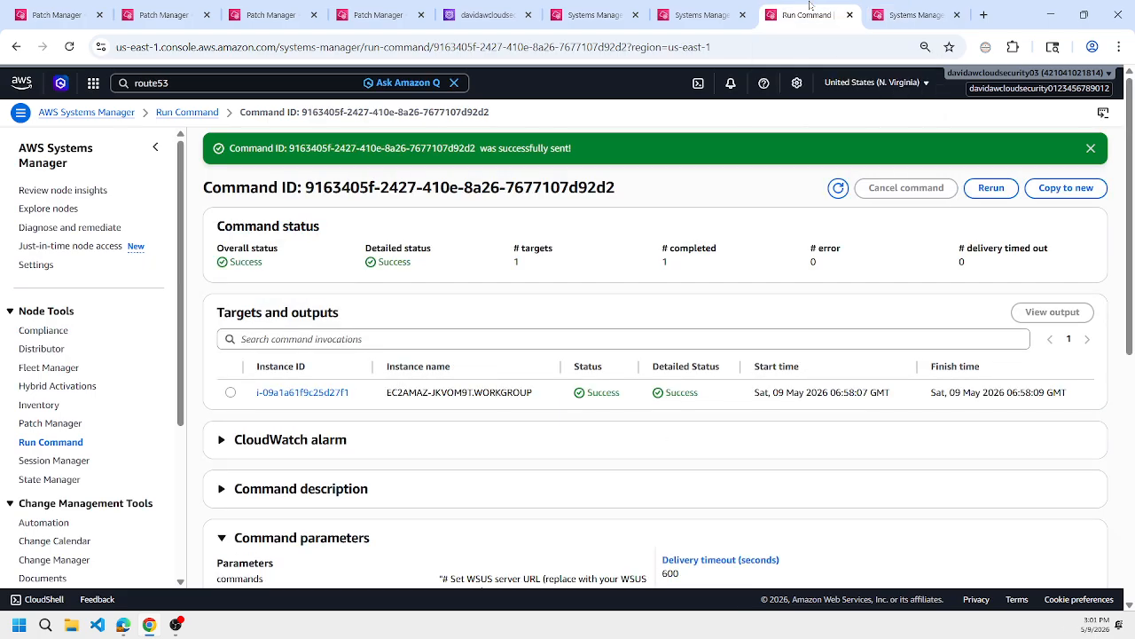
left_click(705, 14)
left_click(590, 7)
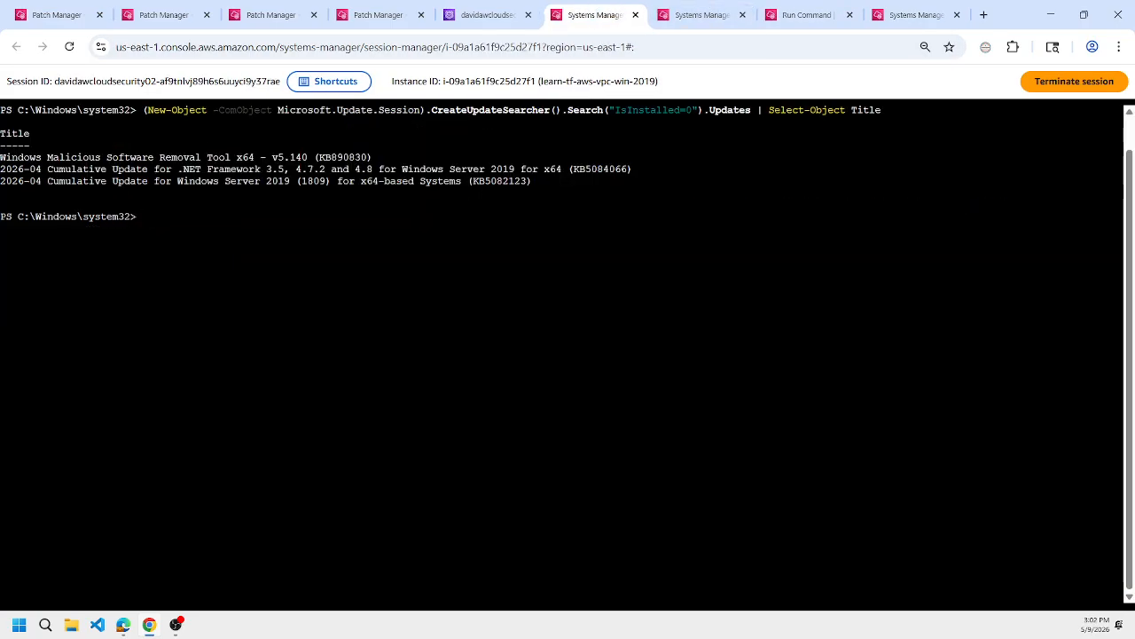
left_click(714, 7)
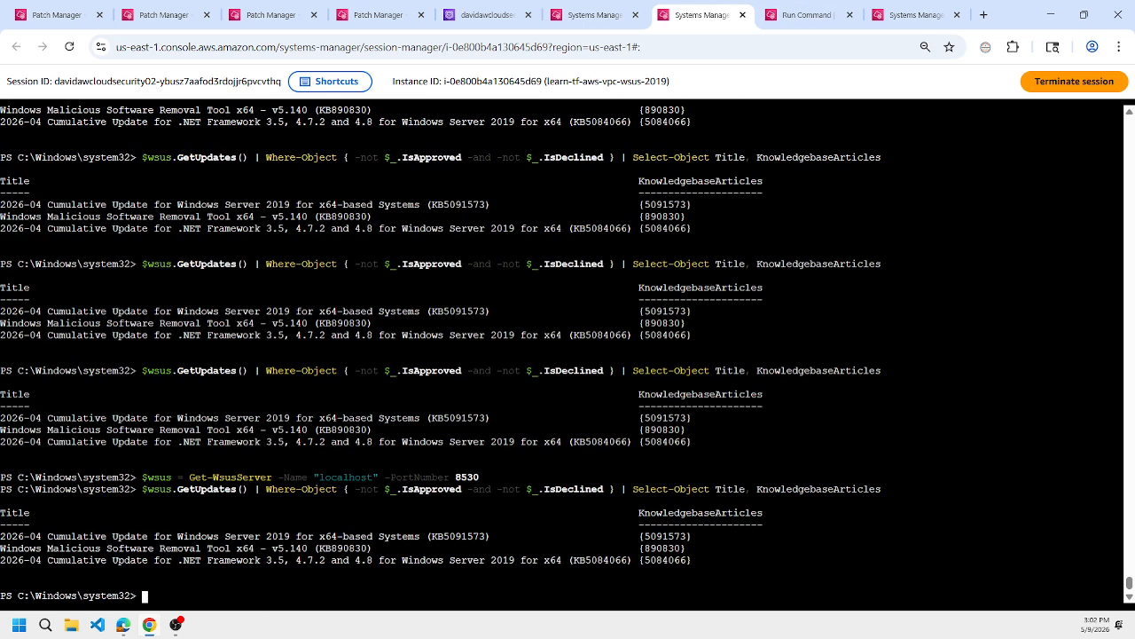
left_click(593, 7)
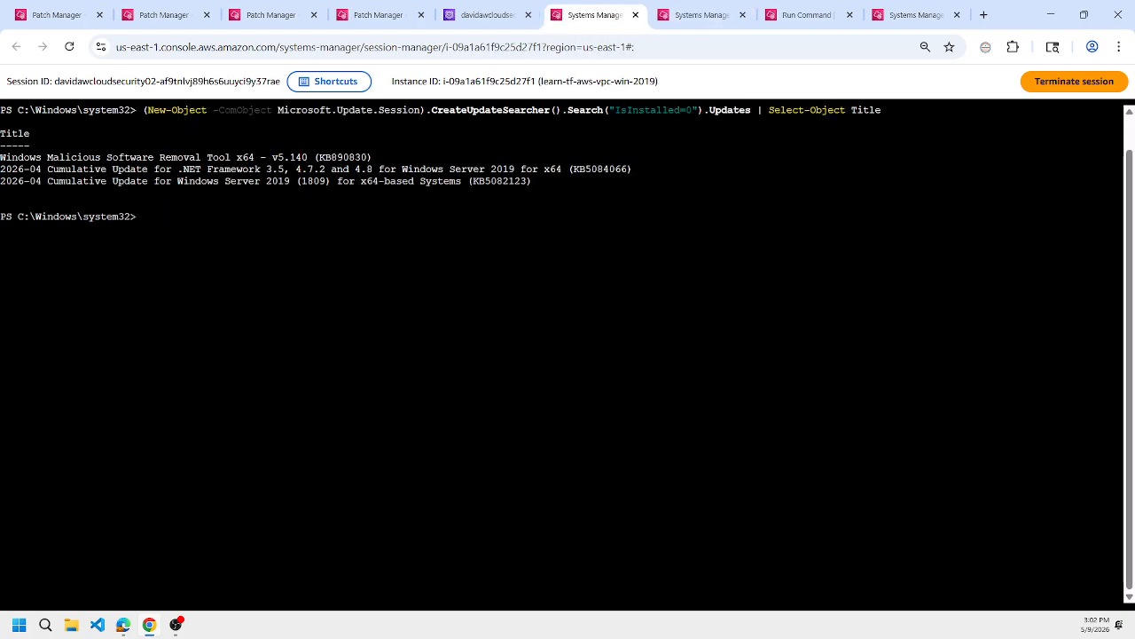
key("Up")
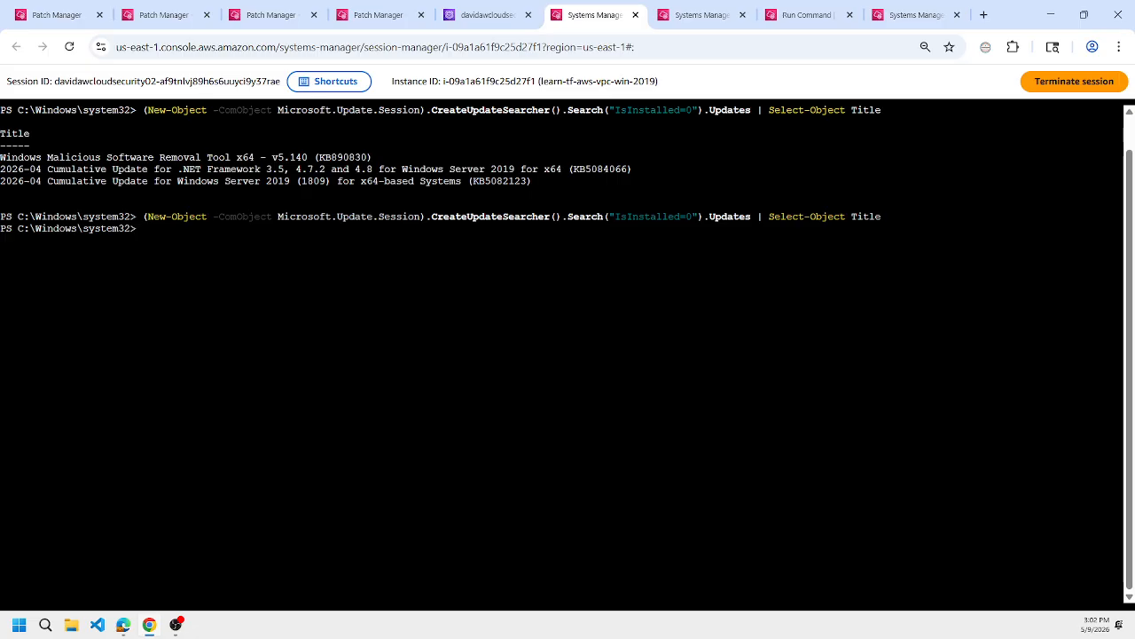
Check the client configuration and import command statuses again and review the import command's update IDs and approval script.
left_click(802, 15)
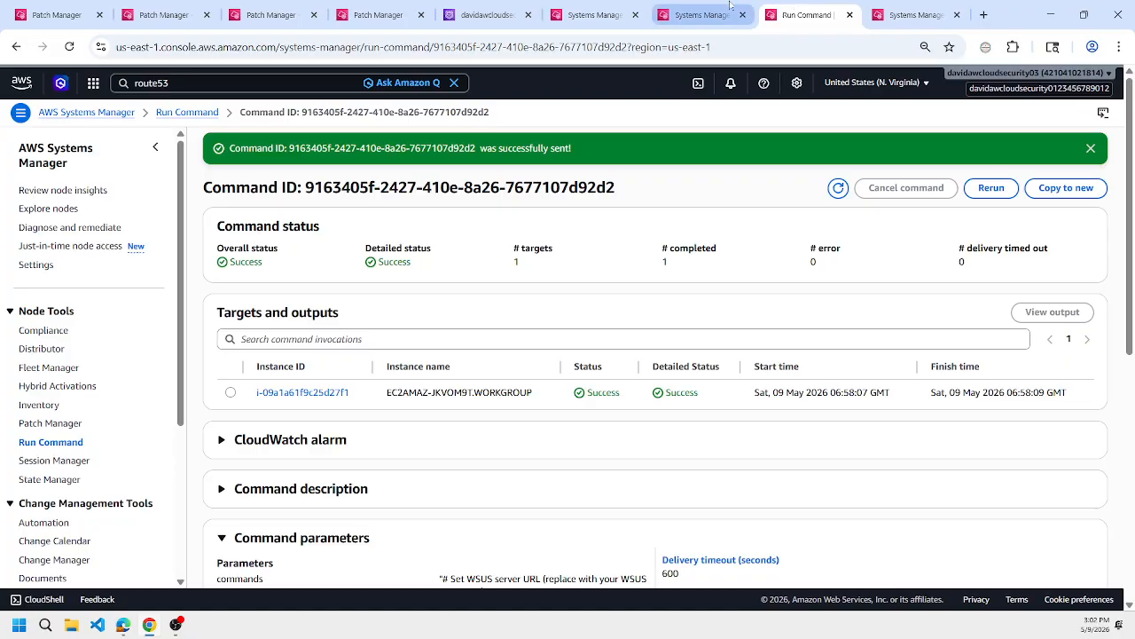
key("ctrl+Tab")
key("ctrl+shift+Tab")
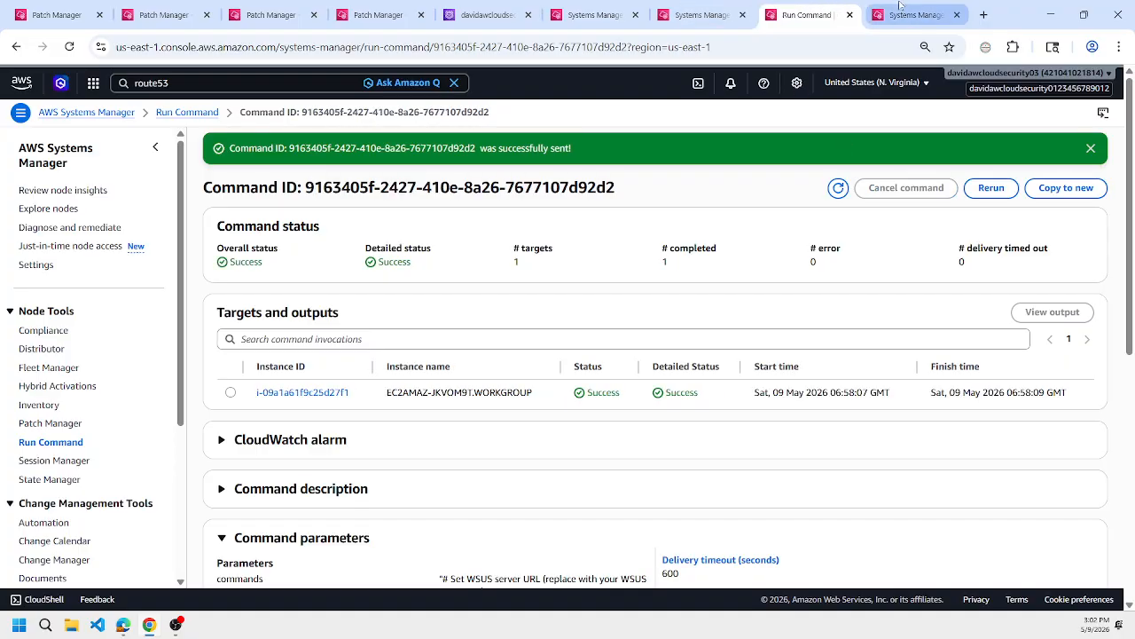
key("ctrl+Tab")
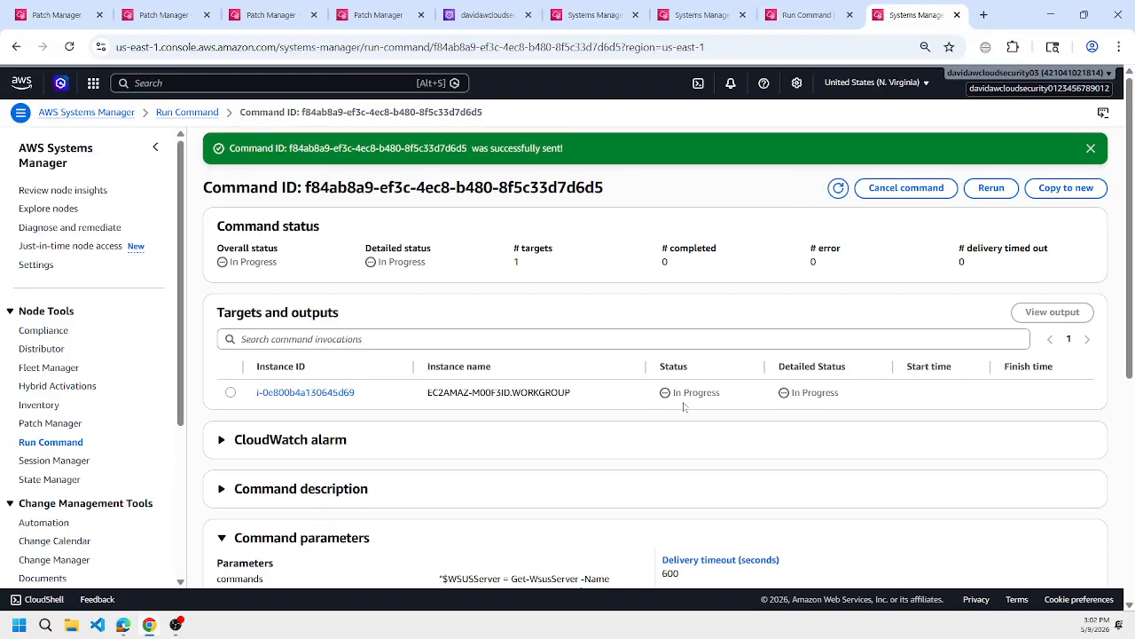
scroll(684, 406, "down", 3)
scroll(644, 259, "up", 2)
scroll(650, 337, "down", 3)
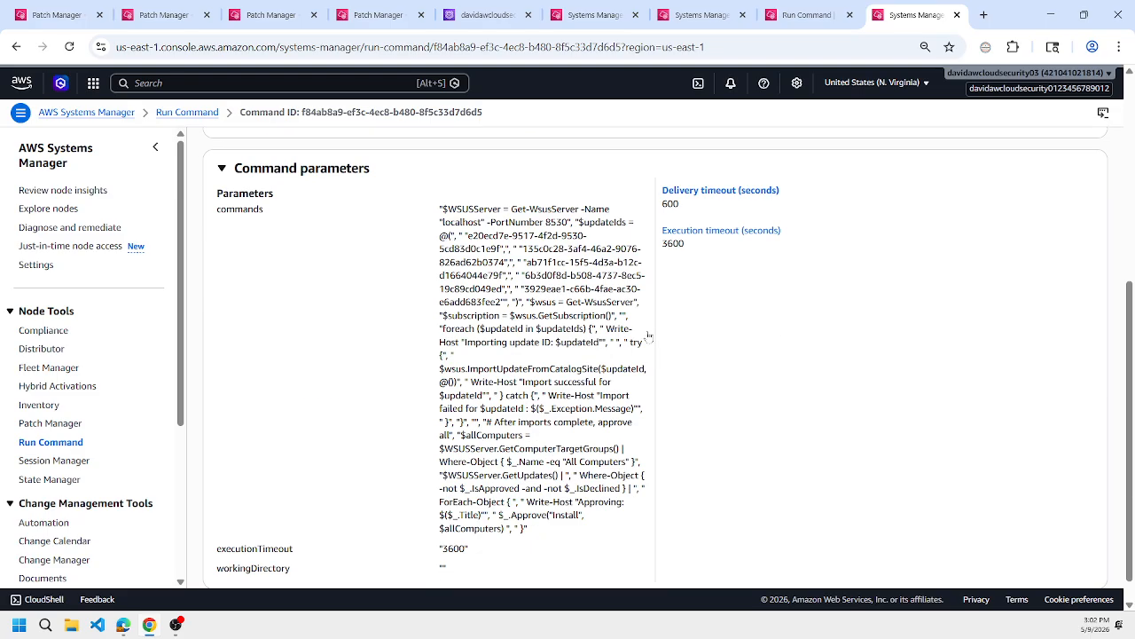
Return to the WSUS server session and review the earlier search results around KB5082123.
left_click(715, 7)
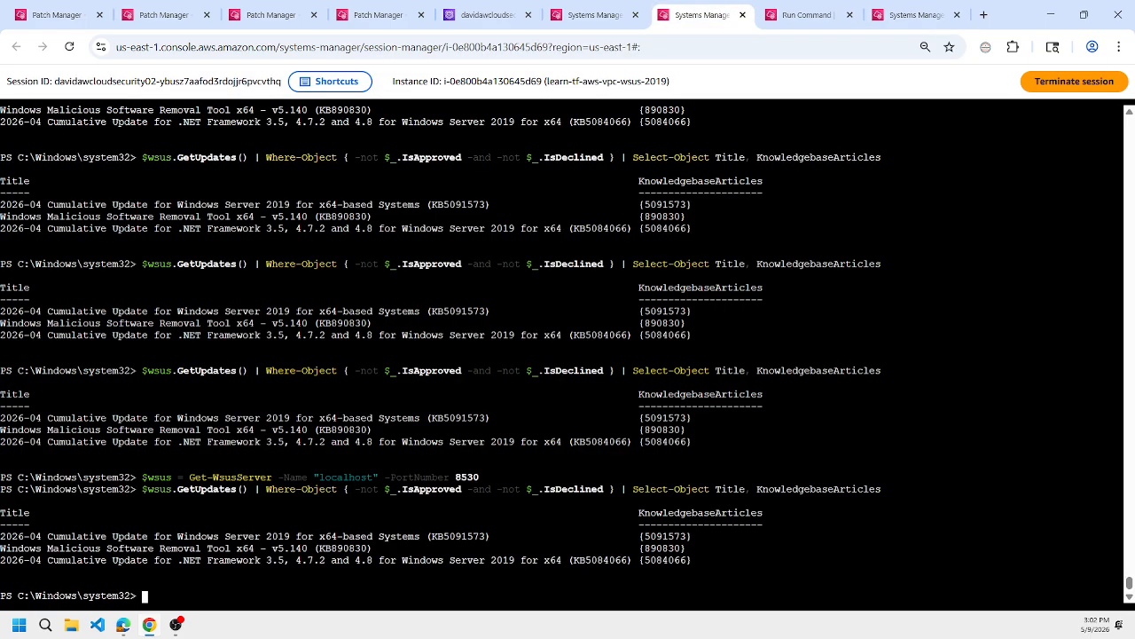
scroll(441, 353, "up", 3)
scroll(441, 353, "up", 2)
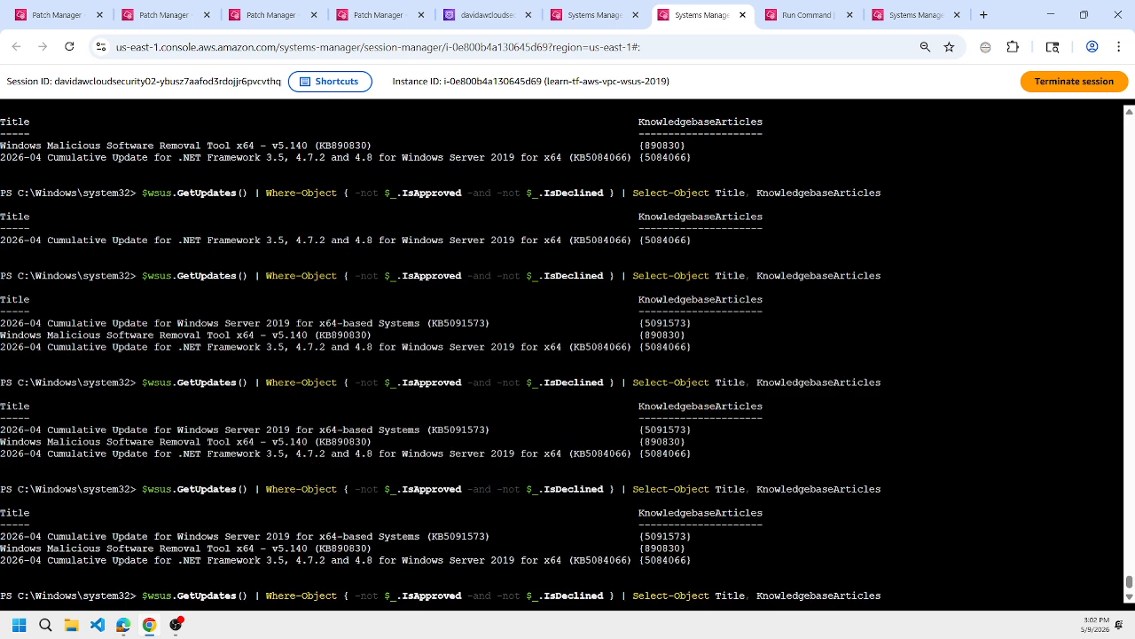
scroll(441, 353, "up", 3)
scroll(441, 353, "up", 3)
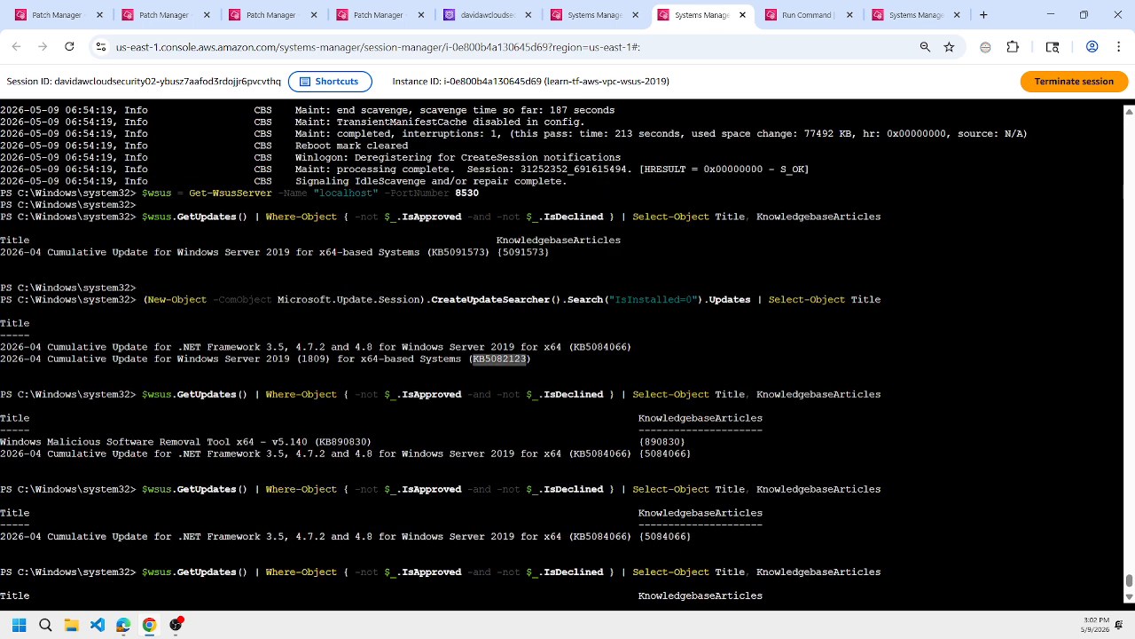
Highlight the KB5082123 result line and check the status and parameters of the WSUS import command, refreshing it repeatedly.
triple_click(499, 358)
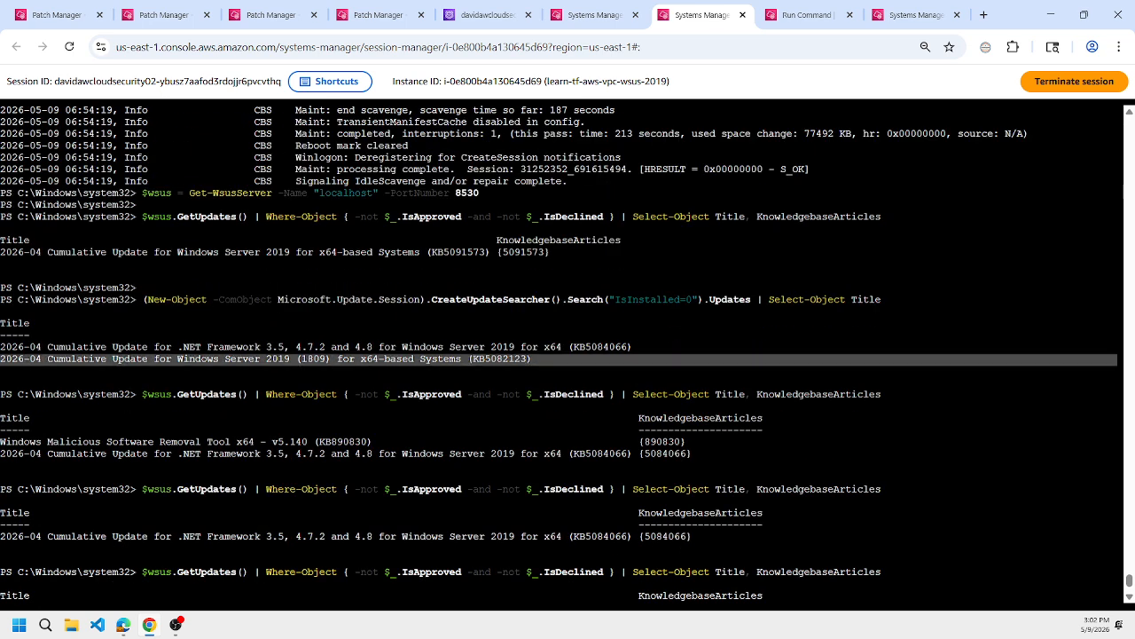
left_click(803, 15)
left_click(913, 15)
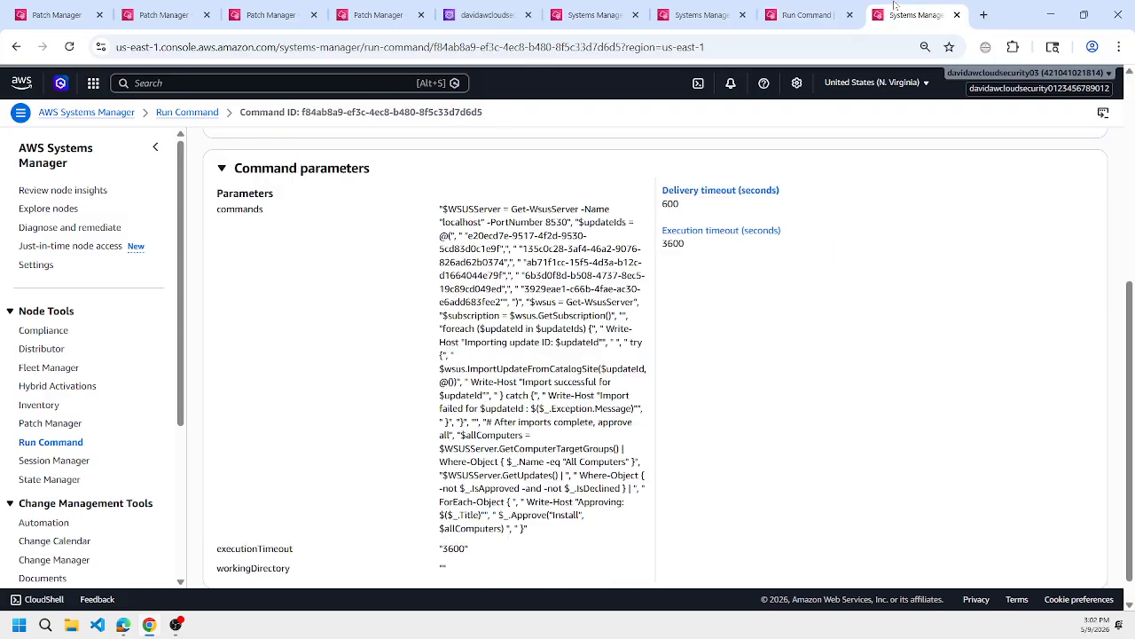
scroll(869, 232, "up", 5)
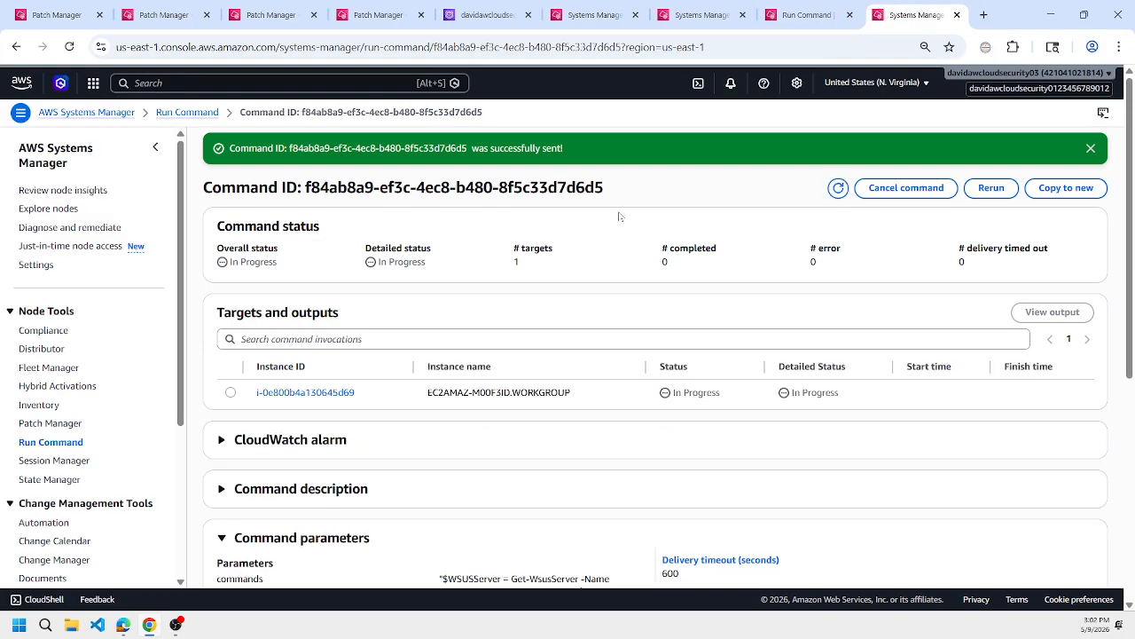
left_click(836, 189)
left_click(838, 188)
left_click(839, 188)
left_click(838, 189)
left_click(838, 189)
left_click(838, 188)
left_click(839, 189)
scroll(838, 191, "down", 3)
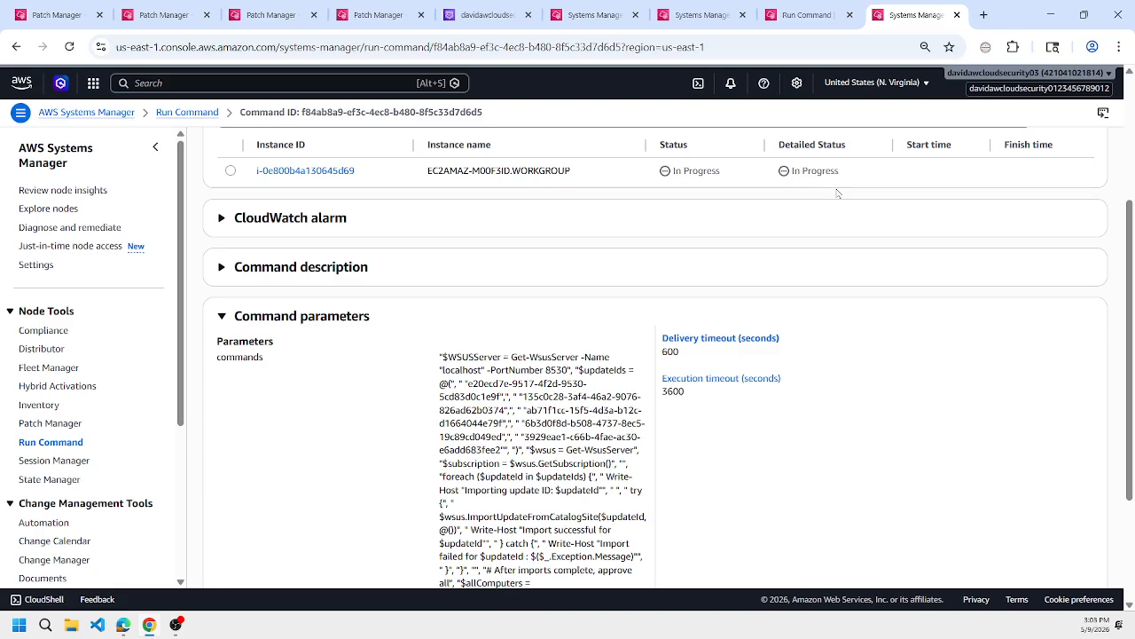
In the WSUS server session, follow the last 5 lines of C:\Windows\Logs\CBS\CBS.log live with get-content.
left_click(790, 10)
left_click(708, 7)
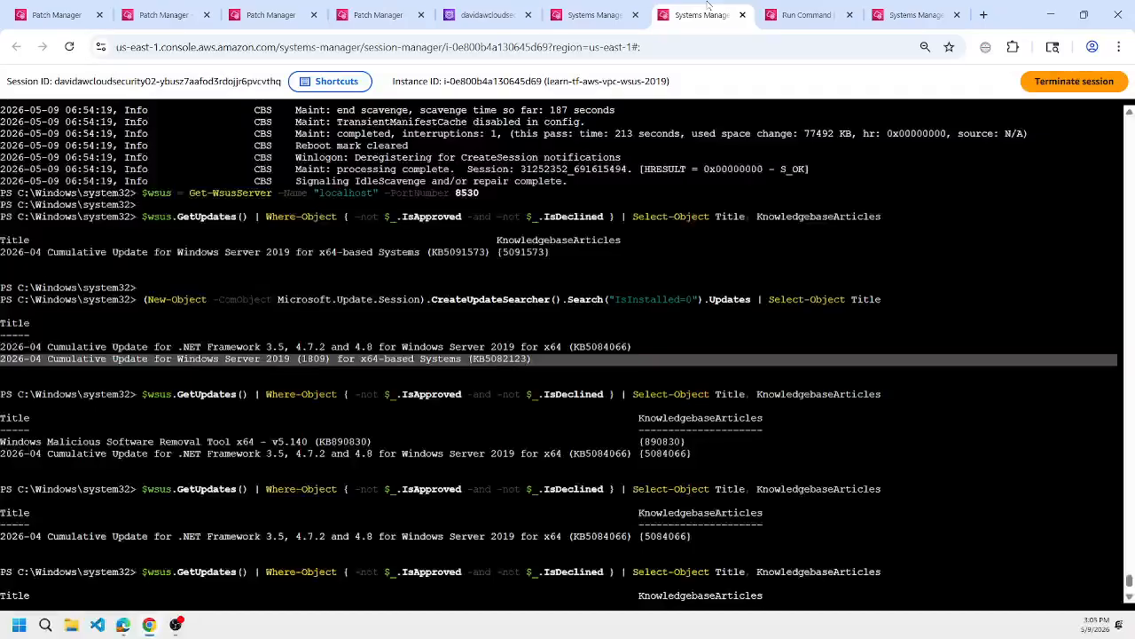
left_click(674, 355)
scroll(674, 355, "down", 10)
key("ctrl+c")
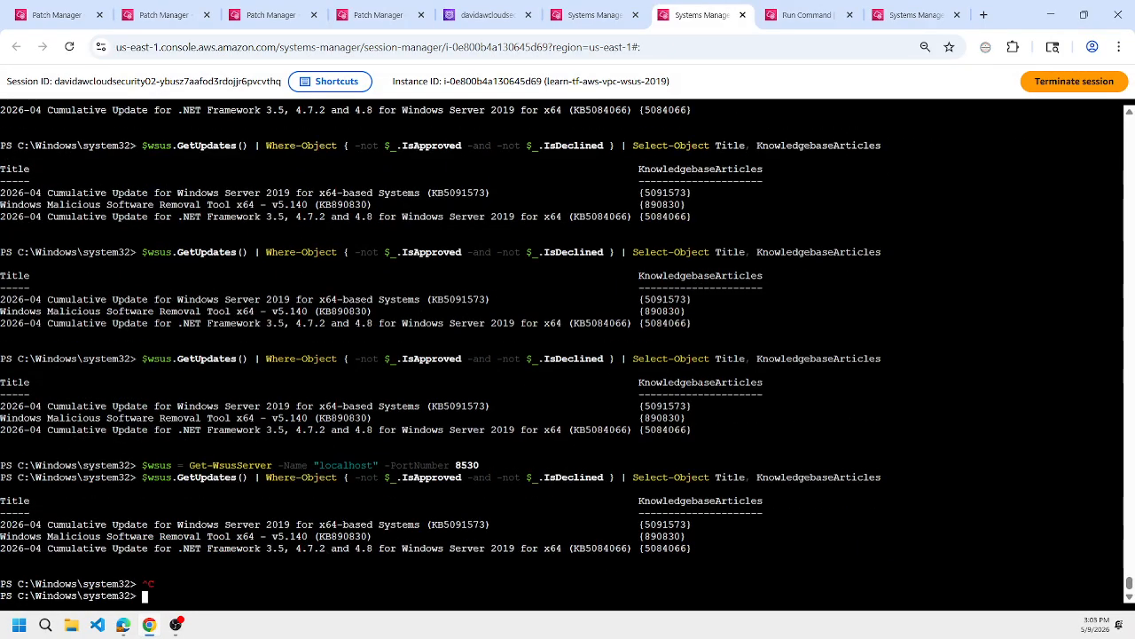
type("get-content -tai")
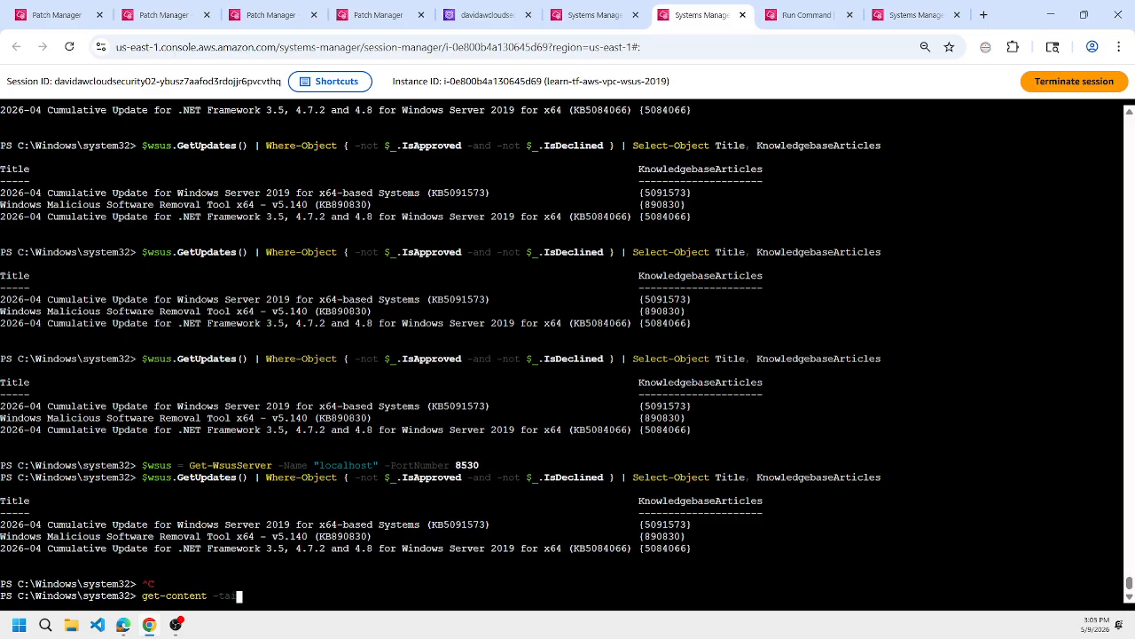
type("l 5 -wait c:\\")
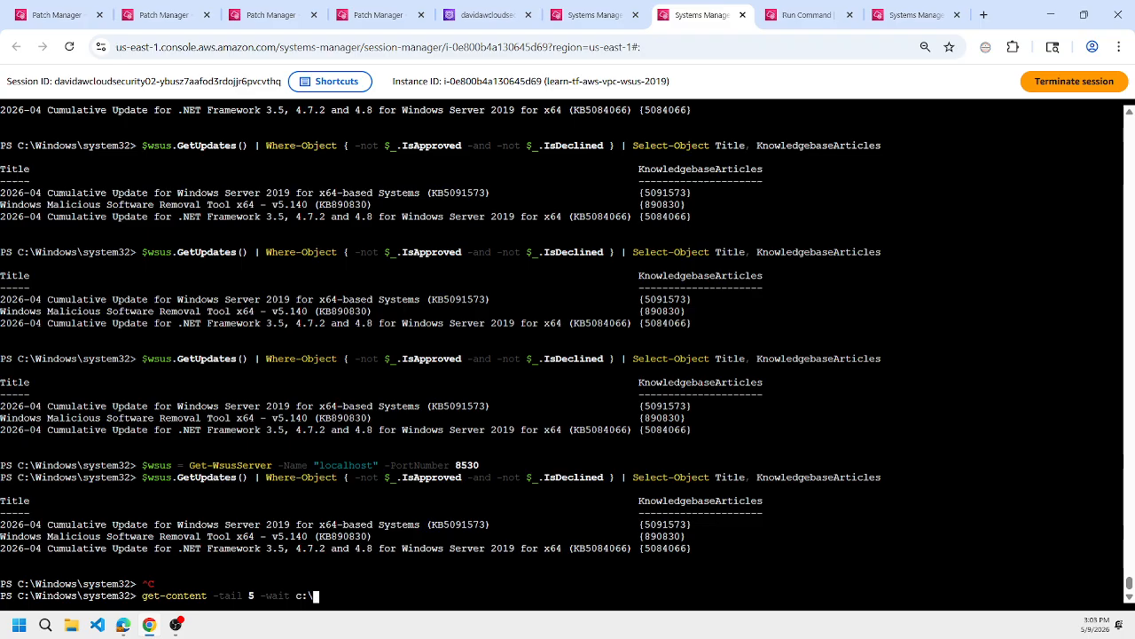
type("win")
key("Tab")
type("lo")
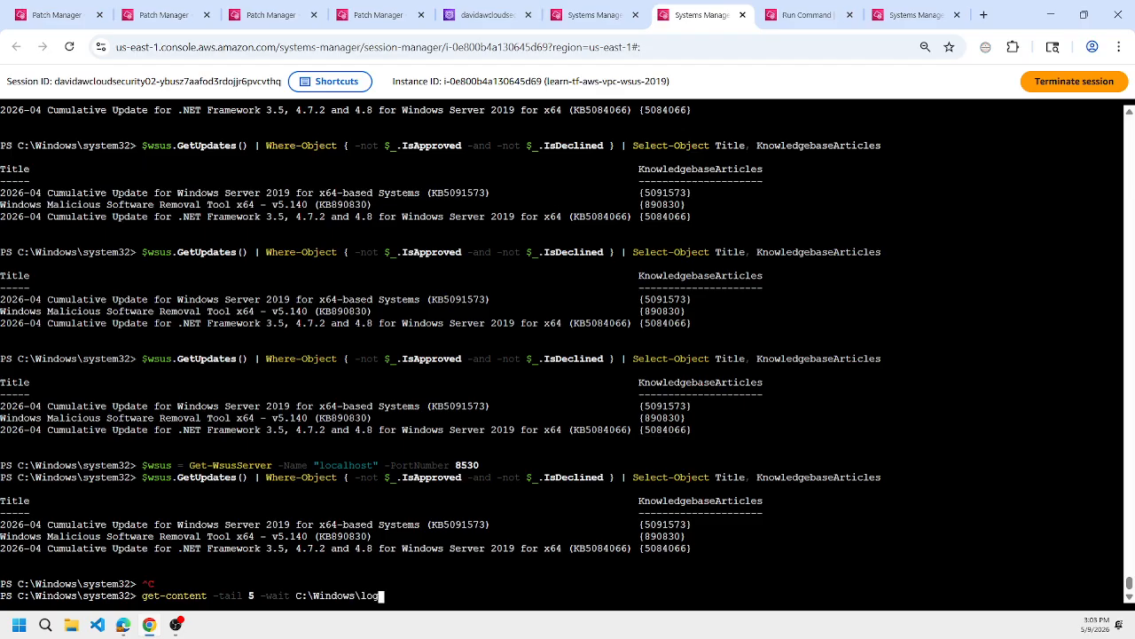
key("Tab")
type("cbs")
key("Tab")
type("cbs")
key("Tab")
key("Return")
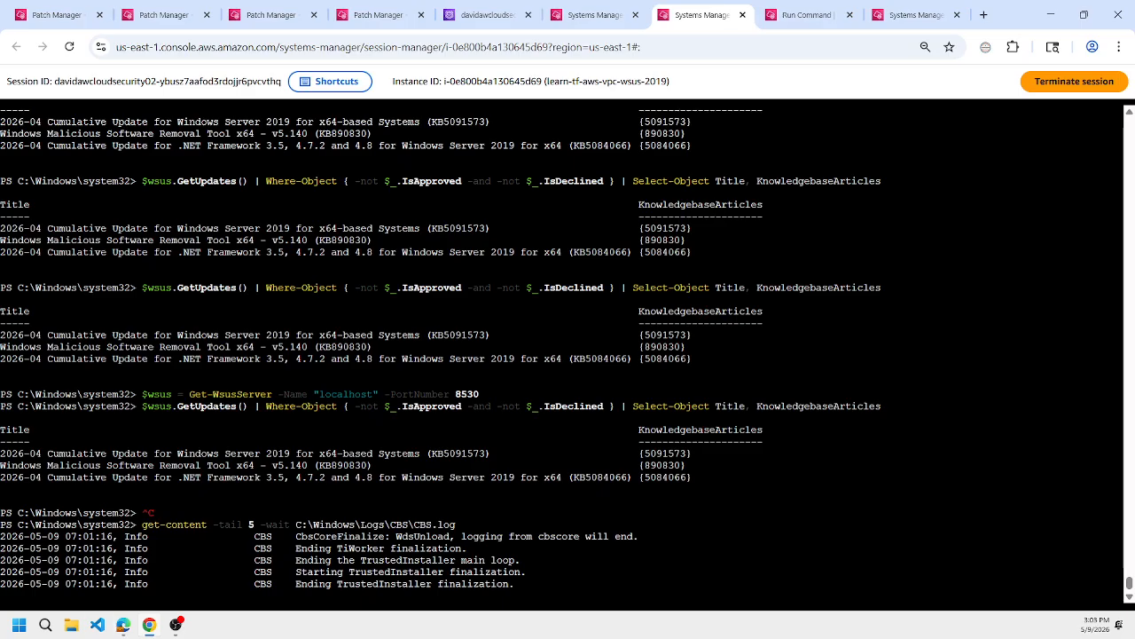
Find "software" in the wsus.md notes on GitHub and copy the path C:\Program Files\Update Services\LogFiles\SoftwareDistribution.log.
mouse_move(124, 625)
left_click(71, 559)
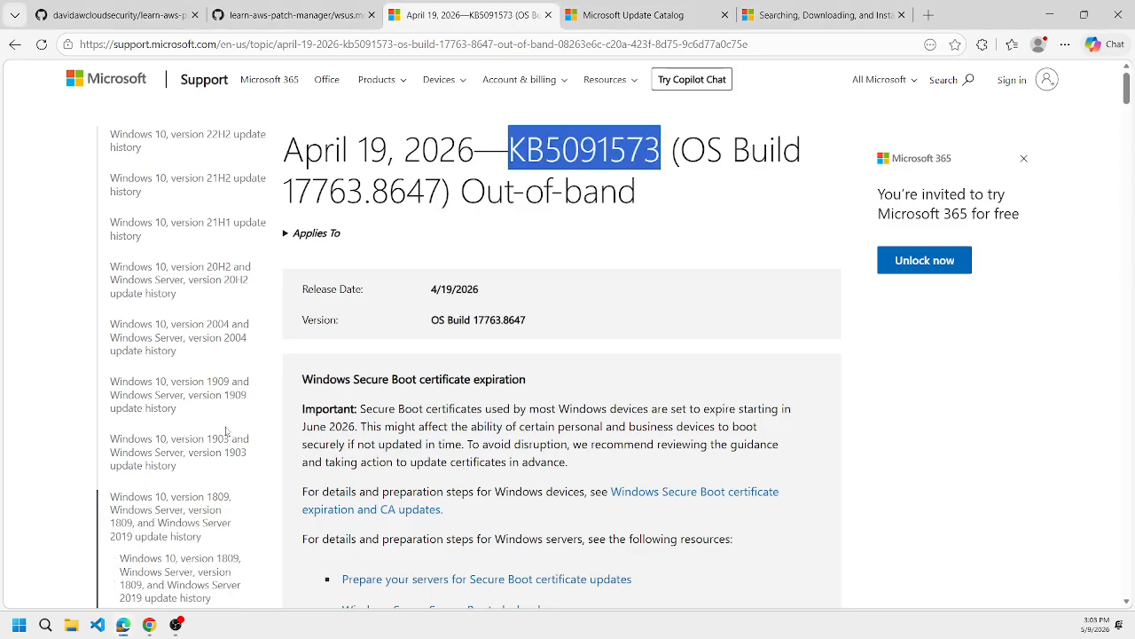
left_click(325, 6)
key("ctrl+f")
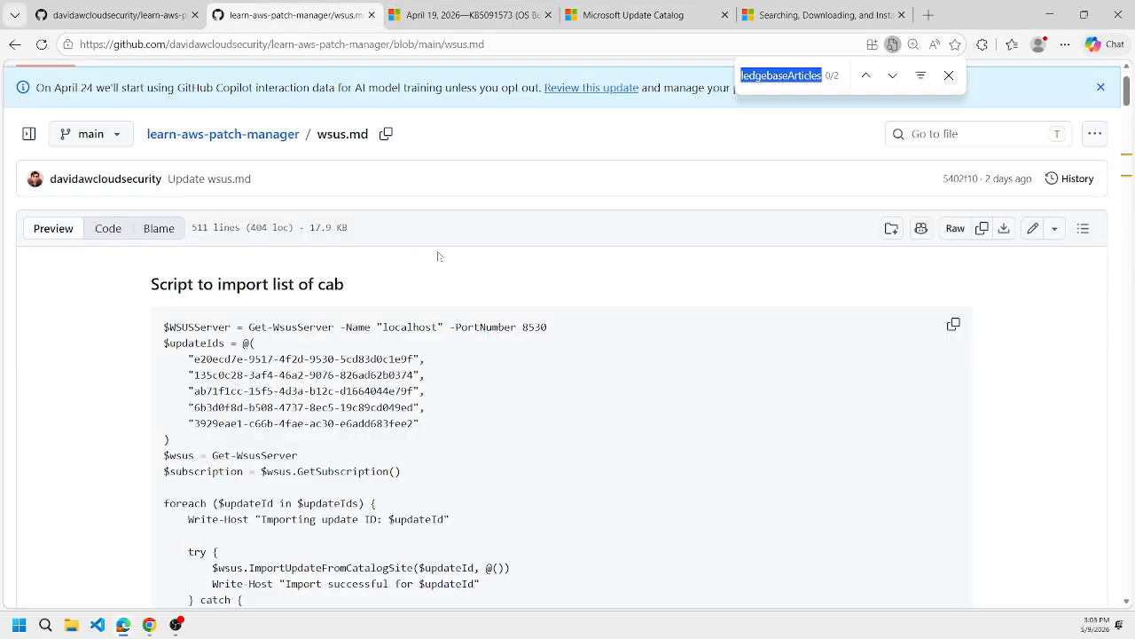
type("software")
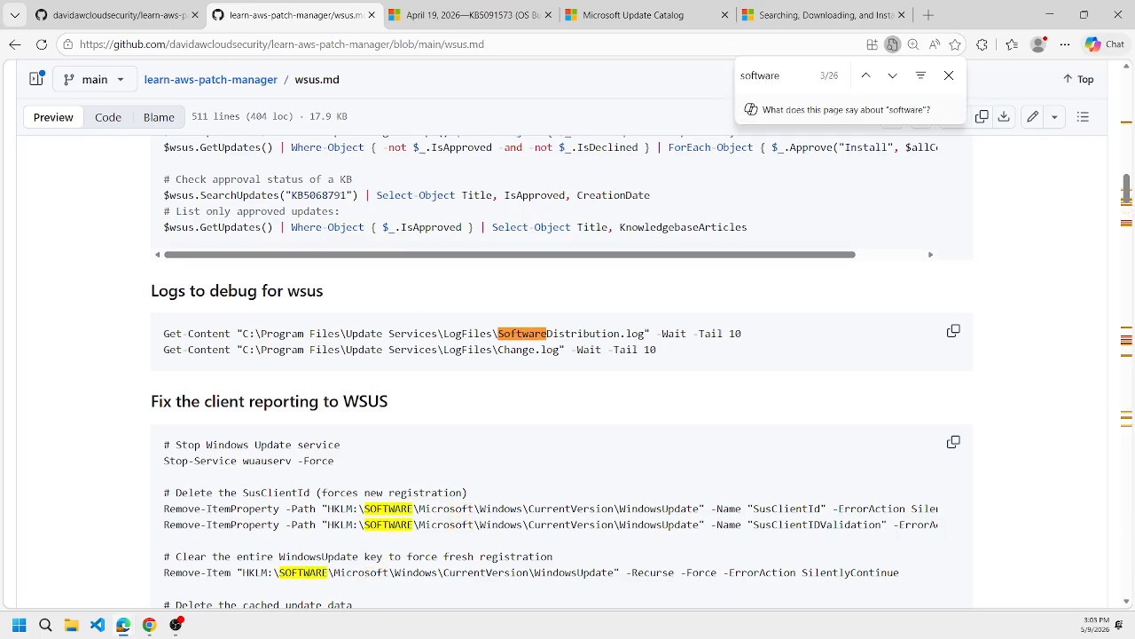
left_click_drag(242, 334, 640, 335)
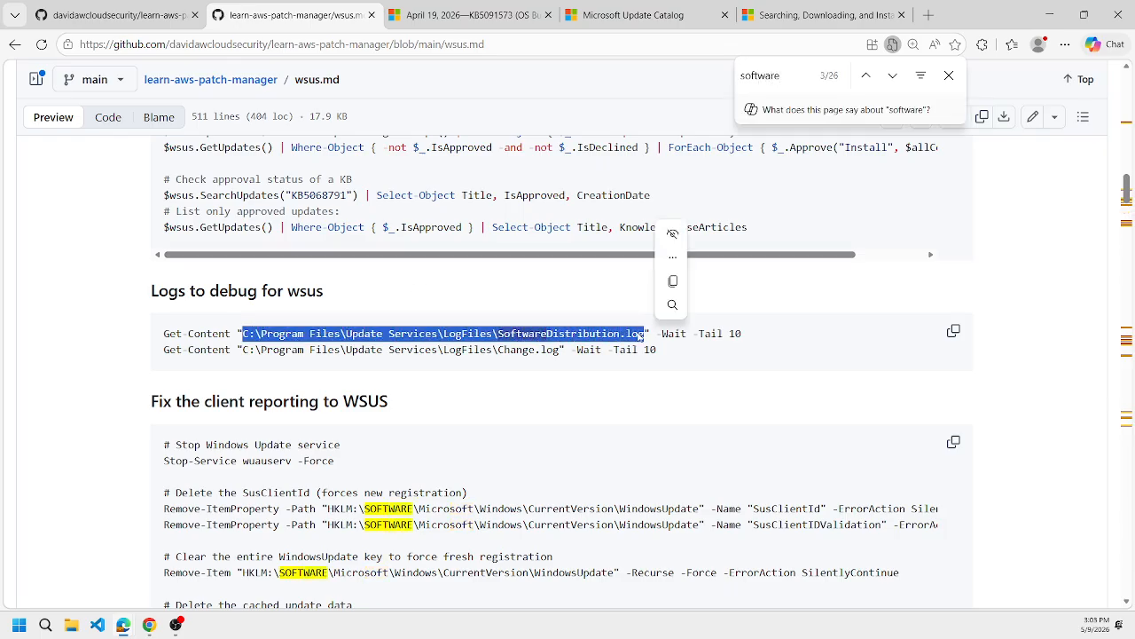
right_click(640, 336)
left_click(665, 346)
Stop the CBS log output in the WSUS session and try to follow the last 5 lines of SoftwareDistribution.log using the unquoted copied path.
key("alt+Tab")
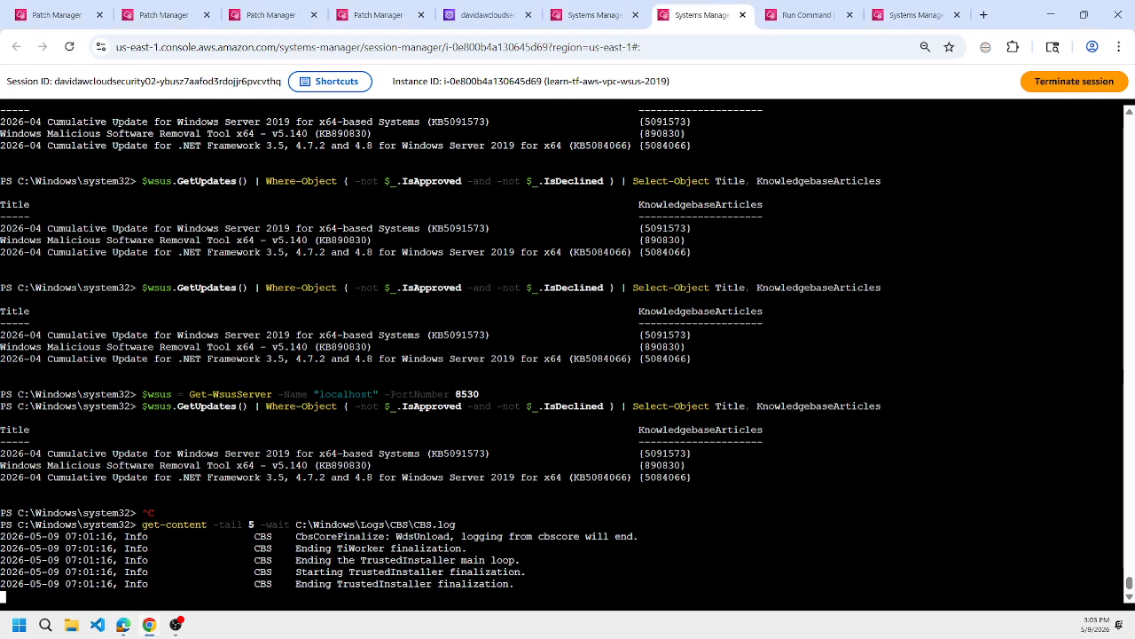
key("ctrl+c")
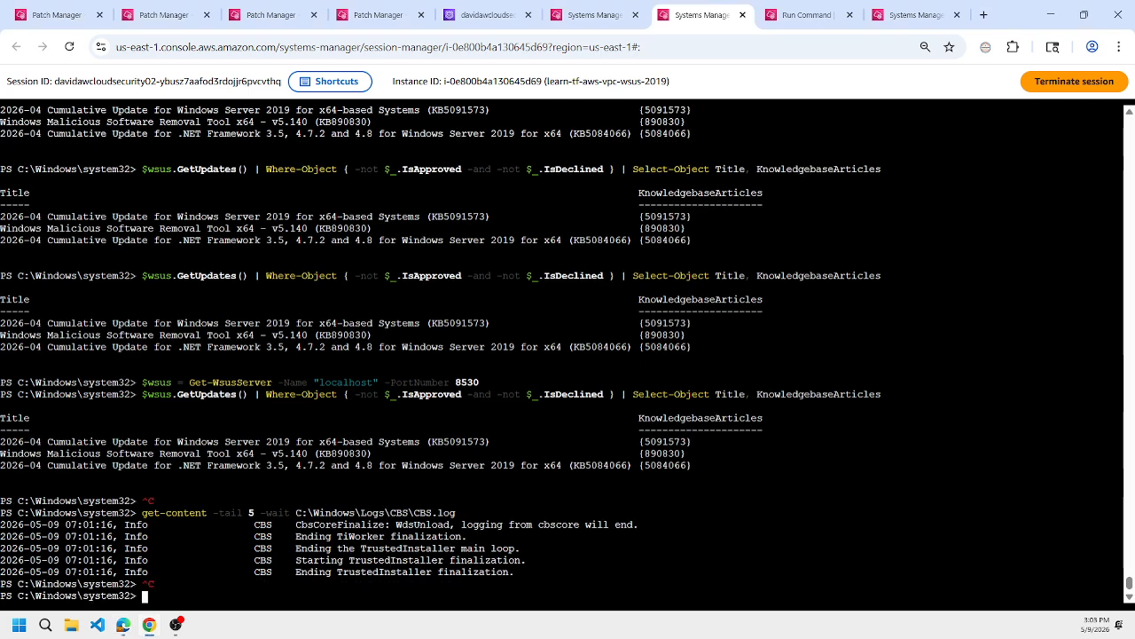
key("Up")
key("BackSpace")
key("BackSpace")
key("BackSpace")
key("BackSpace")
key("BackSpace")
key("BackSpace")
key("BackSpace")
key("BackSpace")
key("BackSpace")
key("BackSpace")
key("BackSpace")
key("BackSpace")
key("BackSpace")
key("BackSpace")
key("BackSpace")
key("BackSpace")
key("BackSpace")
key("BackSpace")
key("BackSpace")
key("BackSpace")
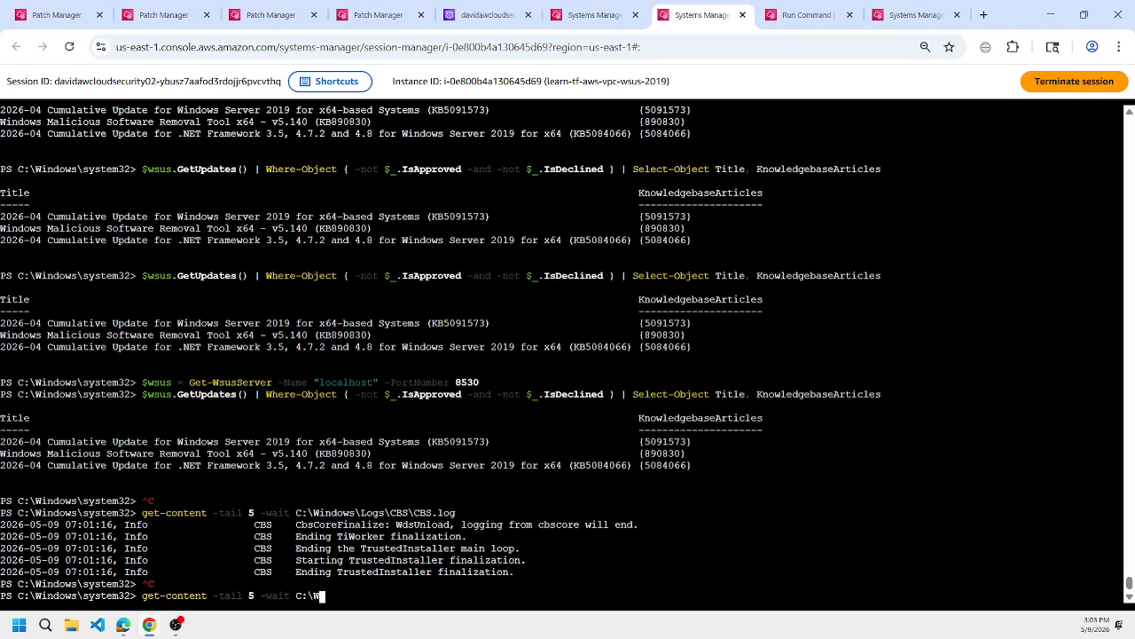
key("ctrl+v")
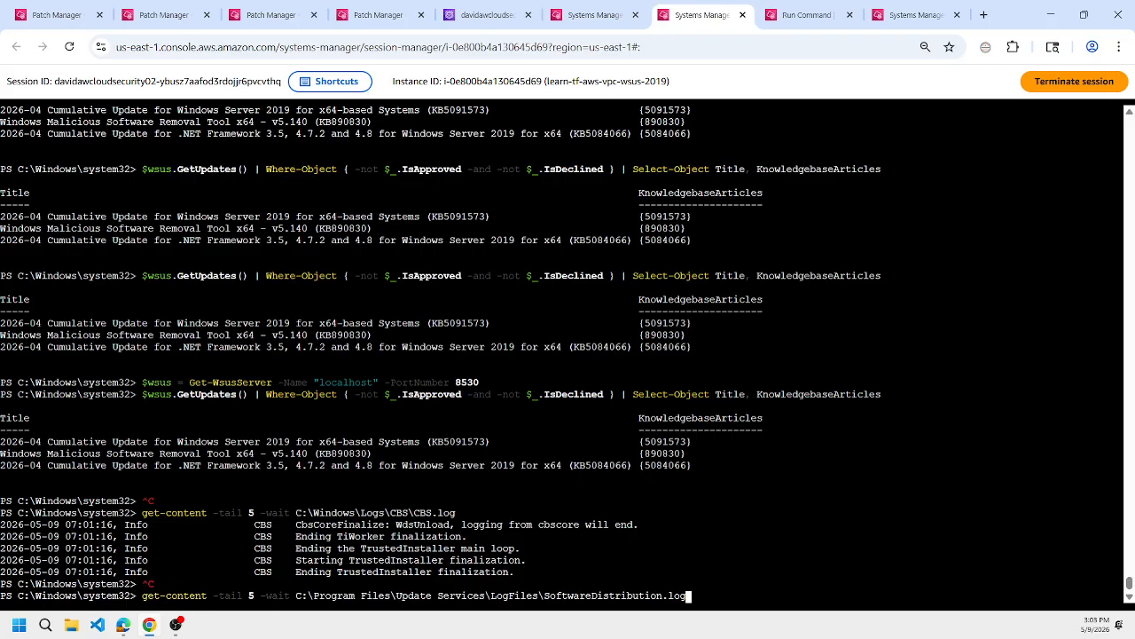
key("Return")
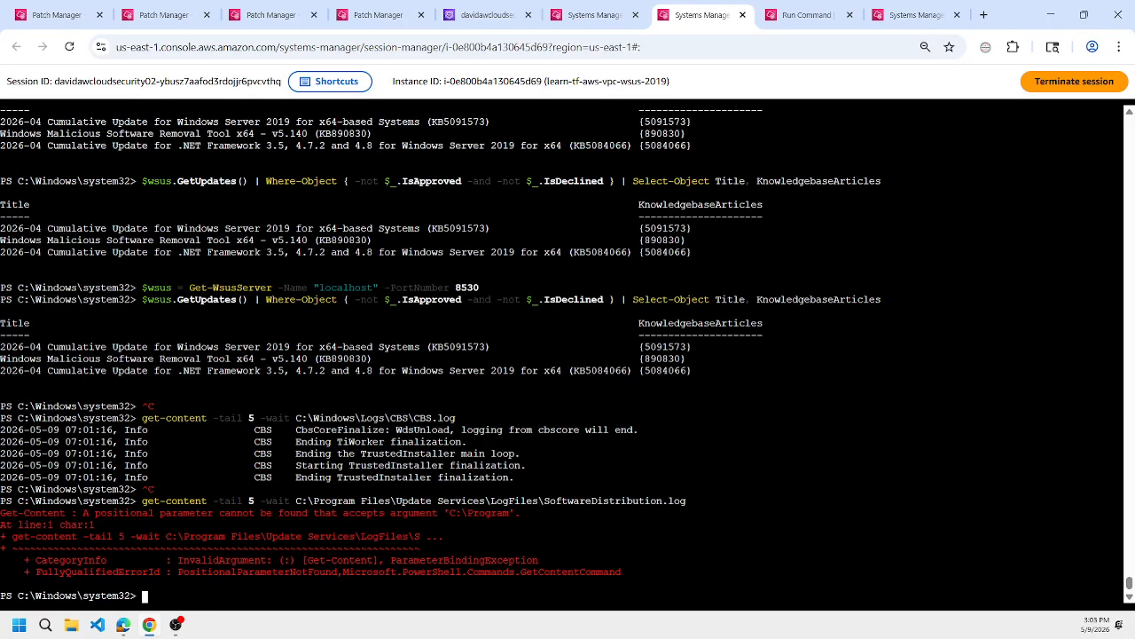
Enclose the SoftwareDistribution.log path in double quotes and rerun the get-content command to follow its last 5 lines.
key("Up")
key("Home")
key("ctrl+Right")
key("ctrl+Right")
key("ctrl+Right")
key("ctrl+Right")
key("ctrl+Right")
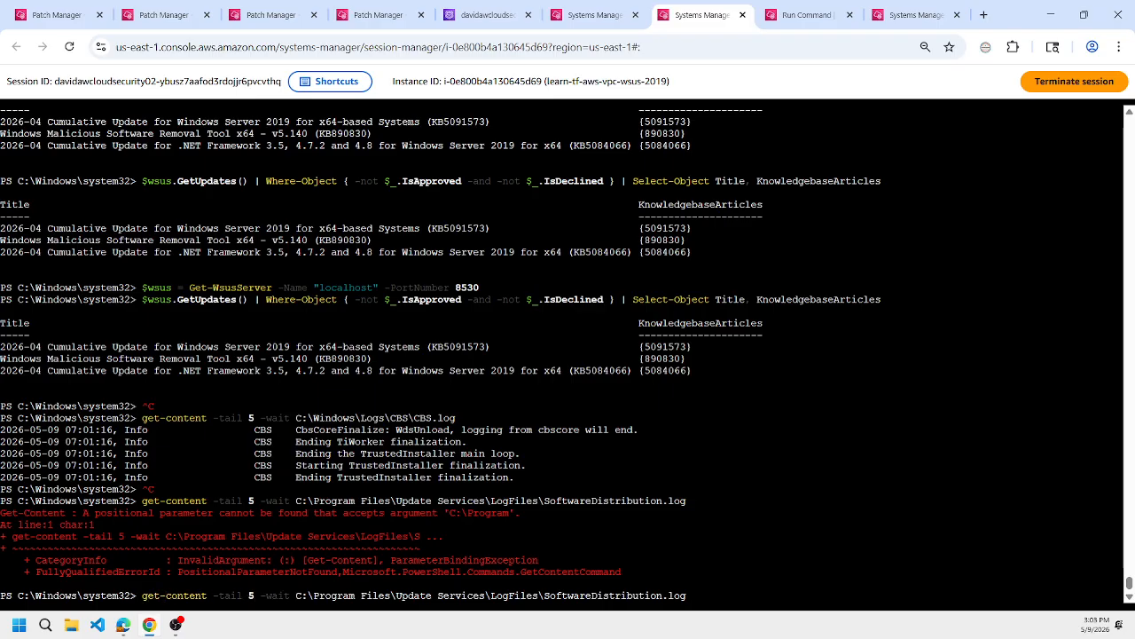
type("\"")
key("End")
type("\"")
key("Return")
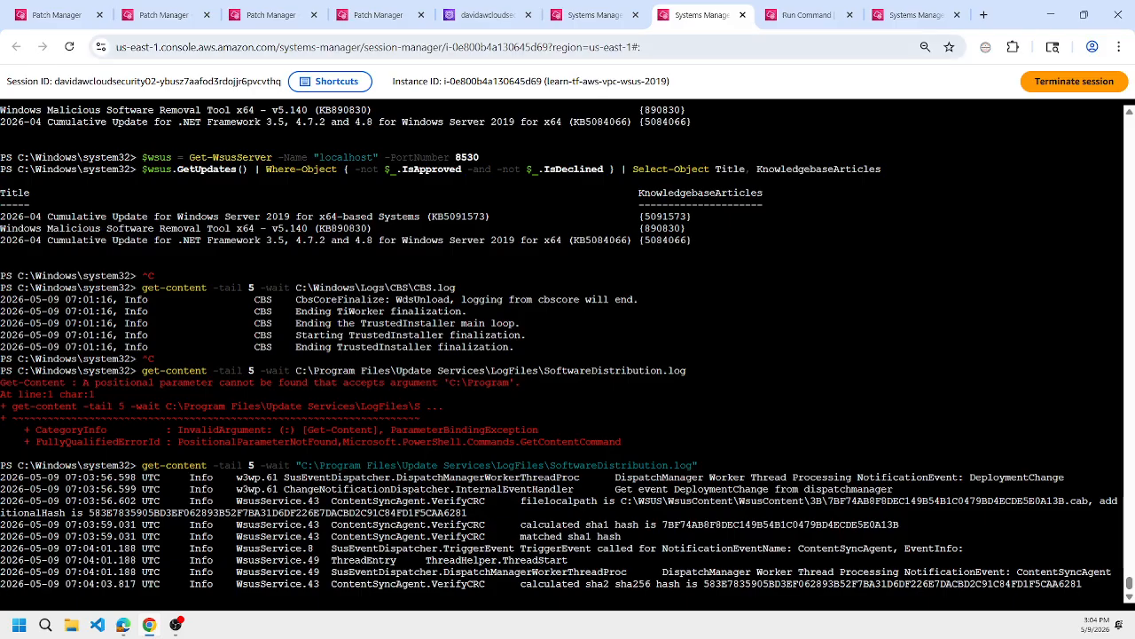
Refresh the WSUS import command's status, read through its output for the instance, and close that page.
left_click(910, 15)
scroll(807, 257, "up", 3)
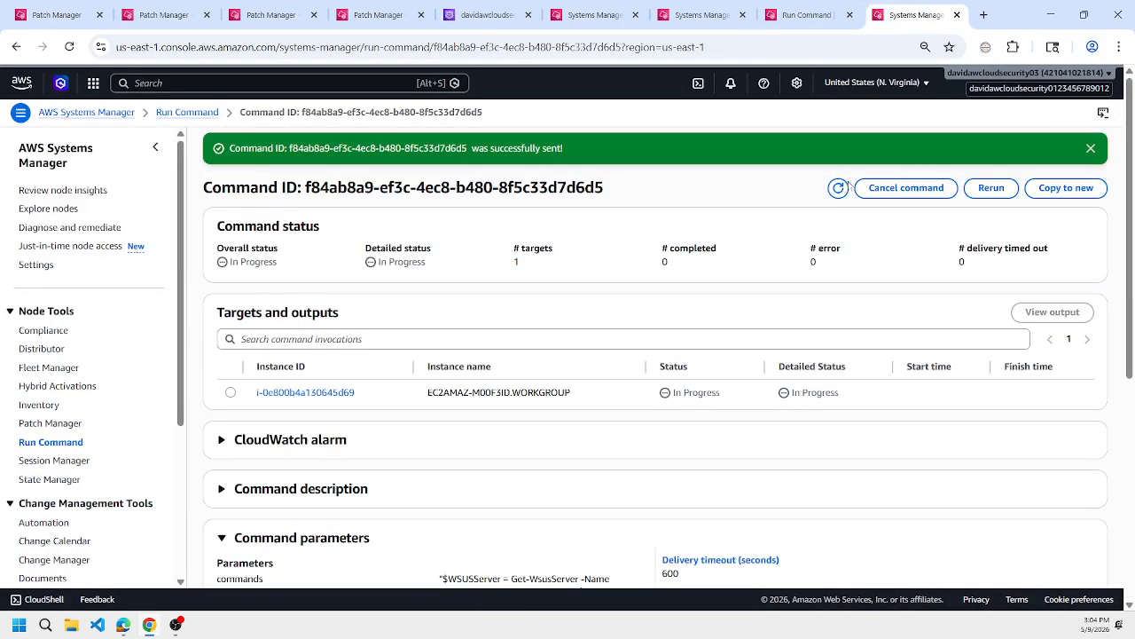
left_click(839, 187)
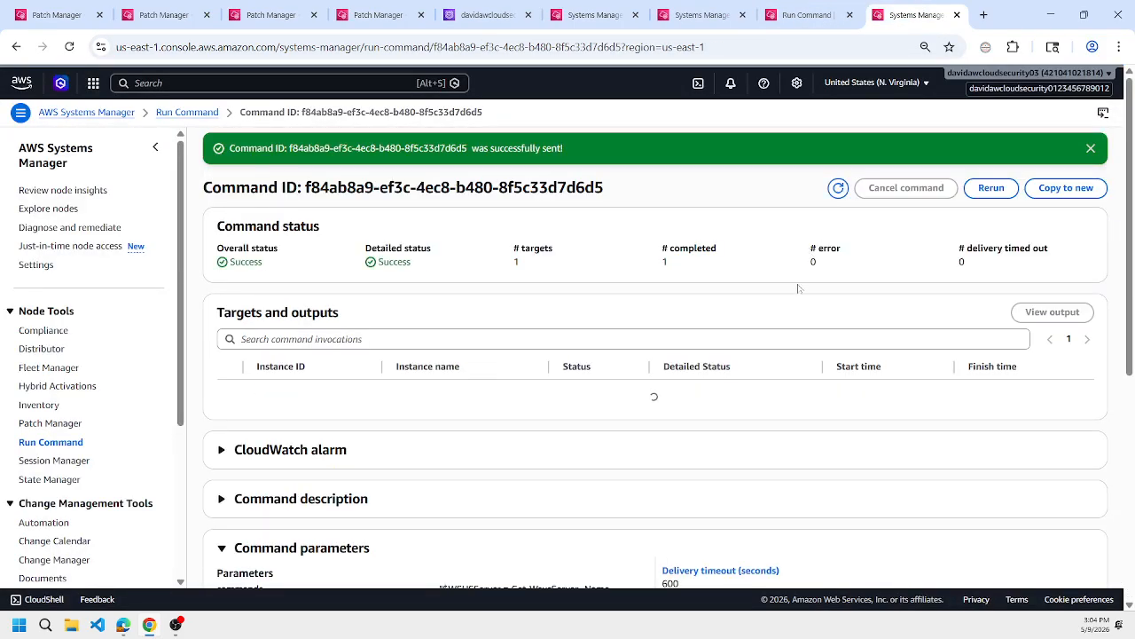
left_click(229, 392)
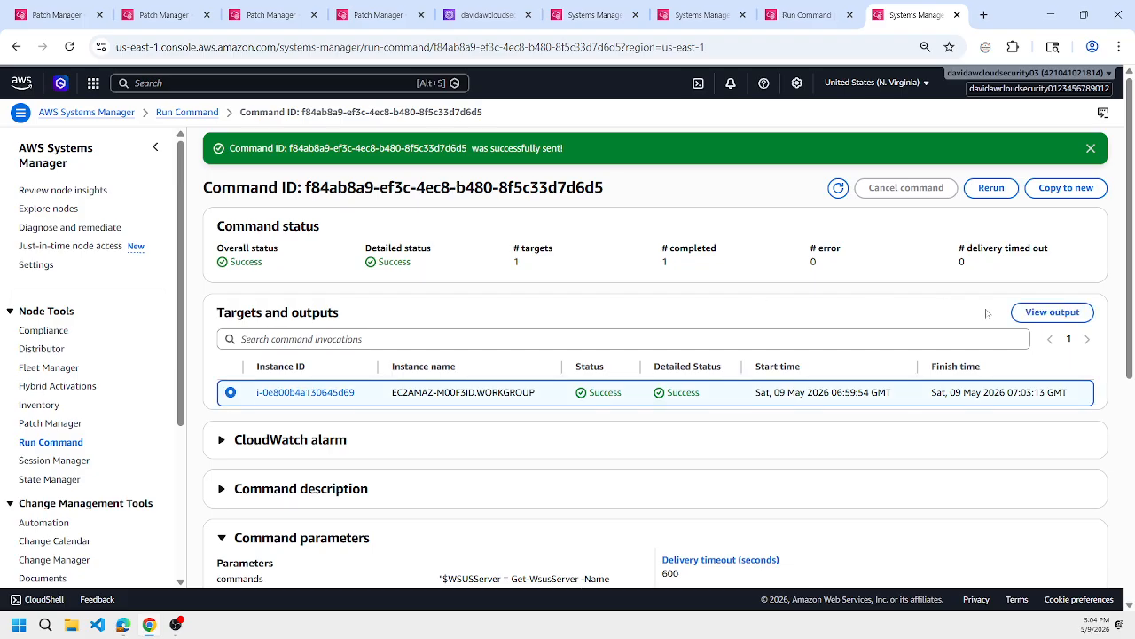
left_click(1047, 312)
left_click(364, 321)
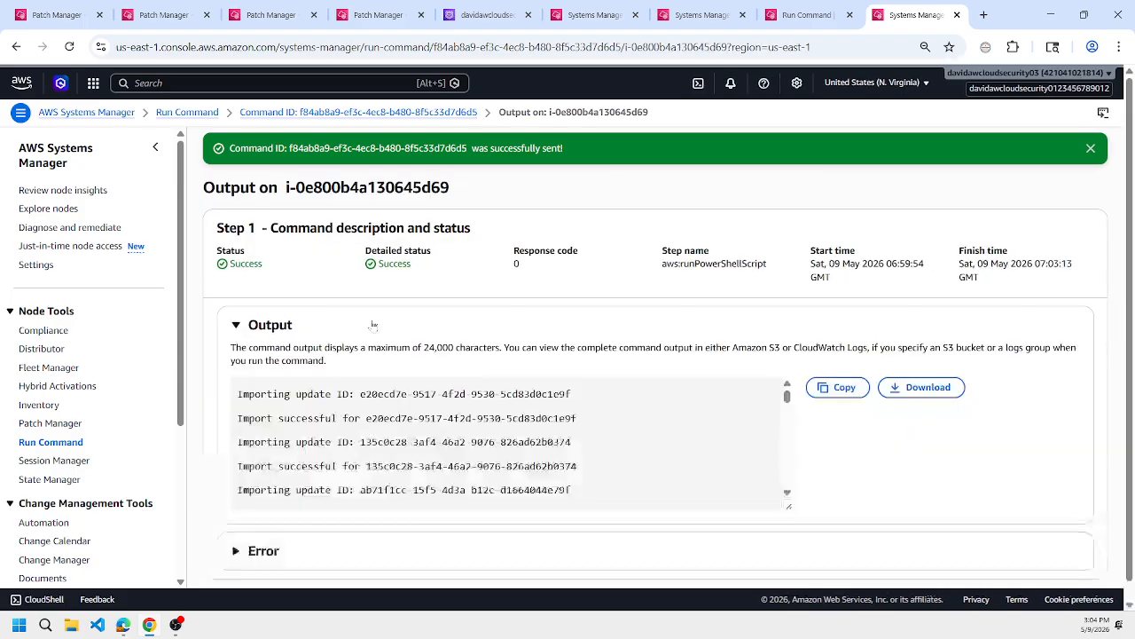
scroll(547, 405, "down", 10)
scroll(547, 406, "down", 10)
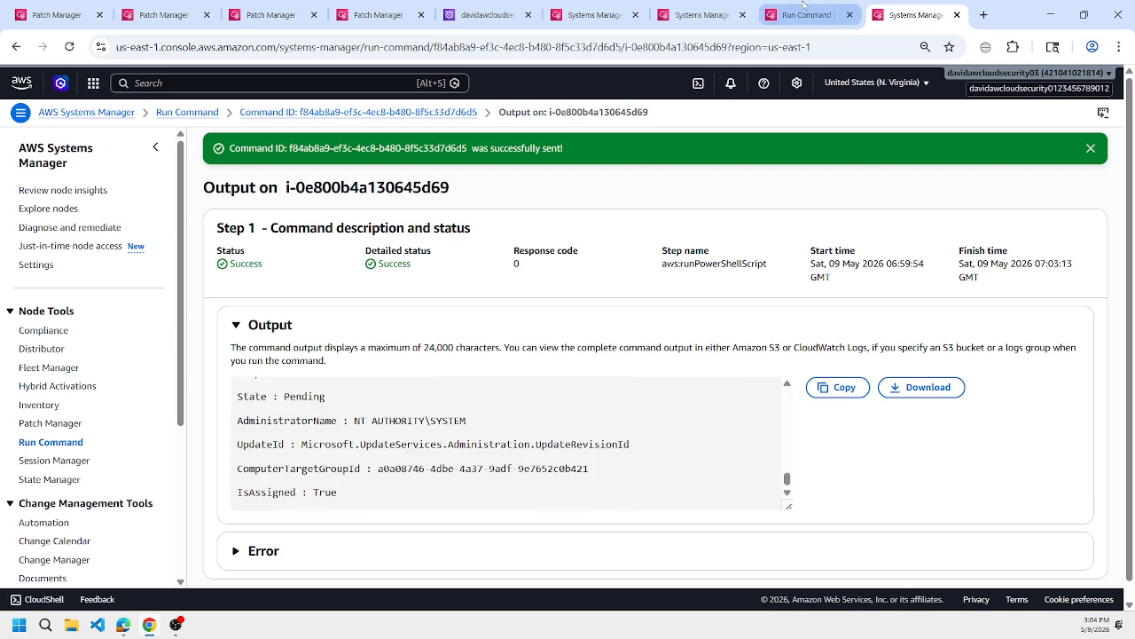
key("ctrl+w")
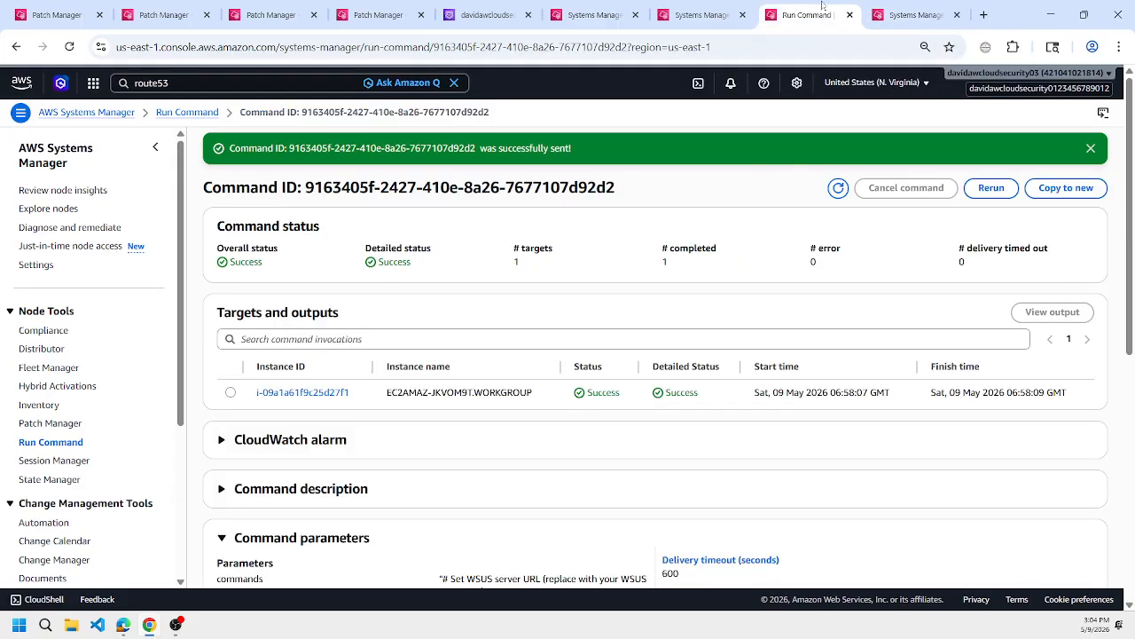
Stop the log output in the WSUS server session and rerun the $wsus.GetUpdates() query for updates neither approved nor declined.
left_click(761, 8)
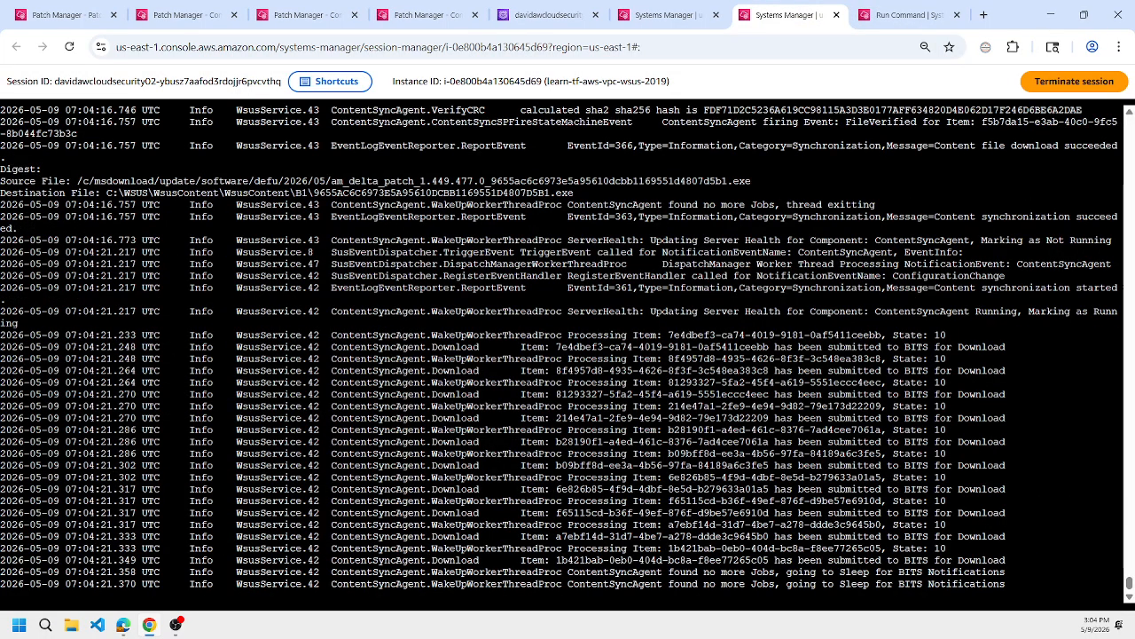
key("ctrl+c")
key("Up")
key("Up")
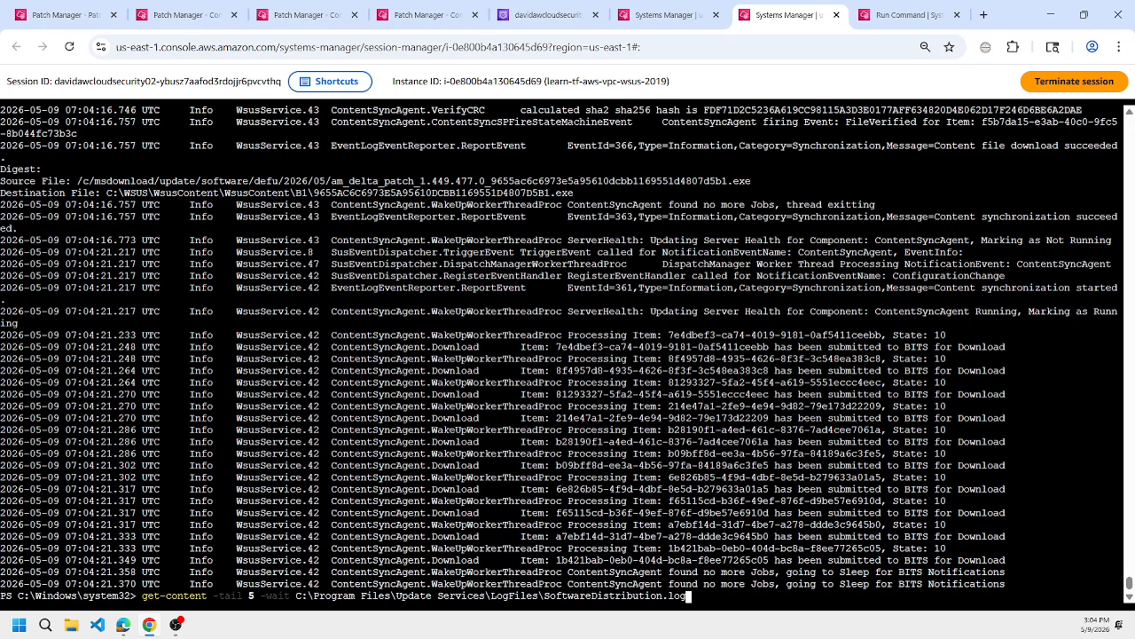
key("Up")
key("Up")
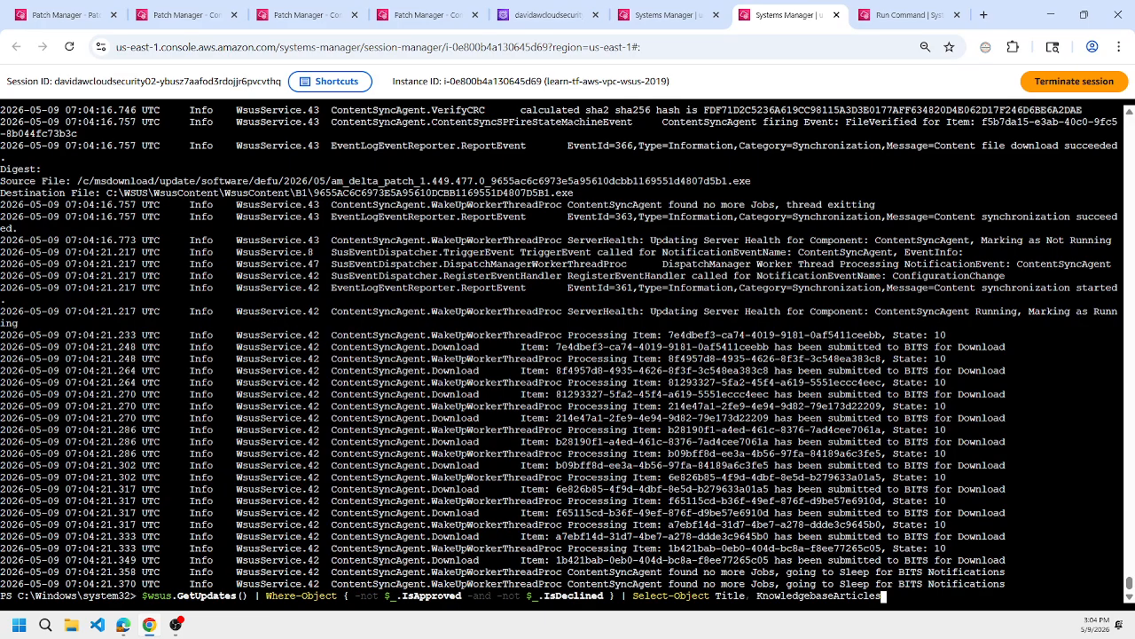
key("Return")
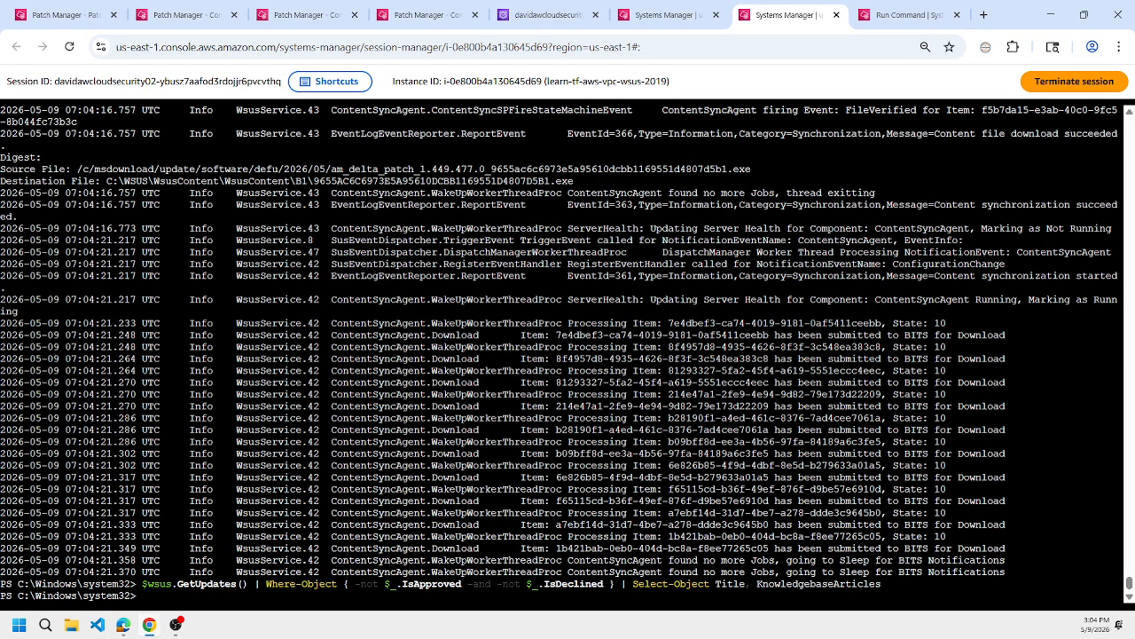
Reconnect the $wsus variable to the WSUS server with Get-WsusServer, using name "localhost" and port 8530.
key("Up")
key("Up")
key("Up")
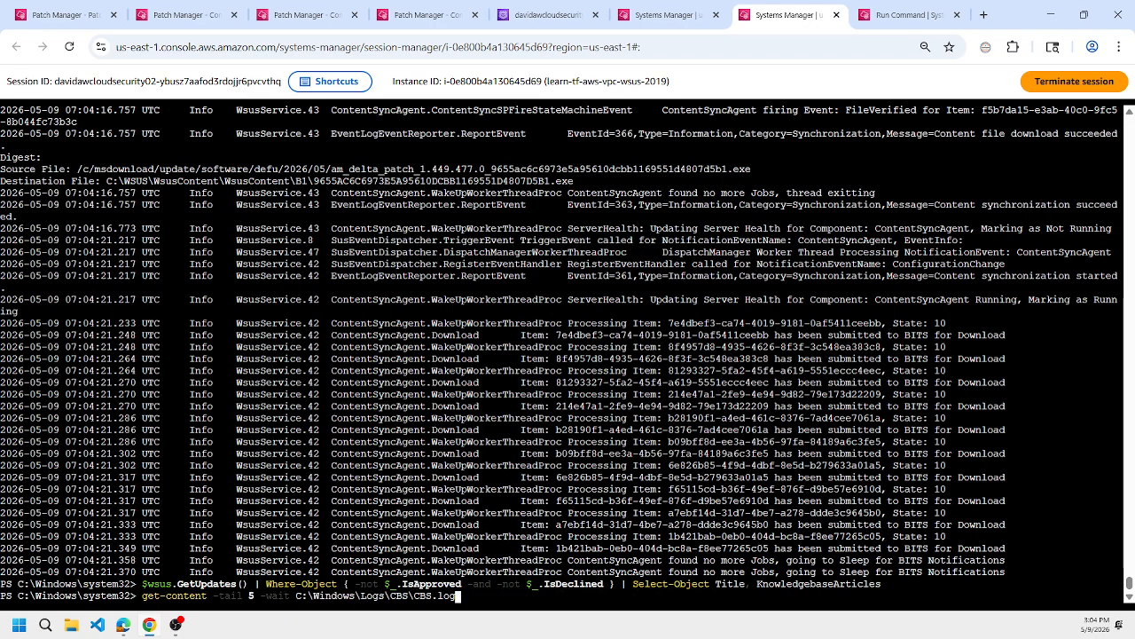
key("Up")
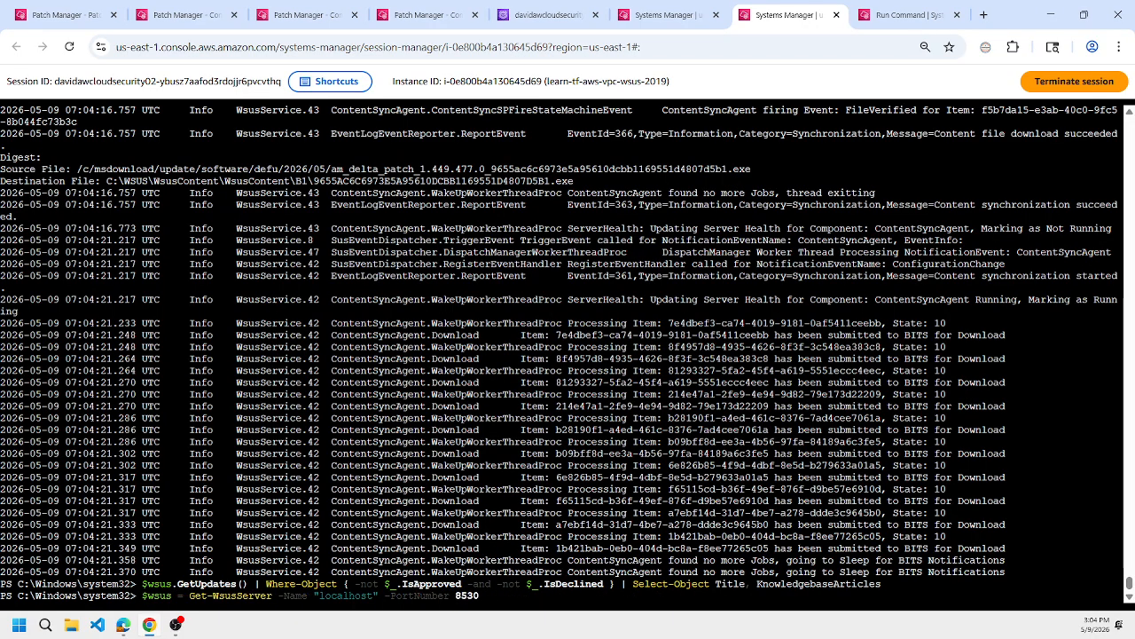
key("Up")
key("Down")
key("Return")
With the renewed WSUS connection, list the title and KnowledgebaseArticles of updates neither approved nor declined again.
key("Up")
key("Up")
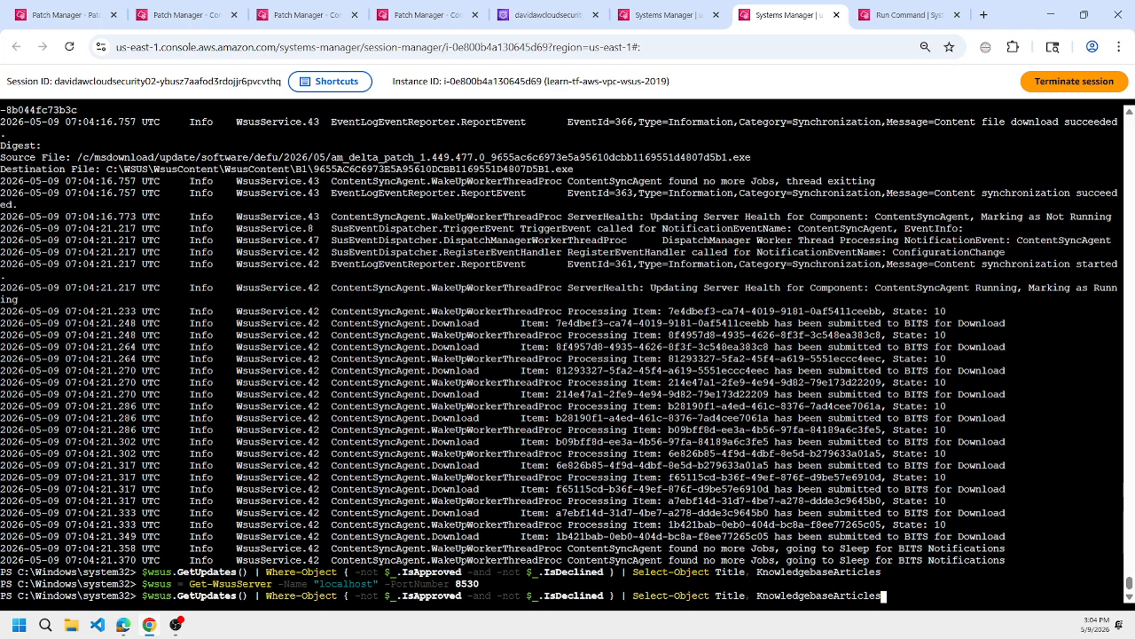
key("Return")
key("Up")
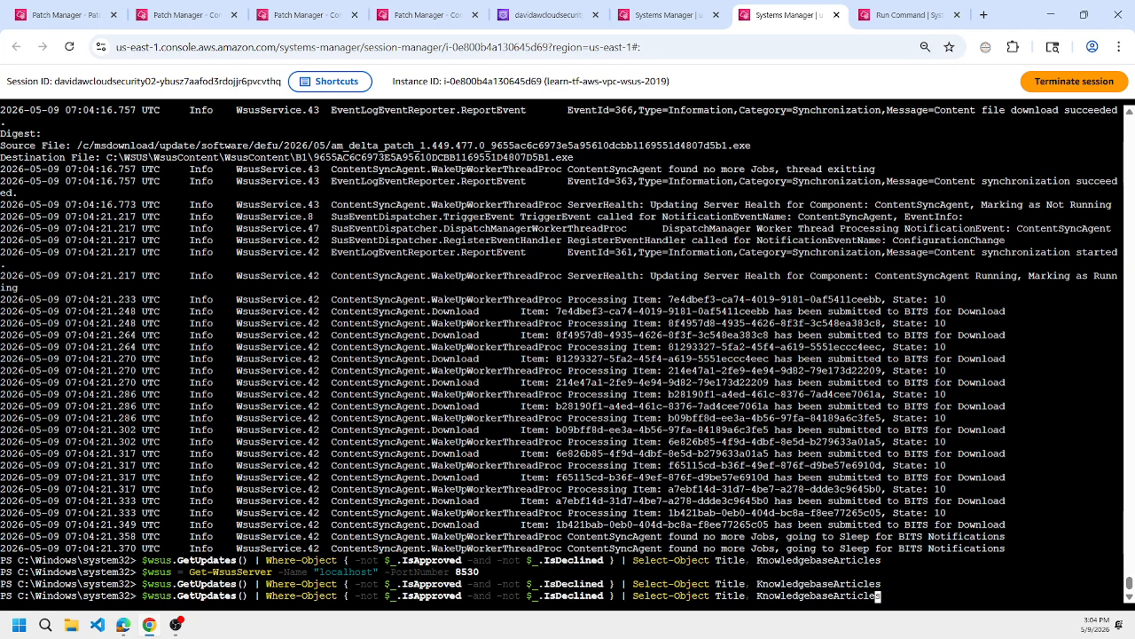
Change the $wsus.GetUpdates() filter to only $_.IsApproved and list the title and KnowledgebaseArticles of the approved updates.
key("Left")
key("Left")
key("Left")
key("Left")
key("Left")
key("Left")
key("Left")
key("Left")
key("Left")
key("Left")
key("Left")
key("Left")
key("Left")
key("Left")
key("Left")
key("Left")
key("Left")
key("Left")
key("Left")
key("Left")
key("ctrl+Left")
key("ctrl+Left")
key("ctrl+Left")
key("ctrl+Left")
key("ctrl+Left")
key("ctrl+Left")
key("ctrl+Left")
key("ctrl+Left")
key("ctrl+Left")
key("ctrl+Left")
key("Delete")
key("Delete")
key("Delete")
key("Delete")
key("Delete")
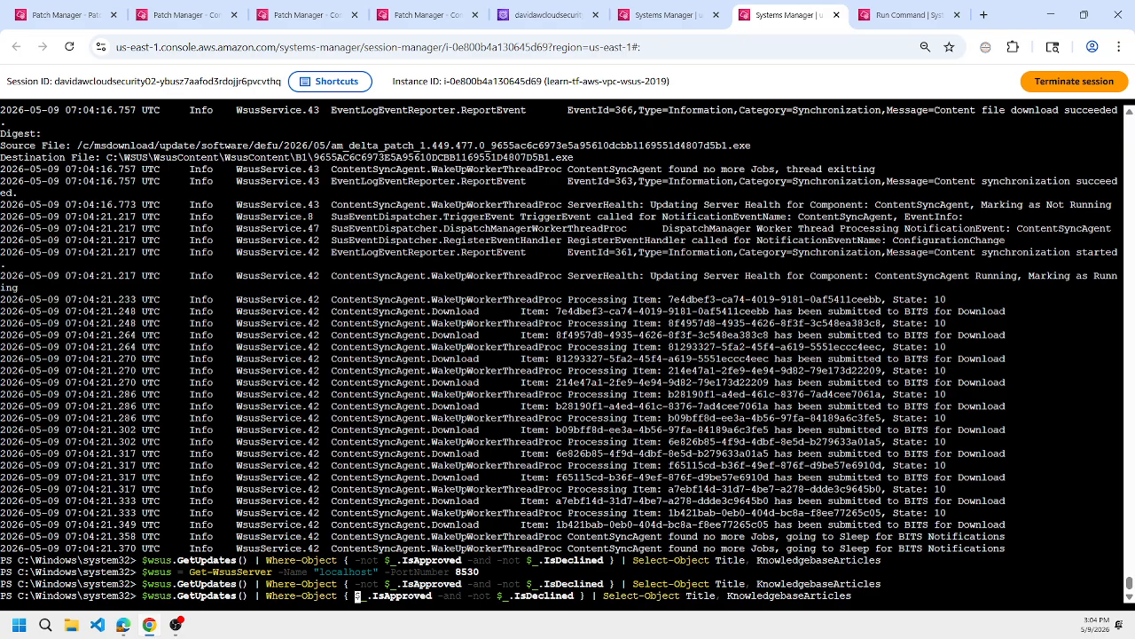
key("ctrl+Right")
key("ctrl+Right")
key("ctrl+Right")
key("Left")
key("Right")
key("Delete")
key("Delete")
key("Delete")
key("Delete")
key("Delete")
key("Delete")
key("Delete")
key("Delete")
key("Delete")
key("Delete")
key("Delete")
key("Delete")
key("Delete")
key("Delete")
key("Delete")
key("Delete")
key("Delete")
key("Delete")
key("Delete")
key("Delete")
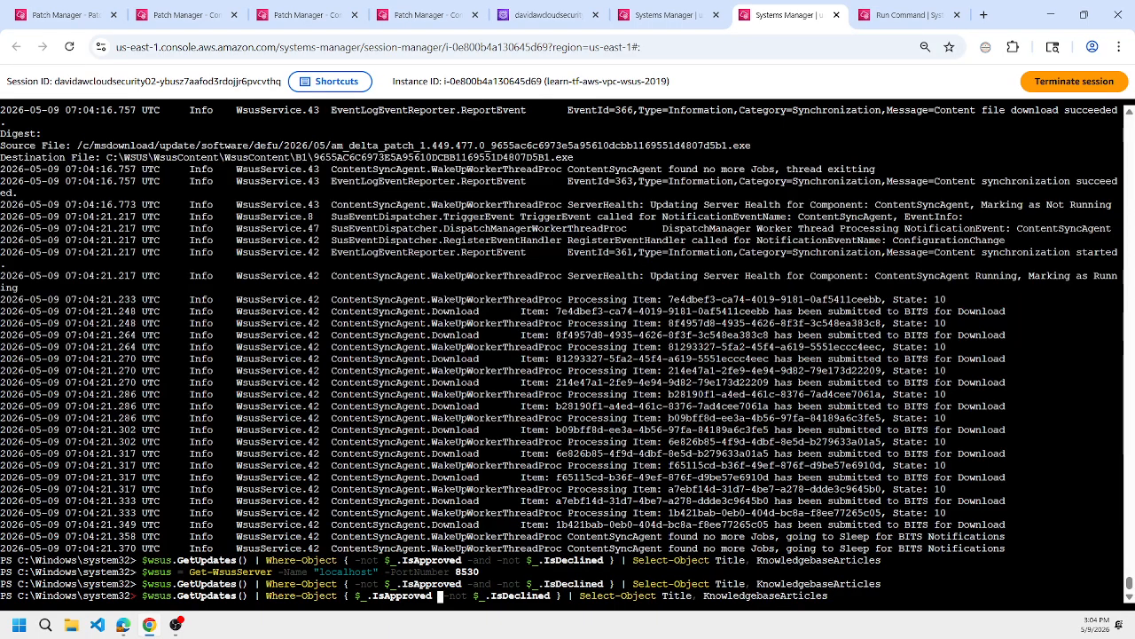
key("Delete")
key("Delete")
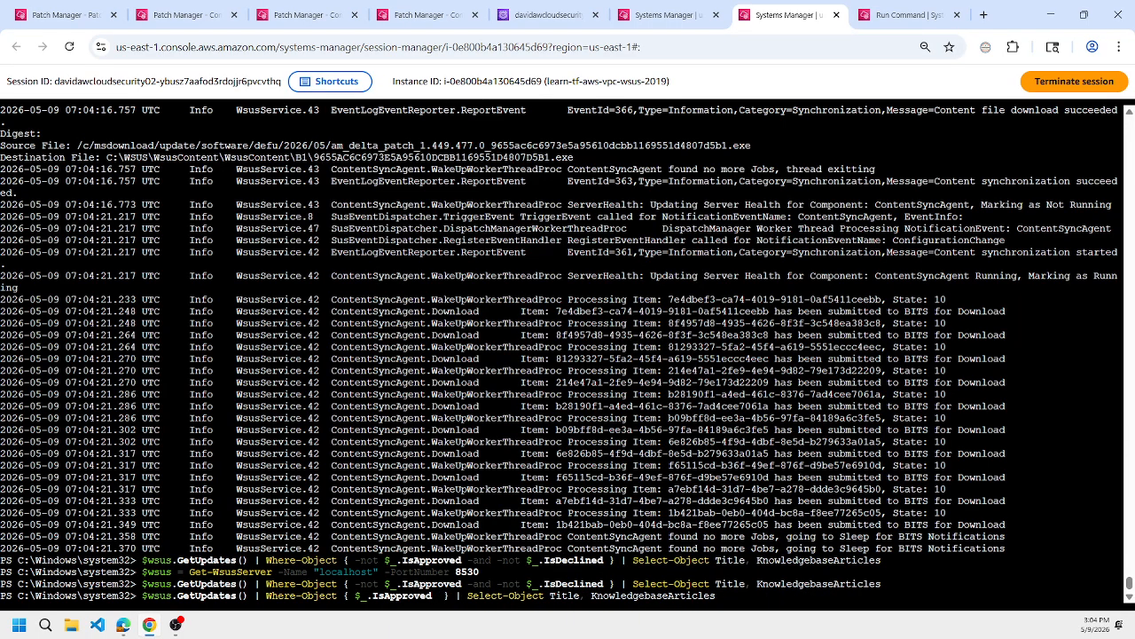
key("Delete")
key("Return")
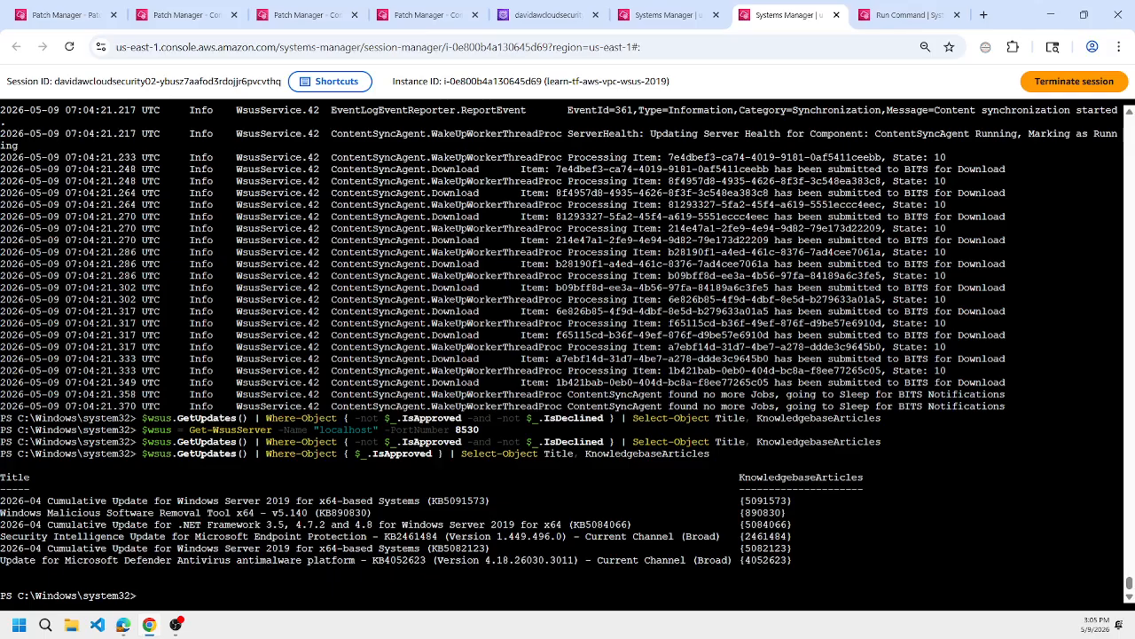
Compare the approved KB5091573 and KB5082123 entries with the missing patches in the WSUS server's Patch Manager reports.
double_click(764, 500)
key("ctrl+c")
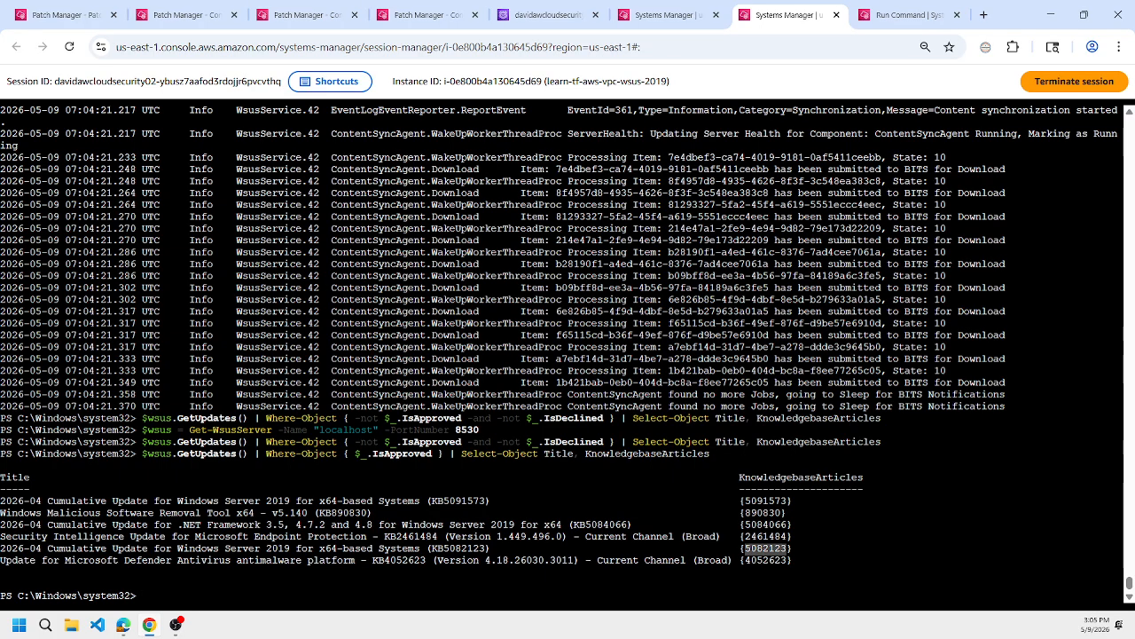
triple_click(765, 549)
triple_click(765, 548)
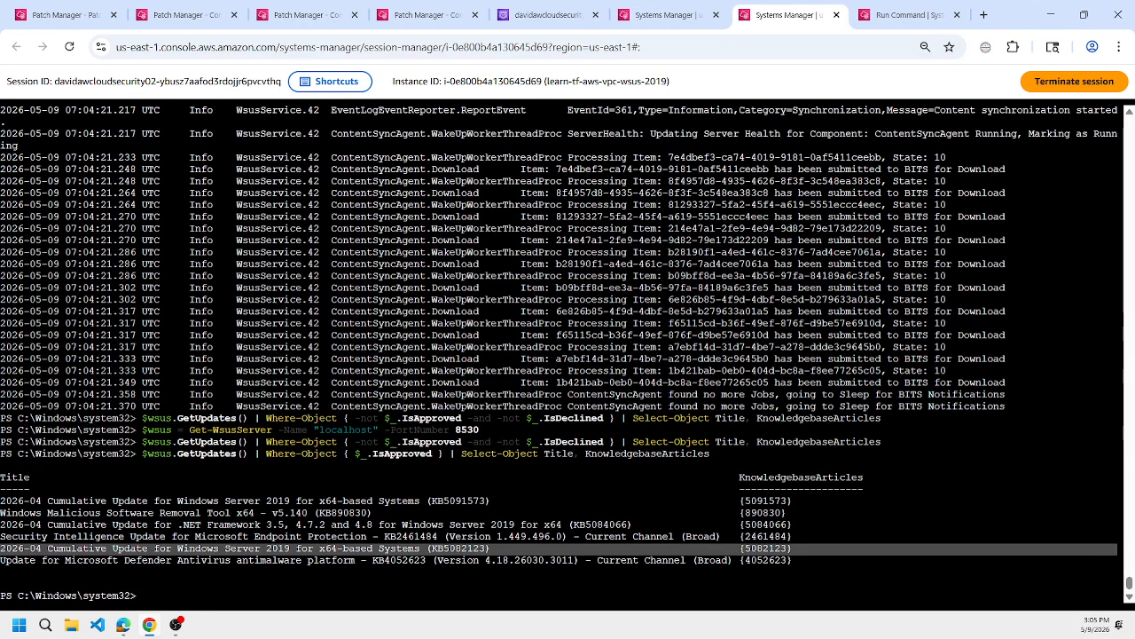
left_click(424, 16)
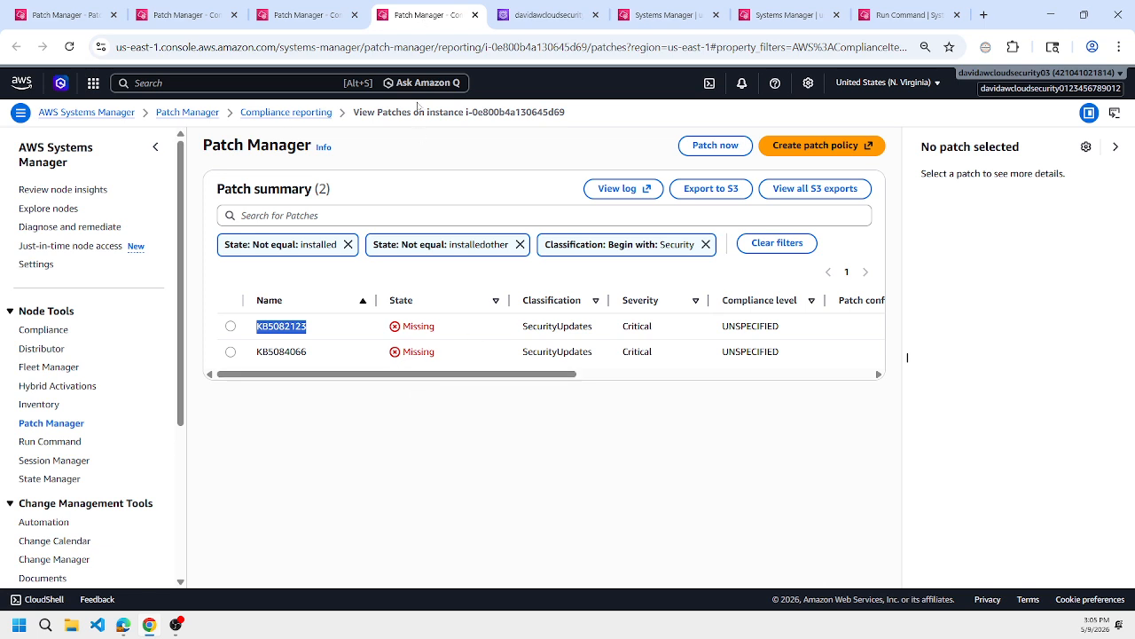
left_click(300, 18)
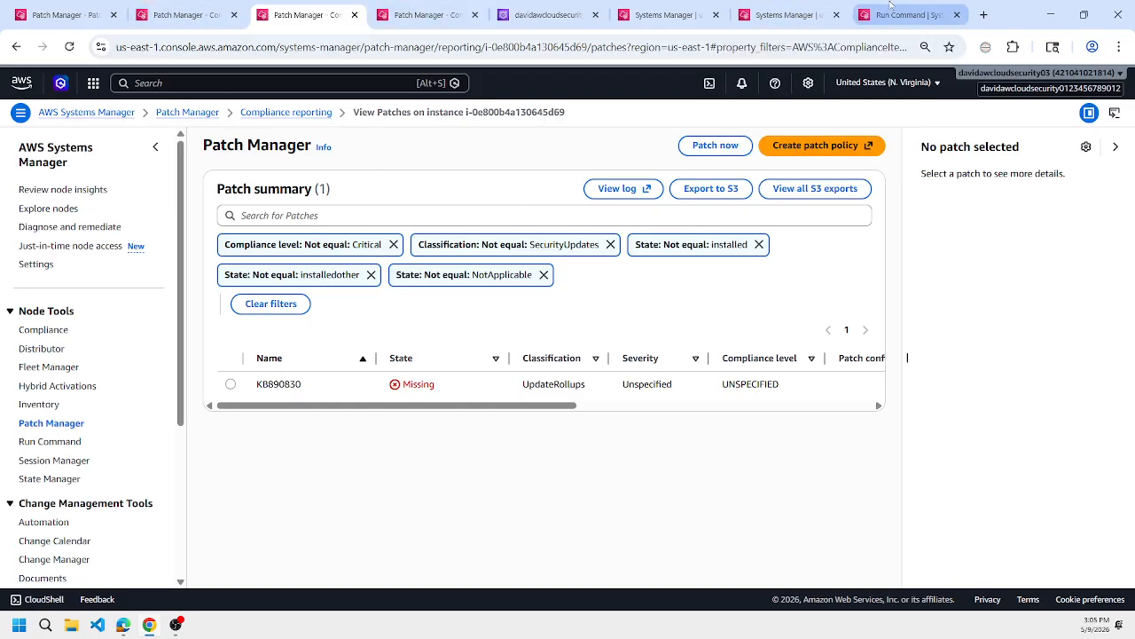
In the Run Command history, open the most recent AWS-RunPatchBaseline command and copy it to a new command.
left_click(785, 15)
left_click(909, 15)
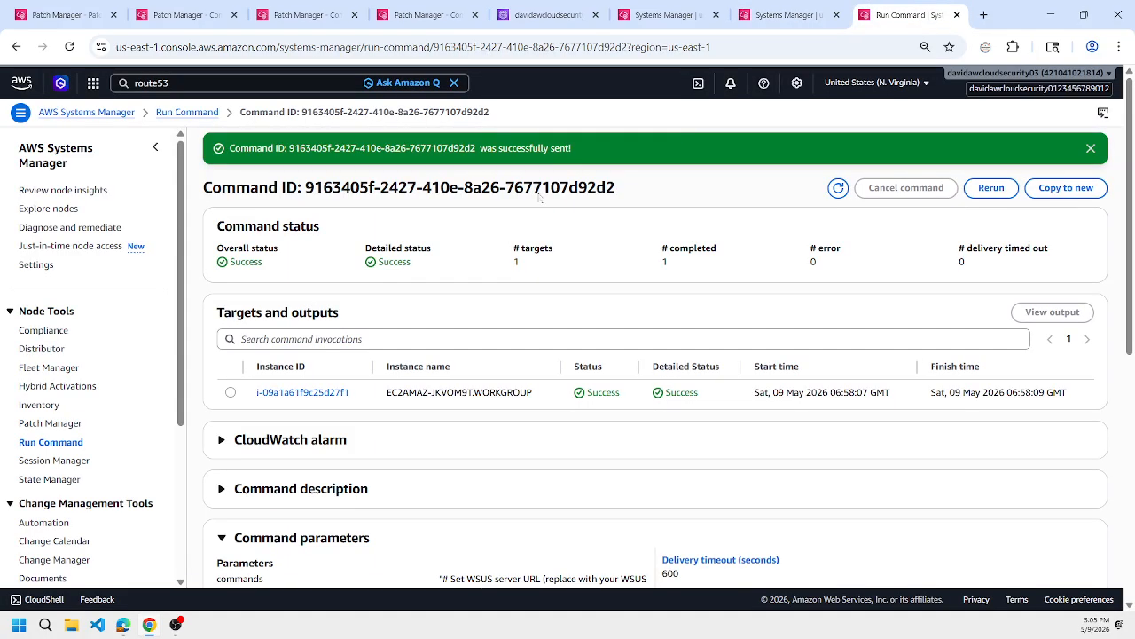
left_click(203, 113, "ctrl")
left_click(917, 15)
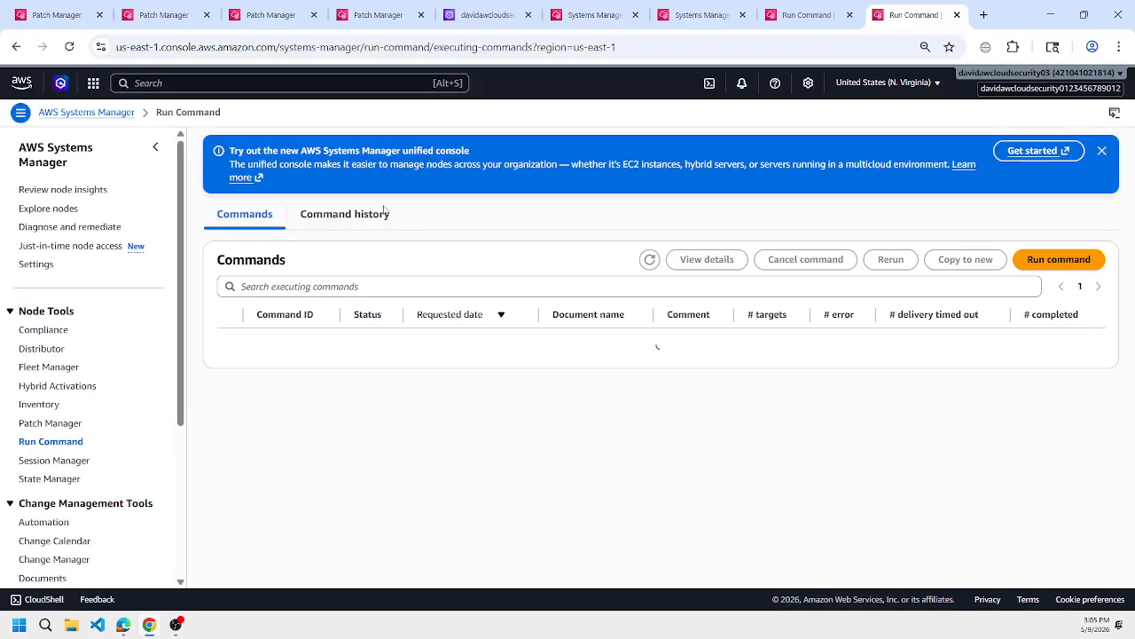
left_click(384, 213)
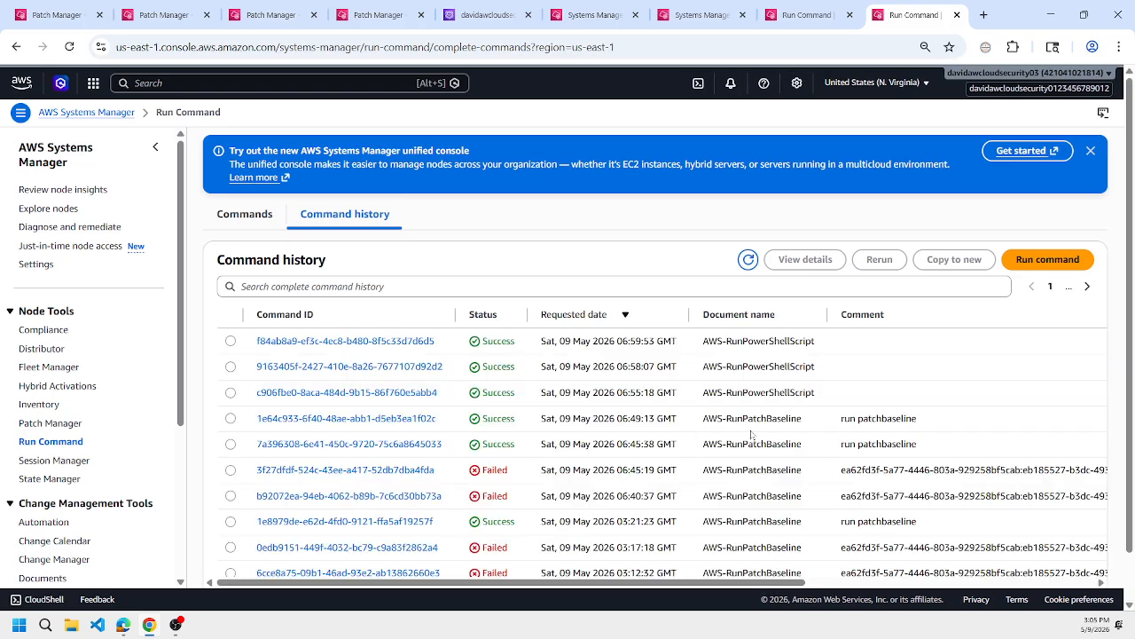
left_click(341, 418)
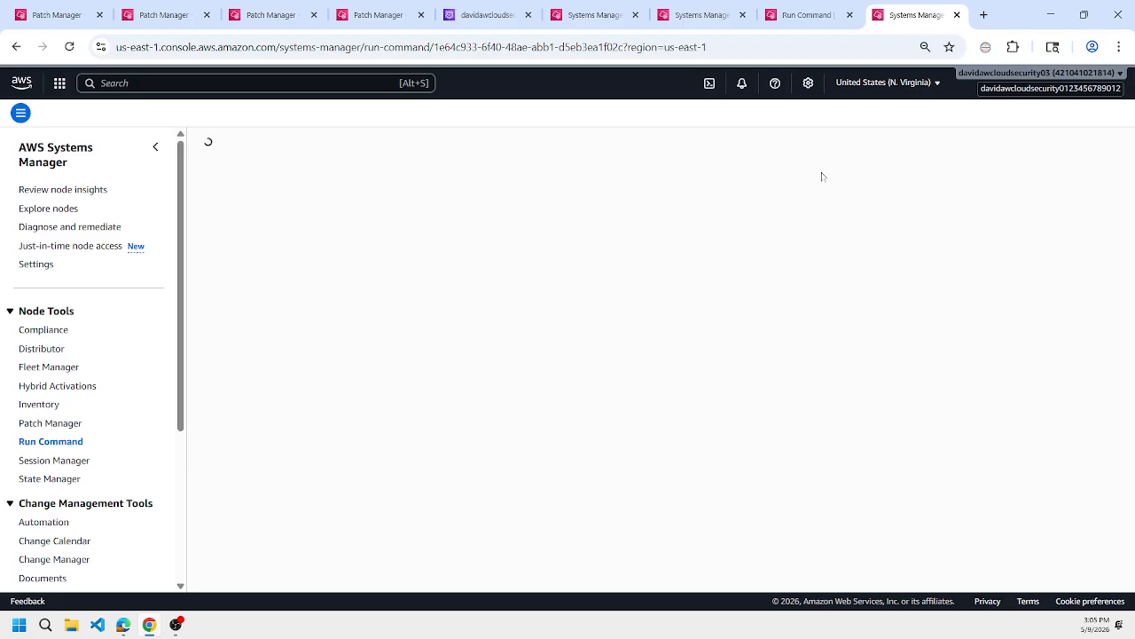
left_click(1077, 151)
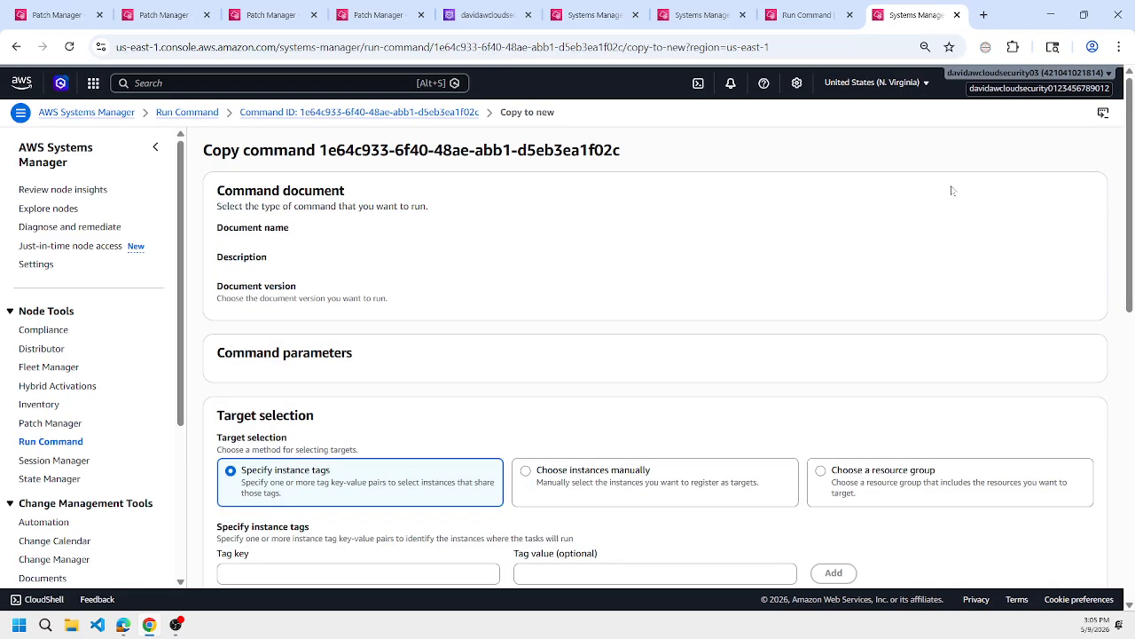
Run the copied Scan command with NoReboot on the manually chosen instances learn-tf-aws-vpc-win-2019 and learn-tf-aws-vpc-wsus-2019.
scroll(755, 299, "down", 3)
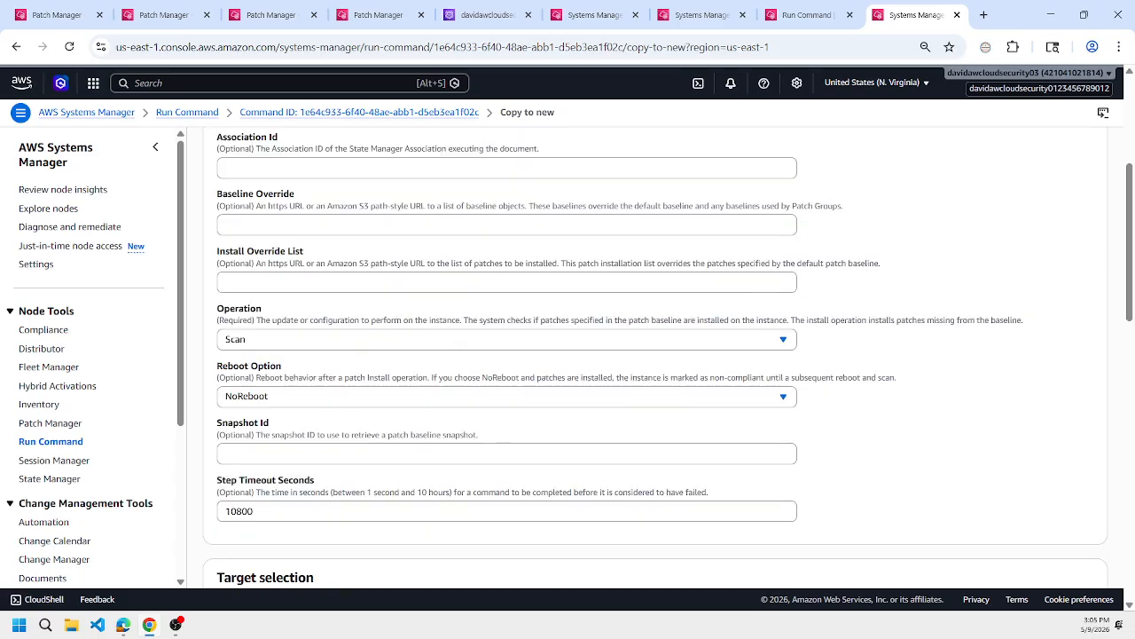
scroll(426, 370, "down", 3)
left_click(336, 411)
left_click(335, 411)
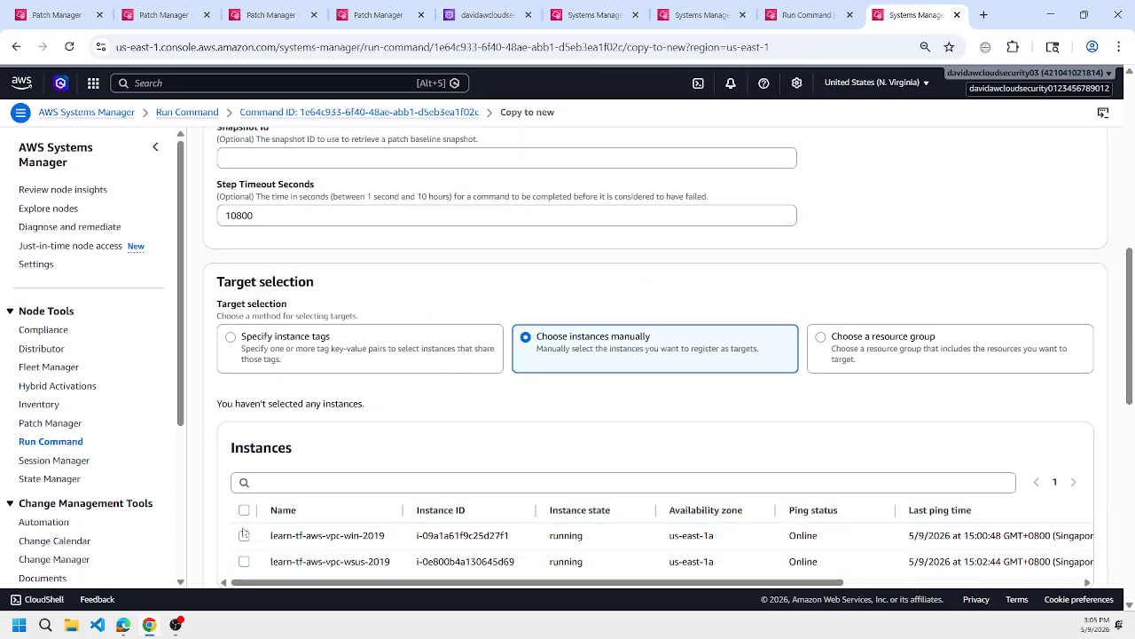
left_click(244, 510)
scroll(596, 406, "down", 4)
scroll(595, 405, "up", 7)
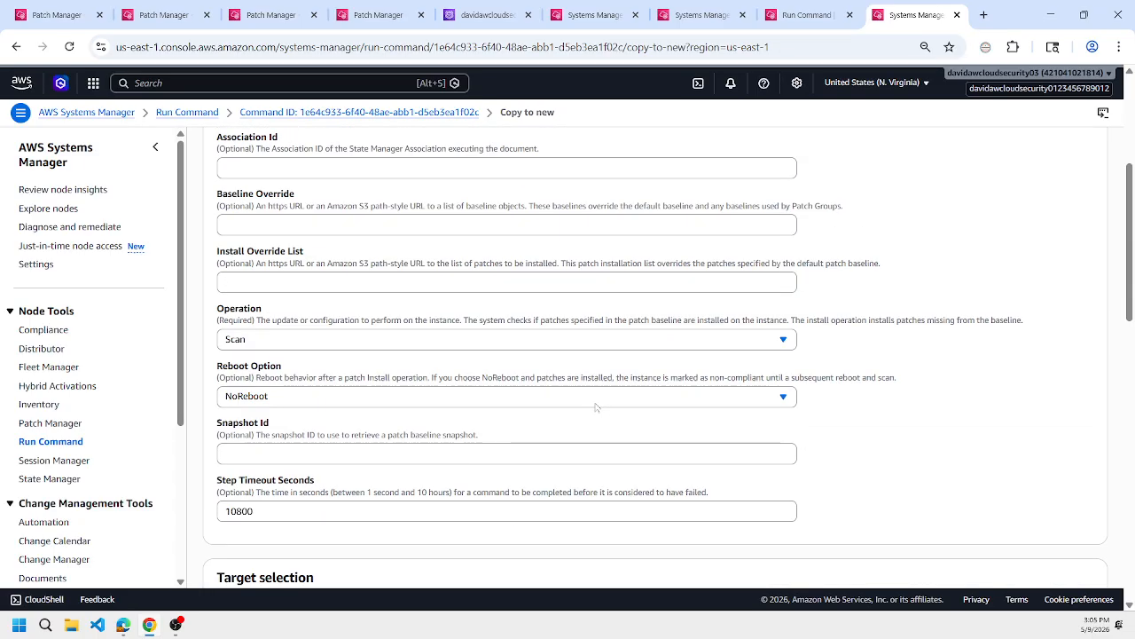
scroll(596, 407, "up", 4)
scroll(596, 407, "down", 4)
scroll(596, 407, "down", 5)
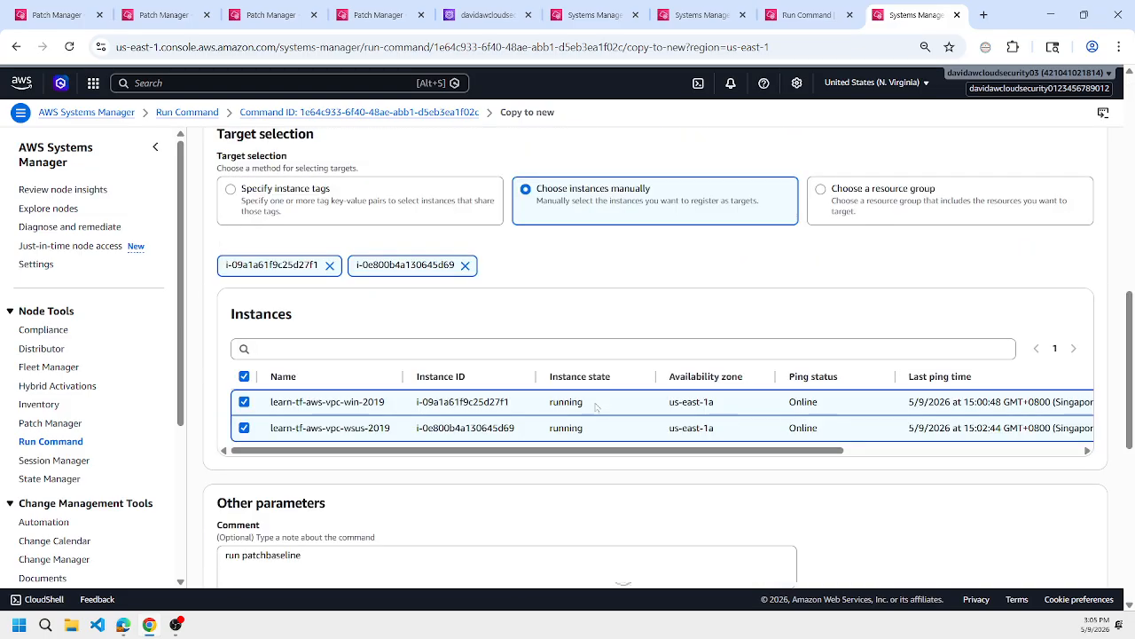
scroll(596, 406, "down", 10)
left_click(1081, 552)
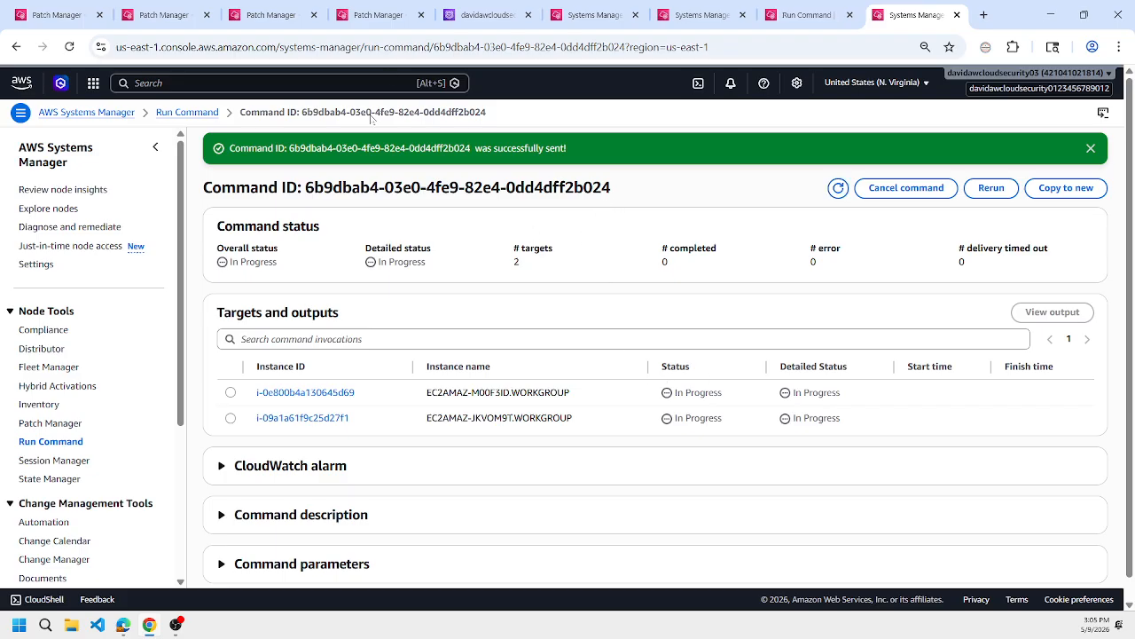
In the learn-tf-aws-vpc-win-2019 session, run the "IsInstalled=0" update search twice and look for KB5091573 in the titles.
left_click(378, 18)
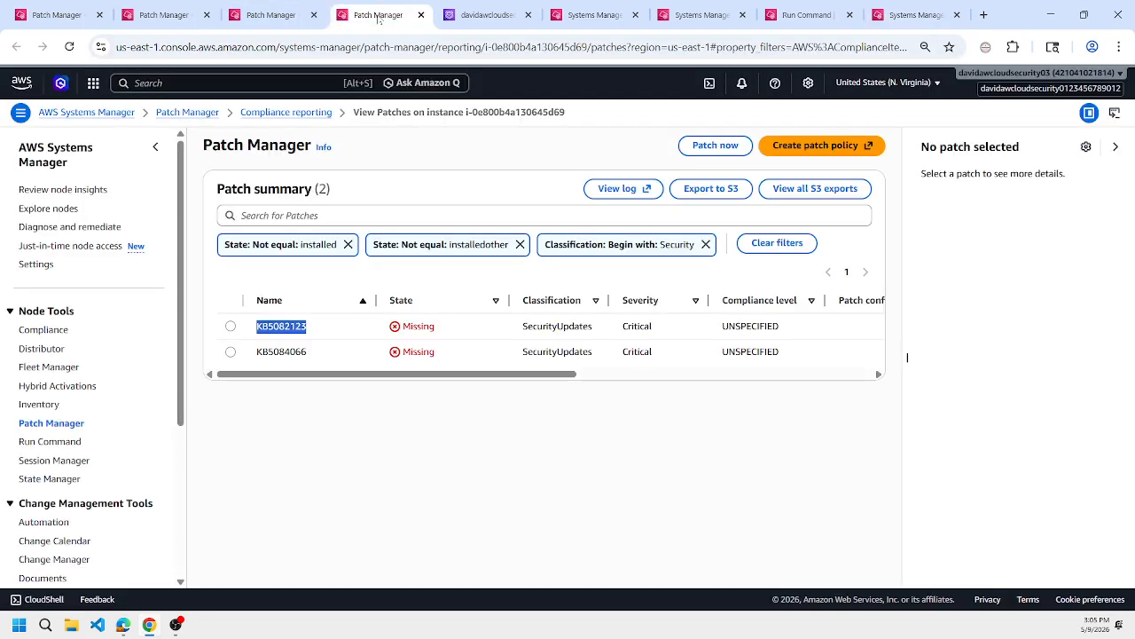
left_click(594, 15)
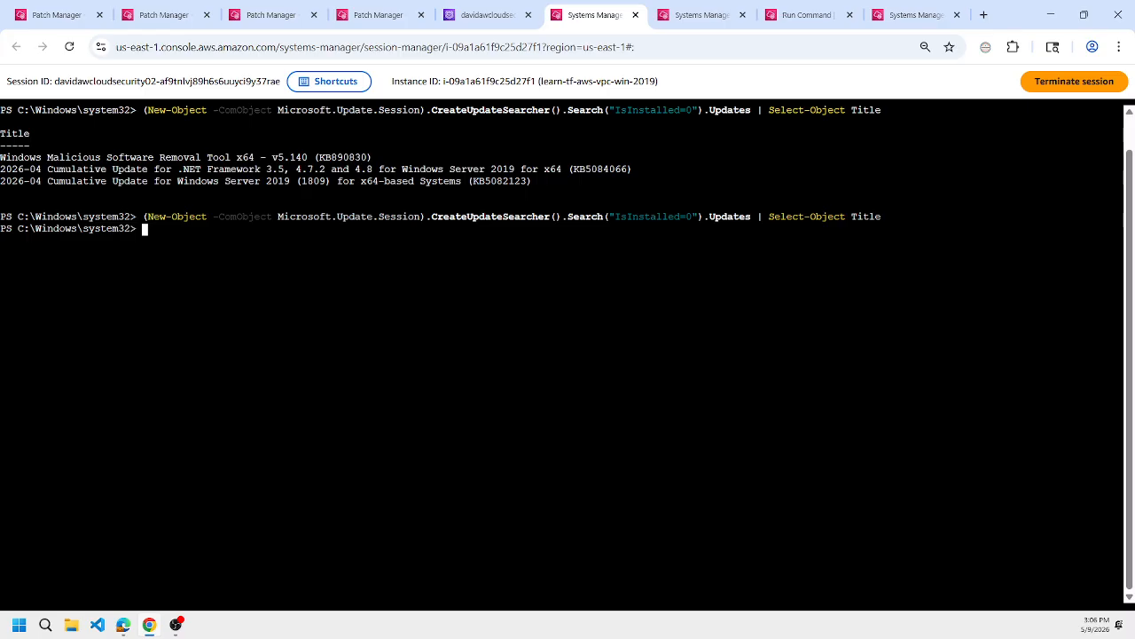
key("Up")
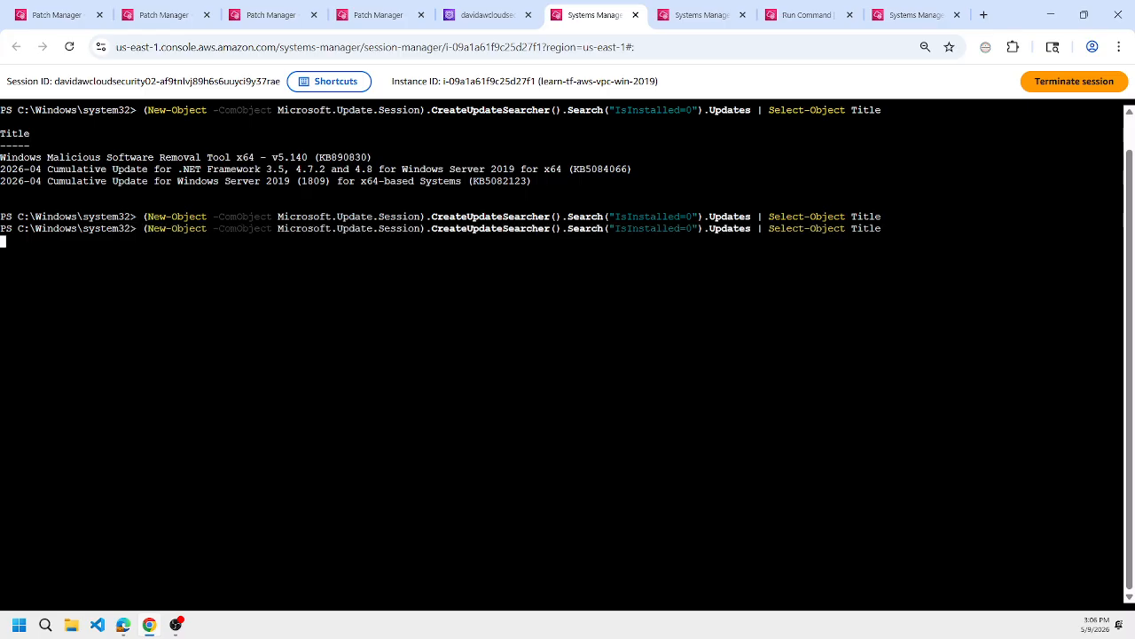
key("Return")
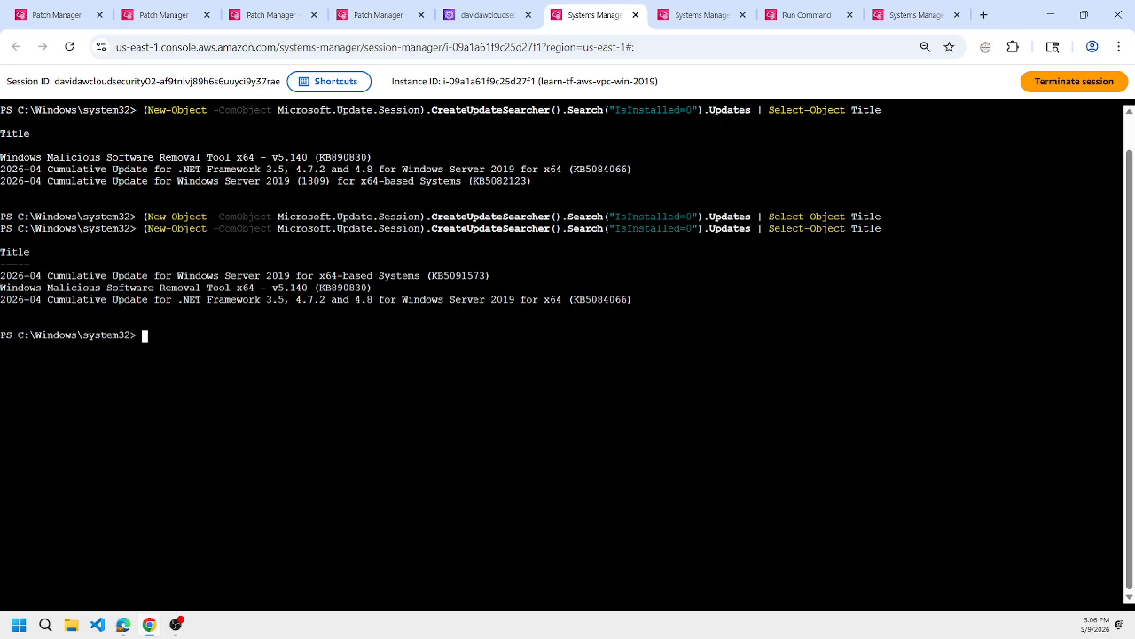
key("Up")
key("Return")
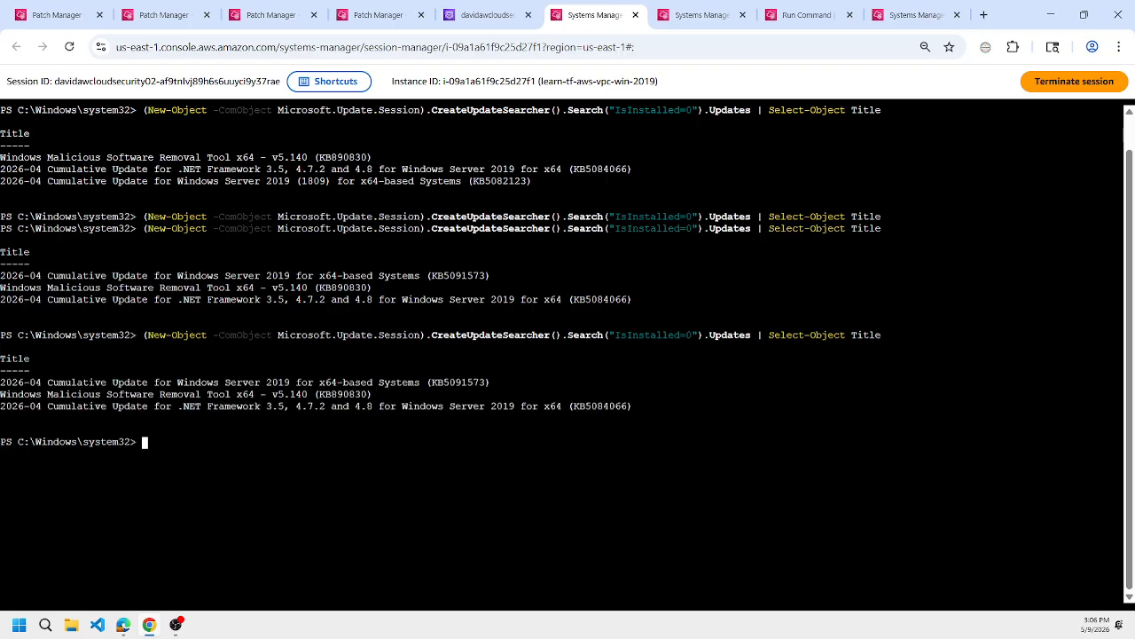
double_click(458, 382)
triple_click(457, 382)
double_click(458, 382)
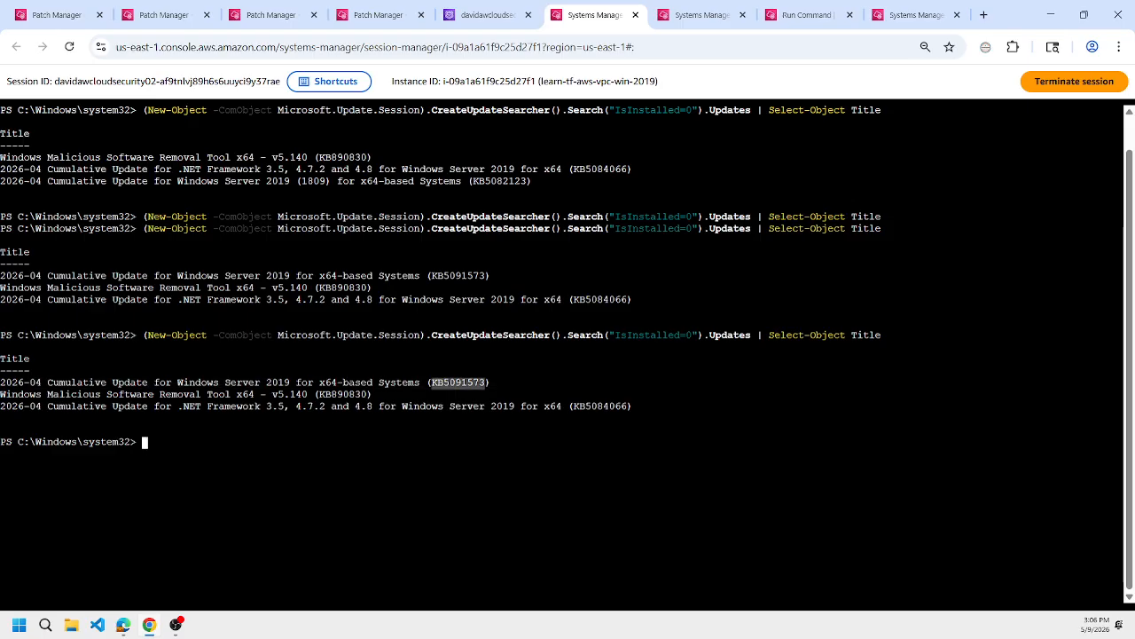
Check the patch scan and WSUS session pages, then repeat the "IsInstalled=0" search on the Windows client and highlight KB5091573.
left_click(914, 15)
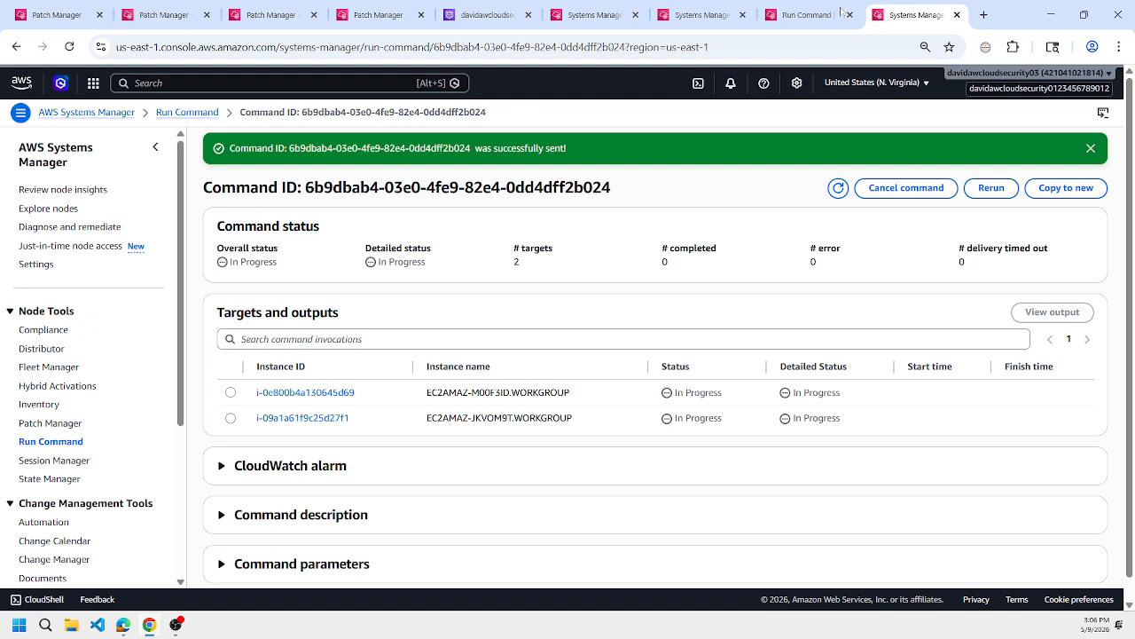
left_click(803, 15)
left_click(708, 15)
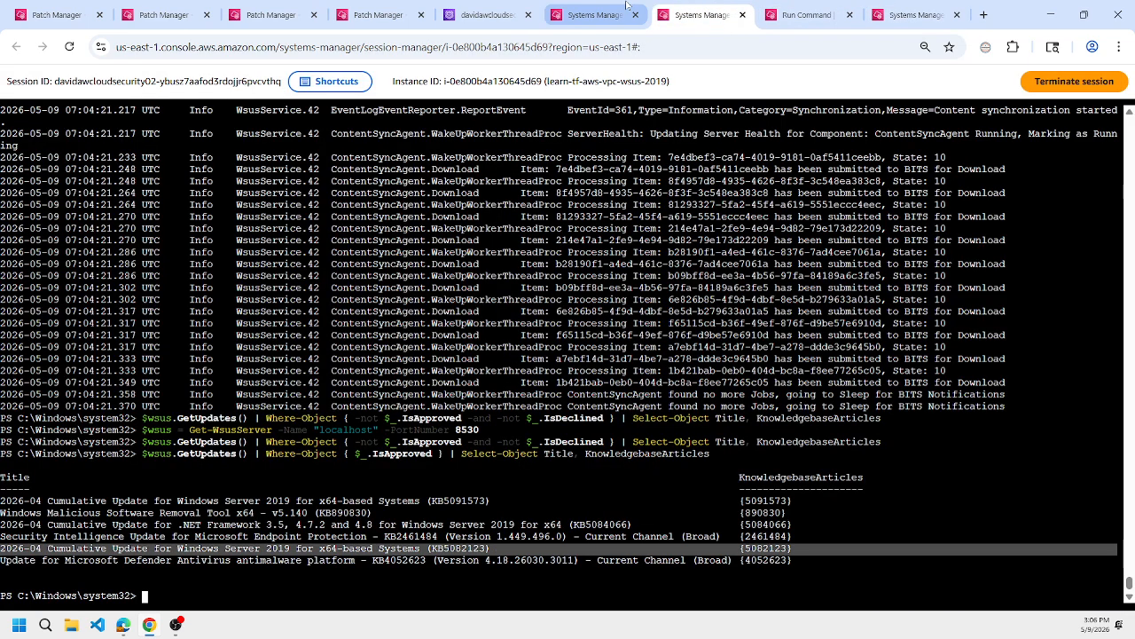
left_click(594, 15)
key("Up")
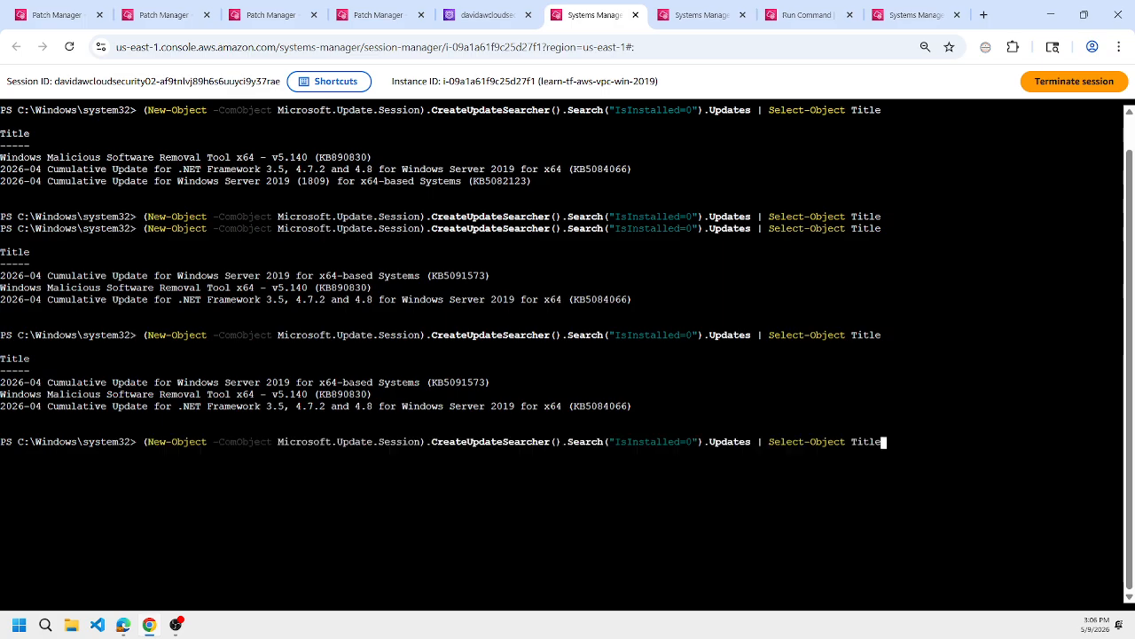
key("Return")
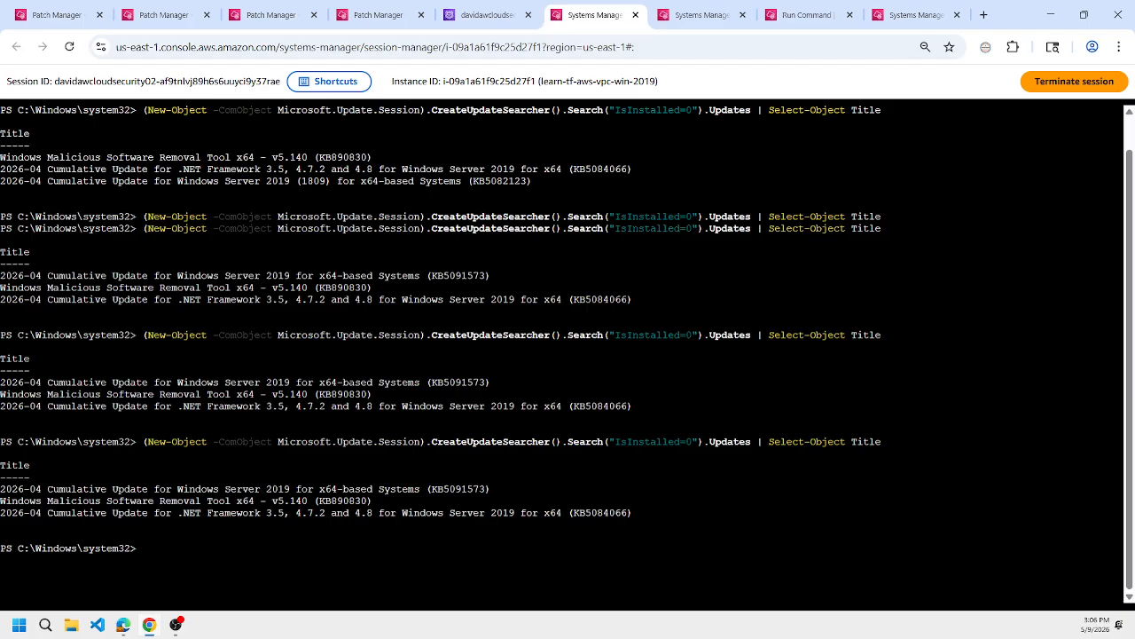
double_click(459, 489)
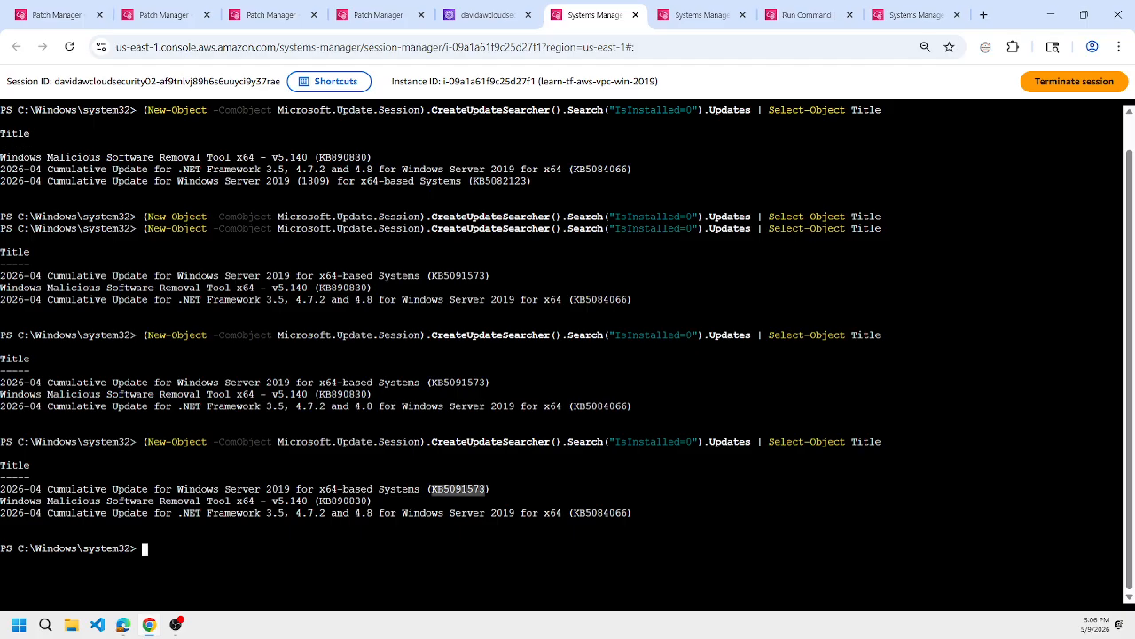
triple_click(459, 489)
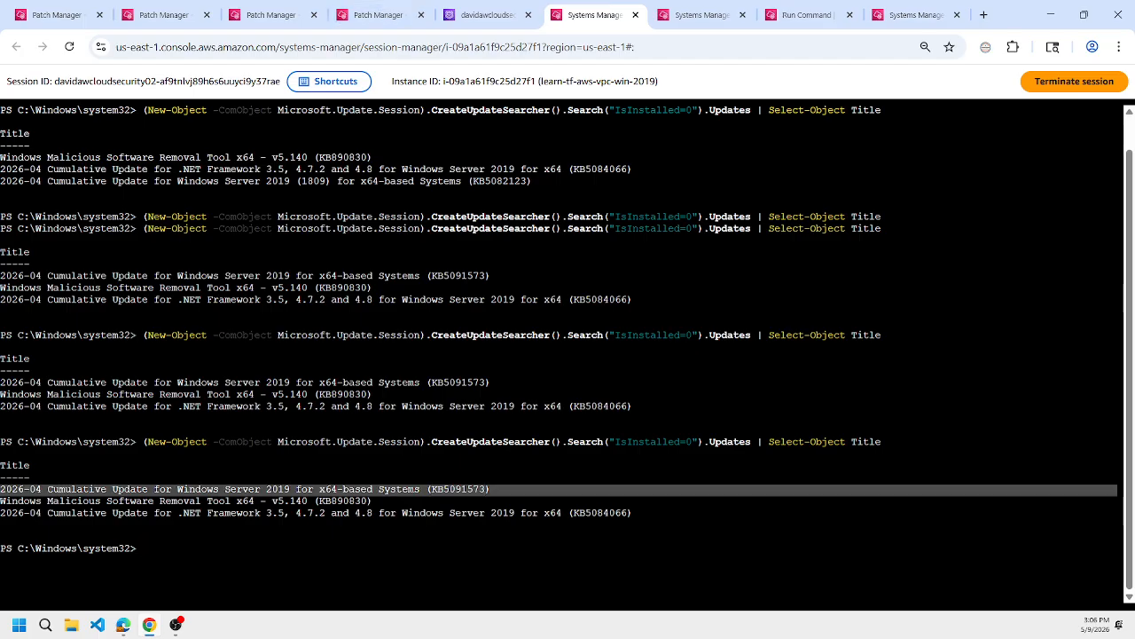
Return to the patch baseline scan command and refresh its status for both instances.
left_click(831, 5)
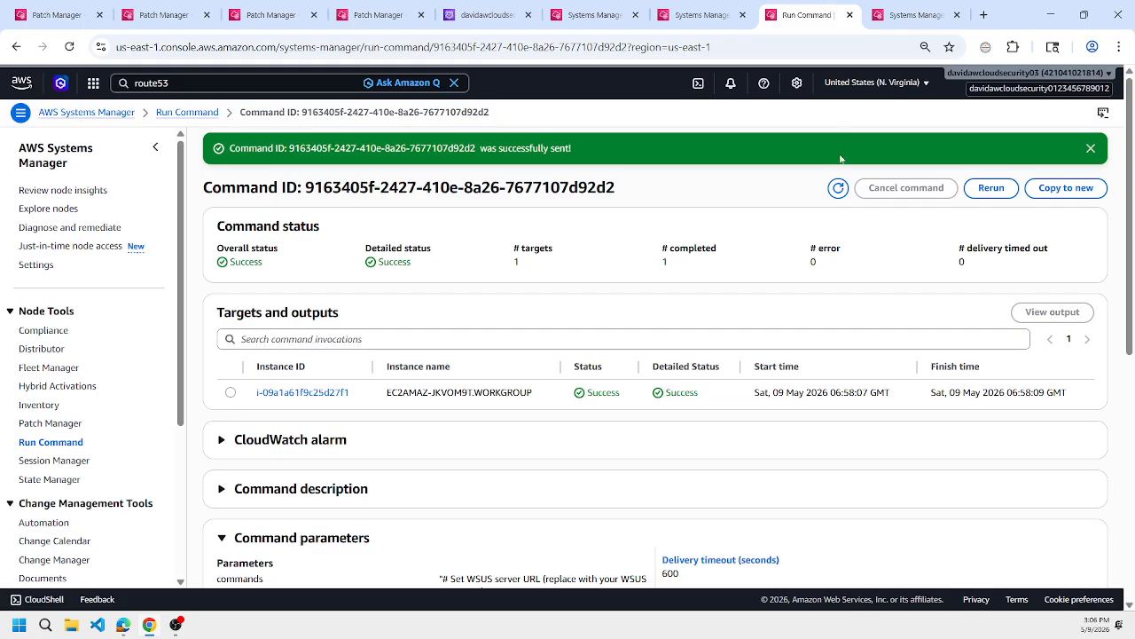
left_click(913, 8)
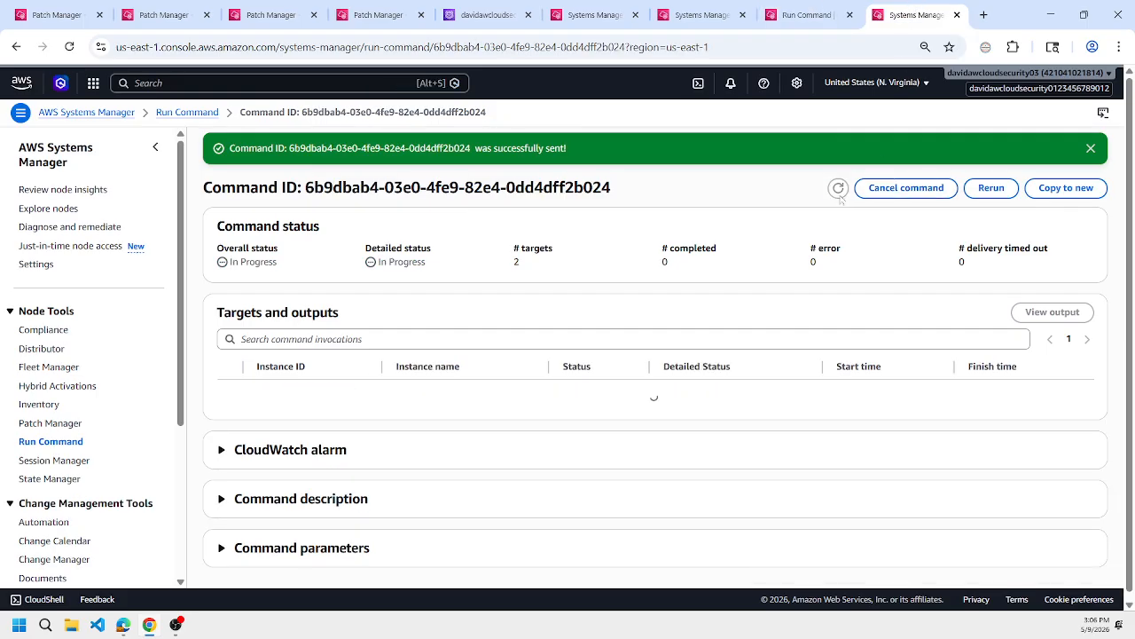
left_click(839, 189)
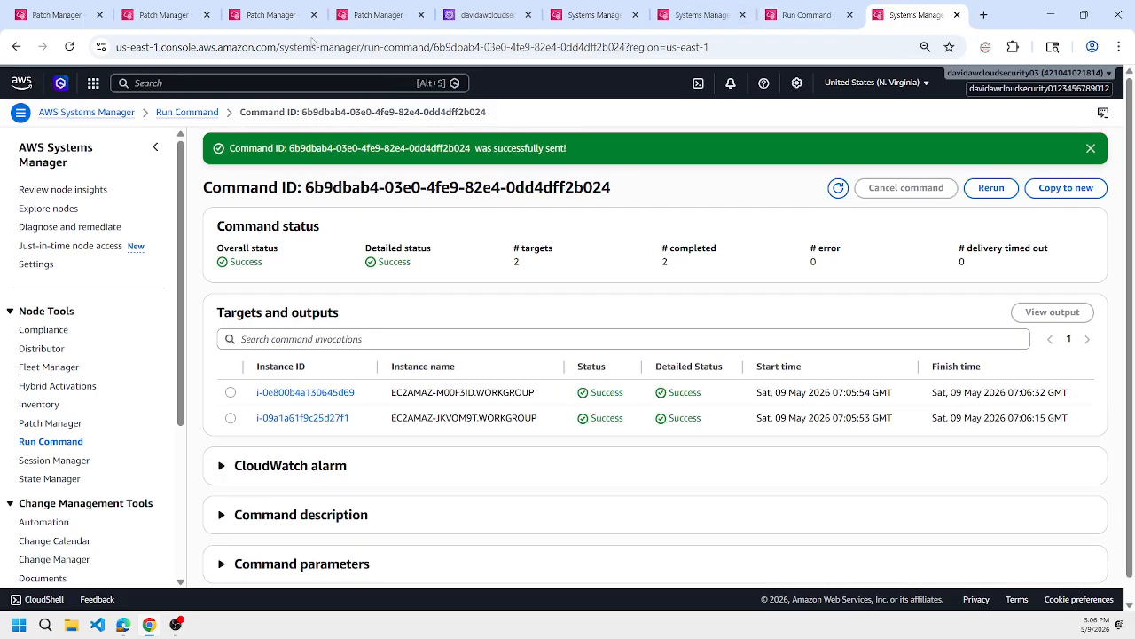
Open Patch Manager's compliance reporting to view the patching details of both nodes.
left_click(164, 15)
left_click(469, 241)
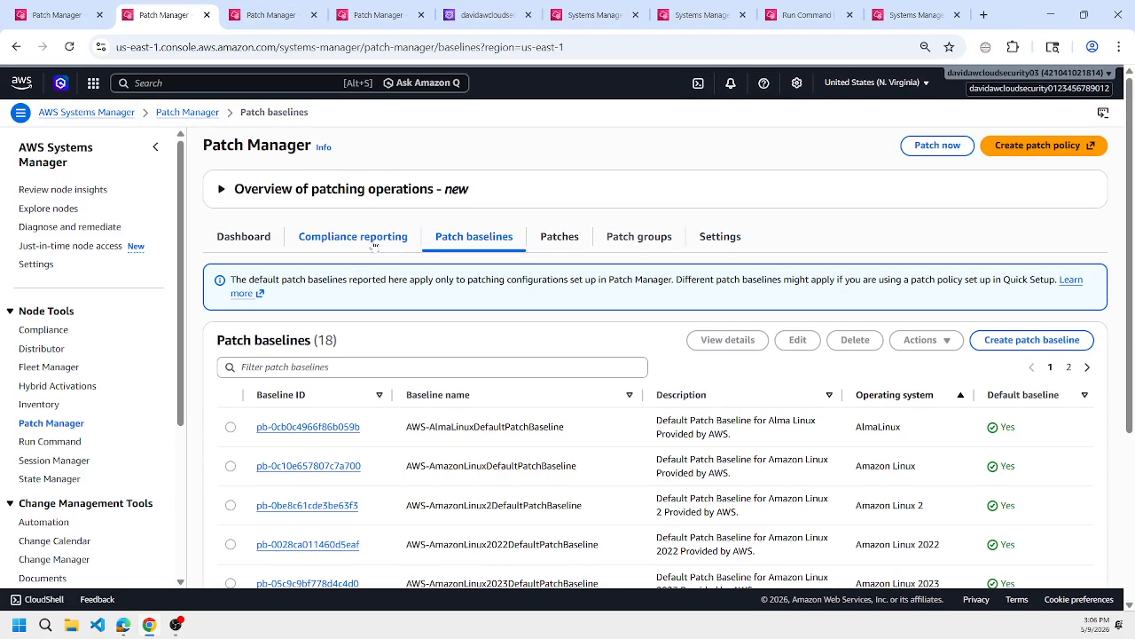
left_click(374, 252)
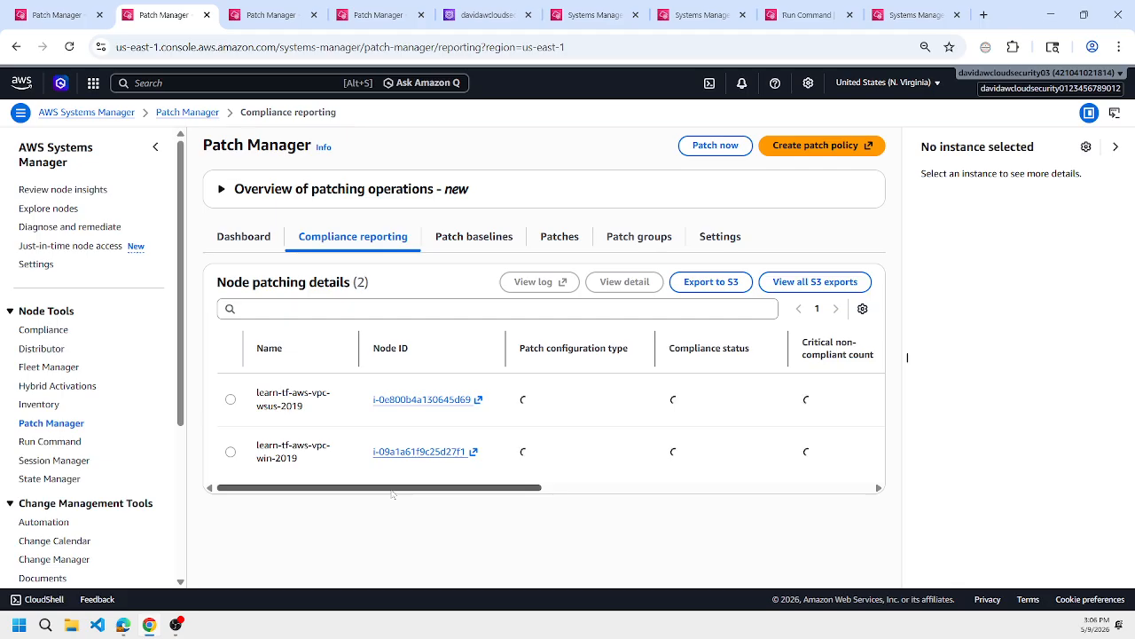
Close the two old patch tabs and open the security and other non-compliant patch lists for learn-tf-aws-vpc-win-2019.
left_click_drag(393, 493, 583, 506)
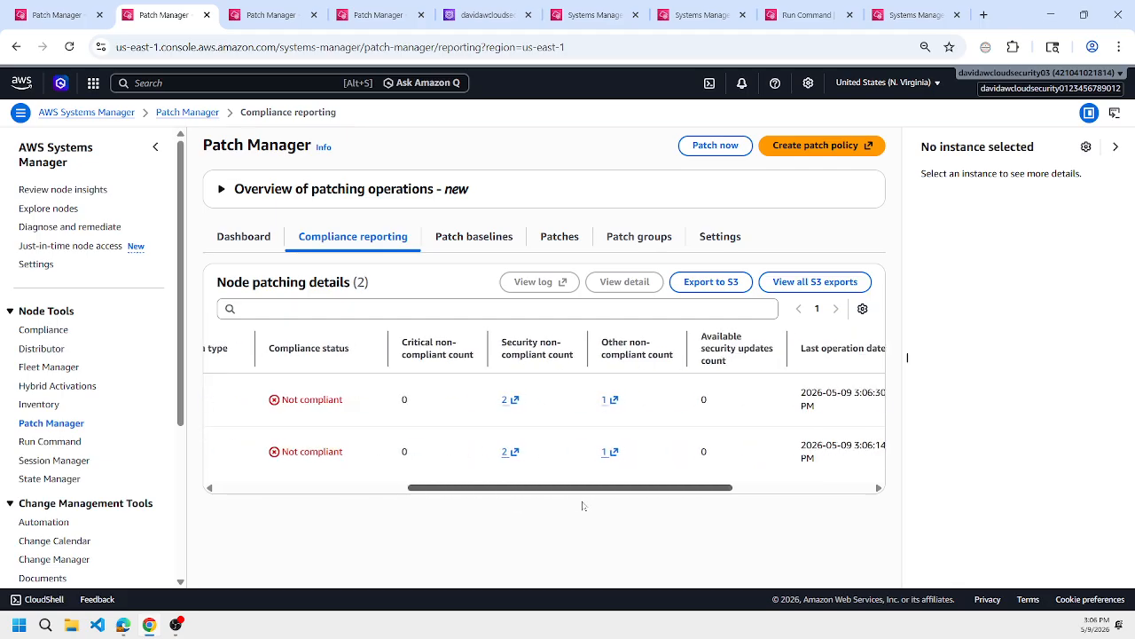
left_click(314, 15)
left_click(314, 15)
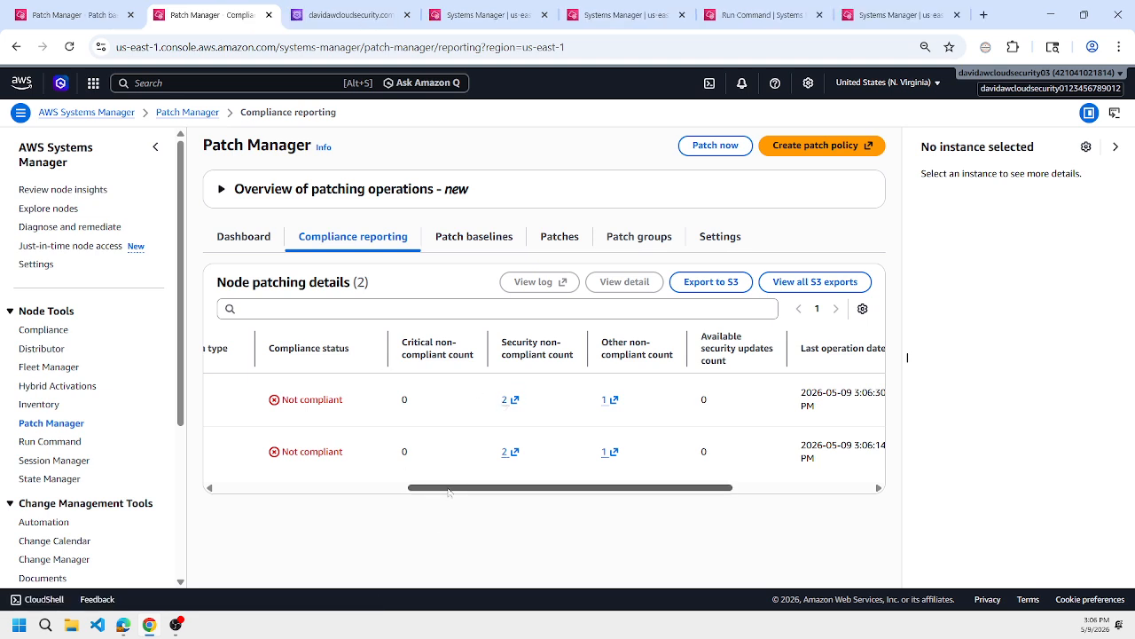
mouse_move(448, 489)
left_mouse_down()
mouse_move(249, 488)
mouse_move(557, 488)
mouse_move(461, 488)
left_mouse_up()
left_click(463, 452)
left_click(560, 452)
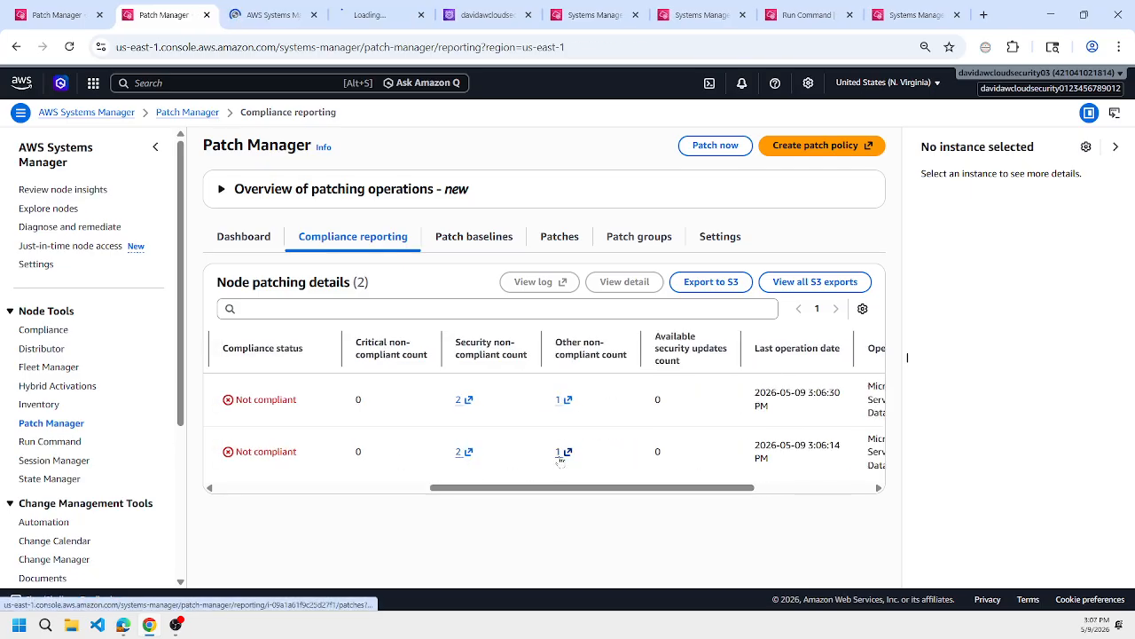
key("ctrl+Tab")
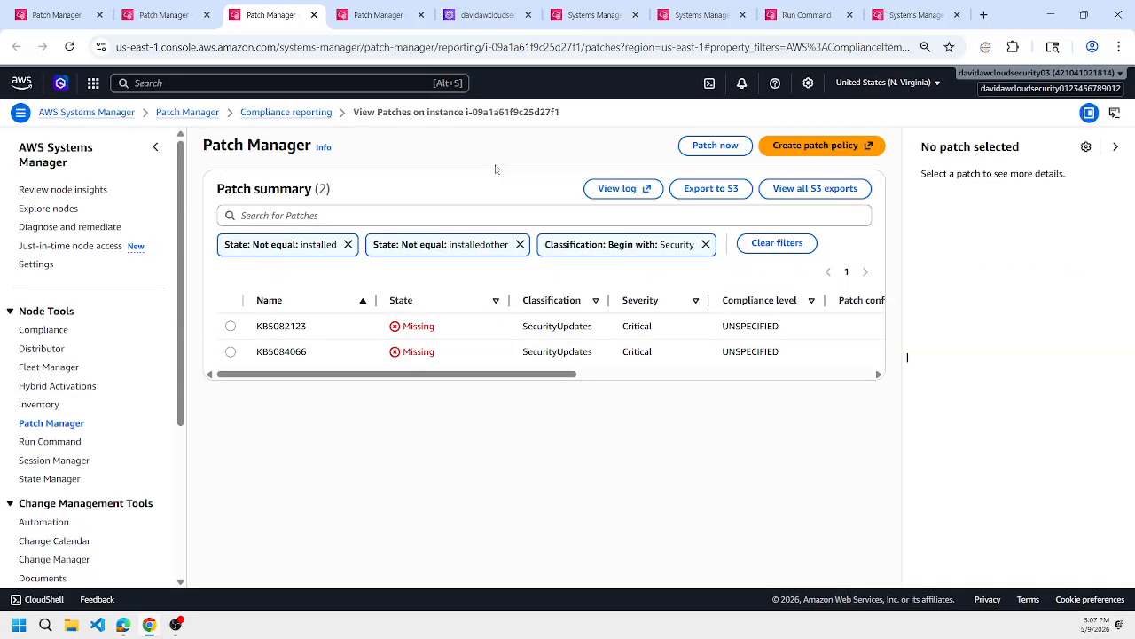
key("ctrl+Tab")
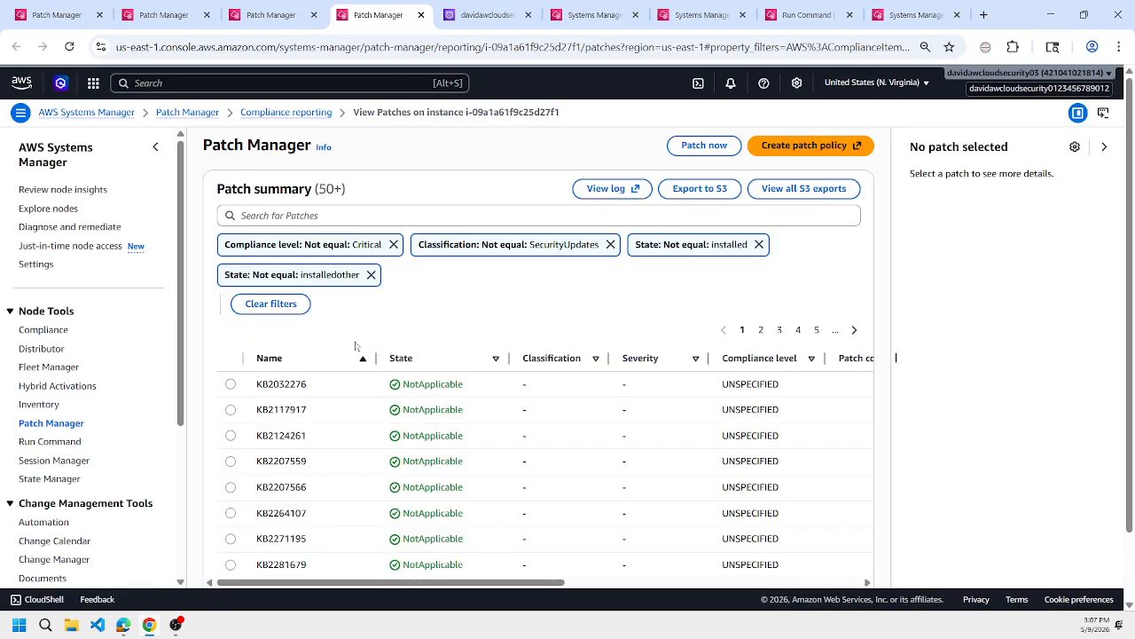
Add a "State: Not equal: NotApplicable" filter to the list of other non-compliant patches.
double_click(432, 383)
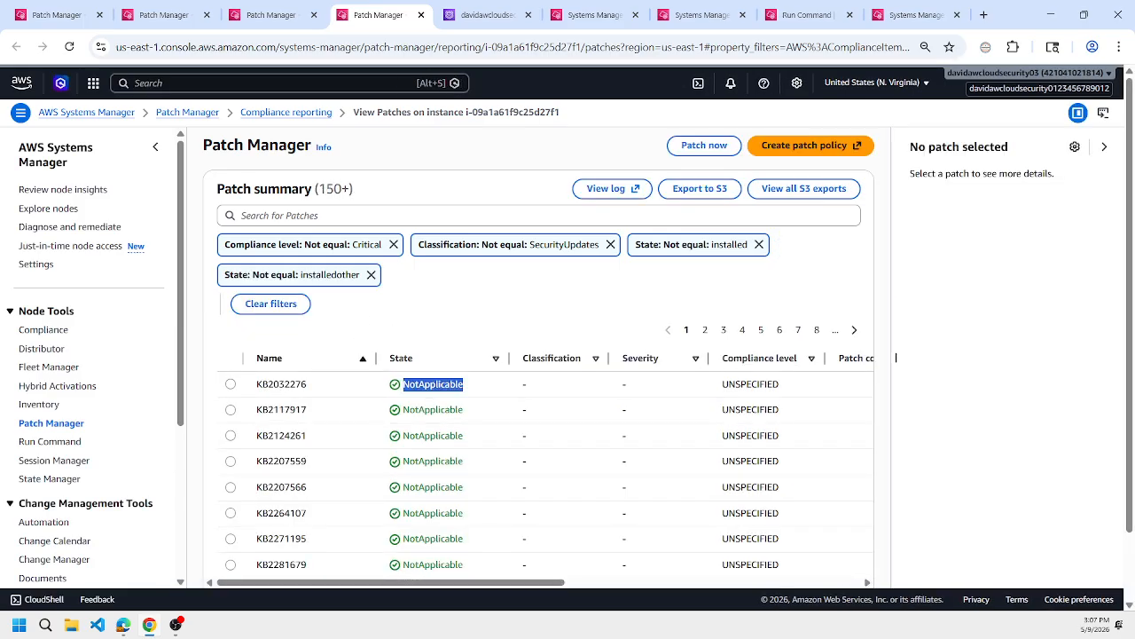
left_click(266, 216)
left_click(263, 317)
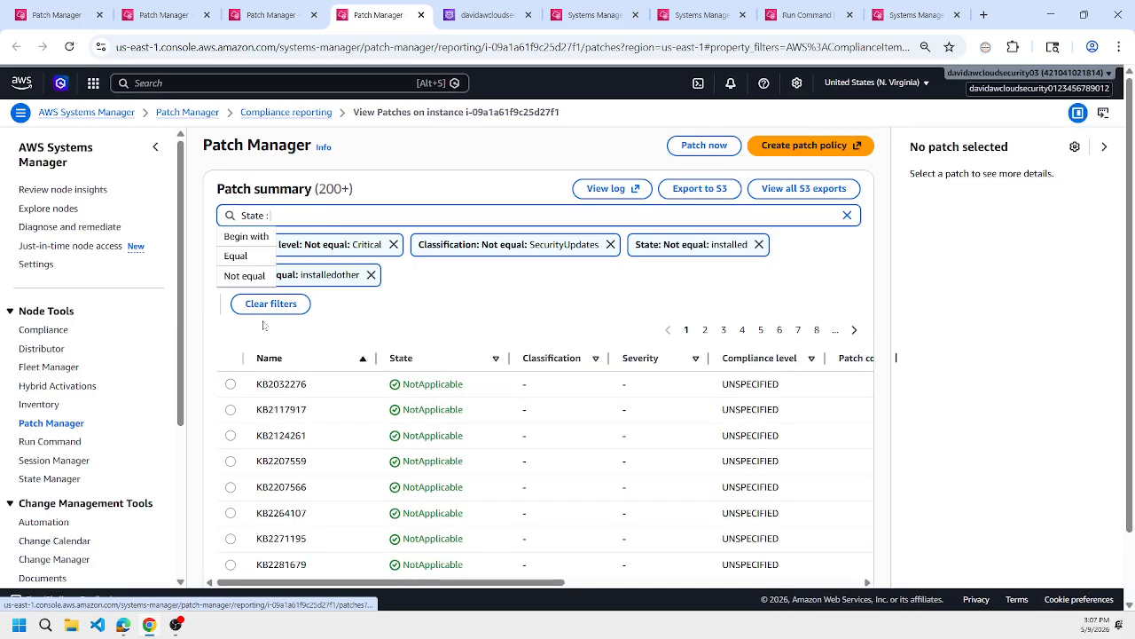
left_click(240, 275)
type("NotApplicable")
key("Return")
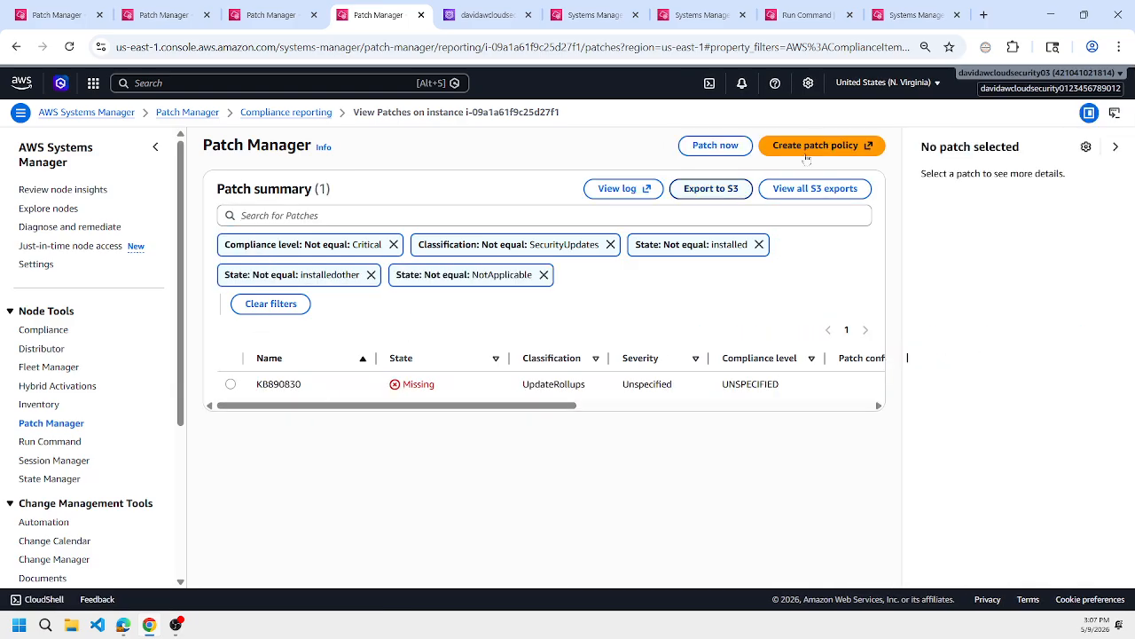
Highlight KB5091573 in the WSUS server's approved updates and in the Windows client's latest search output to compare them.
left_click(693, 9)
left_click(628, 5)
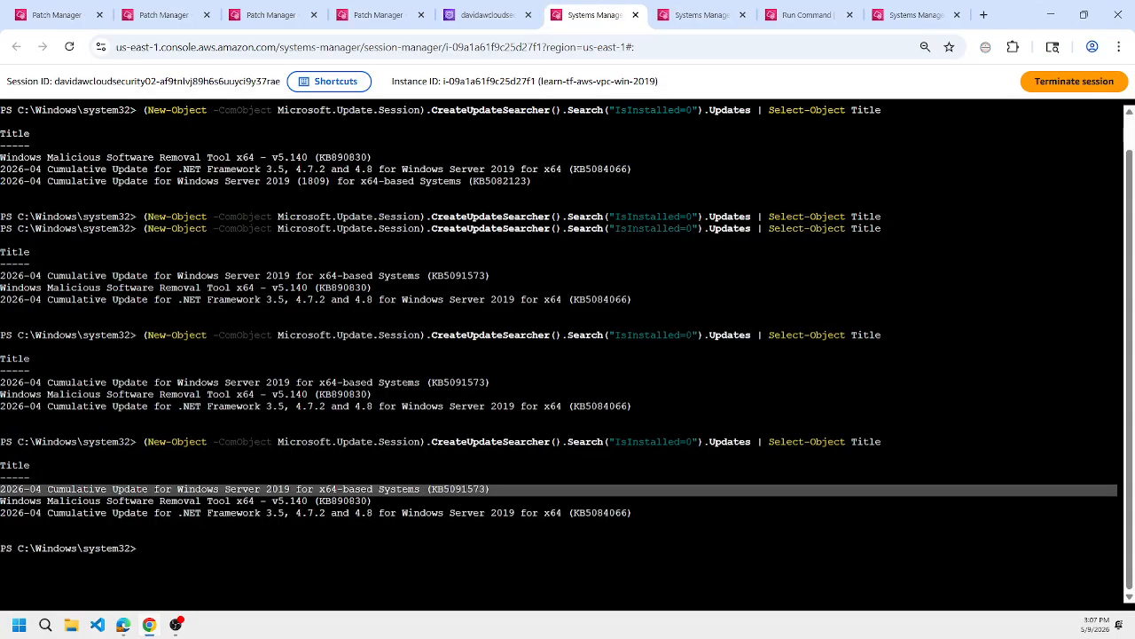
left_click(688, 14)
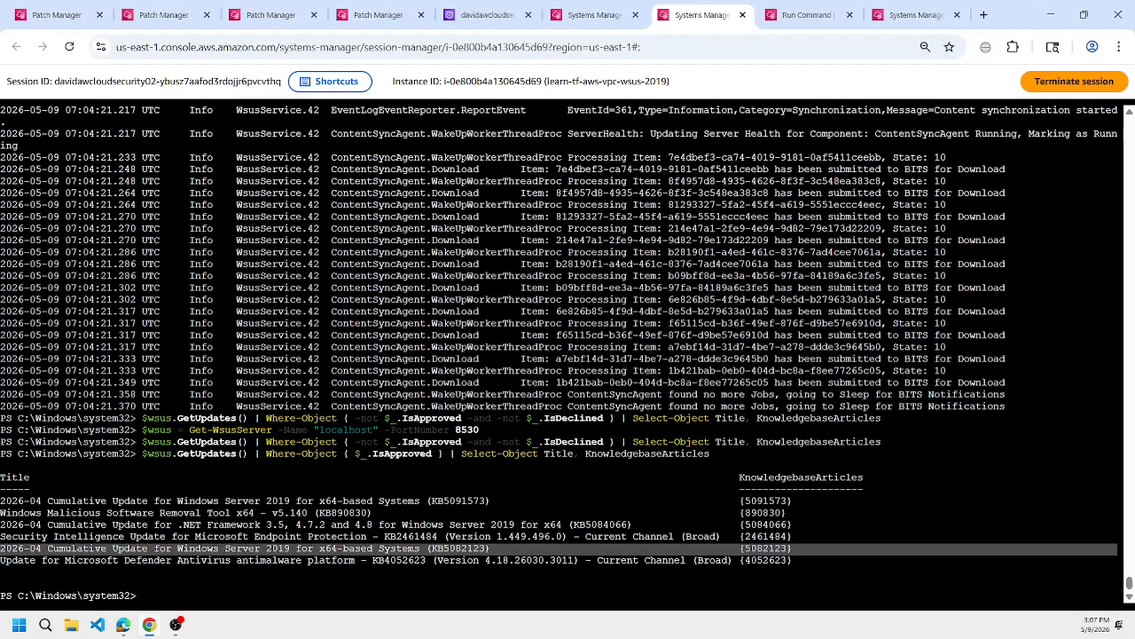
triple_click(765, 549)
double_click(765, 501)
triple_click(765, 501)
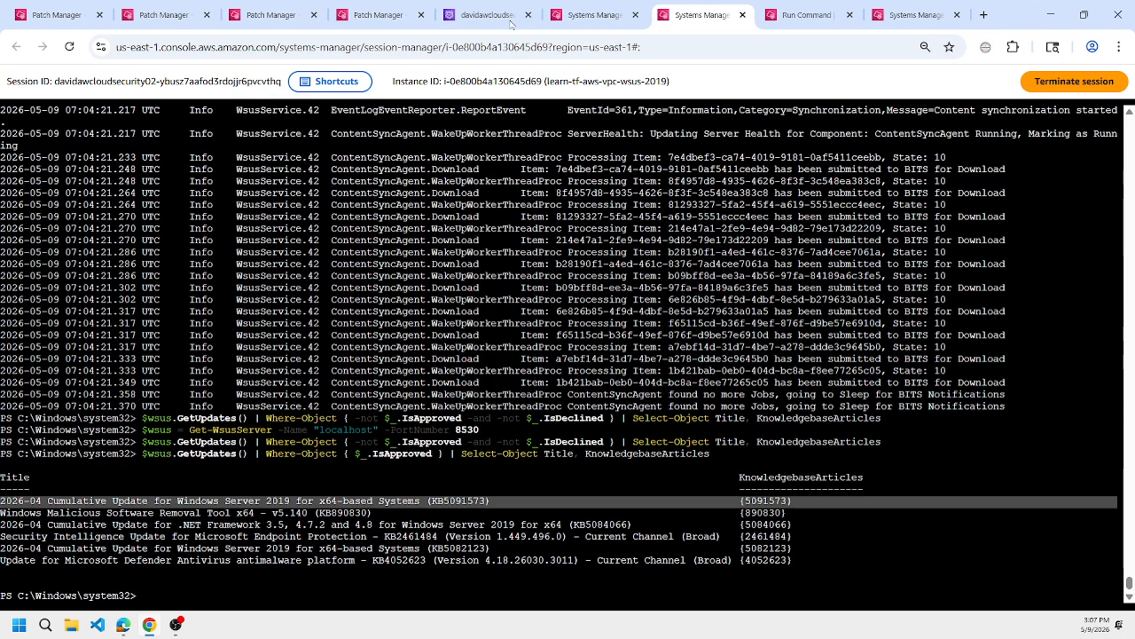
left_click(568, 11)
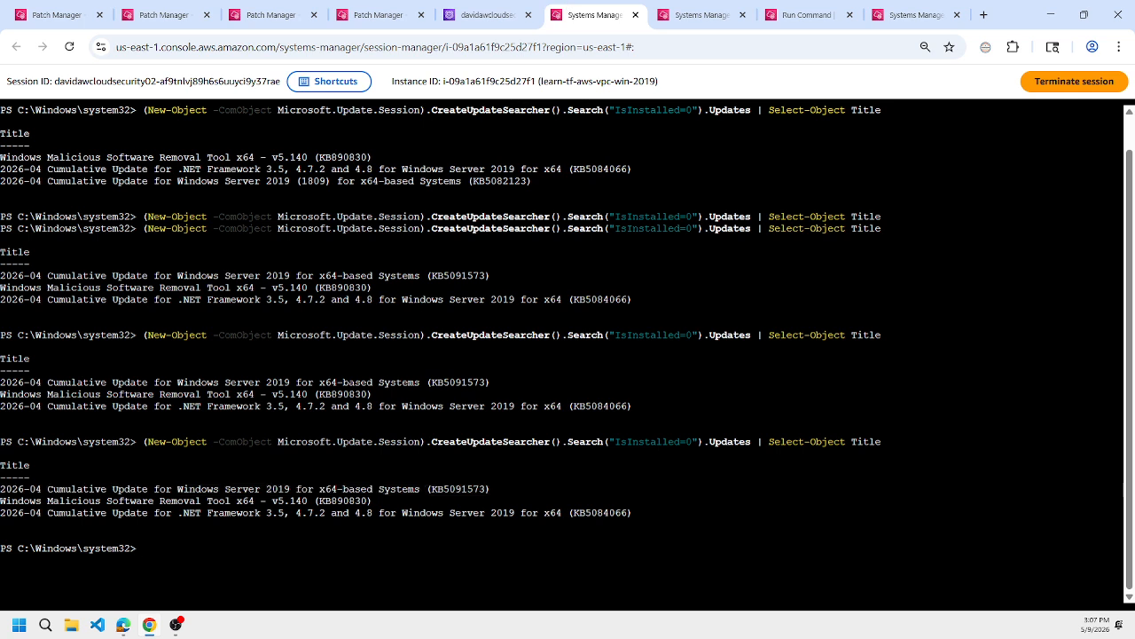
double_click(462, 488)
triple_click(462, 489)
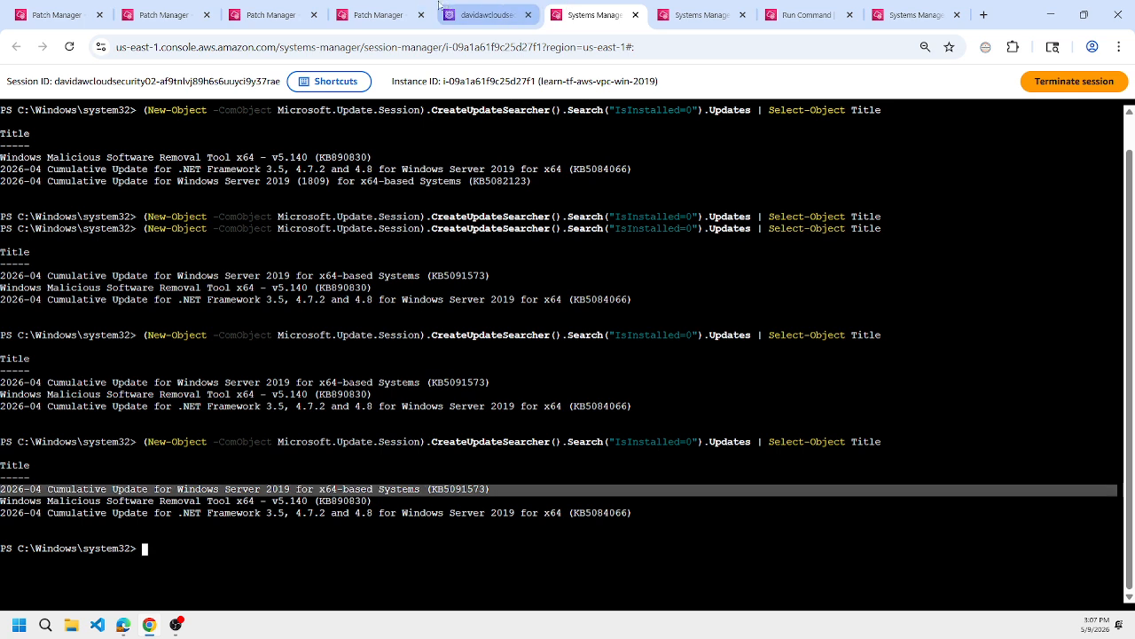
Review both nodes' compliance report again, open the associated patch baseline and highlight KB5091573 among its approved patches.
left_click(393, 7)
left_click(284, 7)
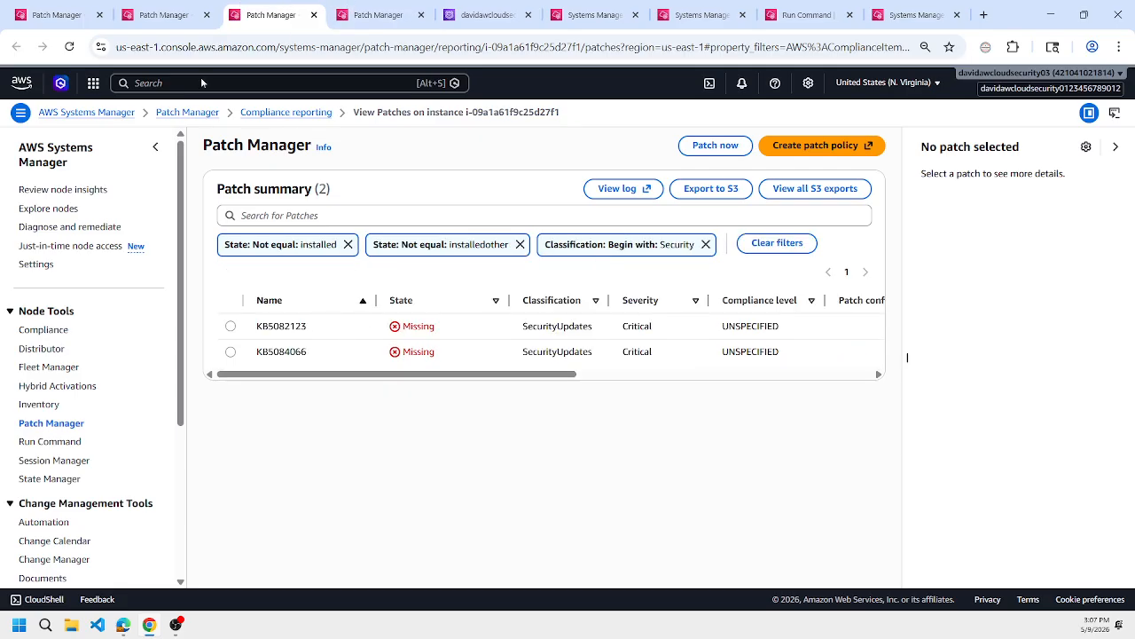
left_click(164, 15)
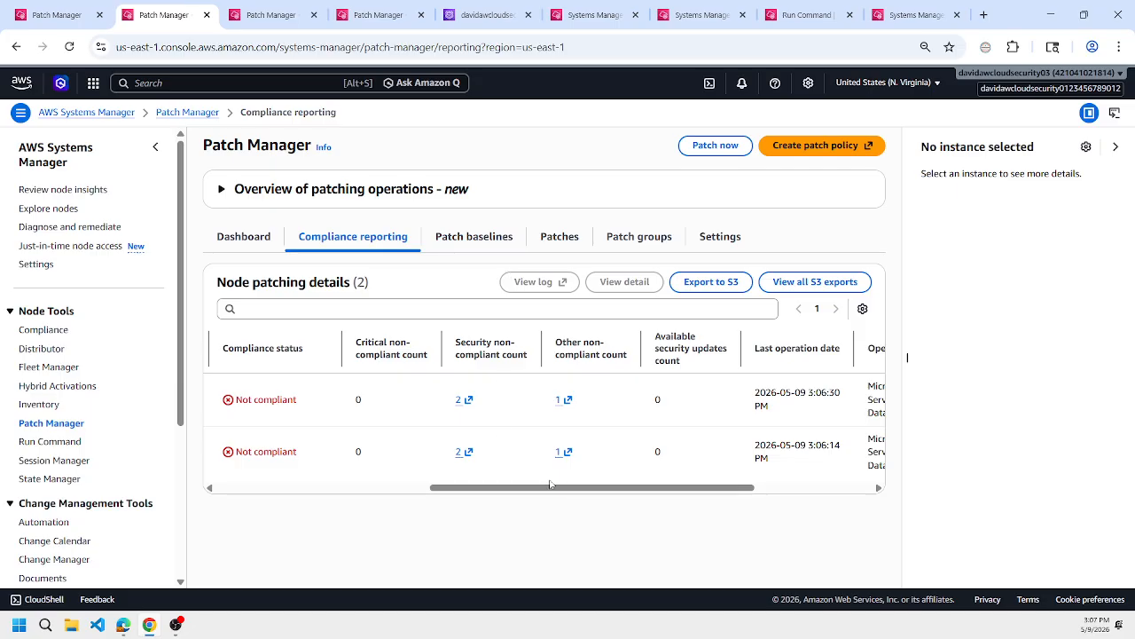
left_click_drag(550, 484, 718, 497)
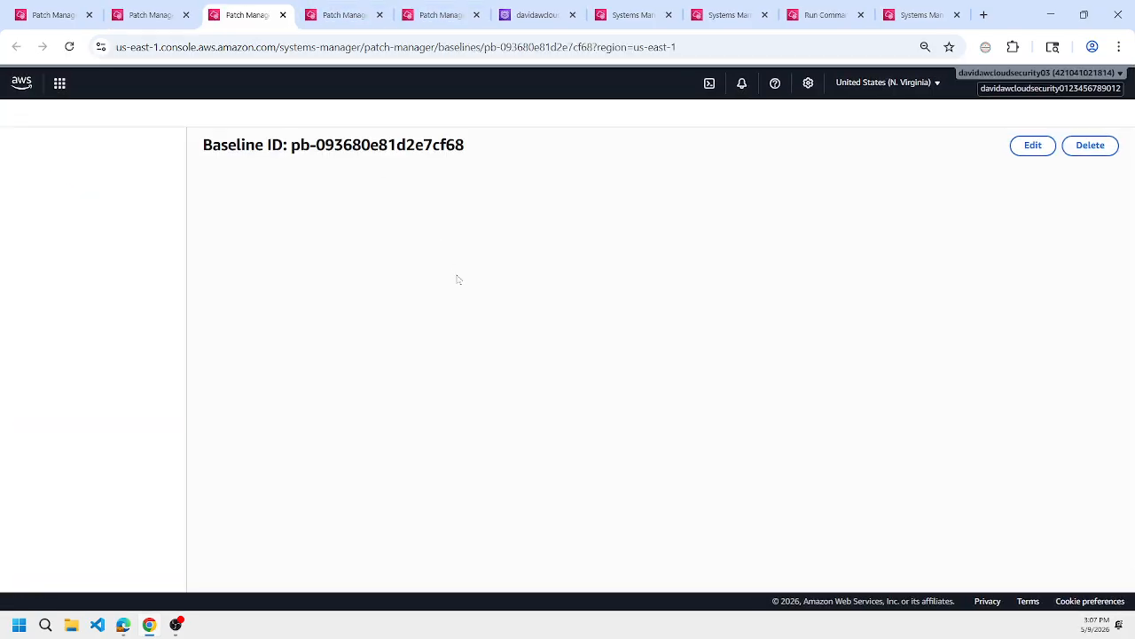
scroll(457, 279, "down", 3)
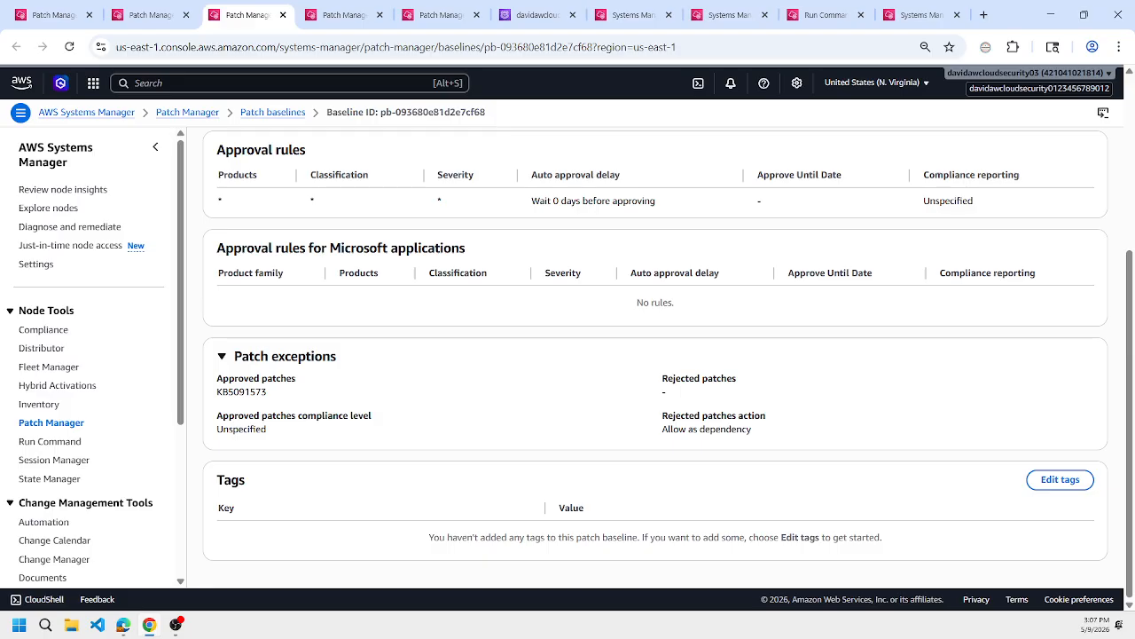
double_click(242, 392)
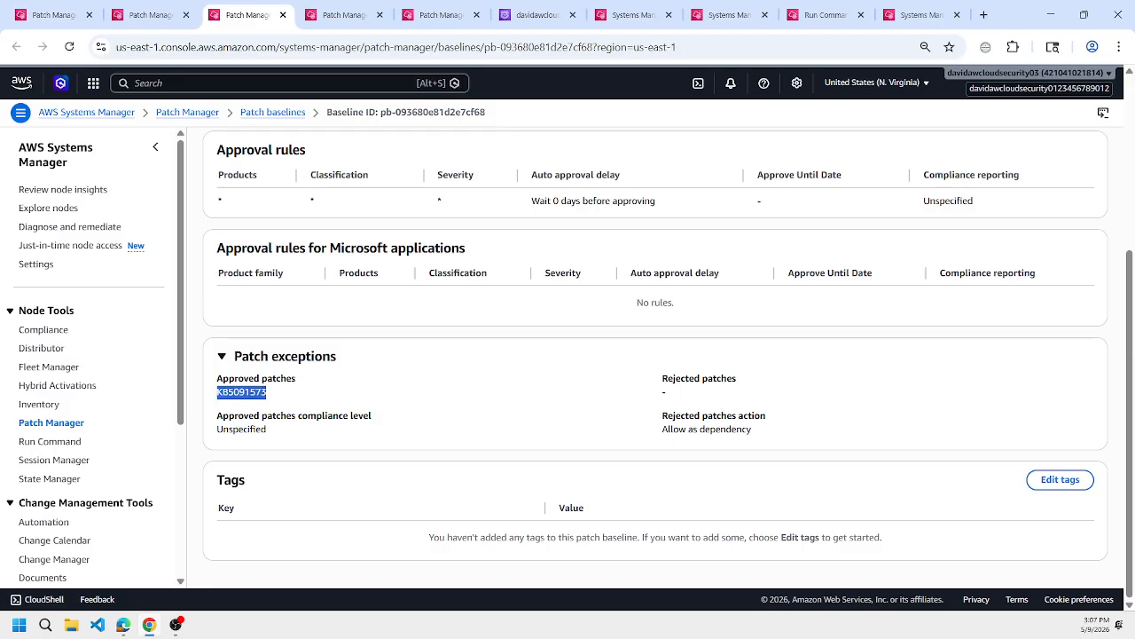
left_click(150, 15)
Switch to Edge, view the KB5091573 article and read Microsoft's sample script for searching, downloading and installing specific updates.
mouse_move(123, 628)
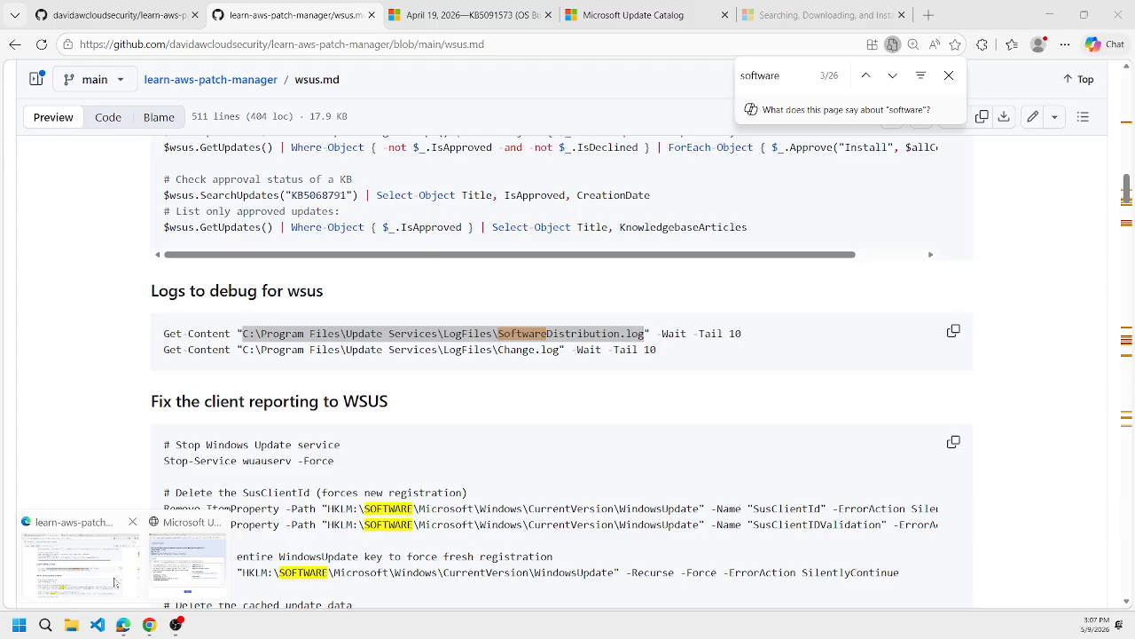
left_click(80, 566)
left_click(502, 9)
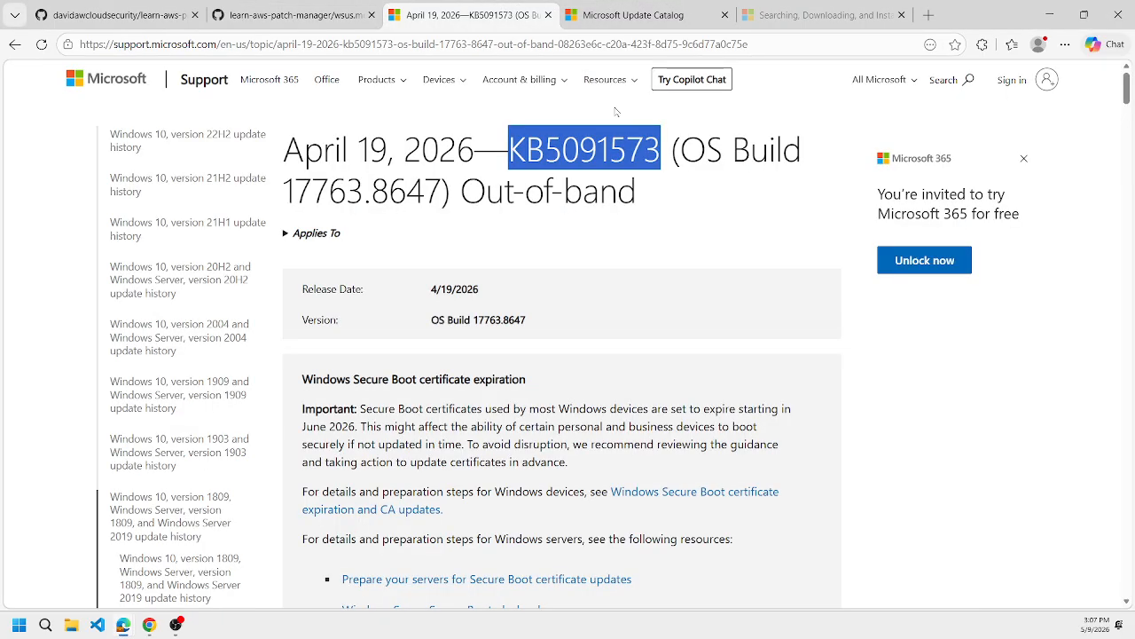
left_click(665, 10)
left_click(821, 15)
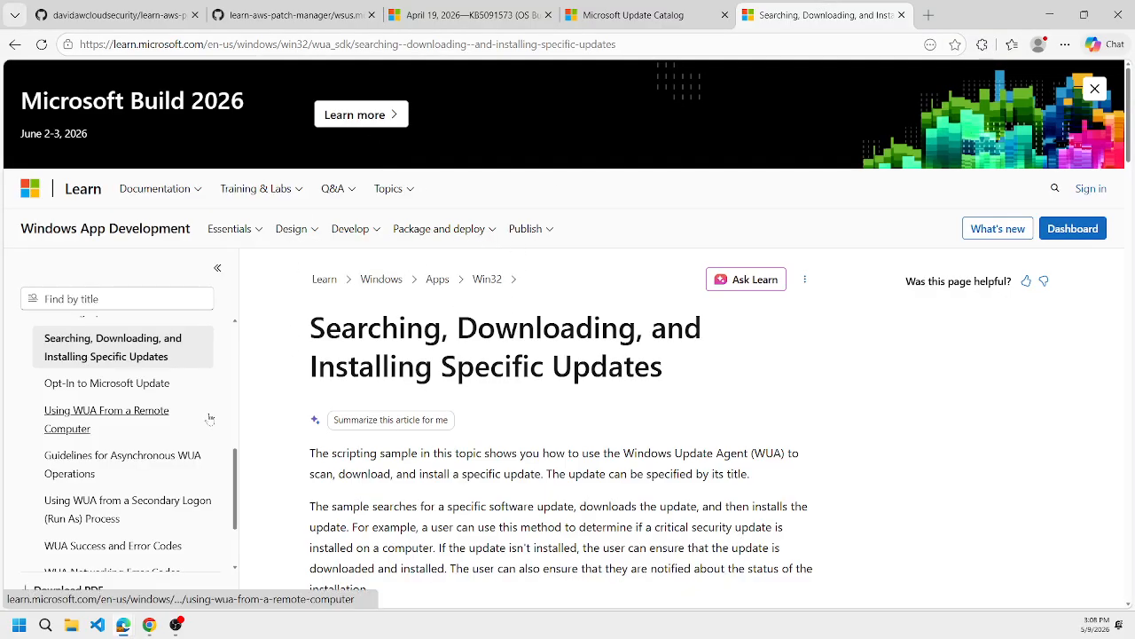
scroll(532, 408, "down", 4)
scroll(538, 399, "down", 10)
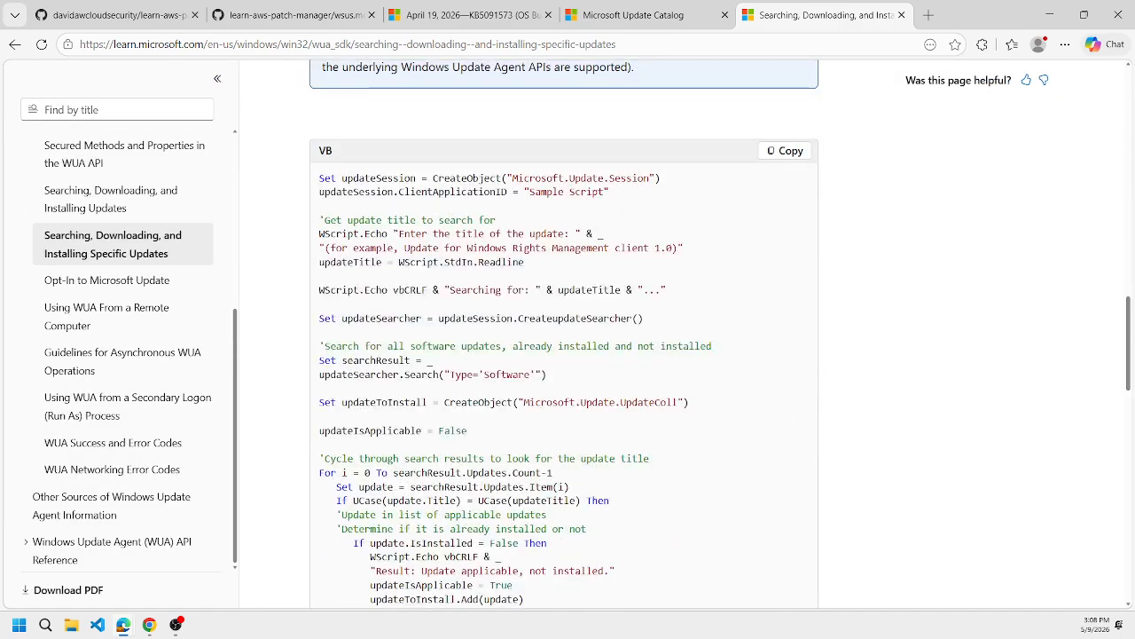
scroll(535, 268, "down", 3)
scroll(564, 338, "down", 6)
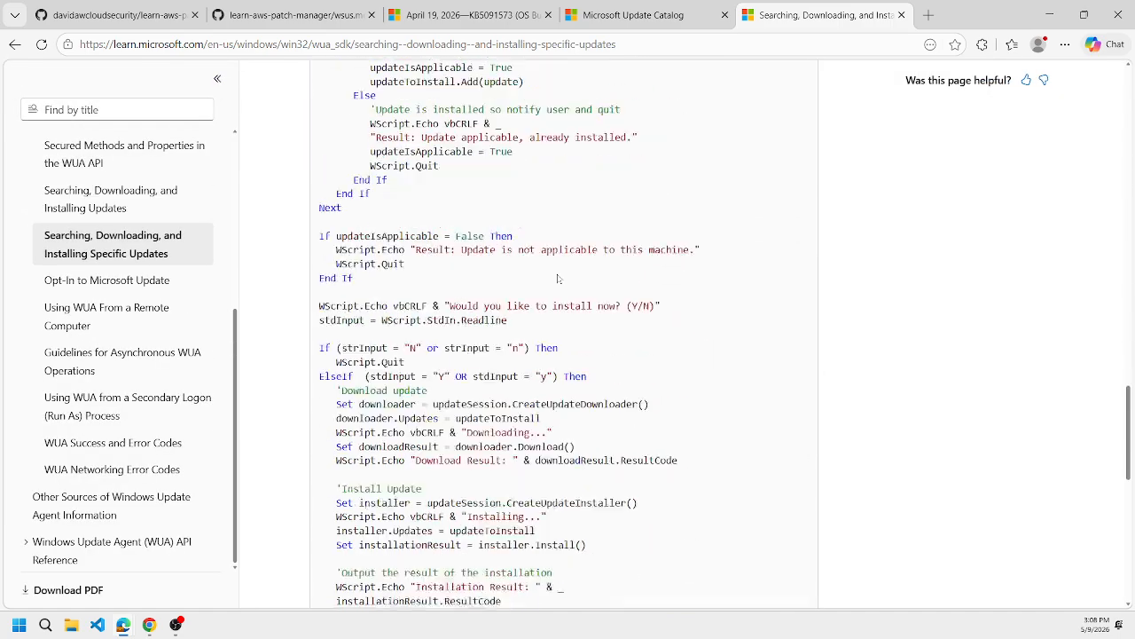
scroll(564, 337, "up", 2)
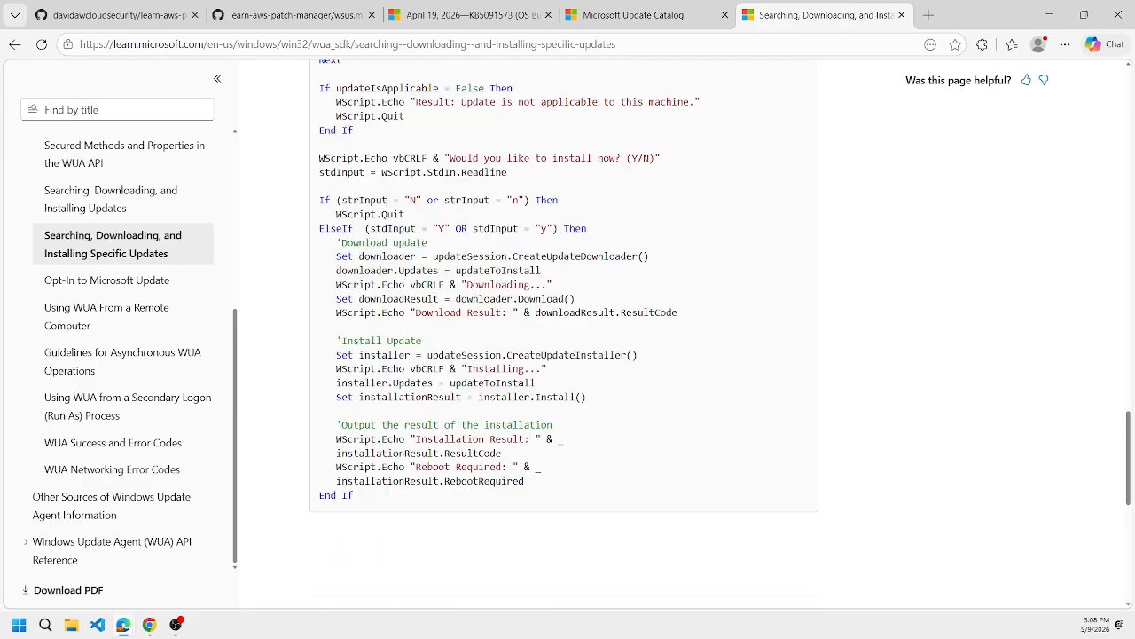
scroll(580, 326, "up", 4)
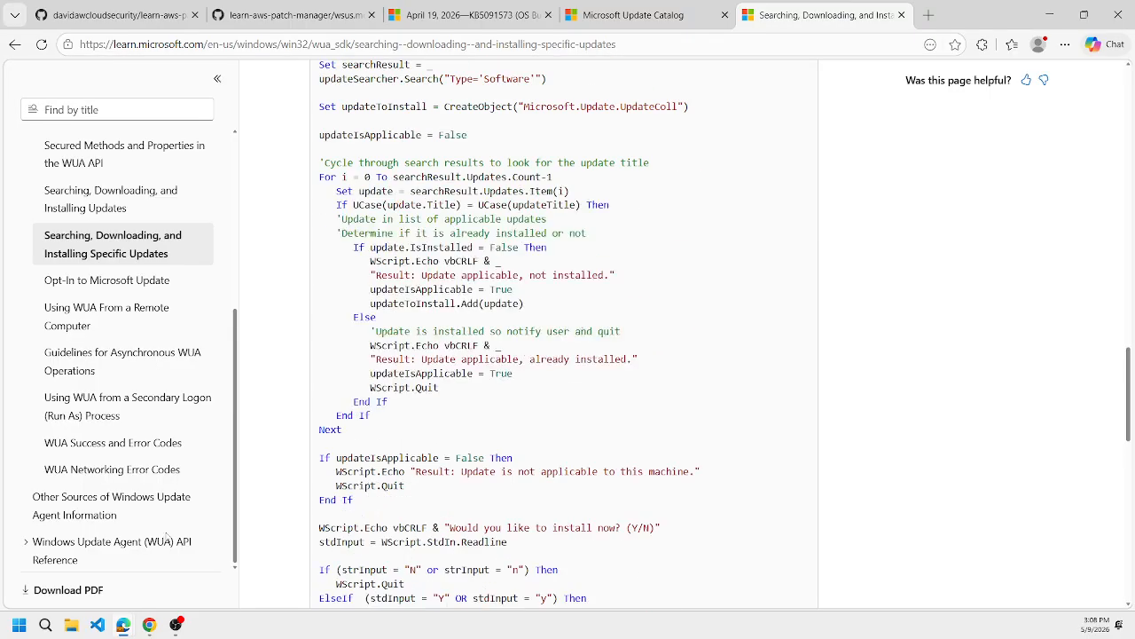
Return to the learn-tf-aws-vpc-win-2019 session in Chrome and highlight the latest "IsInstalled=0" update search command.
left_click(153, 624)
left_click(638, 9)
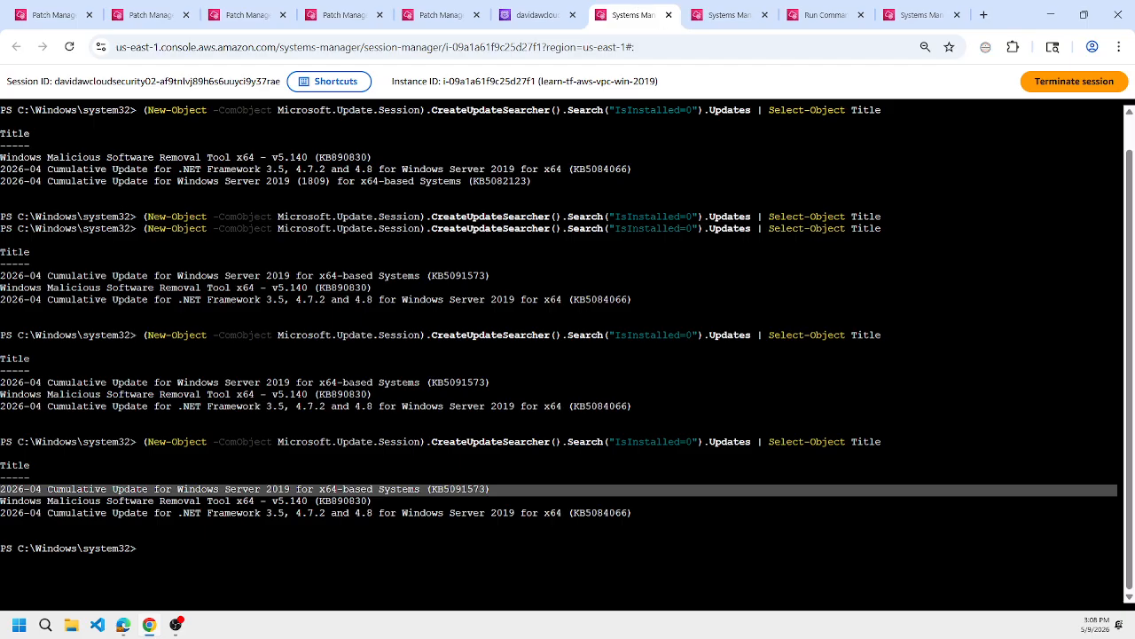
left_click_drag(144, 442, 946, 454)
left_click(945, 454)
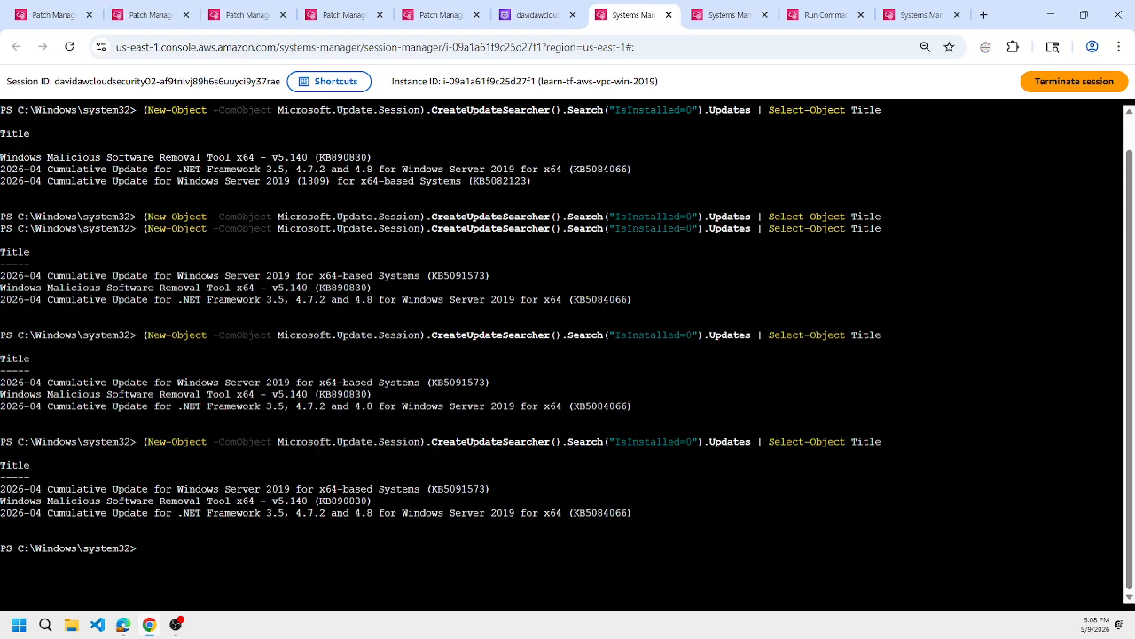
Open Maintenance Windows in a separate tab and start creating a maintenance window.
left_click(53, 14)
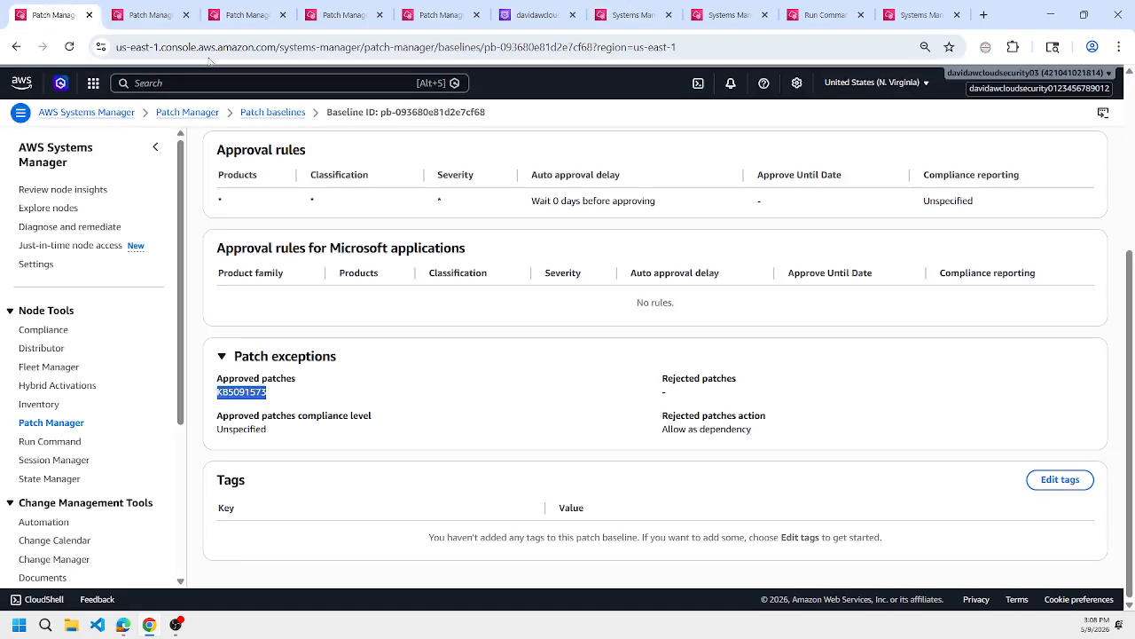
scroll(131, 235, "down", 3)
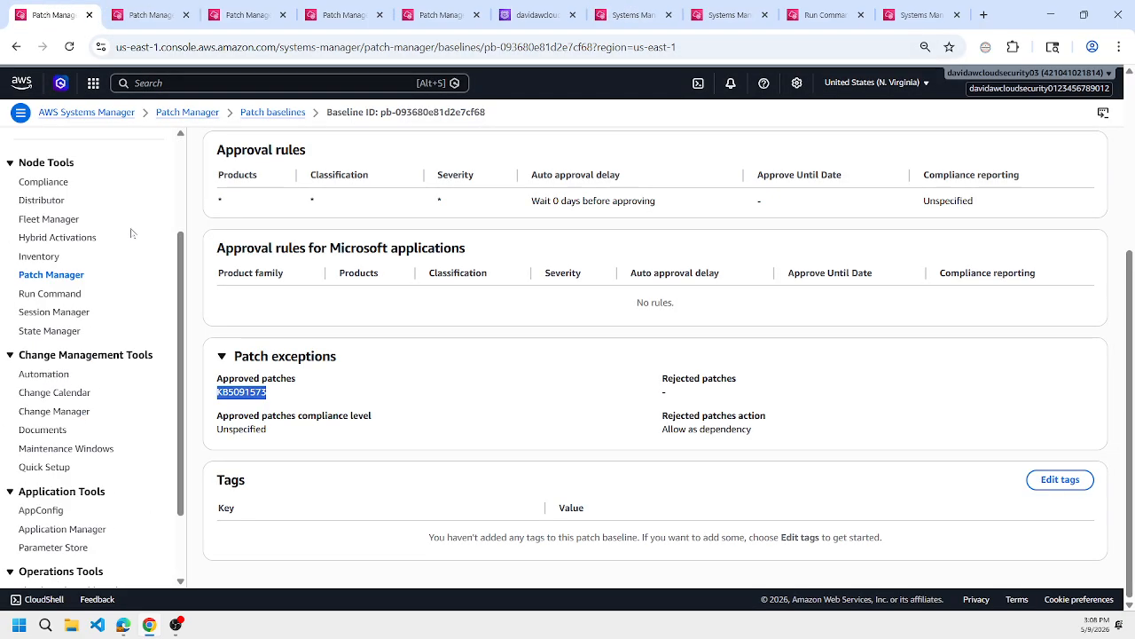
middle_click(93, 454)
key("ctrl+Tab")
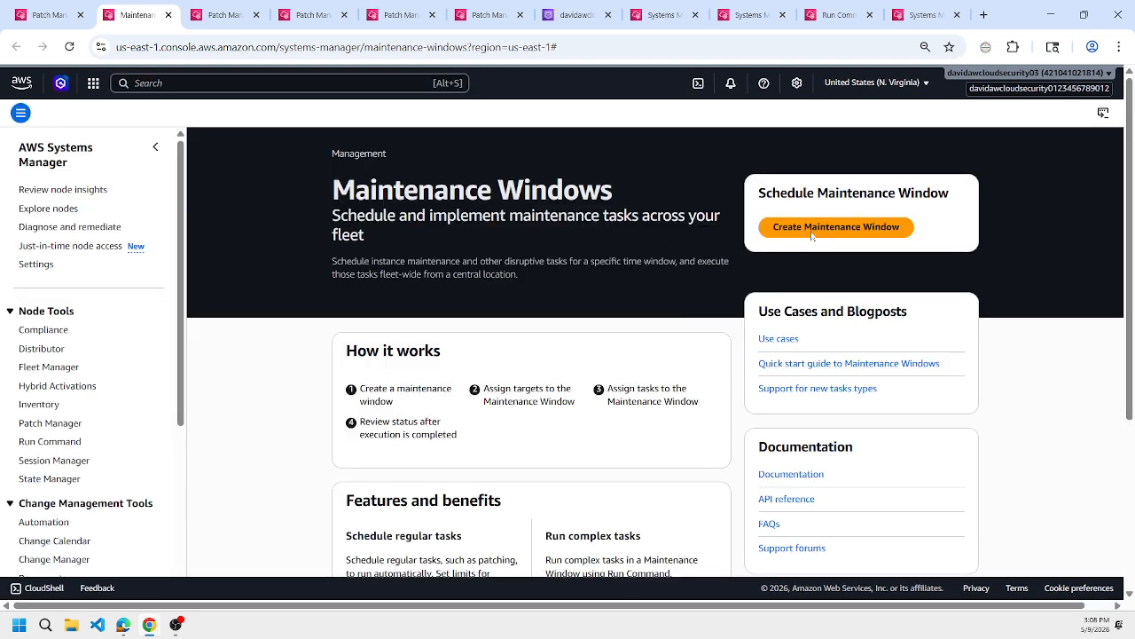
left_click(812, 233)
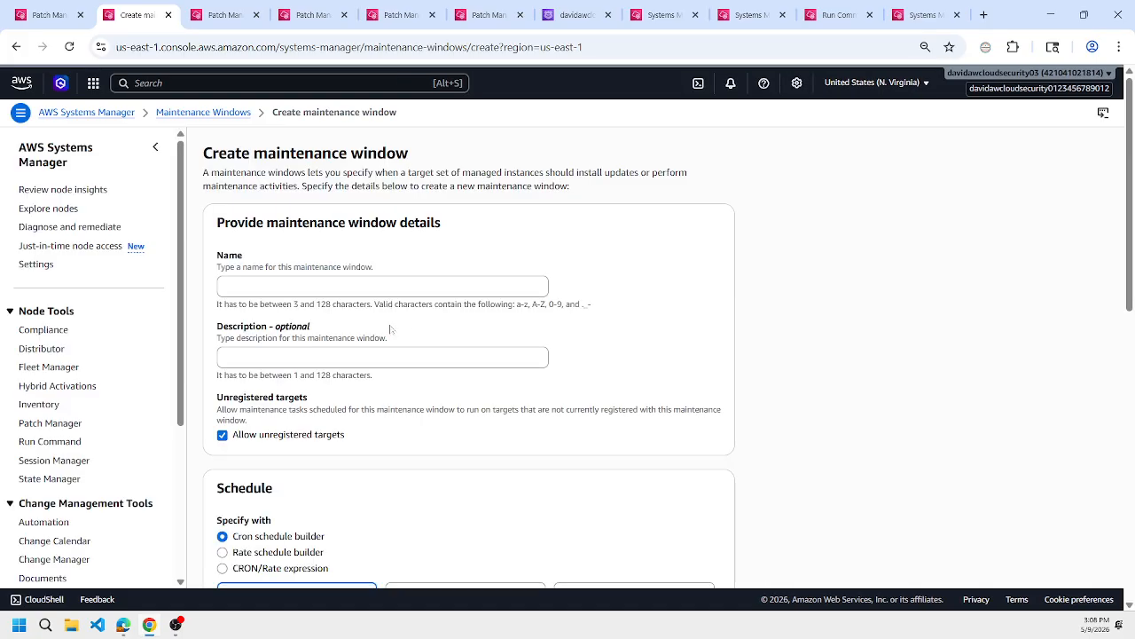
Name the maintenance window patch_KB5091573, copying the KB number from the Microsoft support article open in Edge.
left_click(383, 286)
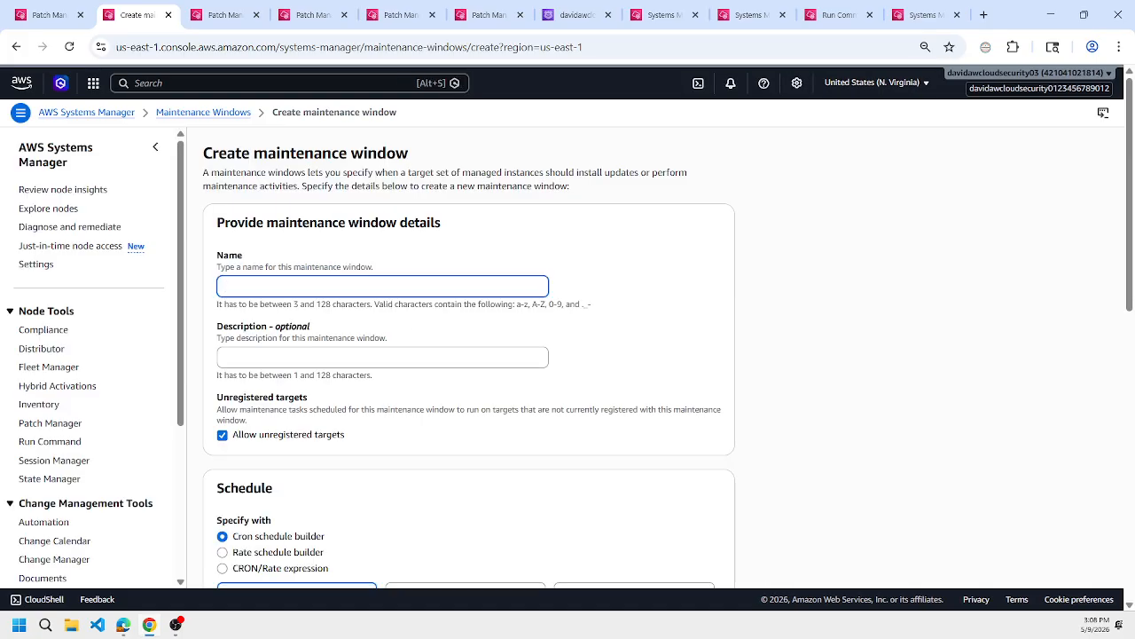
type("patch_kb")
mouse_move(123, 624)
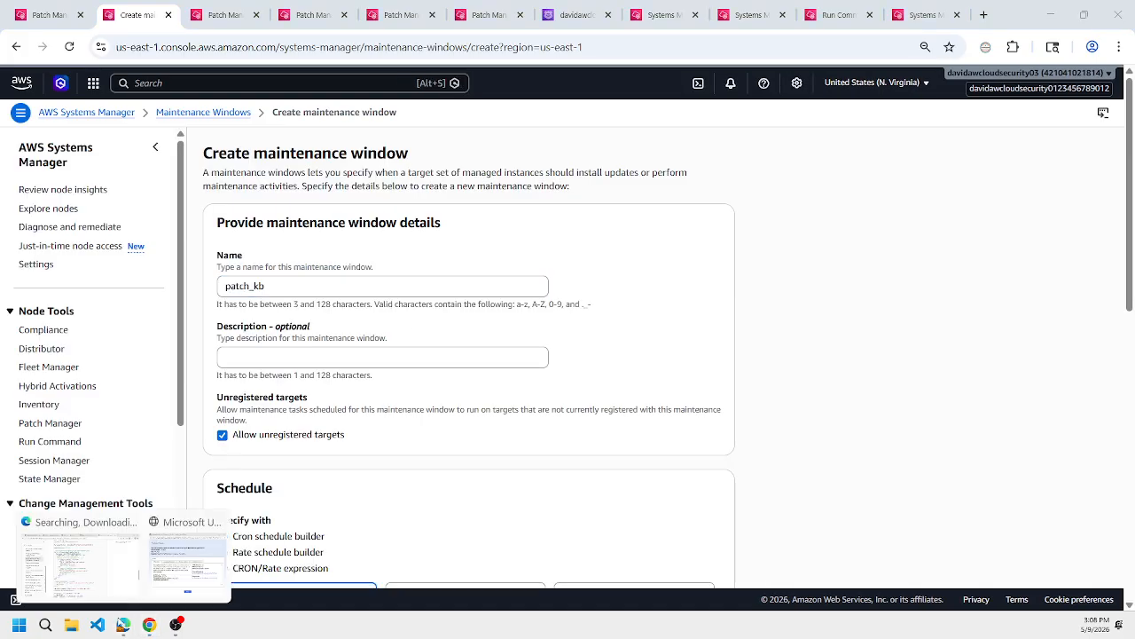
left_click(129, 534)
left_click(472, 7)
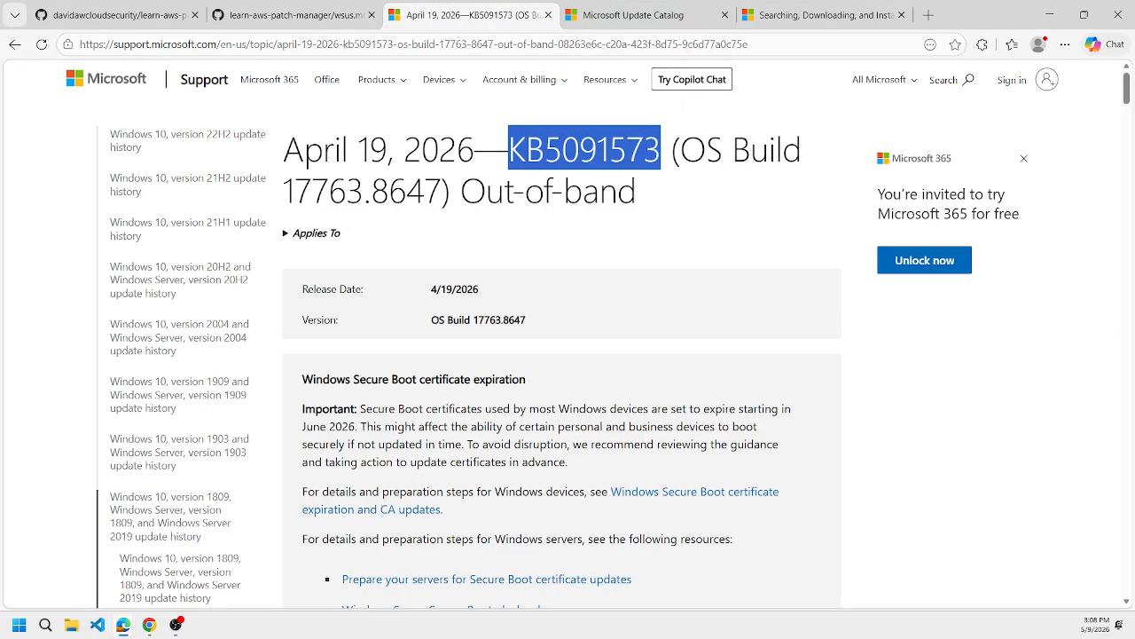
right_click(590, 153)
left_click(614, 163)
left_click(823, 12)
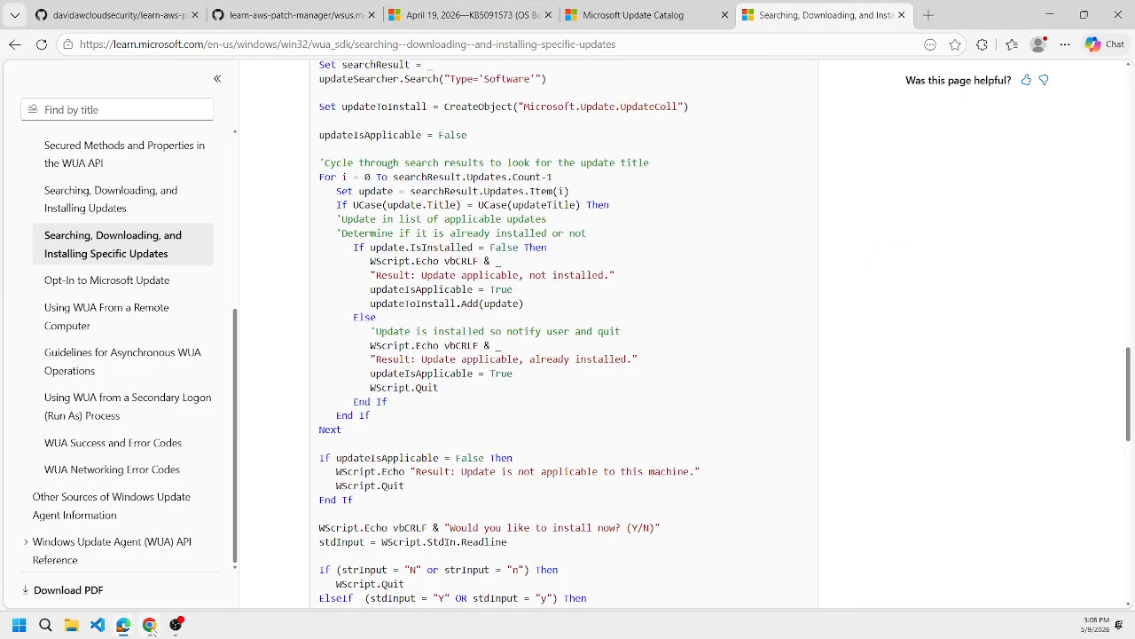
left_click(150, 625)
key("BackSpace")
key("BackSpace")
type("KB5091573")
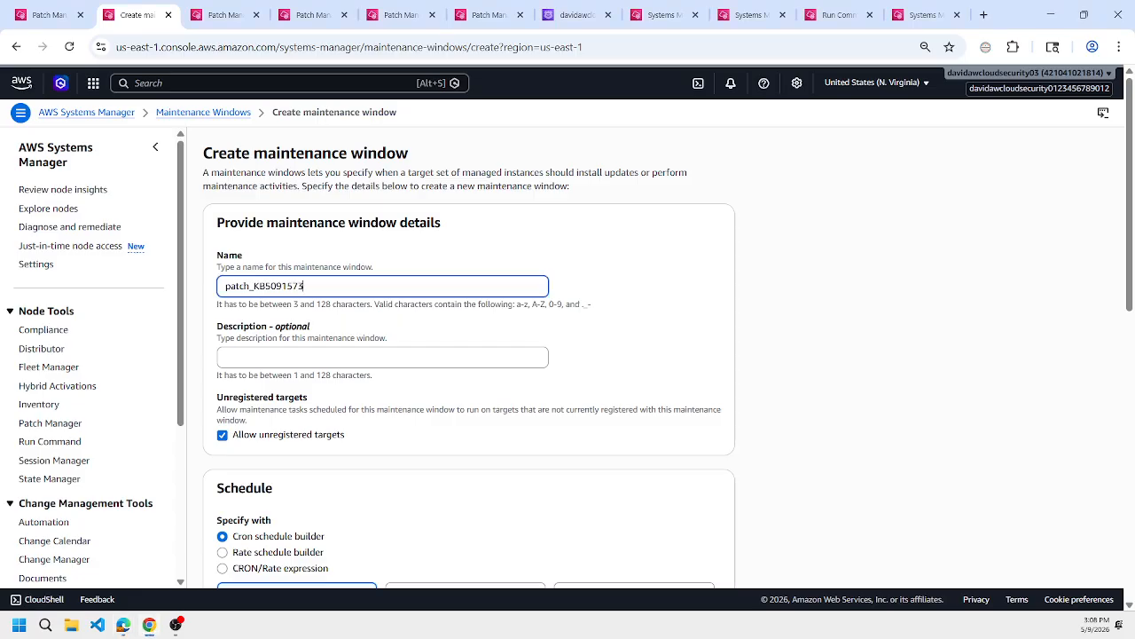
Specify the schedule with a CRON/Rate expression and open the linked cron and rate expressions reference.
scroll(444, 426, "down", 2)
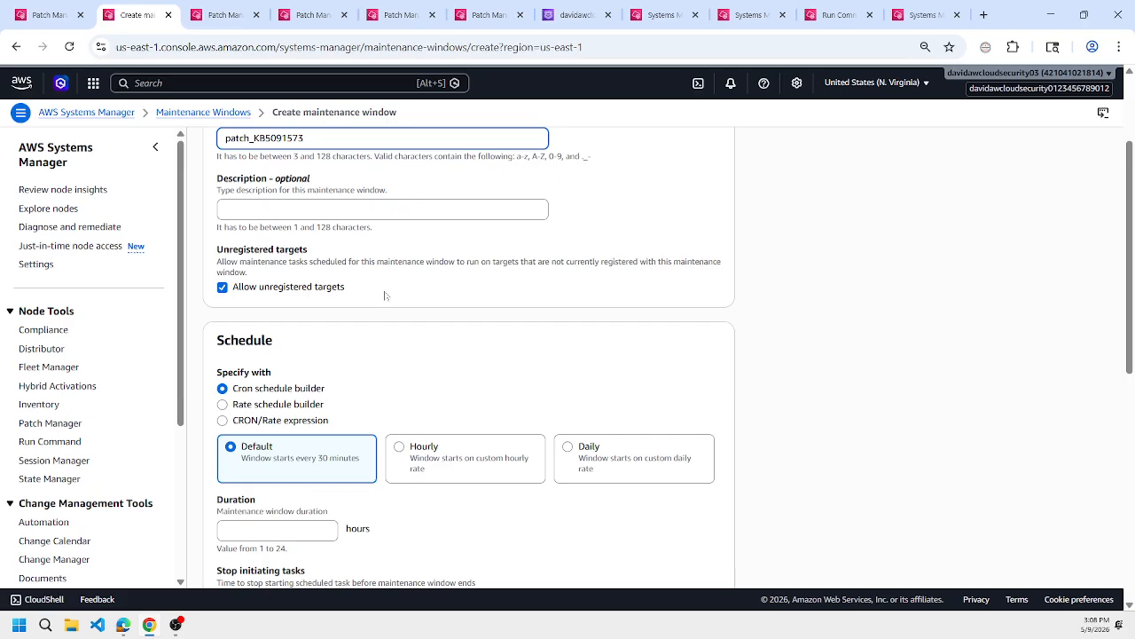
scroll(431, 413, "up", 2)
scroll(431, 409, "down", 2)
scroll(429, 408, "down", 1)
left_click(267, 346)
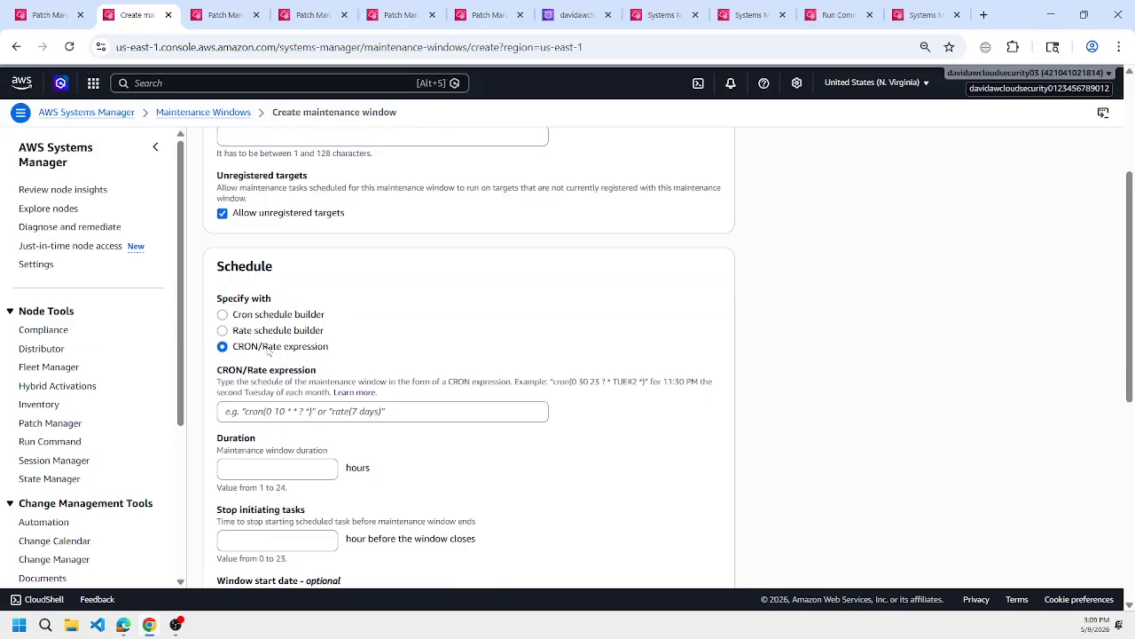
left_click(358, 393)
left_click(191, 8)
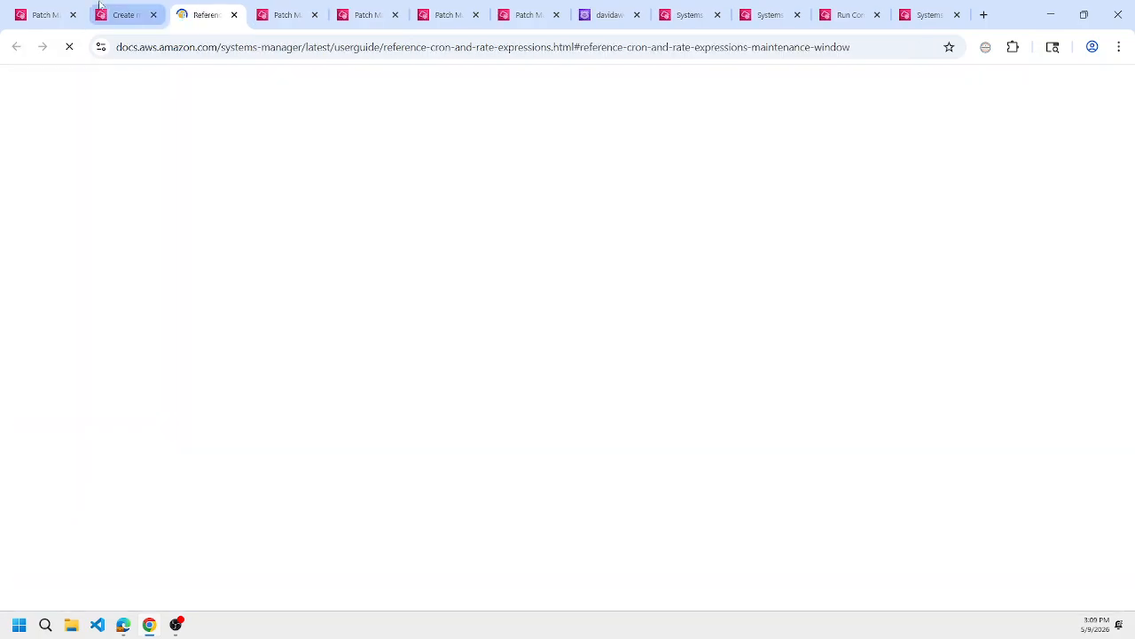
left_click(124, 14)
left_click(213, 13)
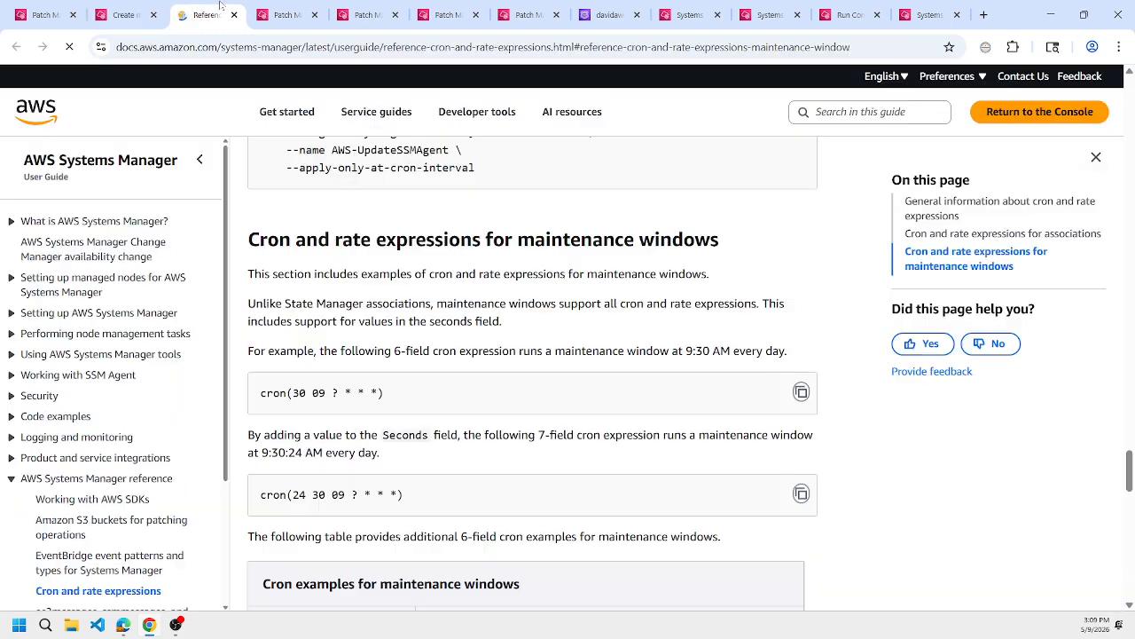
Find the single-run "at(" example in the reference and copy at(2020-07-07T15:55:00) into the maintenance window's CRON/Rate expression.
key("ctrl+f")
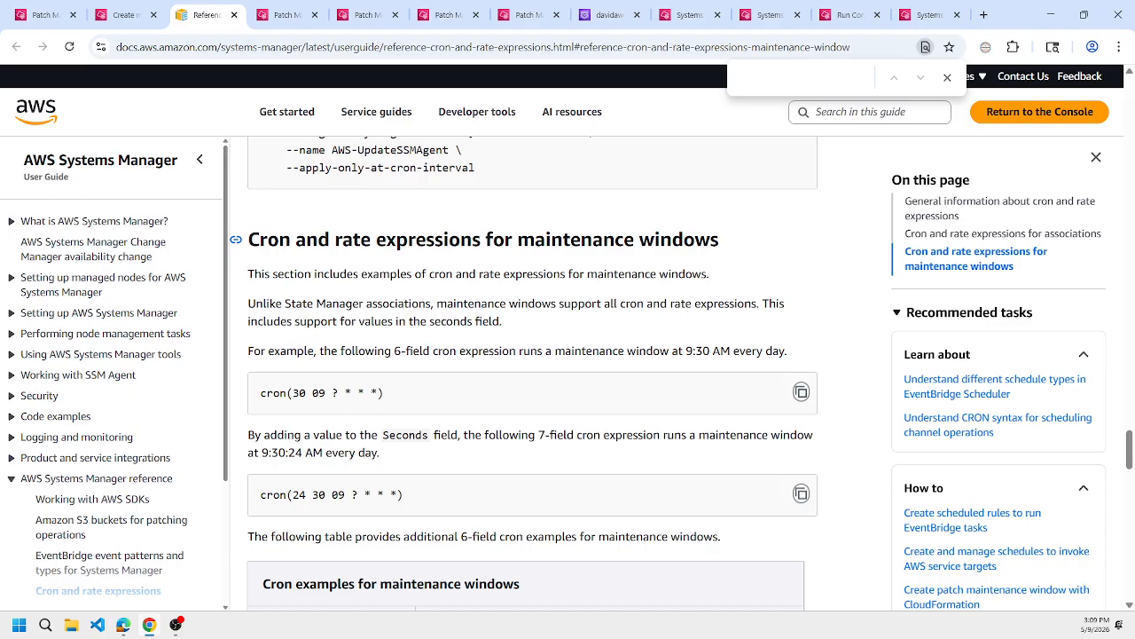
type("at(")
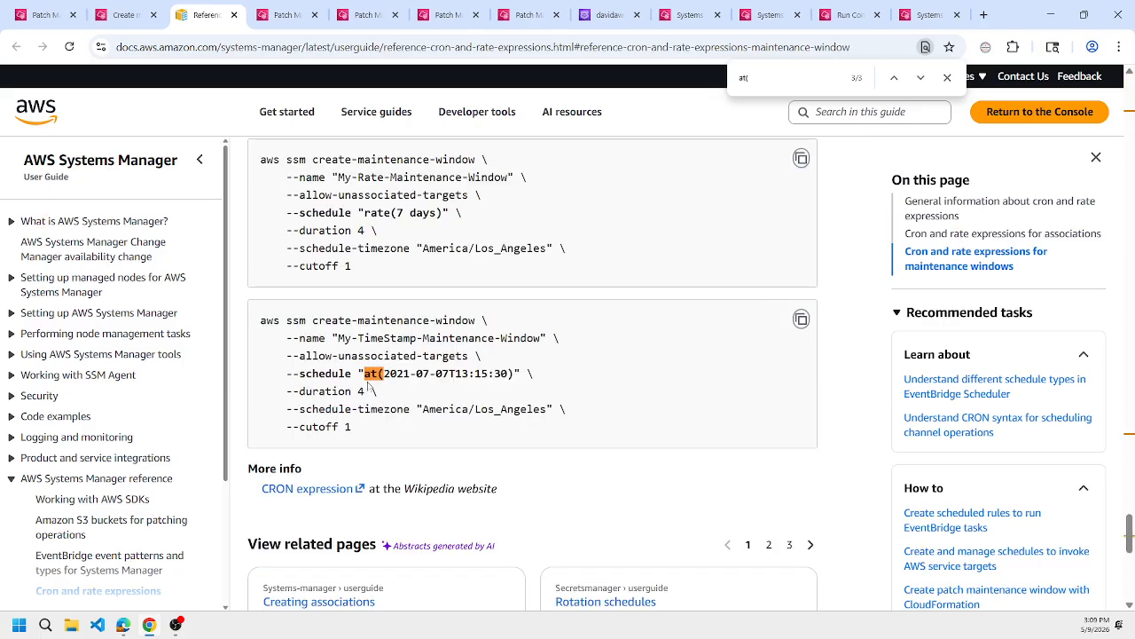
key("Return")
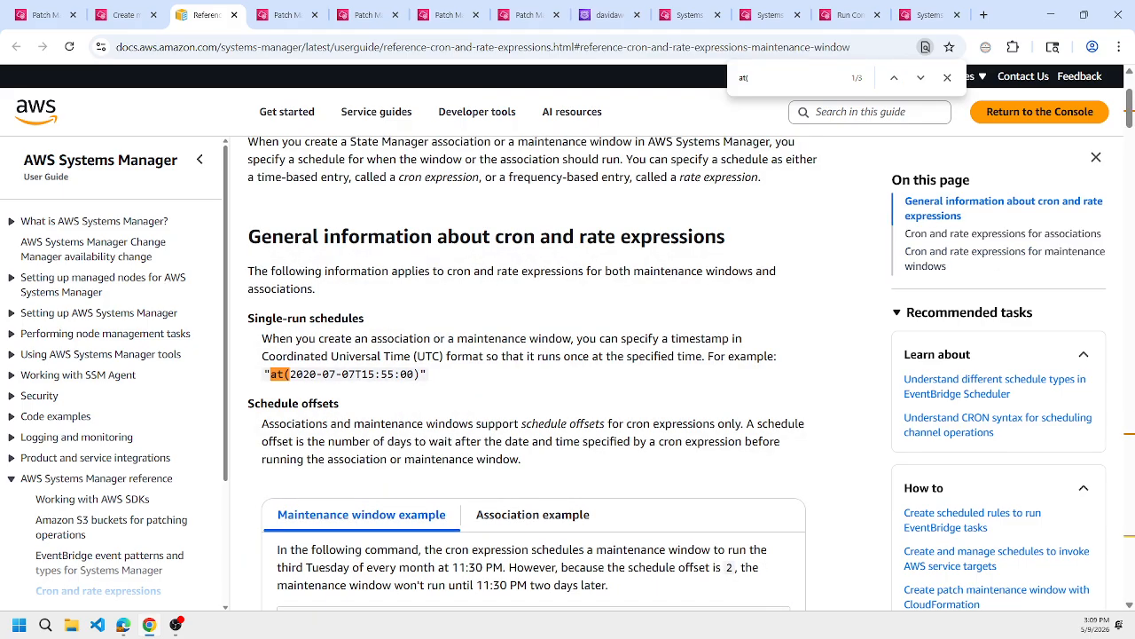
left_click_drag(270, 373, 419, 373)
key("ctrl+c")
left_click(123, 15)
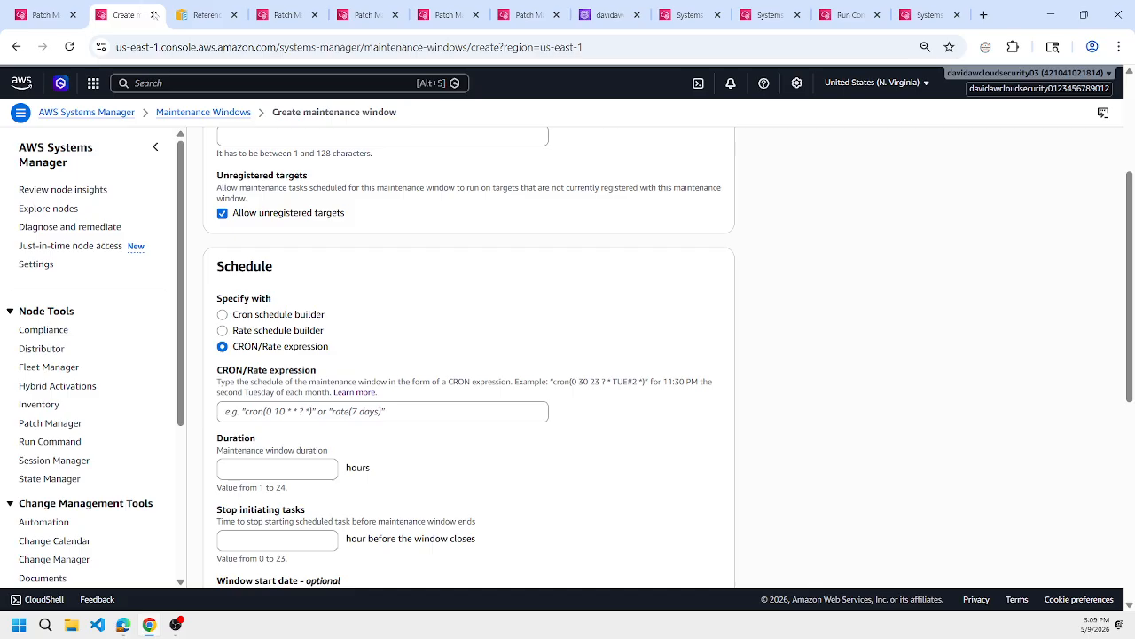
left_click(434, 412)
key("ctrl+v")
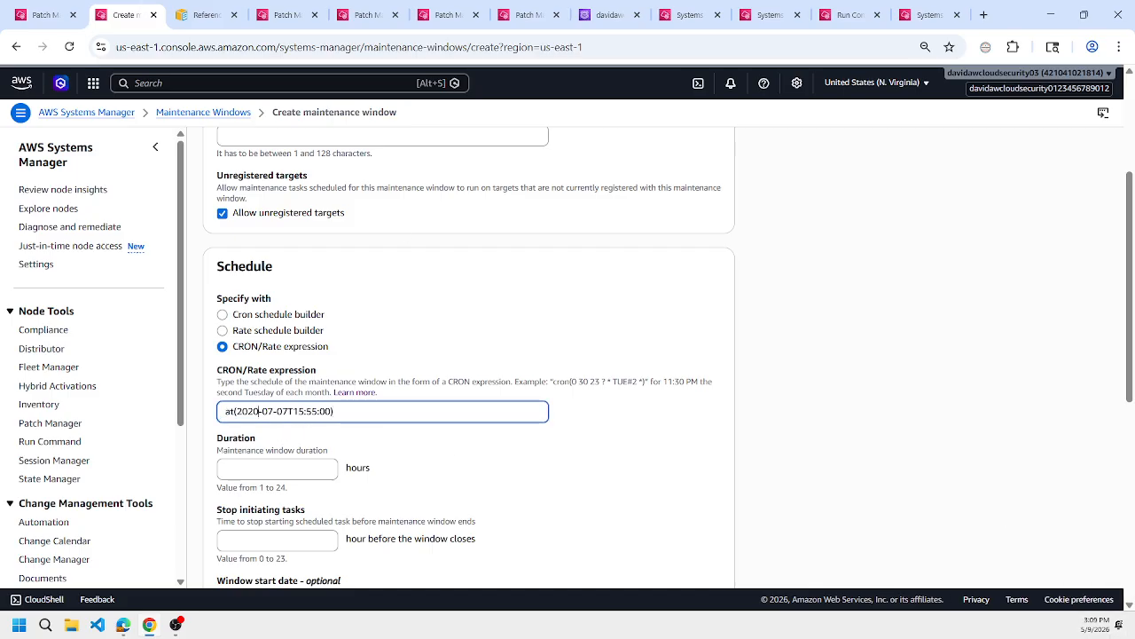
Change the schedule expression to at(2026-05-09T16:00:00).
key("BackSpace")
type("6")
key("Delete")
key("Delete")
type("05")
key("Right")
key("Delete")
key("Delete")
type("09")
key("BackSpace")
type("6")
key("Right")
key("Delete")
key("Delete")
type("00")
Set the window duration to 4 hours and stop initiating tasks 1 hour before the window closes.
scroll(391, 405, "down", 2)
key("Tab")
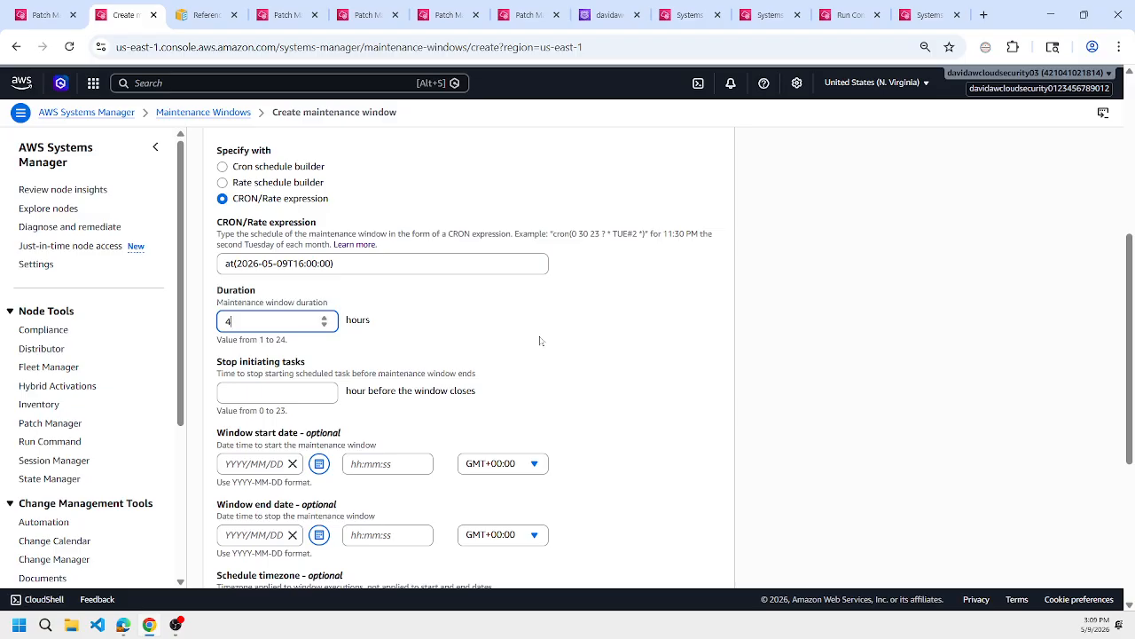
key("Tab")
type("1")
scroll(493, 357, "down", 1)
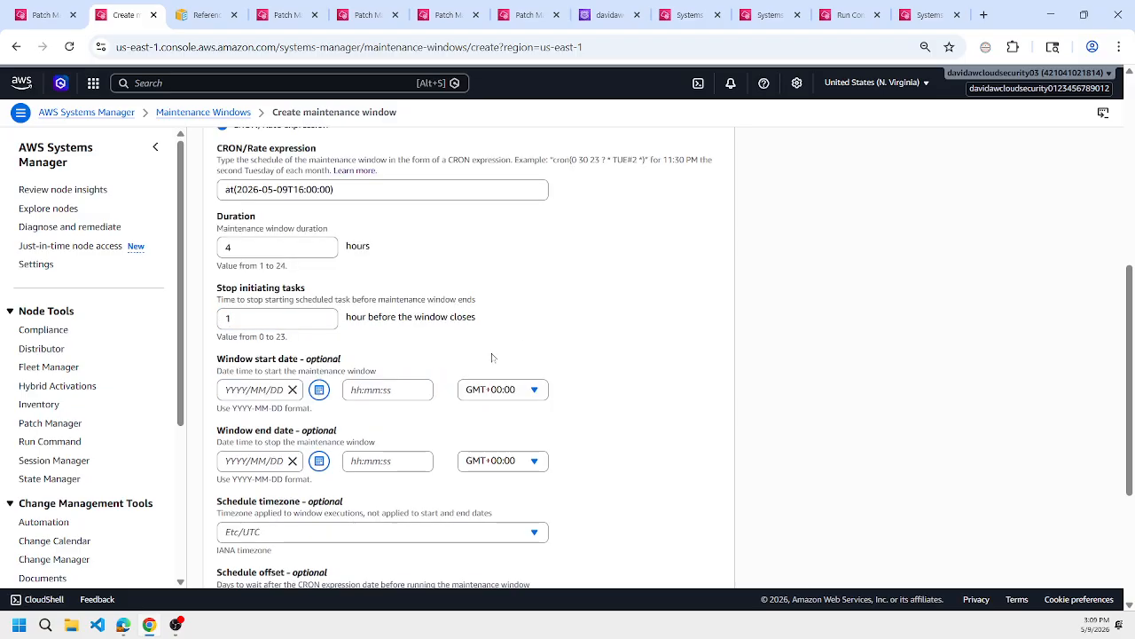
Set the schedule timezone to (GMT+08:00) Asia/Singapore, check the schedule settings and create the maintenance window.
scroll(393, 400, "down", 2)
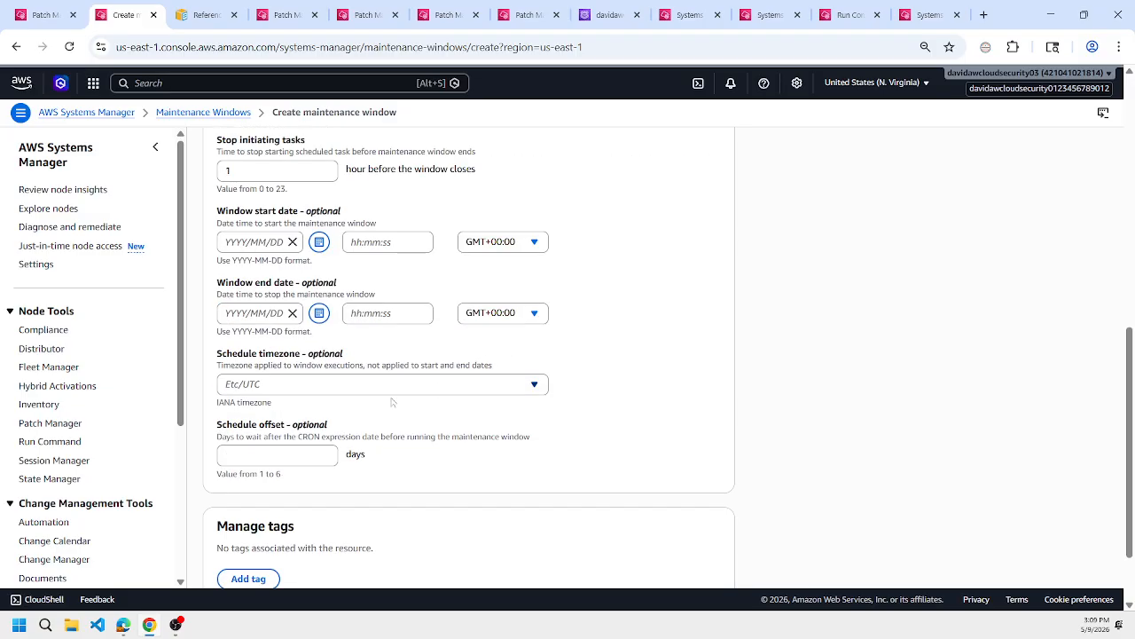
left_click(311, 384)
type("singa")
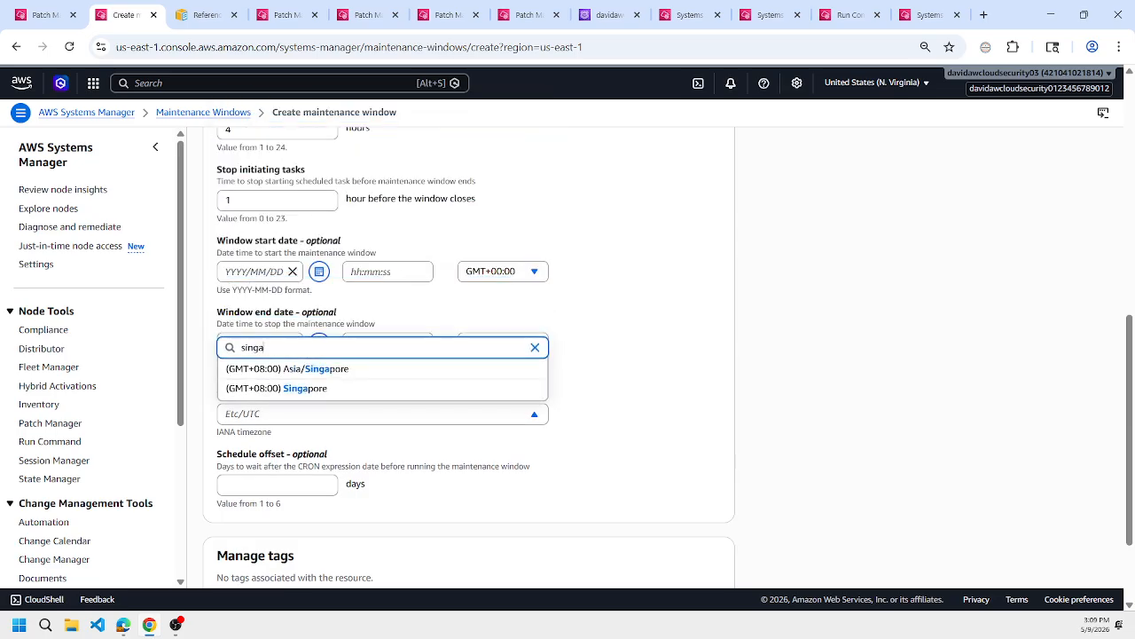
left_click(368, 369)
scroll(678, 392, "down", 2)
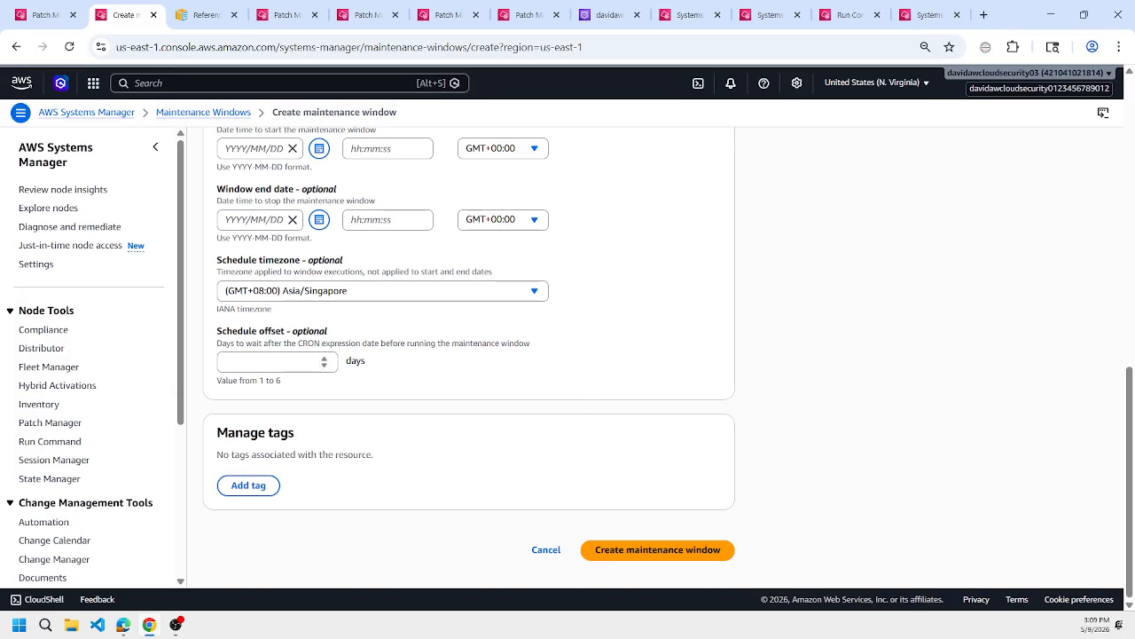
left_click(322, 360)
scroll(637, 417, "up", 3)
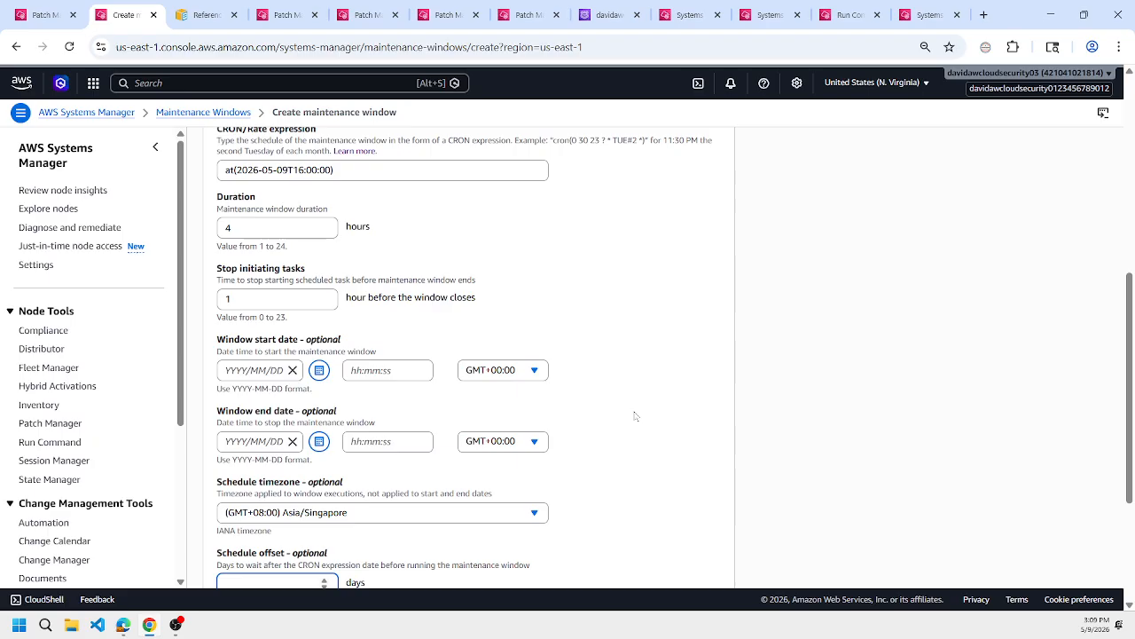
scroll(621, 471, "down", 3)
left_click(639, 550)
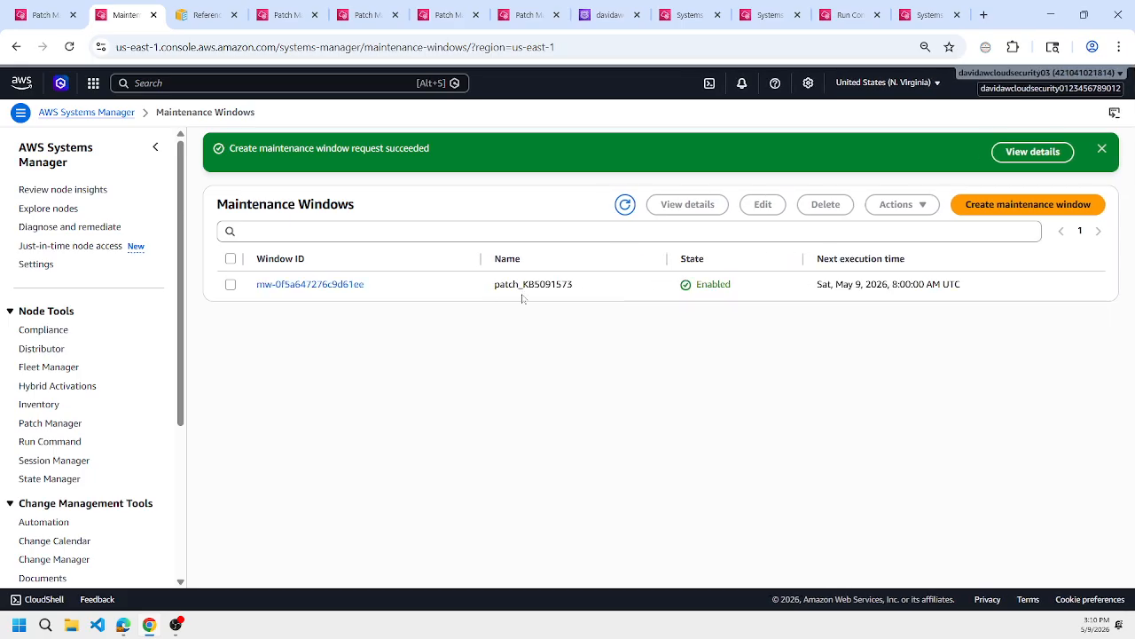
Open the patch_KB5091573 maintenance window and start registering an Automation task for it.
left_click(345, 285)
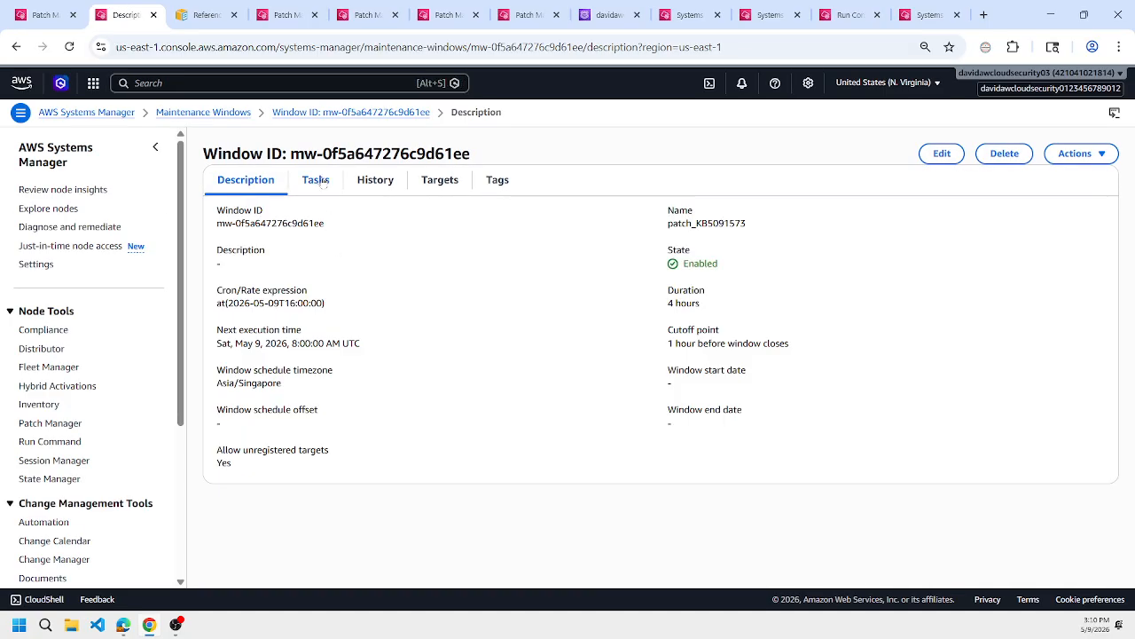
left_click(316, 180)
left_click(1031, 223)
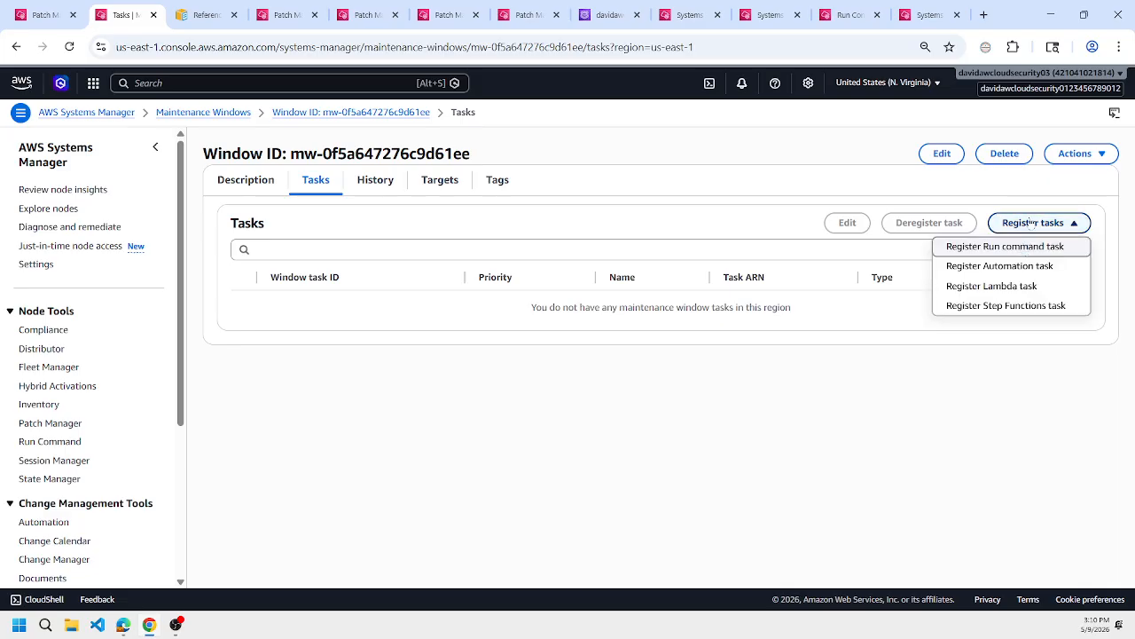
left_click(993, 265)
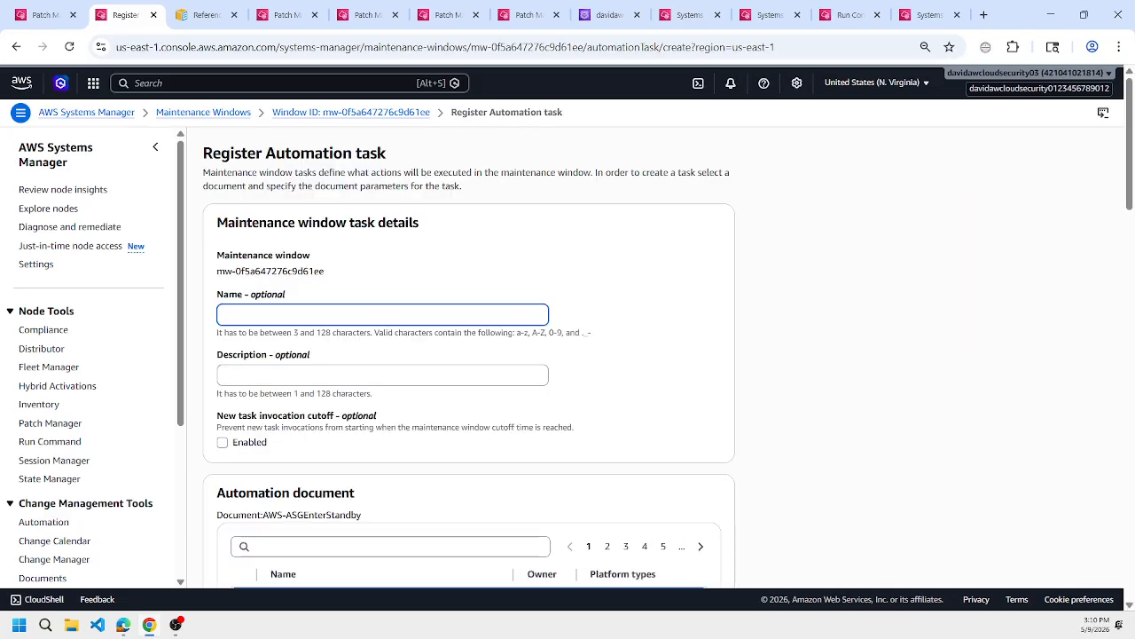
Name the Automation task RunPatchBaseline.
type("RunPatchBNa")
key("BackSpace")
type("aseline")
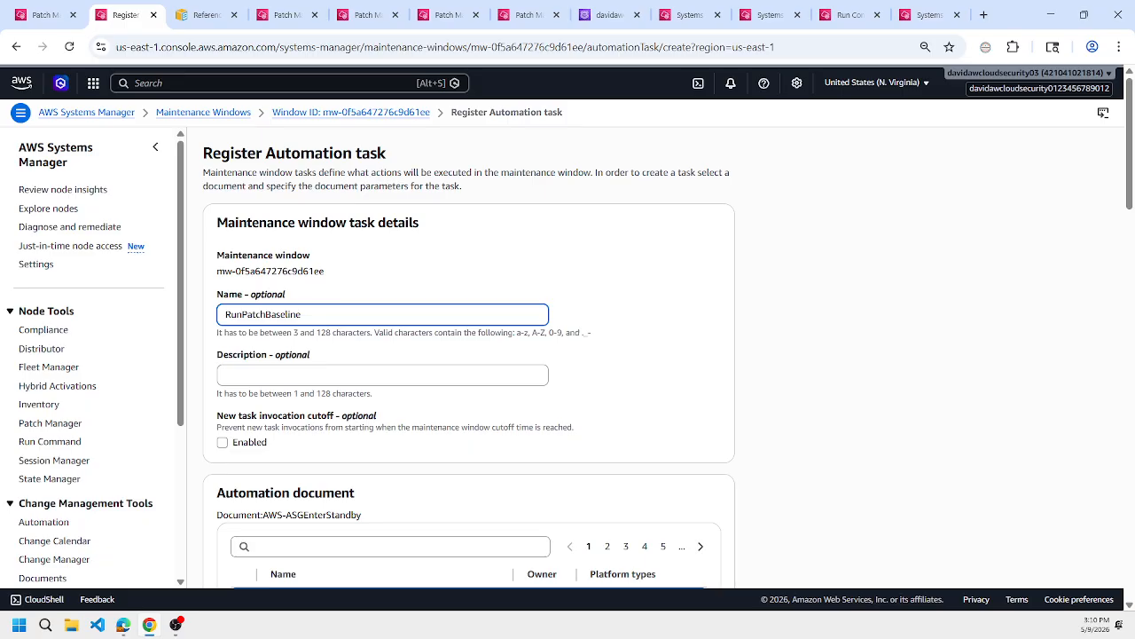
Search the automation documents for "runpatch" and for "patch", clearing each filter after checking it.
scroll(641, 268, "down", 2)
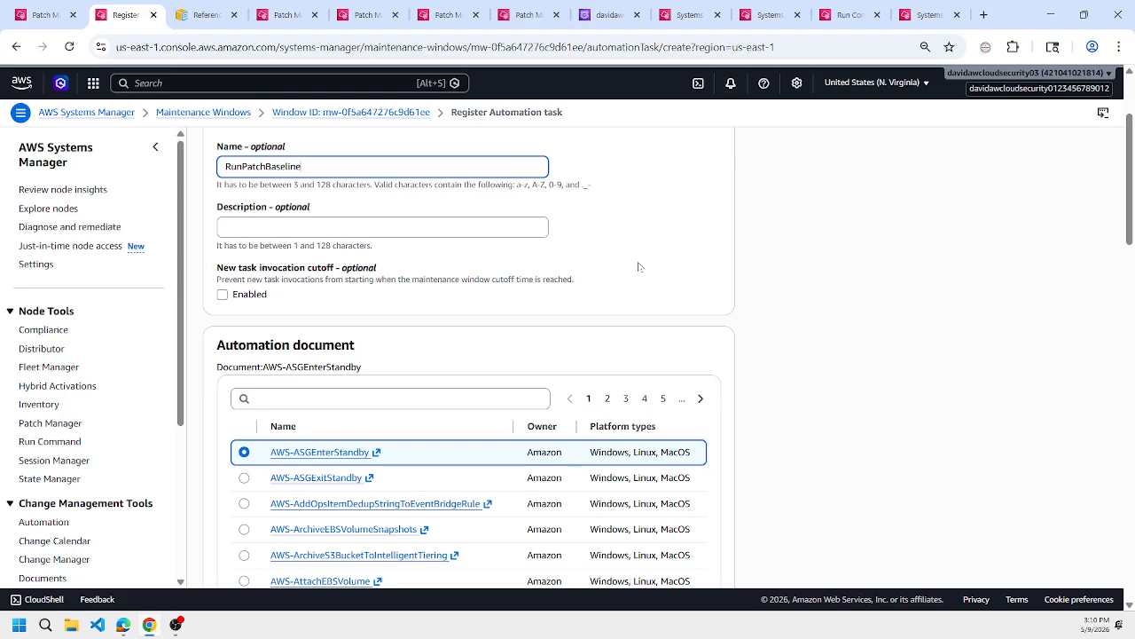
scroll(639, 266, "down", 1)
left_click(390, 324)
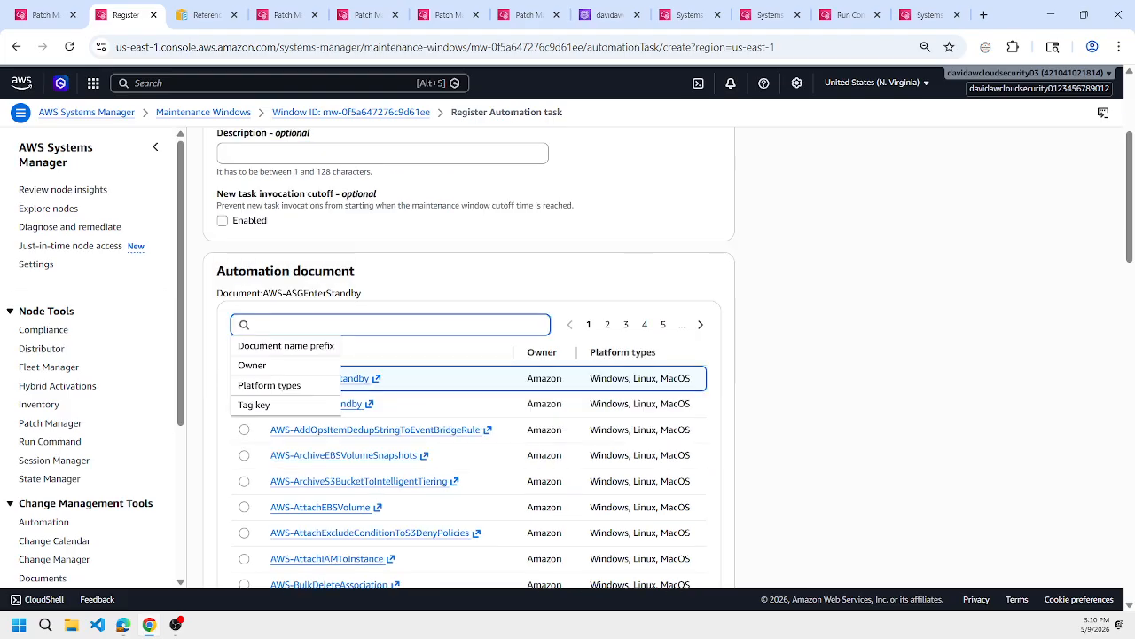
type("runpa")
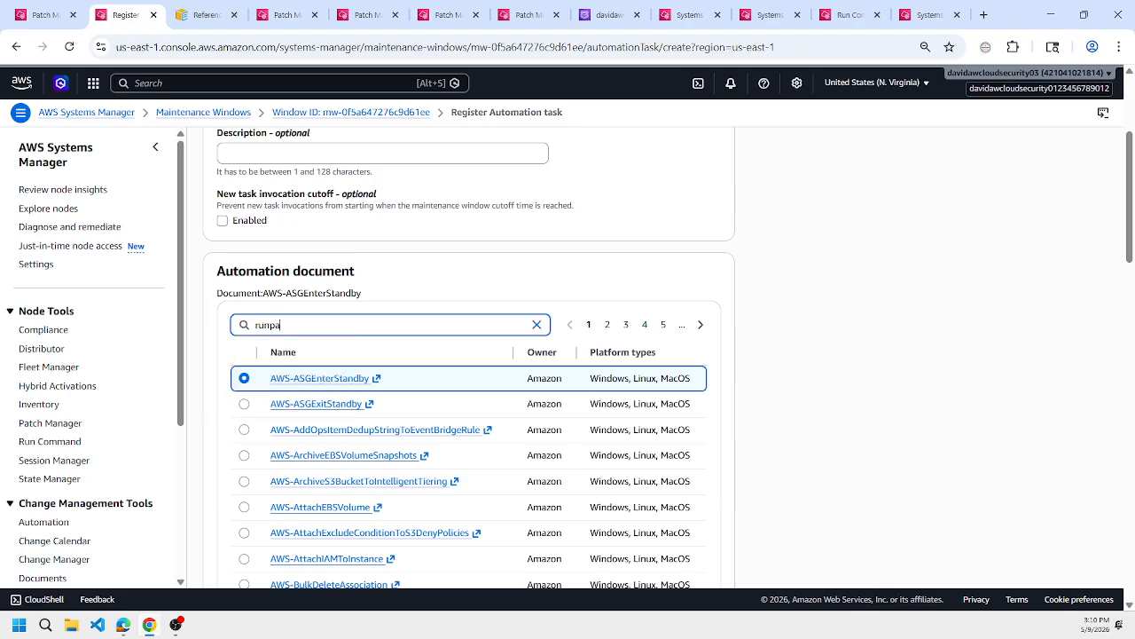
type("tch")
key("Return")
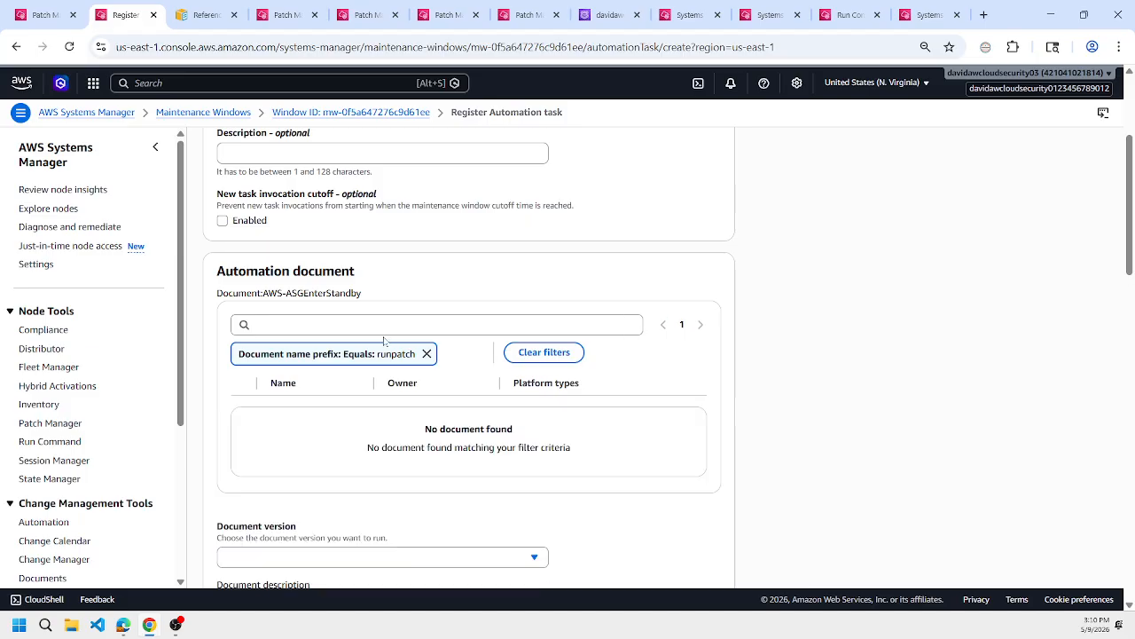
left_click(427, 353)
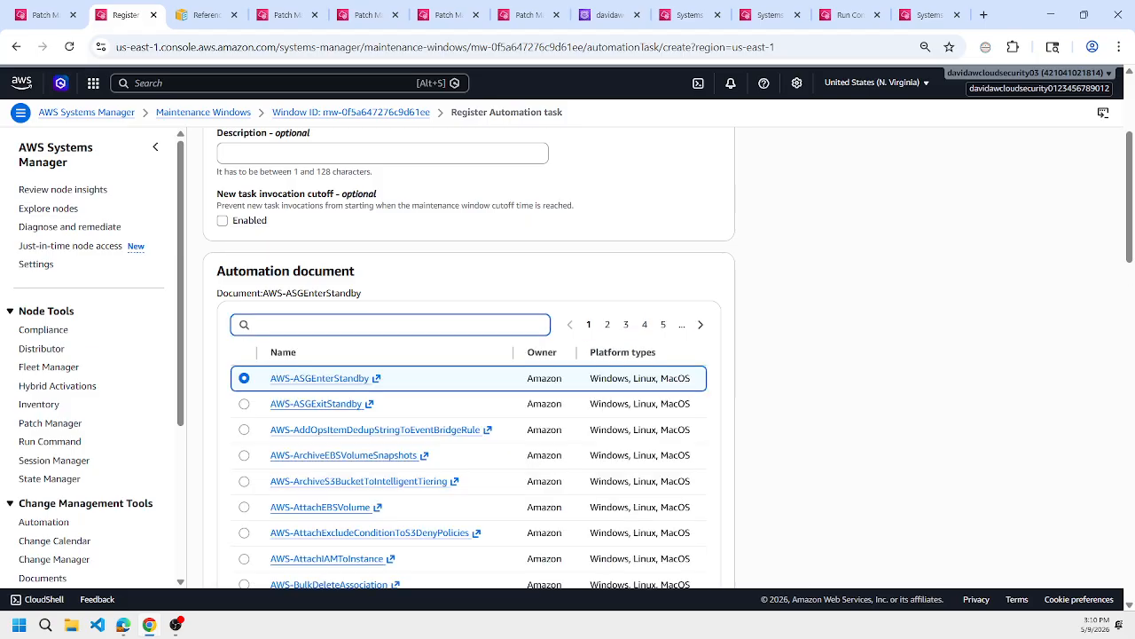
type("patch")
key("Return")
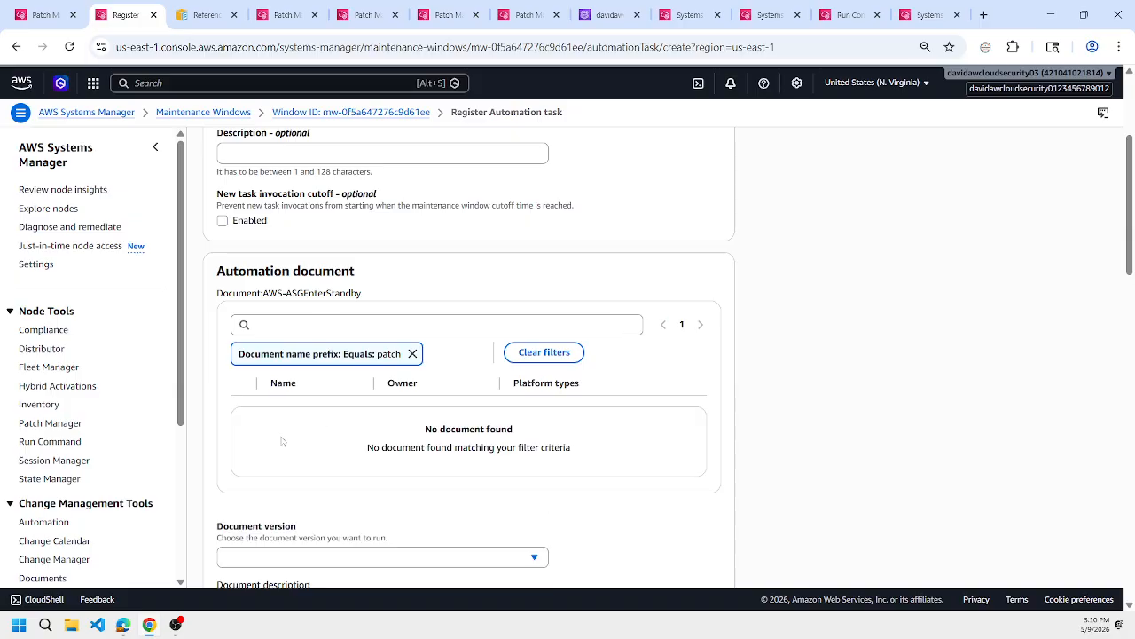
left_click(413, 354)
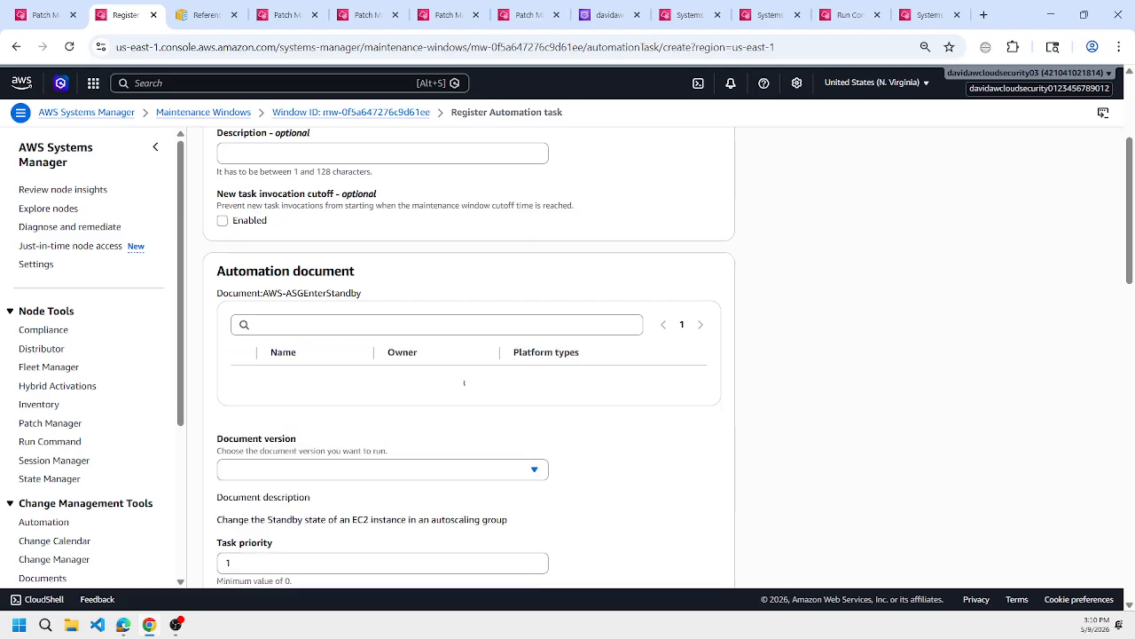
Filter the automation documents by the name prefix "aws-run" and clear the filter again.
left_click(266, 324)
left_click(266, 346)
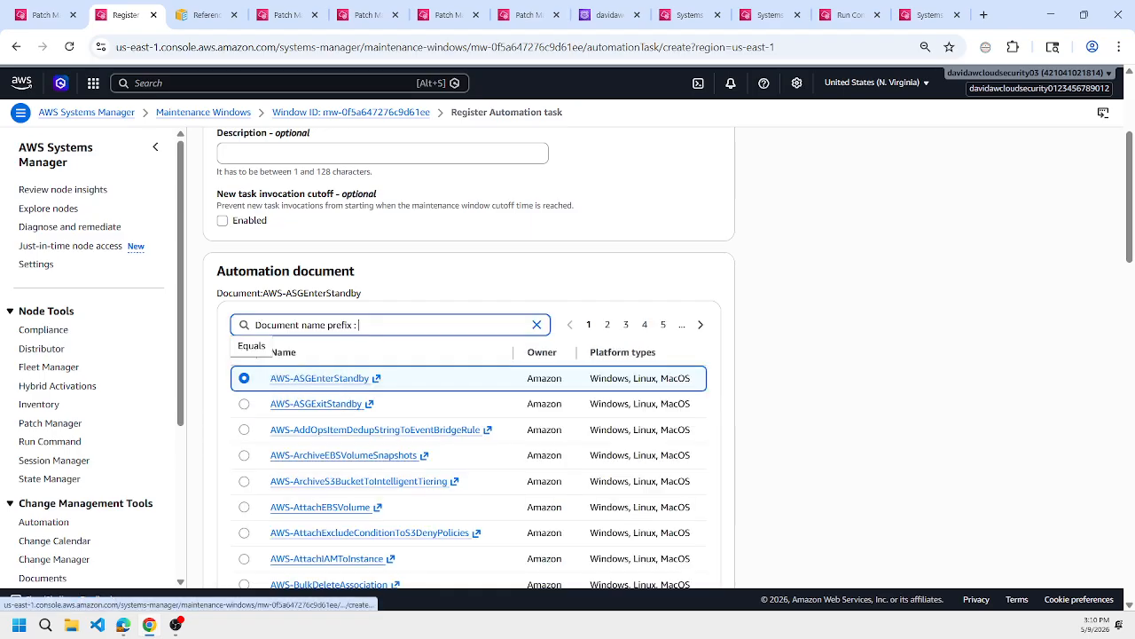
left_click(257, 348)
type("aws-run")
key("Return")
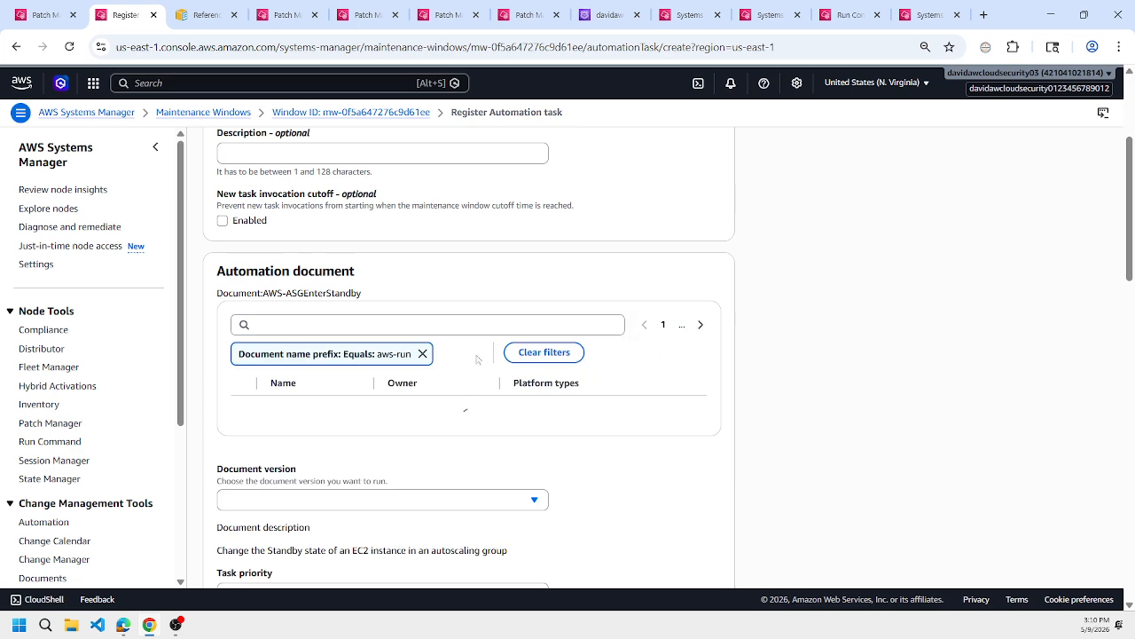
left_click(423, 353)
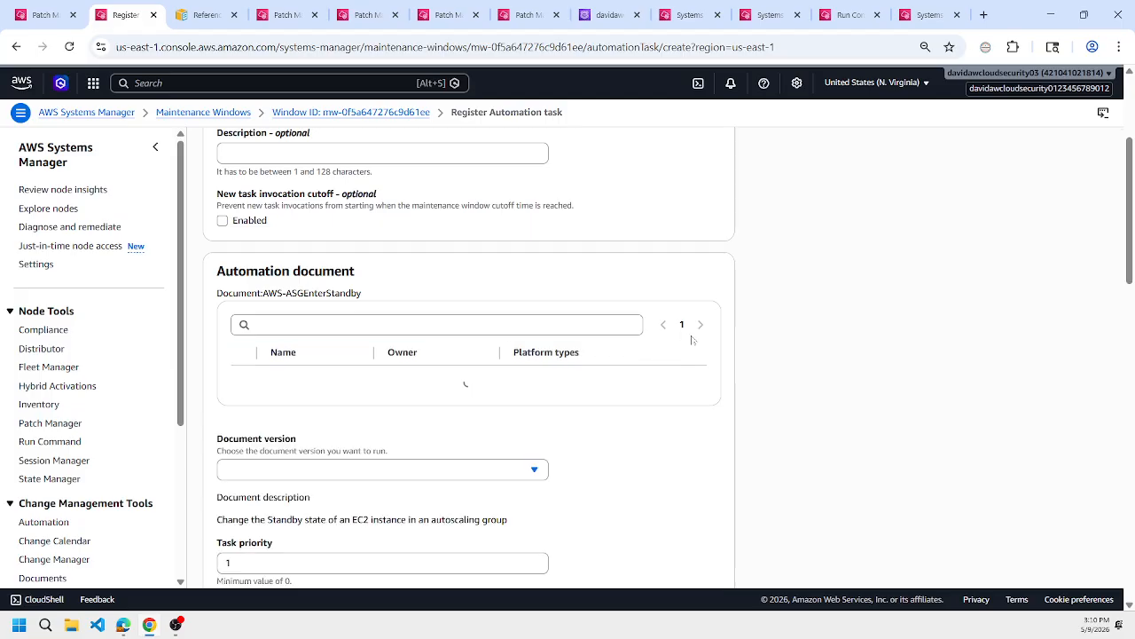
Page through the automation document list to look for a patch baseline document.
left_click(701, 326)
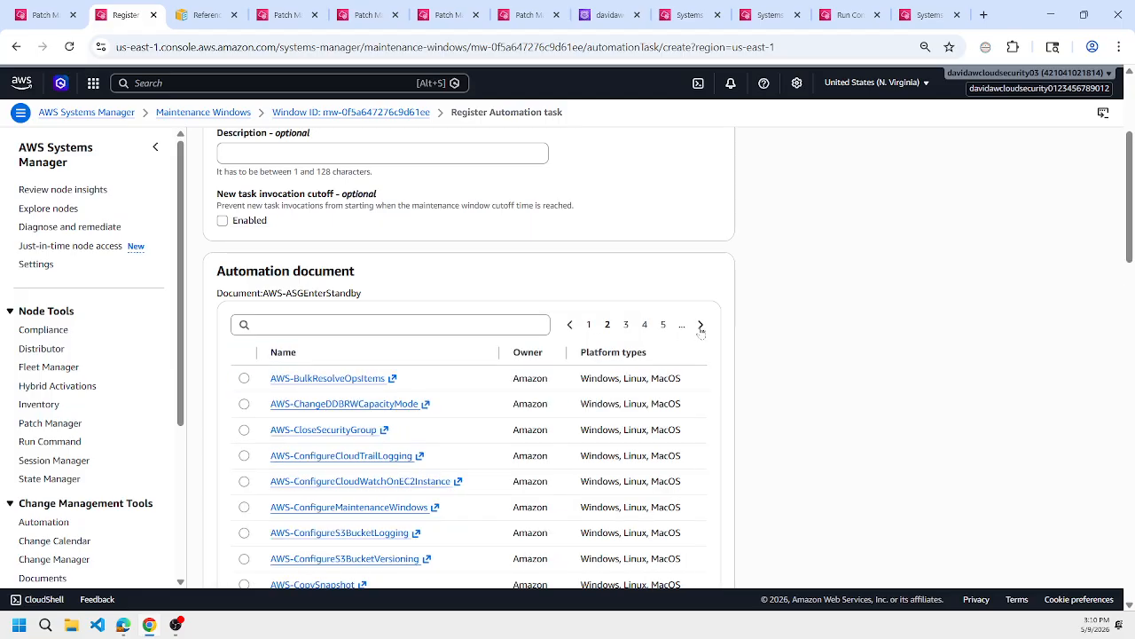
scroll(700, 325, "down", 3)
scroll(700, 329, "up", 3)
left_click(701, 326)
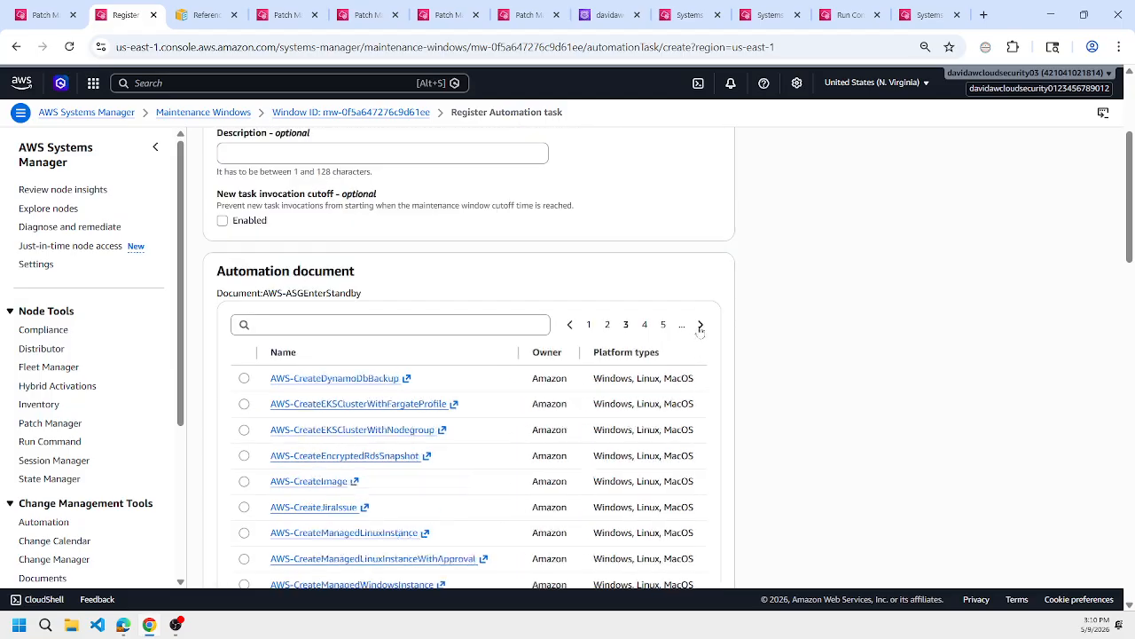
left_click(701, 326)
left_click(700, 325)
left_click(701, 325)
left_click(701, 327)
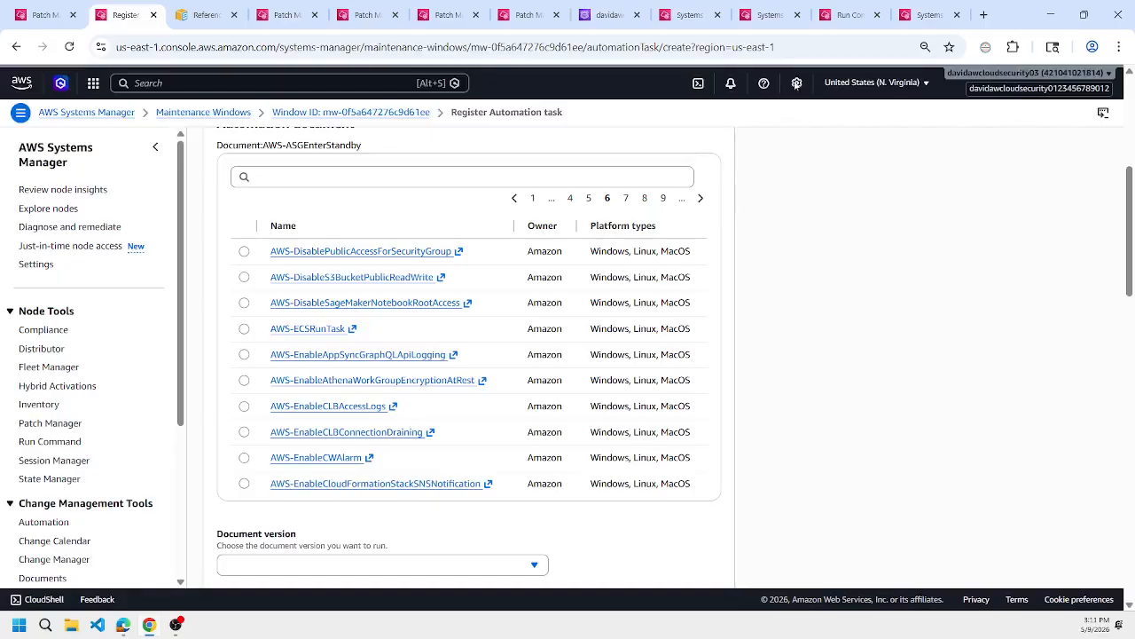
Open the Run Command history and copy the document name AWS-RunPatchBaseline from the most recent command.
left_click(927, 14)
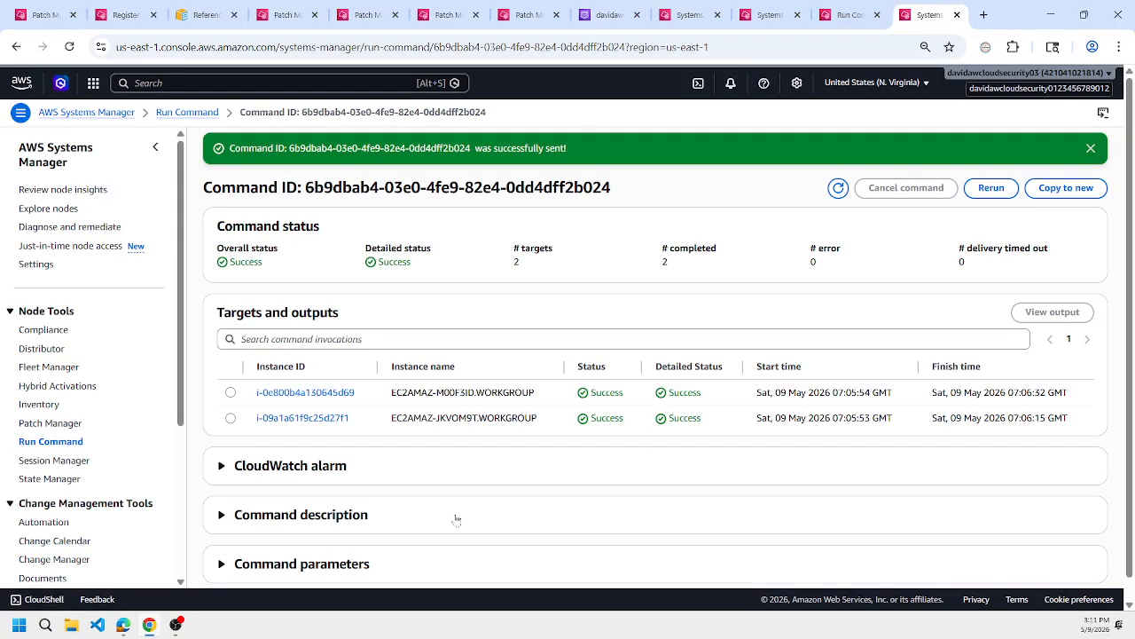
scroll(456, 518, "down", 1)
scroll(456, 514, "up", 1)
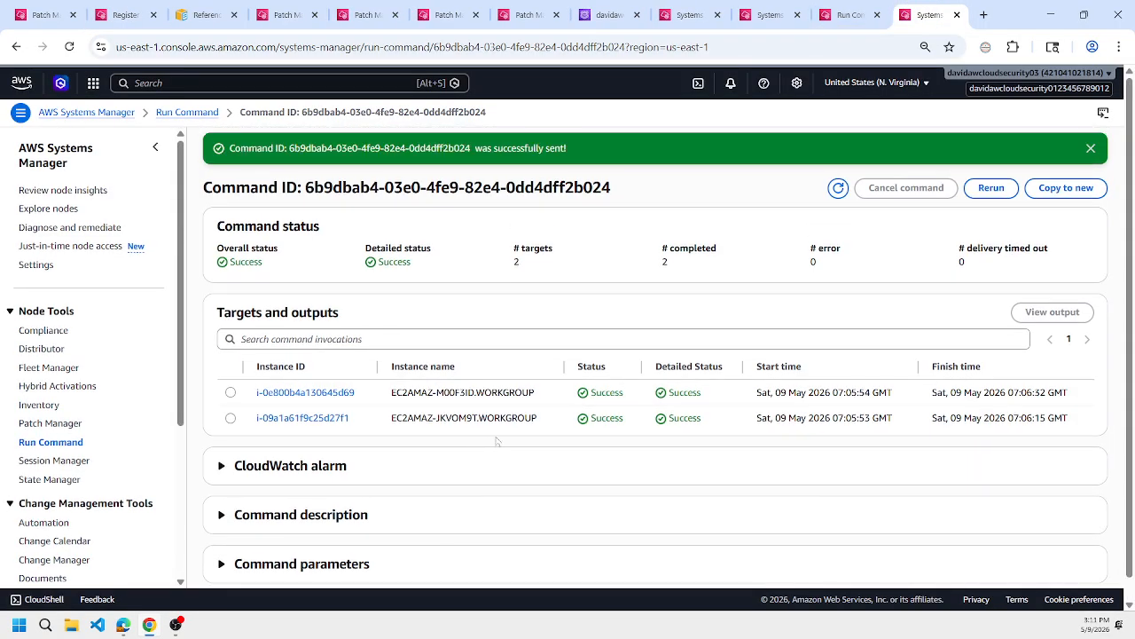
left_click(187, 112)
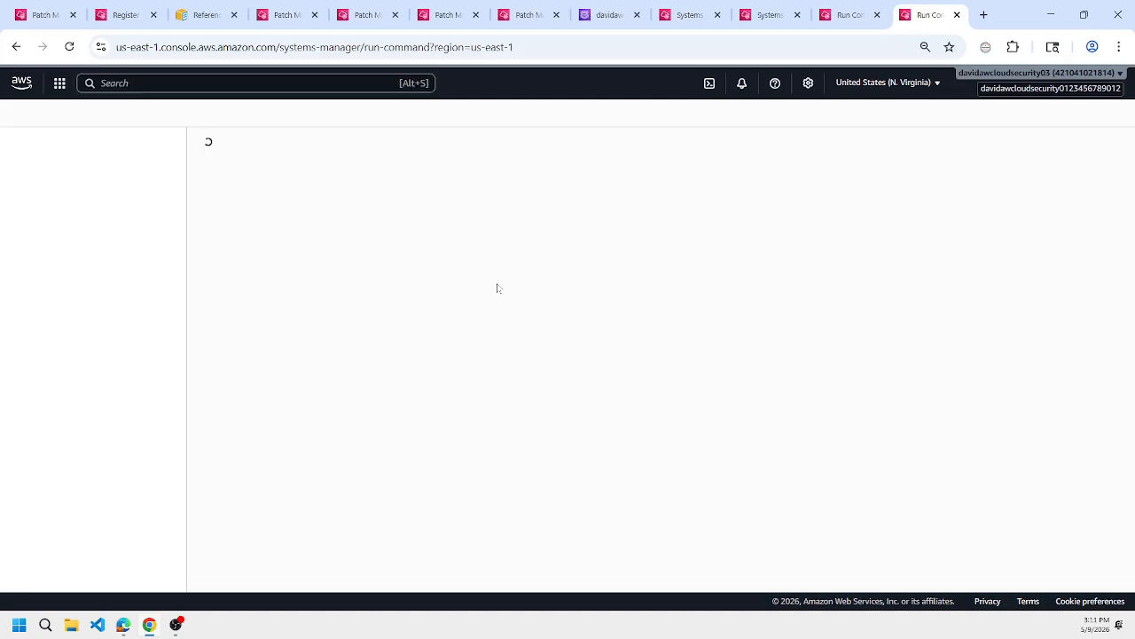
left_click(355, 218)
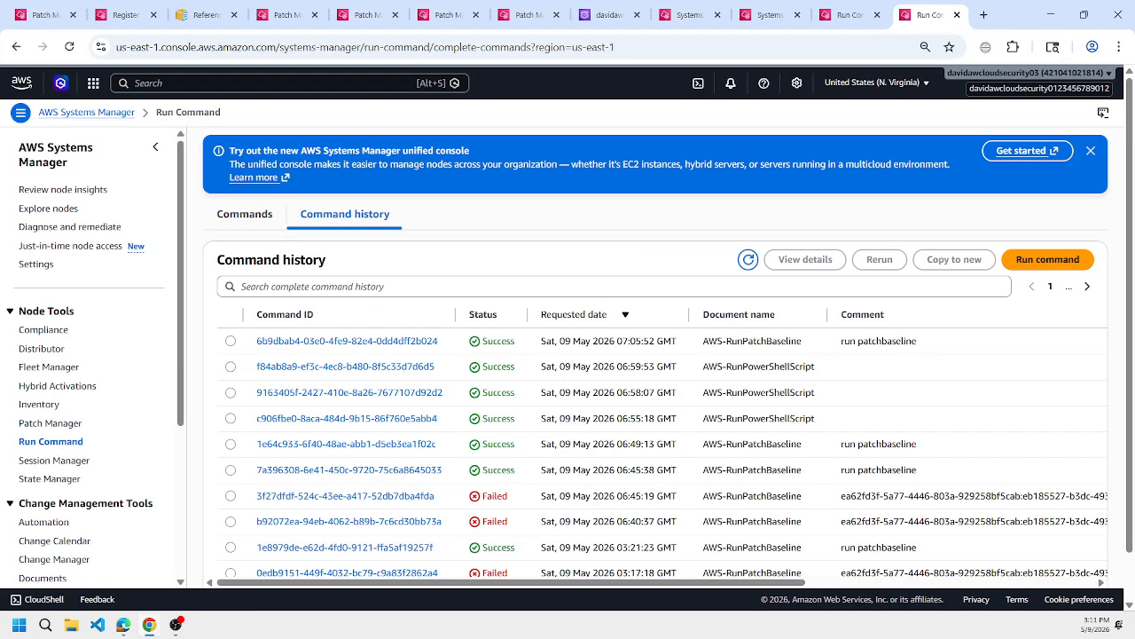
left_click_drag(803, 341, 702, 341)
key("ctrl+c")
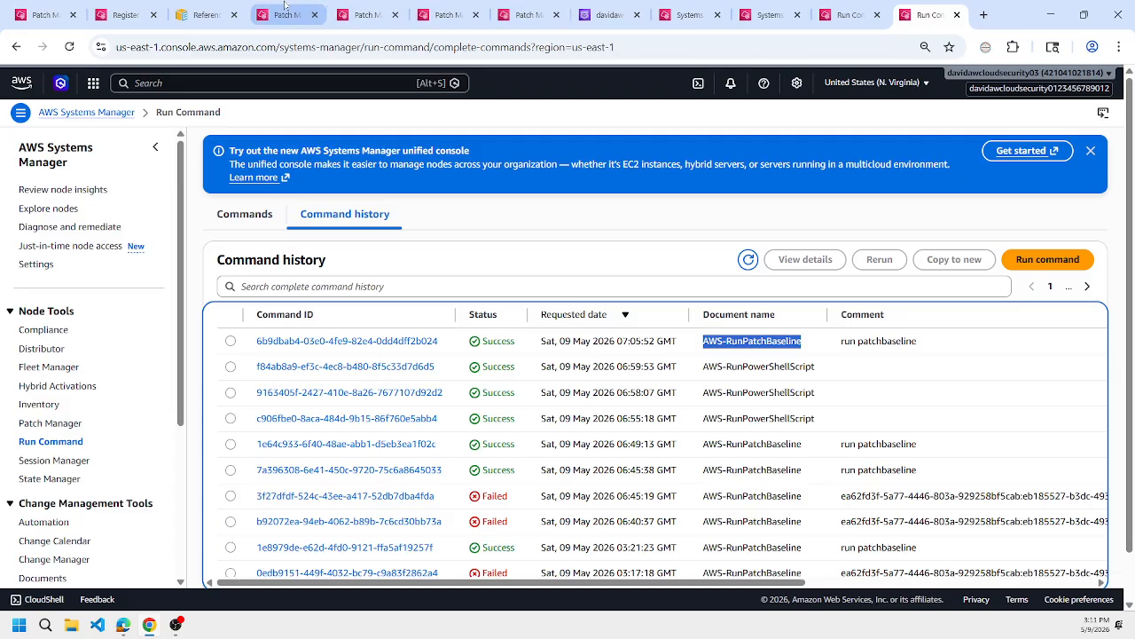
Filter the Automation task's documents by the name prefix AWS-RunPatchBaseline and clear the filter again.
left_click(284, 9)
left_click(135, 7)
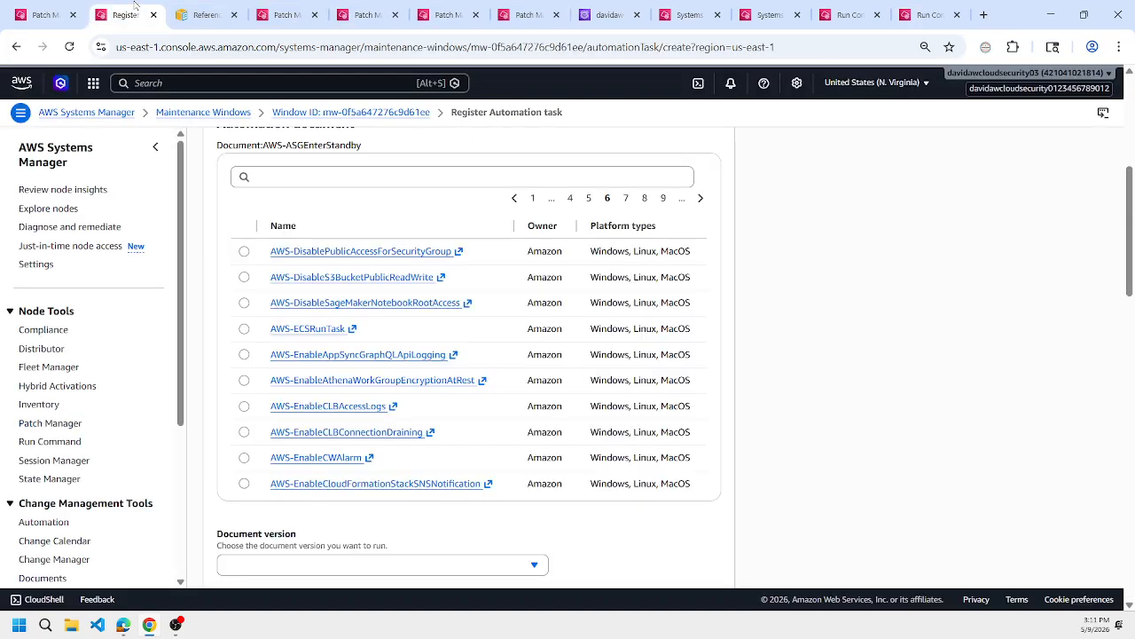
left_click(335, 177)
key("ctrl+v")
key("Return")
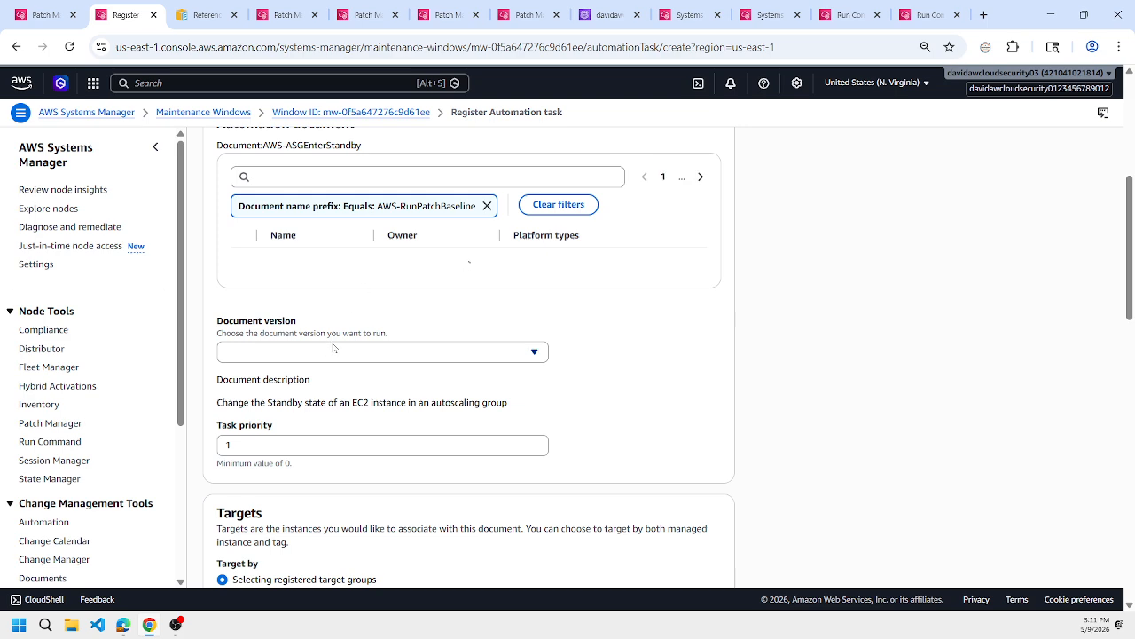
left_click(487, 205)
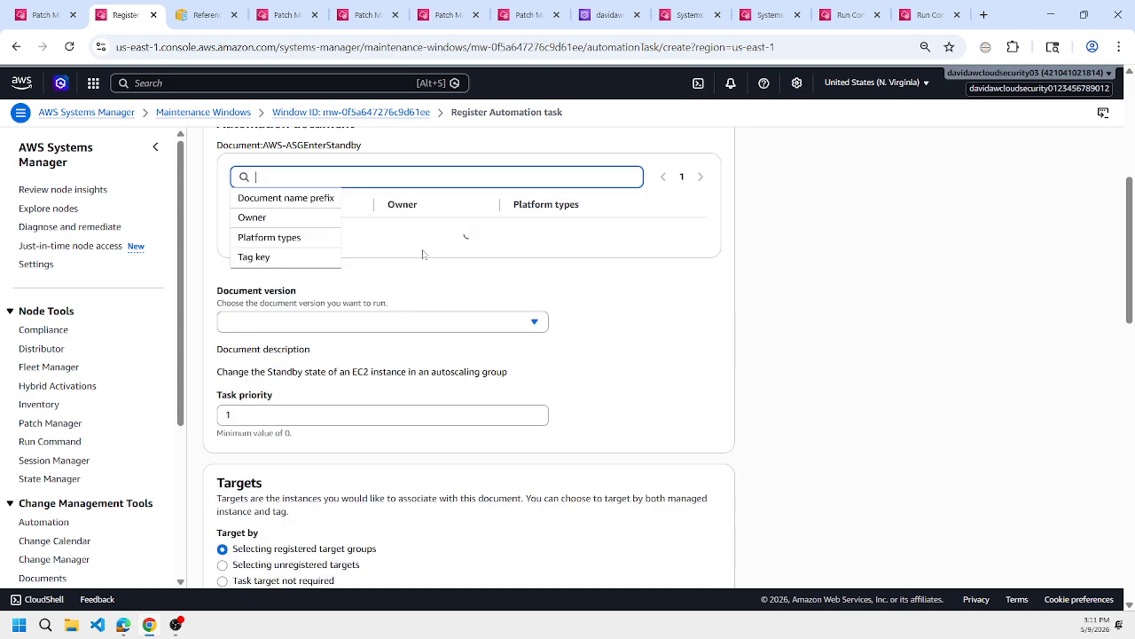
scroll(435, 266, "up", 2)
left_click(496, 292)
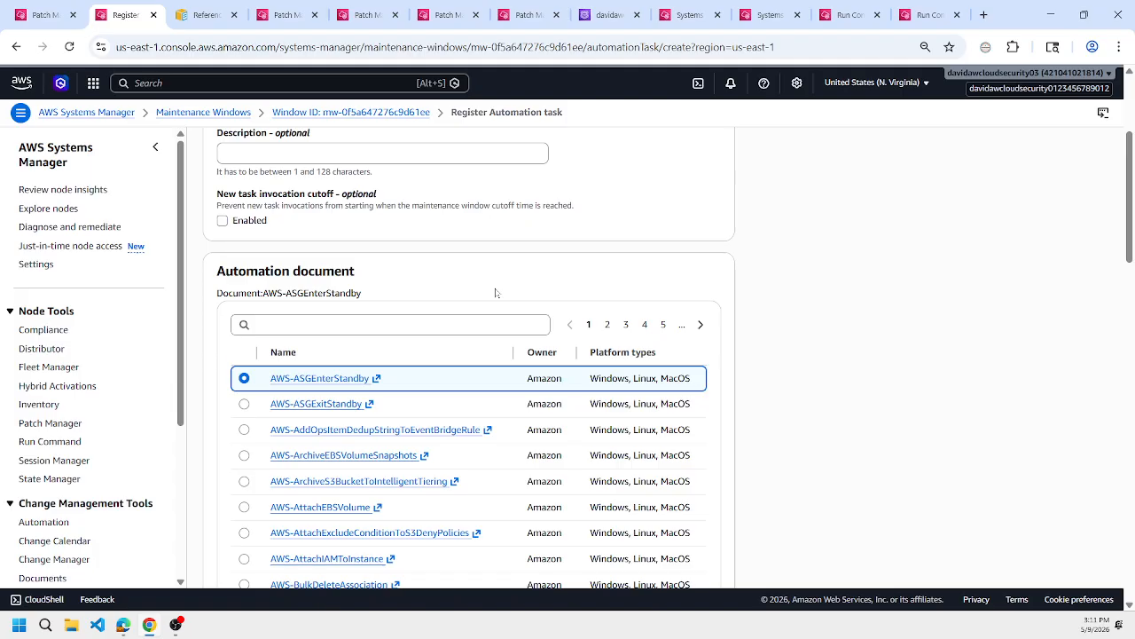
scroll(496, 292, "up", 3)
scroll(495, 293, "down", 3)
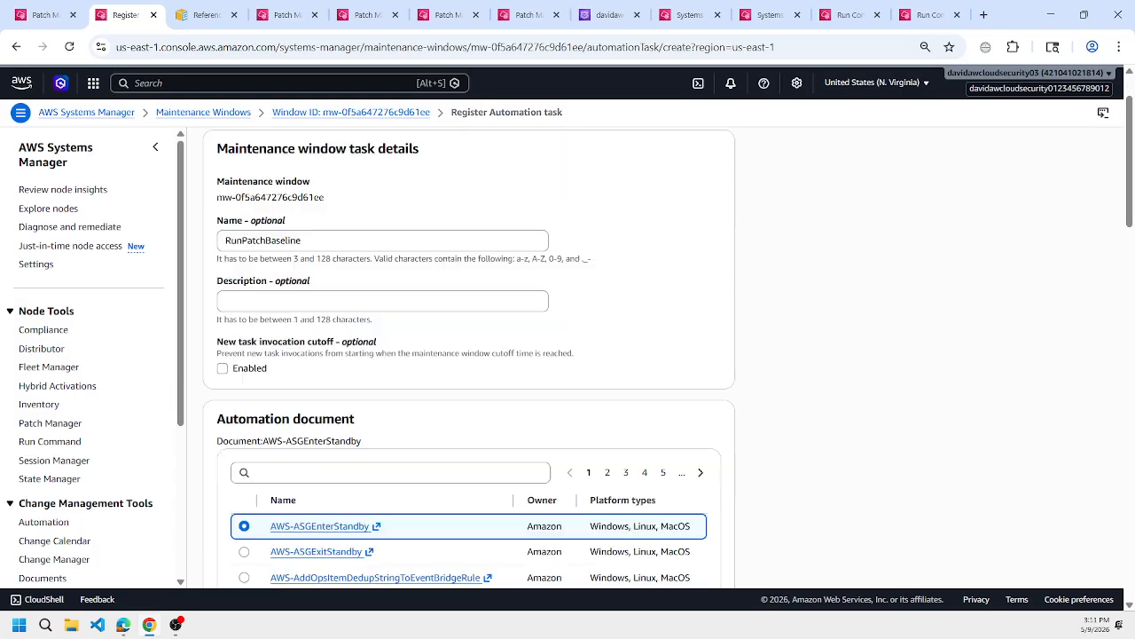
Leave the Automation task form and start registering a Run command task named AWS-RunPatchBaseline in the maintenance window.
left_click(16, 46)
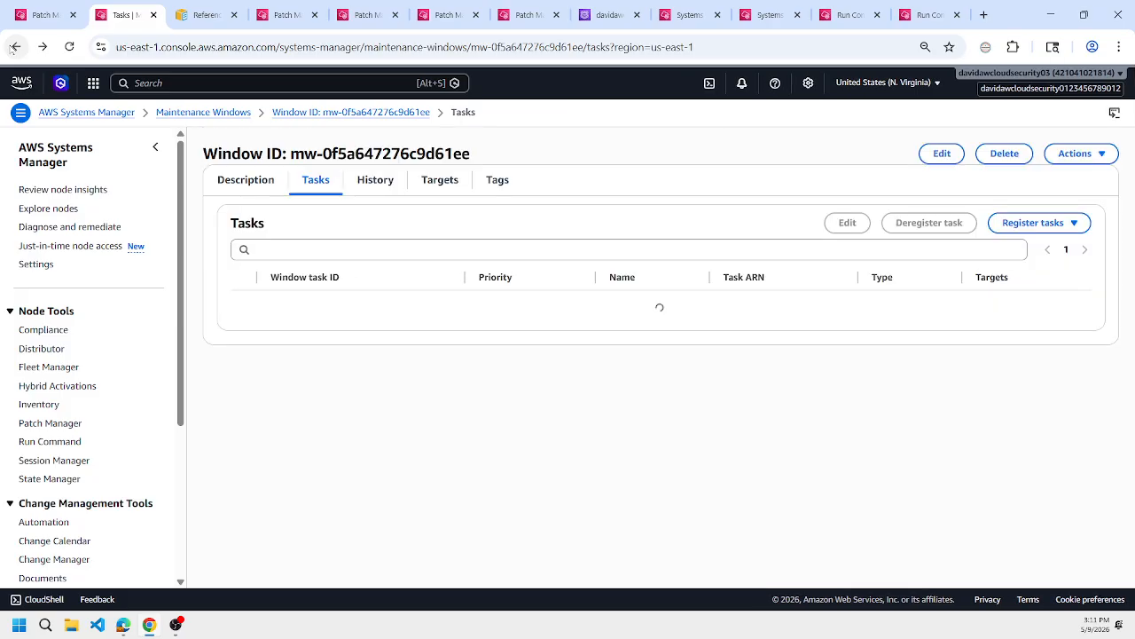
left_click(1034, 223)
left_click(1015, 245)
left_click(382, 315)
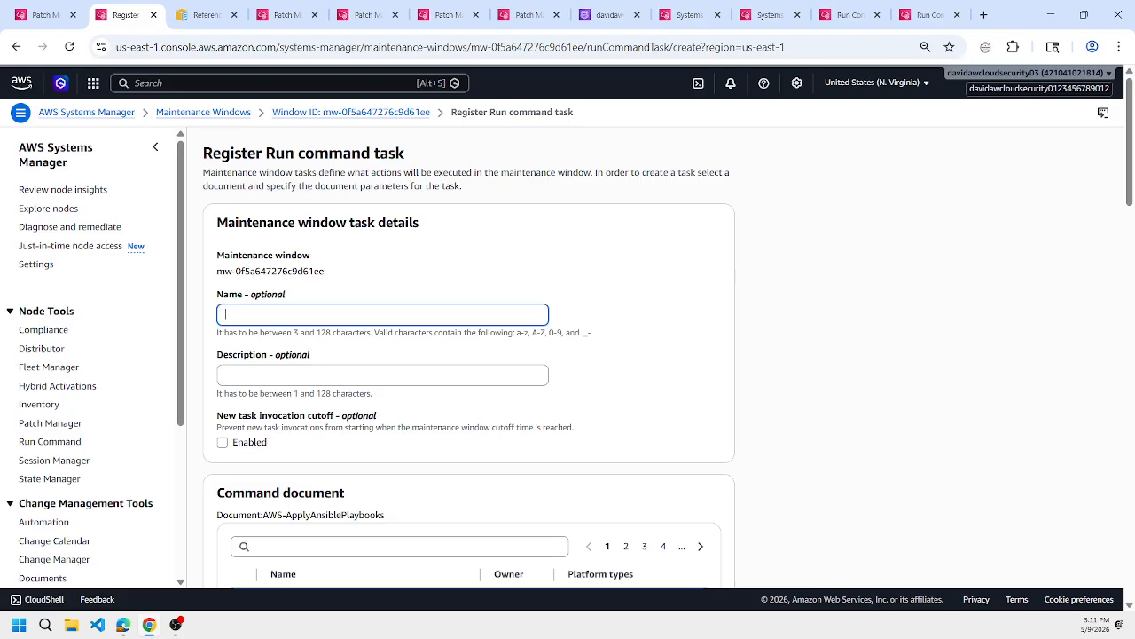
type("run")
key("ctrl+a")
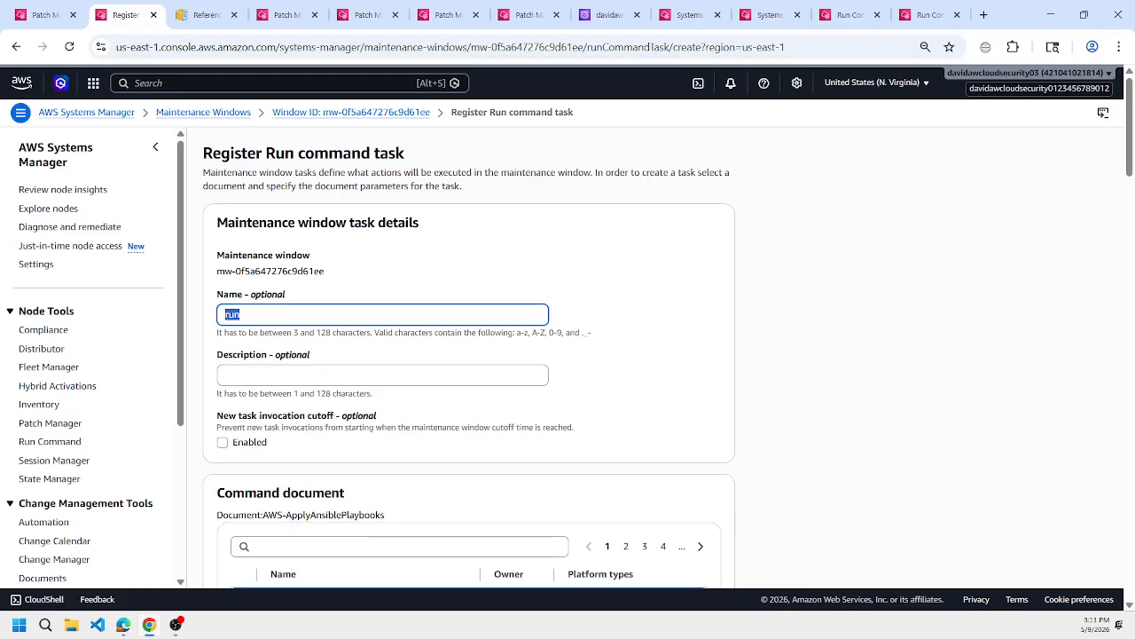
key("ctrl+v")
Filter the command documents by the prefix AWS-RunPatchBaseline and select the AWS-RunPatchBaseline document.
scroll(372, 347, "down", 3)
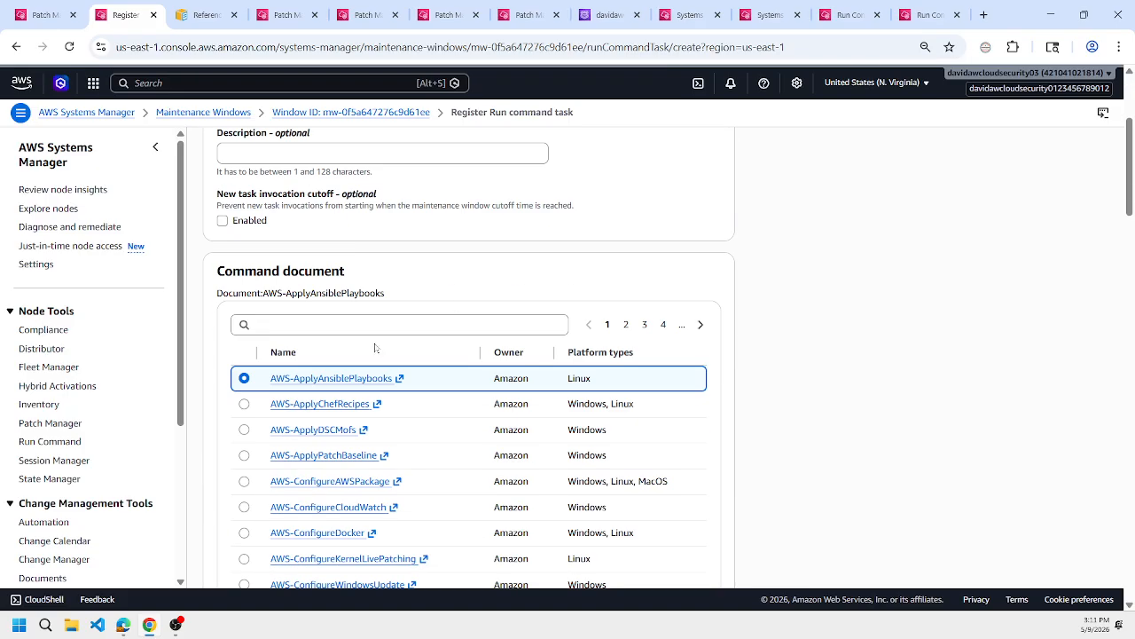
left_click(372, 325)
key("ctrl+v")
key("Return")
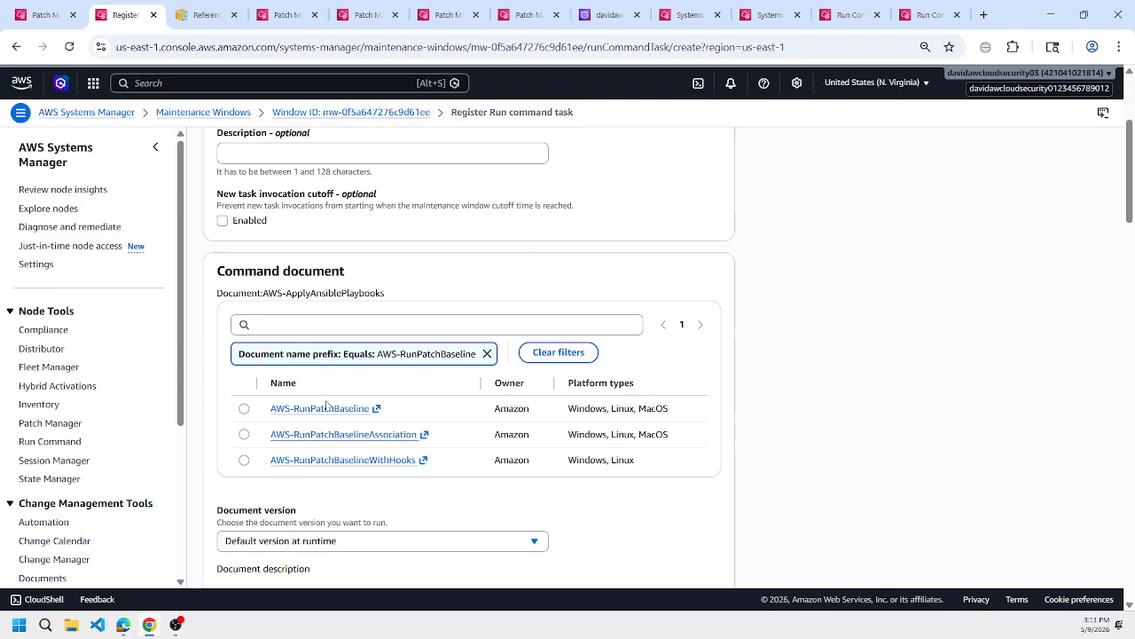
left_click(244, 408)
scroll(244, 414, "down", 3)
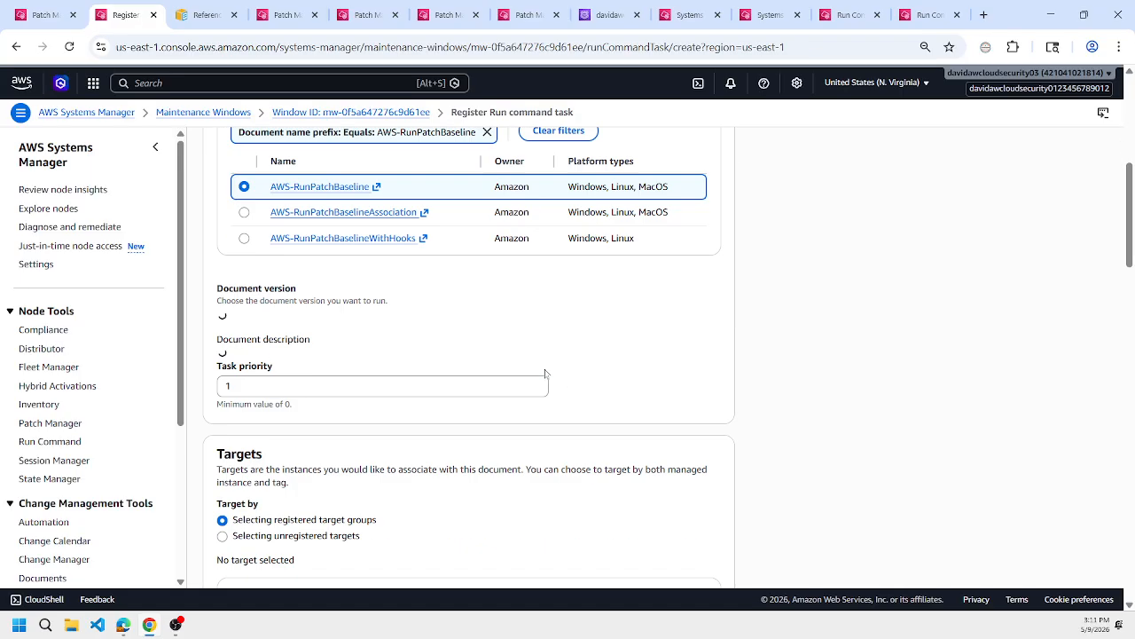
left_click(232, 412)
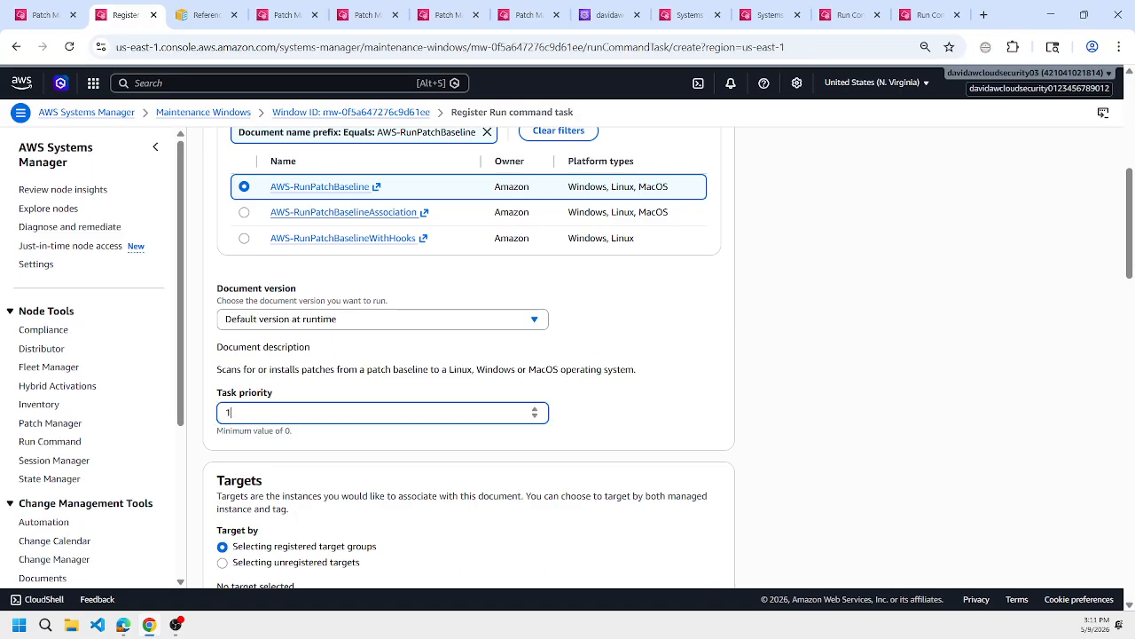
Target the task by unregistered targets and select only the learn-tf-aws-vpc-win-2019 instance.
scroll(435, 415, "down", 2)
left_click(318, 415)
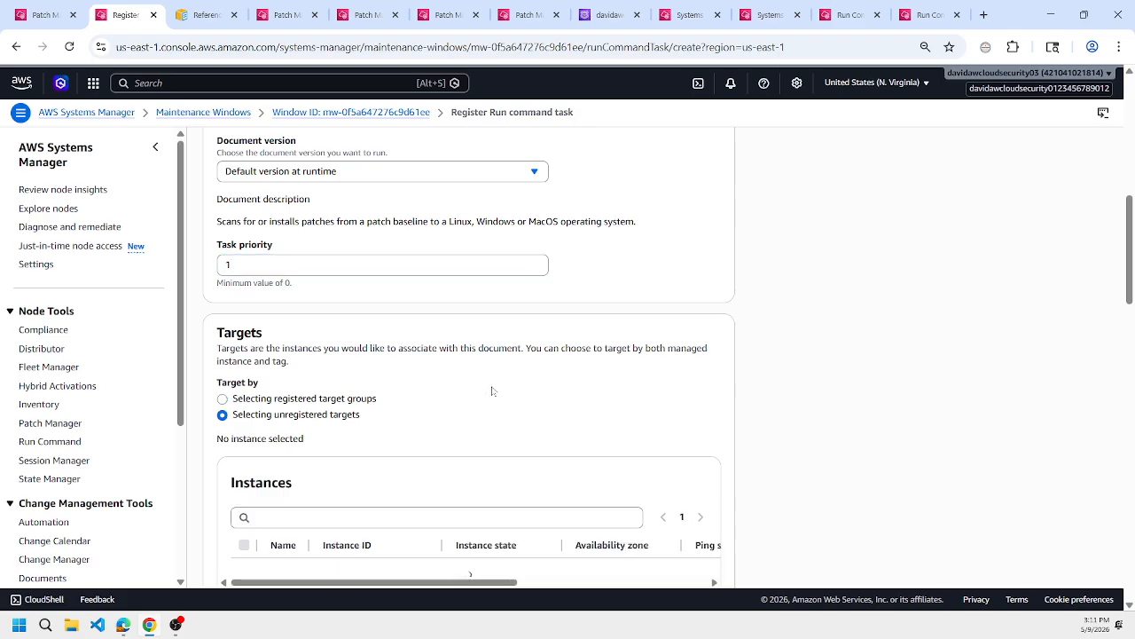
scroll(480, 391, "down", 3)
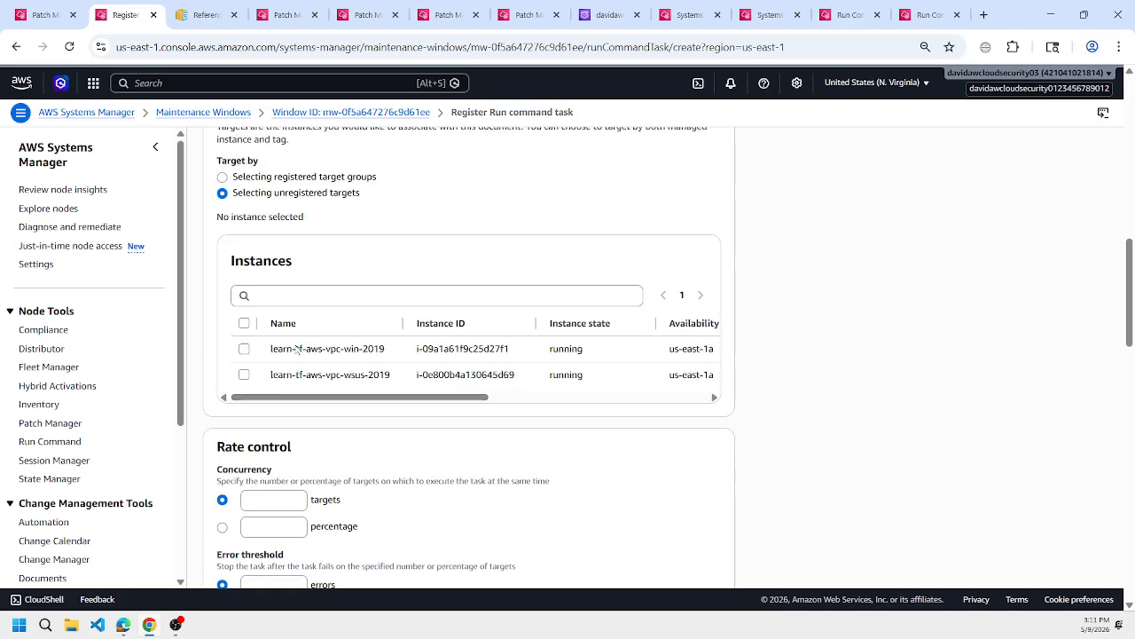
left_click(244, 324)
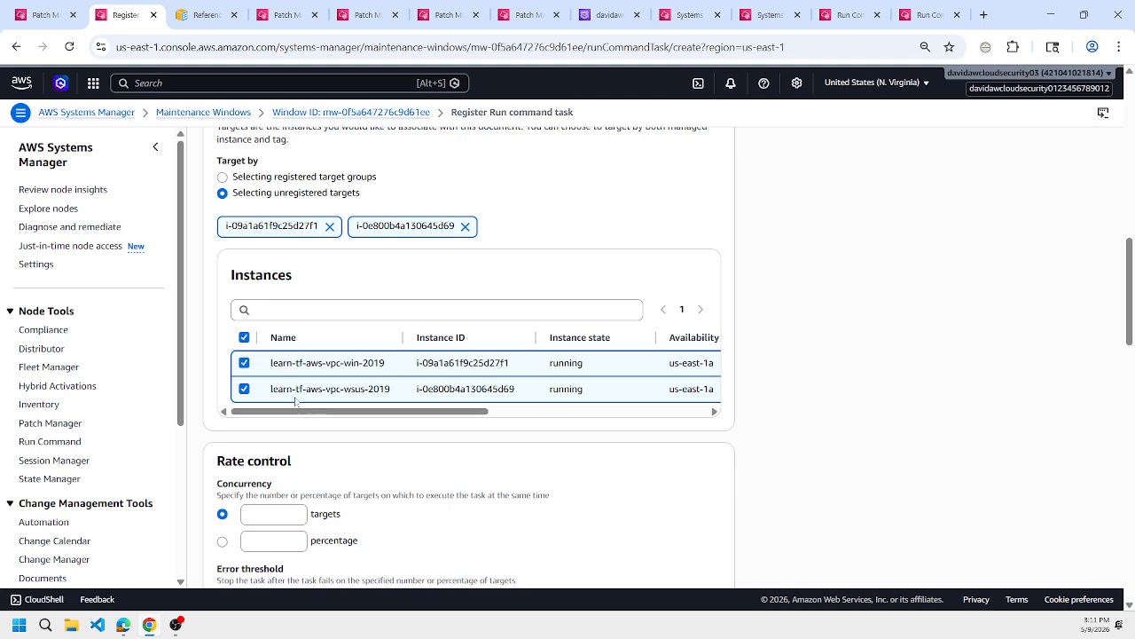
left_click(245, 338)
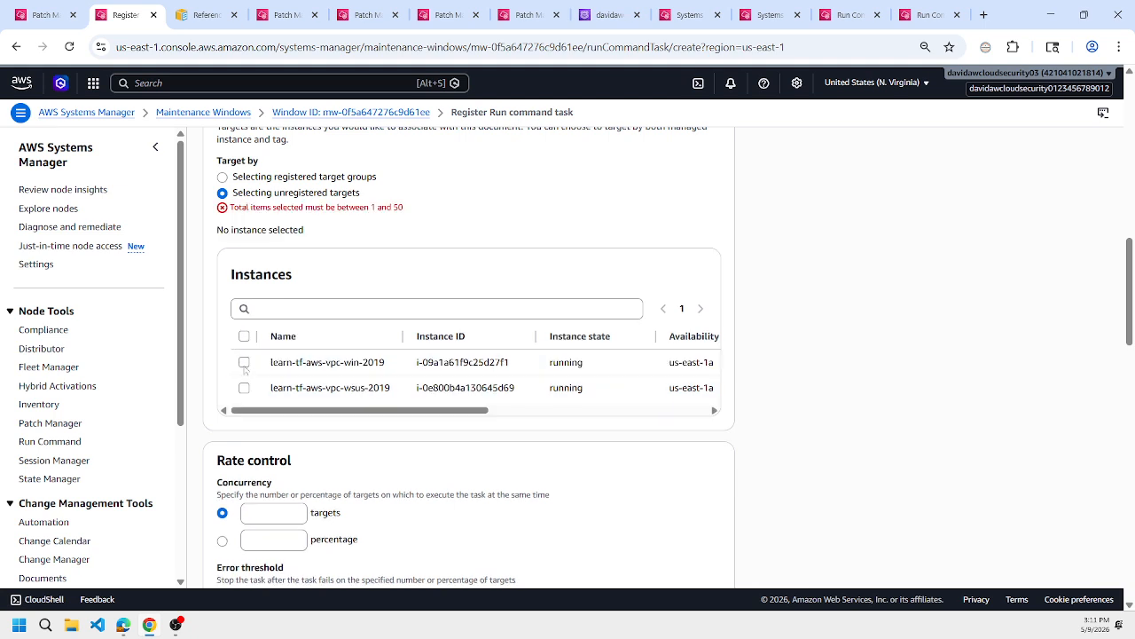
left_click(244, 364)
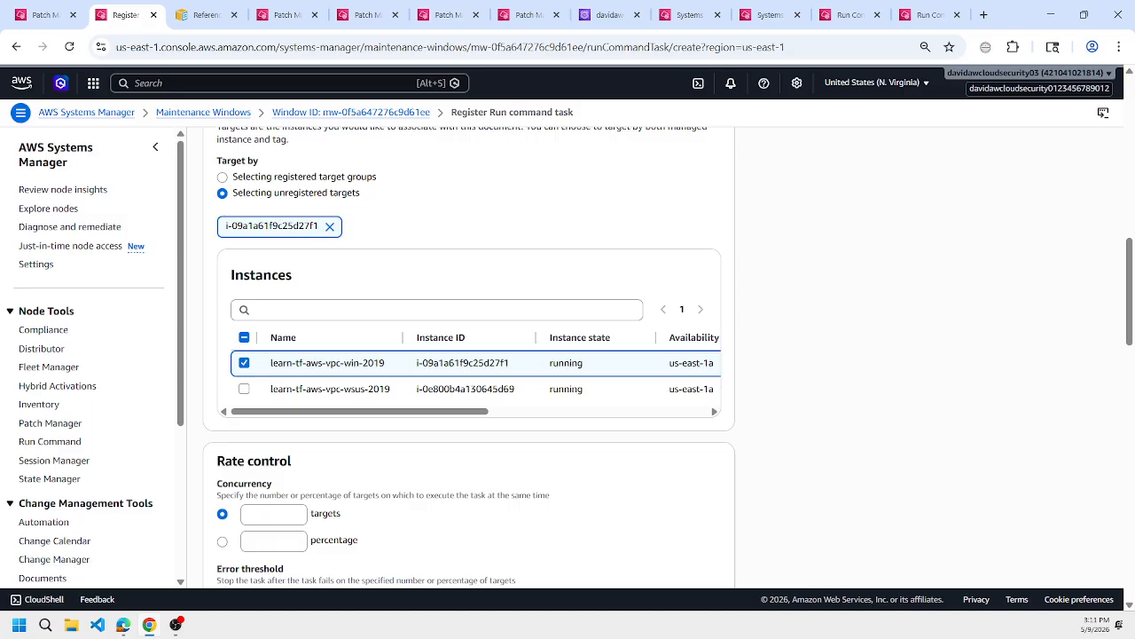
Set the rate control to 100 percent concurrency and a 100 percent error threshold.
scroll(399, 371, "down", 2)
left_click(223, 395)
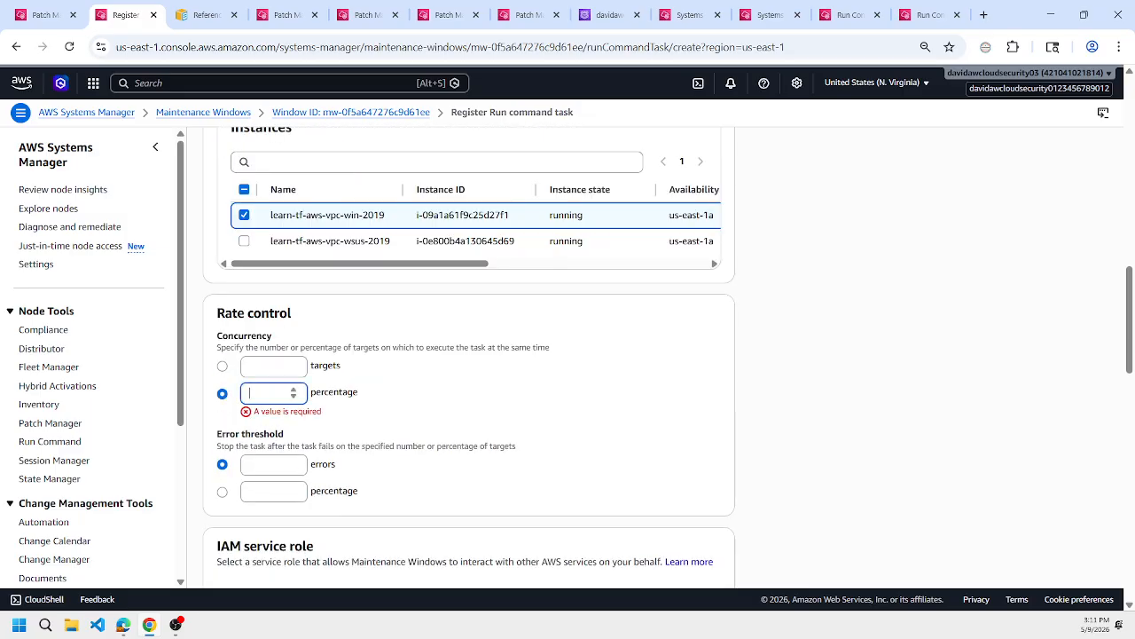
type("100")
left_click(222, 479)
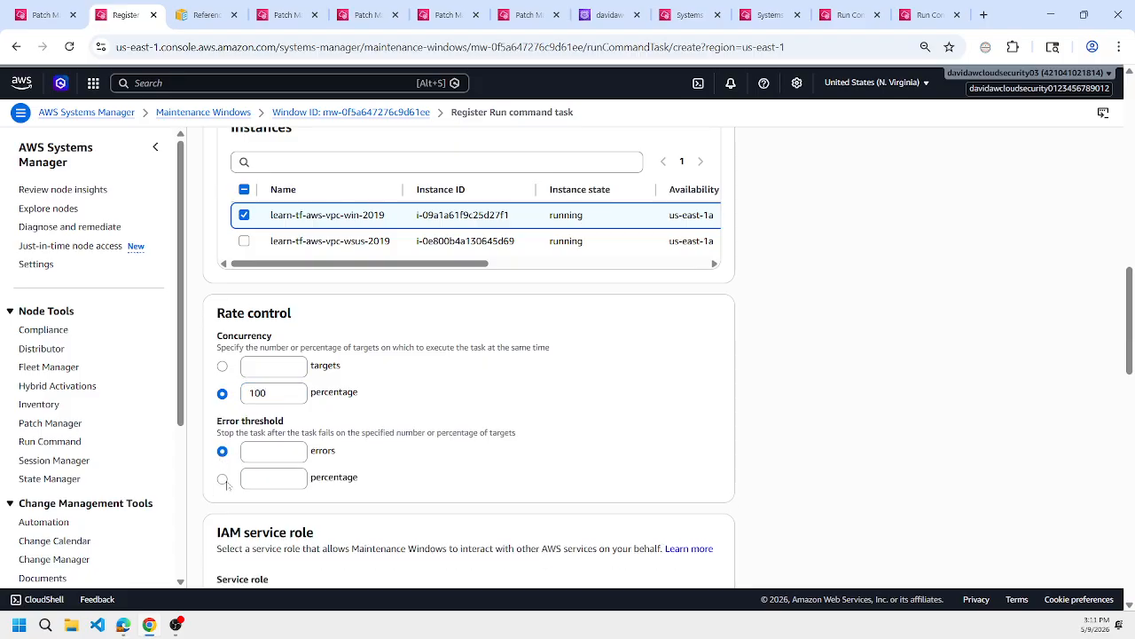
type("100")
left_click(512, 399)
Search the IAM service roles for "mw" and assign the learn-tf-aws-vpc-mw role to the task.
scroll(512, 399, "down", 3)
left_click(339, 308)
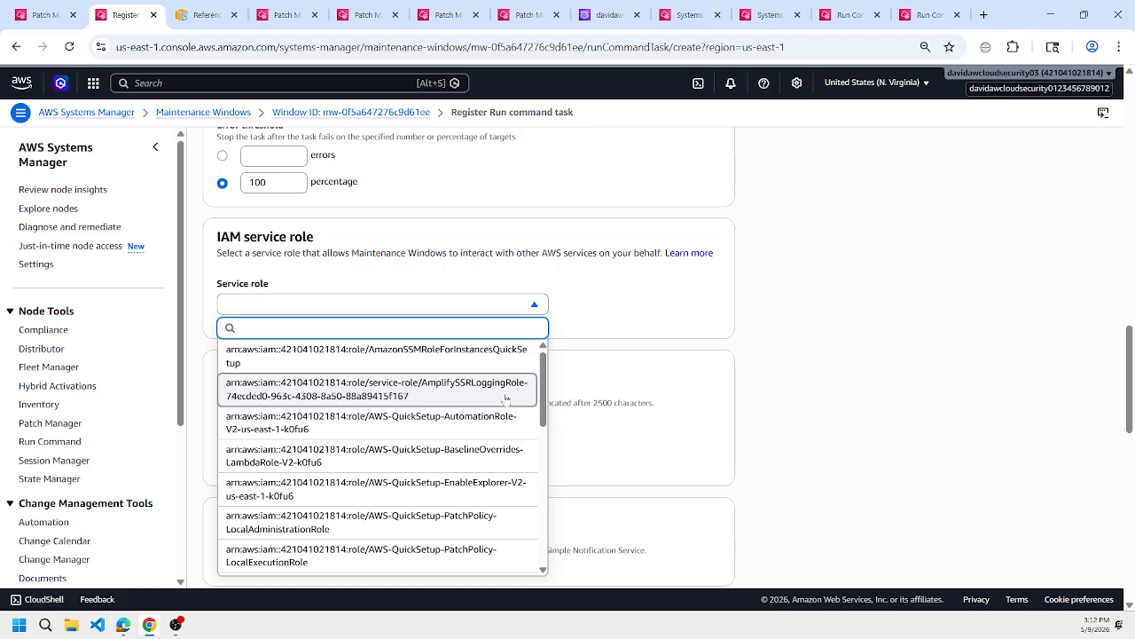
scroll(507, 396, "down", 2)
type("vpc")
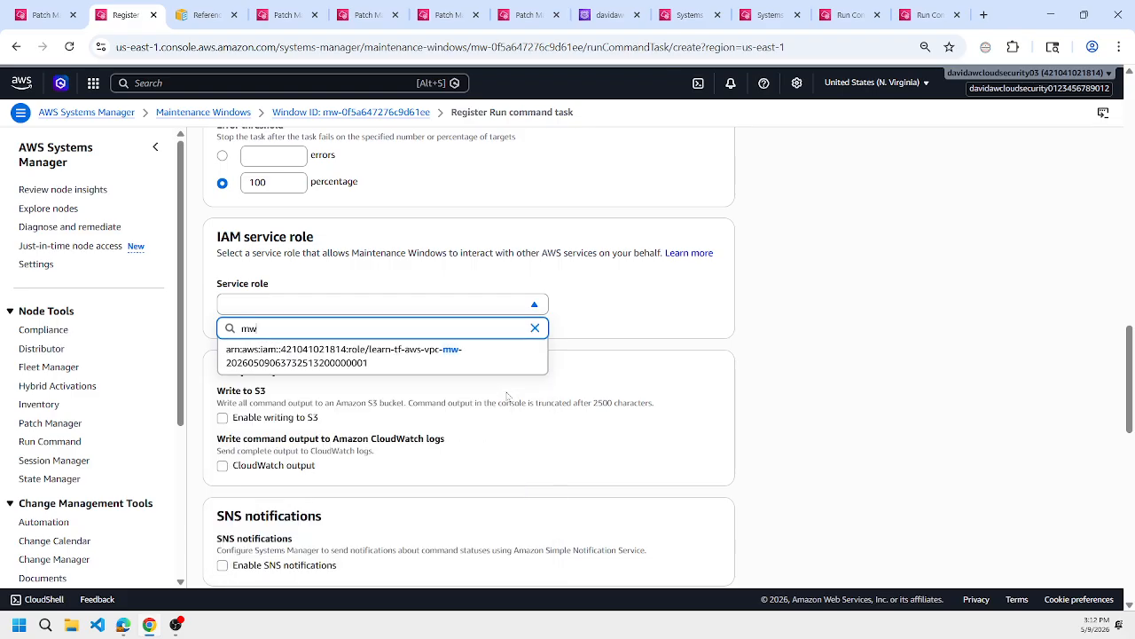
left_click(529, 359)
Set the Operation parameter of the patch baseline task to Install and review the reboot option.
scroll(569, 358, "down", 2)
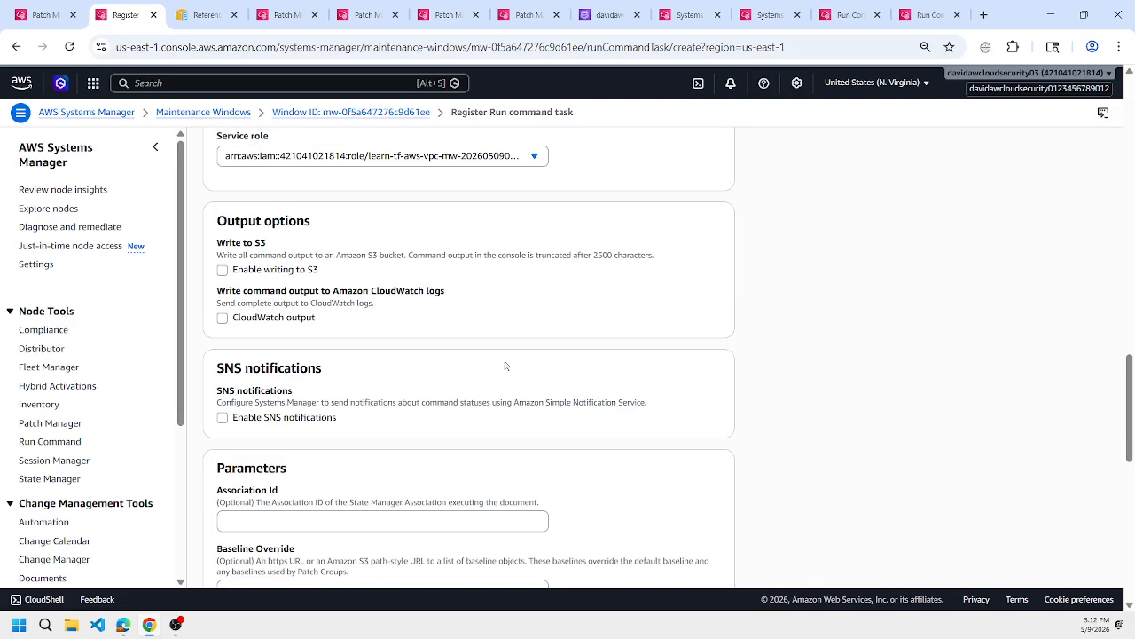
scroll(499, 365, "down", 1)
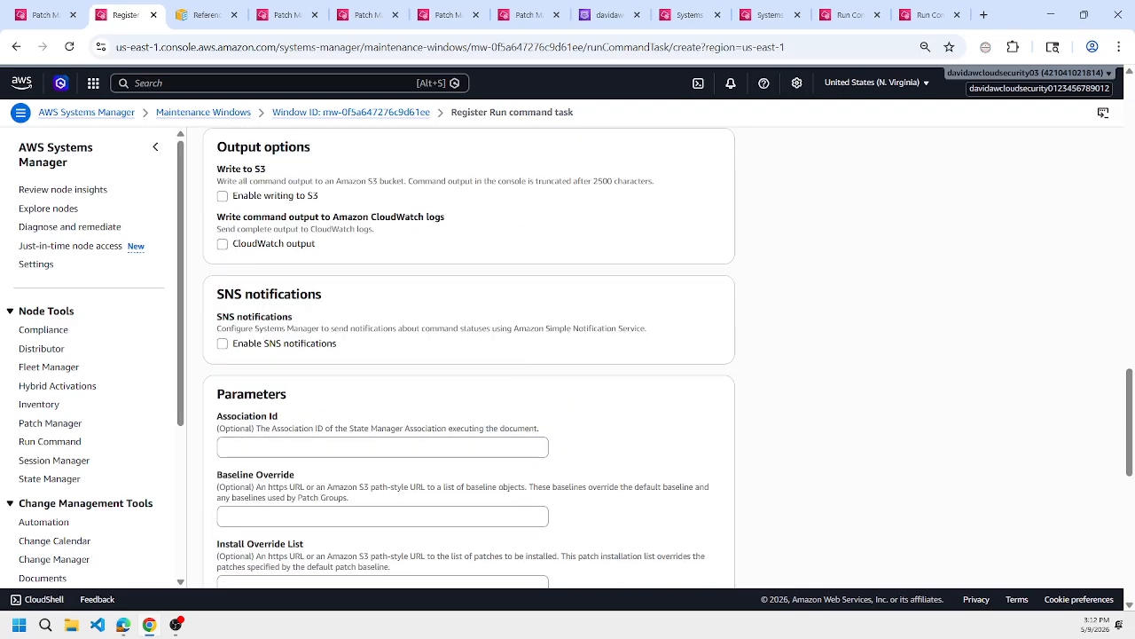
scroll(484, 397, "down", 3)
left_click(246, 434)
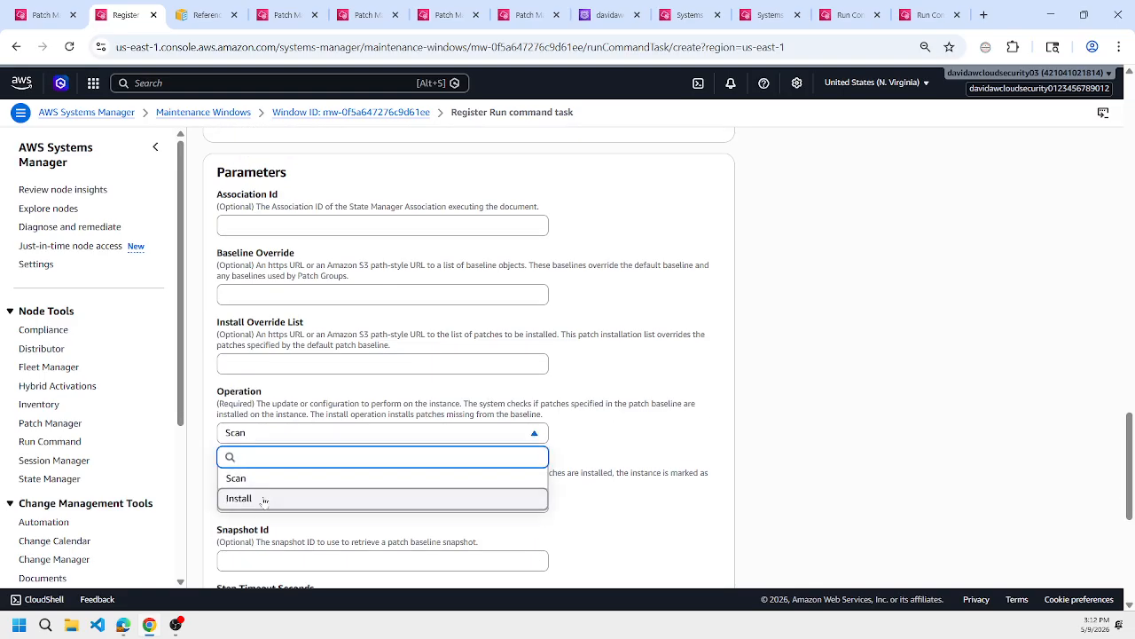
left_click(266, 497)
left_click(285, 503)
left_click(285, 503)
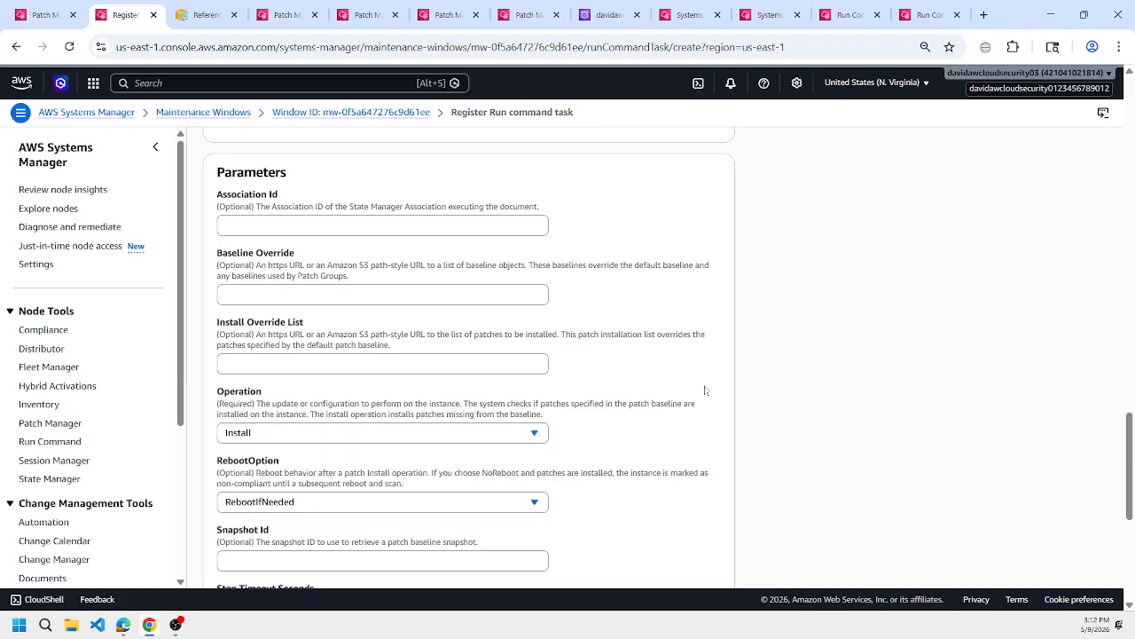
scroll(707, 390, "down", 1)
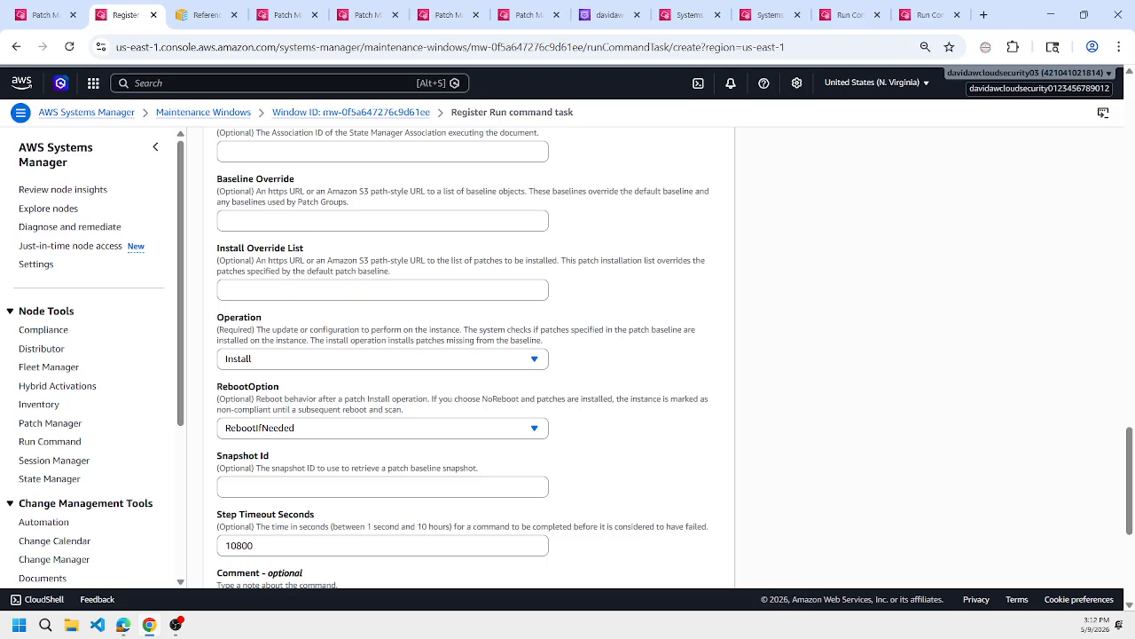
Register the AWS-RunPatchBaseline Run command task with the maintenance window.
scroll(612, 355, "down", 5)
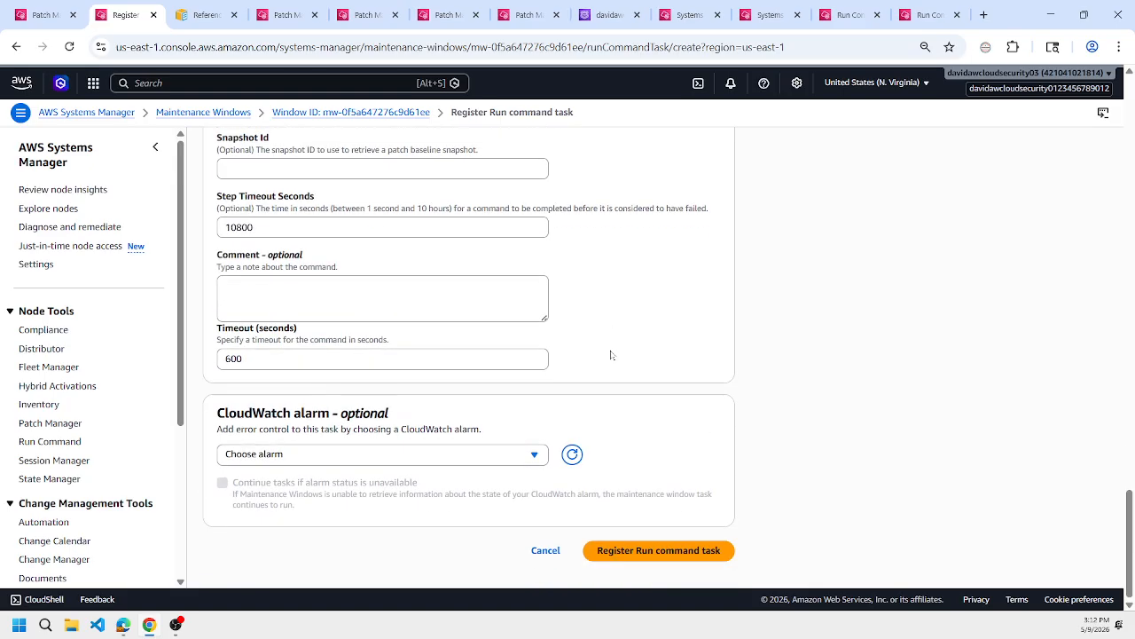
left_click(650, 552)
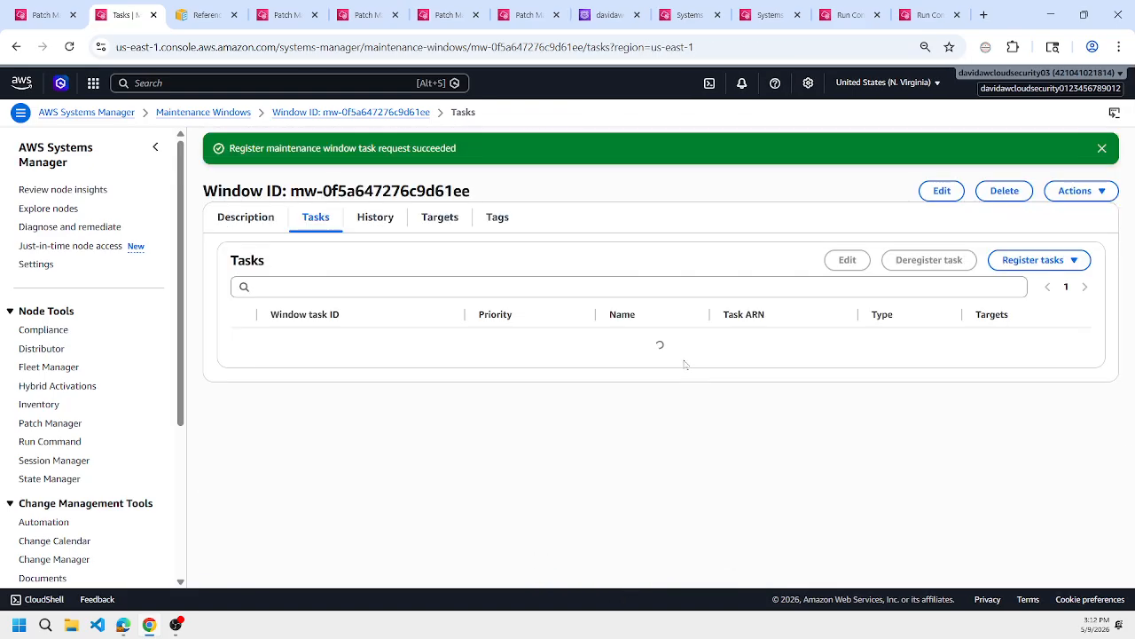
Start registering another Run command task in the maintenance window and name it RunPowerShell.
left_click(1056, 260)
left_click(1009, 284)
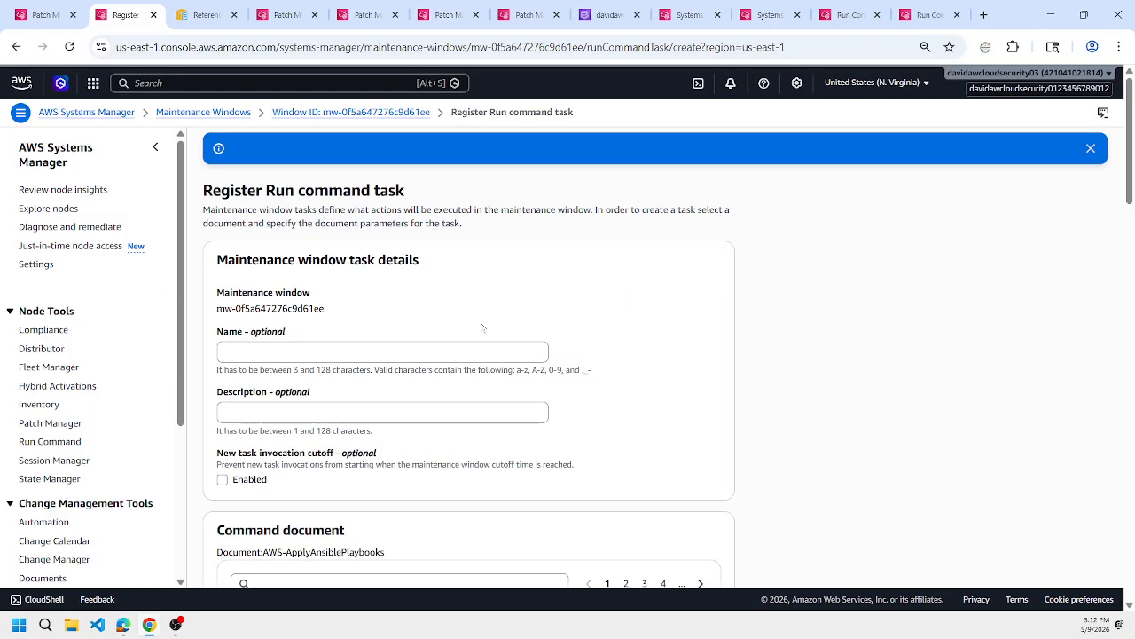
left_click(383, 353)
type("R")
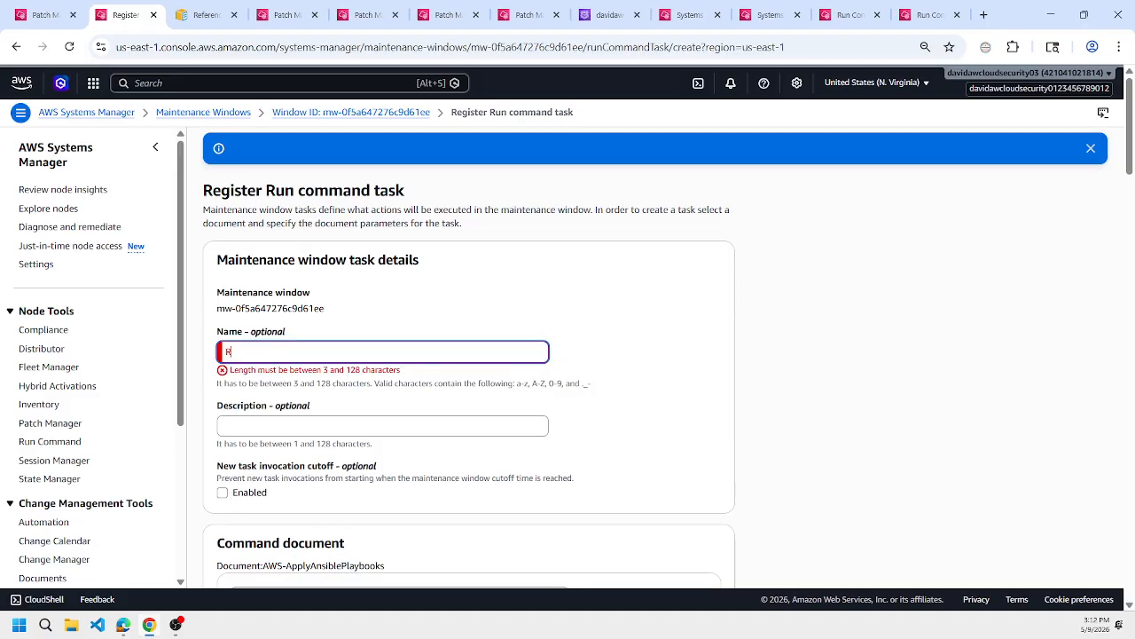
type("unPowerSh")
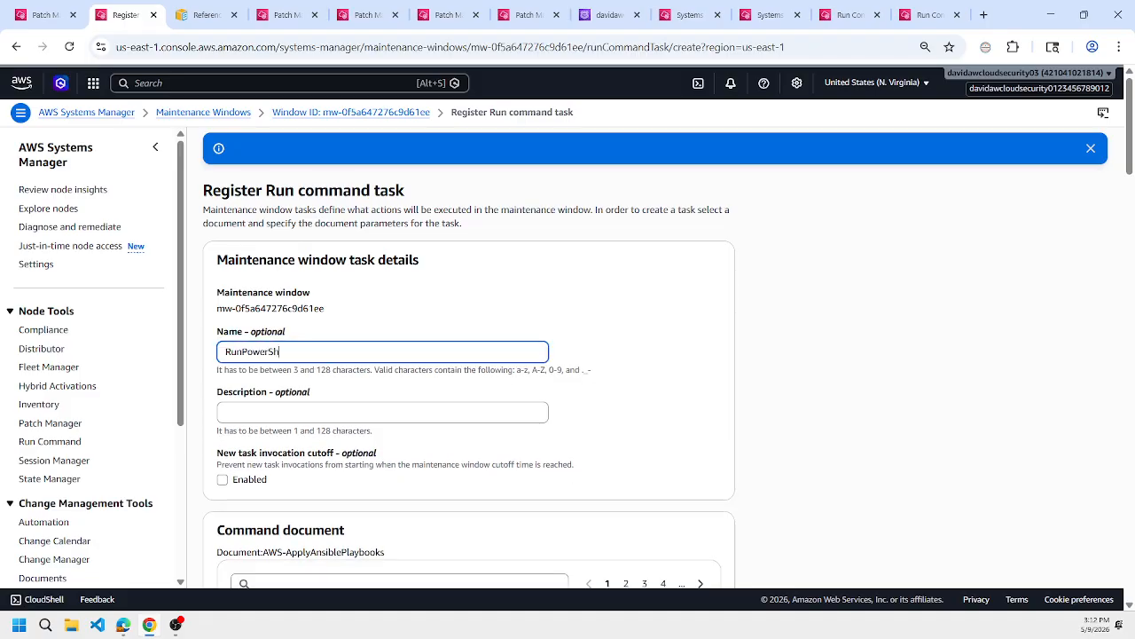
type("ell")
Try filtering the command documents by the name prefixes "runpower" and "power".
scroll(811, 228, "down", 5)
left_click(417, 288)
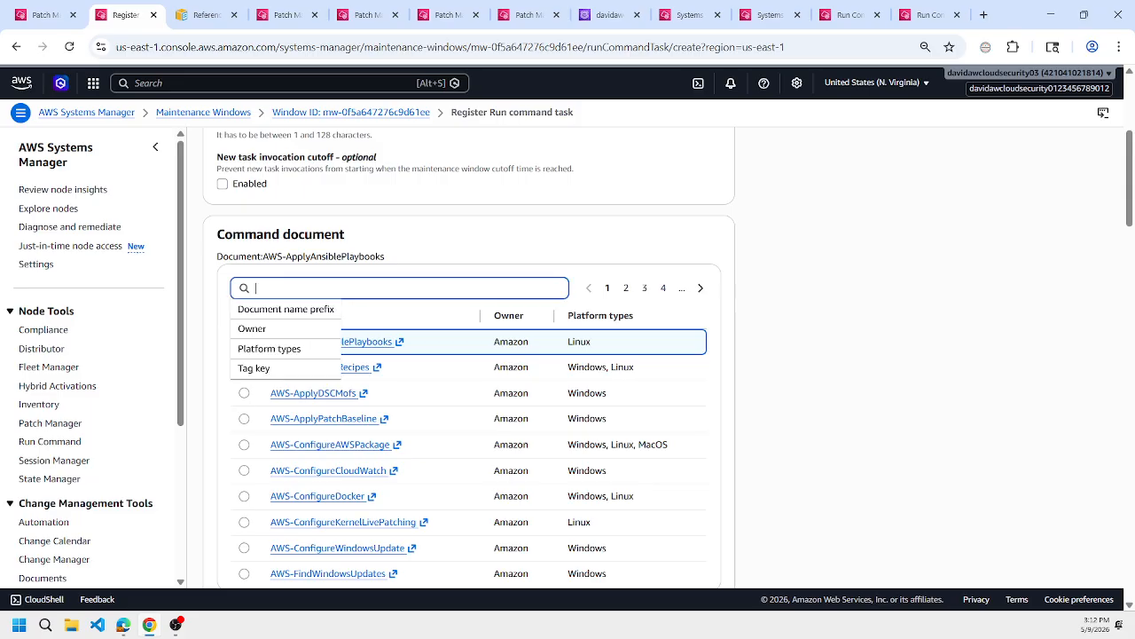
type("ru")
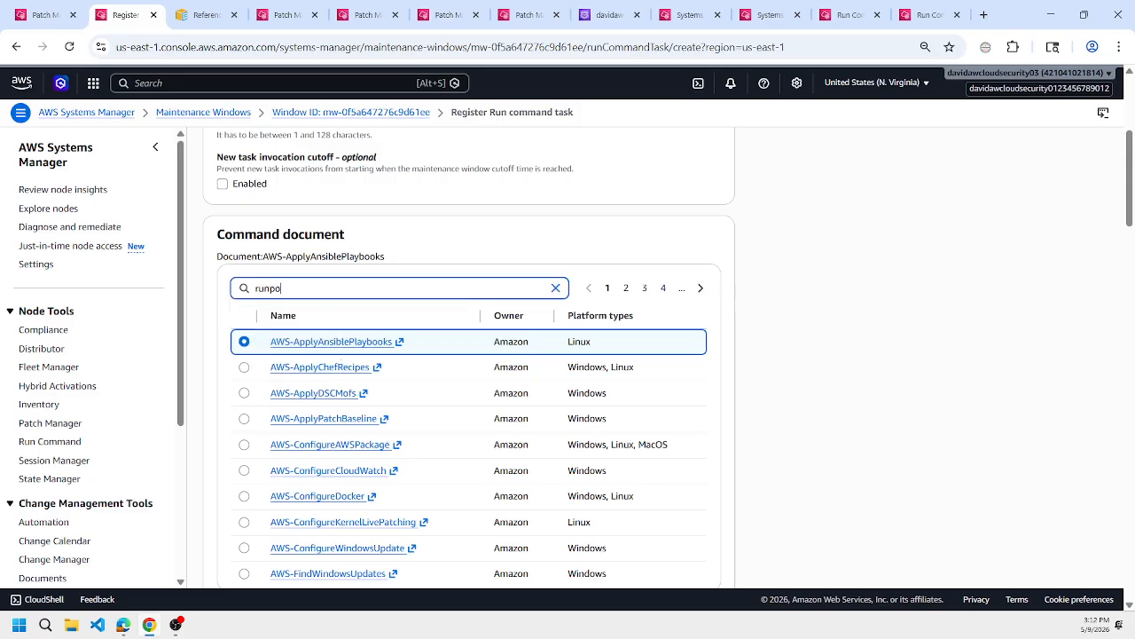
type("npo")
key("BackSpace")
key("BackSpace")
type("power")
key("Return")
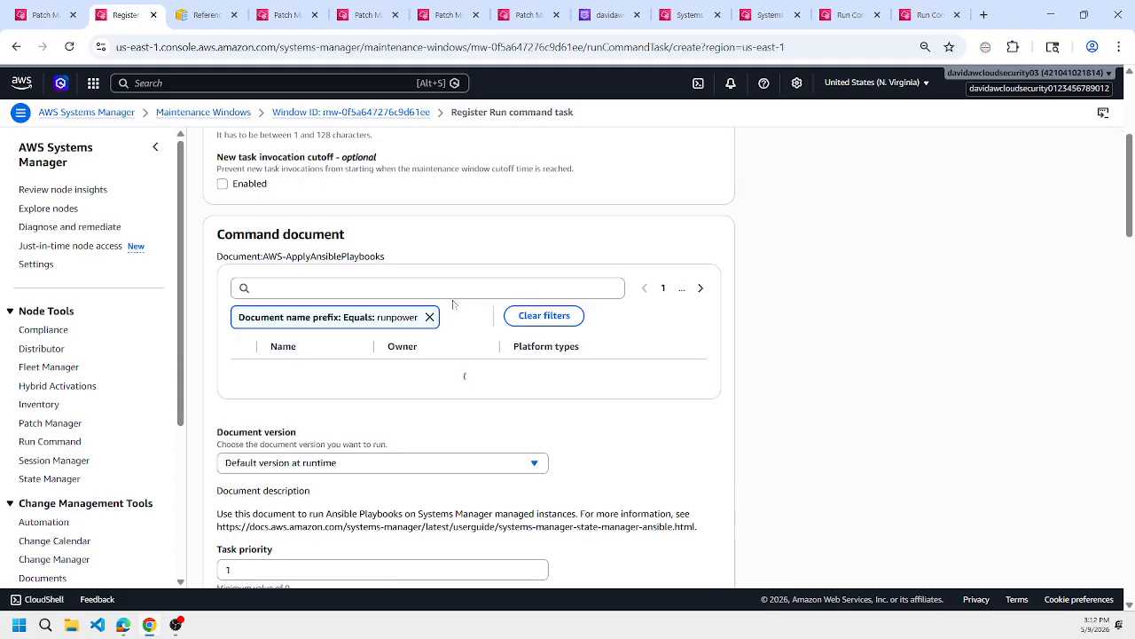
left_click(429, 317)
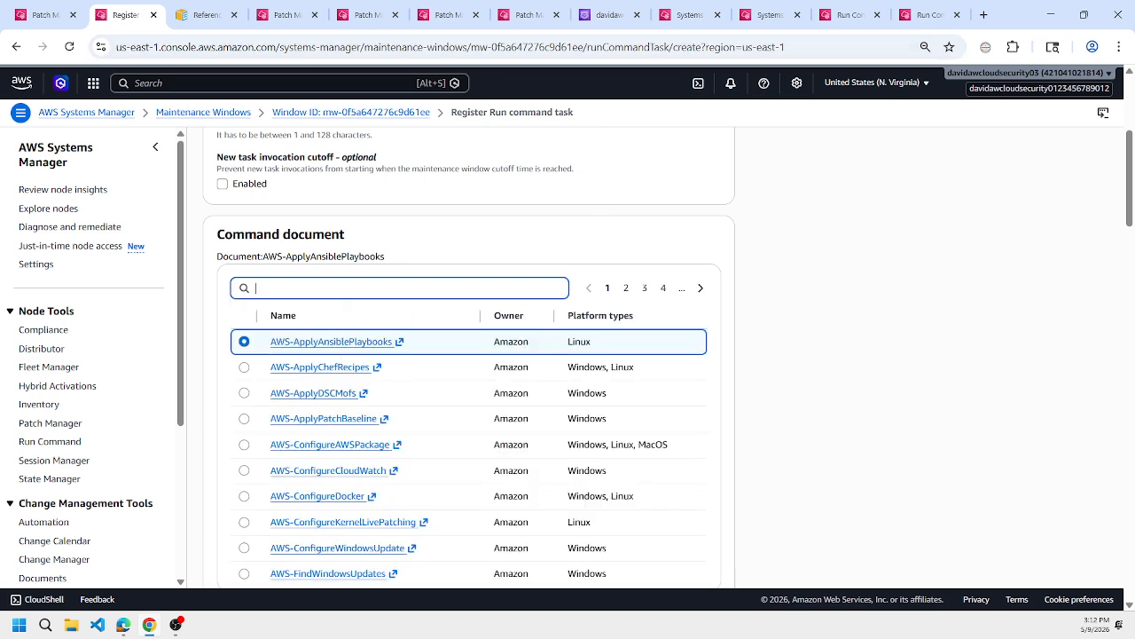
type("power")
key("Return")
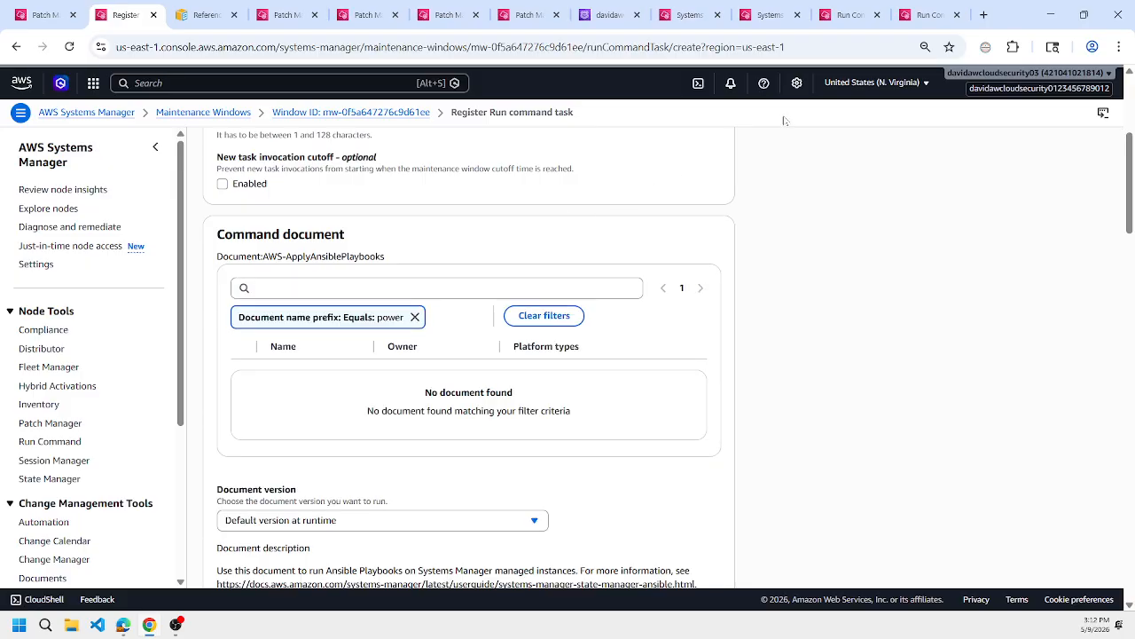
Copy the document name AWS-RunPowerShellScript from the command history, filter the command documents by it and select that document for the task.
left_click(927, 14)
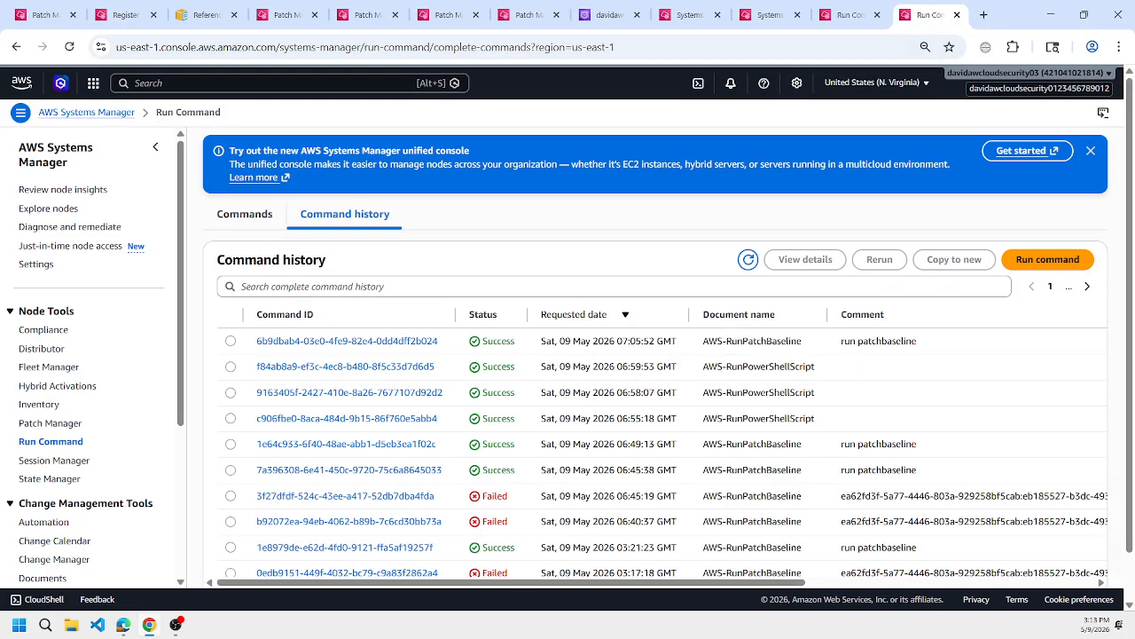
triple_click(761, 366)
left_click(116, 5)
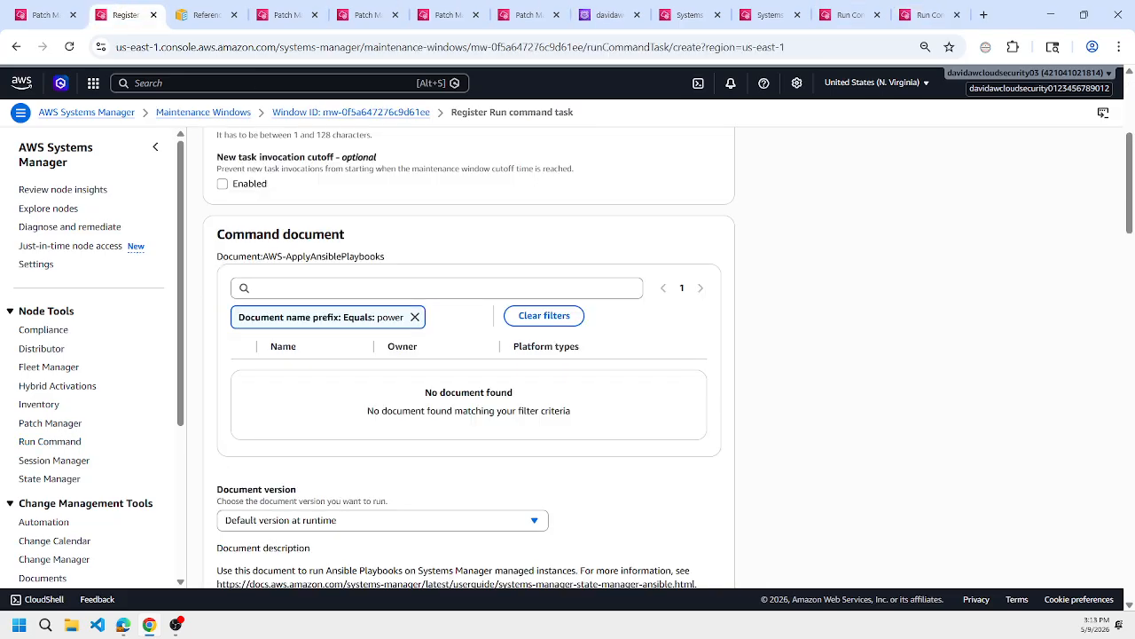
left_click(415, 319)
type("AWS-RunPowerShellScript")
key("Return")
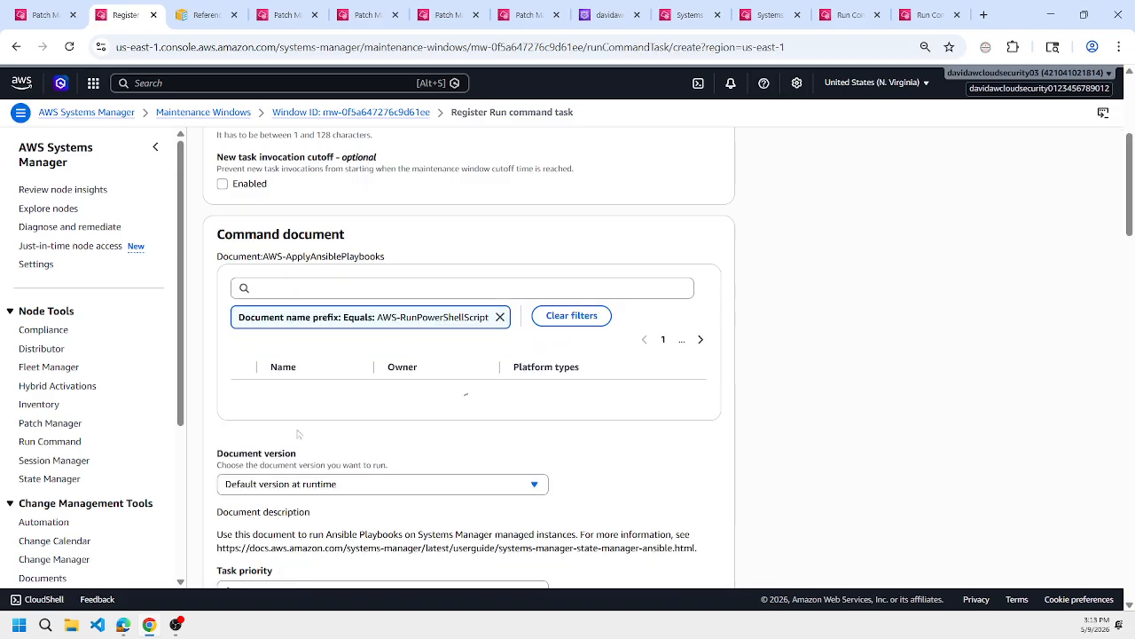
left_click(244, 372)
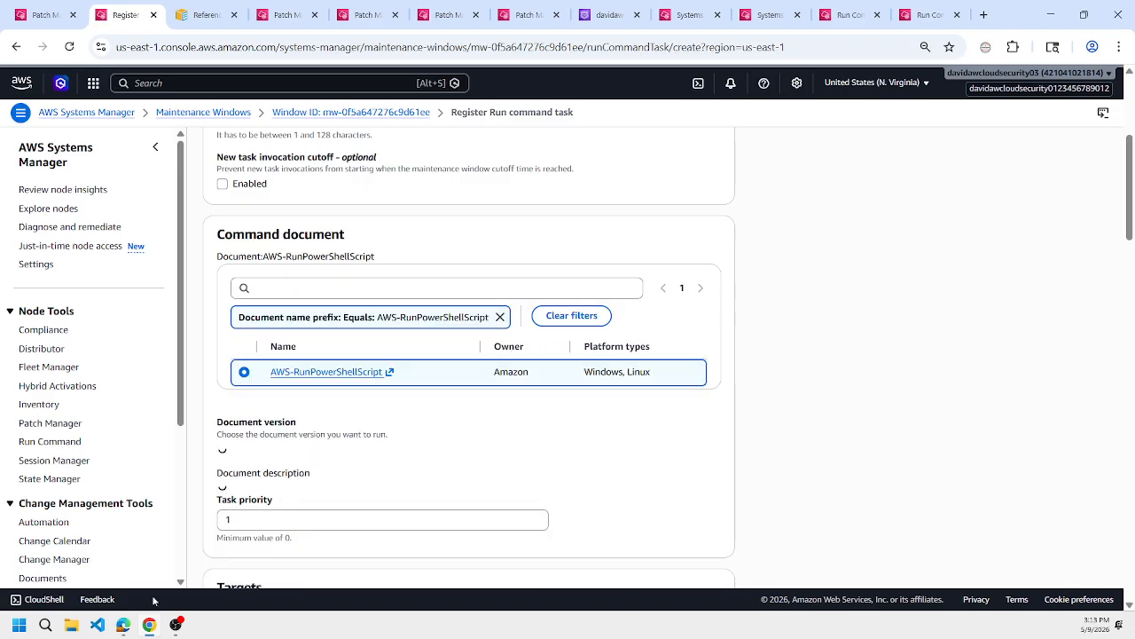
Copy the "Install any KB only" command from the learn-aws-patch-manager README in Edge and return to the task form in Chrome.
left_click(124, 632)
left_click(110, 567)
left_click(133, 7)
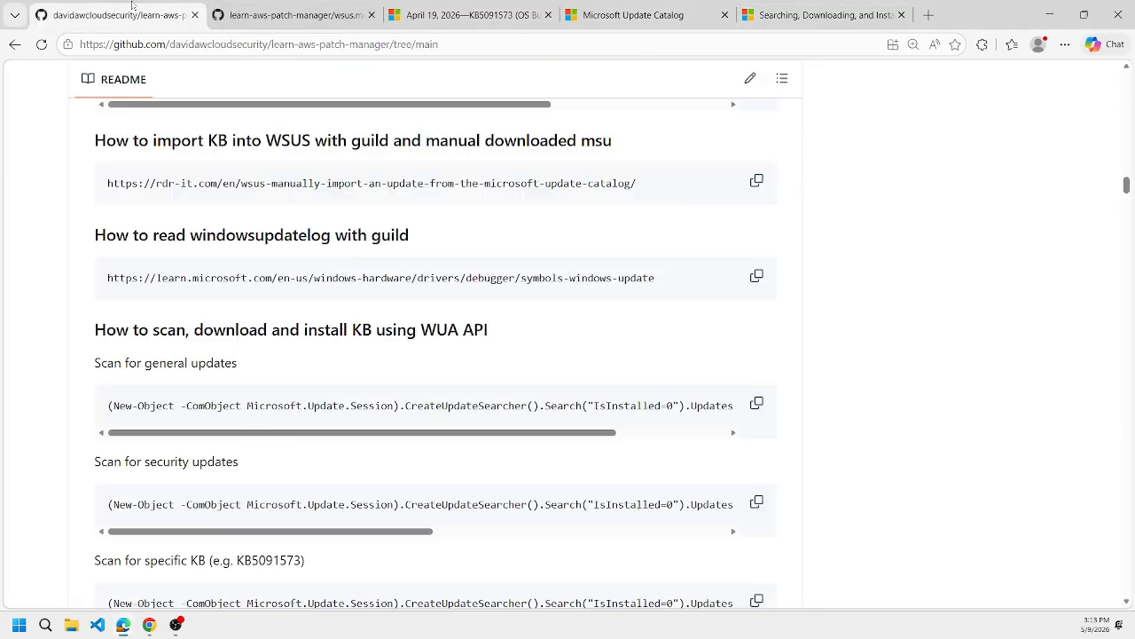
scroll(330, 248, "down", 3)
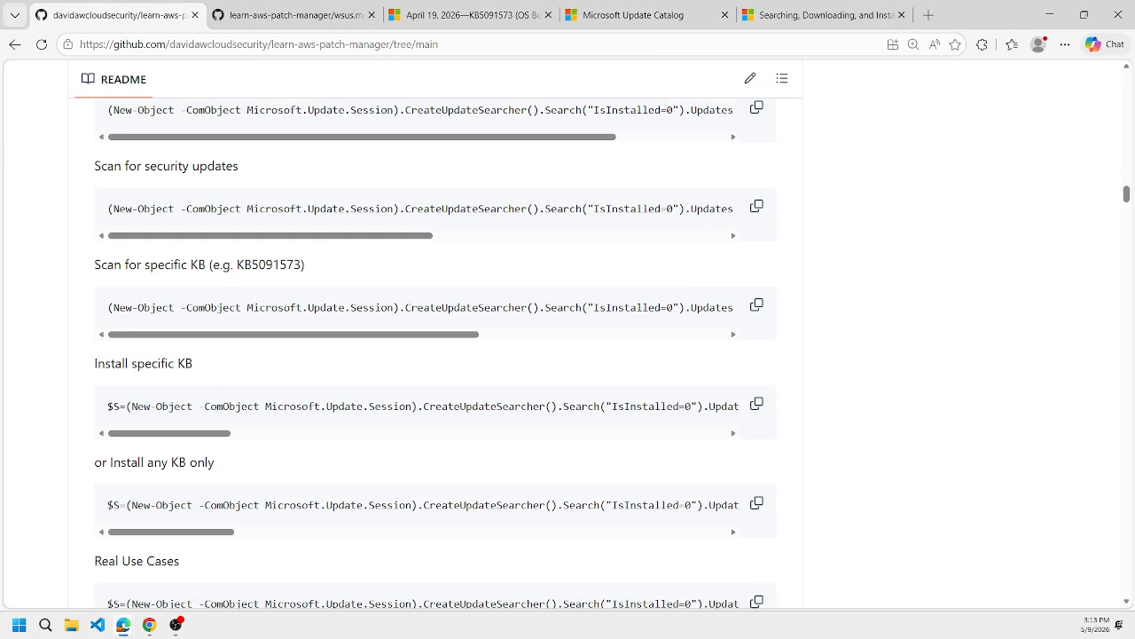
left_click(757, 503)
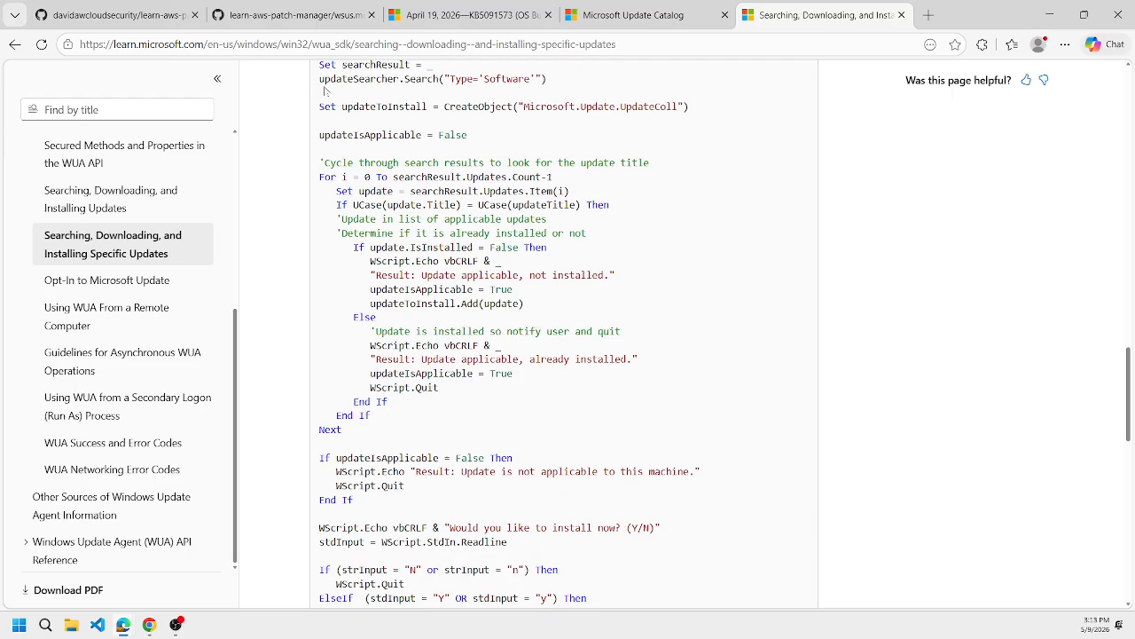
left_click(170, 629)
Target the PowerShell task by unregistered targets and select the learn-tf-aws-vpc-win-2019 instance.
scroll(406, 419, "down", 5)
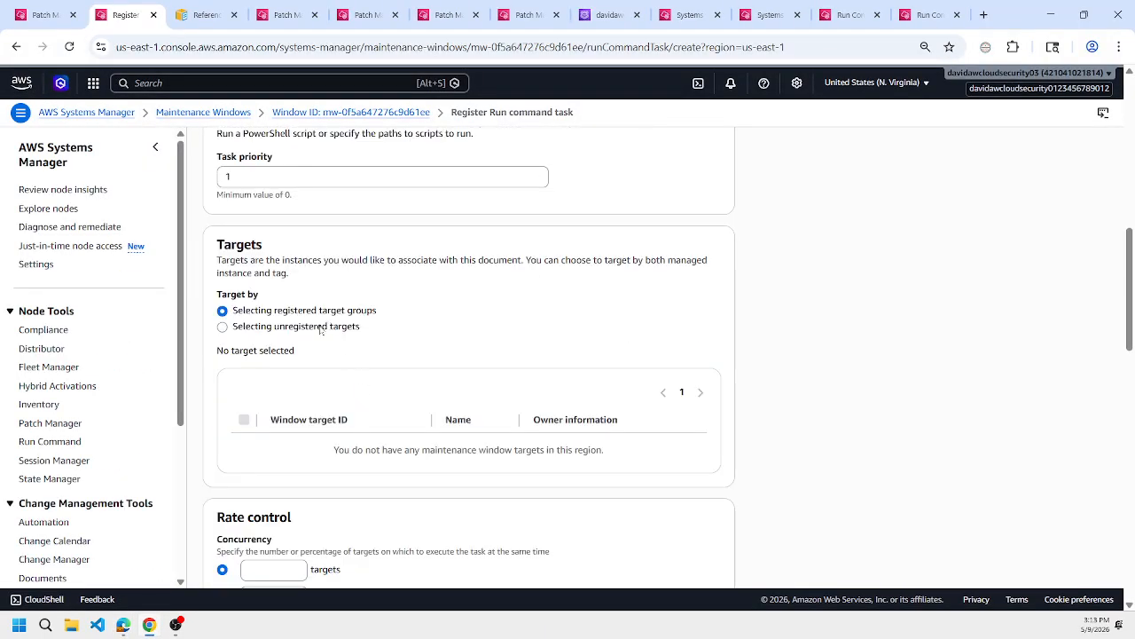
left_click(327, 326)
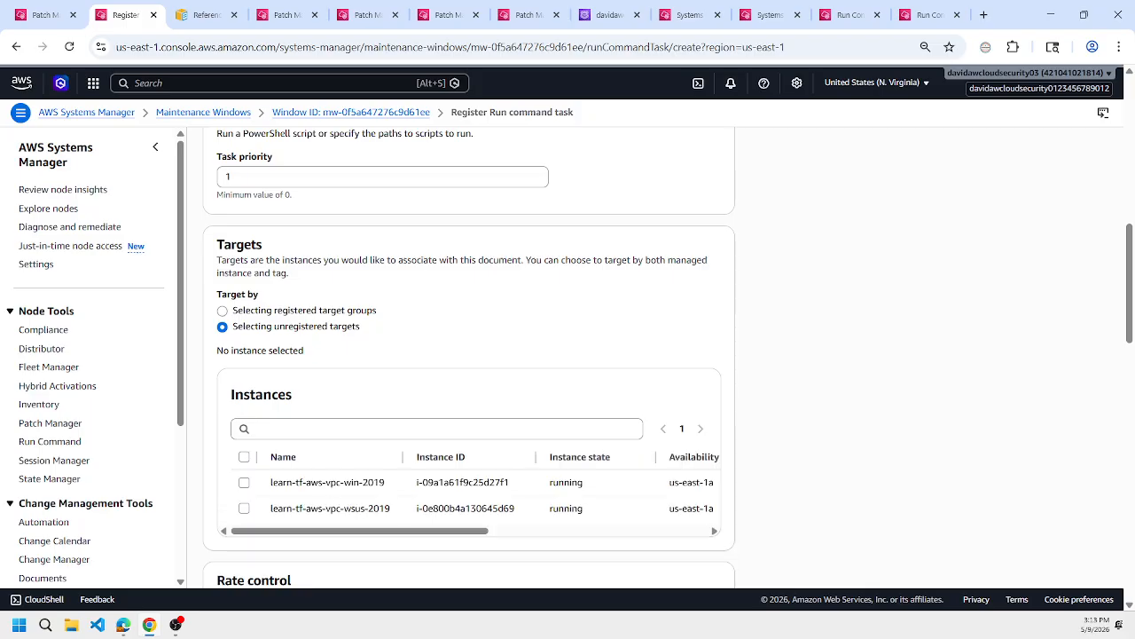
left_click(243, 483)
Set the PowerShell task's rate control to 100 percent concurrency and a 100 percent error threshold.
scroll(474, 393, "down", 3)
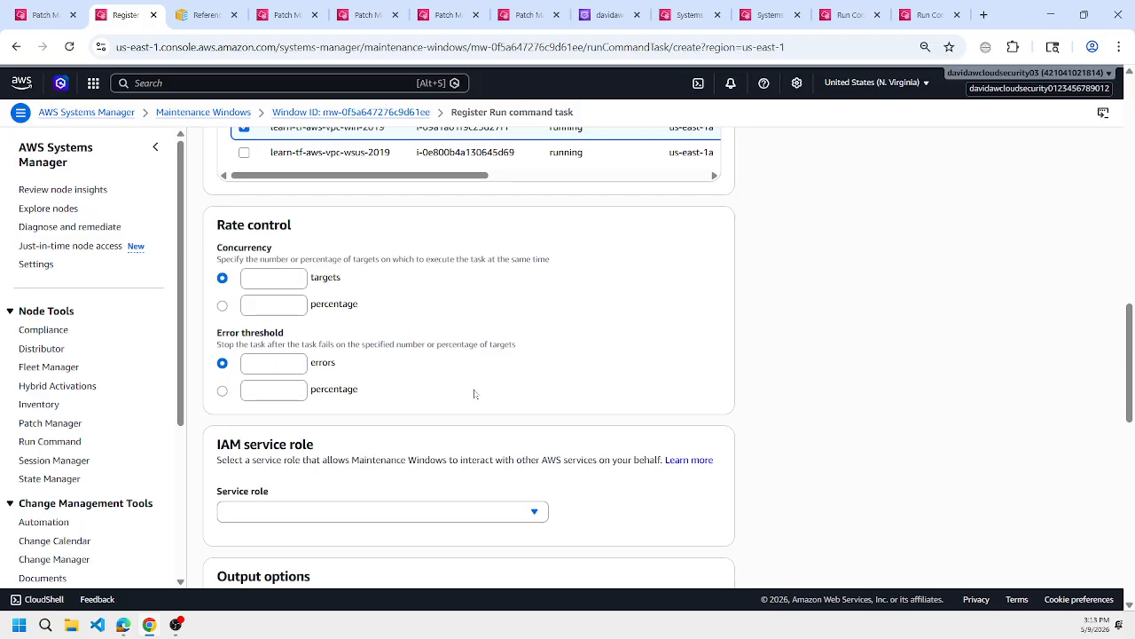
left_click(222, 305)
left_click(257, 305)
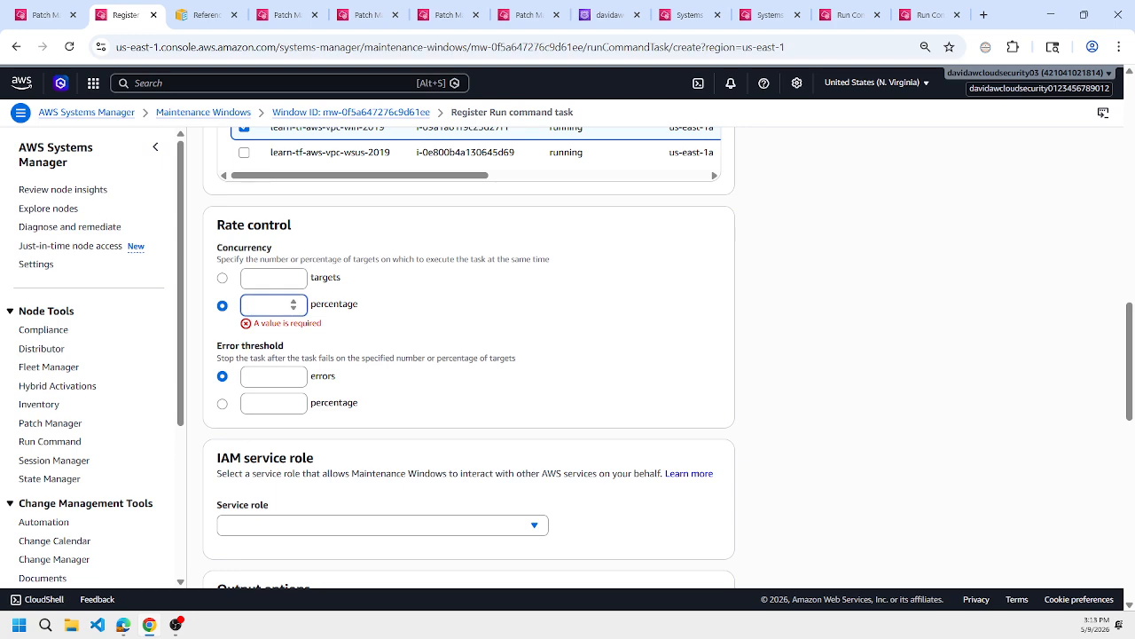
type("100")
left_click(222, 391)
left_click(262, 389)
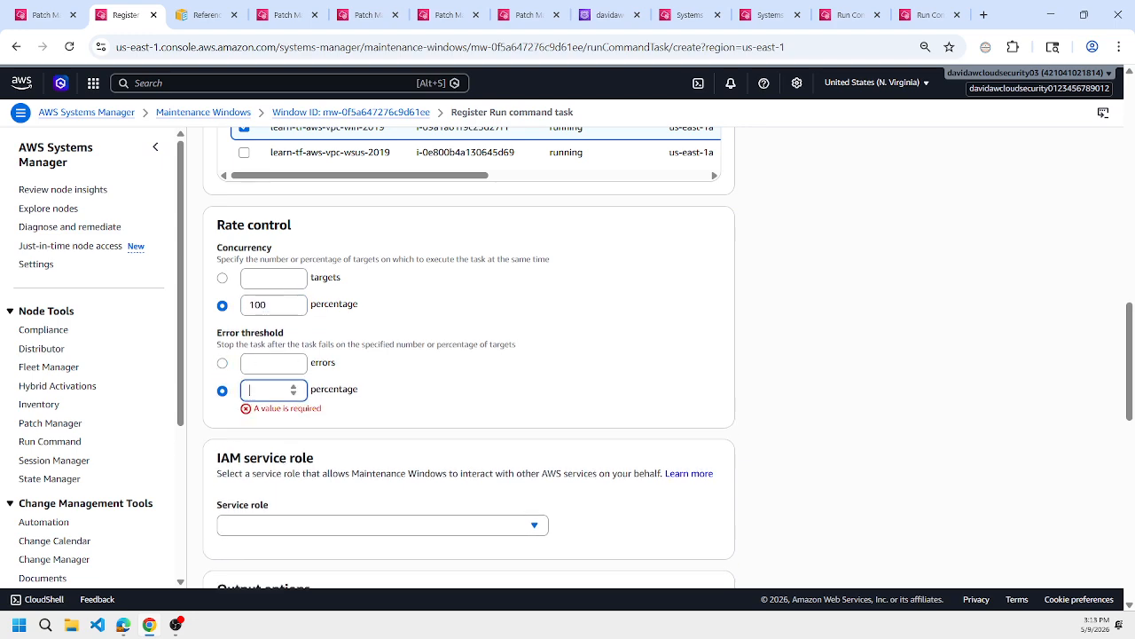
type("100")
scroll(622, 415, "up", 5)
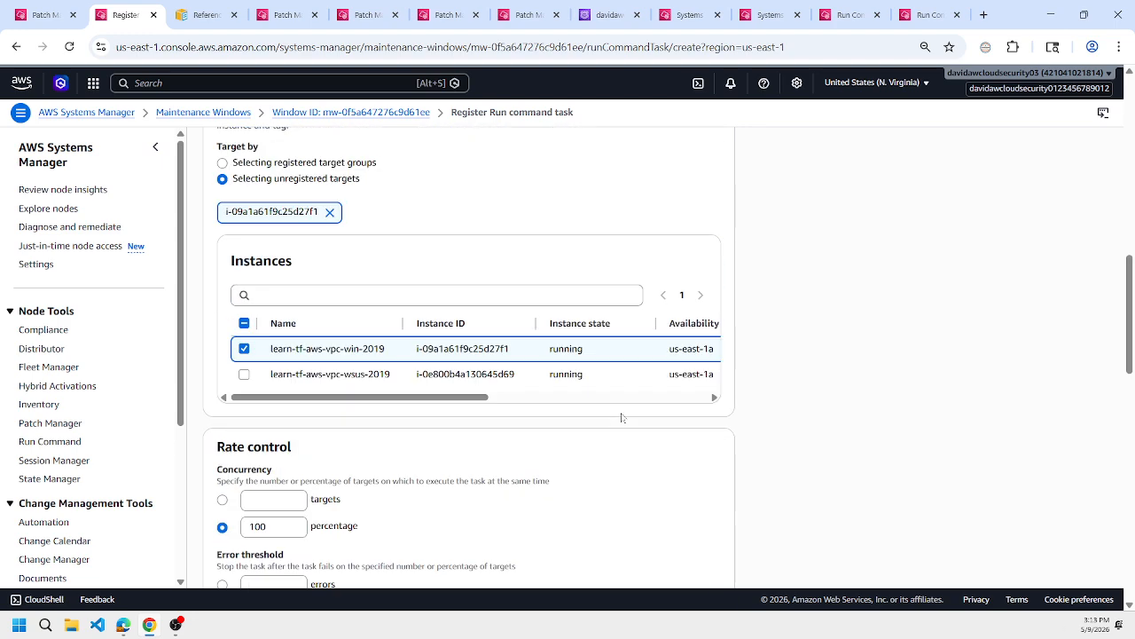
scroll(622, 415, "down", 2)
scroll(608, 296, "down", 2)
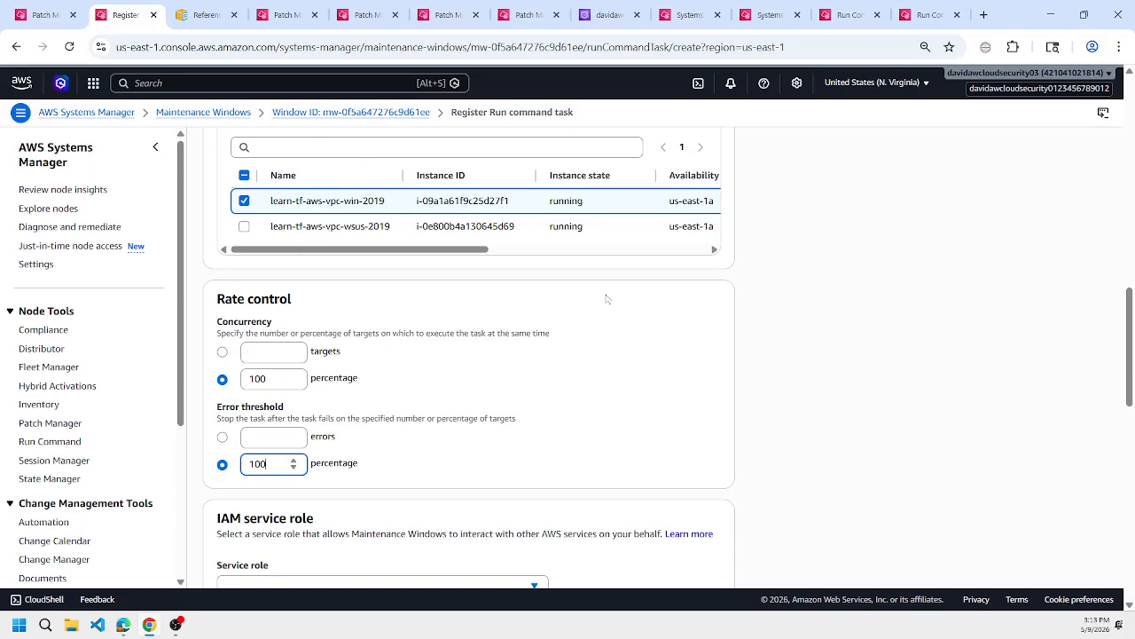
Search the service roles for "mw" and assign the learn-tf-aws-vpc-mw role to the PowerShell task.
scroll(607, 297, "down", 1)
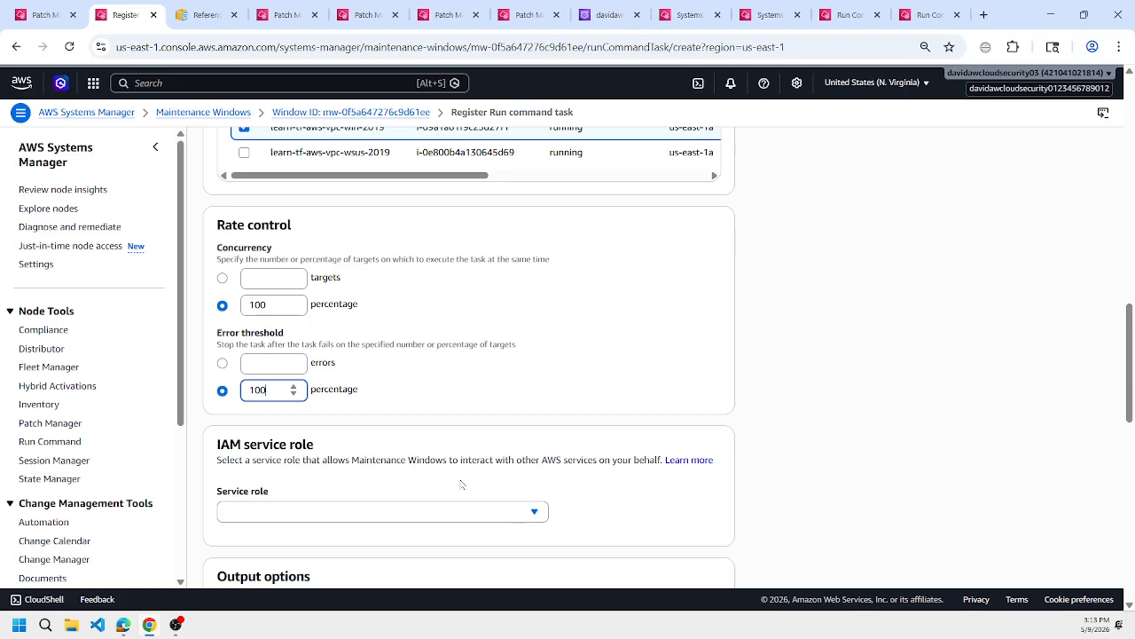
left_click(442, 512)
type("mw")
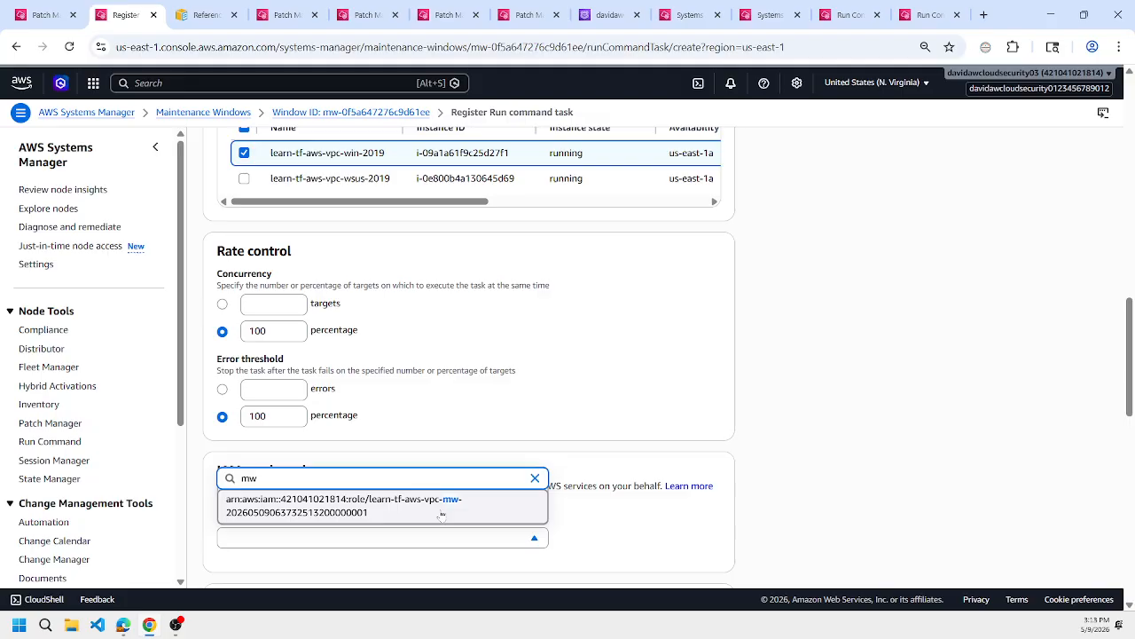
left_click(443, 513)
Paste the copied KB install script into the task's Commands parameter.
scroll(461, 518, "down", 2)
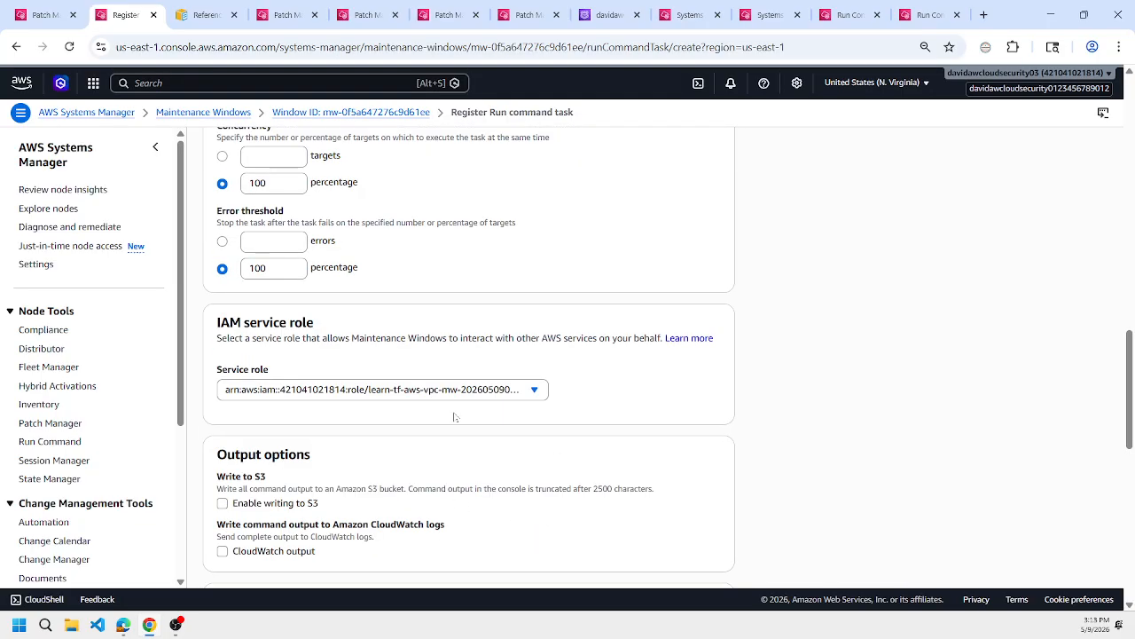
scroll(455, 417, "down", 4)
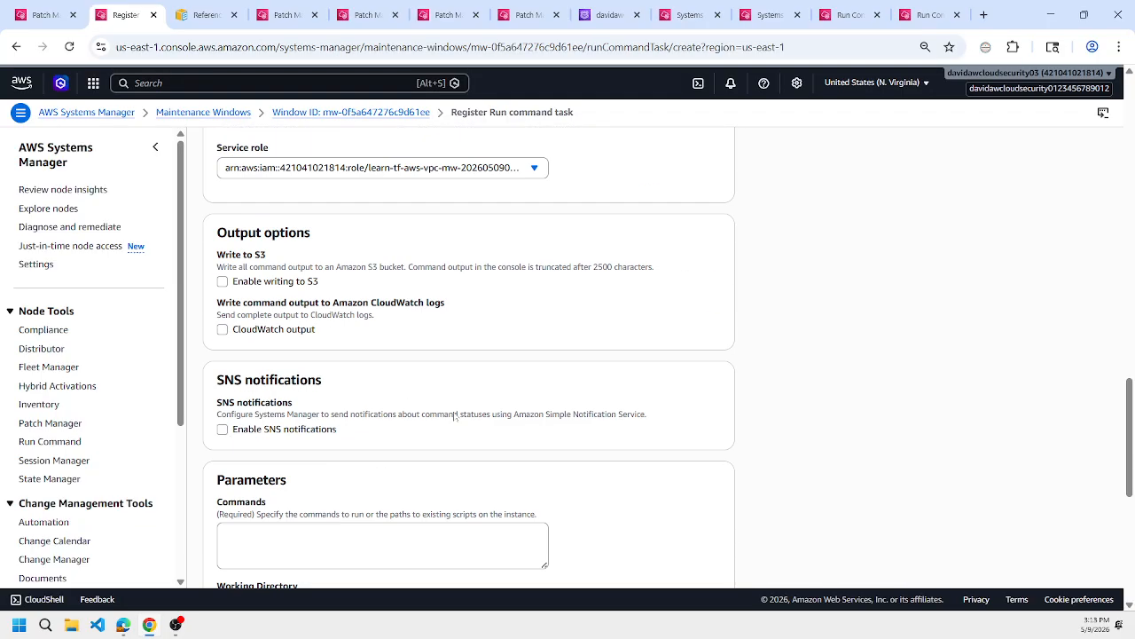
left_click(453, 470)
key("ctrl+v")
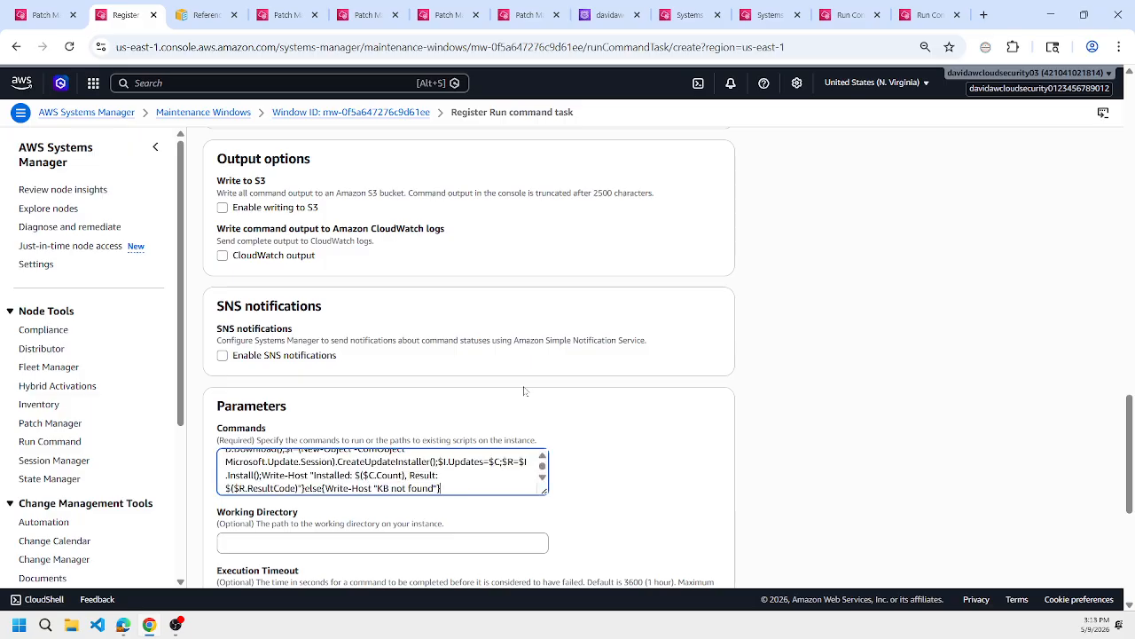
scroll(555, 385, "down", 2)
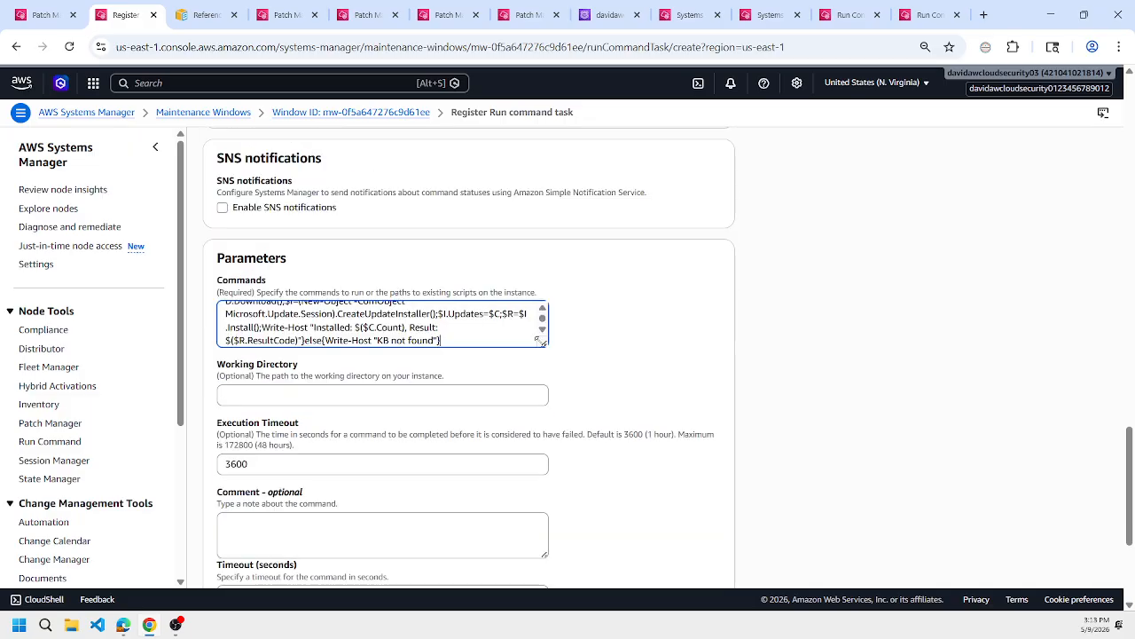
Copy the Get-HotFix line from the README's Real Use Cases script and append it on a new line in Commands, without a trailing blank line.
key("Return")
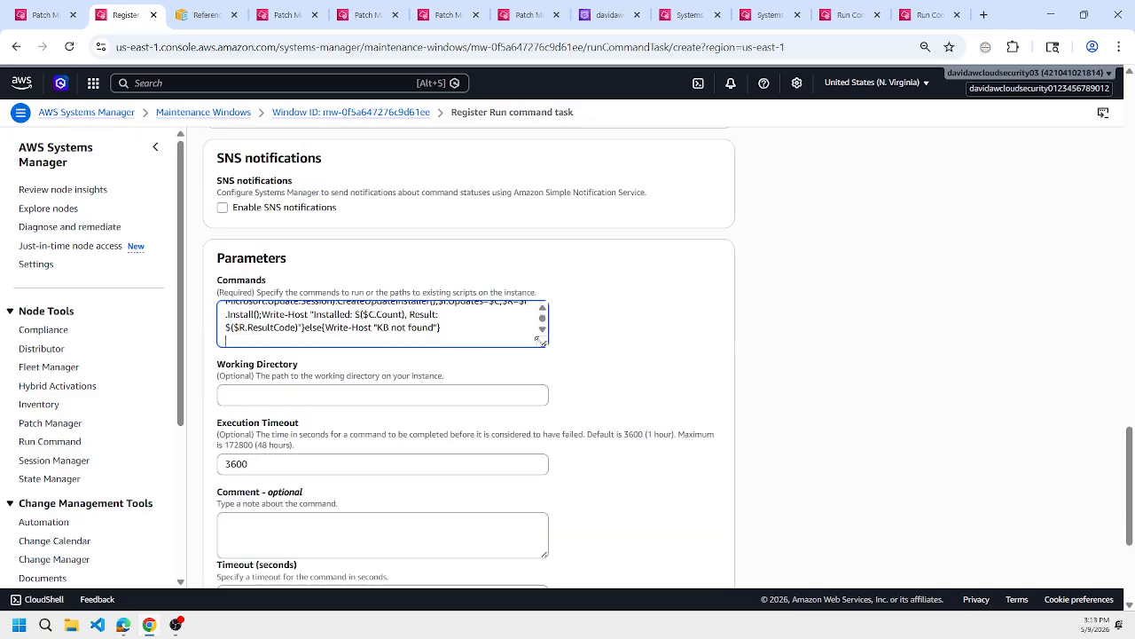
left_click(127, 626)
scroll(546, 372, "down", 3)
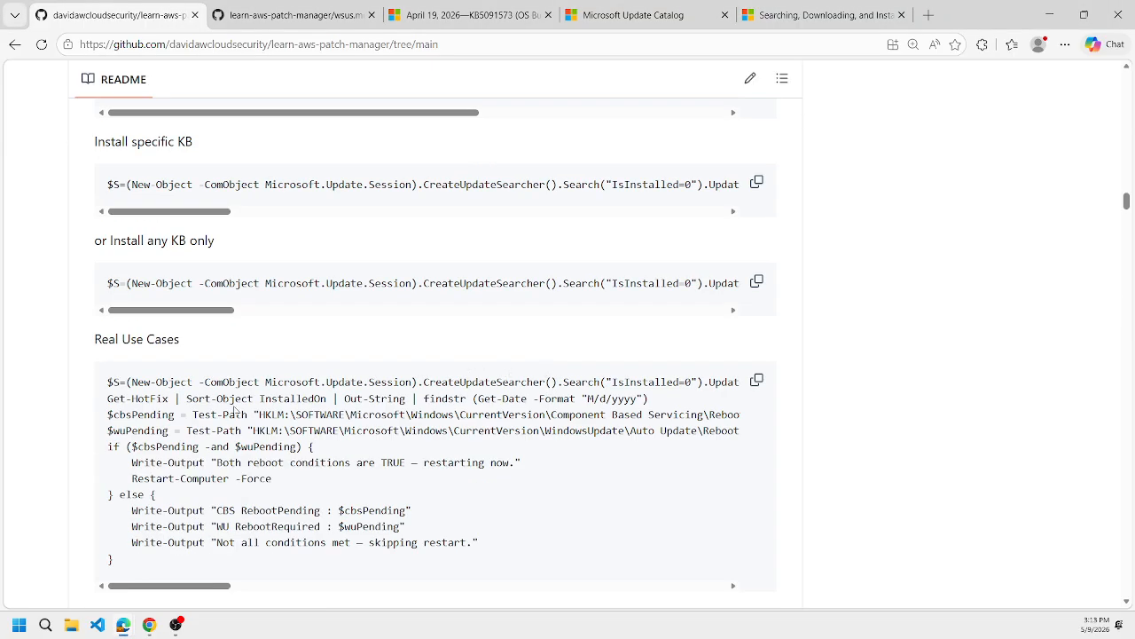
triple_click(236, 399)
key("ctrl+c")
key("alt+Tab")
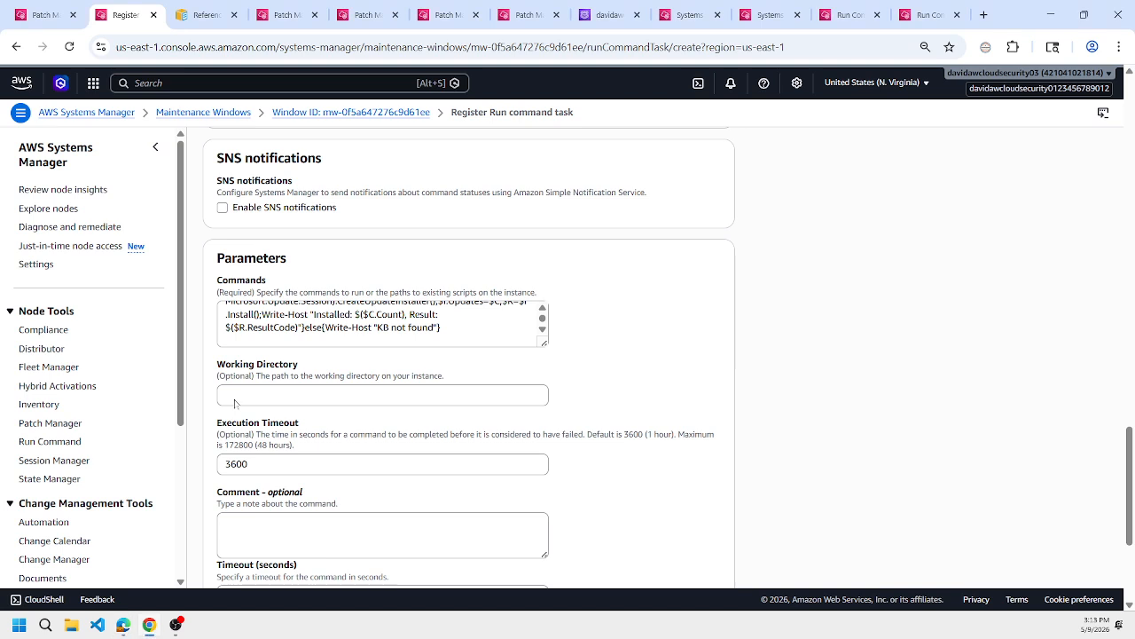
key("ctrl+v")
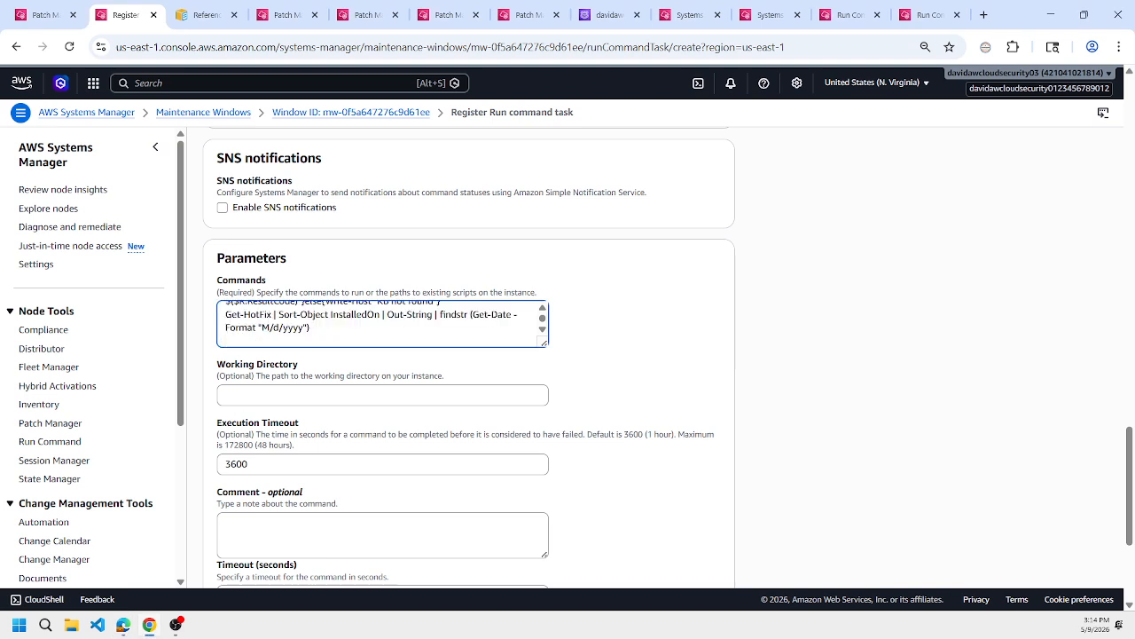
key("BackSpace")
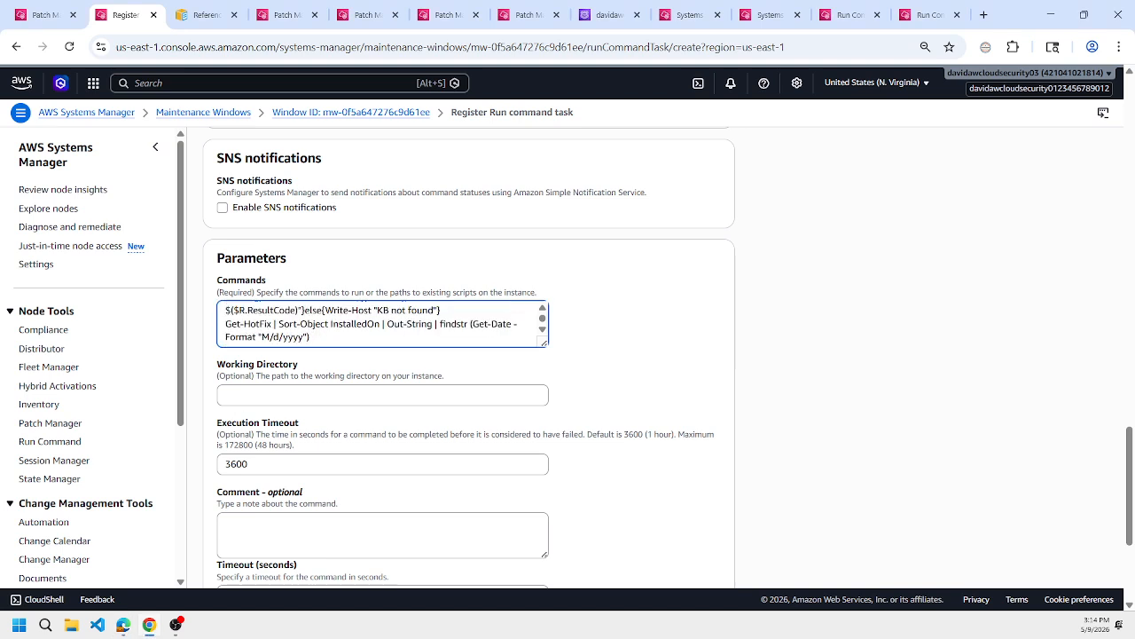
Append a second Get-HotFix line to Commands that ends after "Get-HotFix | Sort-Object InstalledOn", without the Out-String and findstr filter.
key("Return")
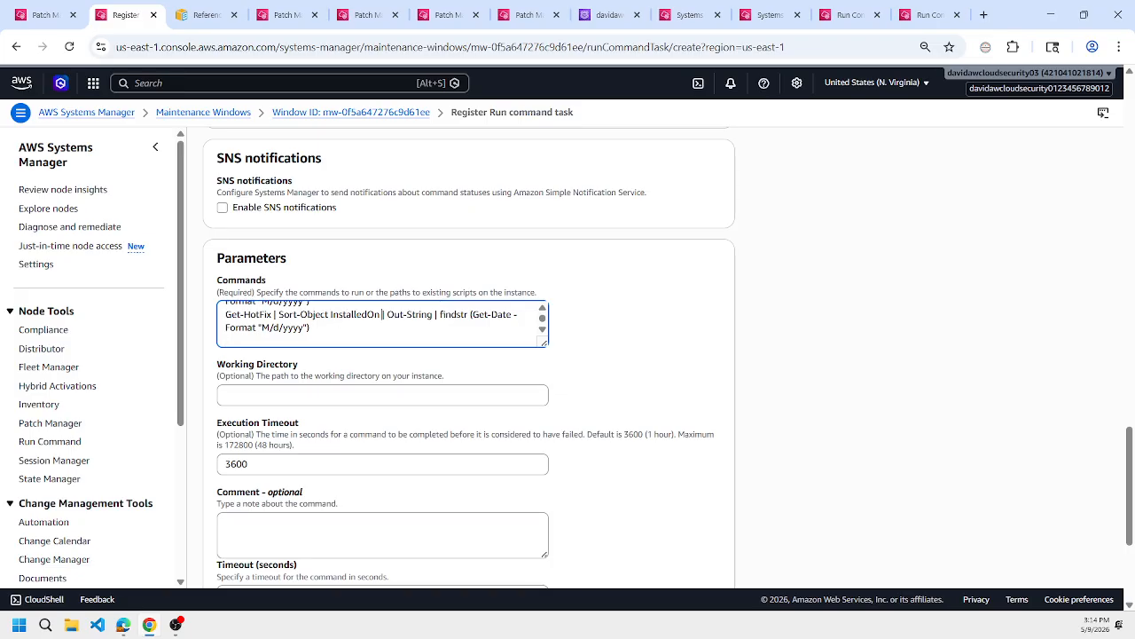
left_click_drag(383, 314, 310, 328)
key("BackSpace")
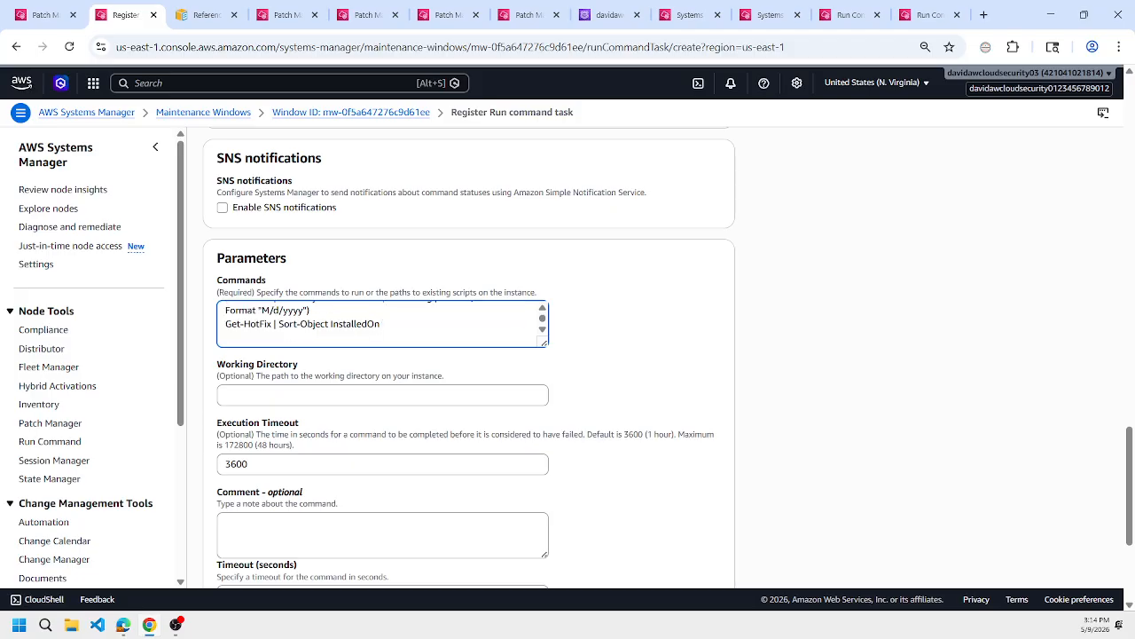
Review the PowerShell task's settings and register the Run command task in the maintenance window.
scroll(538, 434, "down", 3)
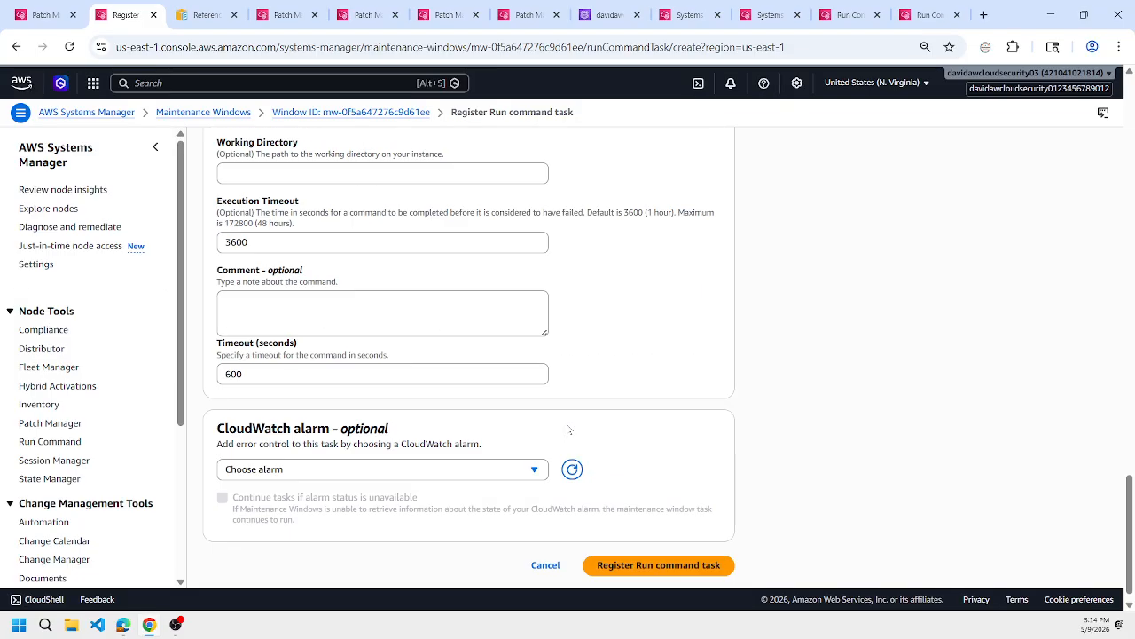
scroll(642, 431, "up", 2)
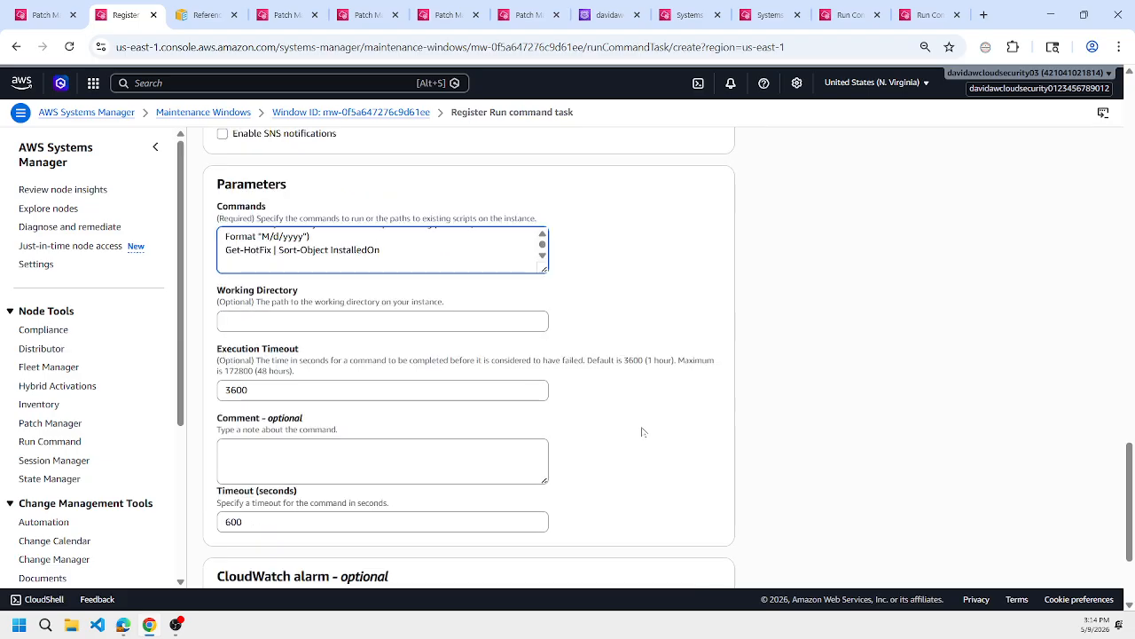
scroll(643, 432, "up", 5)
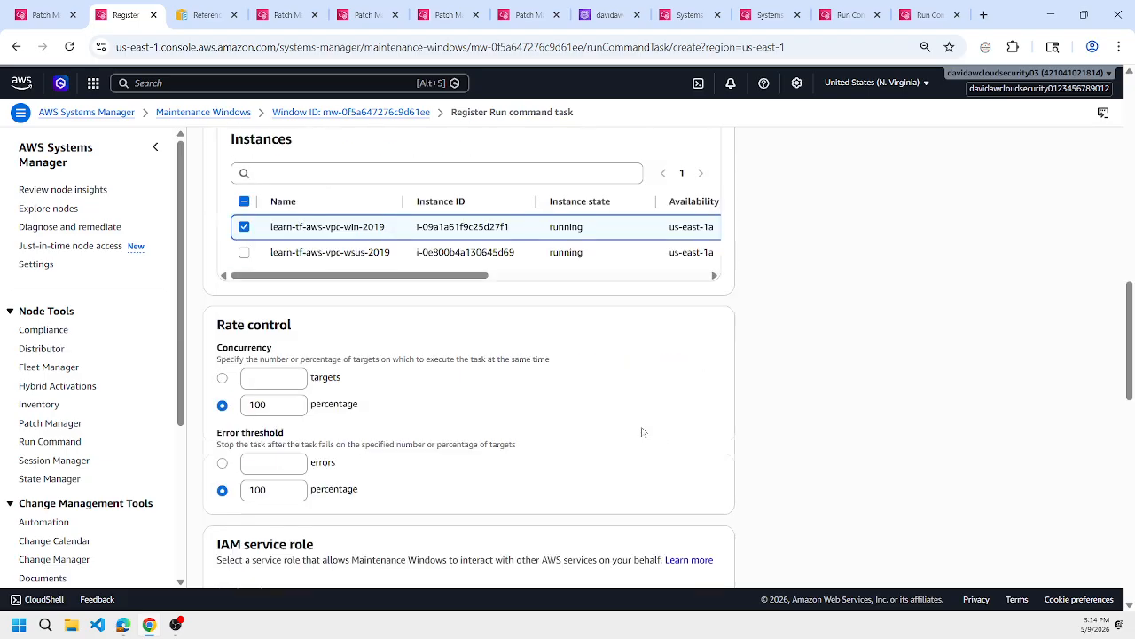
scroll(753, 386, "down", 10)
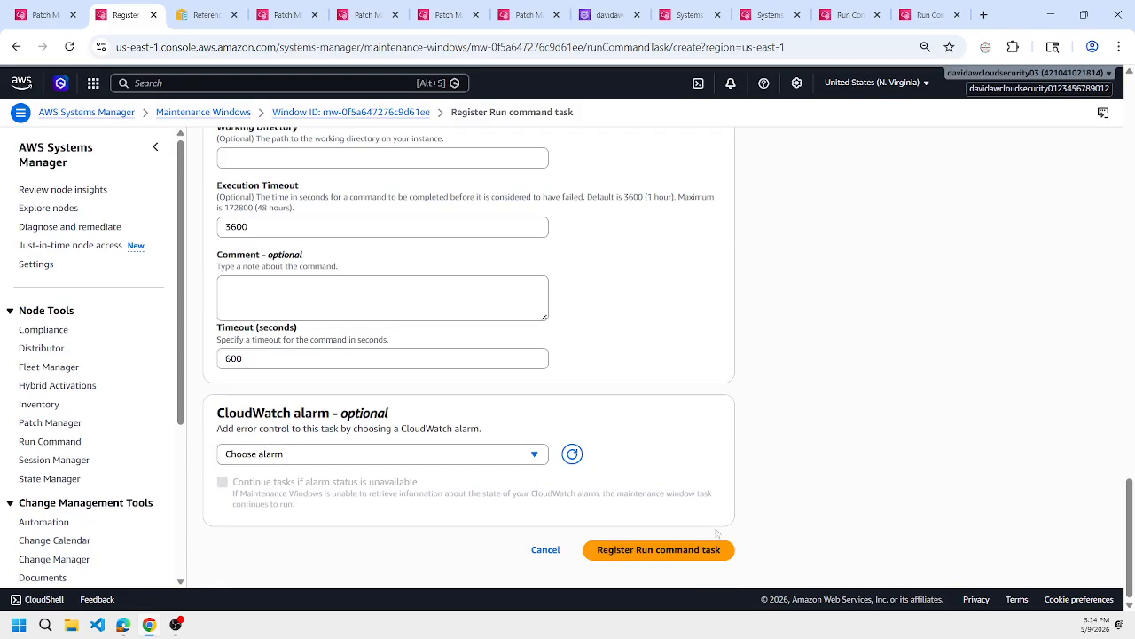
left_click(690, 550)
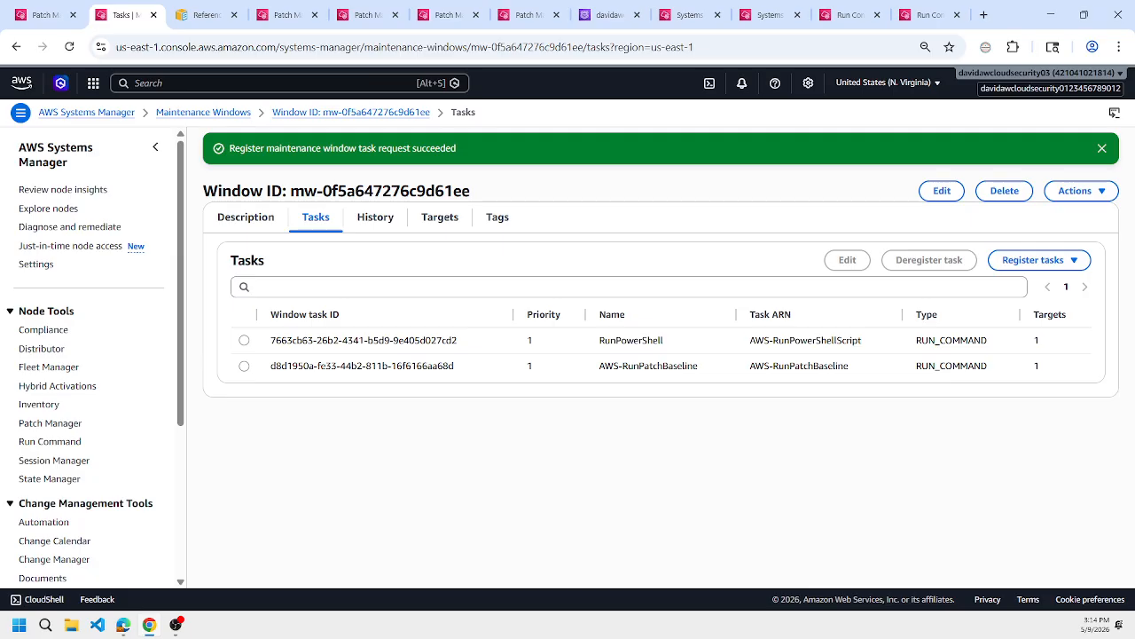
Edit the RunPowerShell task in the maintenance window, set its task priority to 0, and save the task.
left_click(245, 341)
left_click(849, 260)
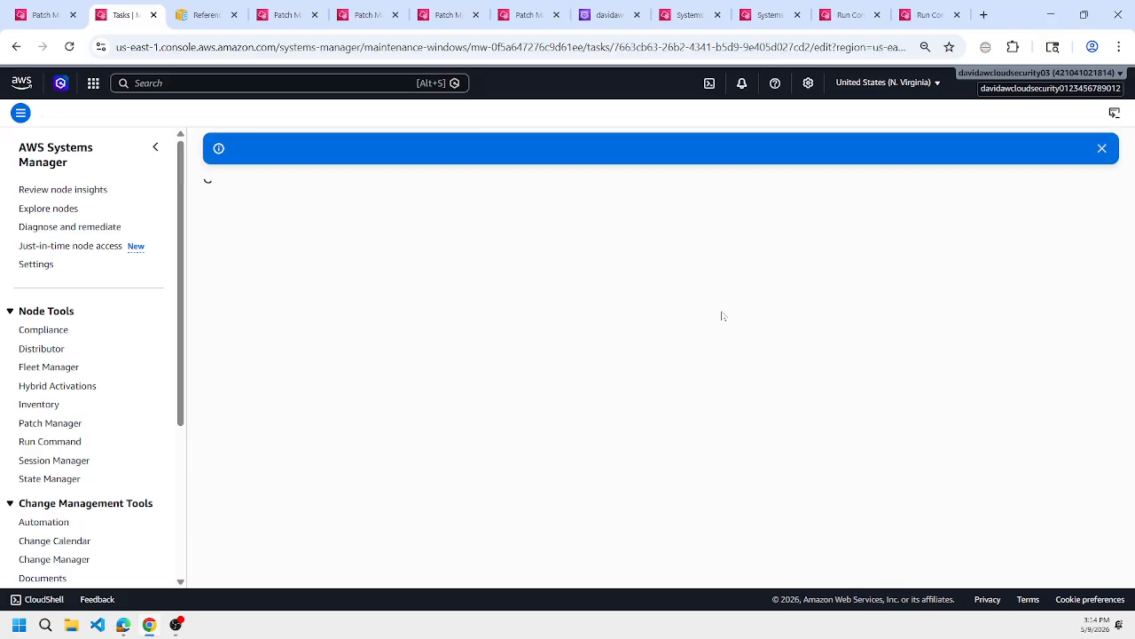
scroll(575, 296, "down", 3)
scroll(569, 302, "down", 4)
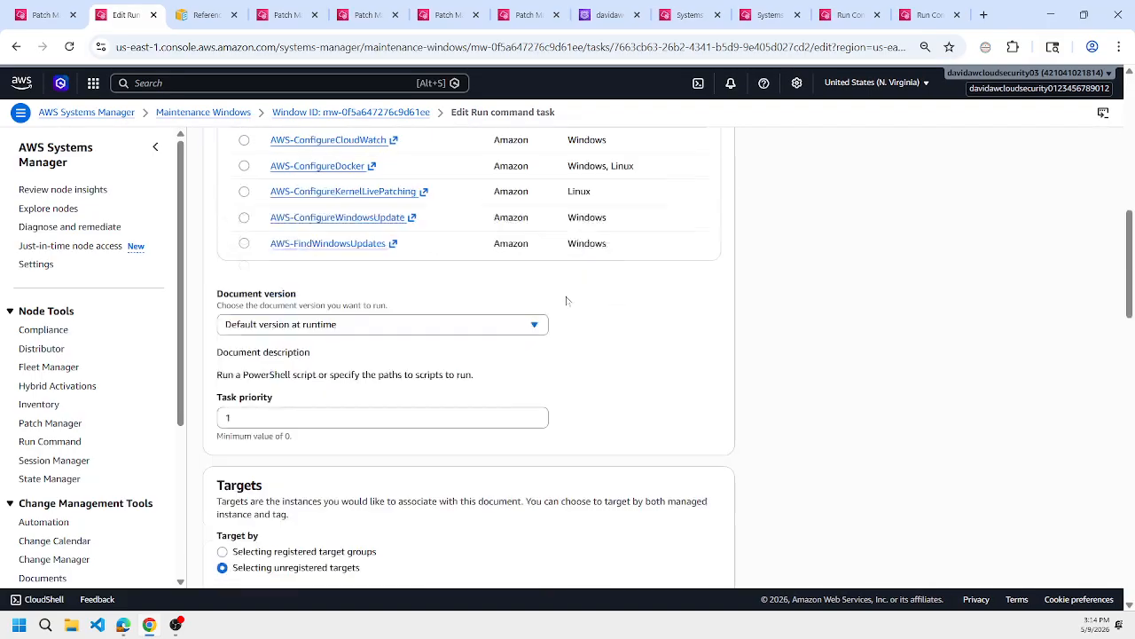
left_click(311, 417)
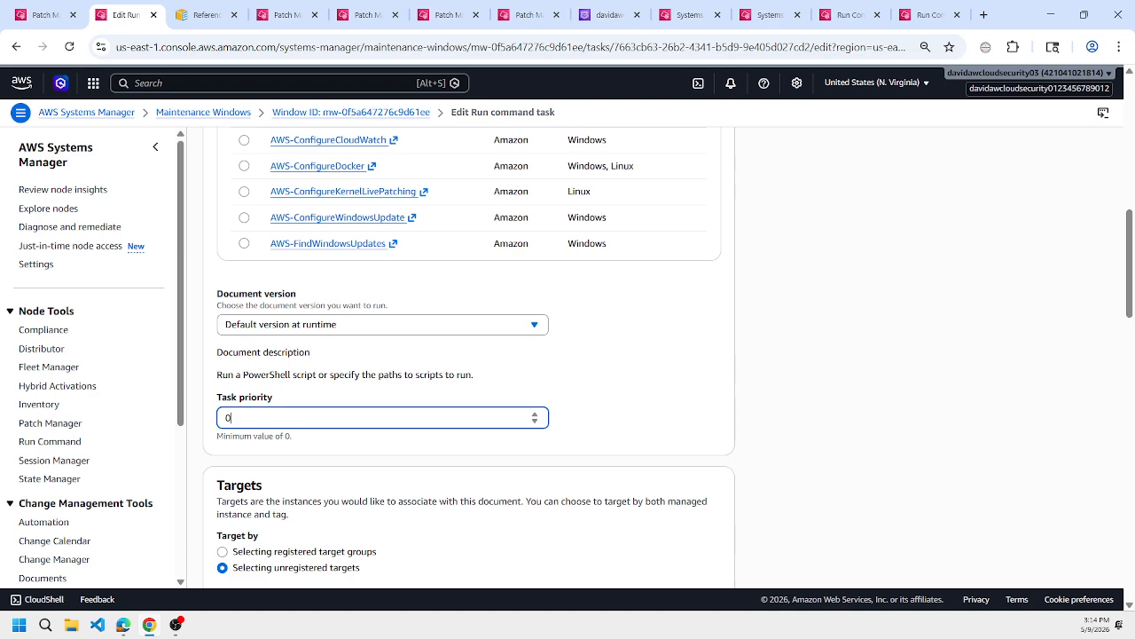
scroll(691, 581, "down", 15)
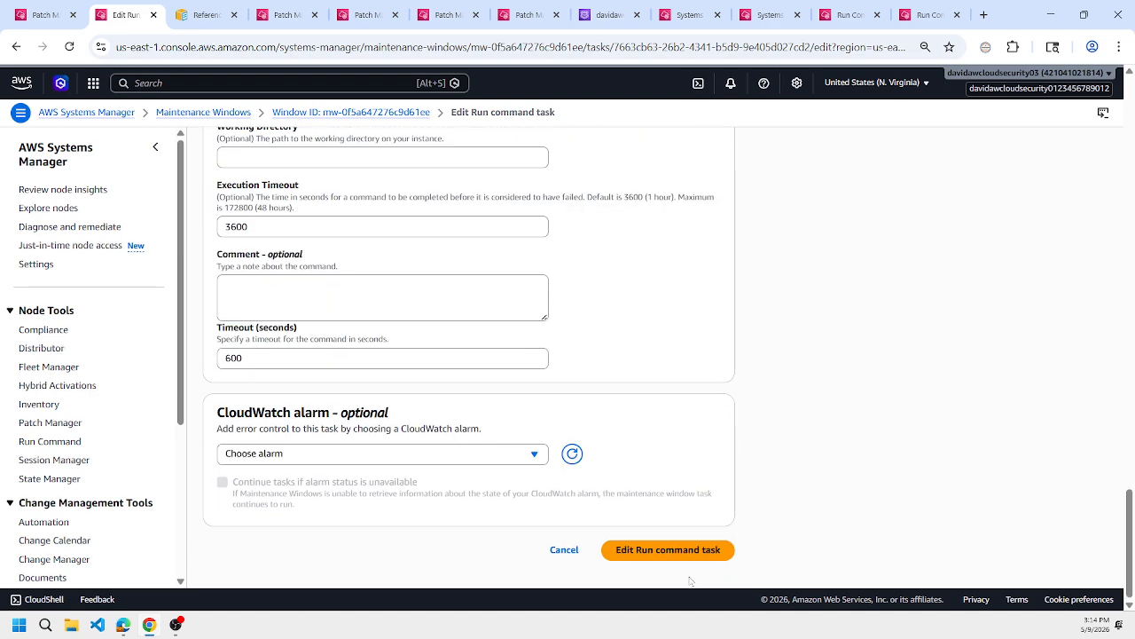
left_click(674, 550)
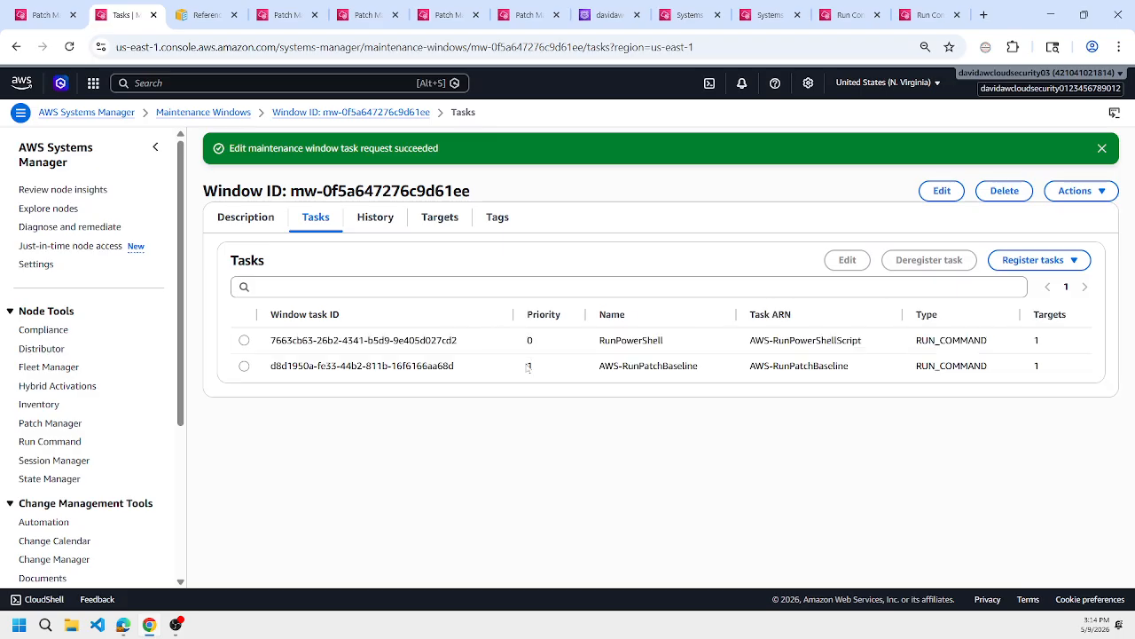
Compare the learn-tf-aws-vpc-win-2019 compliance status with KB5091573 in the WSUS-approved updates and in the patch baseline's approved patches.
left_click(282, 15)
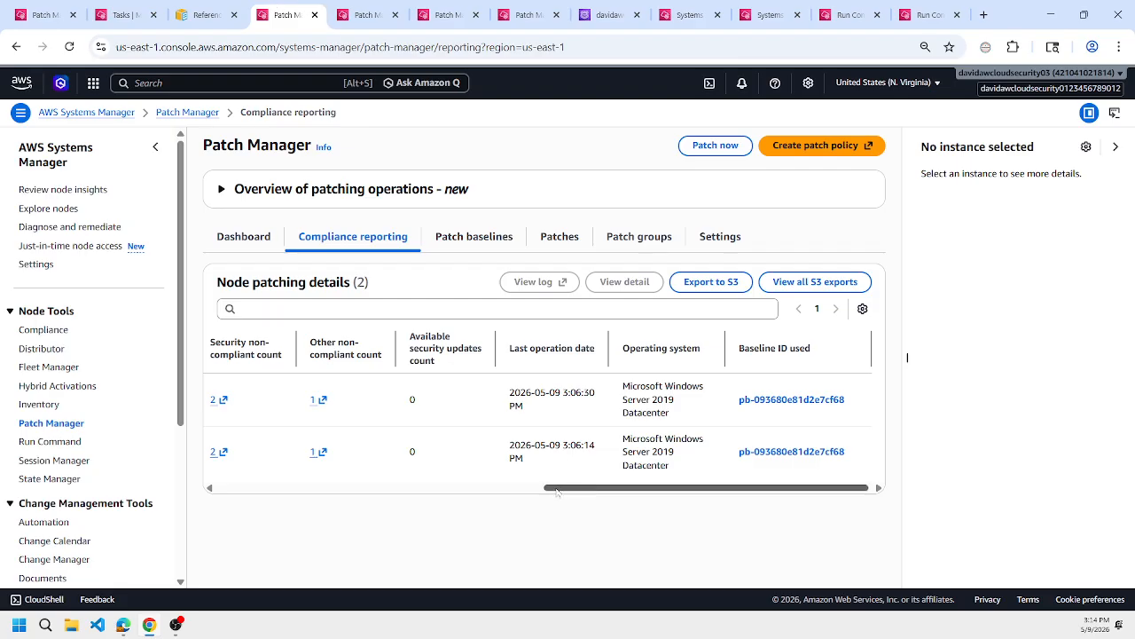
left_click_drag(577, 487, 246, 487)
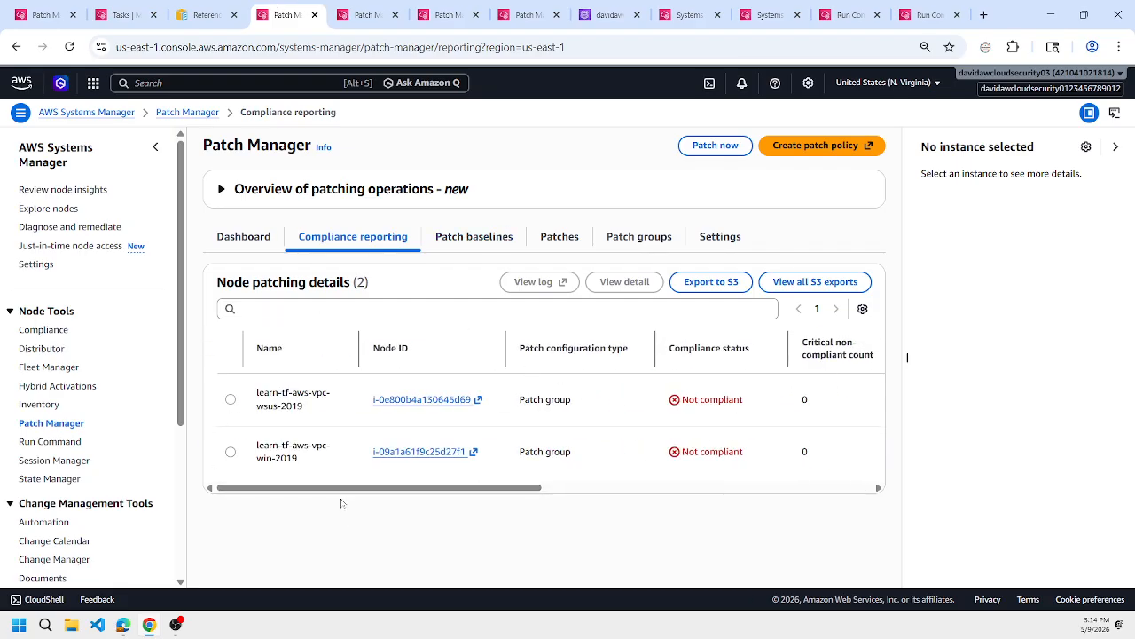
triple_click(303, 458)
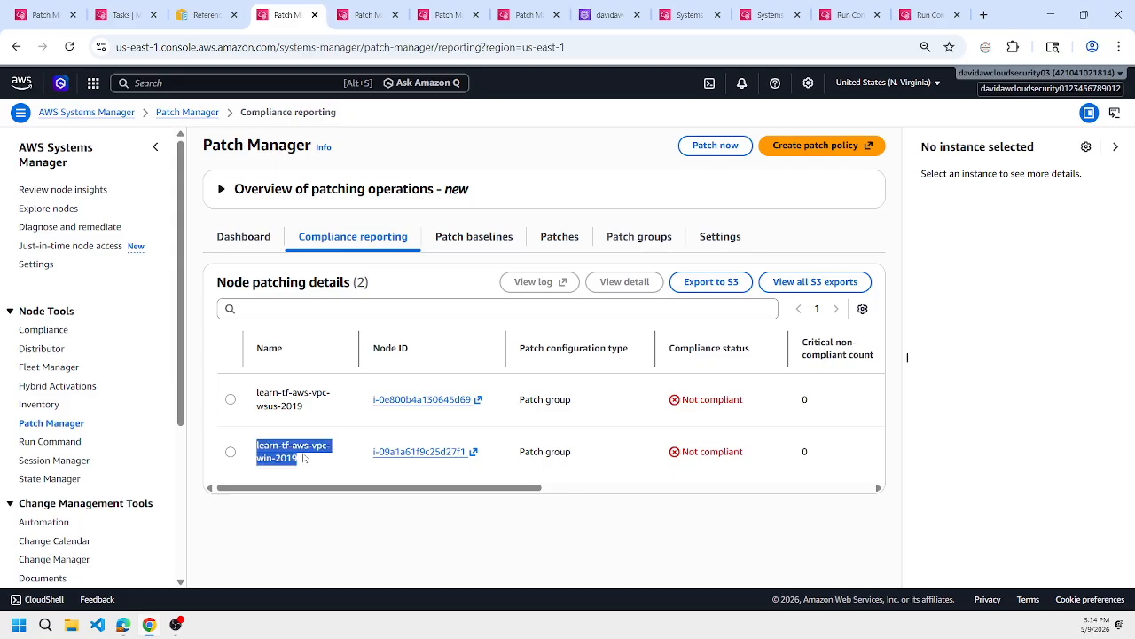
left_click(763, 15)
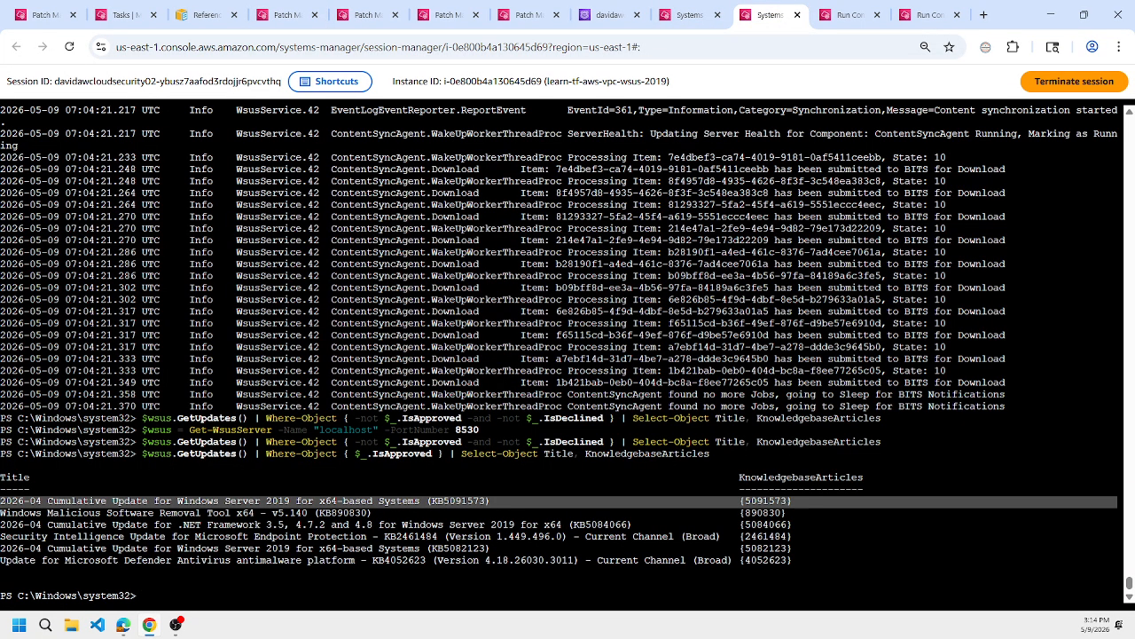
triple_click(766, 502)
left_click(359, 7)
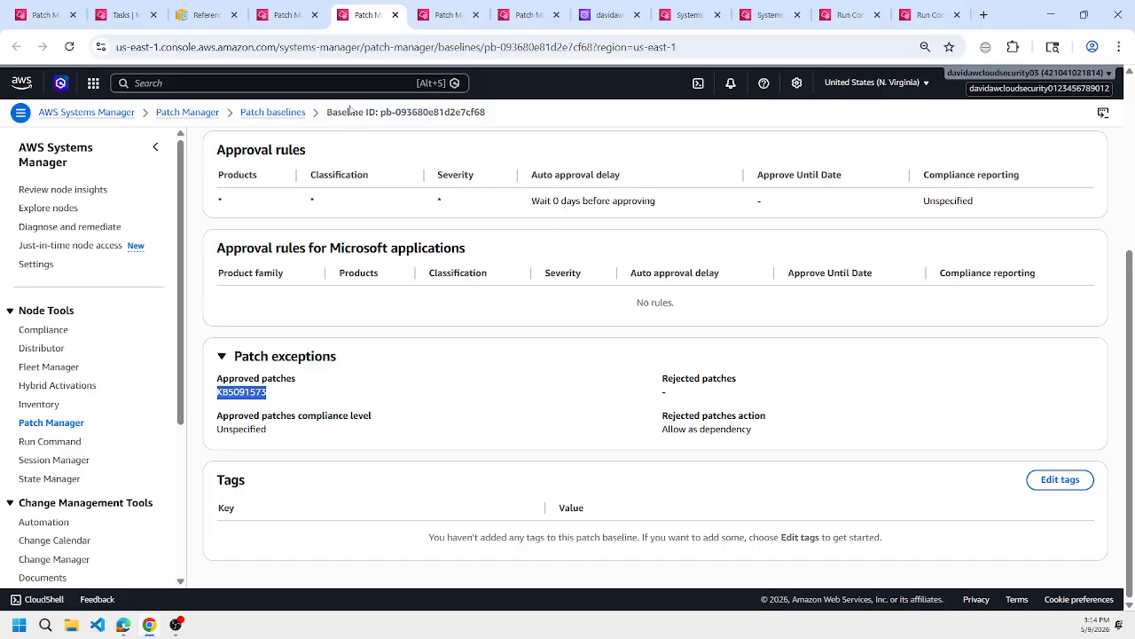
left_click(288, 9)
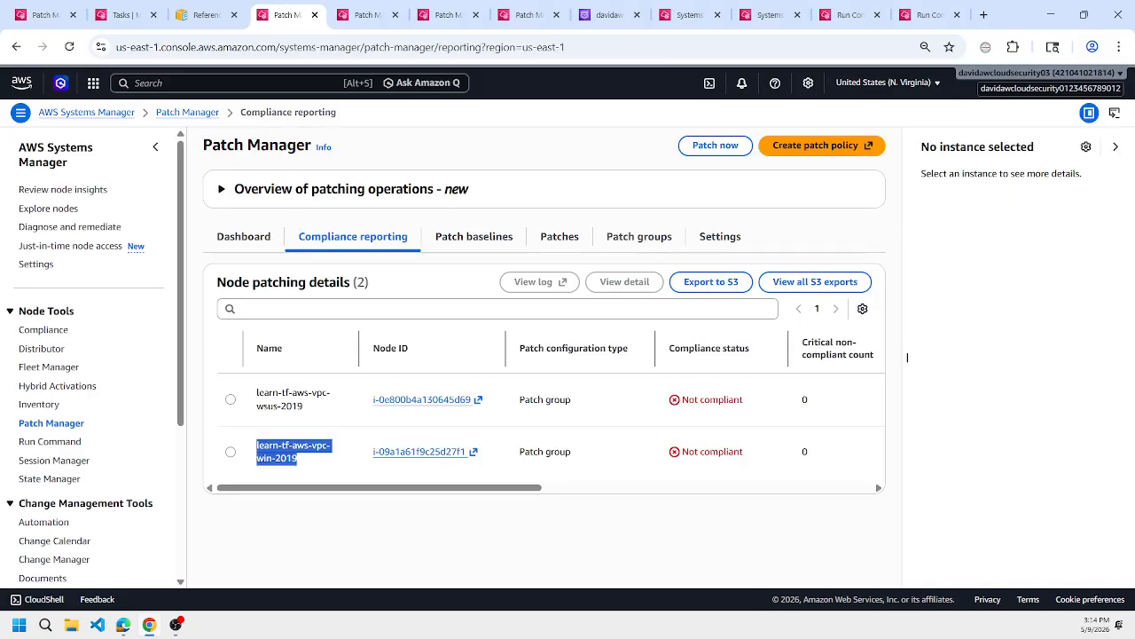
Review the earlier Run Command results, the WSUS-approved updates, and the maintenance window's tasks, history and targets.
left_click(847, 11)
left_click(770, 11)
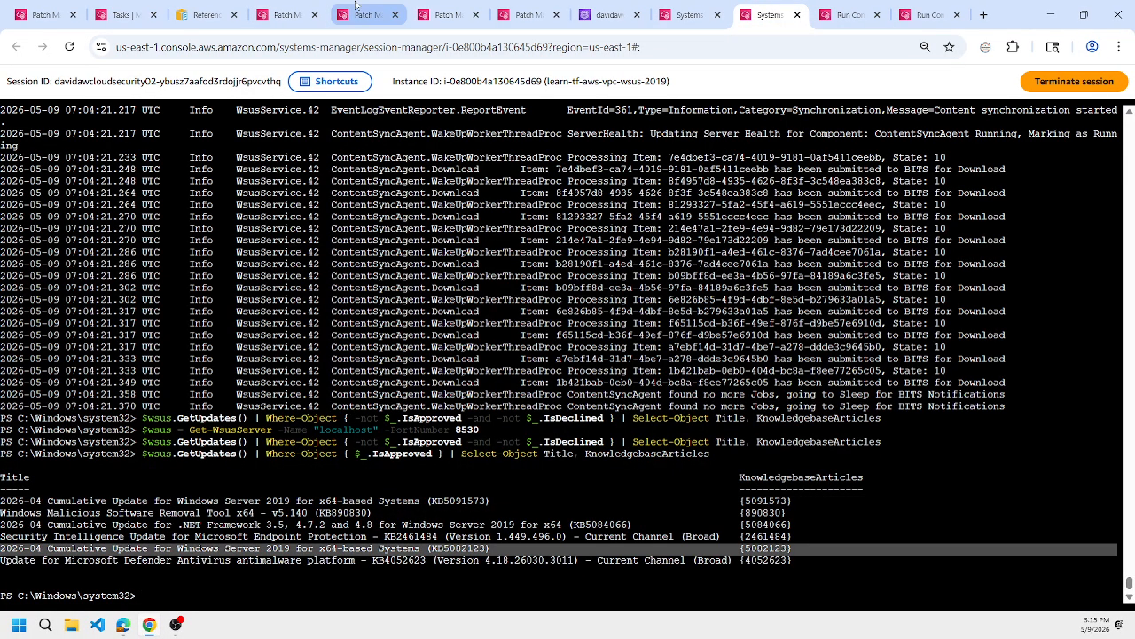
left_click(450, 7)
left_click(847, 14)
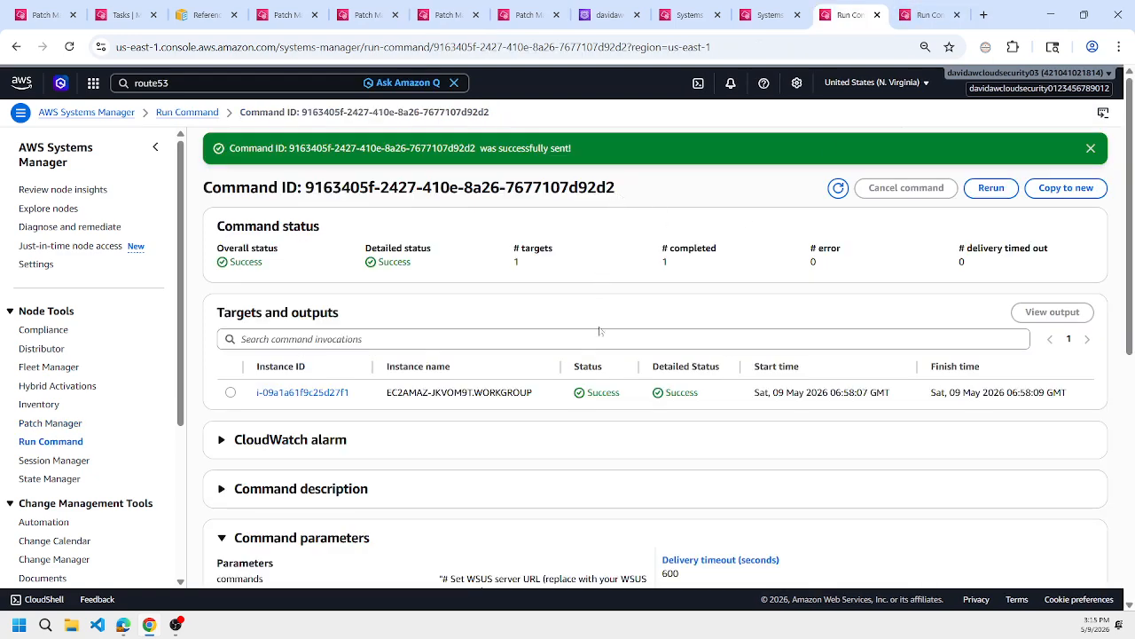
scroll(599, 330, "down", 3)
left_click(927, 14)
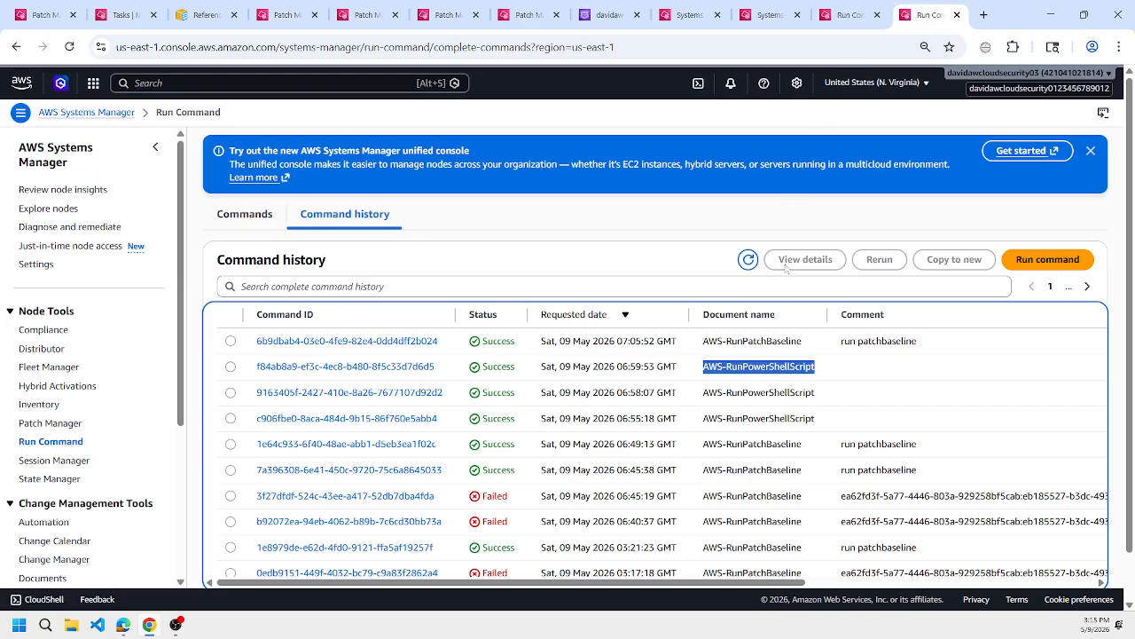
left_click(286, 8)
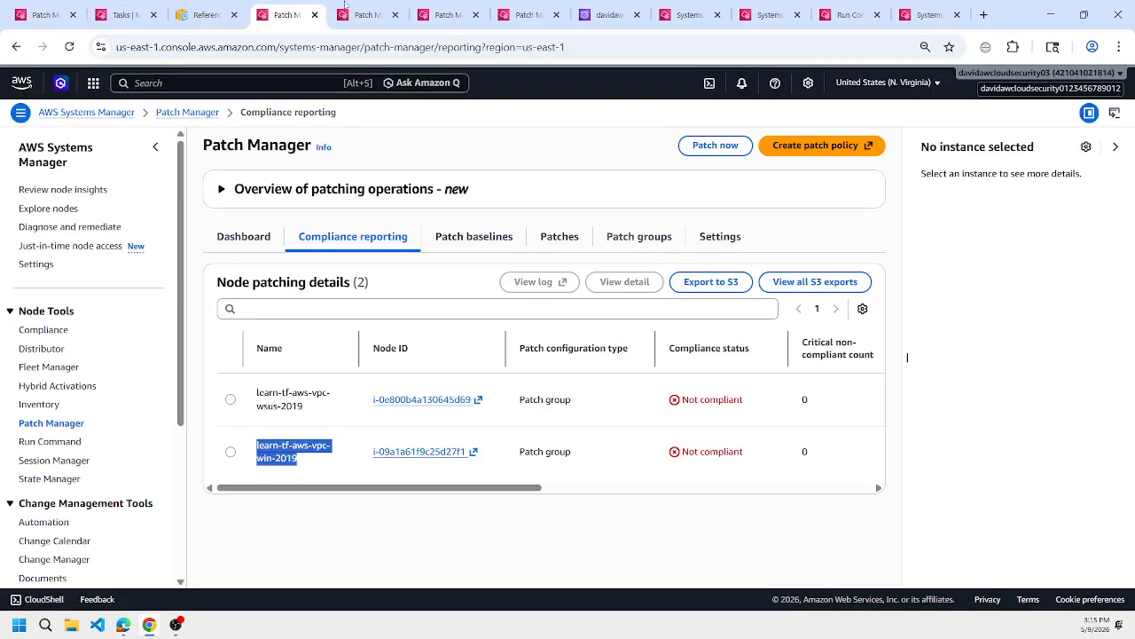
left_click(124, 14)
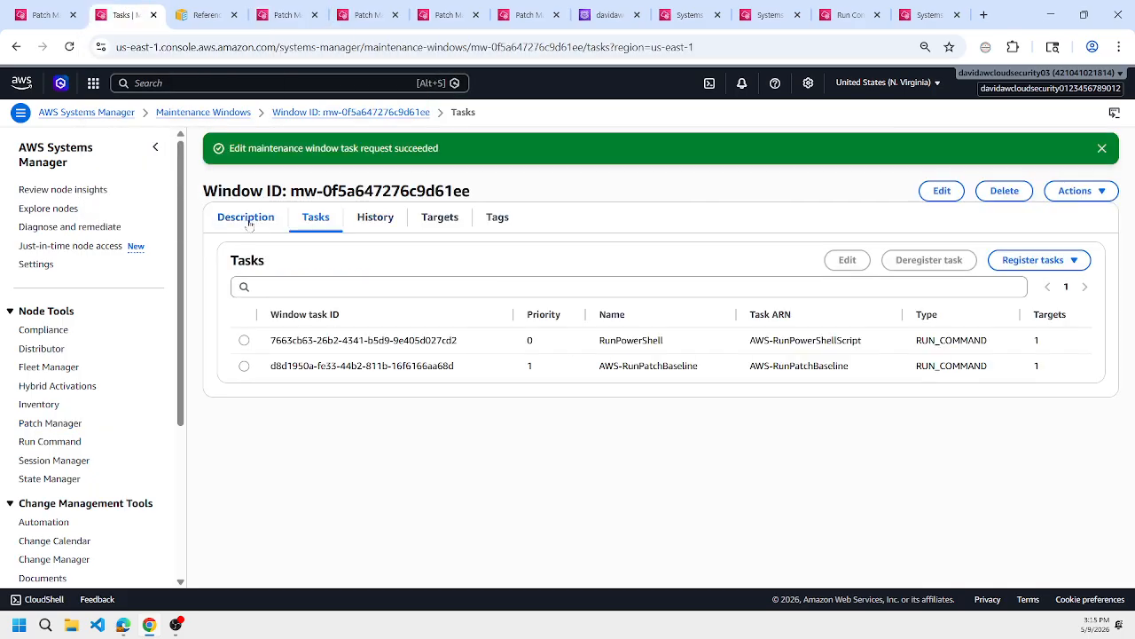
left_click(380, 221)
left_click(435, 219)
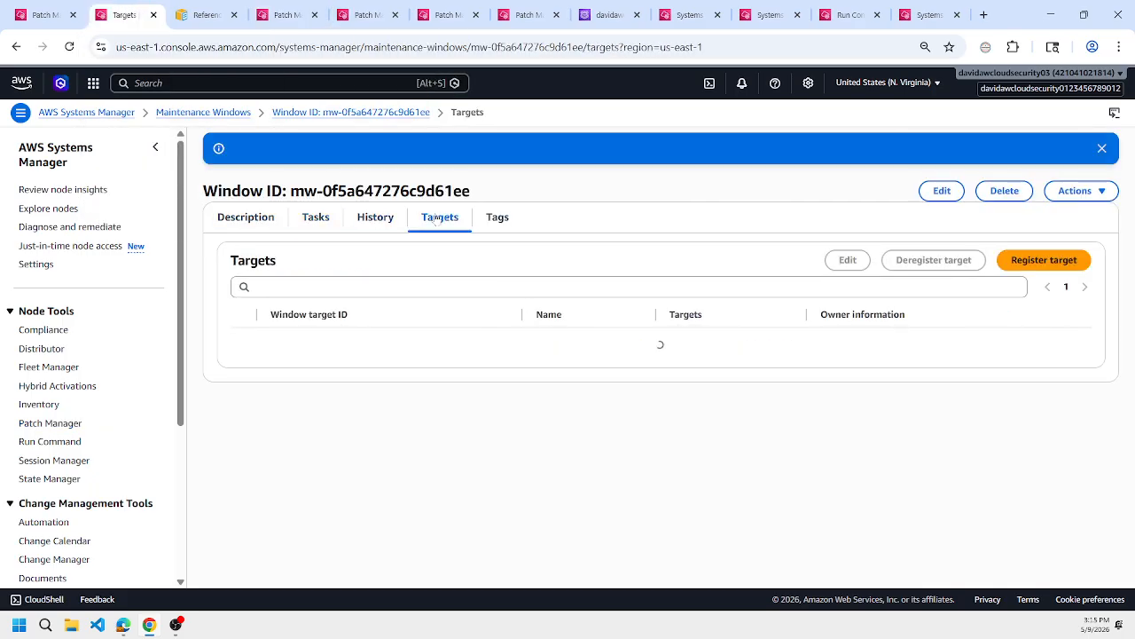
Edit the maintenance window, enter 16 in the time part of its at() schedule expression, and save the changes.
left_click(246, 220)
left_click(942, 191)
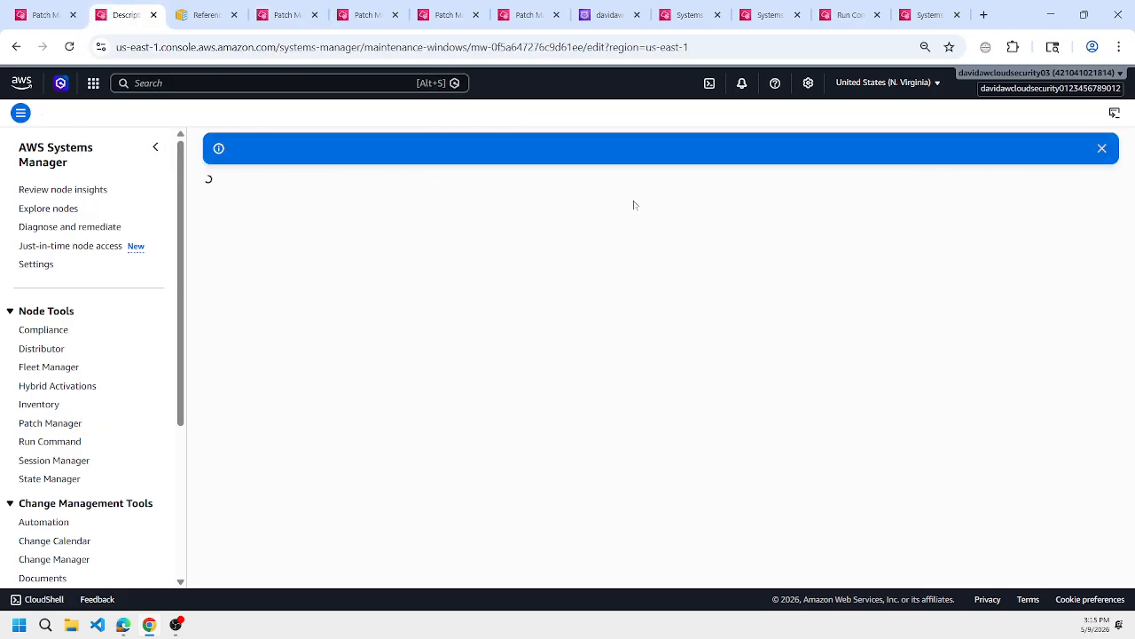
scroll(638, 304, "down", 8)
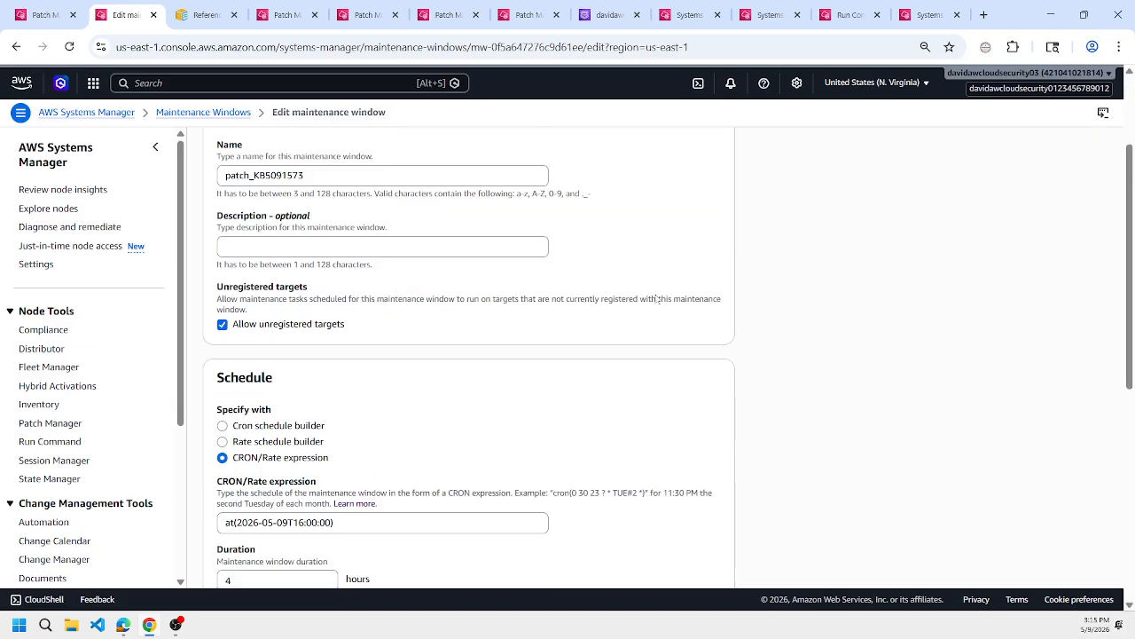
scroll(639, 303, "up", 5)
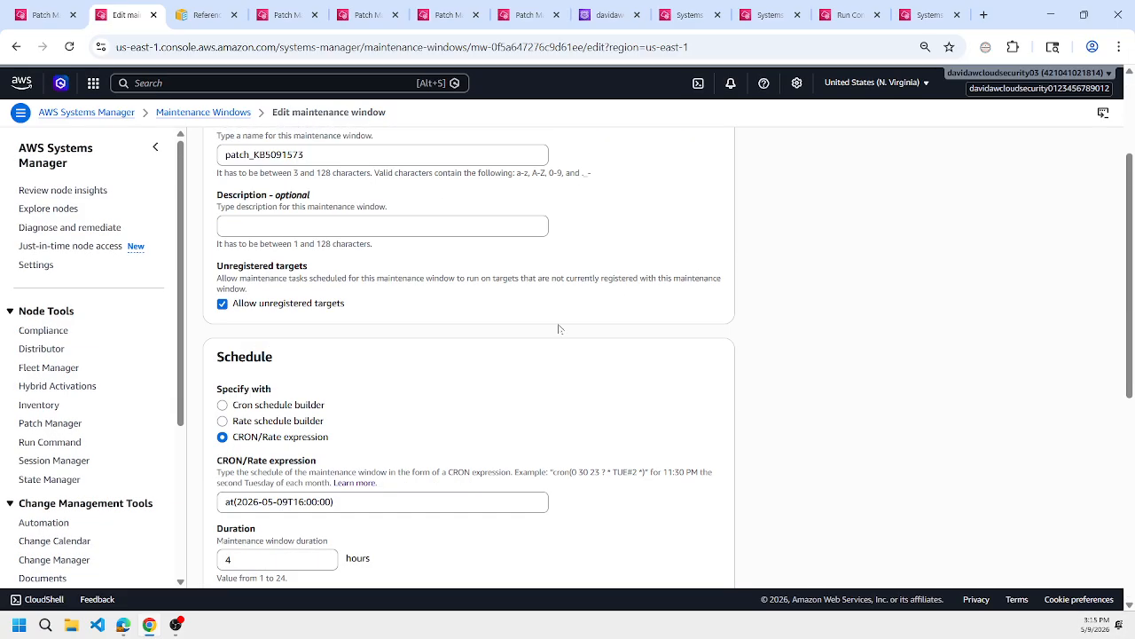
left_click_drag(298, 502, 305, 502)
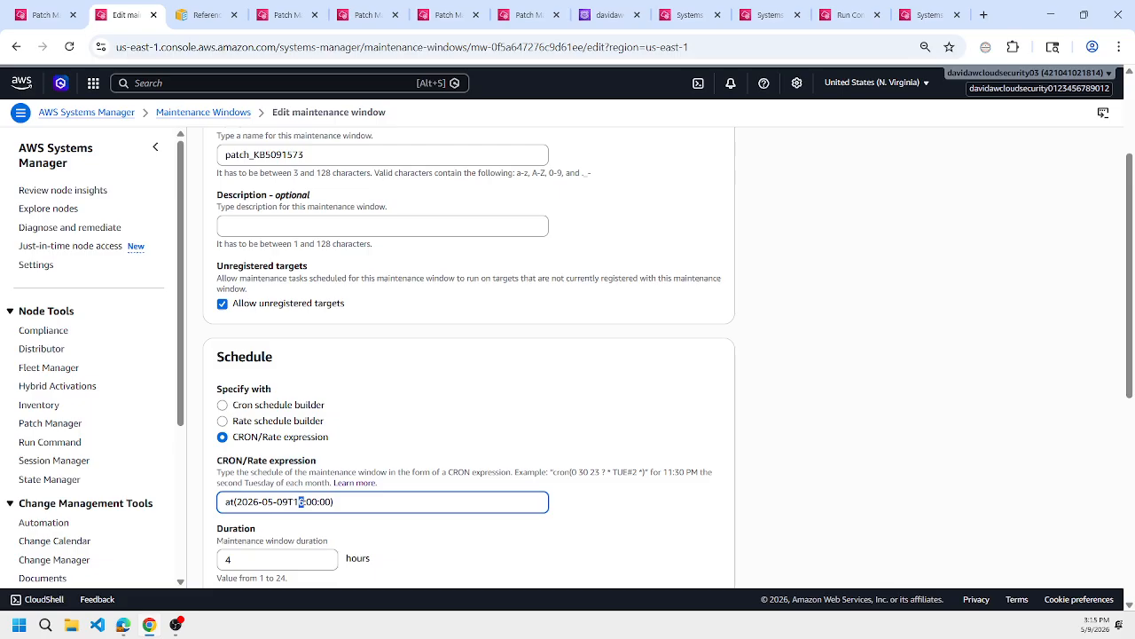
key("BackSpace")
key("BackSpace")
type("16")
scroll(631, 362, "down", 5)
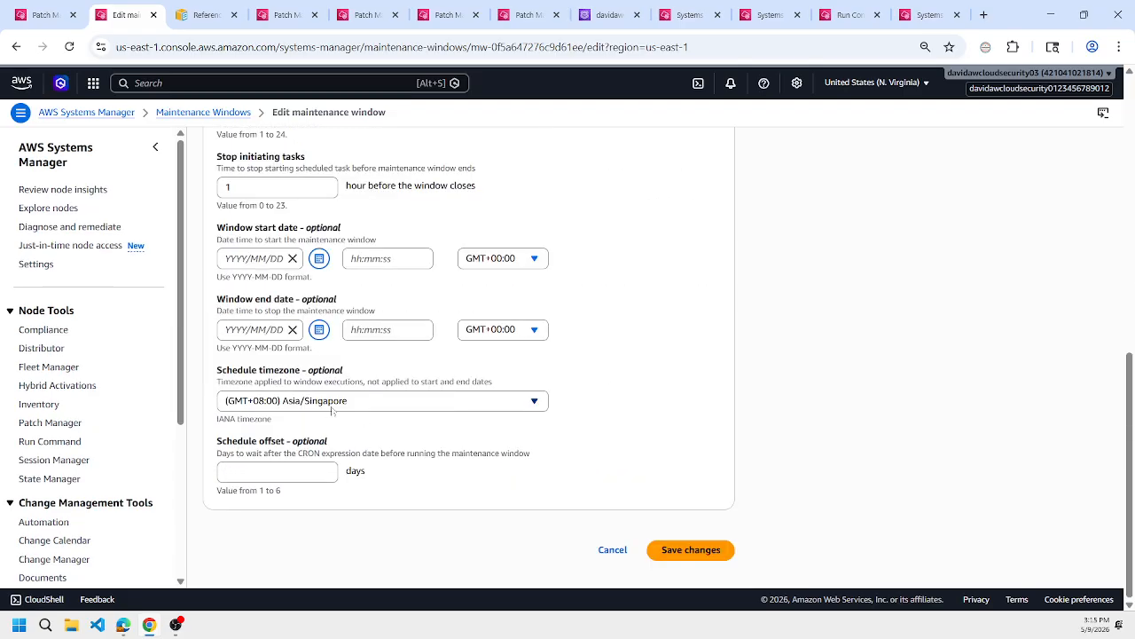
left_click(700, 550)
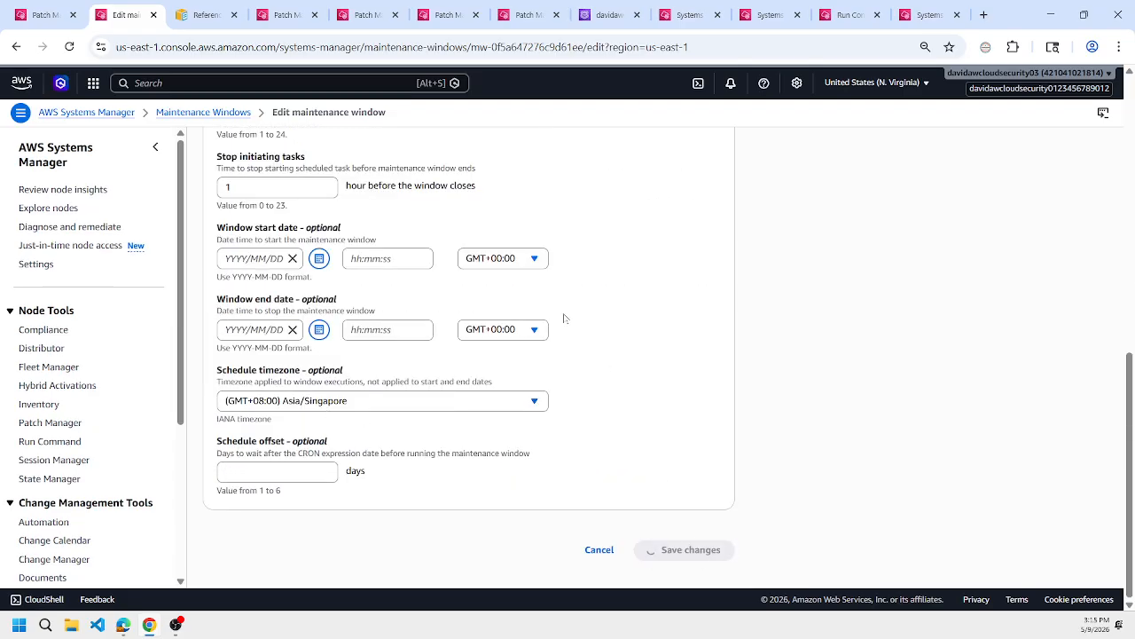
Check the maintenance window's execution history and the command parameters of the latest AWS-RunPatchBaseline run.
left_click(266, 285)
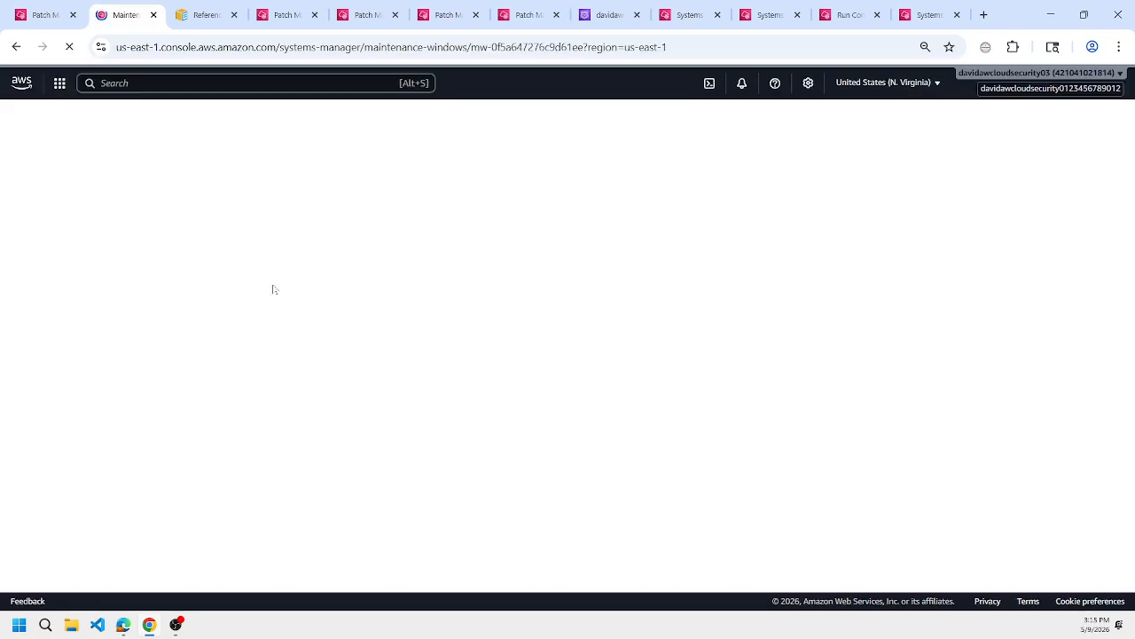
left_click(371, 183)
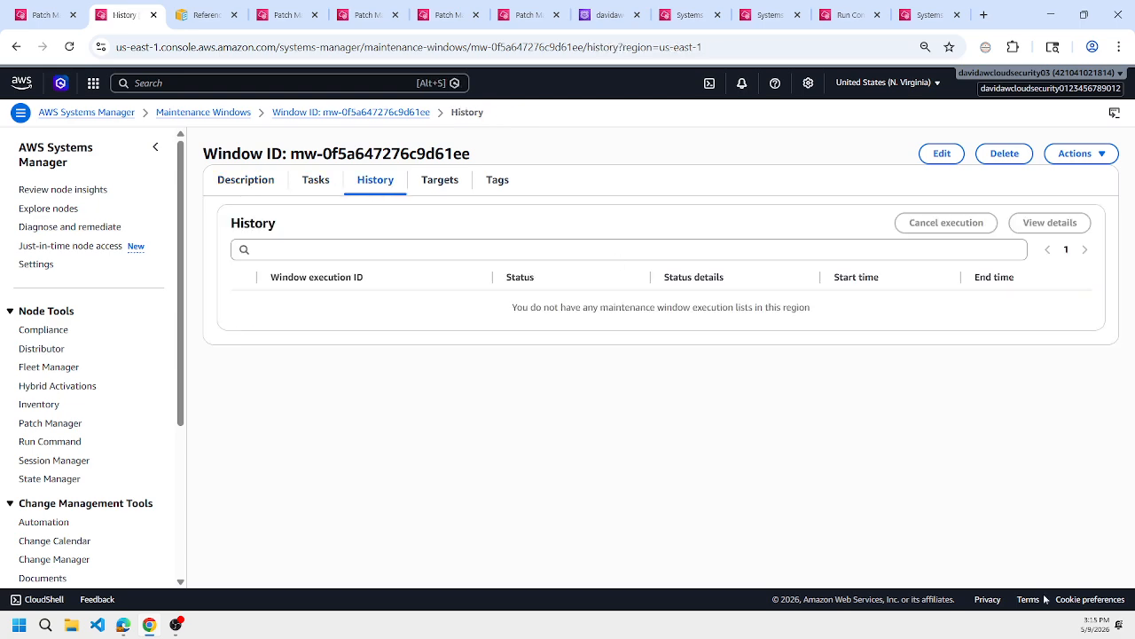
left_click(931, 7)
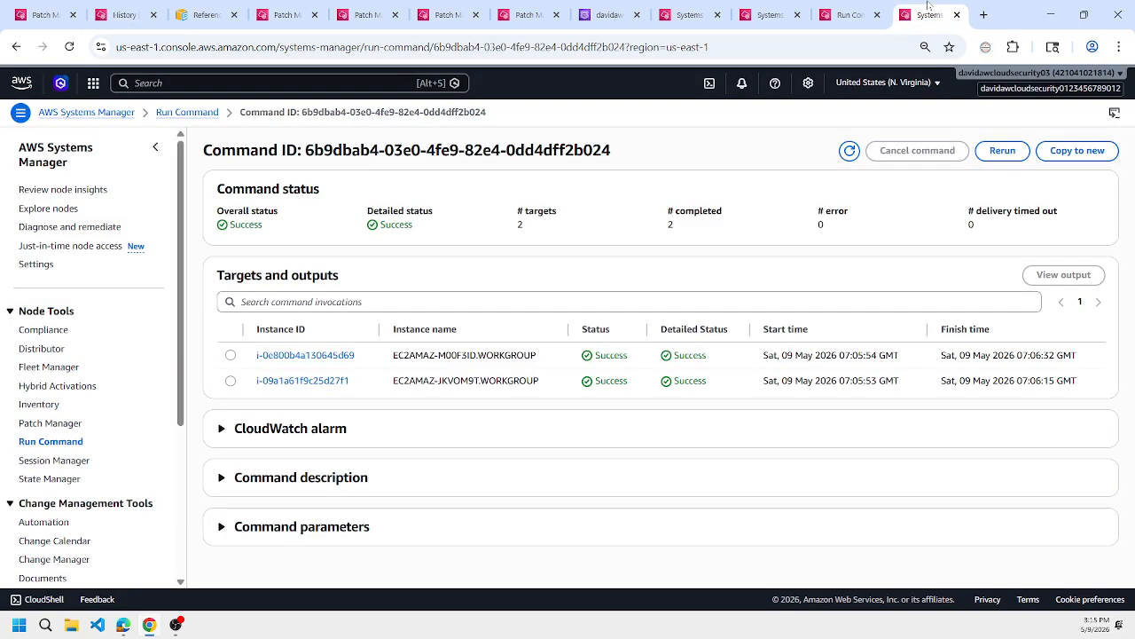
left_click(857, 8)
left_click(907, 5)
left_click(513, 529)
scroll(696, 470, "down", 1)
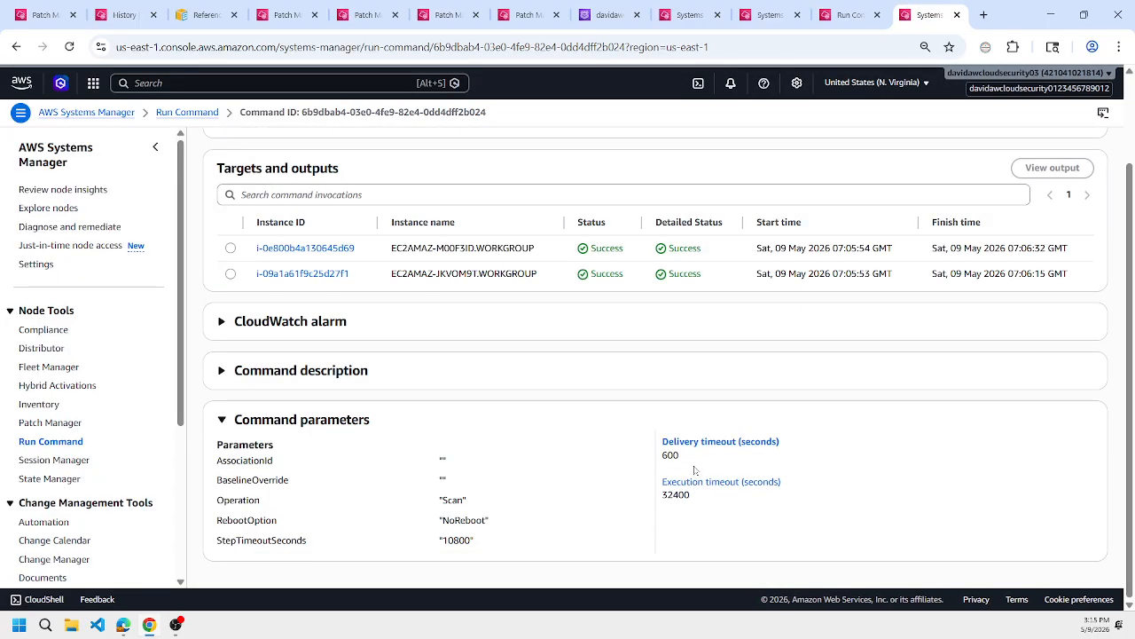
Copy the AWS-RunPatchBaseline command to a new one with Operation set to Install and Reboot Option set to RebootIfNeeded.
scroll(694, 470, "up", 2)
left_click(1066, 149)
scroll(572, 222, "down", 2)
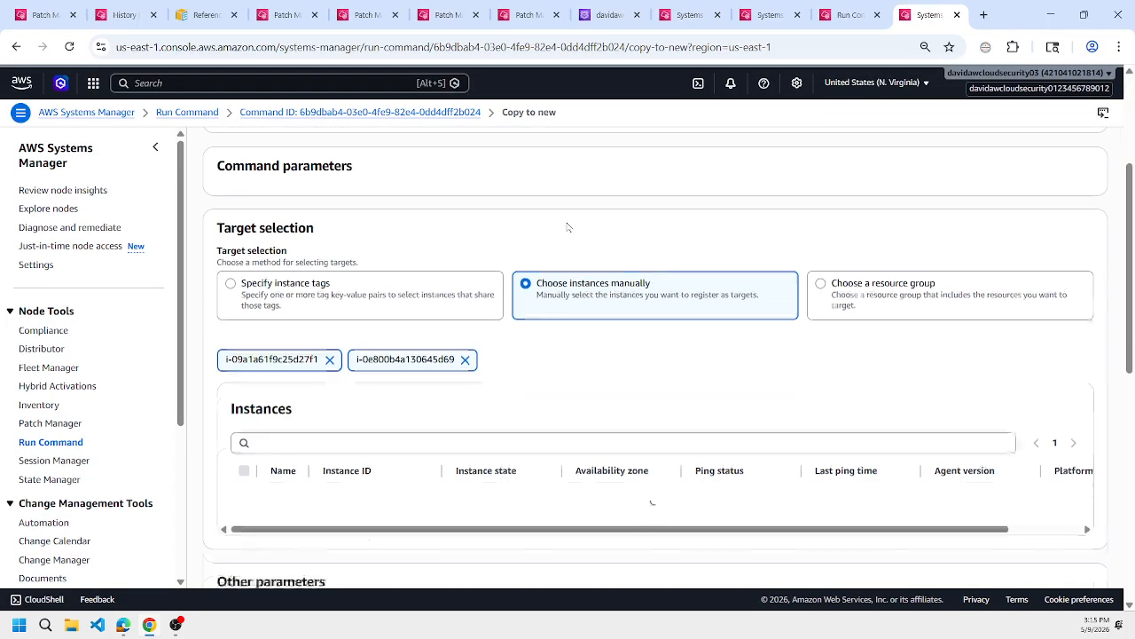
scroll(376, 349, "up", 3)
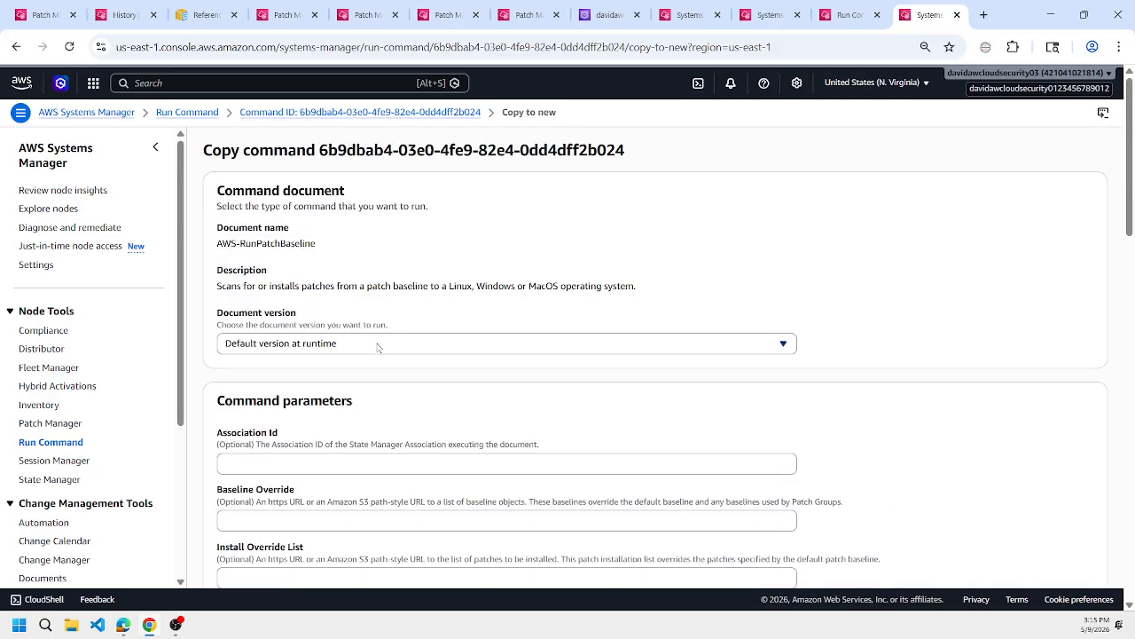
scroll(370, 346, "down", 5)
scroll(370, 347, "up", 3)
left_click(266, 414)
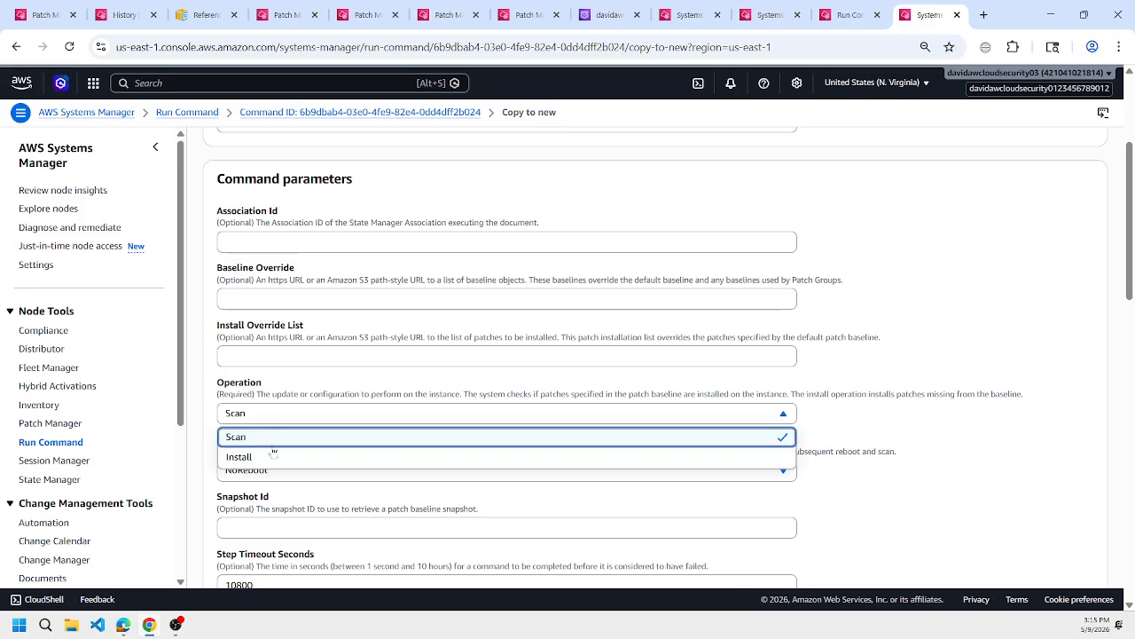
left_click(274, 455)
left_click(287, 471)
left_click(266, 490)
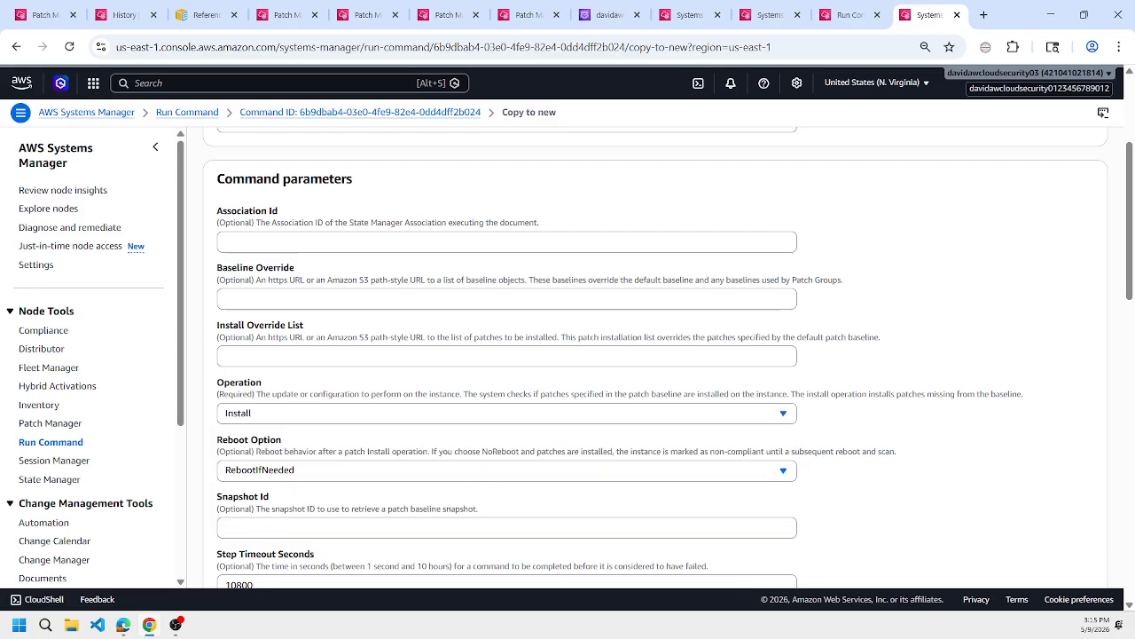
Clear the copied command's target instances and select only learn-tf-aws-vpc-wsus-2019.
scroll(271, 491, "down", 4)
left_click(329, 412)
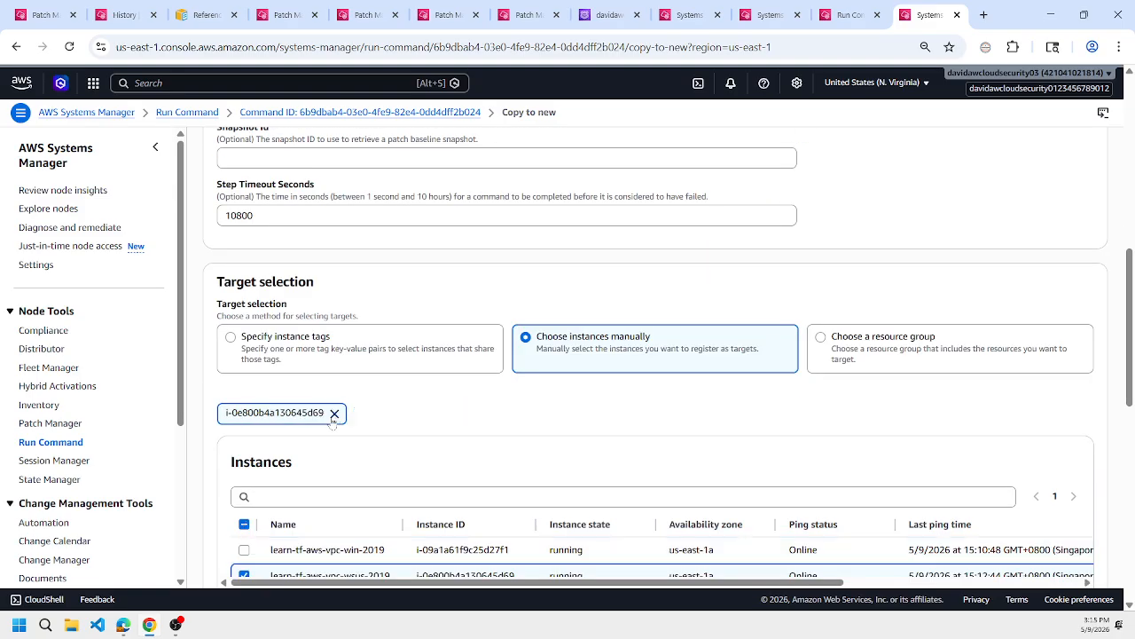
left_click(332, 413)
scroll(410, 427, "down", 1)
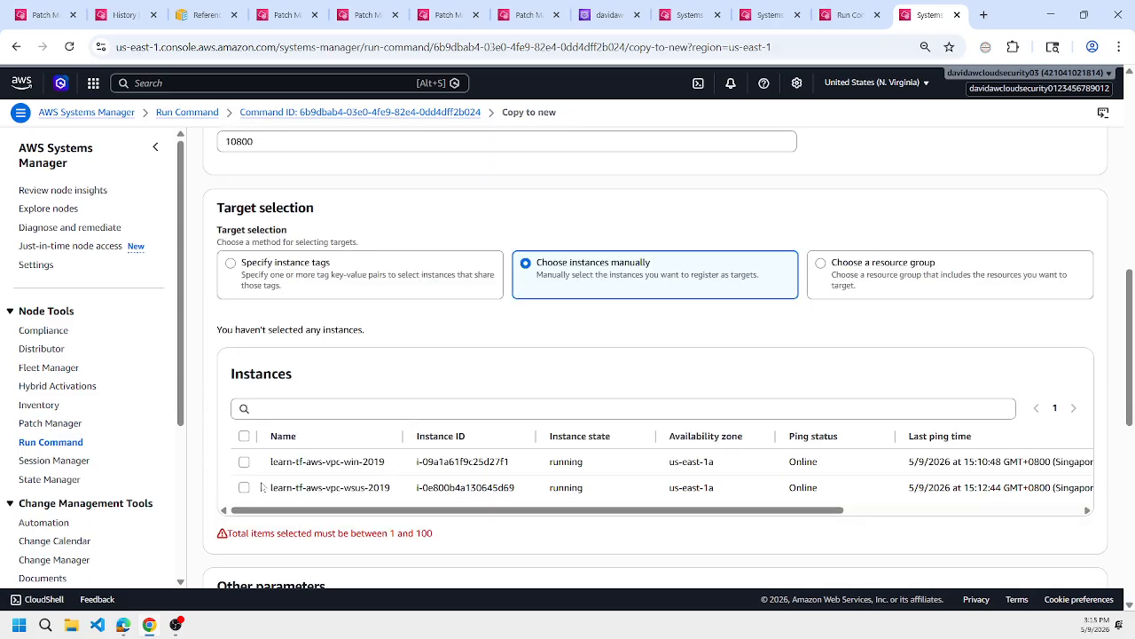
left_click(244, 487)
scroll(249, 488, "down", 8)
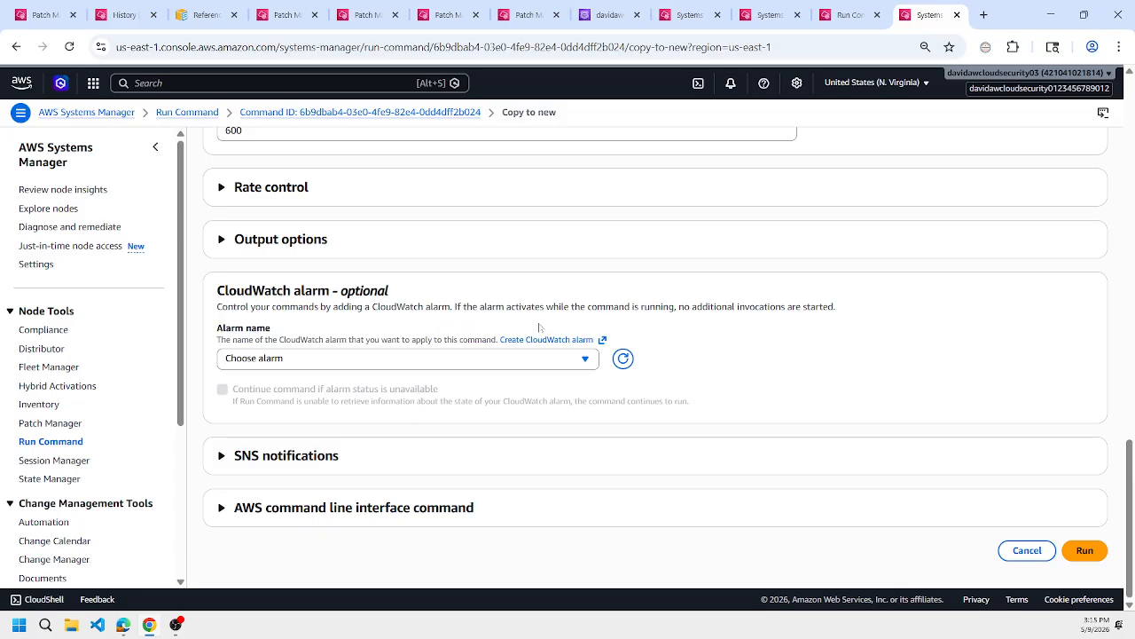
Place the copied command's page beside the maintenance window's page and check the window's schedule, tasks and execution history.
left_click_drag(927, 14, 188, 12)
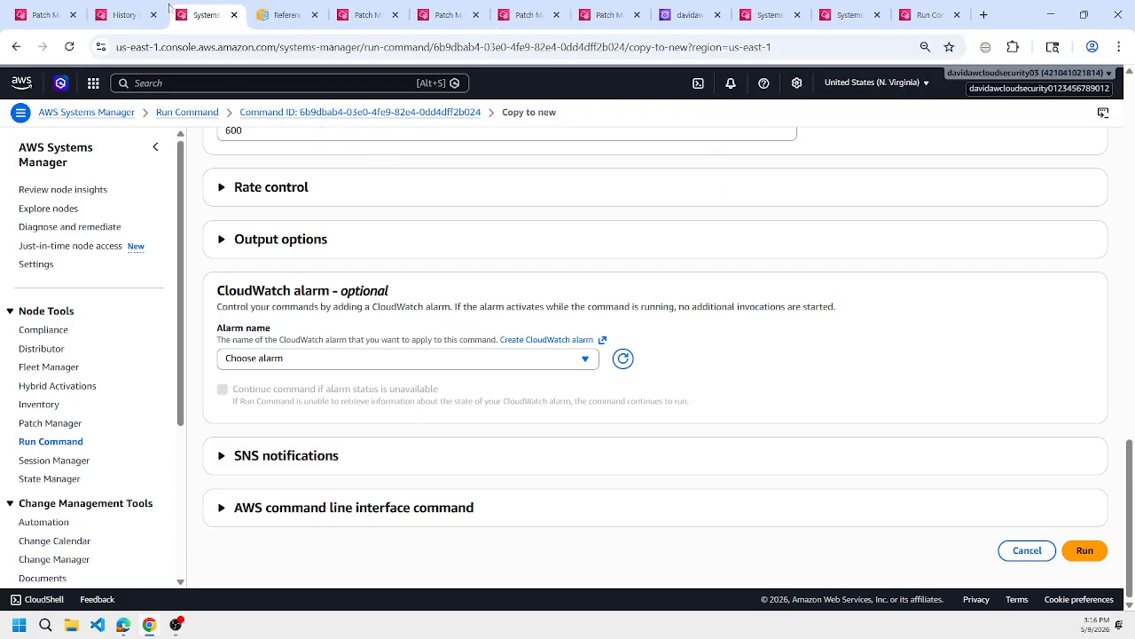
left_click(121, 14)
left_click(435, 180)
left_click(375, 180)
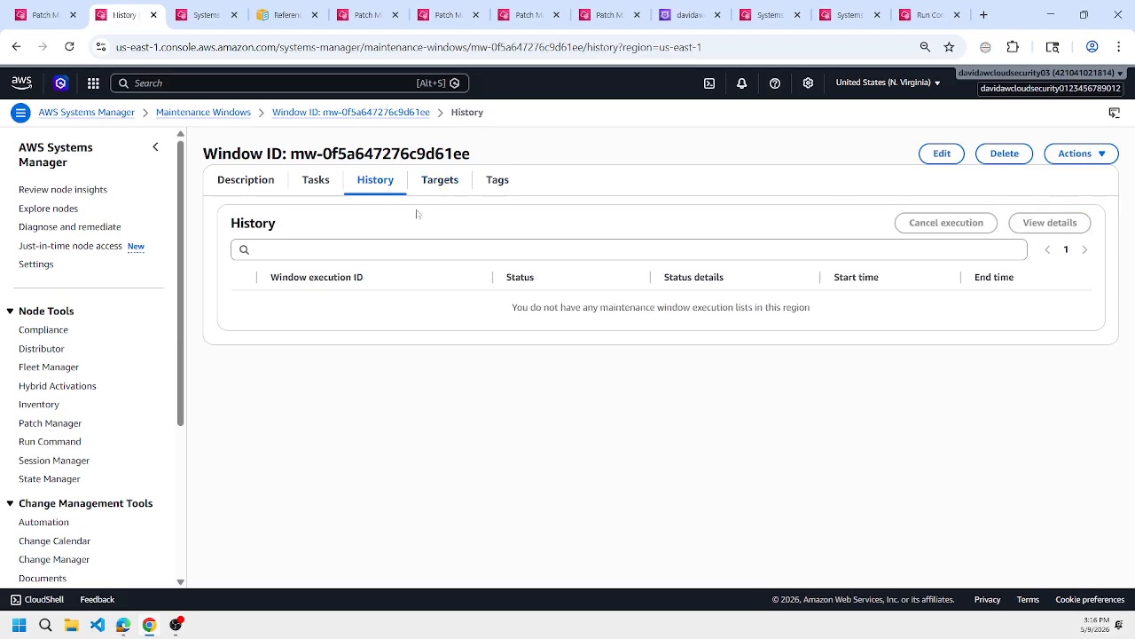
left_click(248, 180)
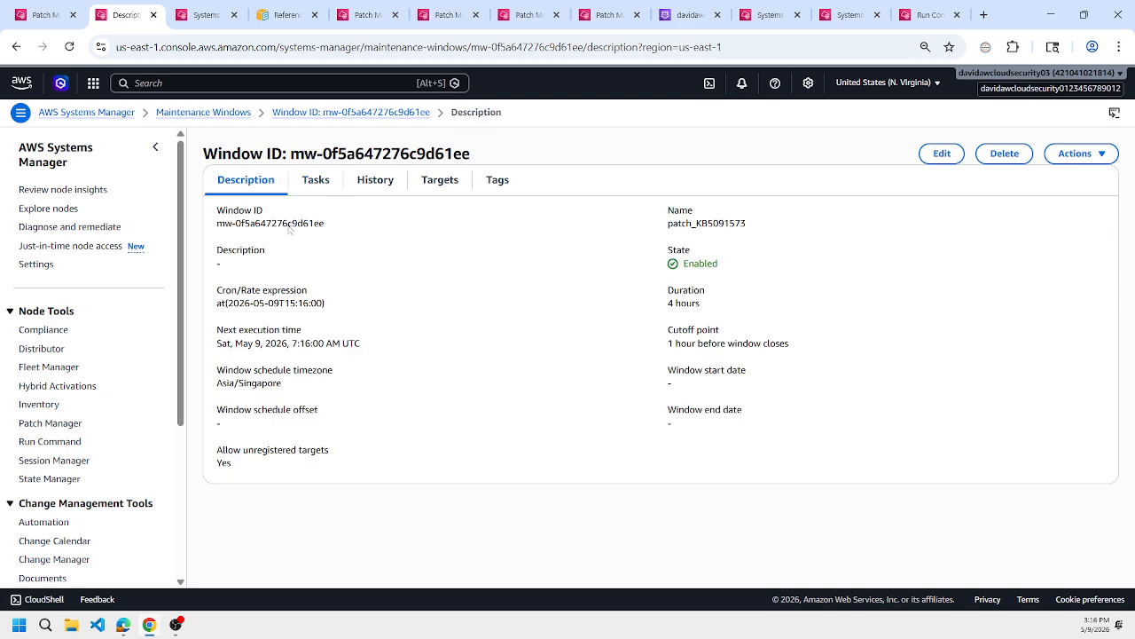
left_click(360, 180)
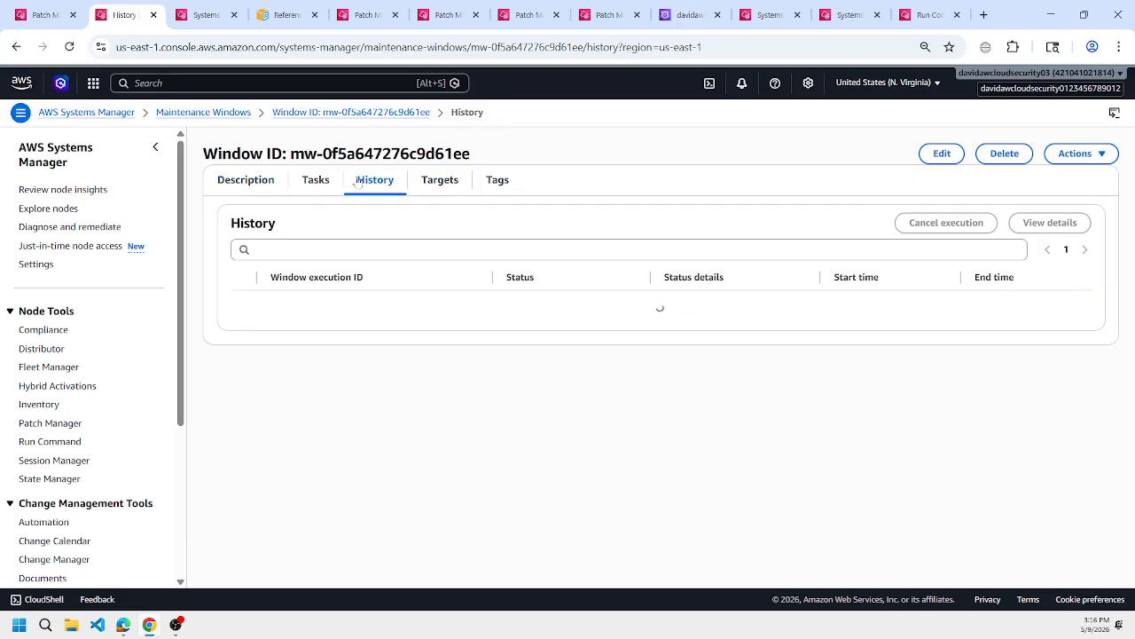
left_click(264, 187)
left_click(321, 184)
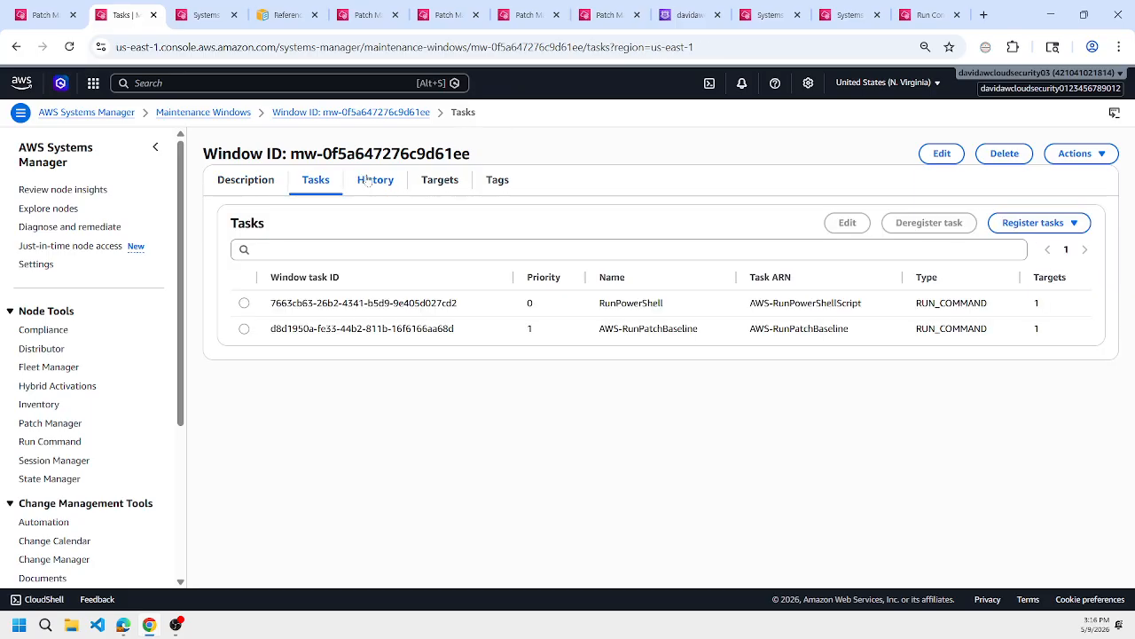
left_click(367, 181)
left_click(259, 180)
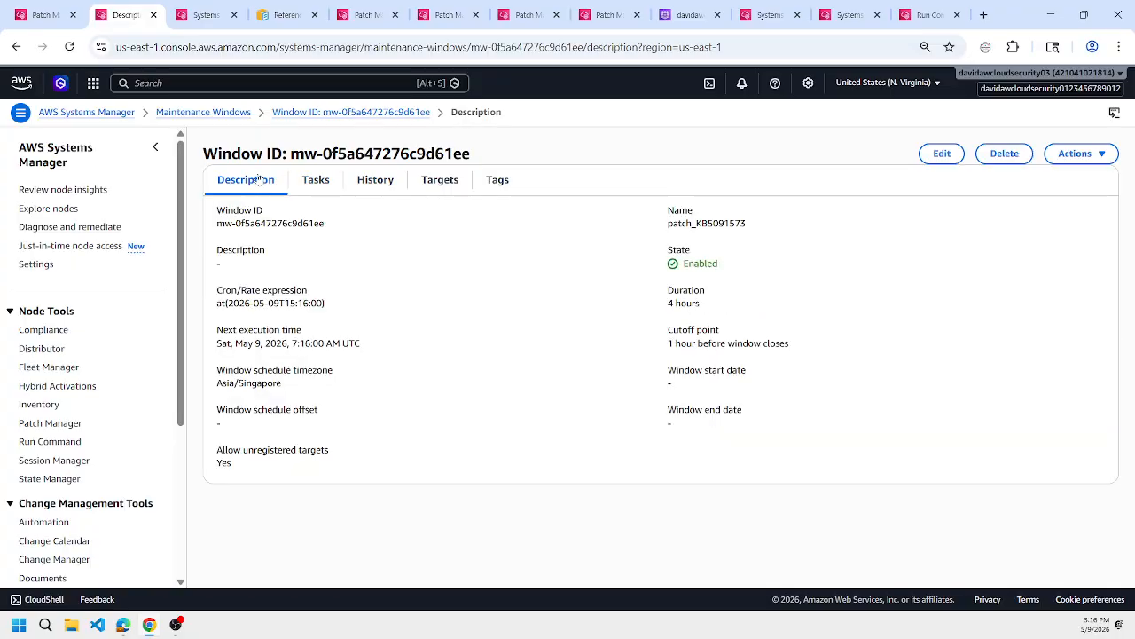
left_click(321, 182)
left_click(373, 183)
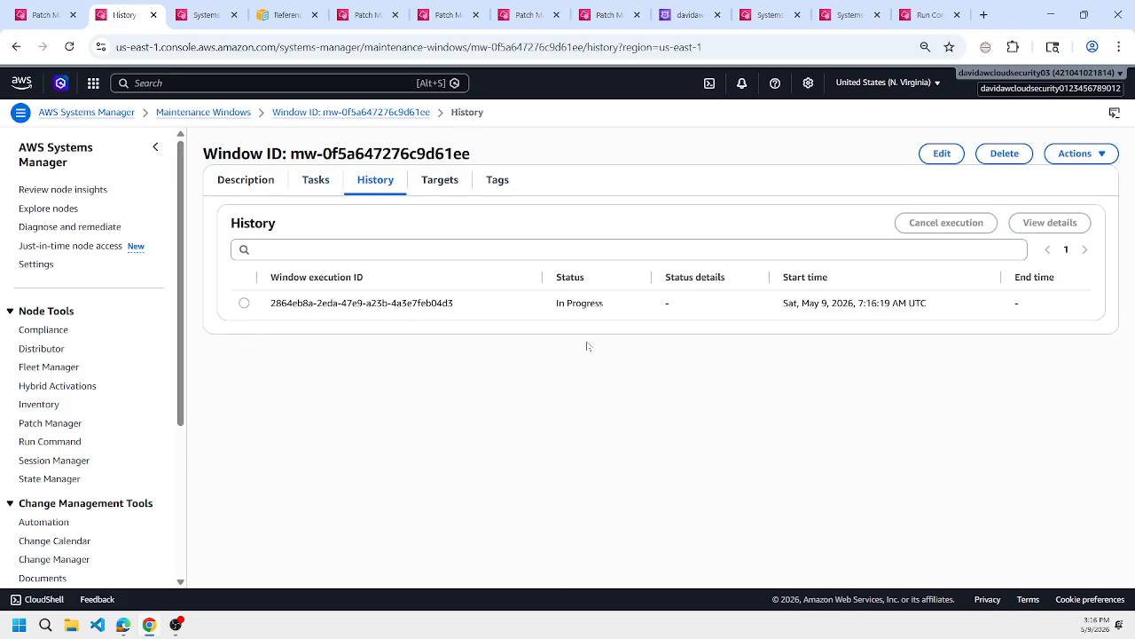
Examine the maintenance window execution's details, comparing the invocations of its AWS-RunPatchBaseline and AWS-RunPowerShellScript tasks.
left_click(242, 303)
left_click(1033, 223)
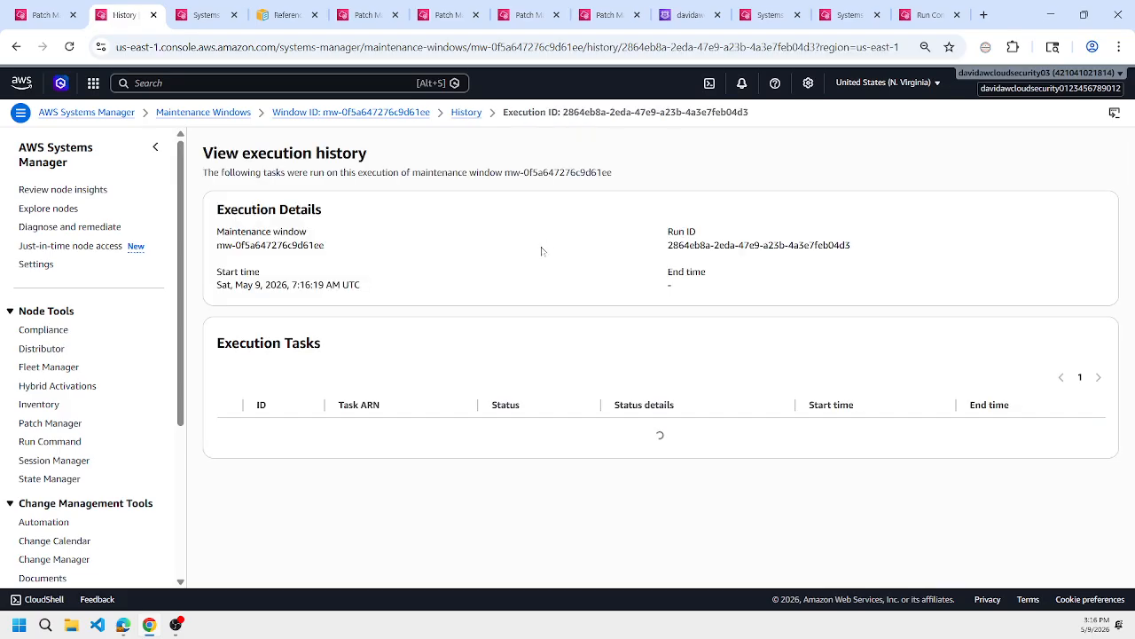
scroll(544, 267, "down", 1)
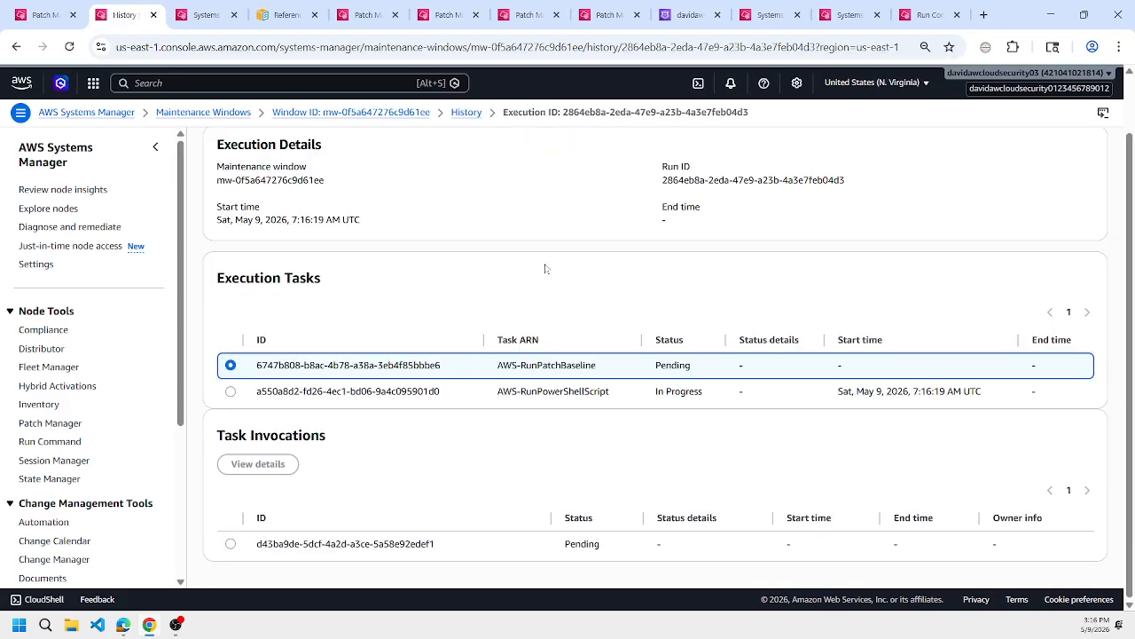
left_click(231, 392)
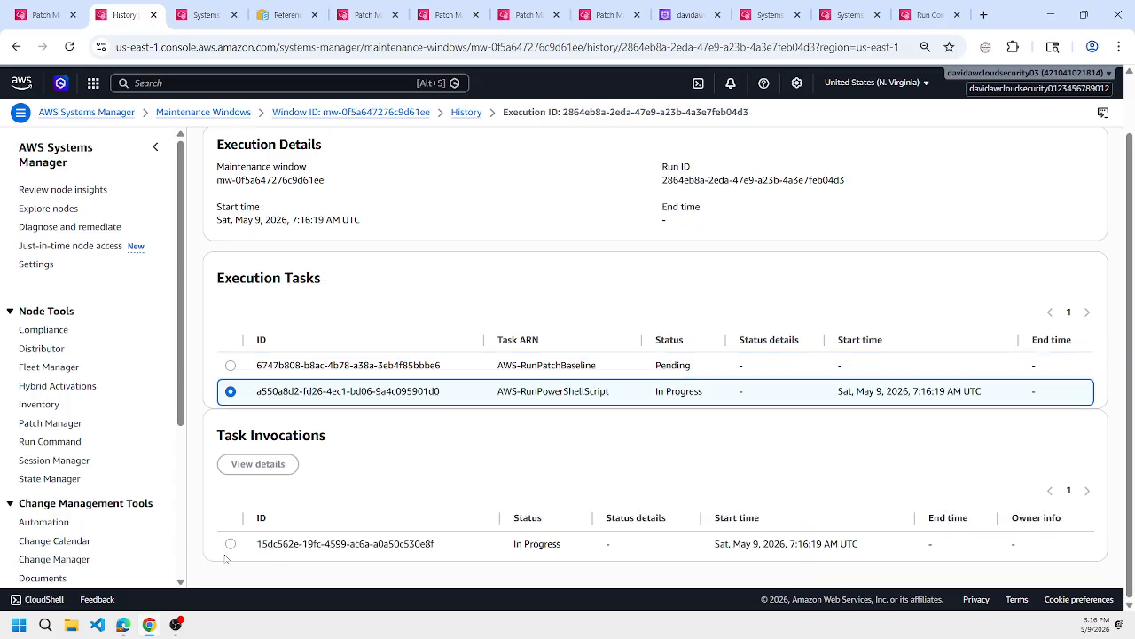
left_click(229, 372)
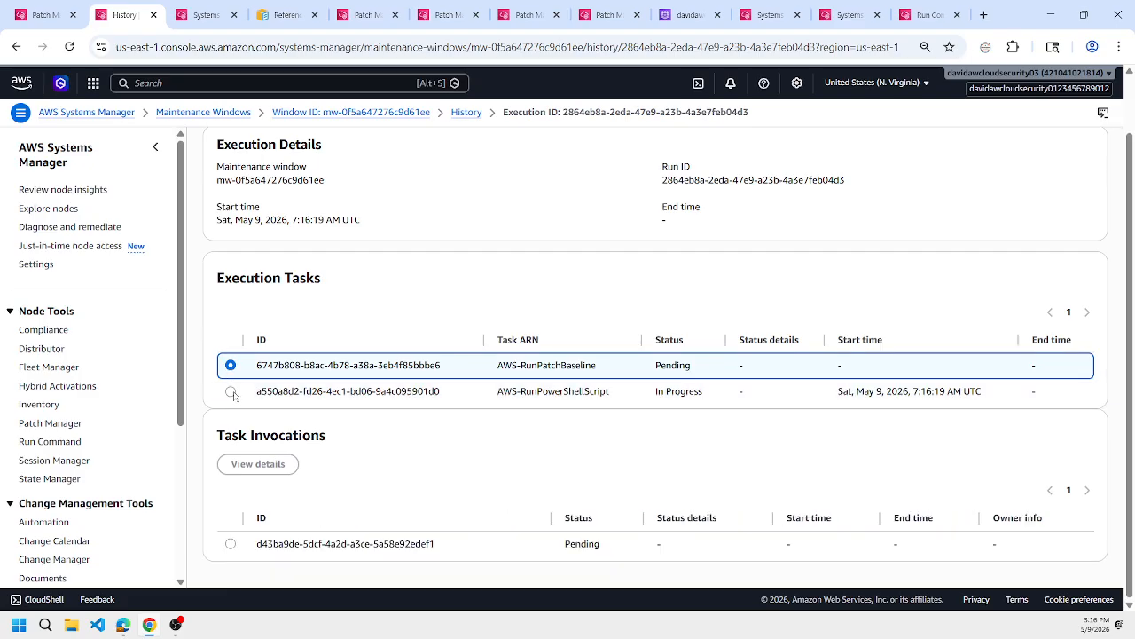
left_click(235, 391)
Review and run the copied AWS-RunPatchBaseline install command, and expand its command parameters.
left_click(221, 7)
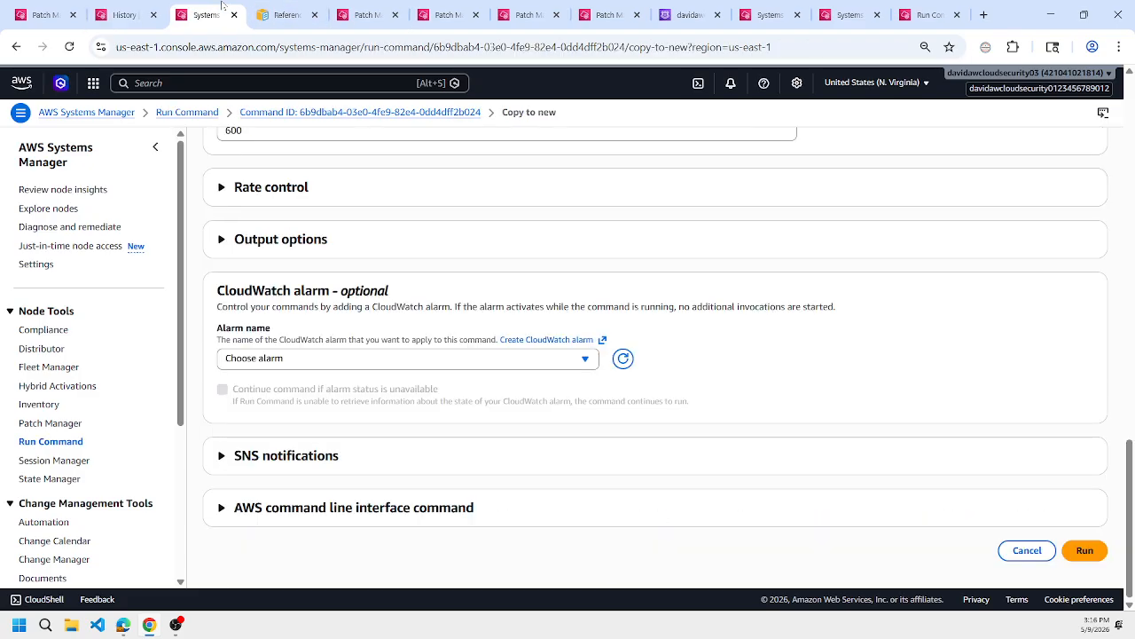
scroll(480, 369, "up", 10)
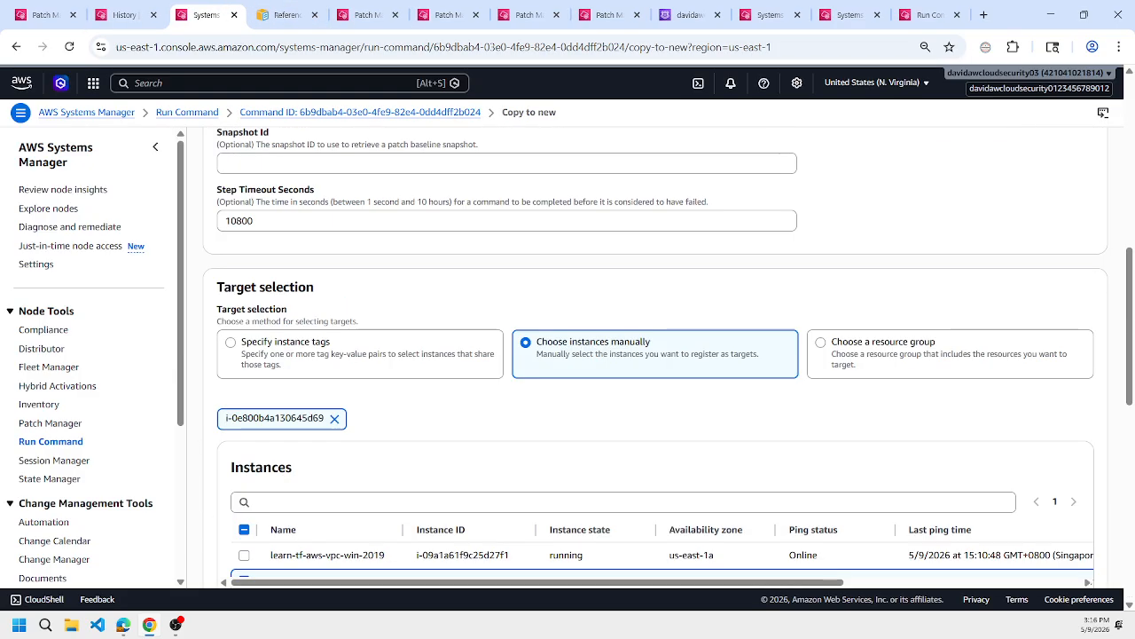
scroll(567, 355, "up", 6)
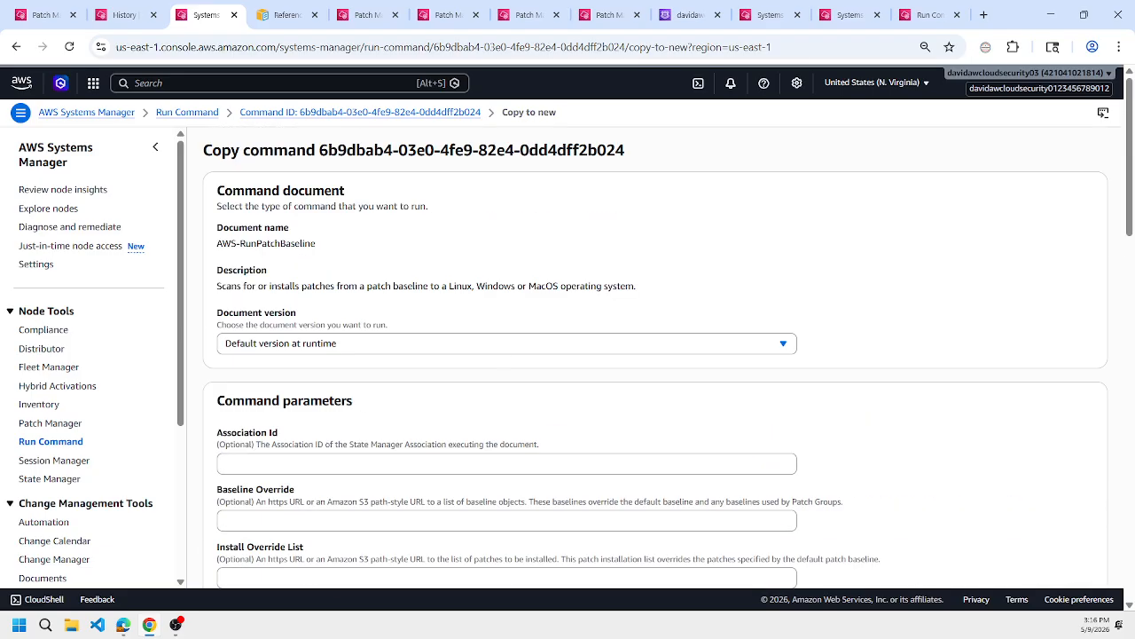
scroll(506, 352, "down", 15)
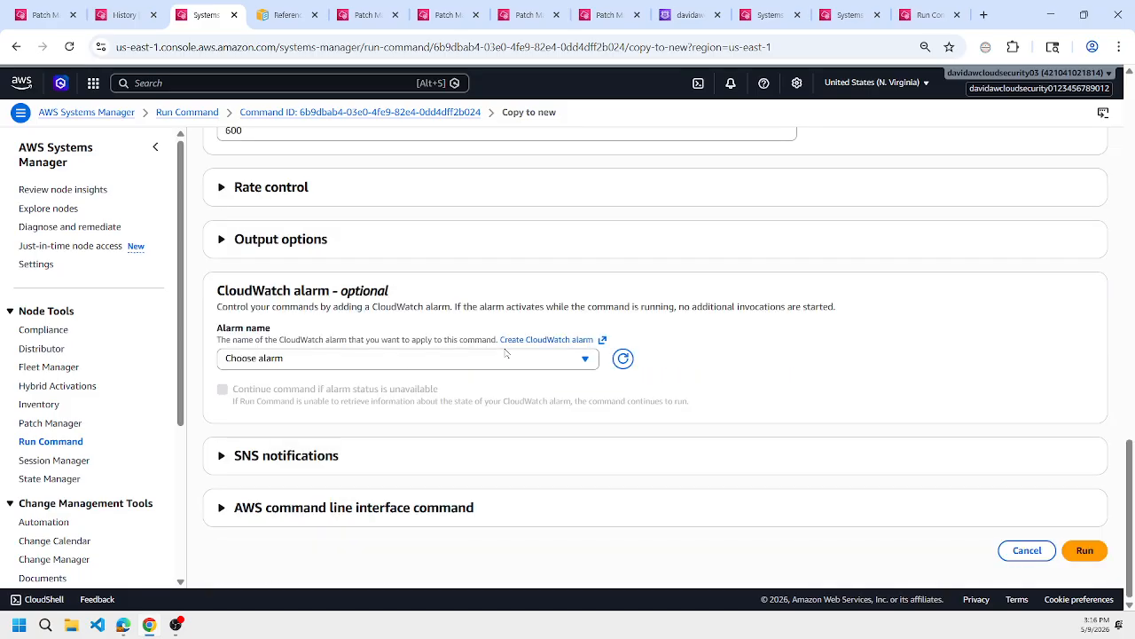
left_click(1073, 559)
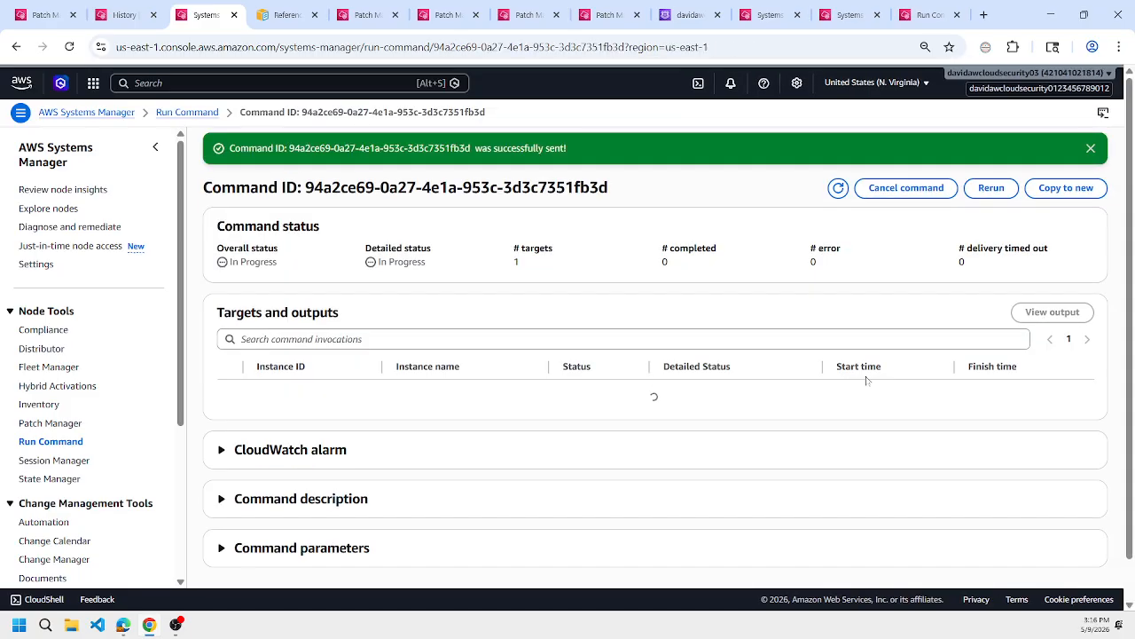
left_click(456, 541)
scroll(628, 450, "down", 2)
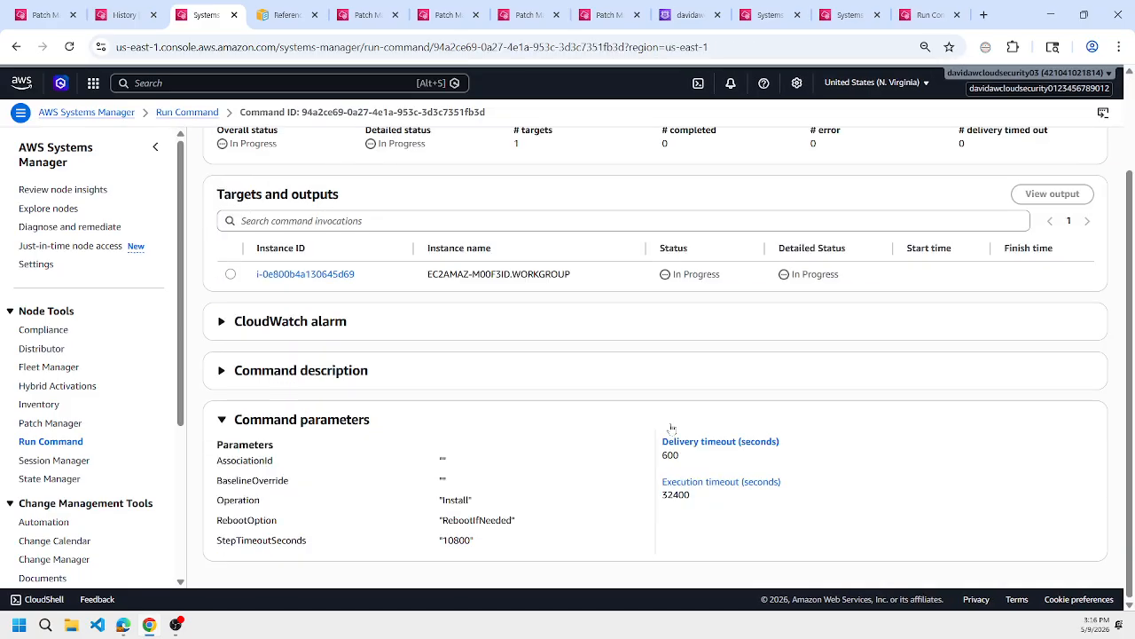
Reopen the maintenance window execution from its history and recheck the status of the AWS-RunPowerShellScript task.
left_click(137, 5)
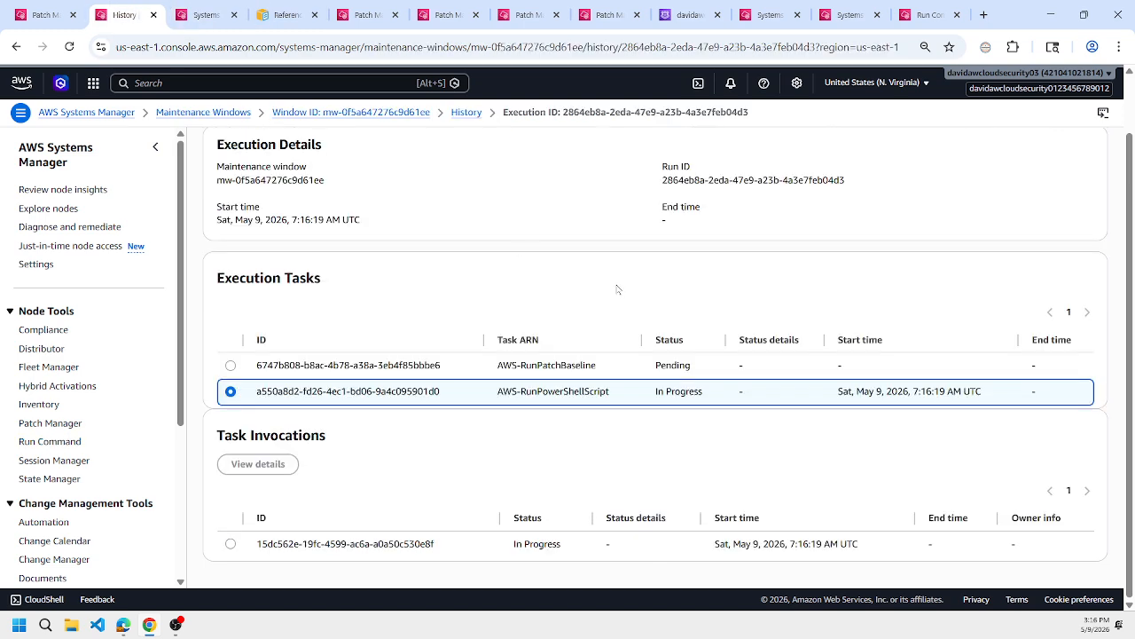
scroll(619, 289, "up", 1)
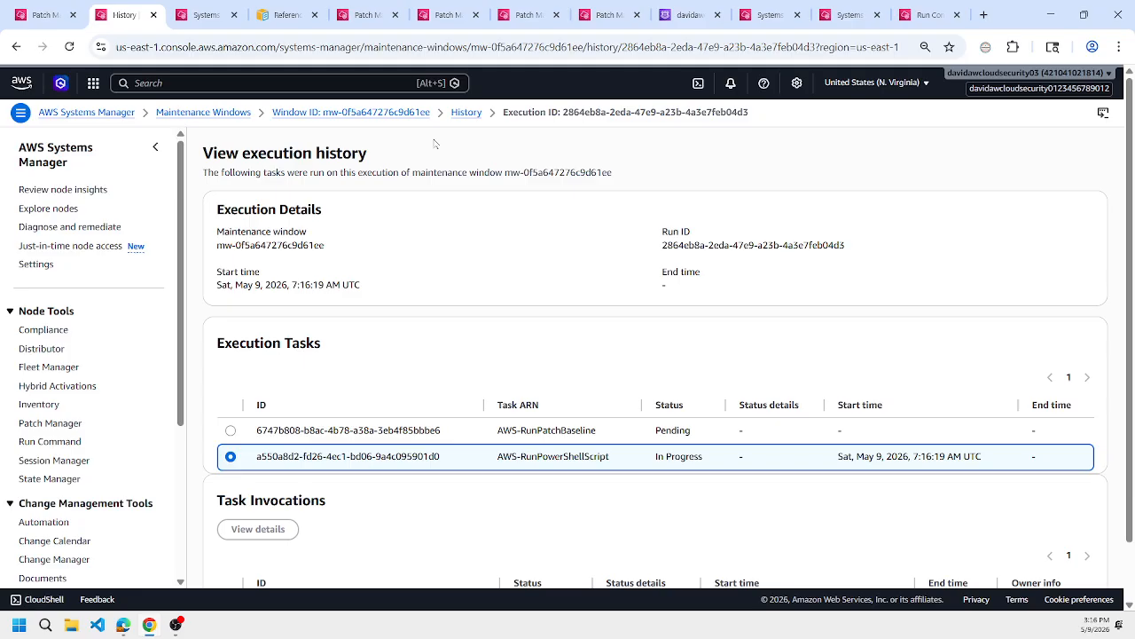
left_click(466, 113)
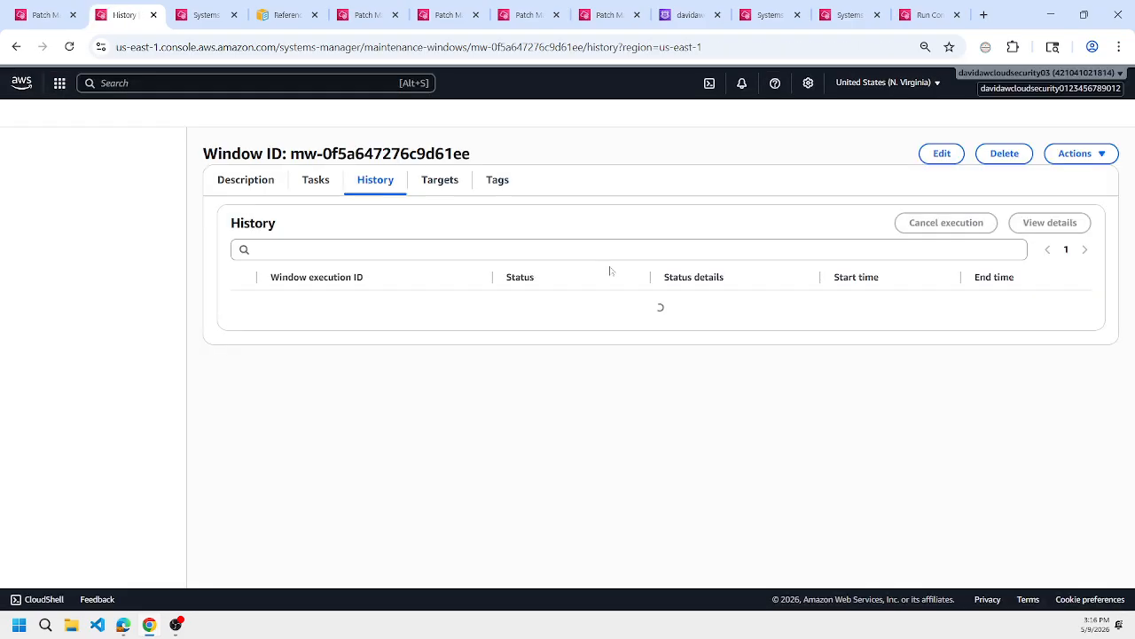
left_click(438, 182)
left_click(382, 183)
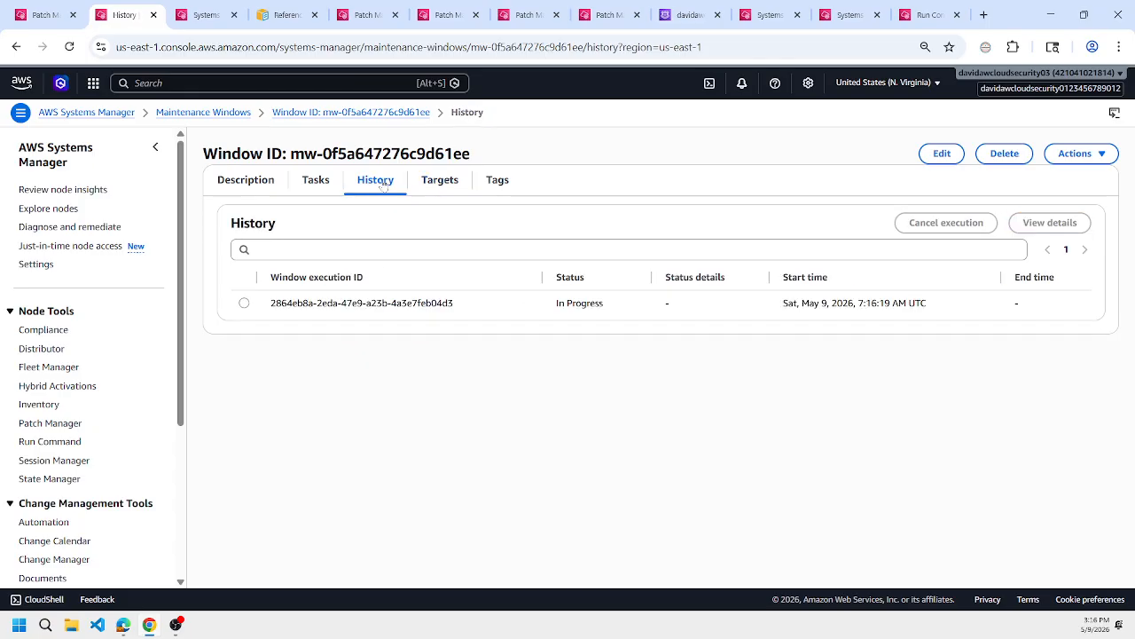
left_click(244, 302)
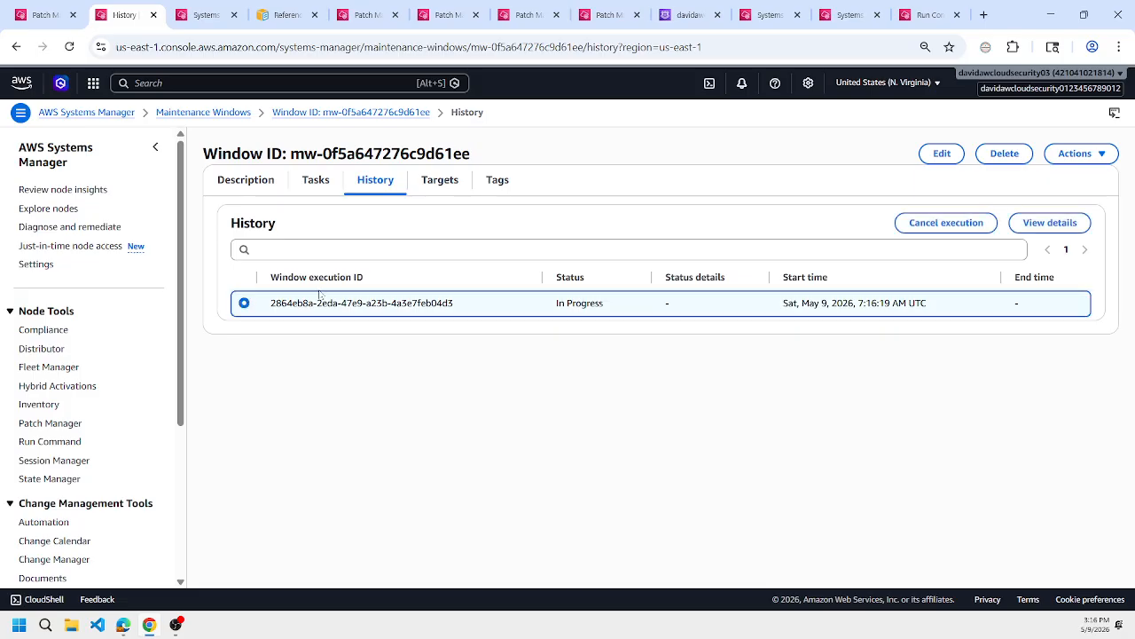
left_click(1049, 223)
scroll(341, 305, "down", 1)
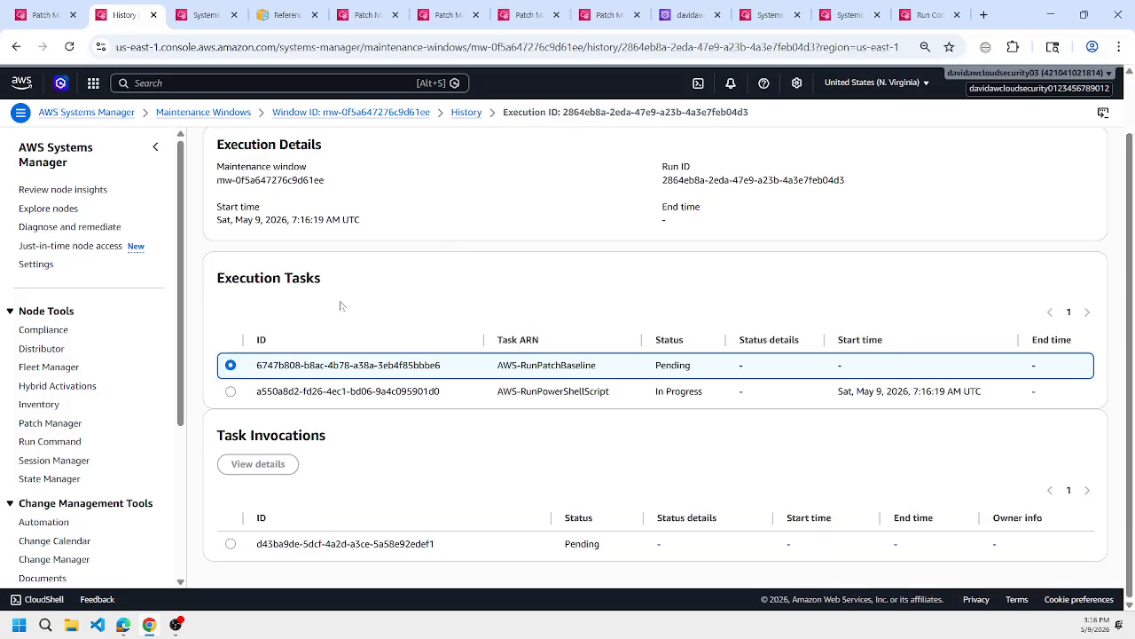
left_click(232, 392)
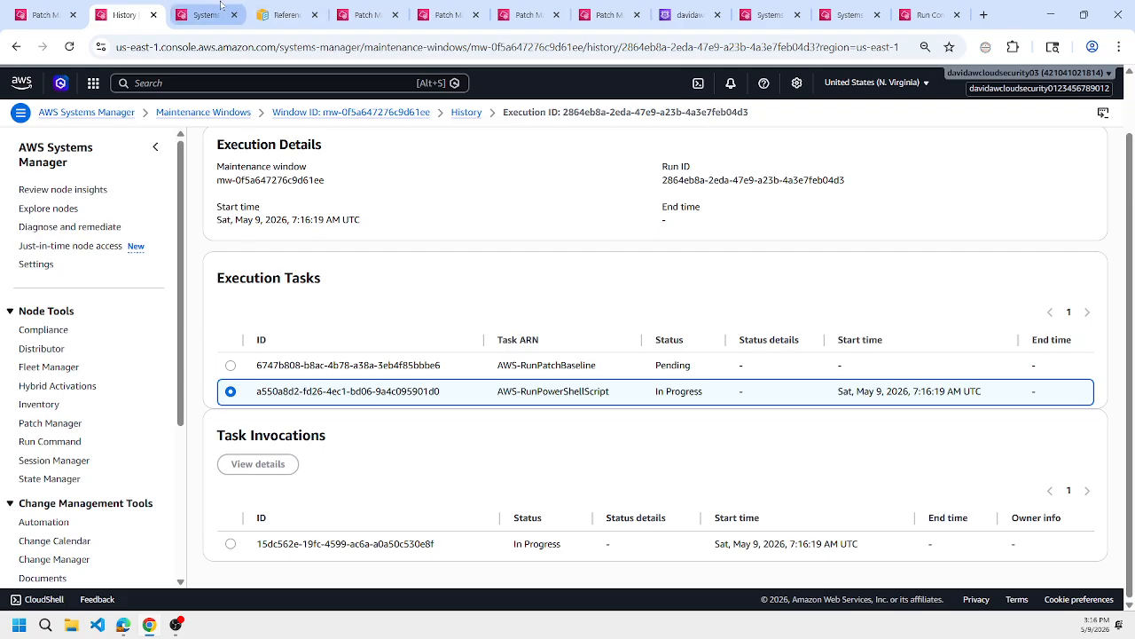
Refresh the install command's status, and close the Route 53 hosted zone page to reach the learn-tf-aws-vpc-win-2019 session.
left_click(221, 8)
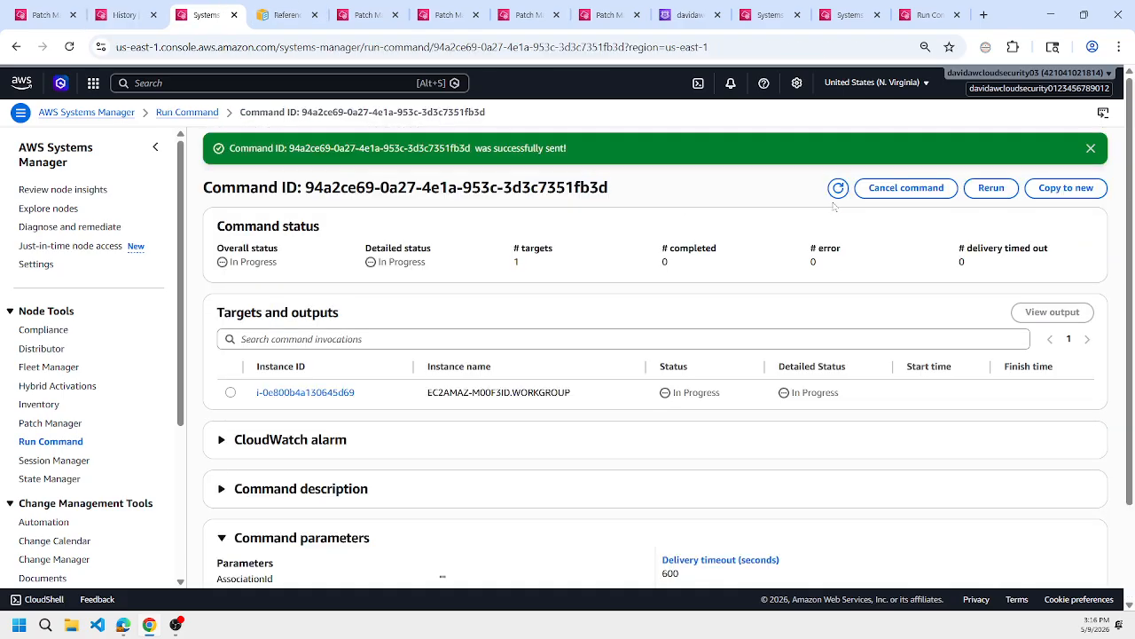
left_click(838, 187)
left_click(691, 10)
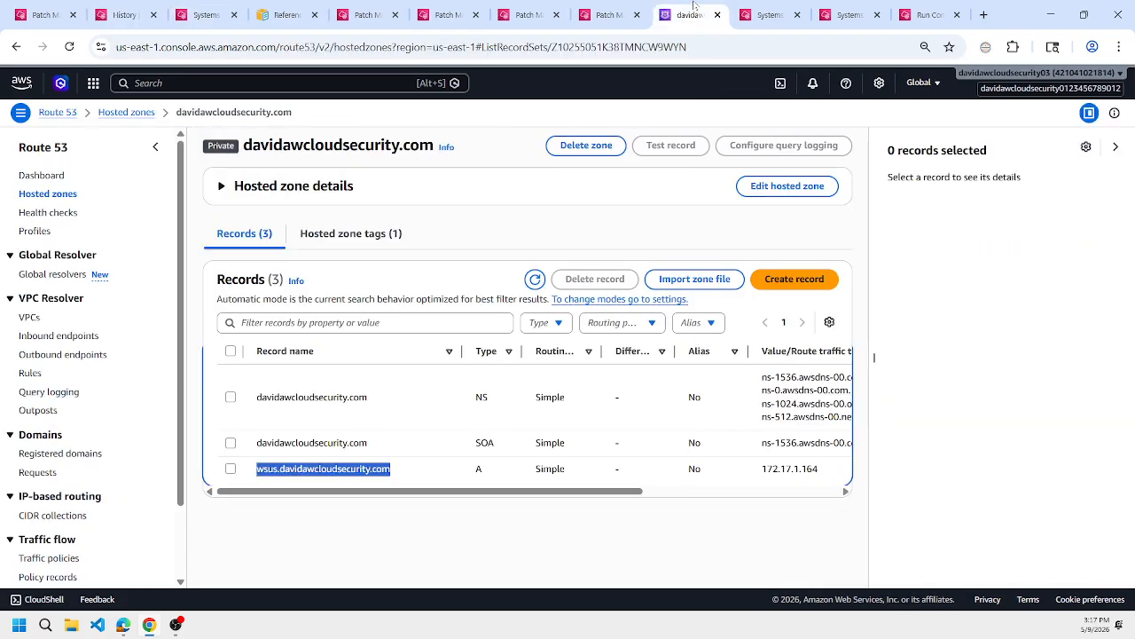
left_click(718, 15)
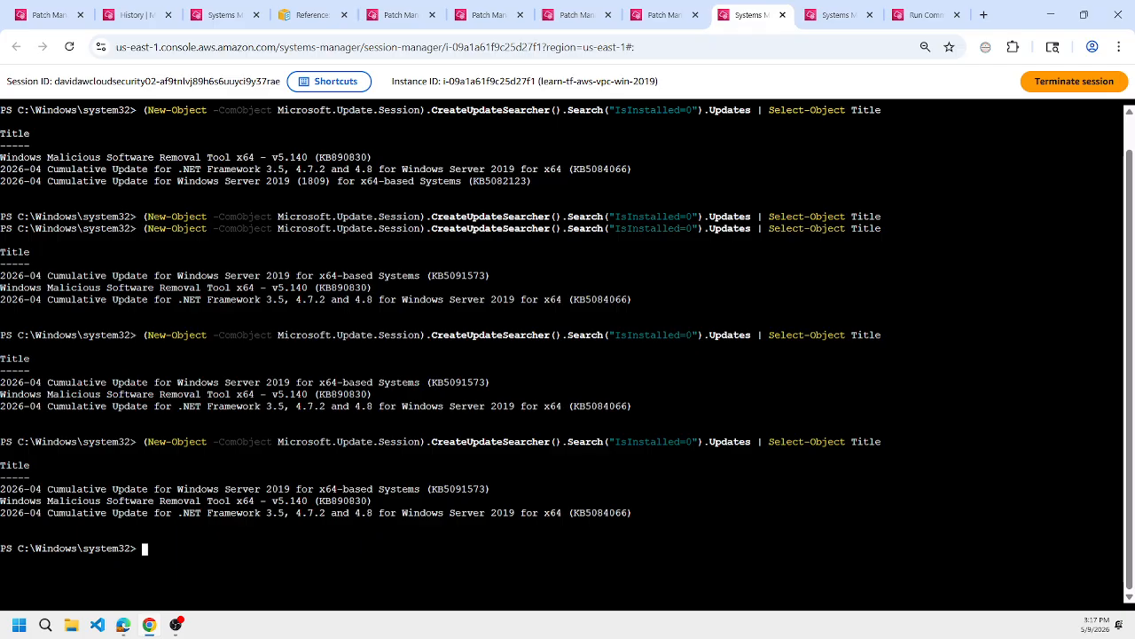
key("ctrl+r")
type("cbs")
key("ctrl+c")
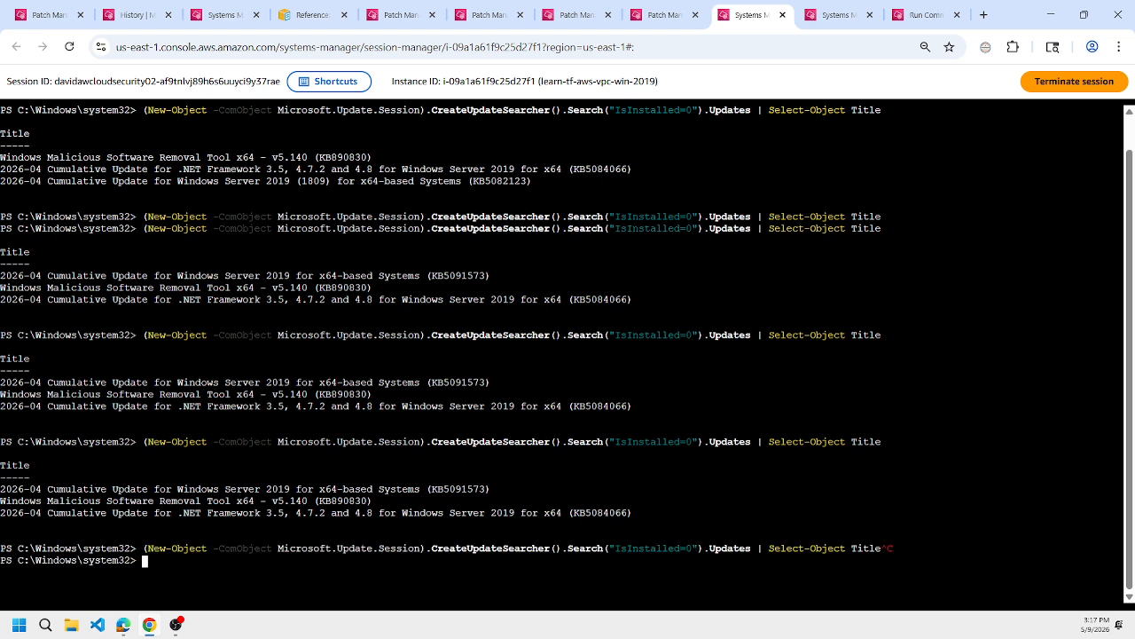
Try to list the Windows 2019 client's update events with get-winevent system -maxevent 100 | find /i client.
type("get-winevent ")
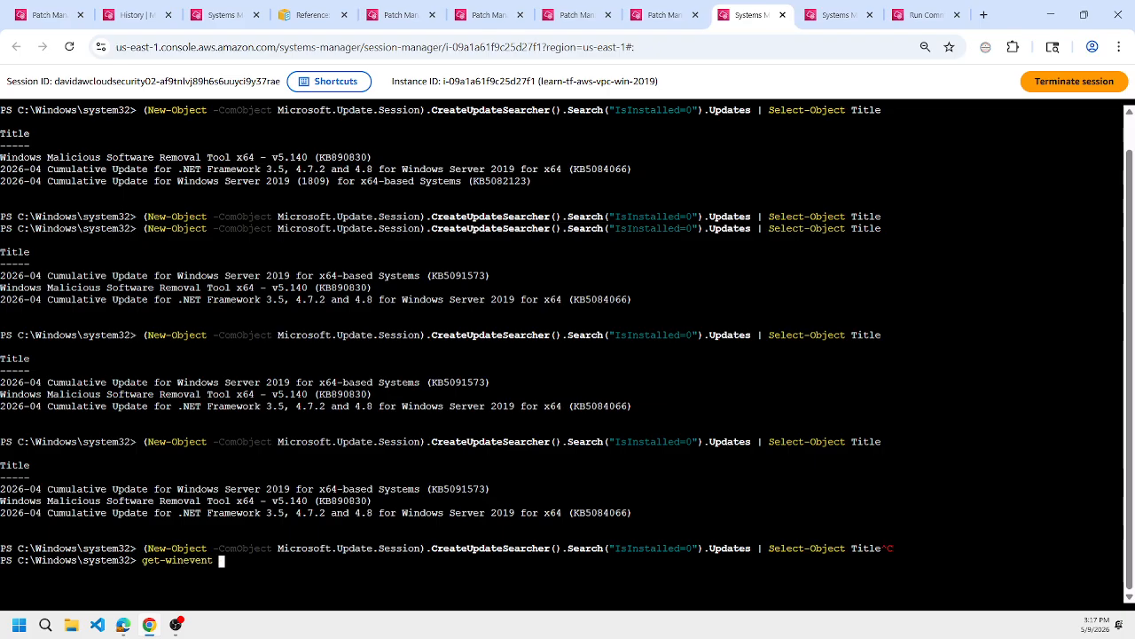
type("system -")
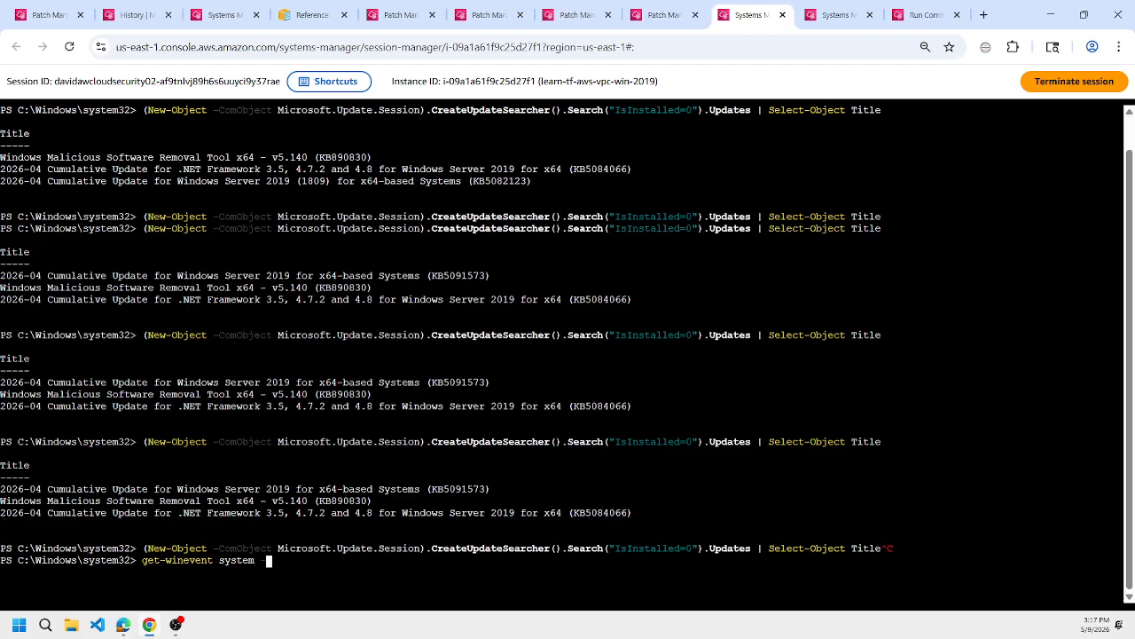
type("maxevent 100 | find /i client")
key("Return")
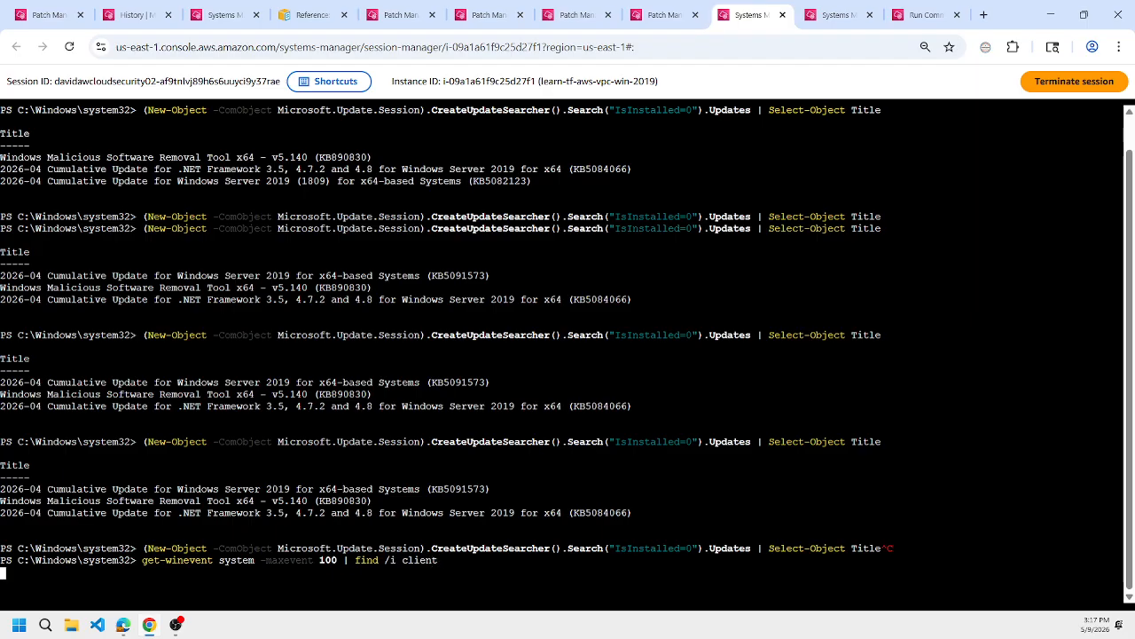
Change find to findstr in the previous event query and rerun it.
key("Up")
key("Home")
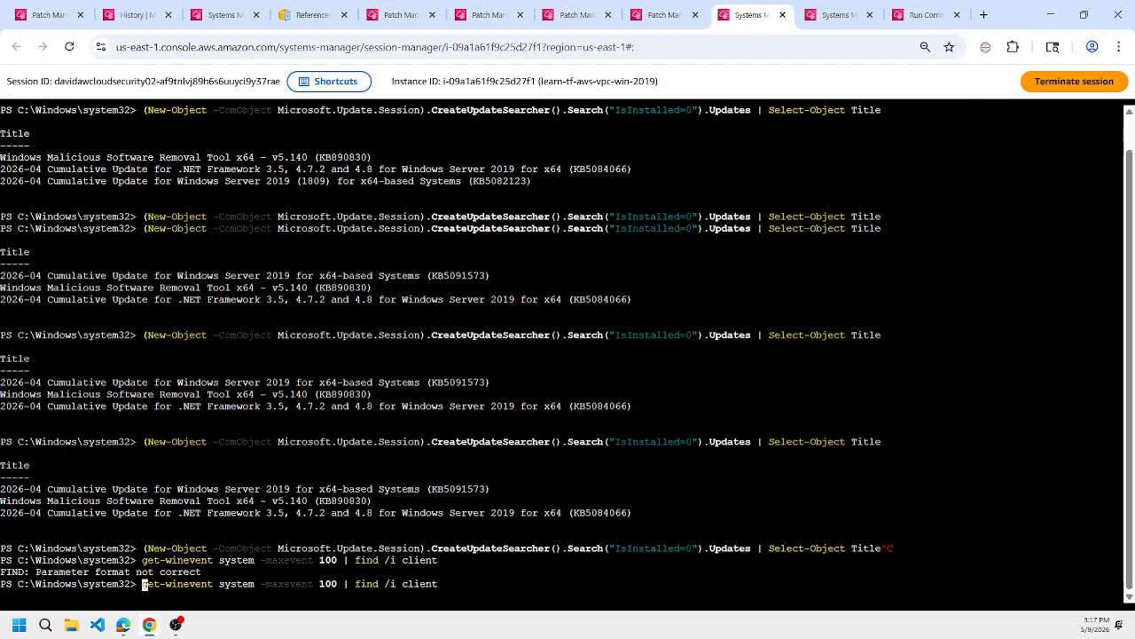
key("Right")
key("Right")
key("Right")
key("Right")
key("Right")
key("Right")
key("Right")
key("Right")
key("Right")
key("Right")
key("Right")
key("Right")
key("Right")
key("Right")
key("Right")
key("Right")
key("Right")
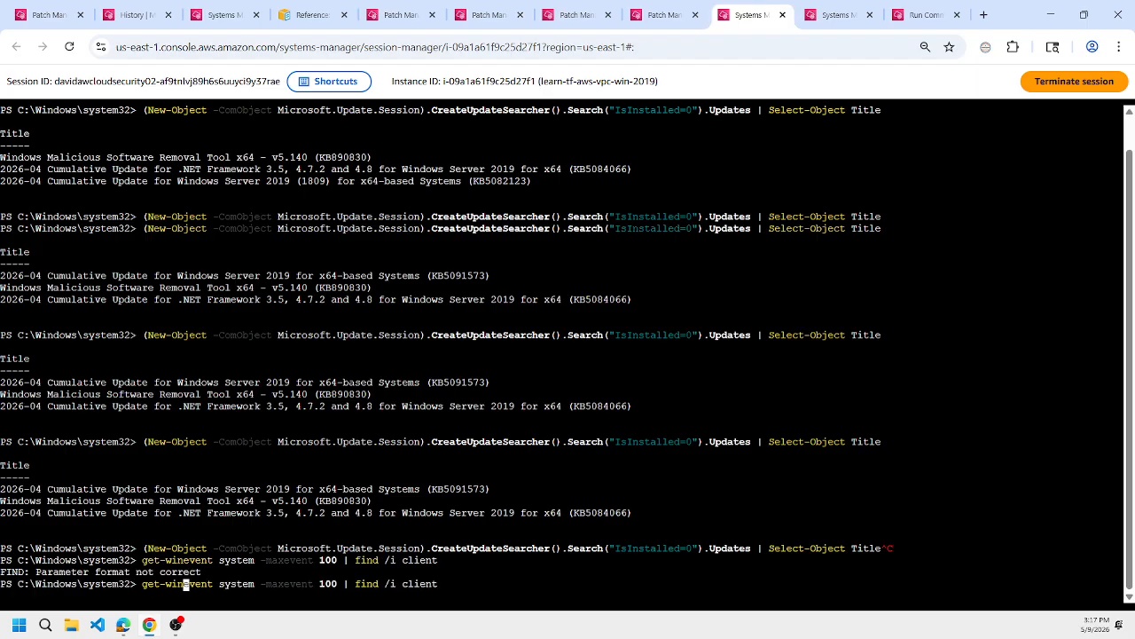
key("Right")
key("Right")
key("Right")
key("Right")
key("Right")
key("Right")
key("Right")
key("Right")
key("Right")
key("Right")
key("Right")
key("Right")
key("Right")
key("Right")
key("Right")
key("Right")
key("Right")
key("Right")
key("Right")
key("Right")
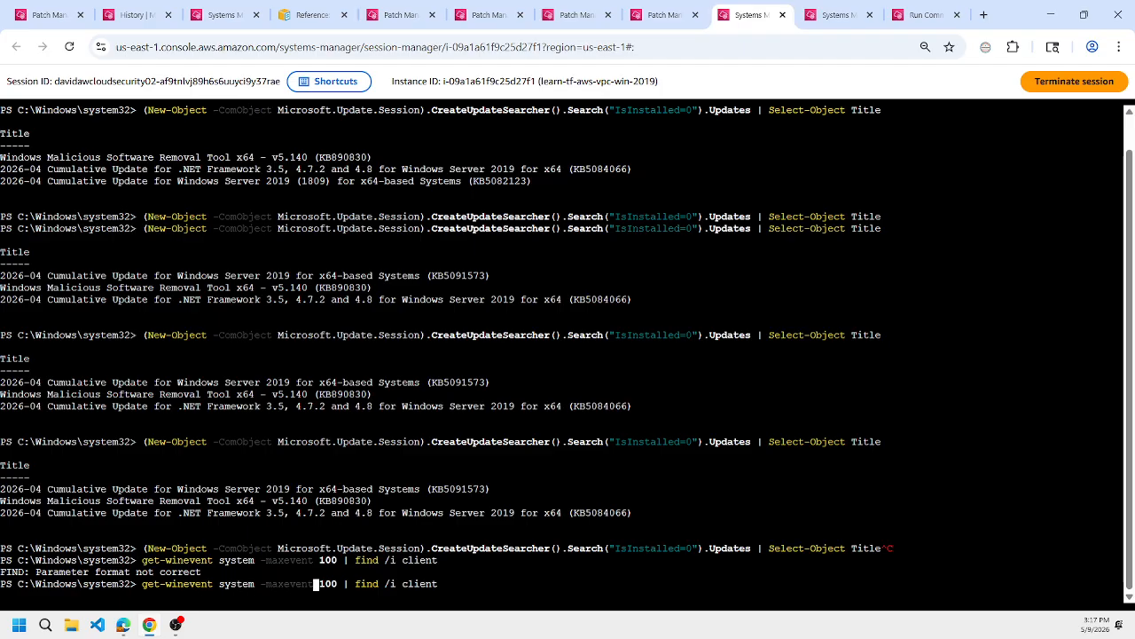
key("Right")
type("str")
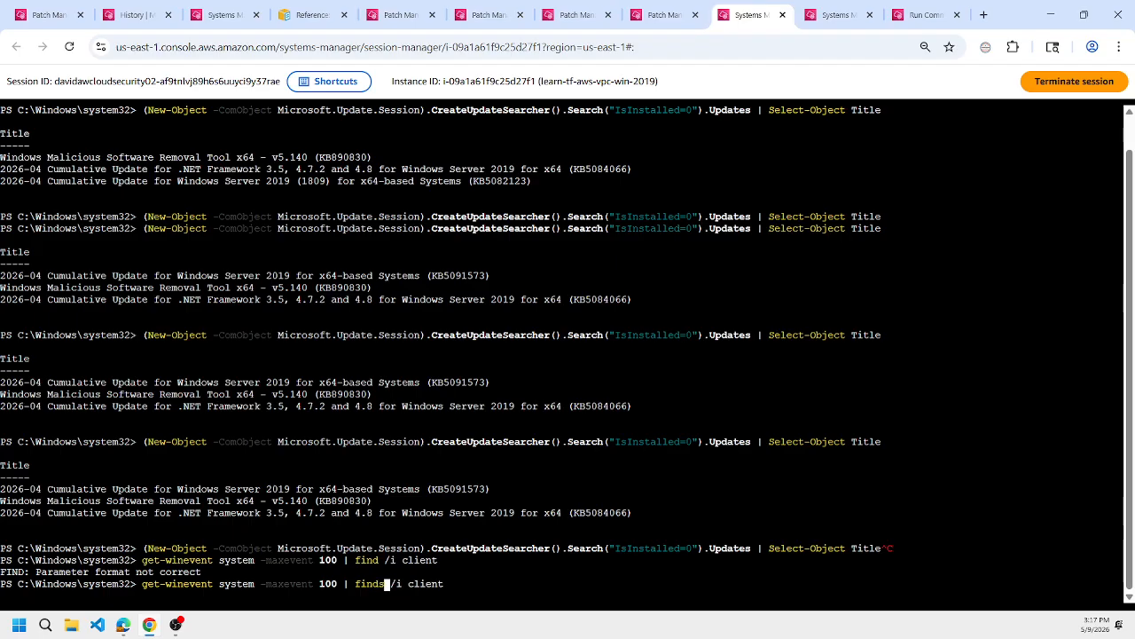
key("Return")
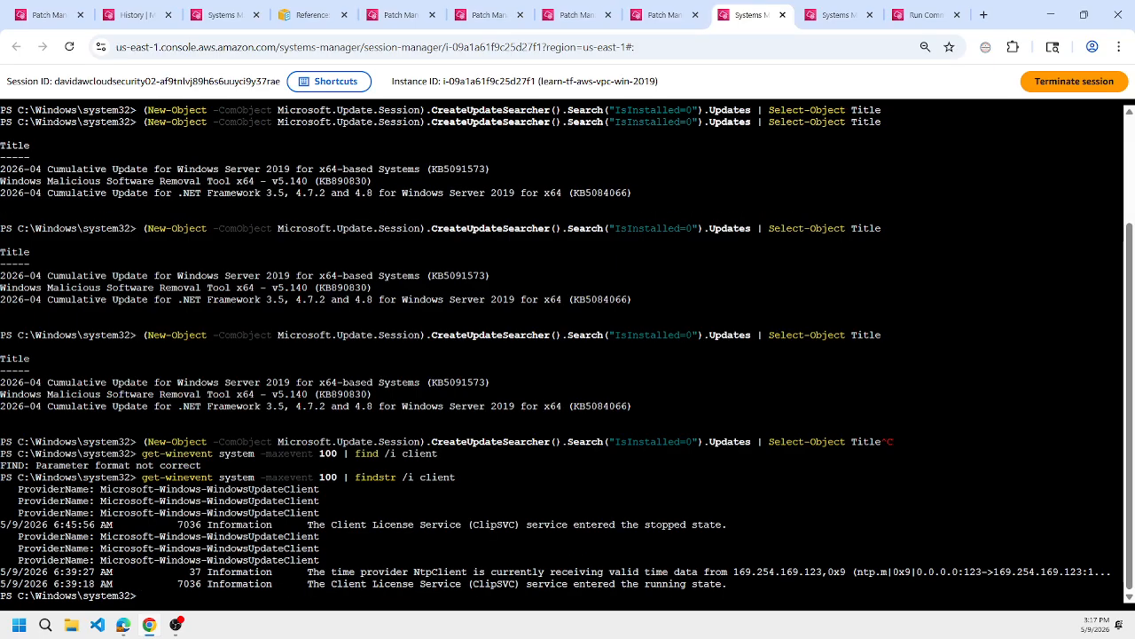
Copy a ProviderName: Microsoft-Windows-WindowsUpdateClient line from the output and use it as the parameter of a new get-winevent command.
left_click_drag(18, 513, 321, 514)
right_click(321, 514)
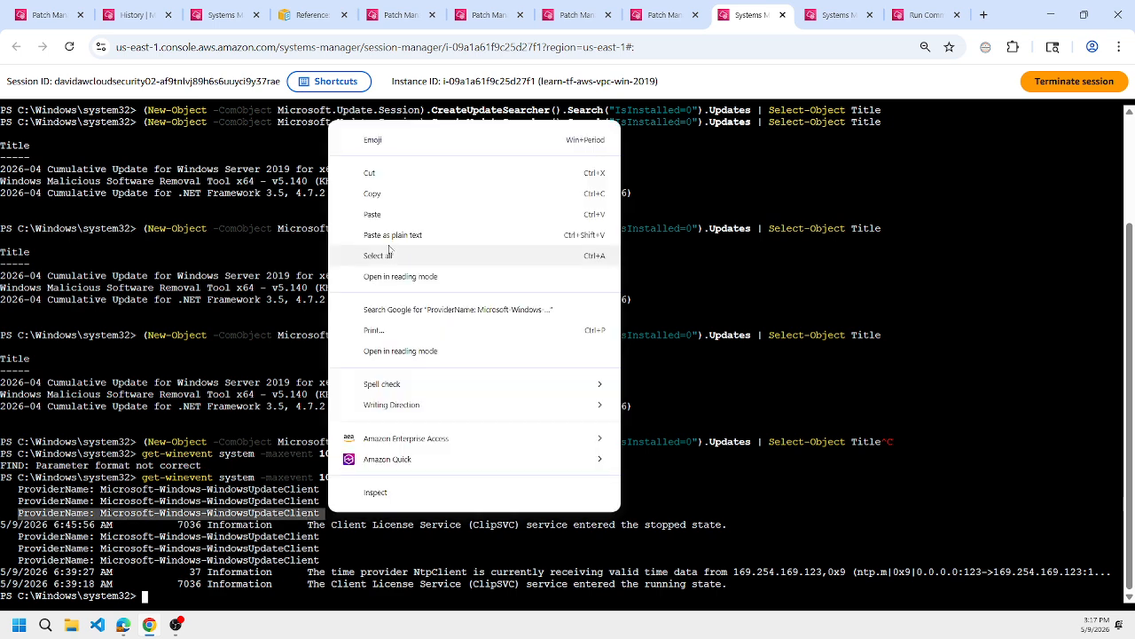
left_click(371, 193)
type("get-")
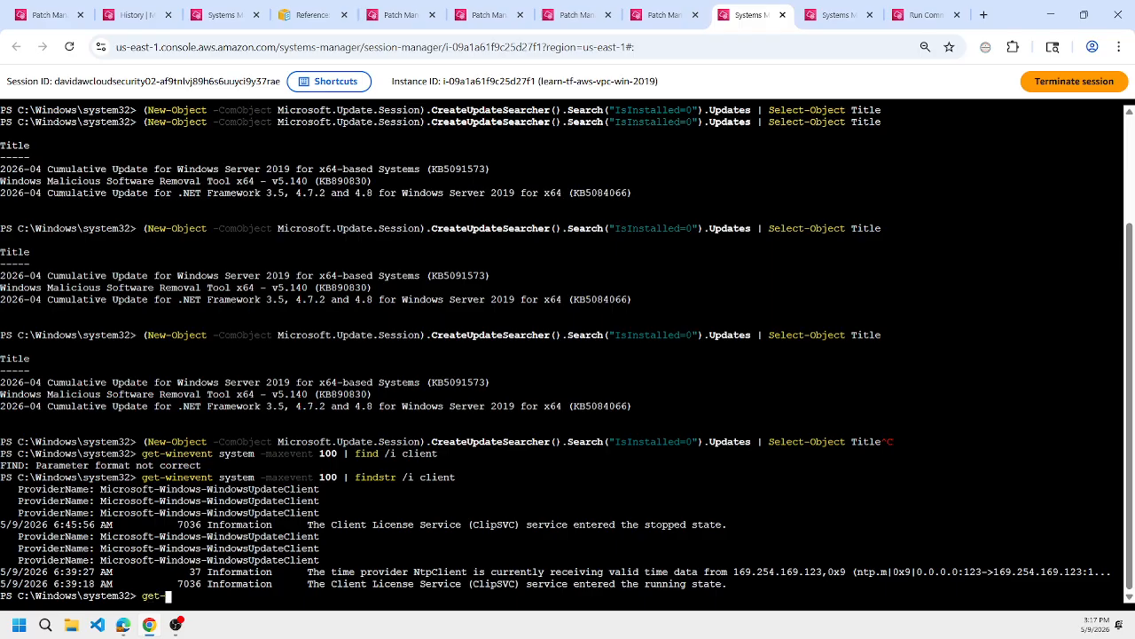
type("winevent -")
key("ctrl+v")
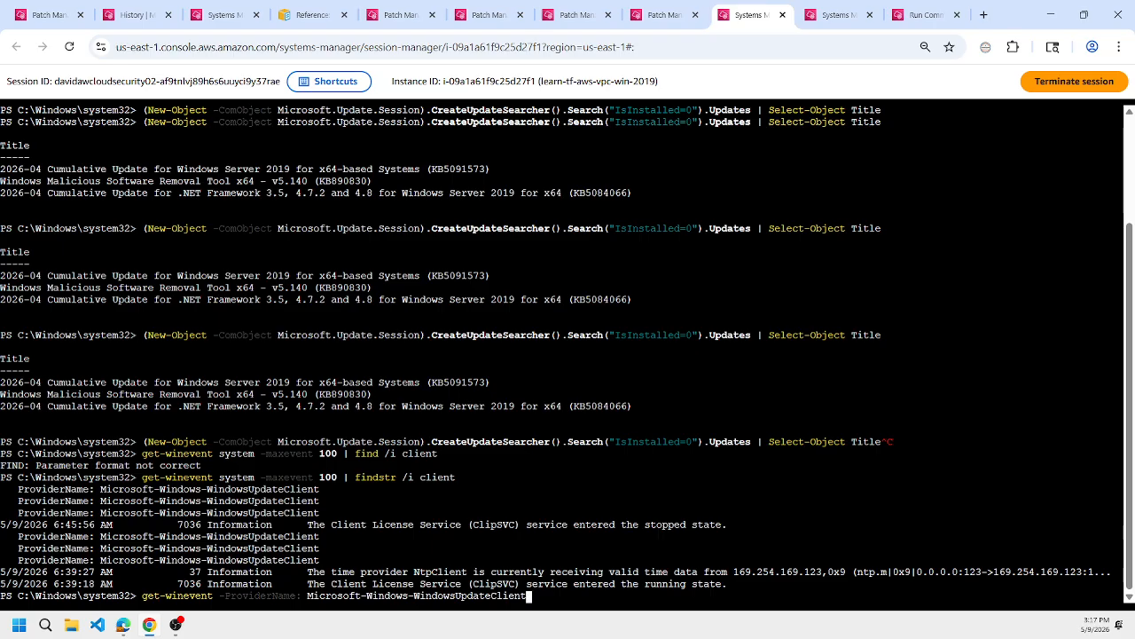
Remove the colon after -ProviderName and run the Windows Update client event query with -maxevent 5.
key("ctrl+Left")
key("ctrl+Left")
key("ctrl+Left")
key("ctrl+Left")
key("ctrl+Right")
key("BackSpace")
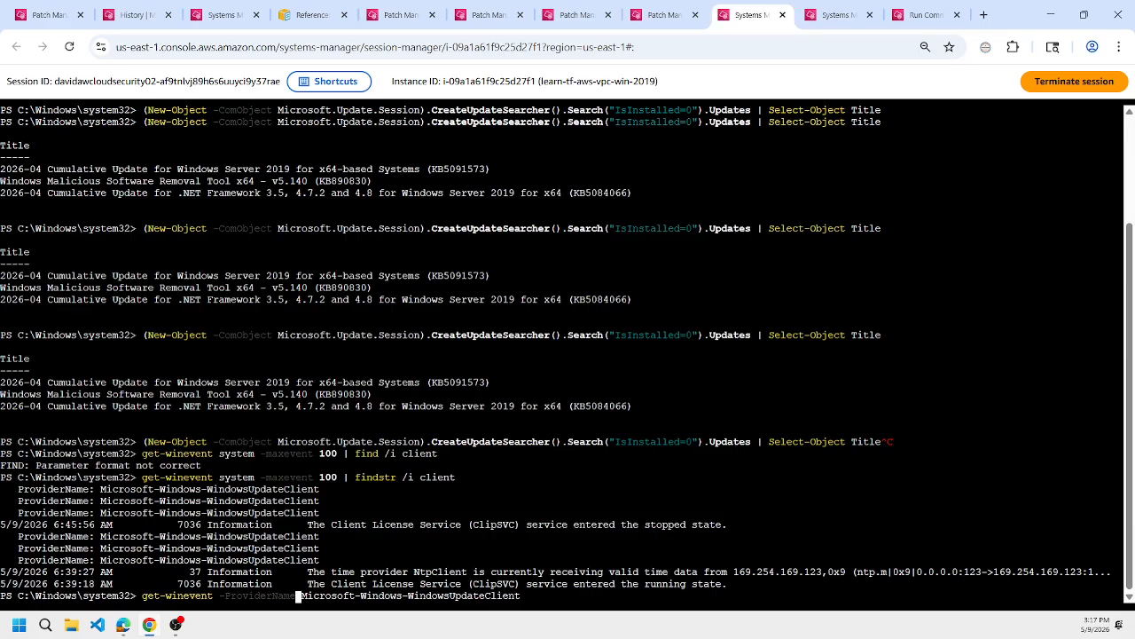
key("End")
type("-maxevent 5")
key("Return")
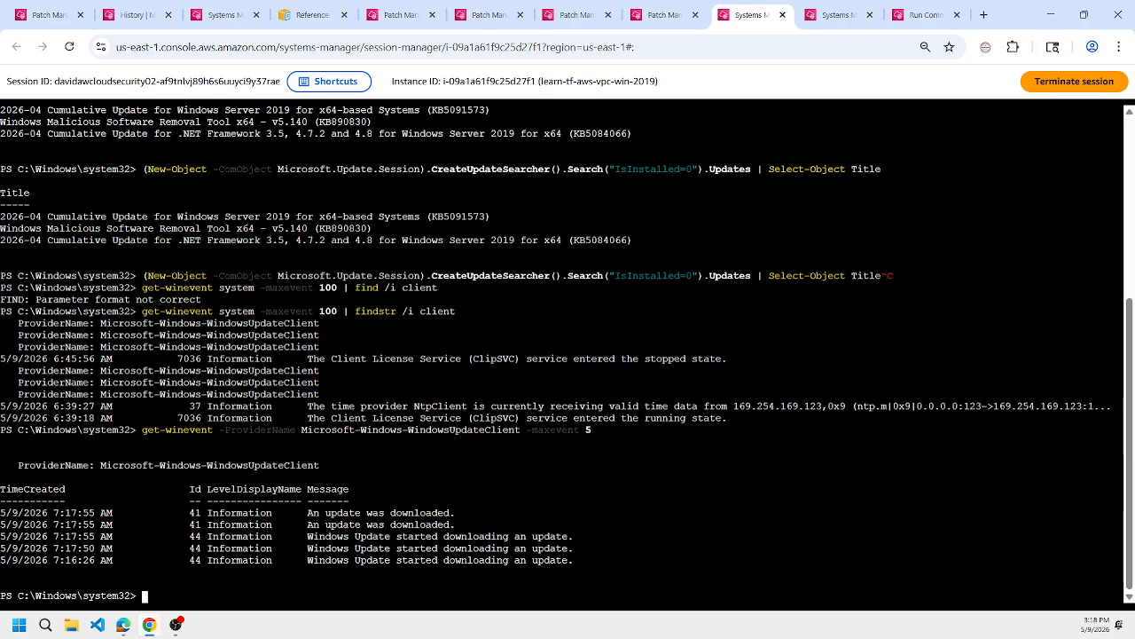
Copy the WindowsUpdateClient event query and run it in the learn-tf-aws-vpc-wsus-2019 session.
double_click(375, 512)
double_click(373, 536)
left_click_drag(141, 430, 615, 432)
right_click(618, 433)
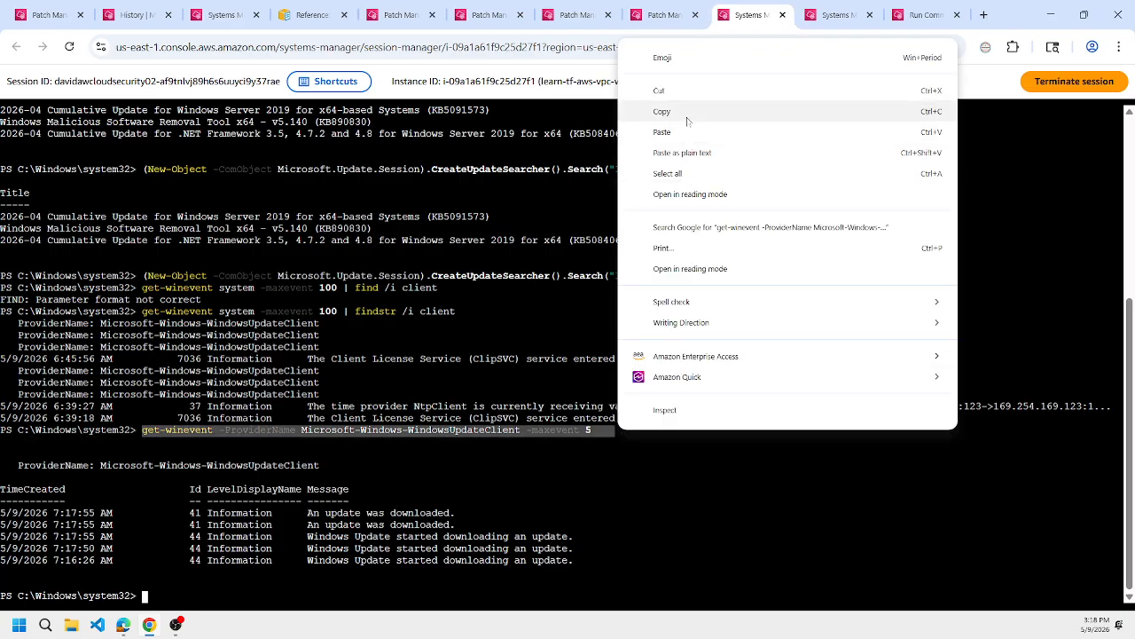
left_click(687, 115)
left_click(822, 9)
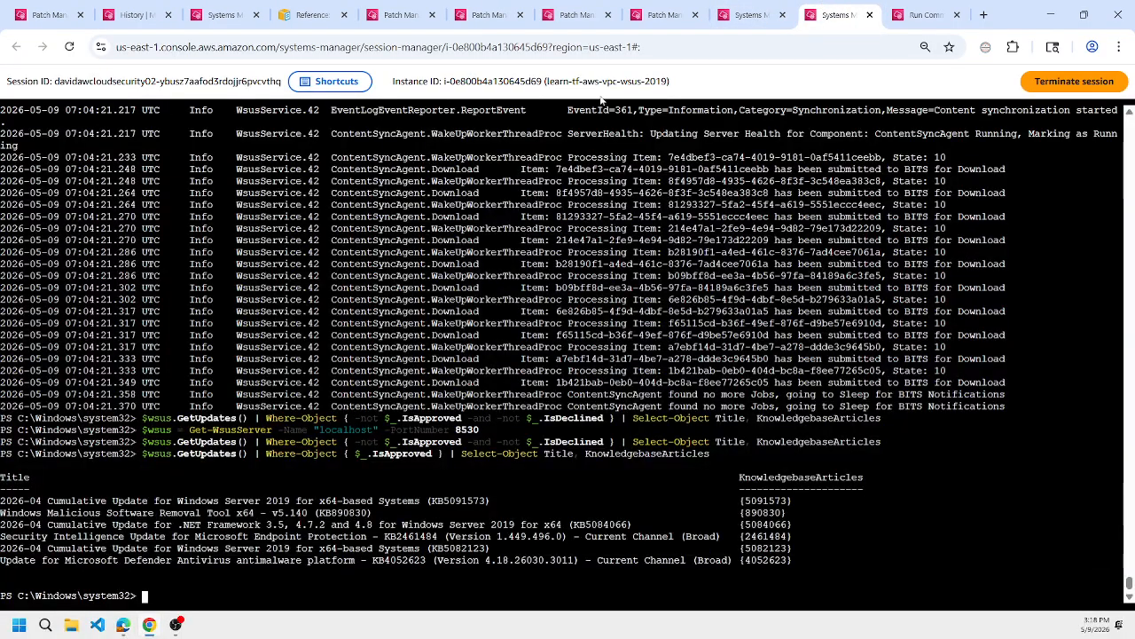
double_click(630, 81)
key("ctrl+v")
key("Return")
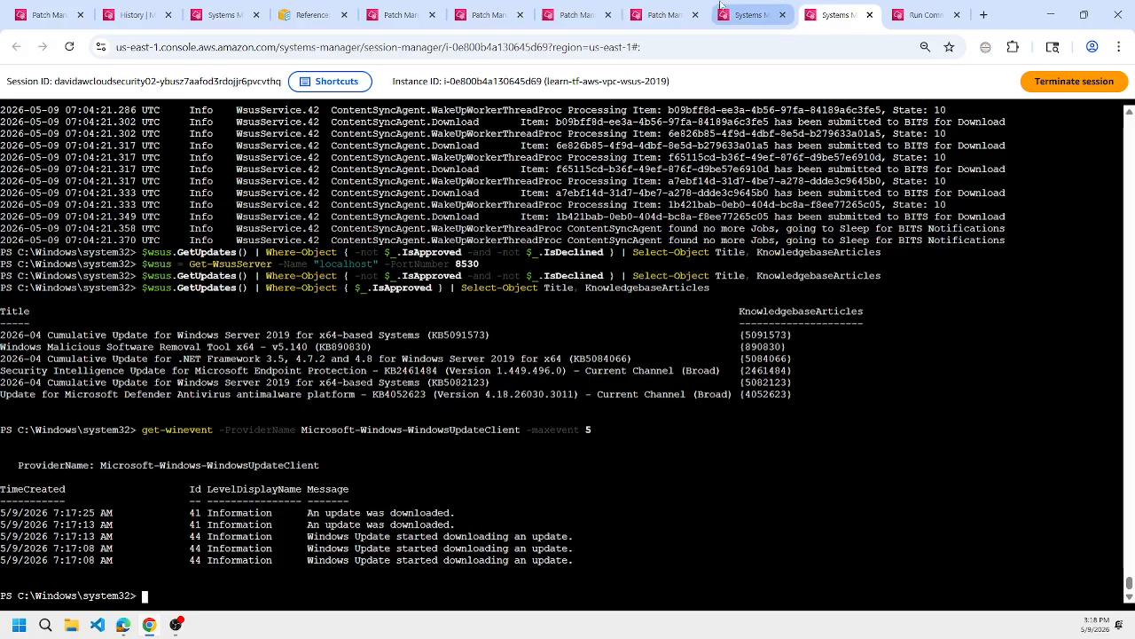
Compare the Windows Update download events of the WSUS server session with those of the Windows 2019 client session.
left_click(751, 7)
left_click(803, 8)
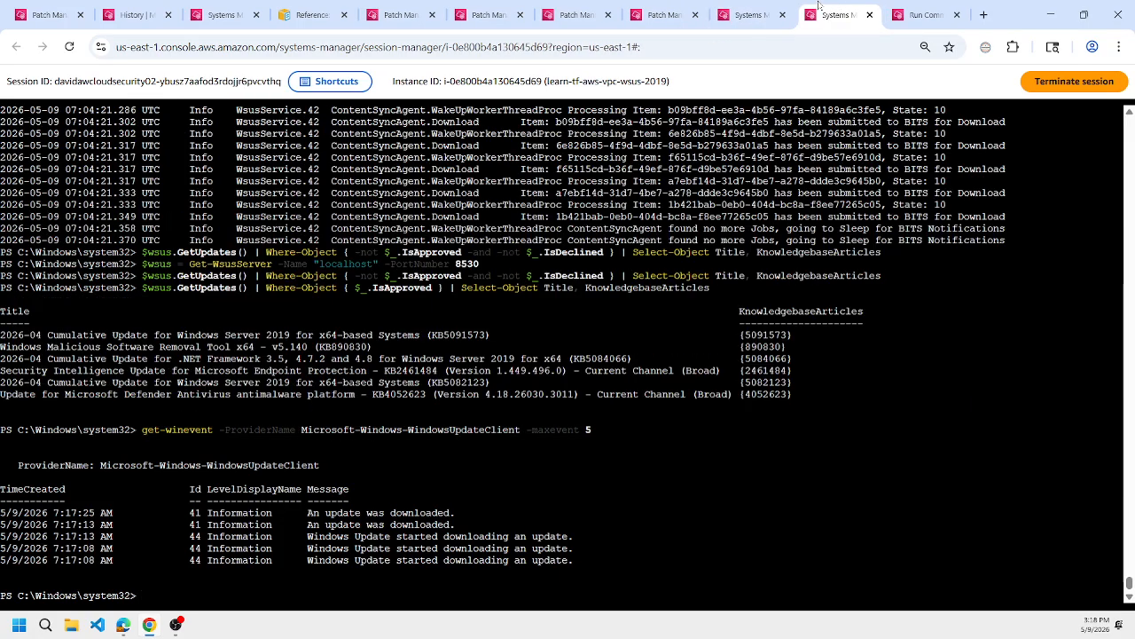
left_click(763, 9)
left_click(810, 6)
left_click(765, 5)
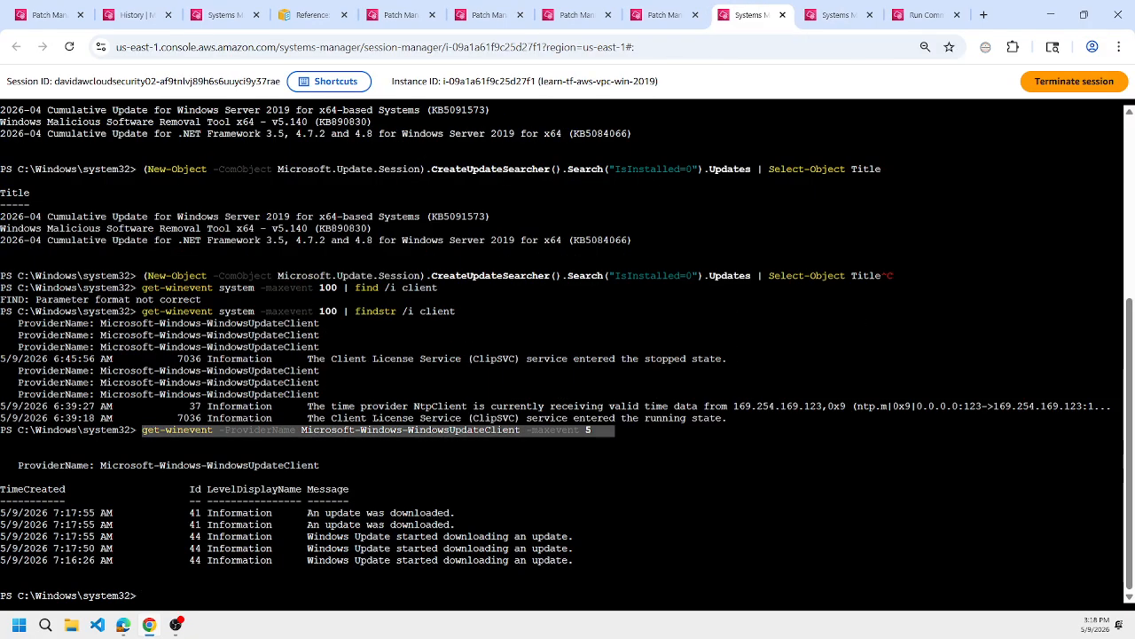
Close the earlier Run Command result page for the client's WSUS settings script, and check the AWS-RunPatchBaseline install command's status.
left_click(925, 8)
scroll(890, 356, "up", 3)
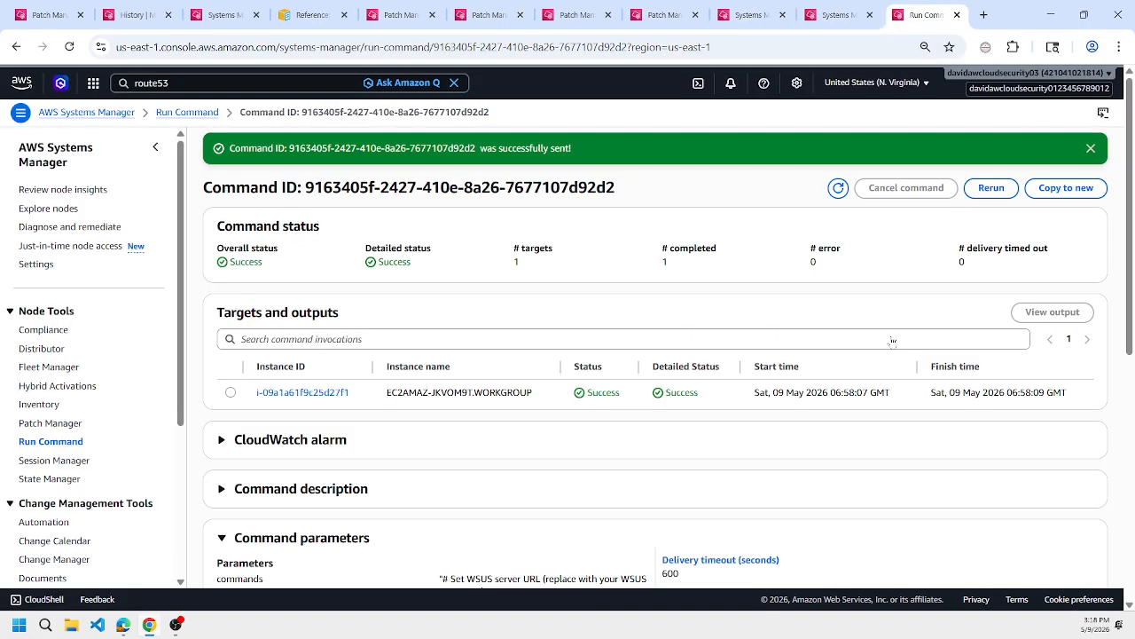
left_click(957, 15)
left_click(251, 7)
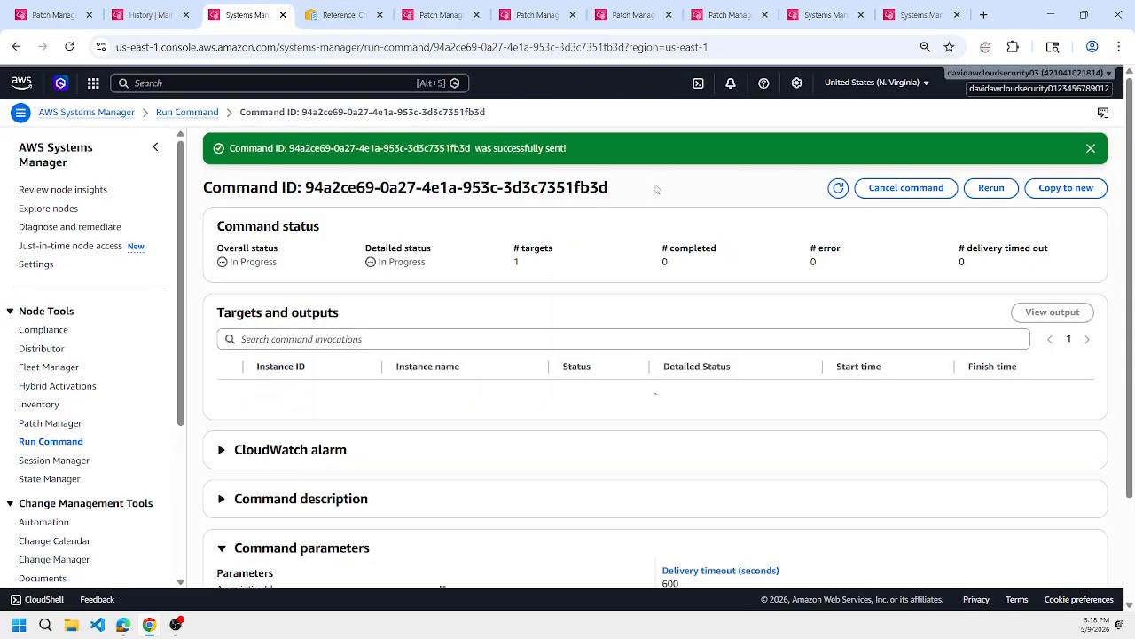
View the AWS-RunPowerShellScript task invocation's command details from the maintenance window execution, and return to the execution history.
left_click(139, 8)
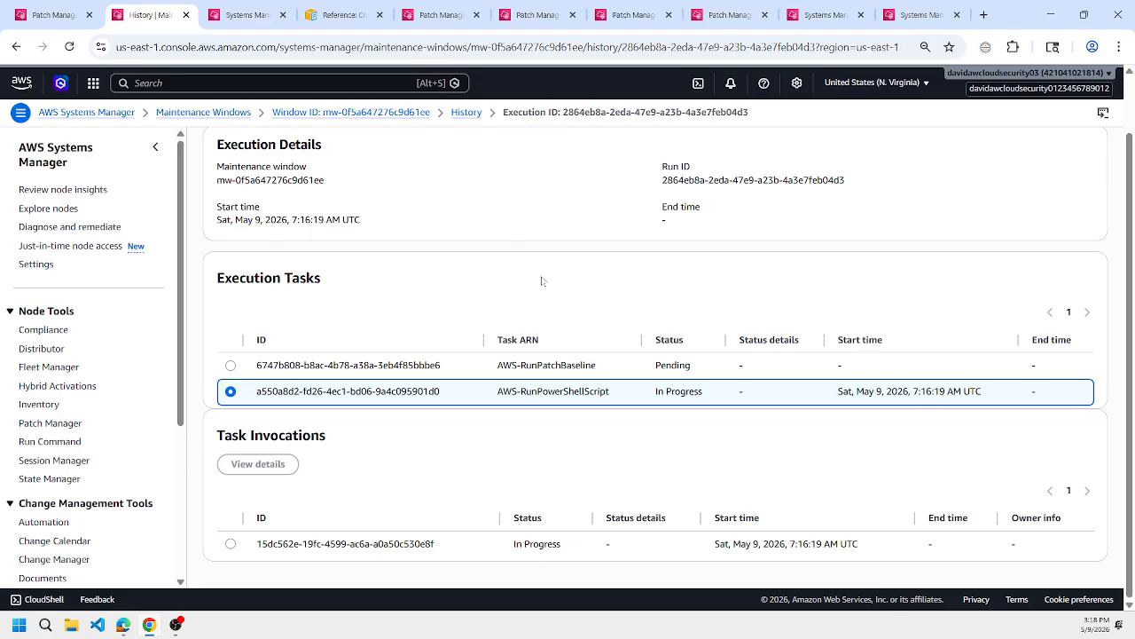
left_click(235, 546)
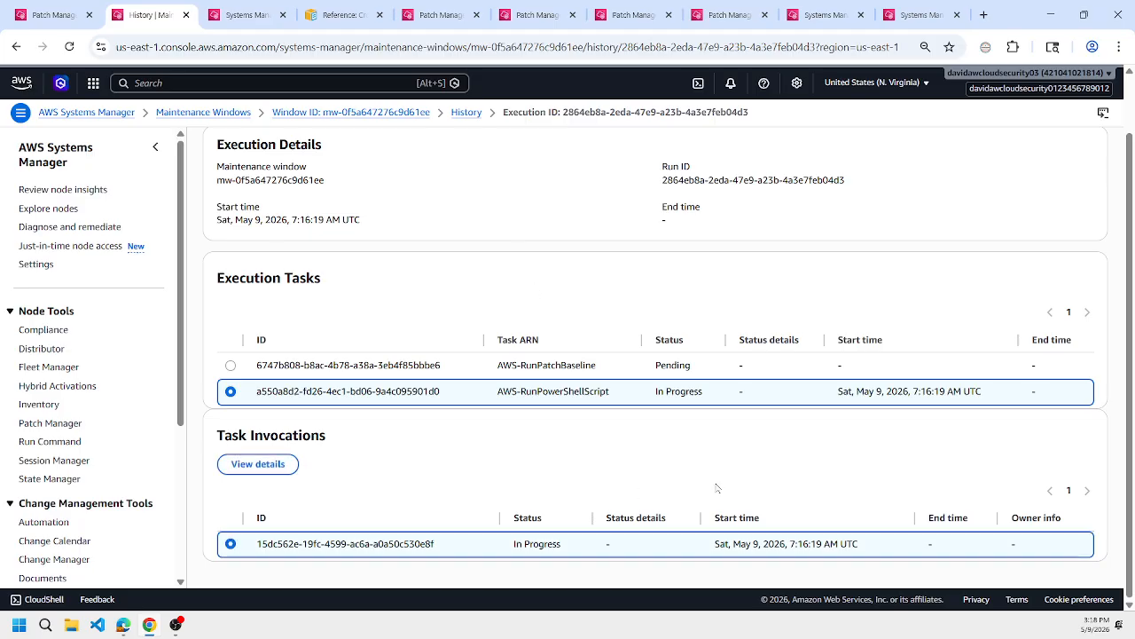
left_click(258, 464)
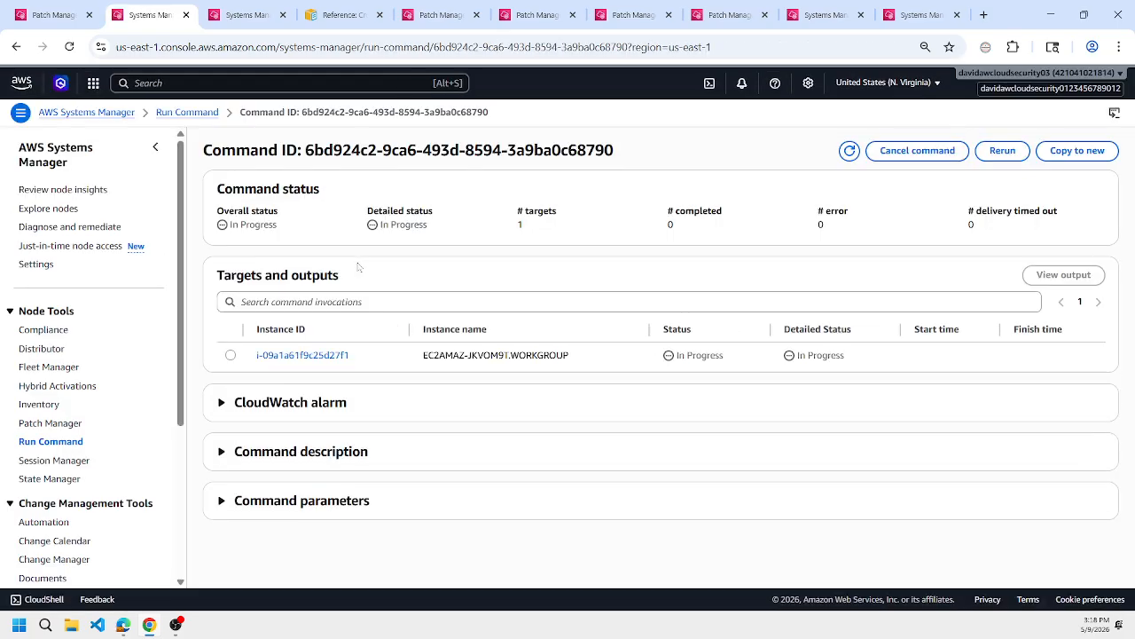
left_click(24, 52)
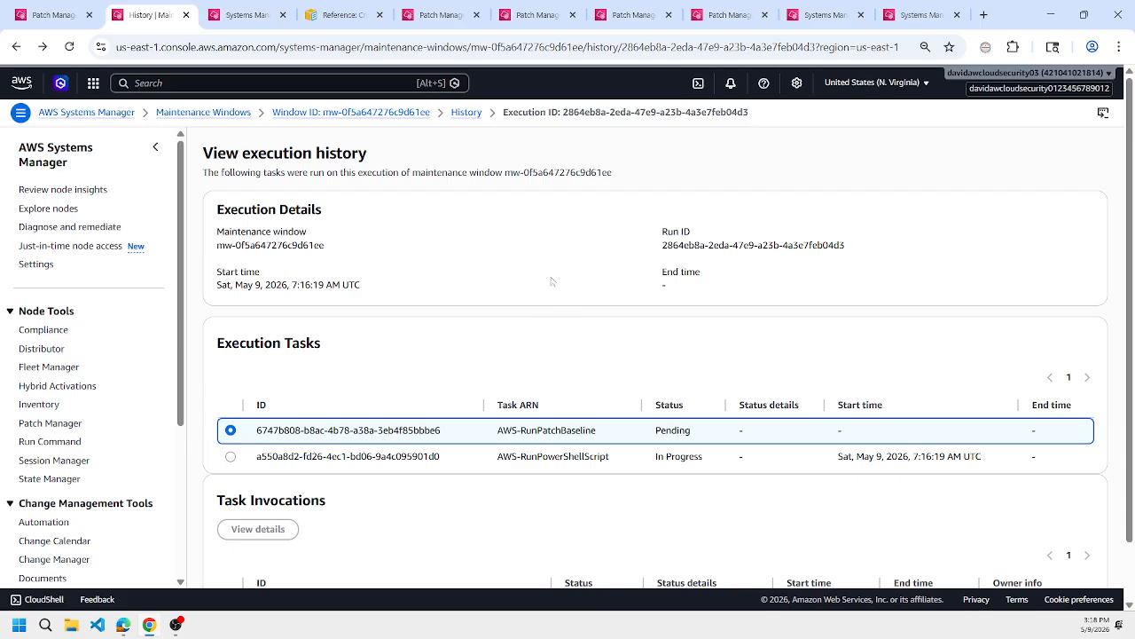
Return to the learn-tf-aws-vpc-win-2019 session and enter get-content -tail 5 -wait without running it.
left_click(713, 8)
left_click(640, 8)
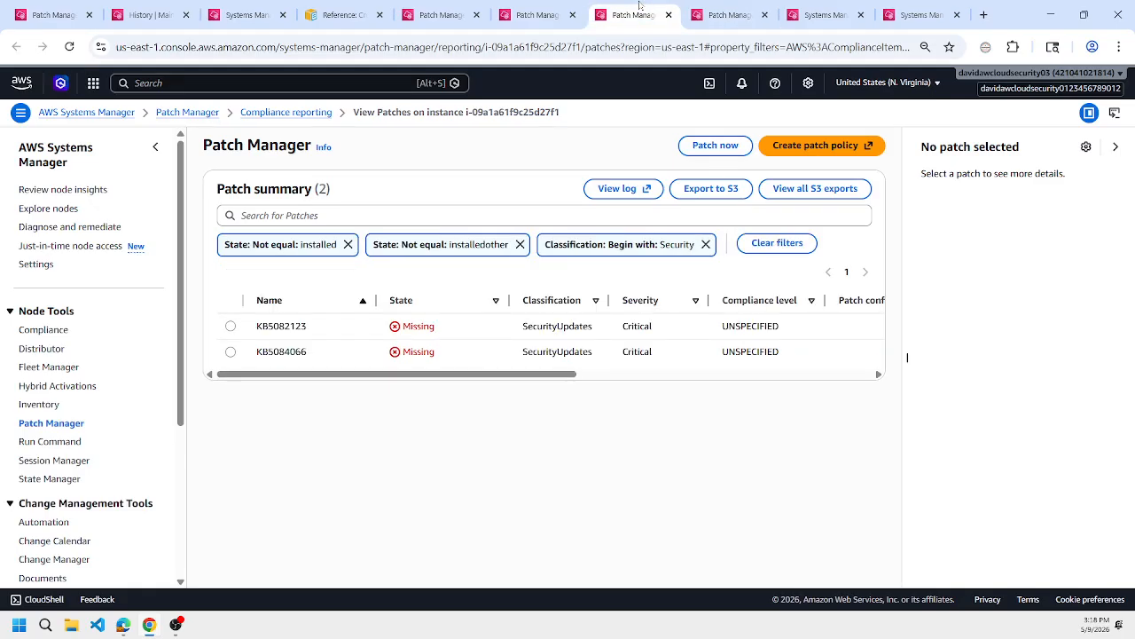
left_click(568, 5)
left_click(808, 11)
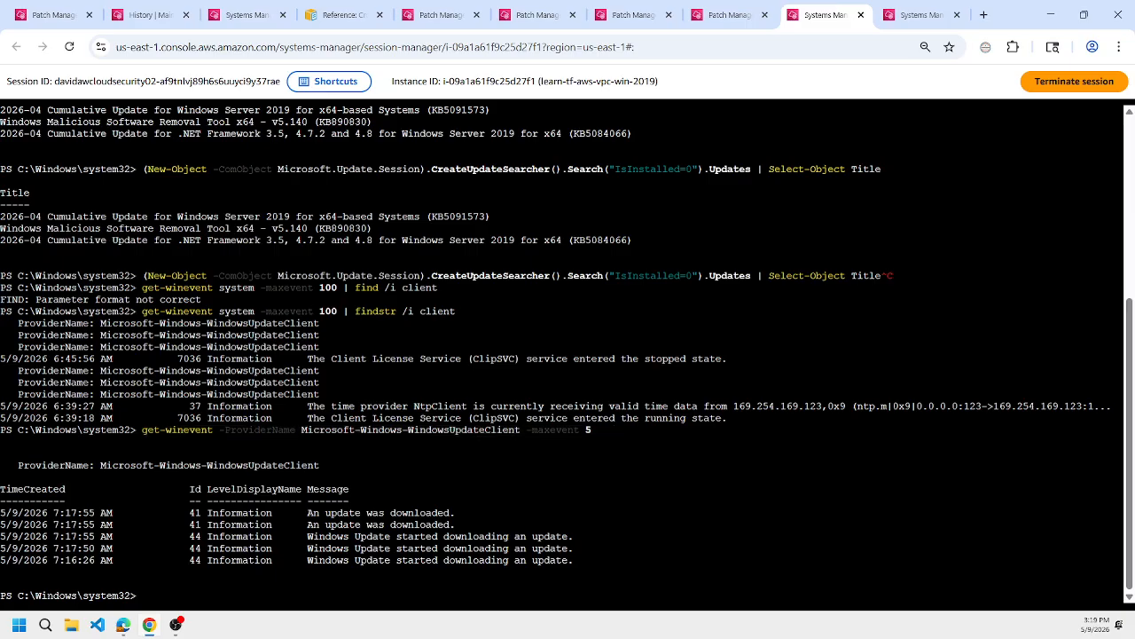
type("get-content -tail 5 -wait")
Switch to Microsoft Edge and copy the quoted SoftwareDistribution.log path from the "Logs to debug for wsus" section of wsus.md.
mouse_move(124, 624)
left_click(71, 557)
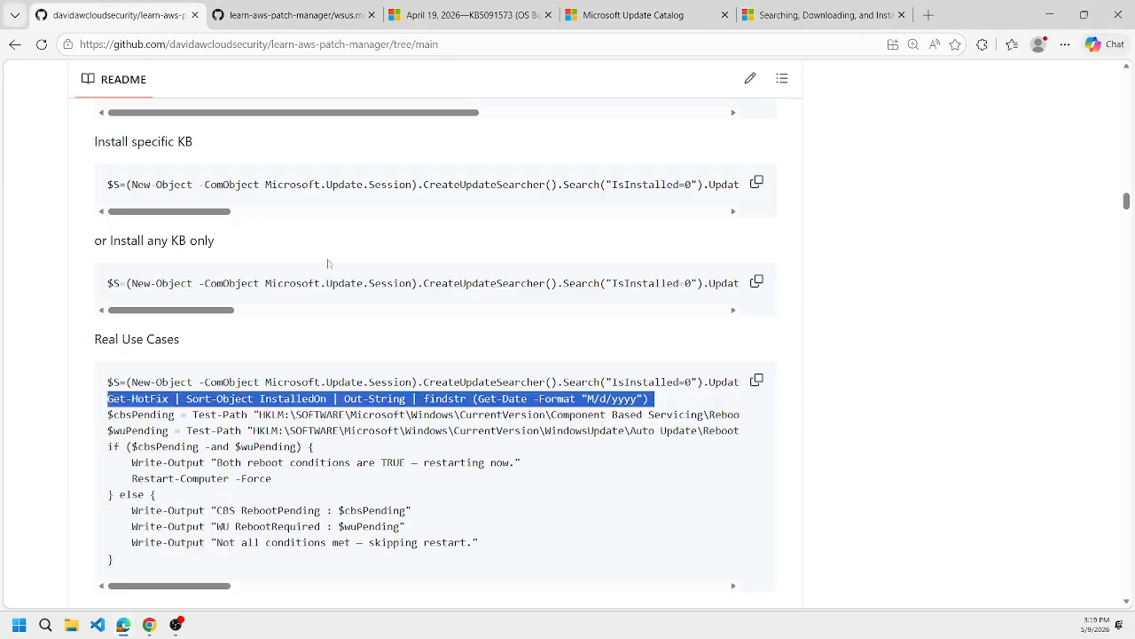
key("ctrl+f")
key("BackSpace")
type("software")
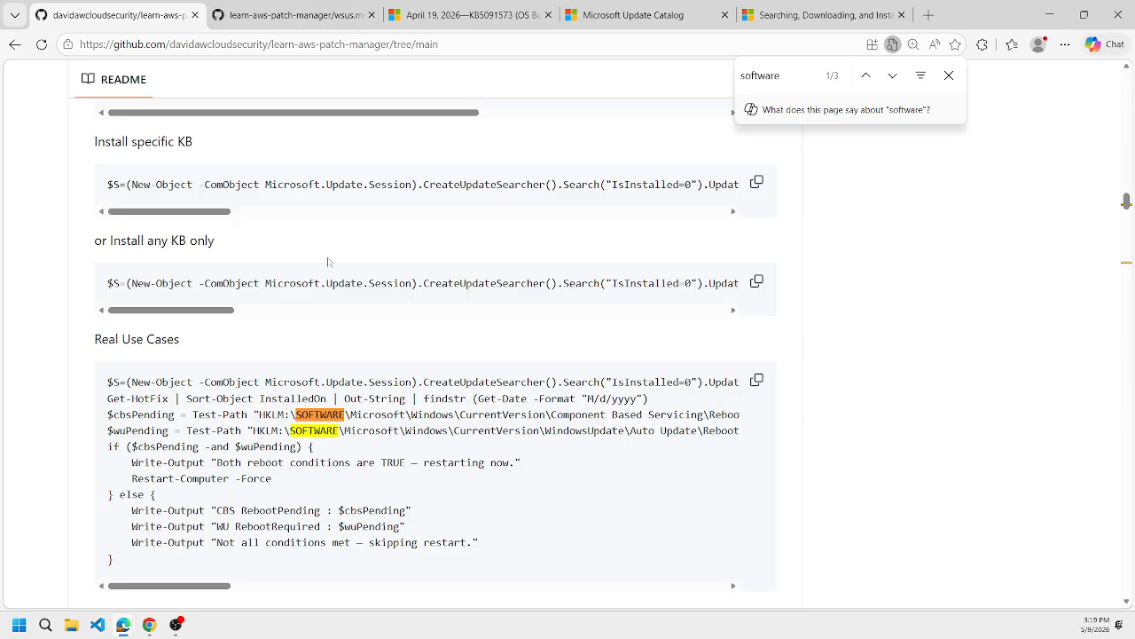
type("d")
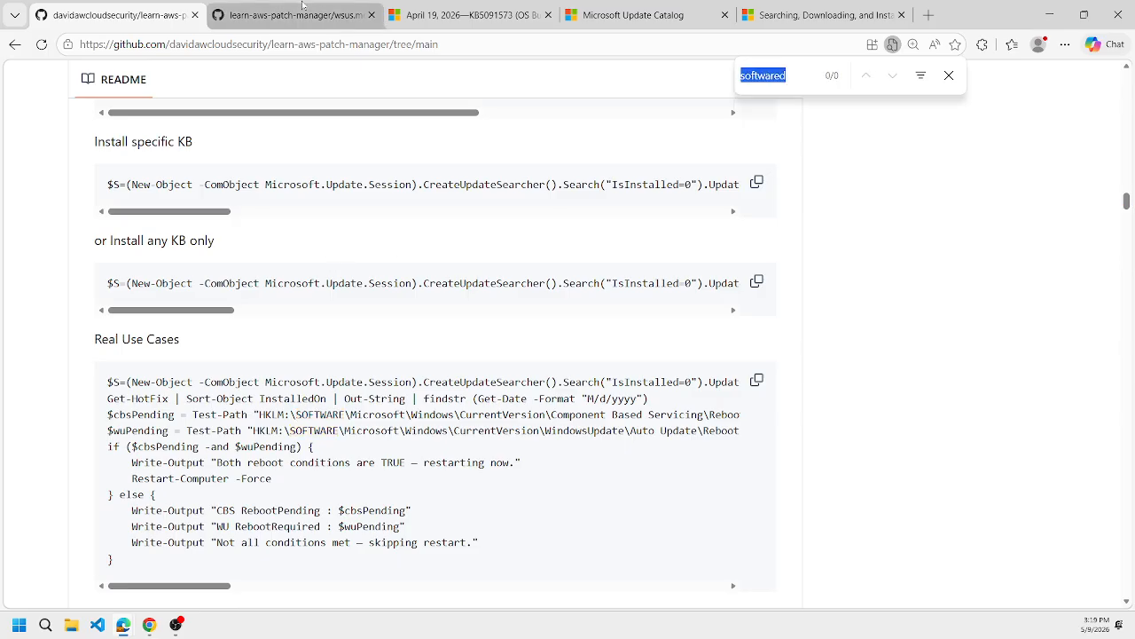
left_click(304, 13)
left_click(131, 300)
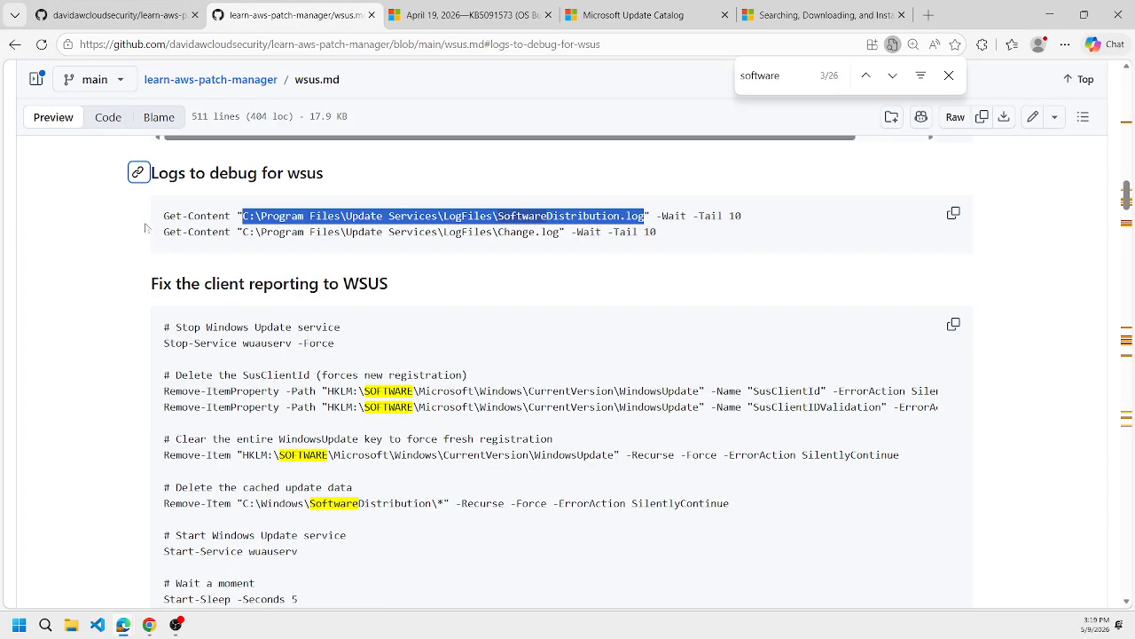
left_click_drag(163, 217, 619, 216)
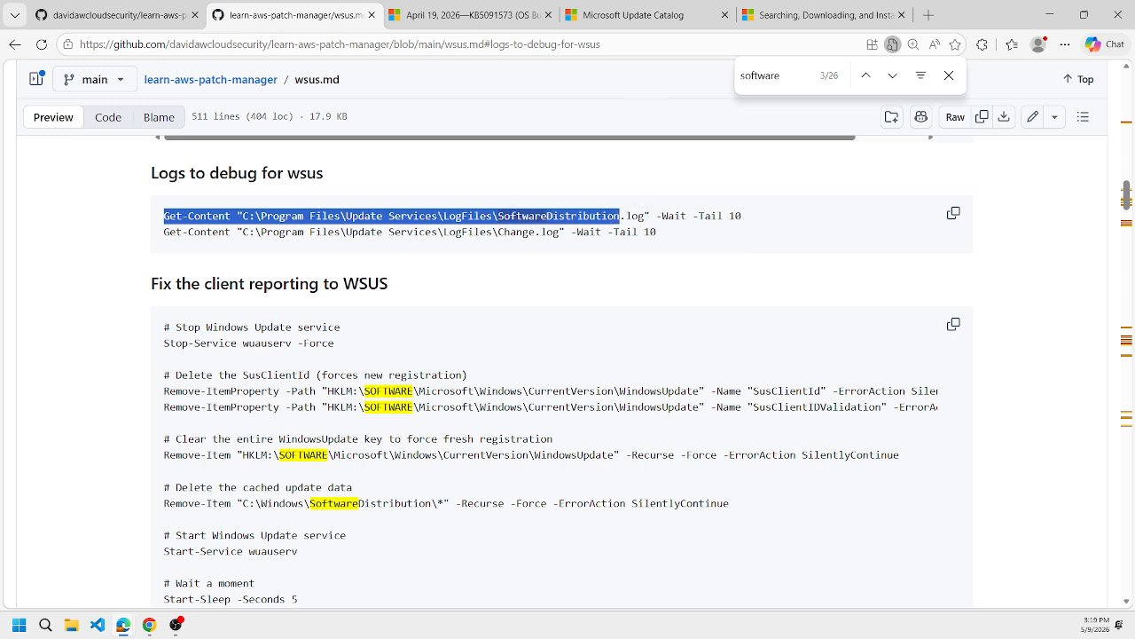
left_click_drag(237, 216, 644, 217)
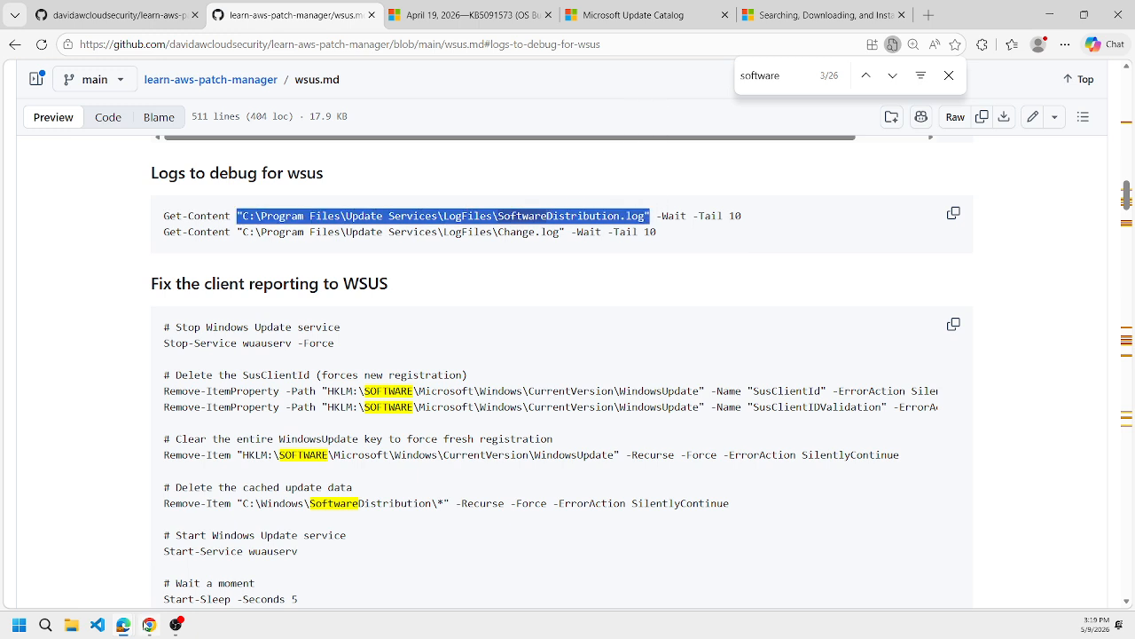
Back in the Chrome client session, try to follow "C:\Program Files\Update Services\LogFiles\SoftwareDistribution.log" with get-content -tail 5 -wait, and recall the command.
left_click(149, 624)
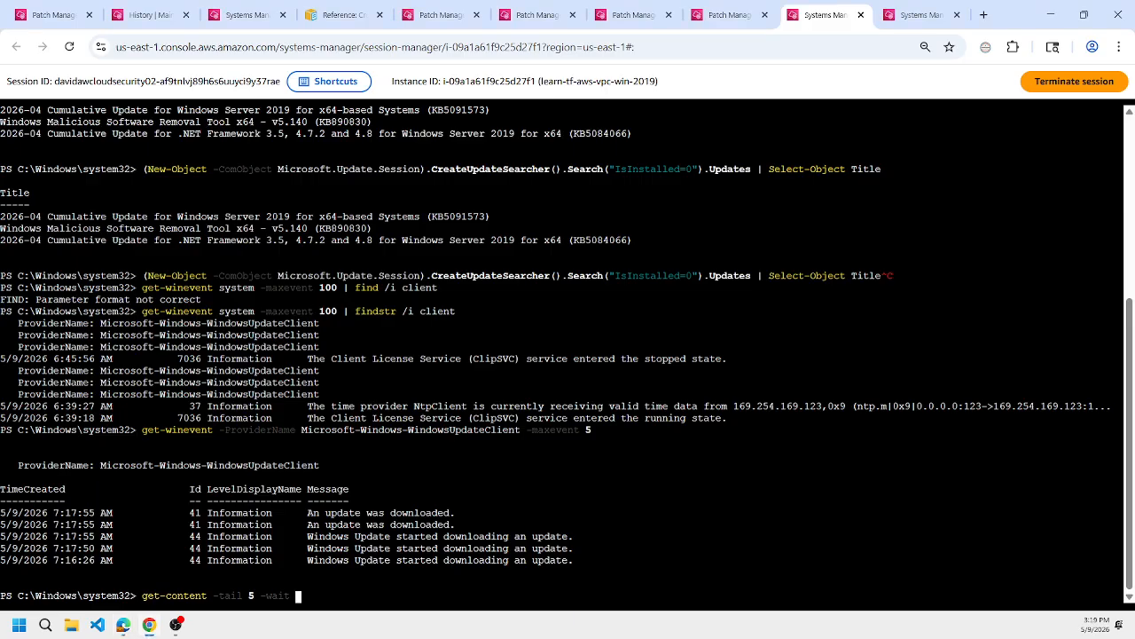
type("\"C:\\Program Files\\Update Services\\LogFiles\\SoftwareDistribution.log\"")
key("Return")
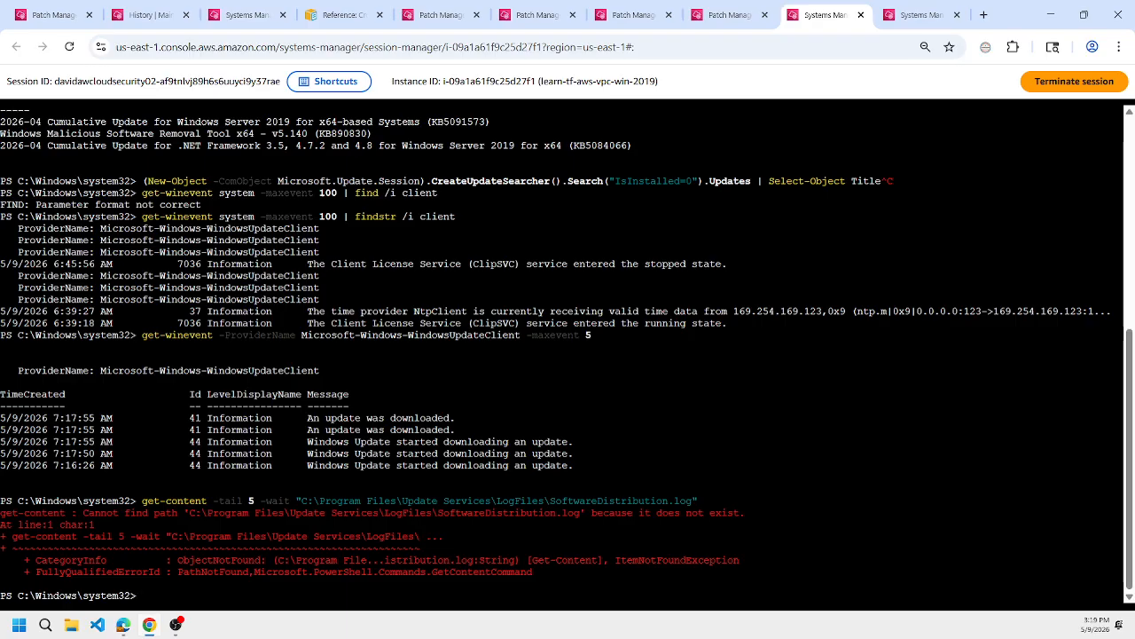
key("Up")
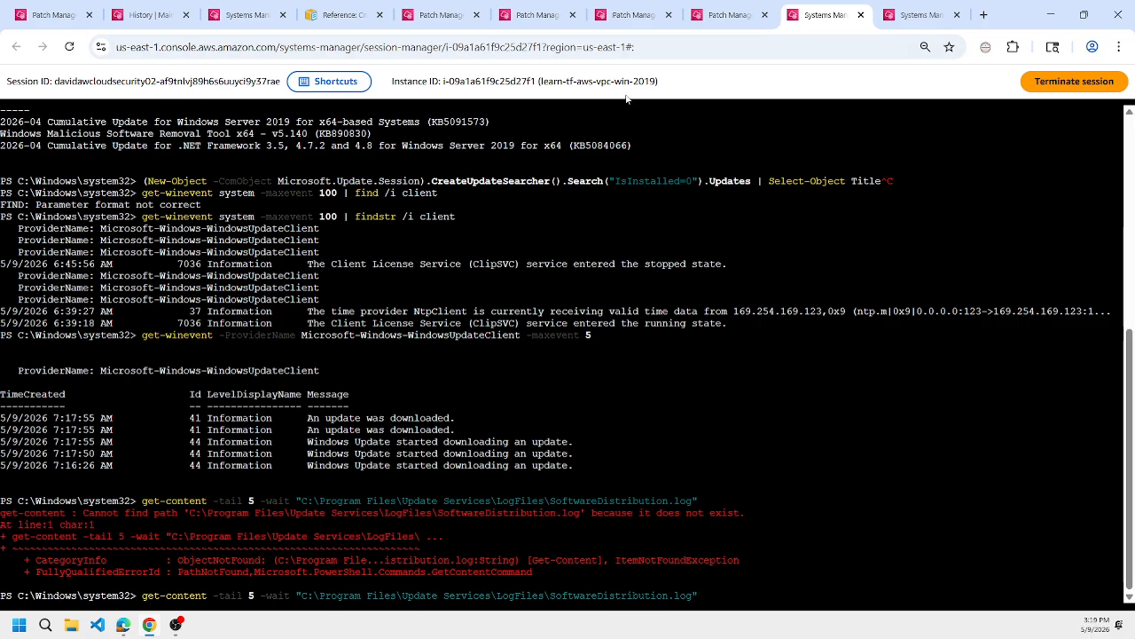
In the learn-tf-aws-vpc-wsus-2019 session, follow "C:\Program Files\Update Services\LogFiles\SoftwareDistribution.log" with get-content -tail 5 -wait.
left_click(918, 15)
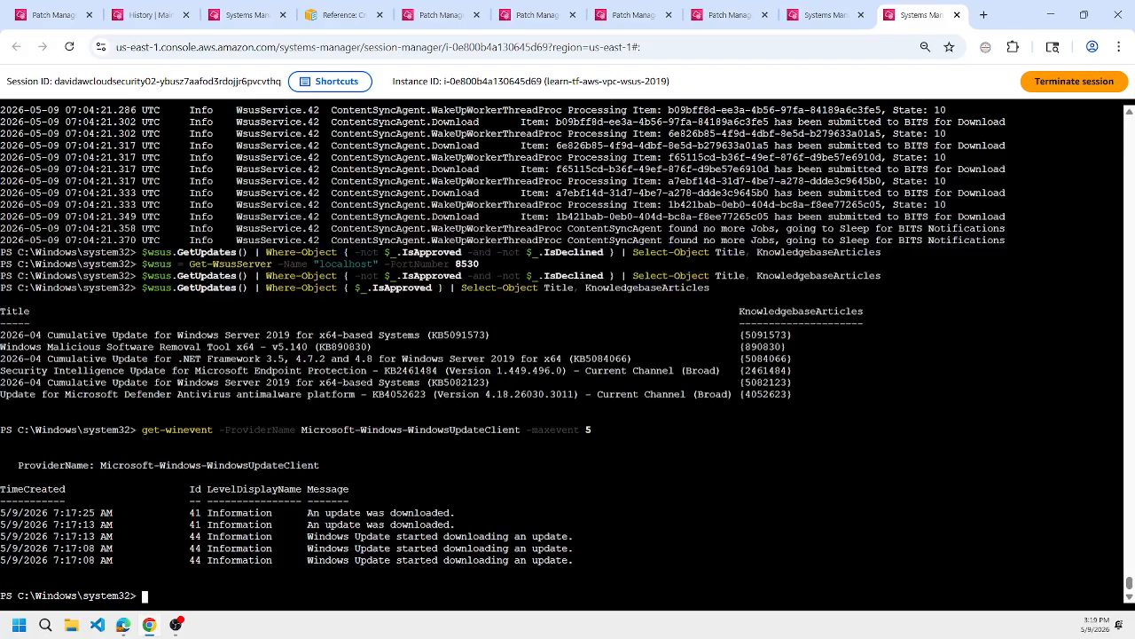
type("\"C:\\Program Files\\Update Services\\LogFiles\\SoftwareDistribution.log\"")
key("Return")
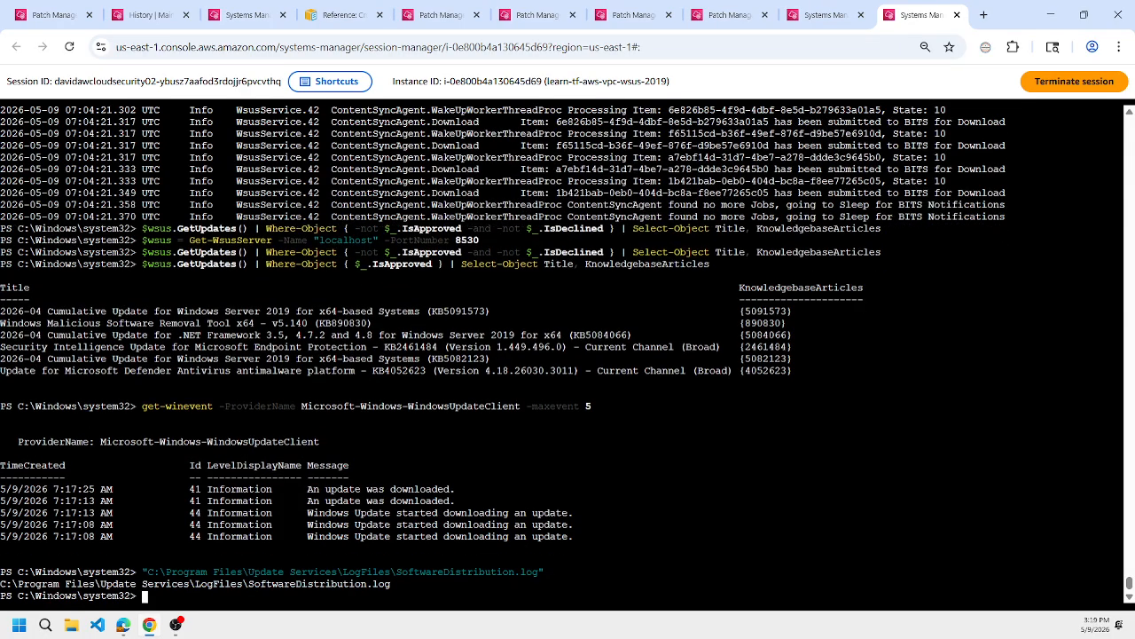
key("Up")
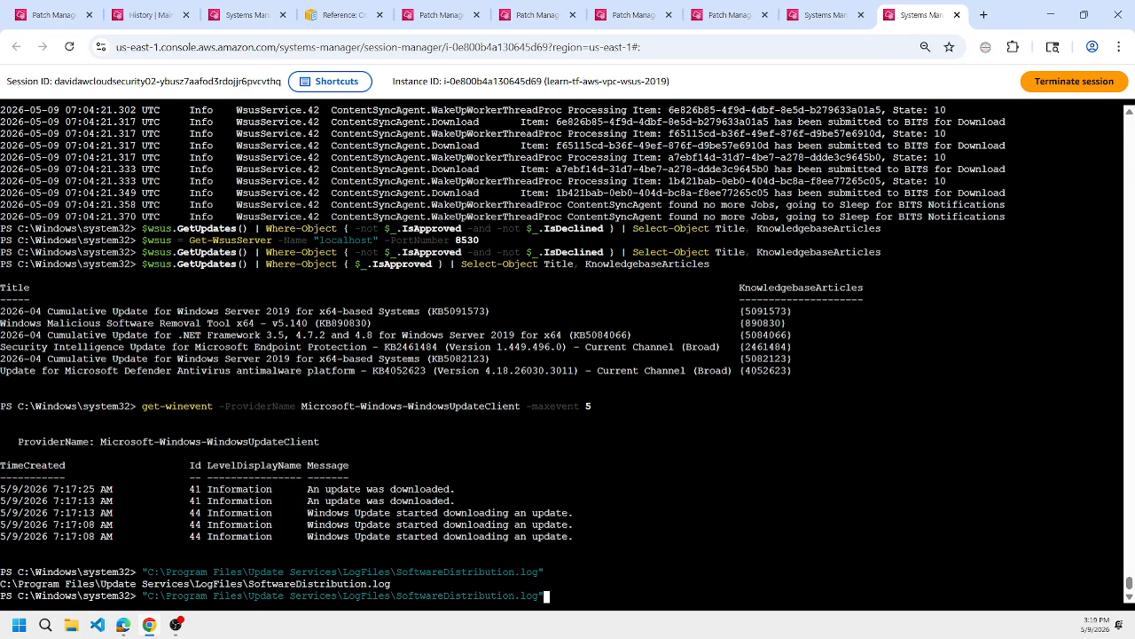
key("Home")
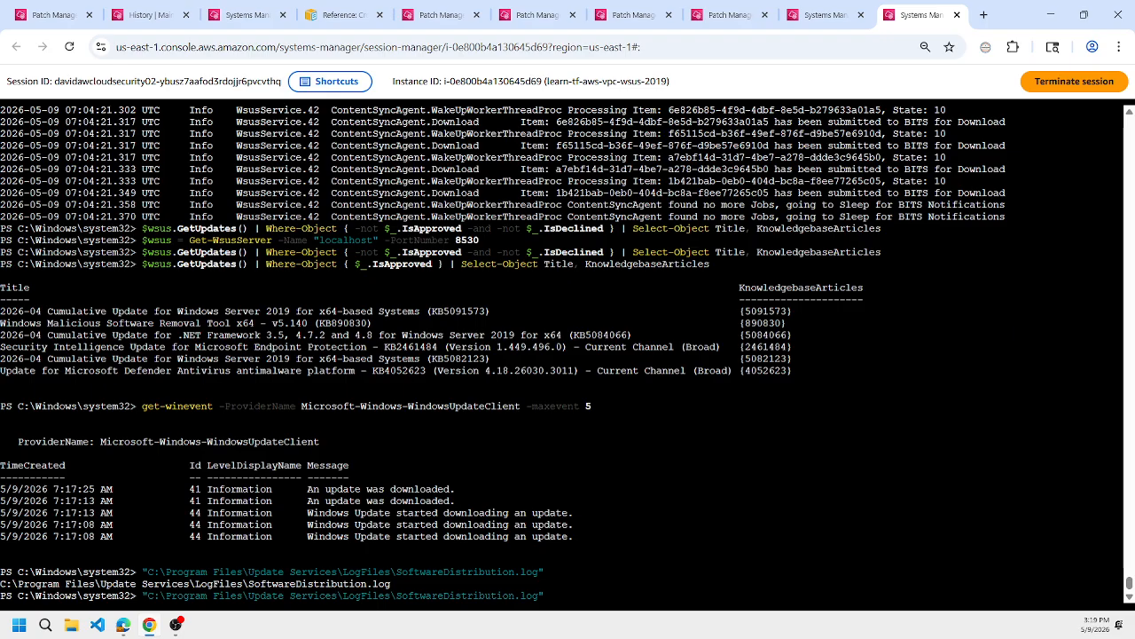
type("get-content ")
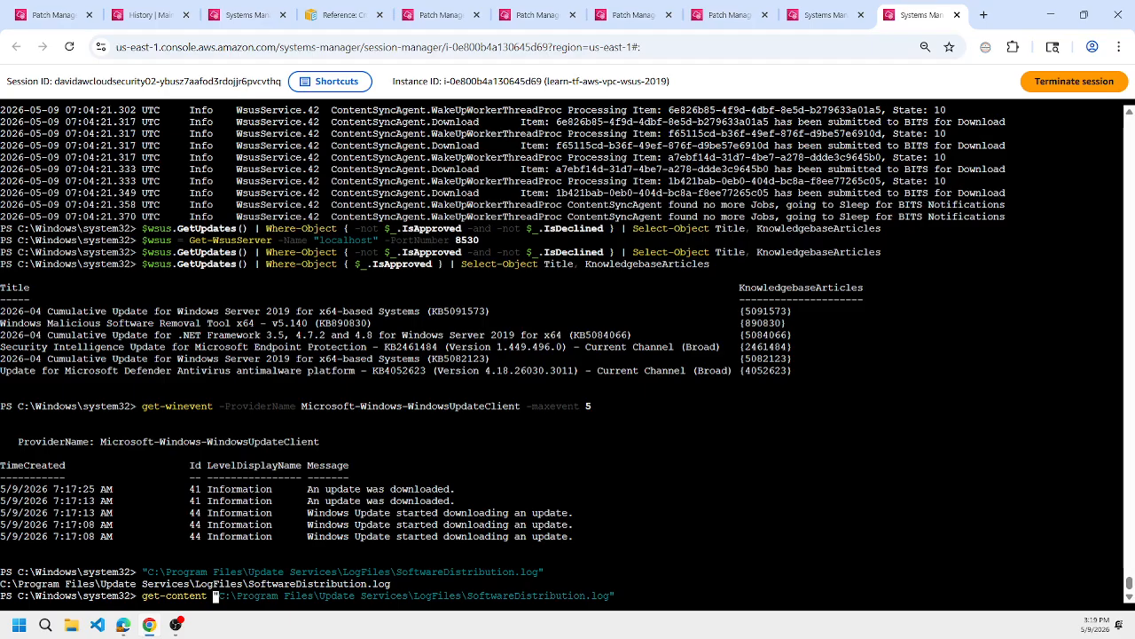
type("-tail 5 -wait\"C:\\Program Files\\Update Services\\LogFiles\\SoftwareDistribution.log")
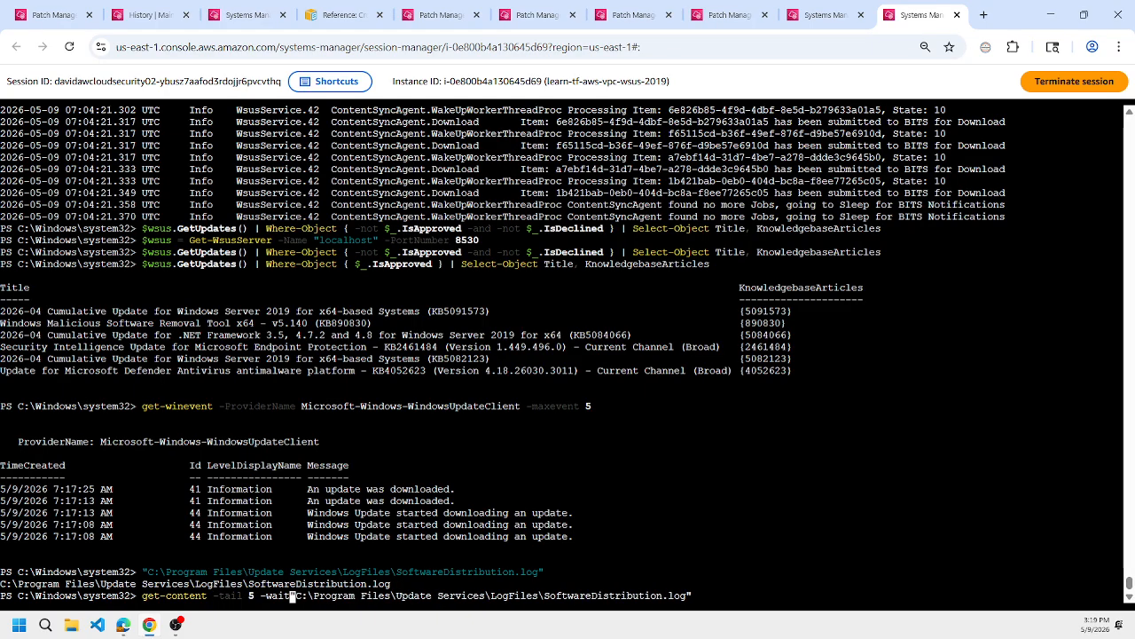
key("Return")
Return to the learn-tf-aws-vpc-win-2019 session and retry the recalled get-content command on SoftwareDistribution.log.
left_click(824, 15)
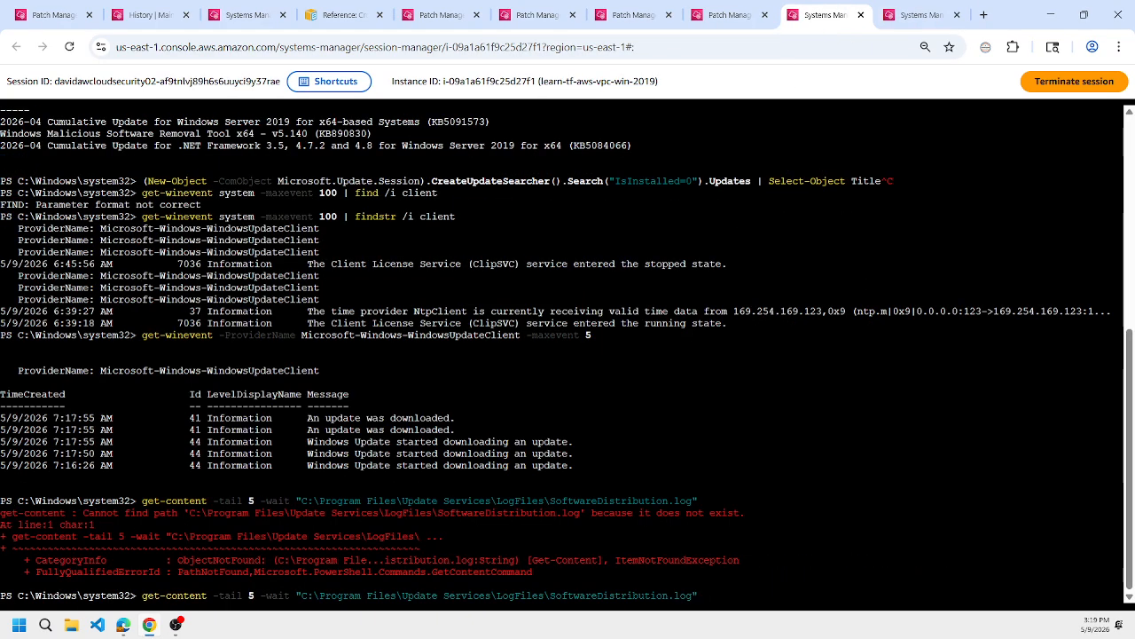
key("Return")
Switch to Microsoft Edge, select the quoted Change.log path under "Logs to debug for wsus" in wsus.md, and return to Chrome.
mouse_move(123, 625)
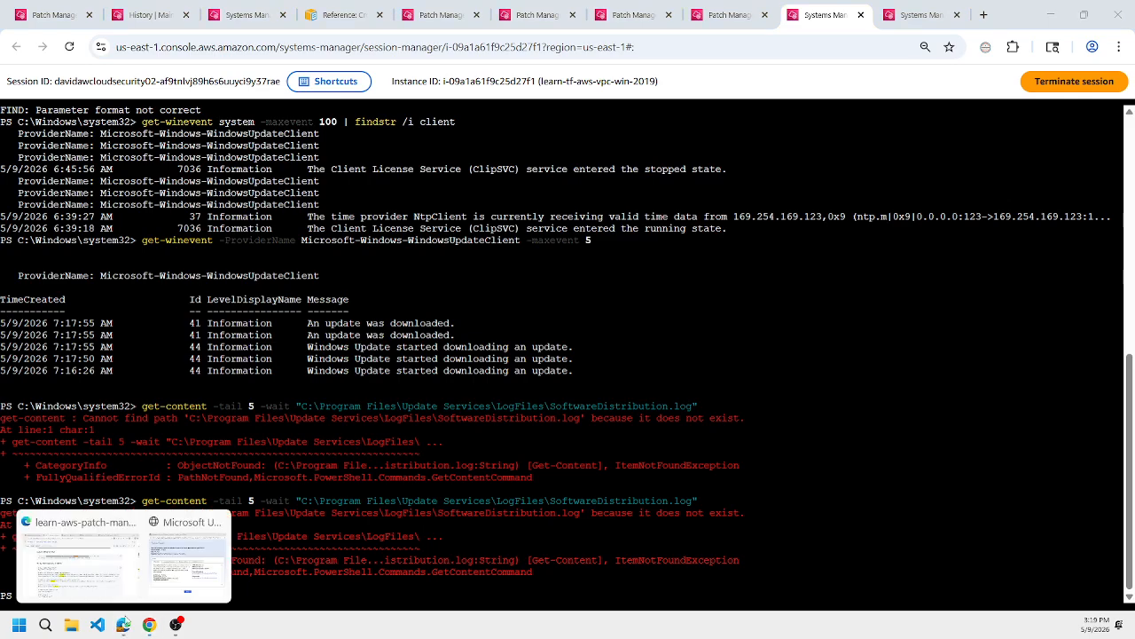
left_click(71, 555)
left_click(273, 248)
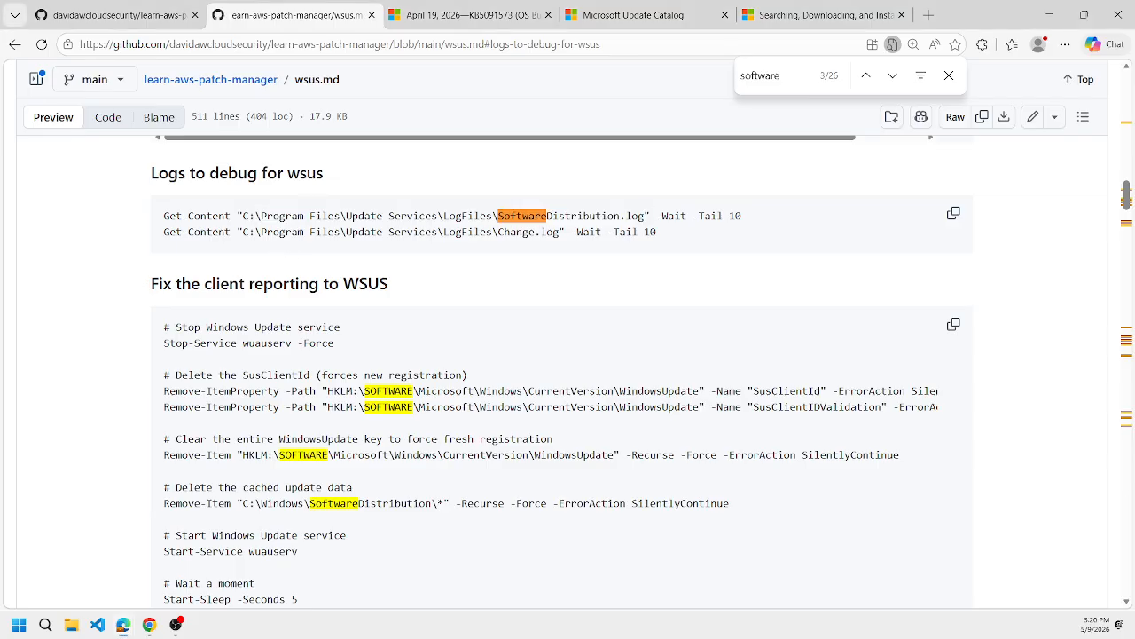
left_click_drag(238, 232, 565, 232)
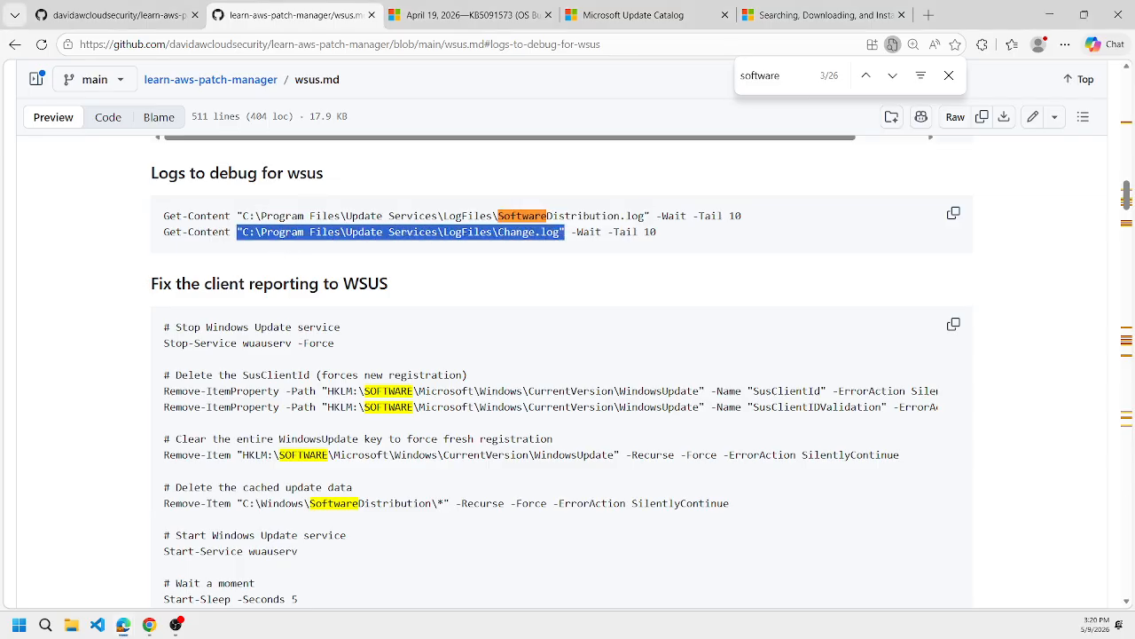
key("alt+Tab")
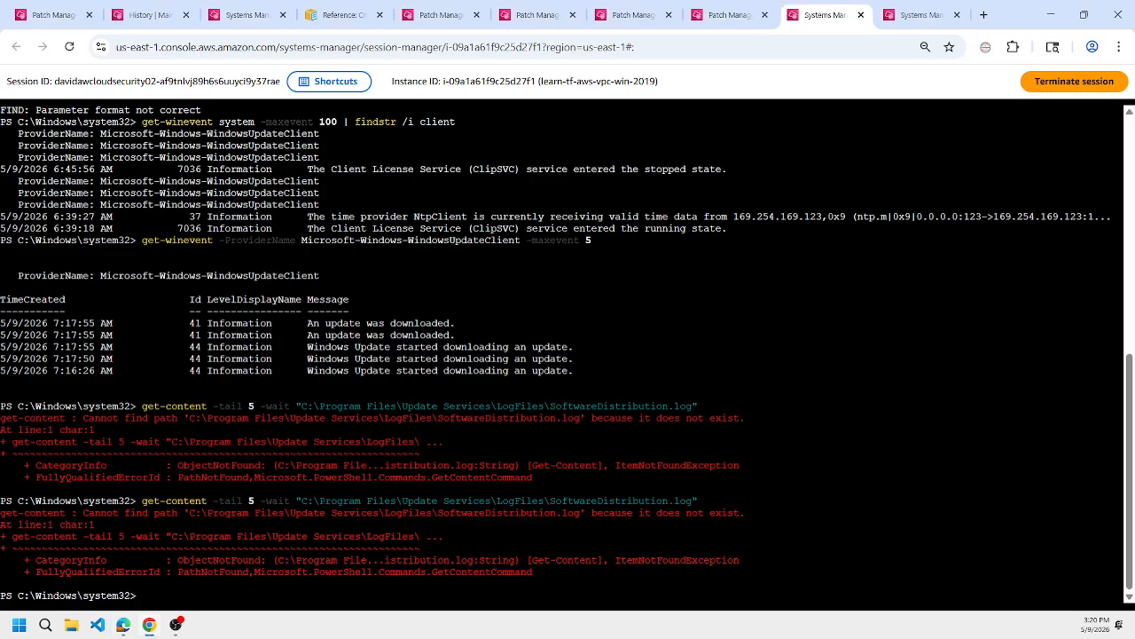
In the client session, change the recalled command's path and follow C:\Windows\Logs\CBS\CBS.log with get-content -tail 5 -wait.
key("Up")
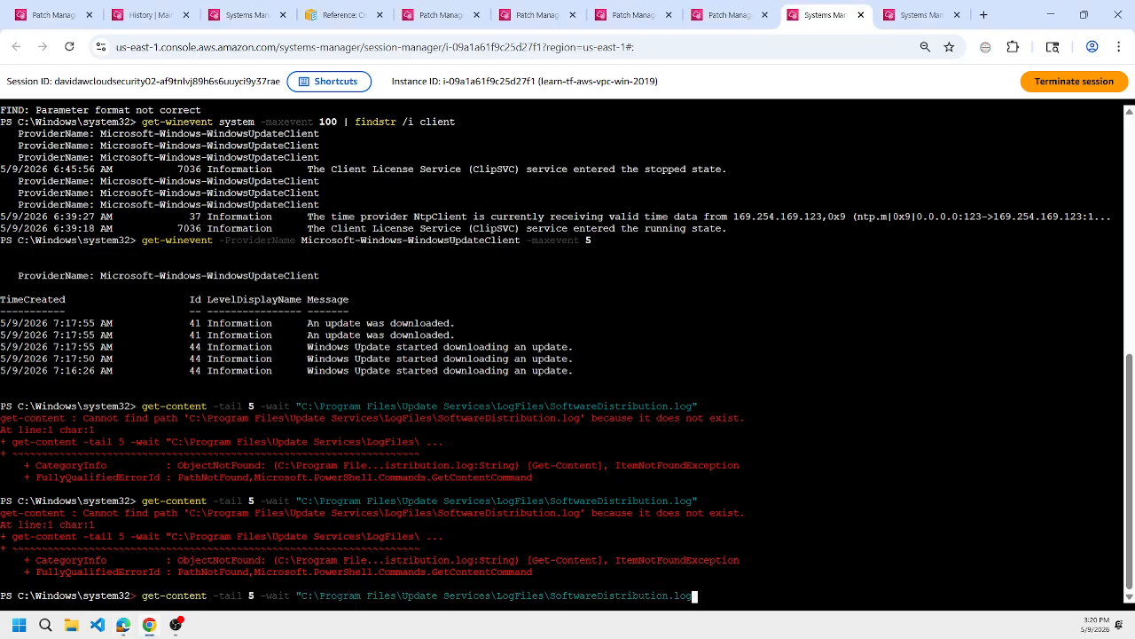
key("BackSpace")
key("BackSpace")
key("BackSpace")
key("BackSpace")
key("BackSpace")
key("BackSpace")
key("BackSpace")
key("BackSpace")
key("BackSpace")
key("BackSpace")
key("BackSpace")
key("BackSpace")
key("BackSpace")
key("BackSpace")
key("BackSpace")
key("BackSpace")
key("BackSpace")
key("BackSpace")
key("BackSpace")
key("BackSpace")
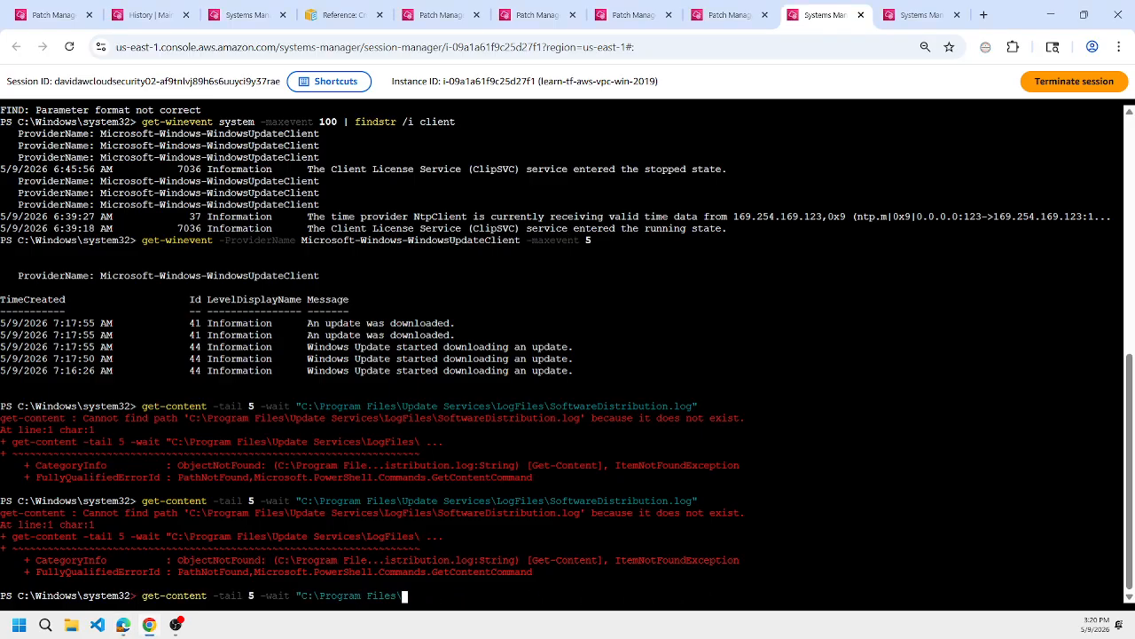
key("BackSpace")
key("BackSpace")
key("BackSpace")
key("BackSpace")
key("BackSpace")
key("BackSpace")
key("BackSpace")
key("BackSpace")
key("BackSpace")
key("BackSpace")
key("BackSpace")
key("BackSpace")
key("BackSpace")
key("BackSpace")
key("BackSpace")
key("BackSpace")
key("BackSpace")
key("BackSpace")
key("BackSpace")
type("c:\\wind")
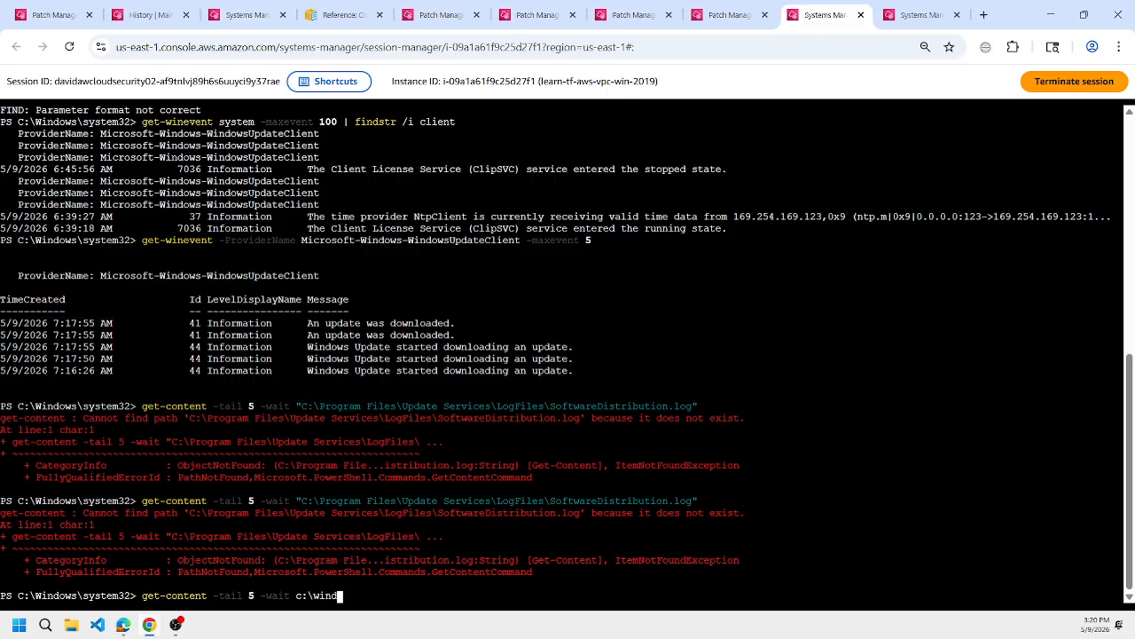
key("Tab")
type("lo")
key("Tab")
type("c")
key("Tab")
type("cb")
key("Tab")
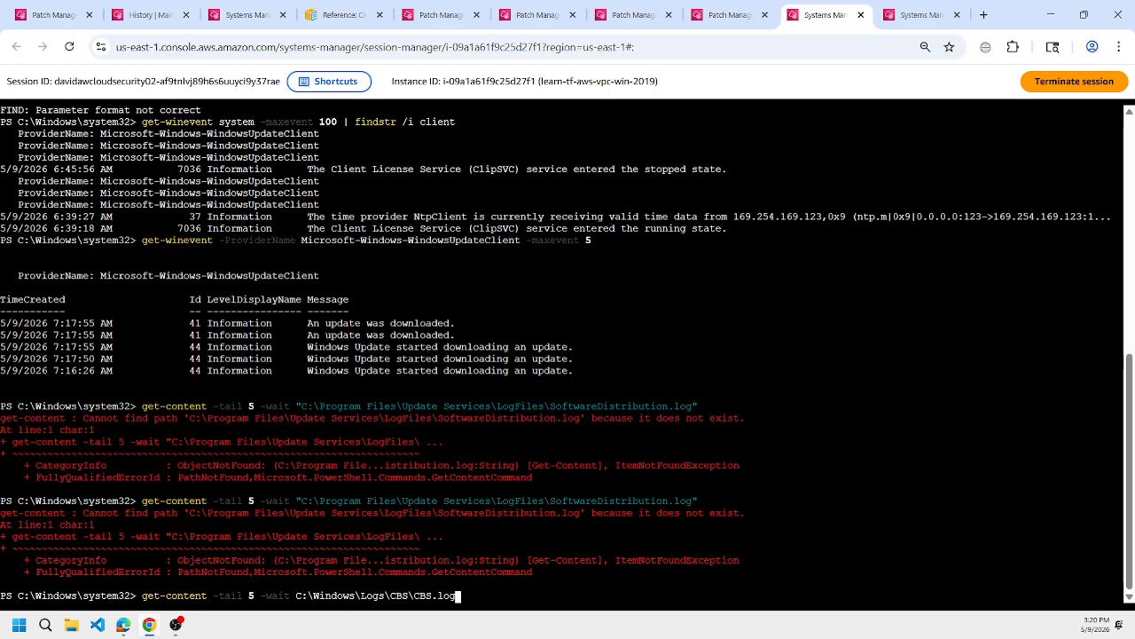
key("Return")
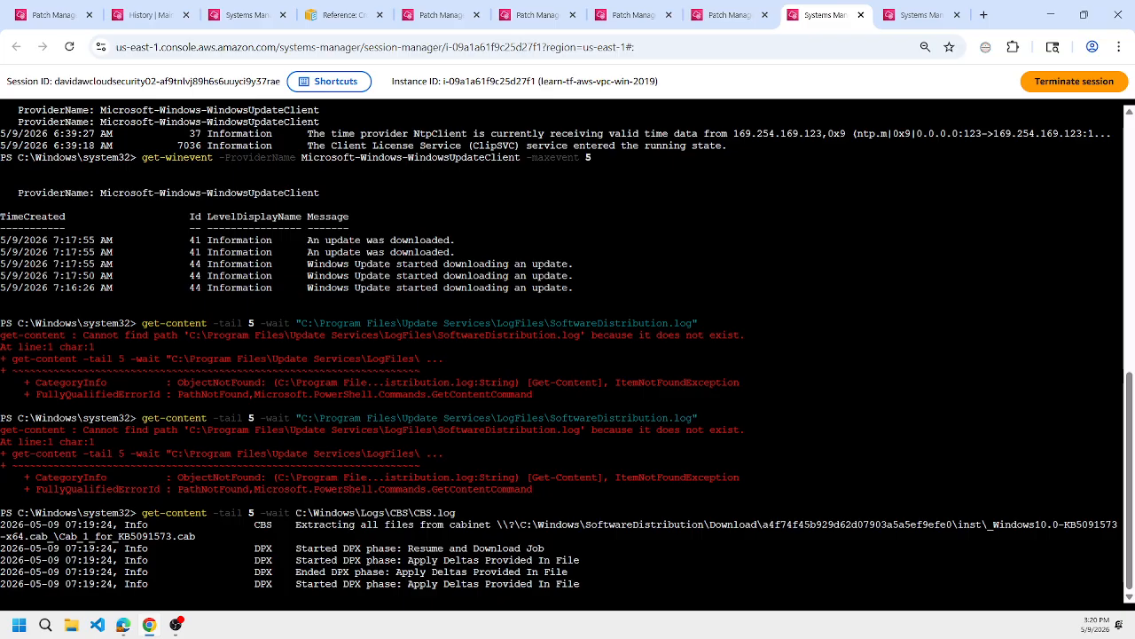
Check the WSUS session's log output, and review the AWS-RunPatchBaseline and AWS-RunPowerShellScript tasks in the maintenance window execution history.
left_click(905, 7)
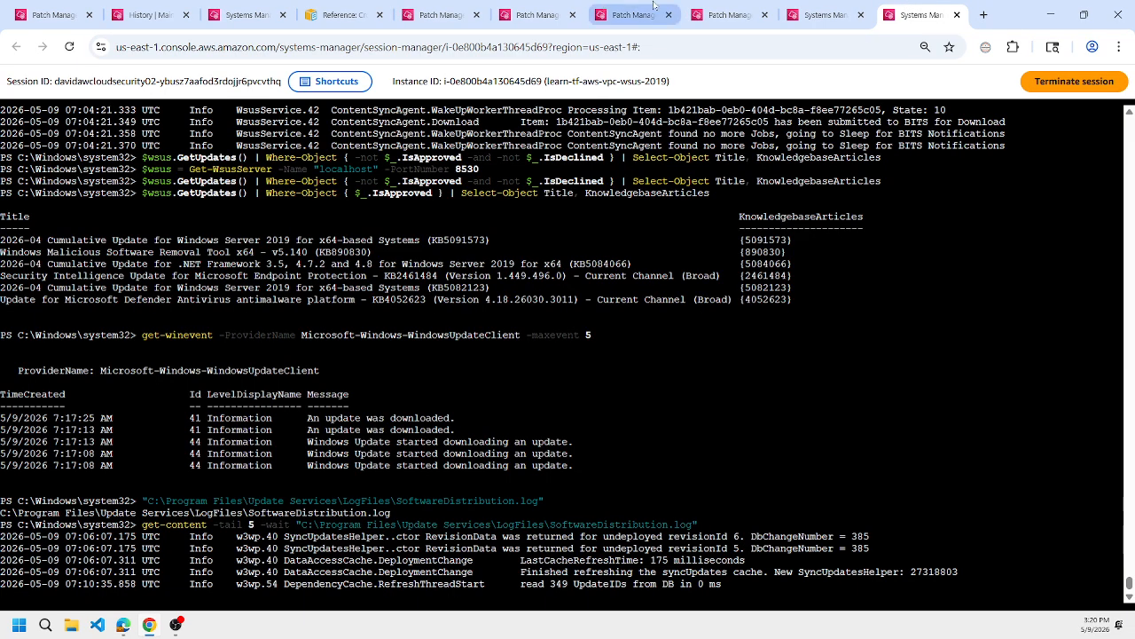
left_click(162, 6)
left_click(231, 457)
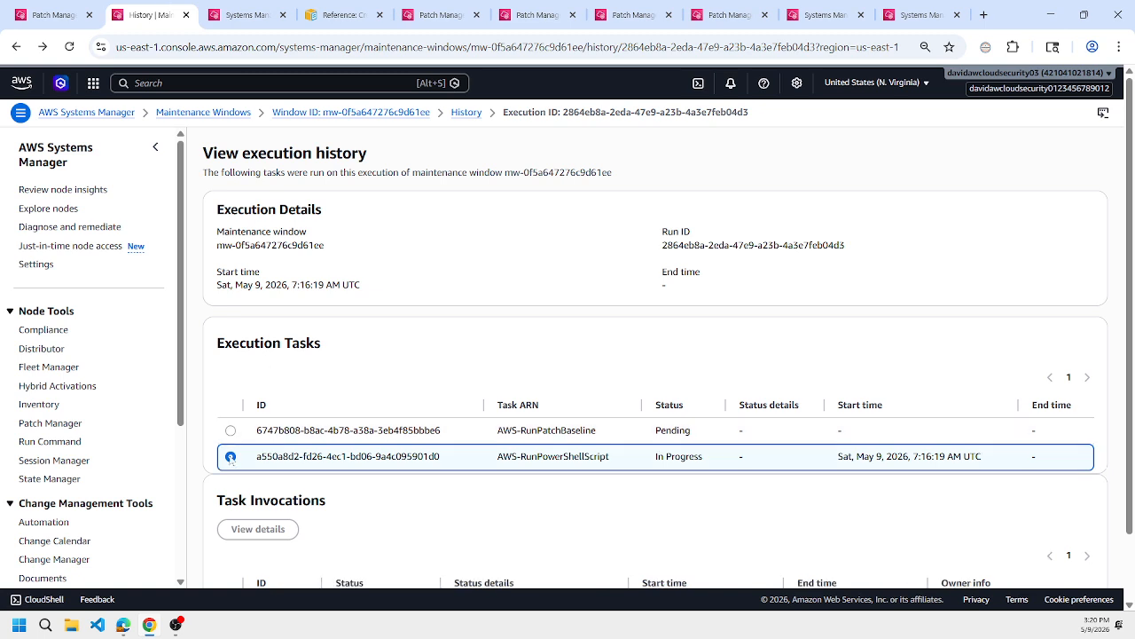
left_click(232, 435)
scroll(297, 422, "down", 1)
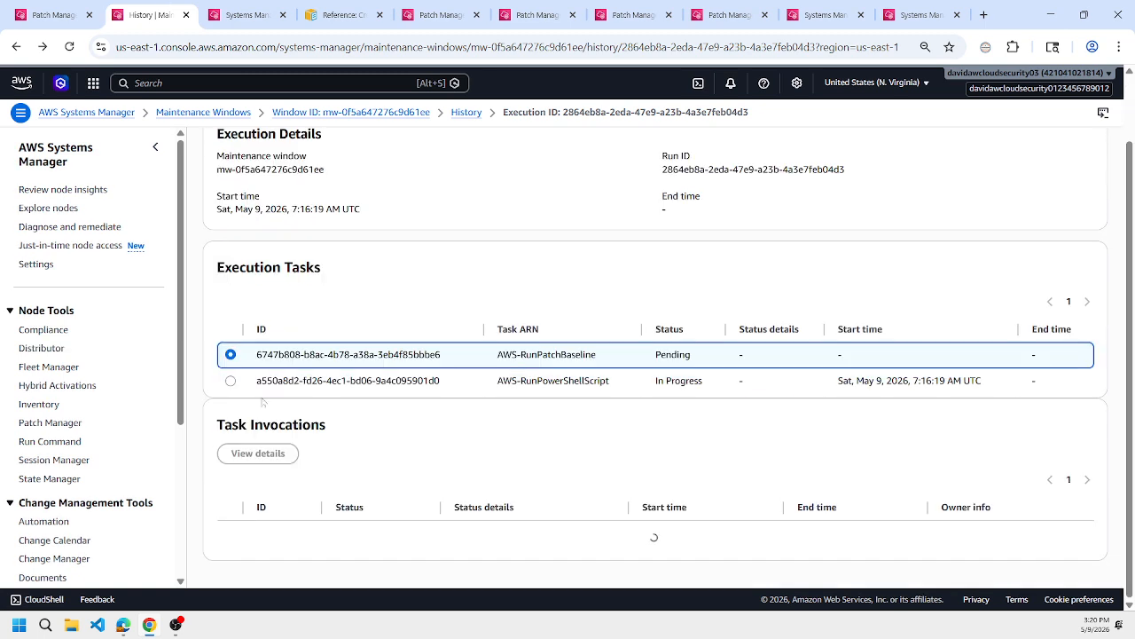
left_click(231, 391)
left_click(232, 369)
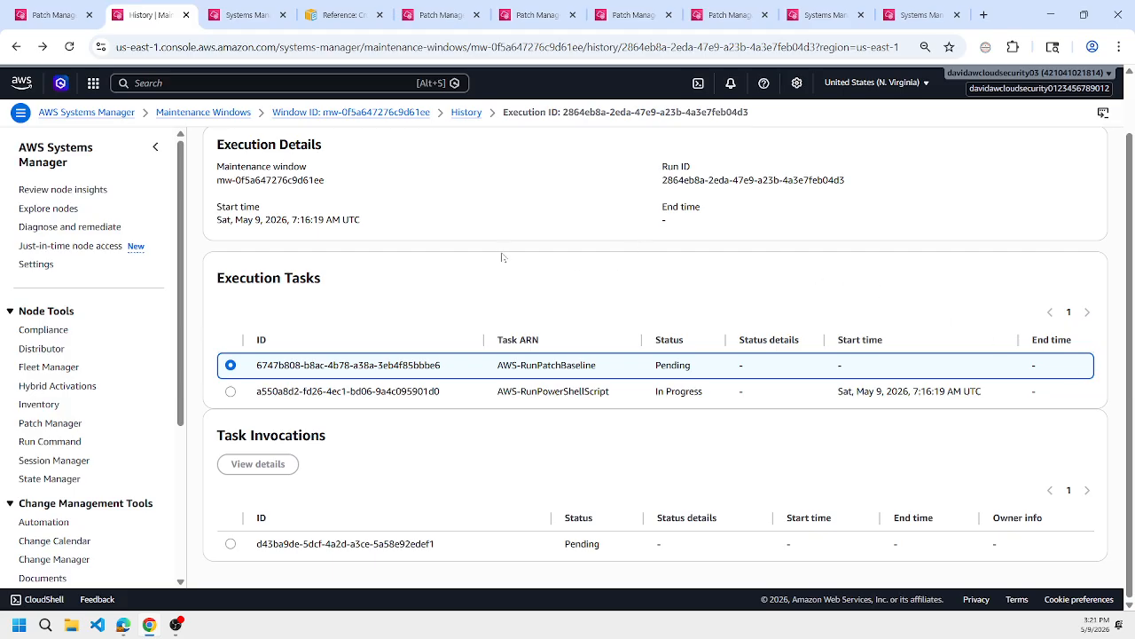
Review the client's filtered missing-patch lists in Patch Manager and check the log output in the client and WSUS sessions.
left_click(723, 18)
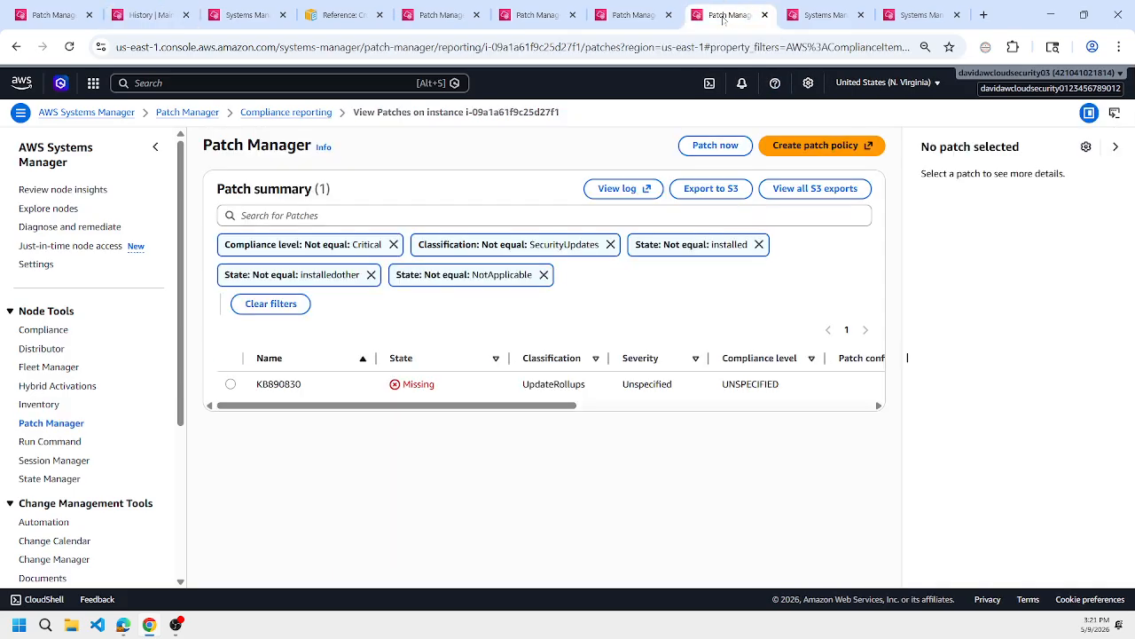
left_click(816, 13)
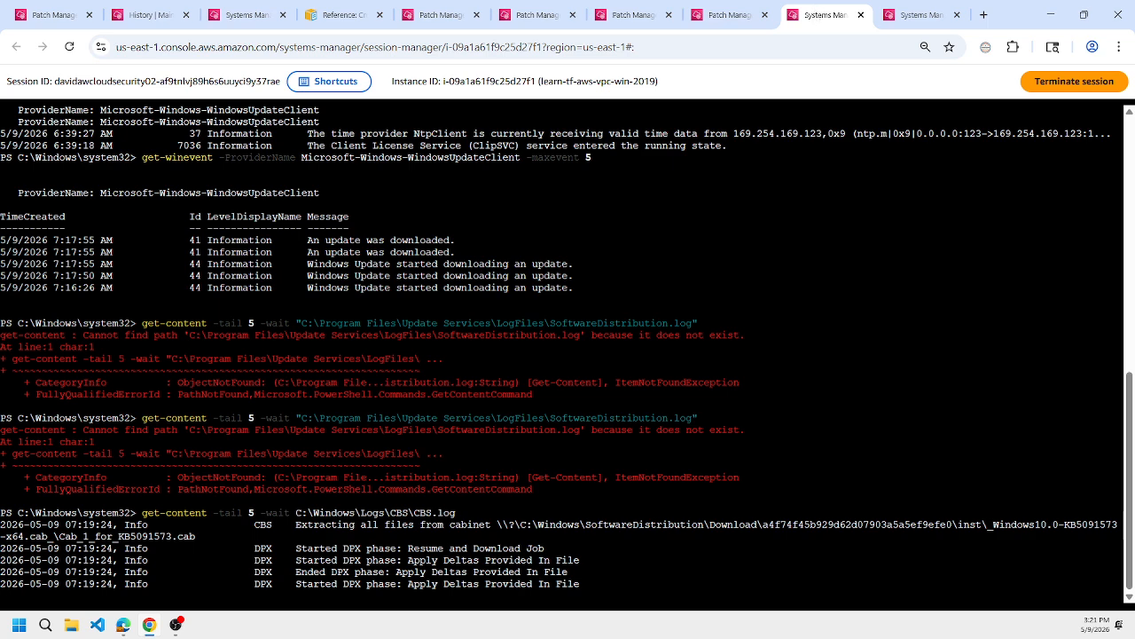
left_click(701, 16)
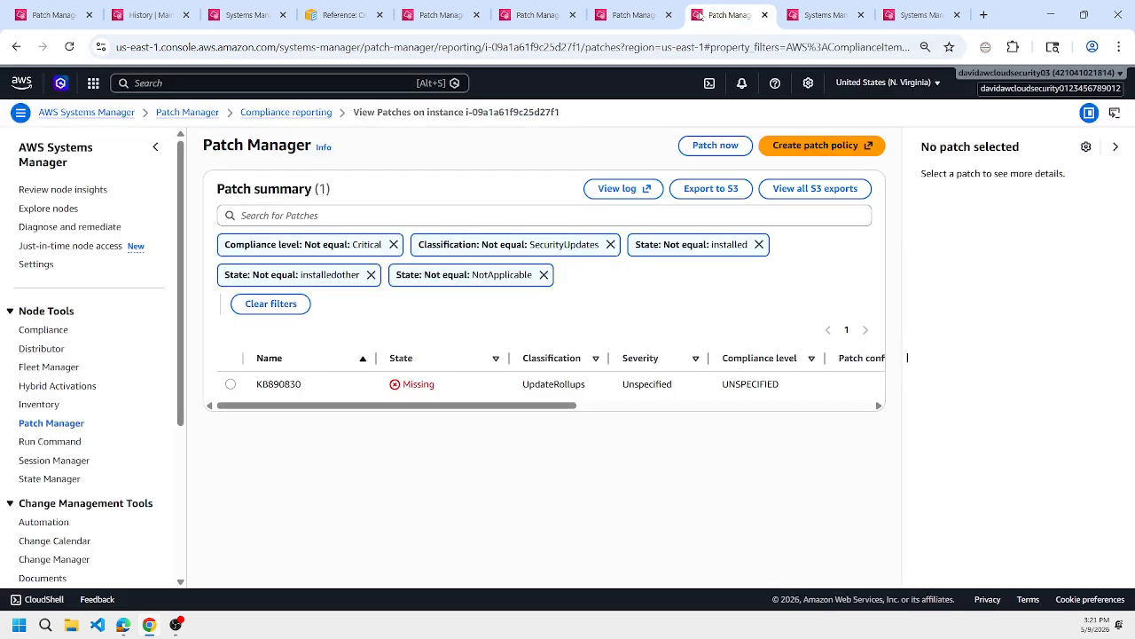
left_click(620, 18)
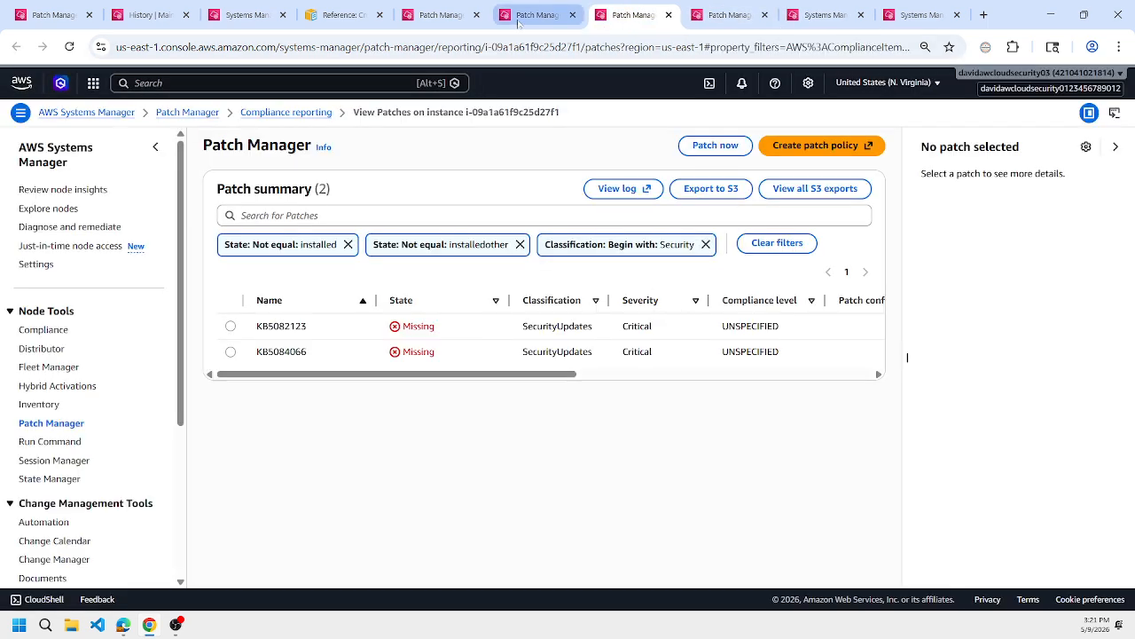
left_click(838, 15)
left_click(924, 13)
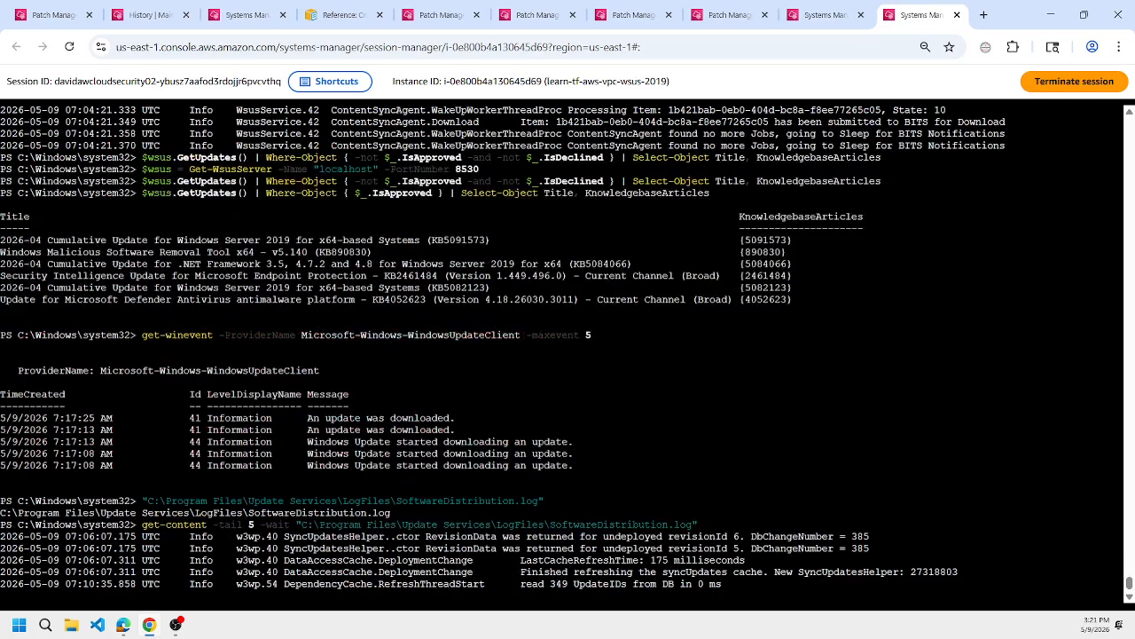
Stop following CBS.log in the client session and list the latest setup events with get-winevent setup -maxevent 5.
left_click(830, 15)
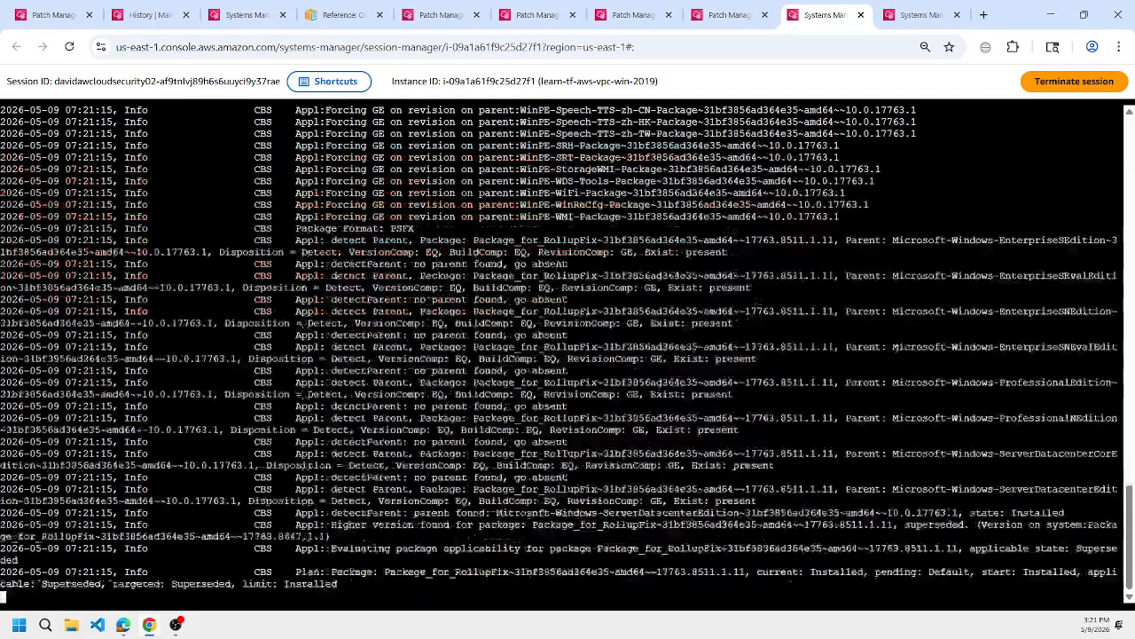
key("ctrl+c")
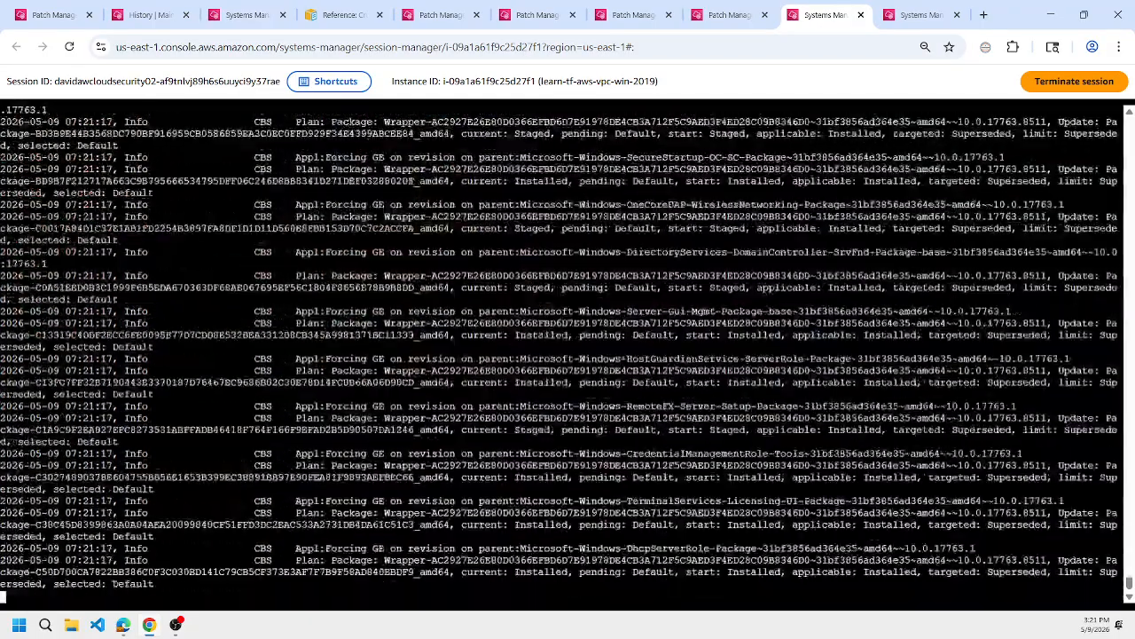
type("get-wienvet")
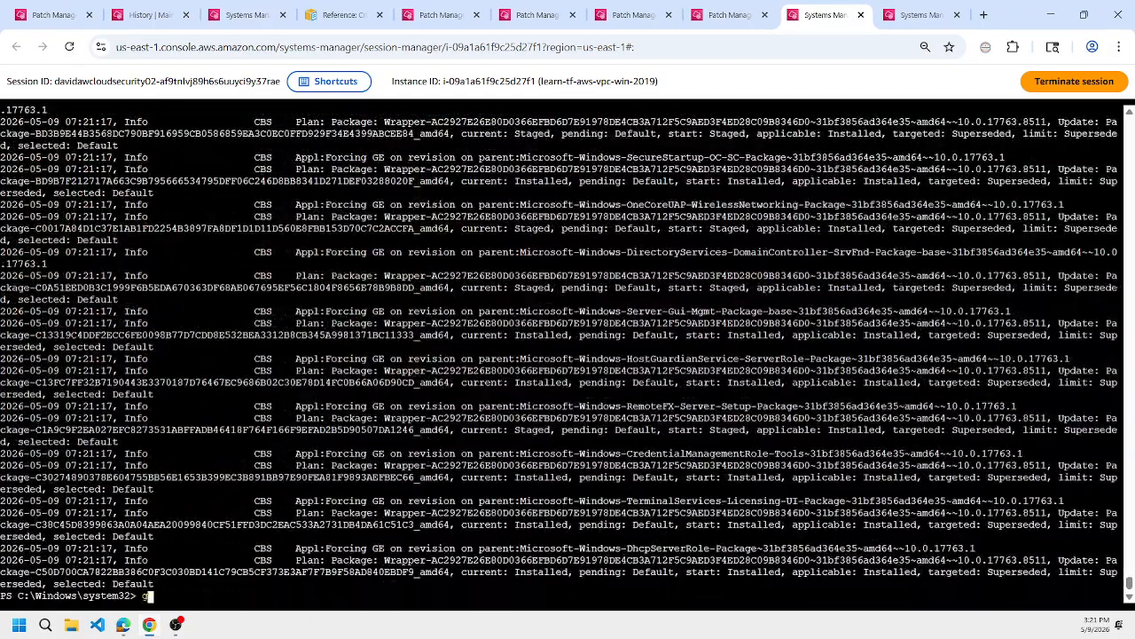
key("BackSpace")
key("BackSpace")
key("BackSpace")
key("BackSpace")
key("BackSpace")
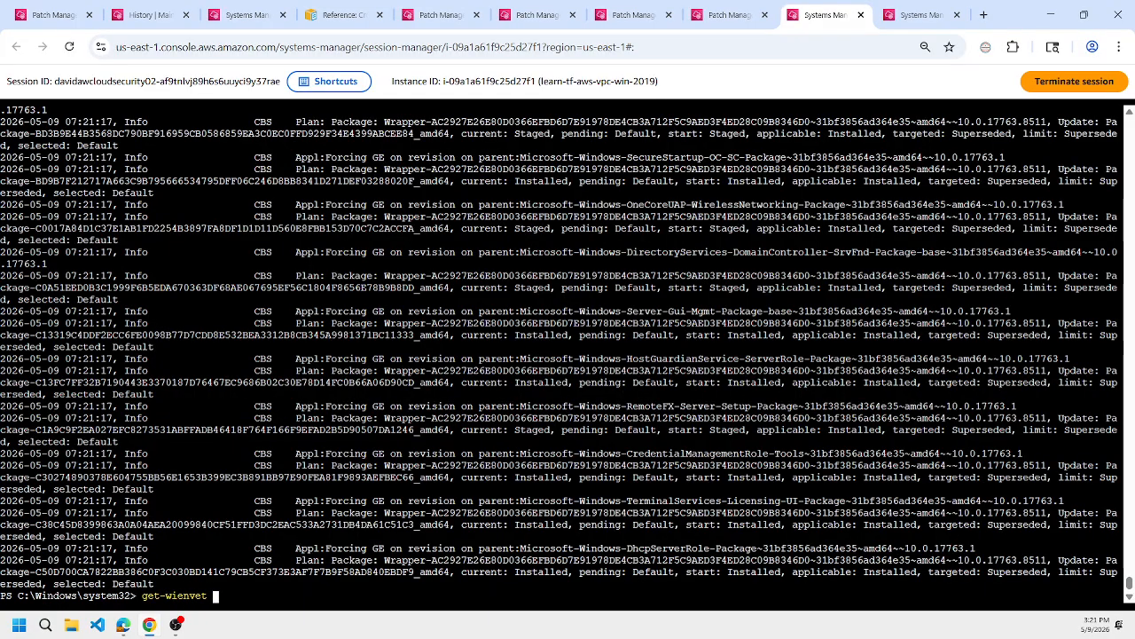
type("nevent -")
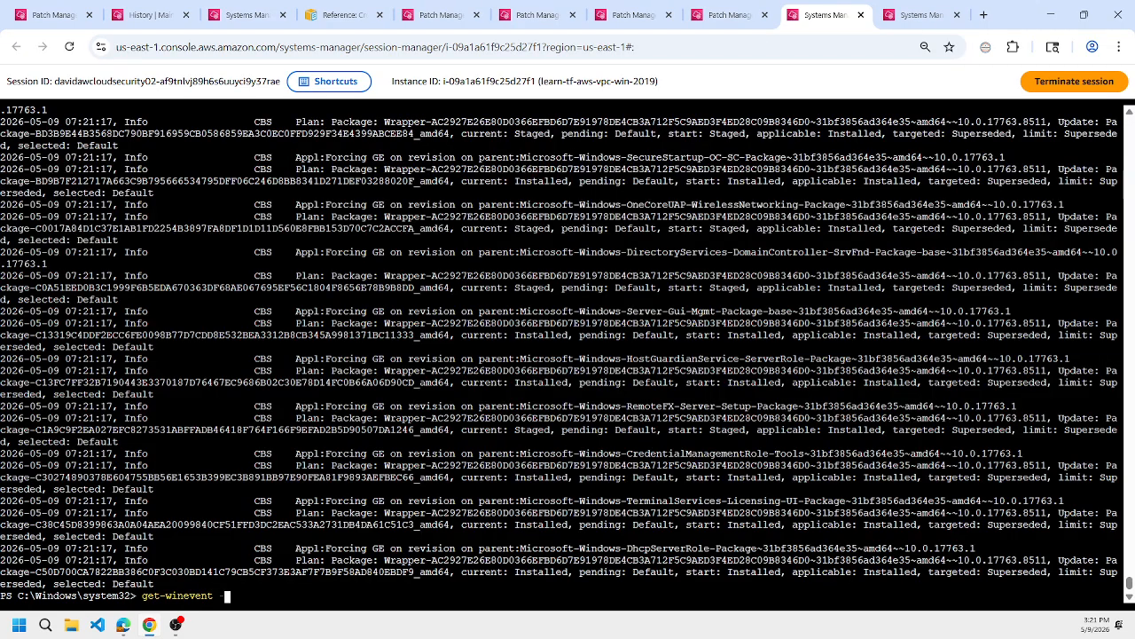
key("BackSpace")
type("set")
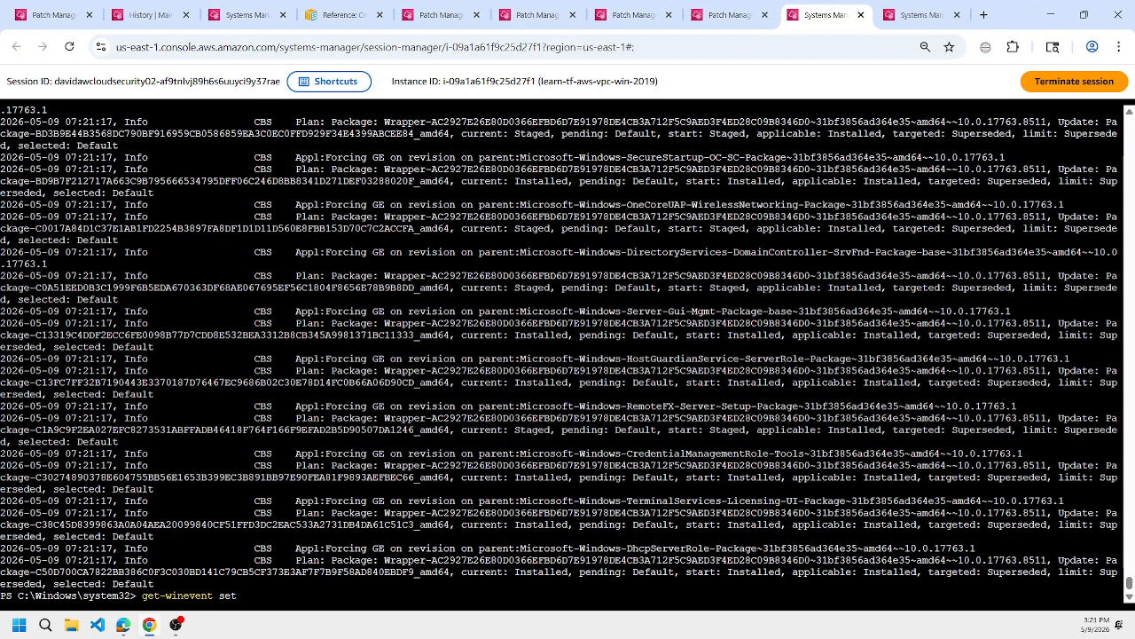
type("up -maxevent 4")
key("Return")
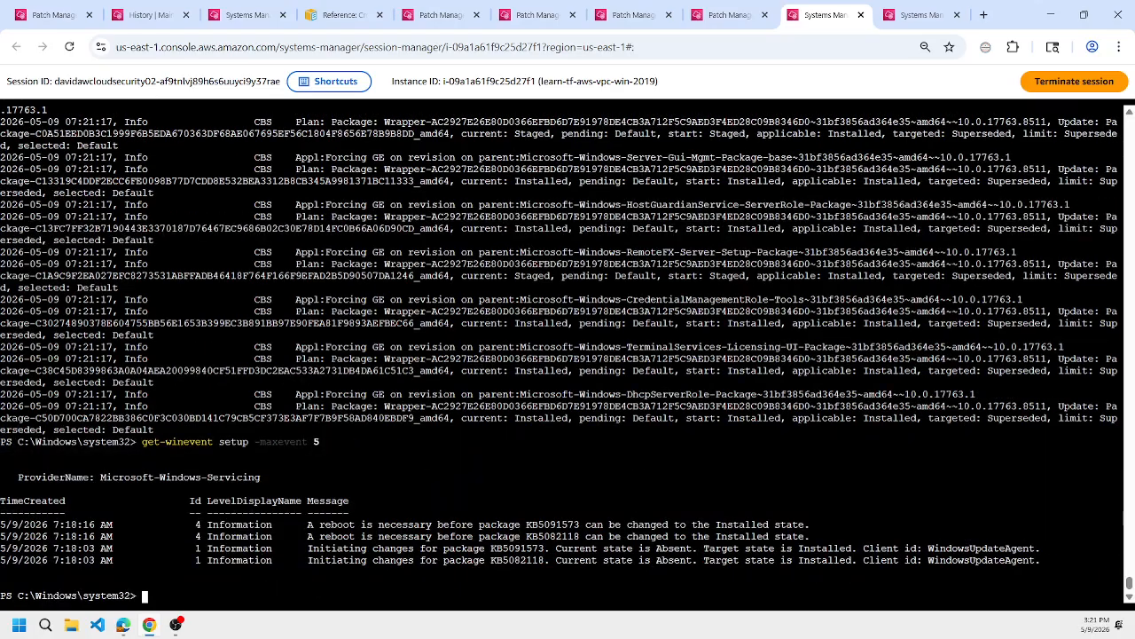
Check the reboot entries for KB5091573 and KB5082118 in the client session, and list setup events with get-winevent setup -maxevent 10.
triple_click(553, 524)
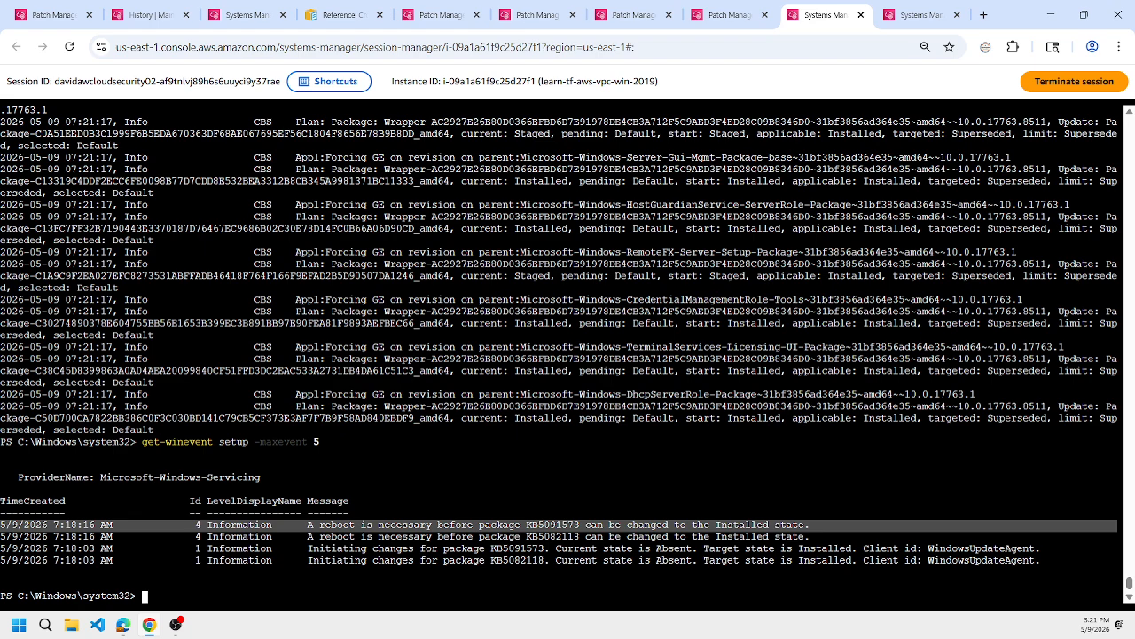
triple_click(430, 536)
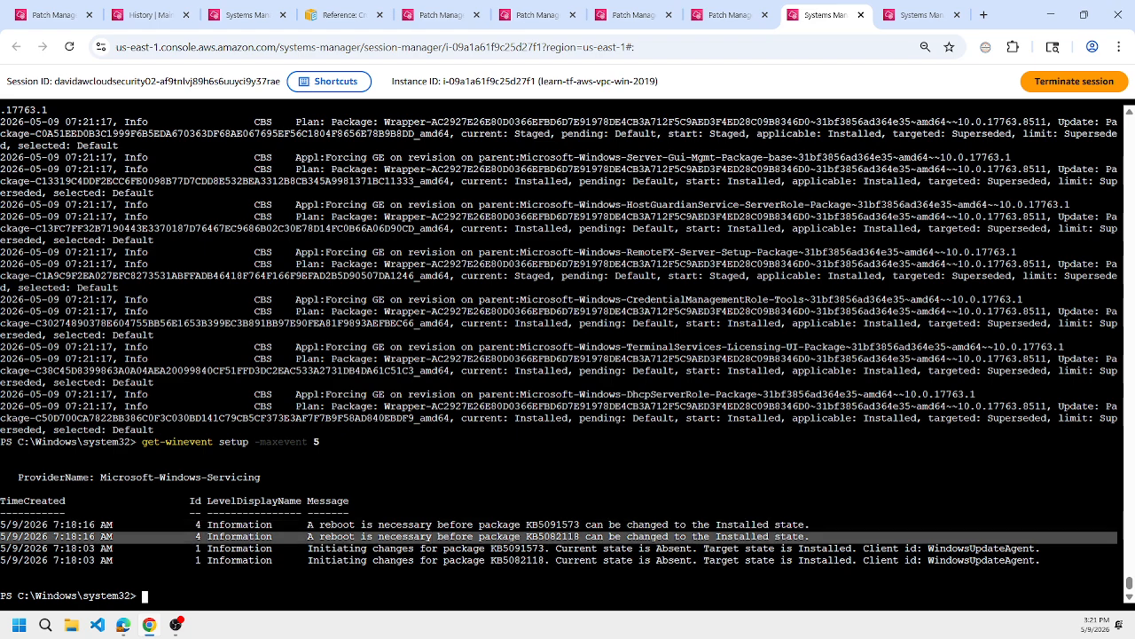
left_click(430, 536)
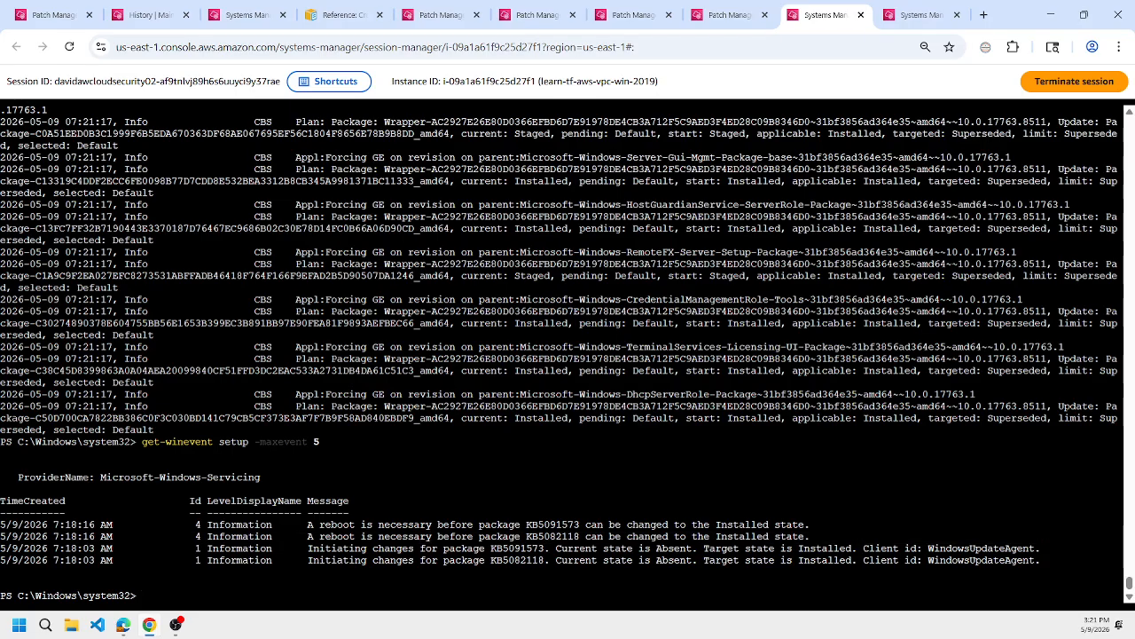
key("Up")
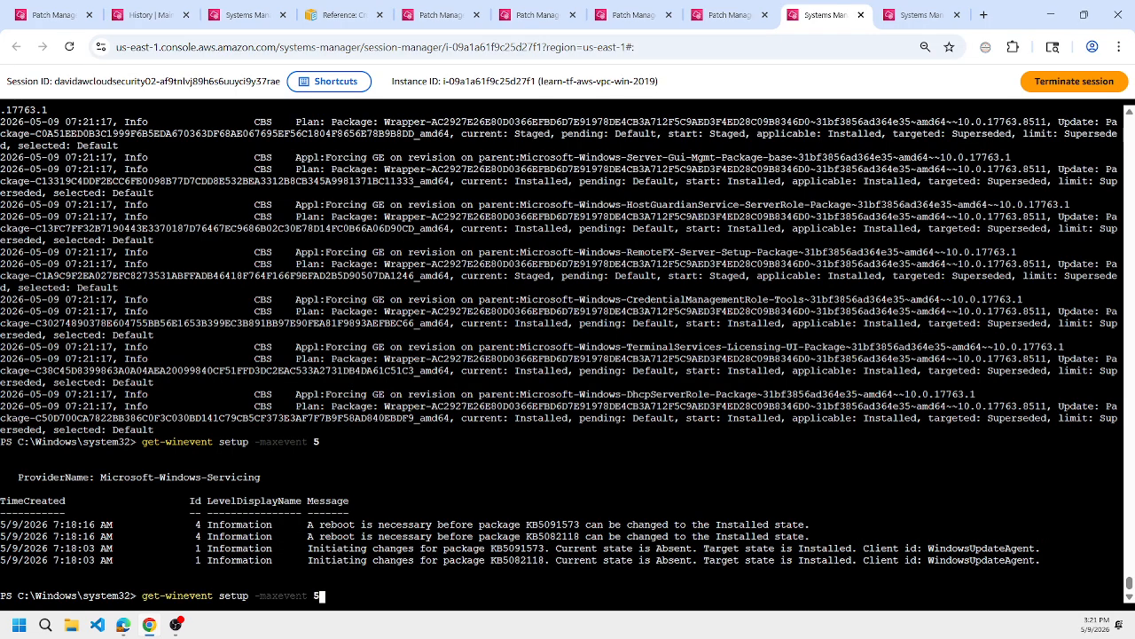
key("BackSpace")
type("10")
key("Return")
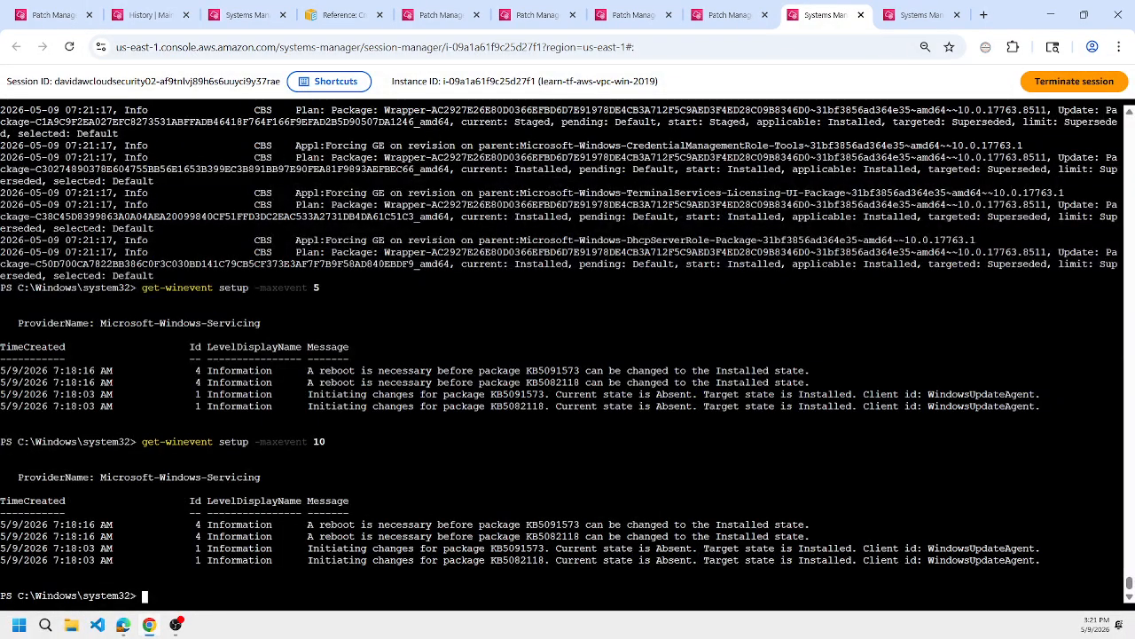
Copy the client's get-winevent setup -maxevent 10 command, run it in the WSUS session after ending log following, and examine the servicing events.
key("Up")
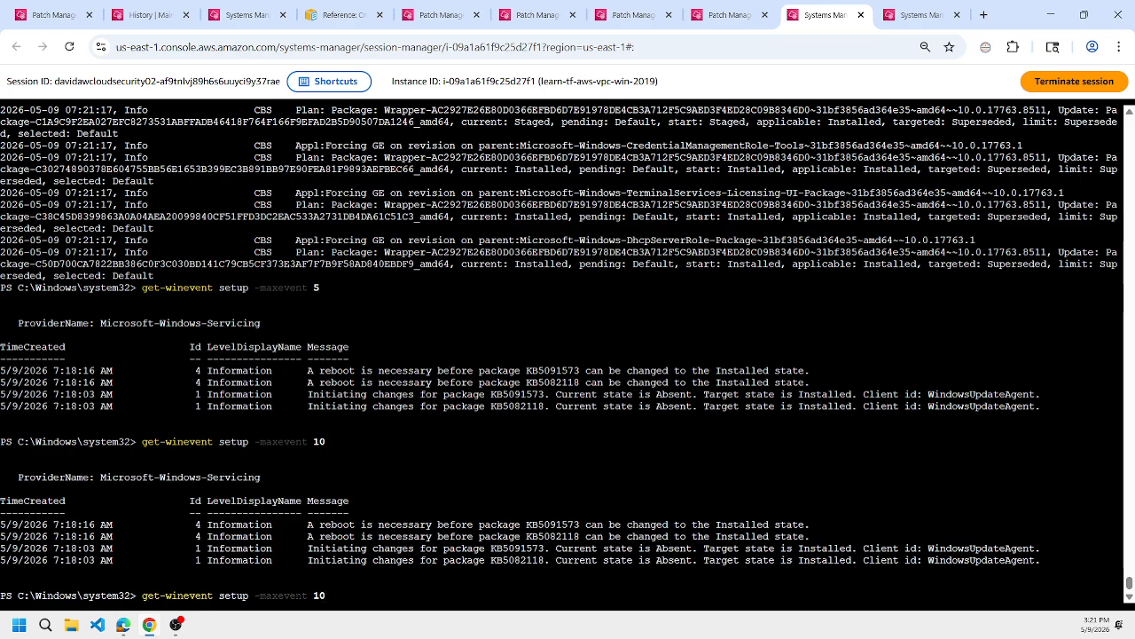
left_click(729, 15)
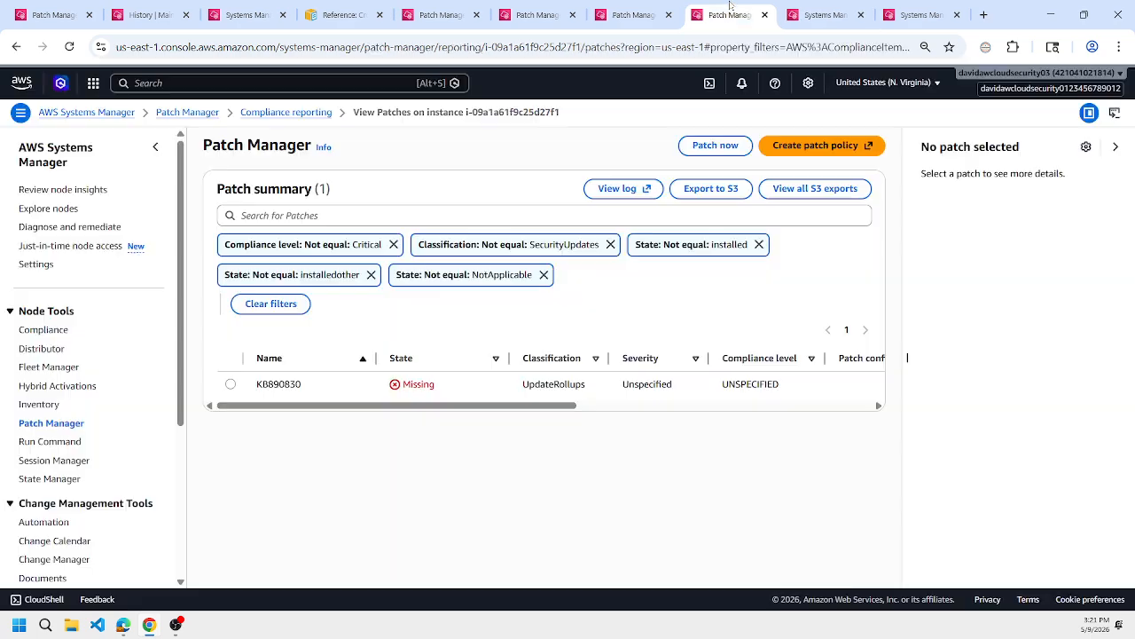
left_click(914, 15)
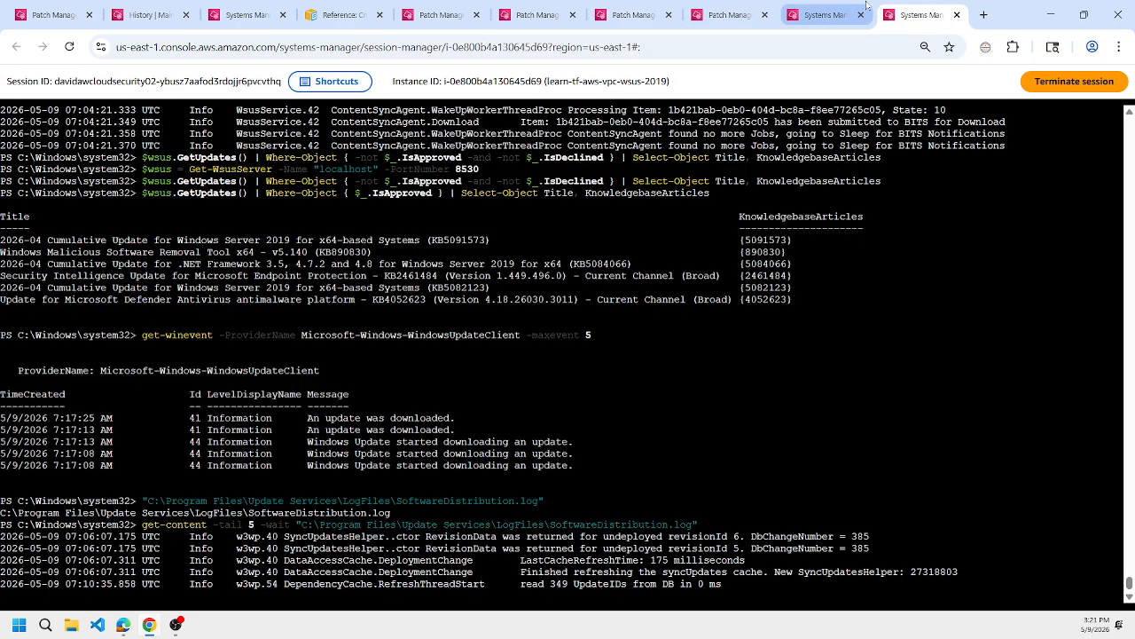
left_click(825, 15)
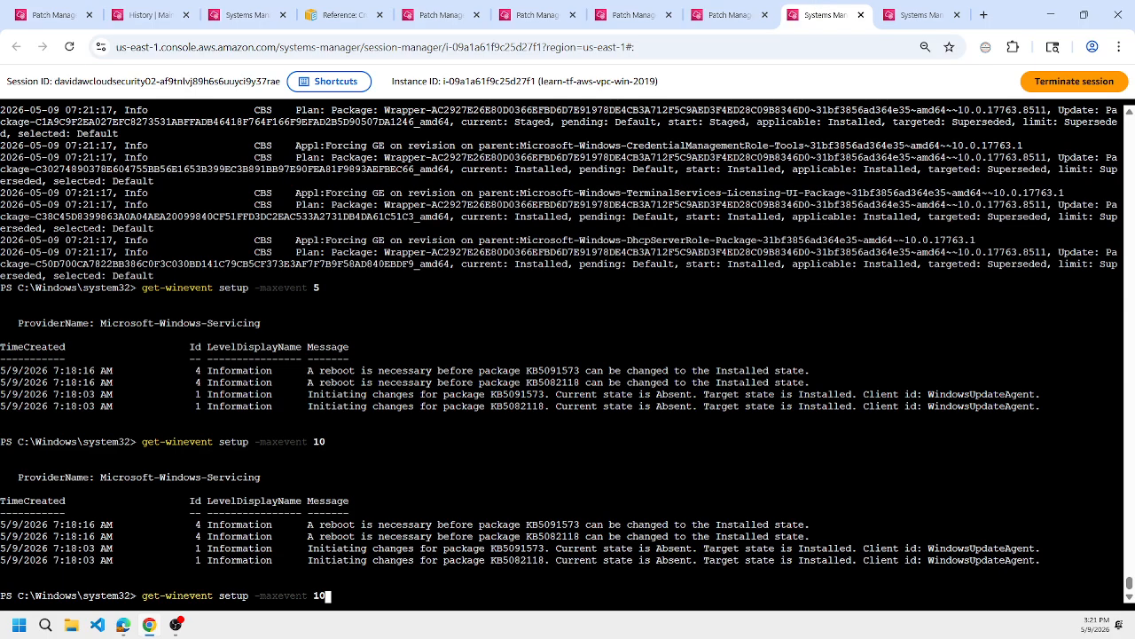
left_click_drag(142, 441, 336, 441)
right_click(338, 441)
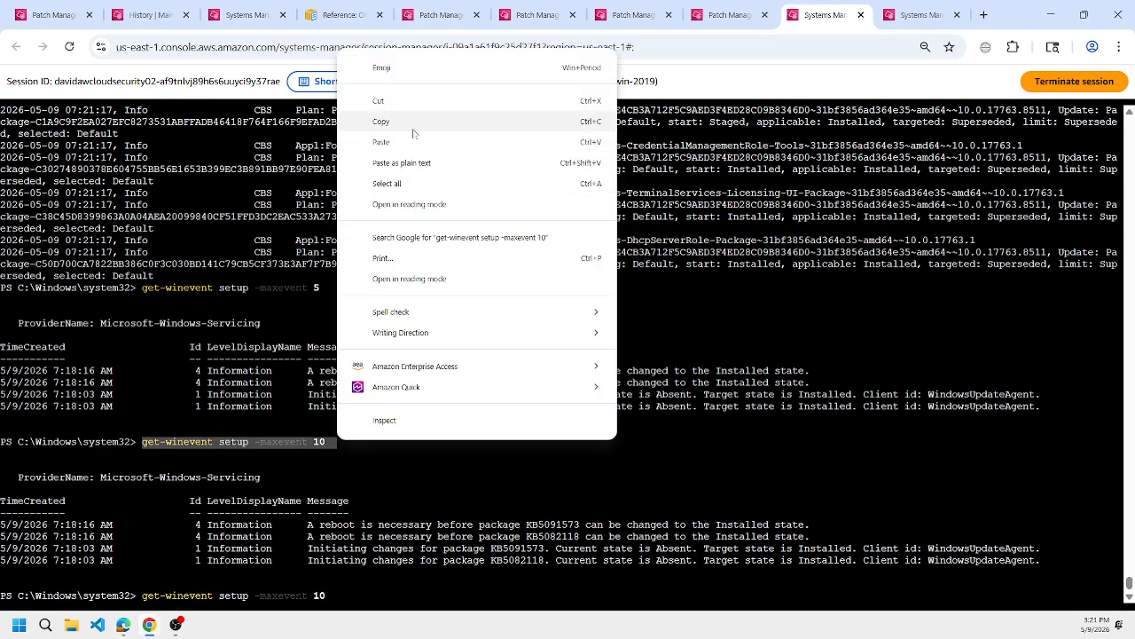
left_click(414, 125)
left_click(914, 15)
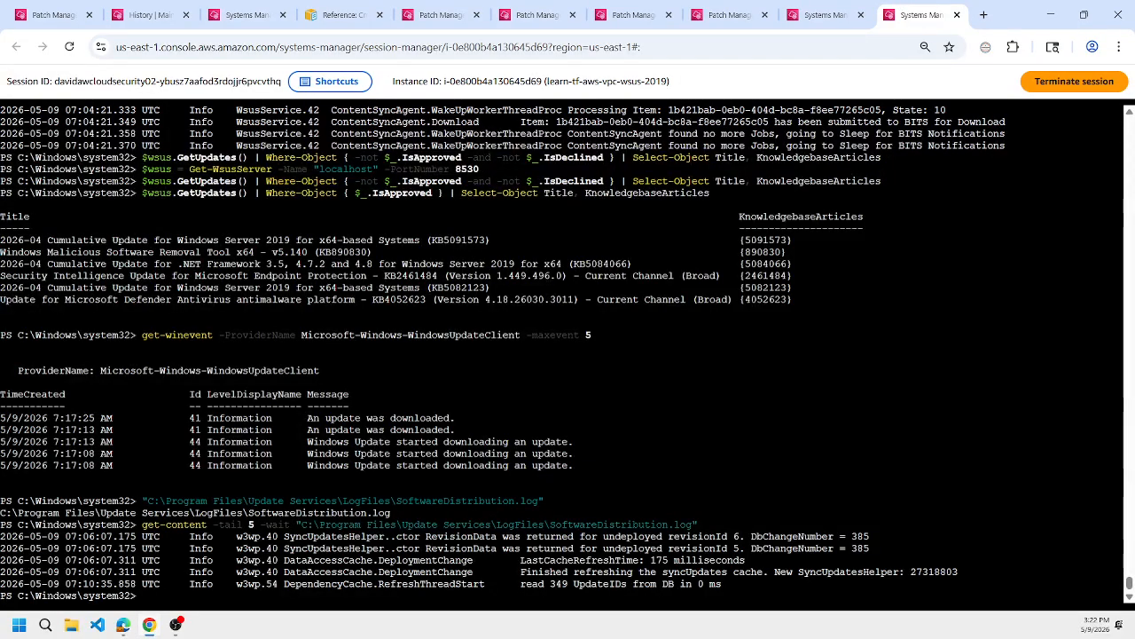
key("ctrl+v")
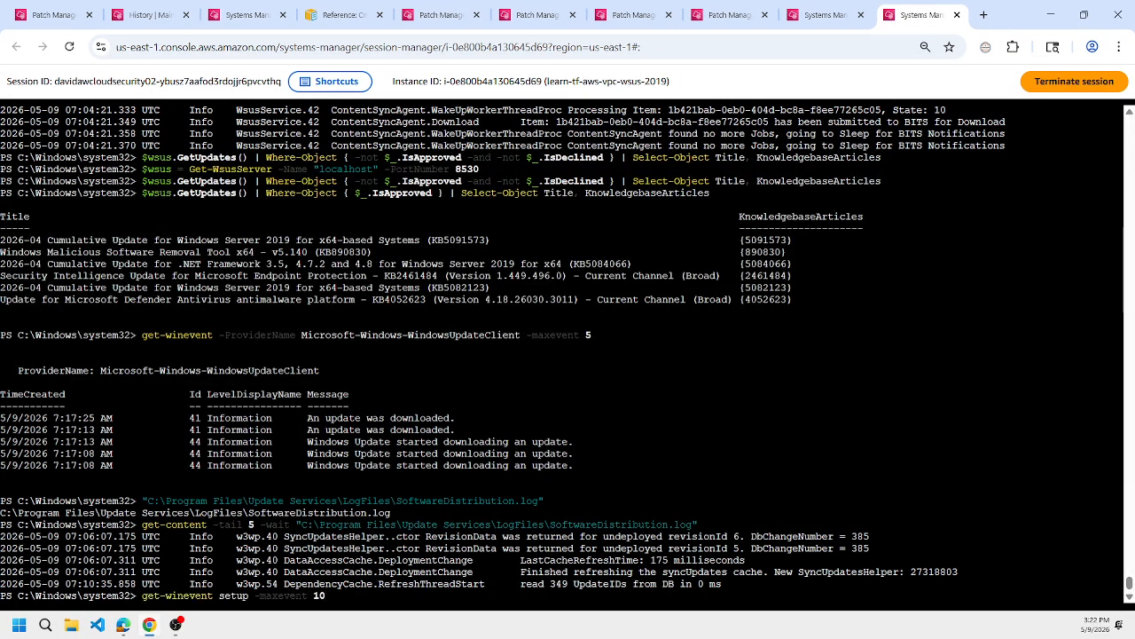
key("Return")
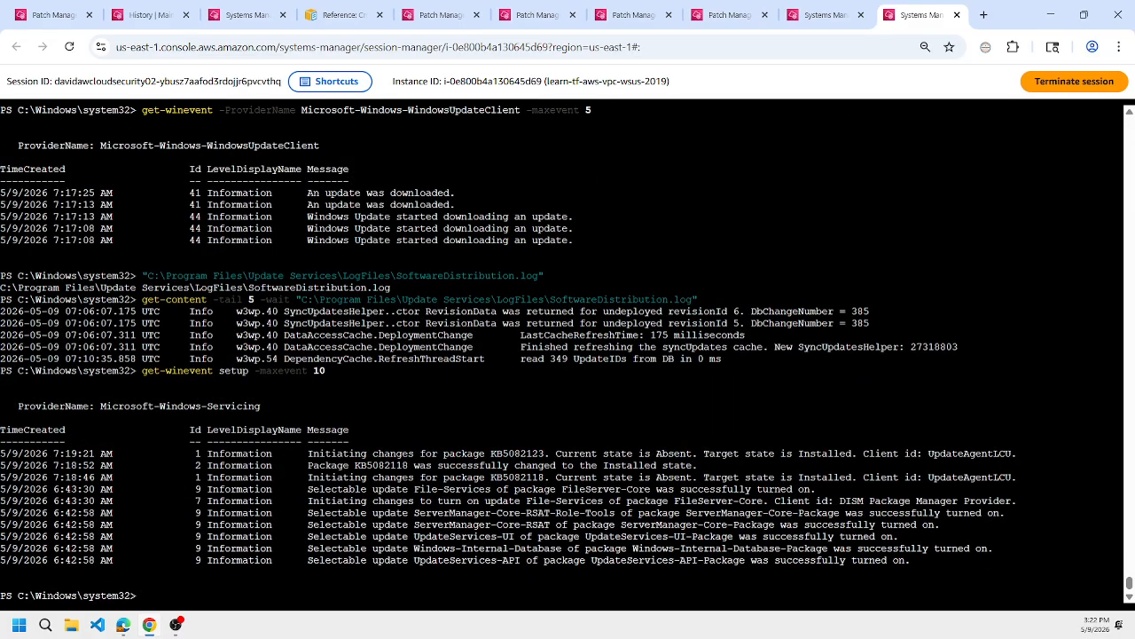
double_click(520, 453)
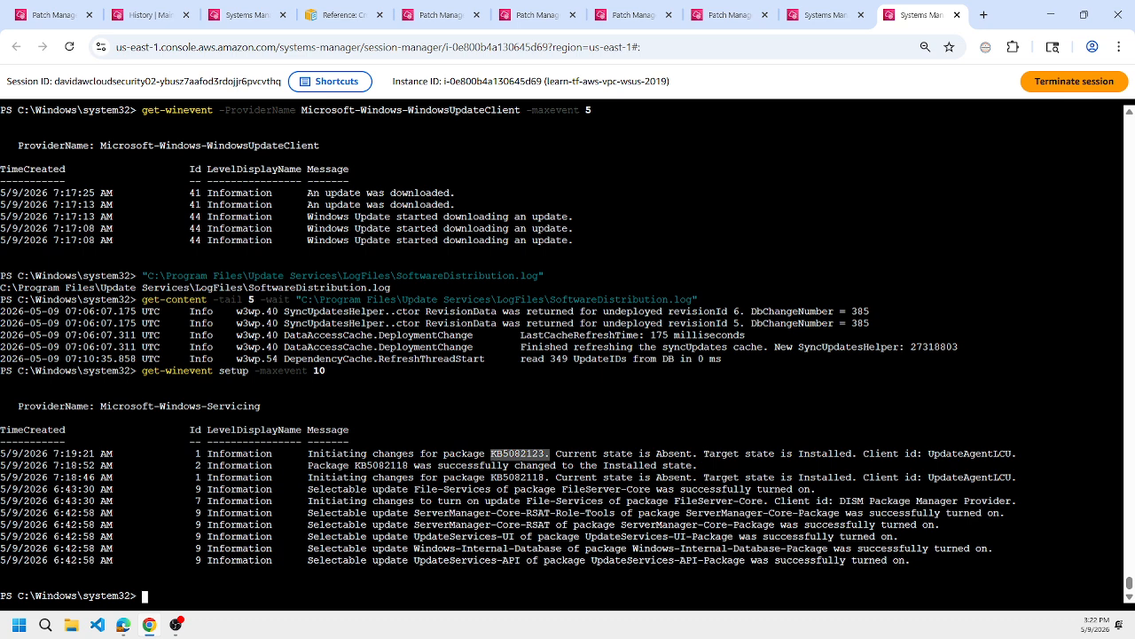
left_click_drag(913, 560, 36, 513)
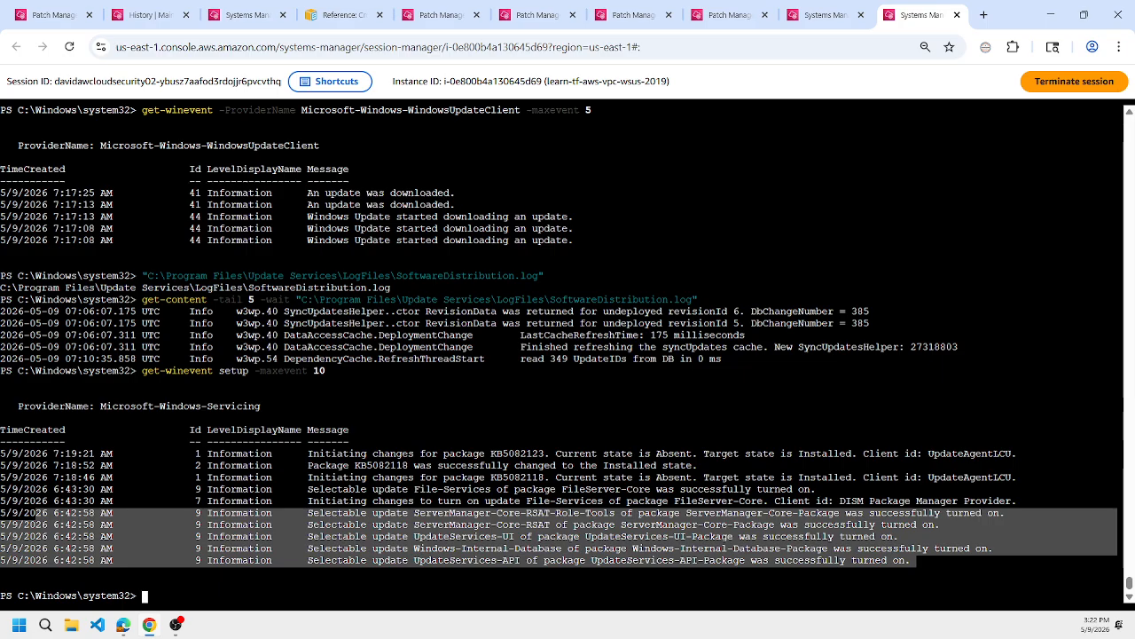
triple_click(520, 454)
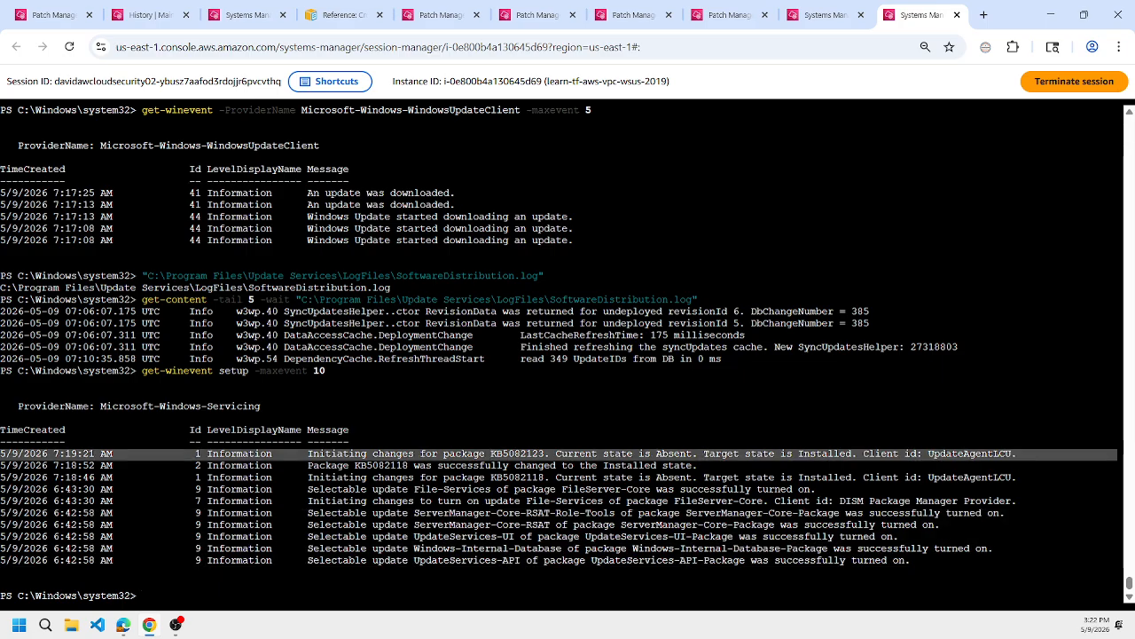
In the client session, follow C:\Windows\Logs\CBS\CBS.log again with get-content -tail 5 -wait, and stop following it.
left_click(821, 15)
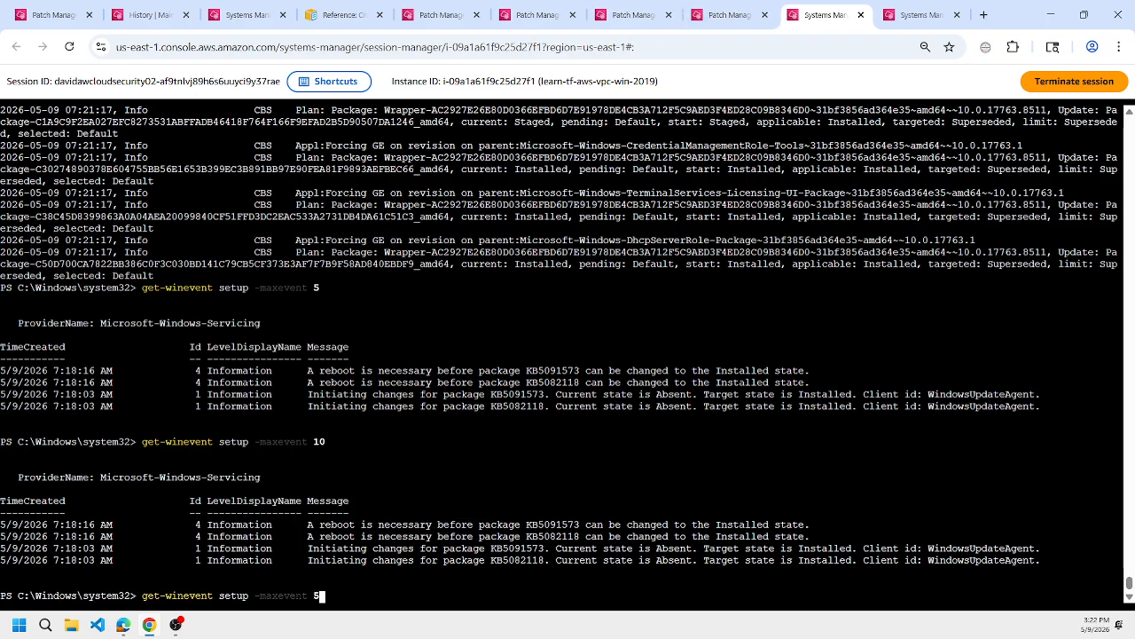
key("Up")
key("Up")
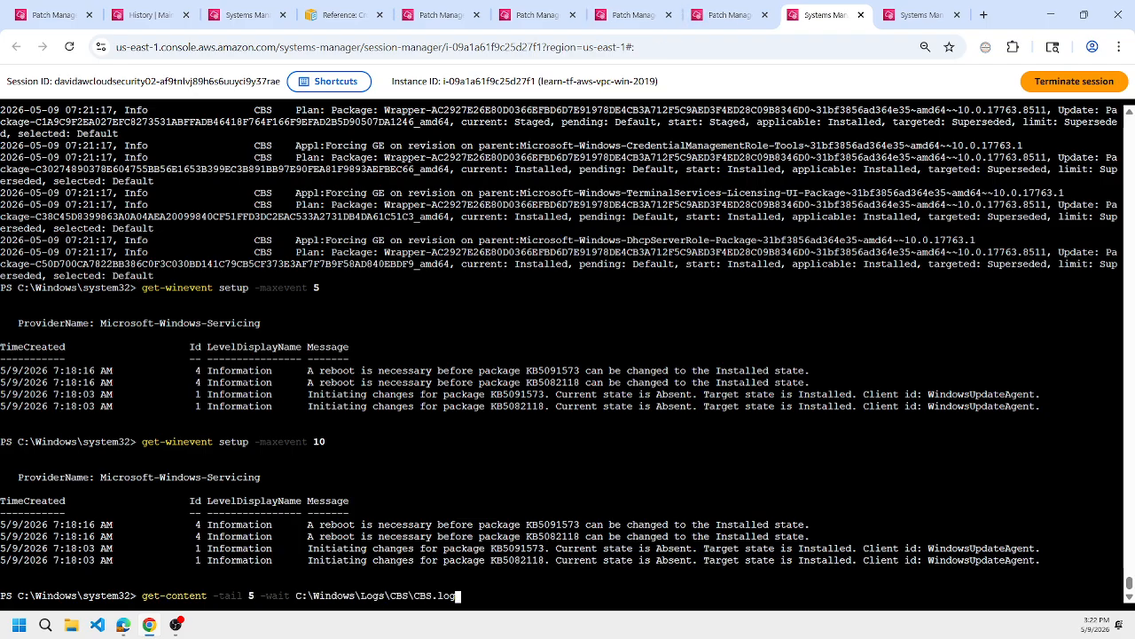
key("Return")
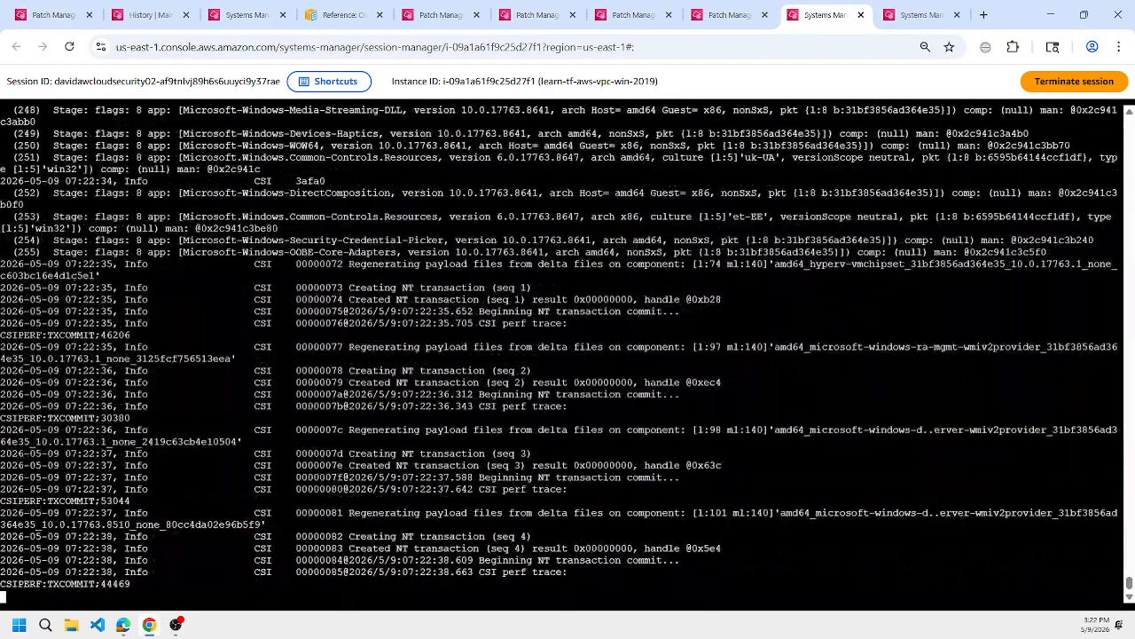
left_click(919, 15)
key("Up")
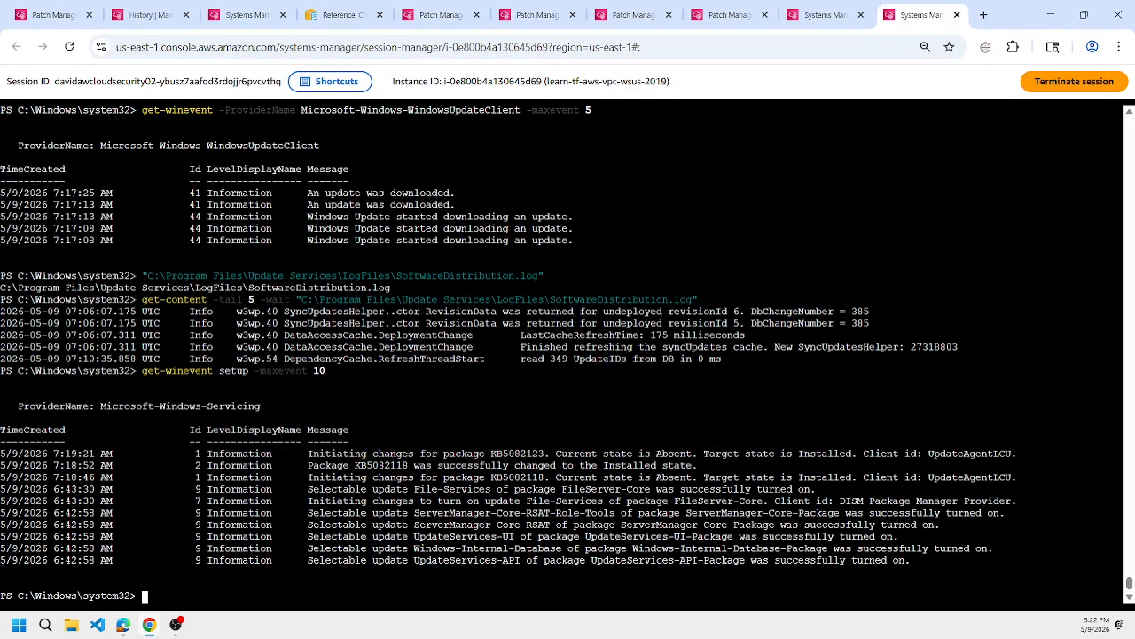
key("Up")
key("Up")
key("Up")
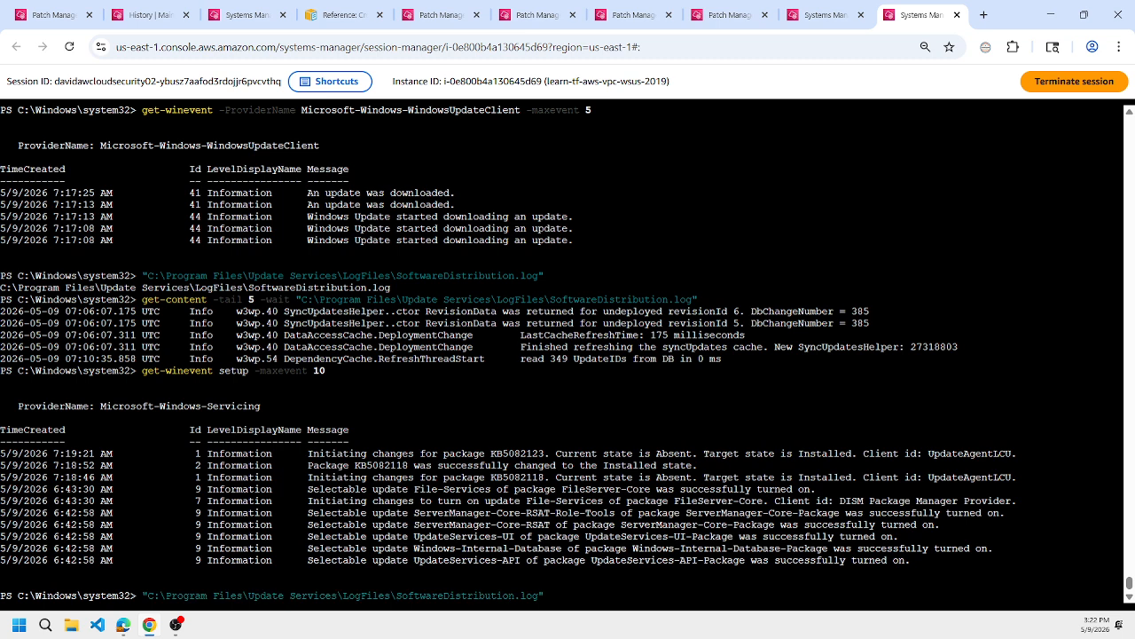
key("Up")
key("Up")
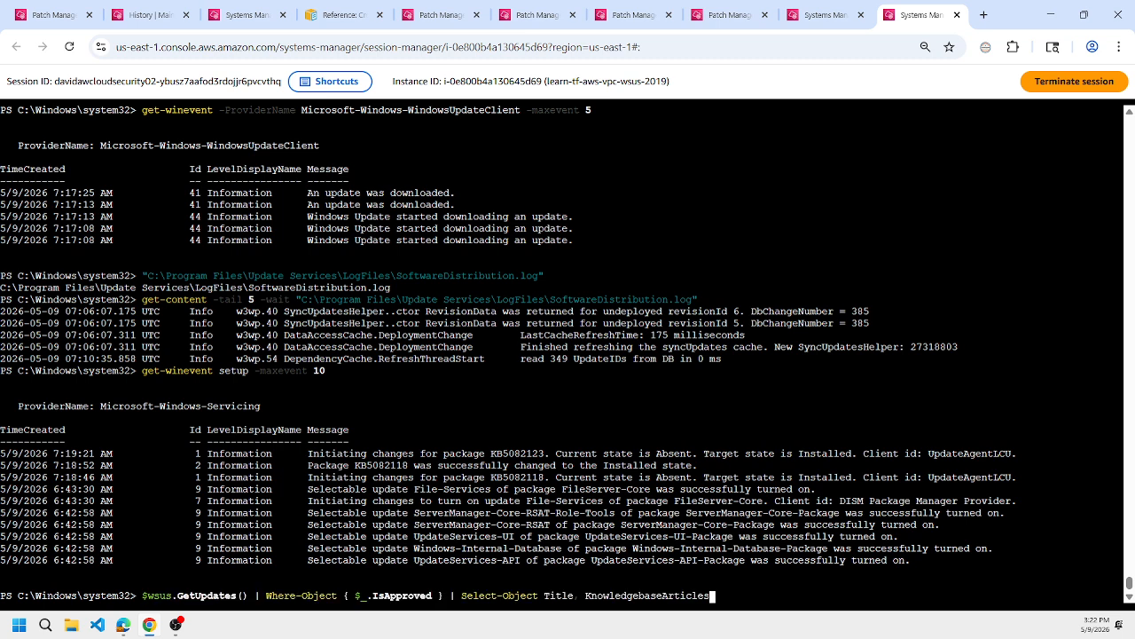
key("Down")
key("Escape")
Copy the client's get-content command for C:\Windows\Logs\CBS\CBS.log, run it in the WSUS session with -tail 5 -wait, and stop it.
key("ctrl+shift+Tab")
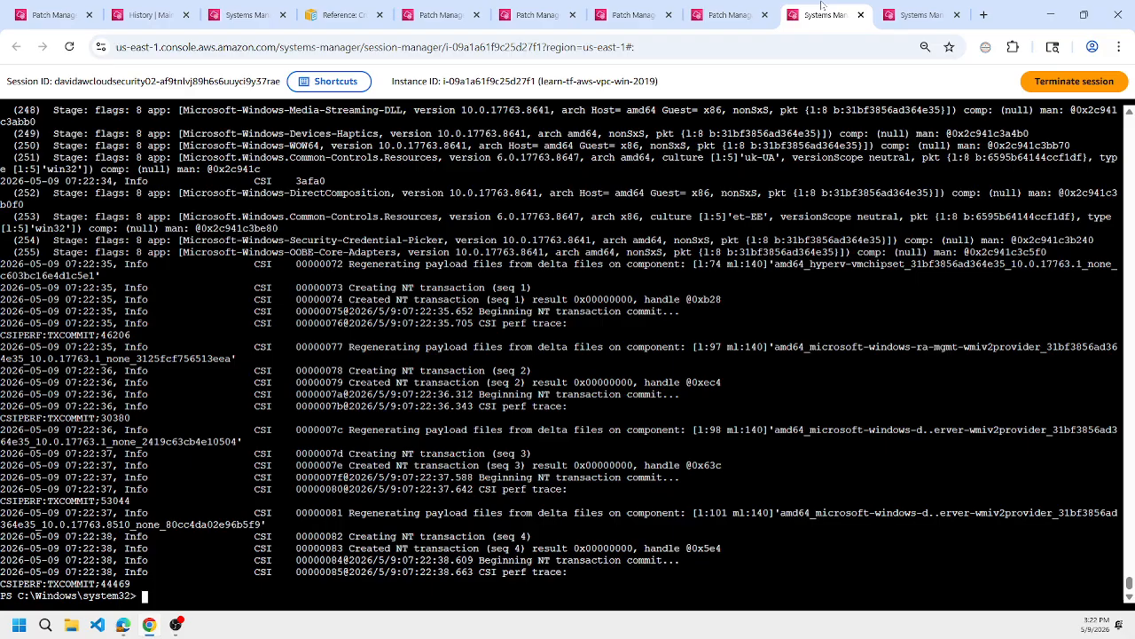
key("Up")
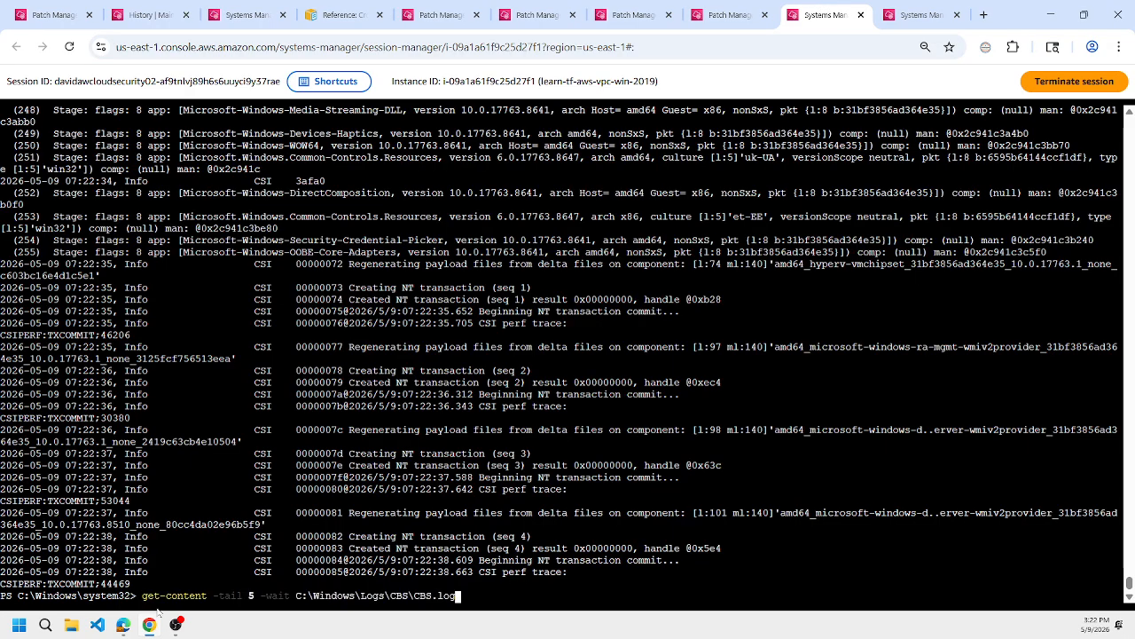
key("ctrl+a")
key("ctrl+c")
left_click_drag(143, 596, 462, 610)
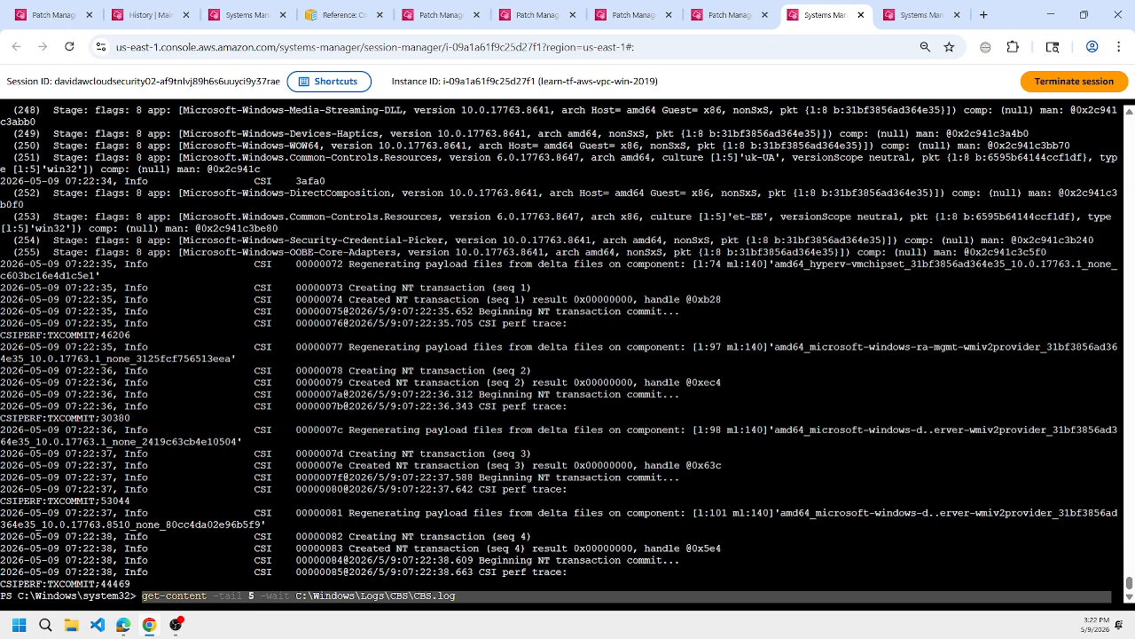
right_click(475, 593)
left_click(567, 276)
left_click(919, 15)
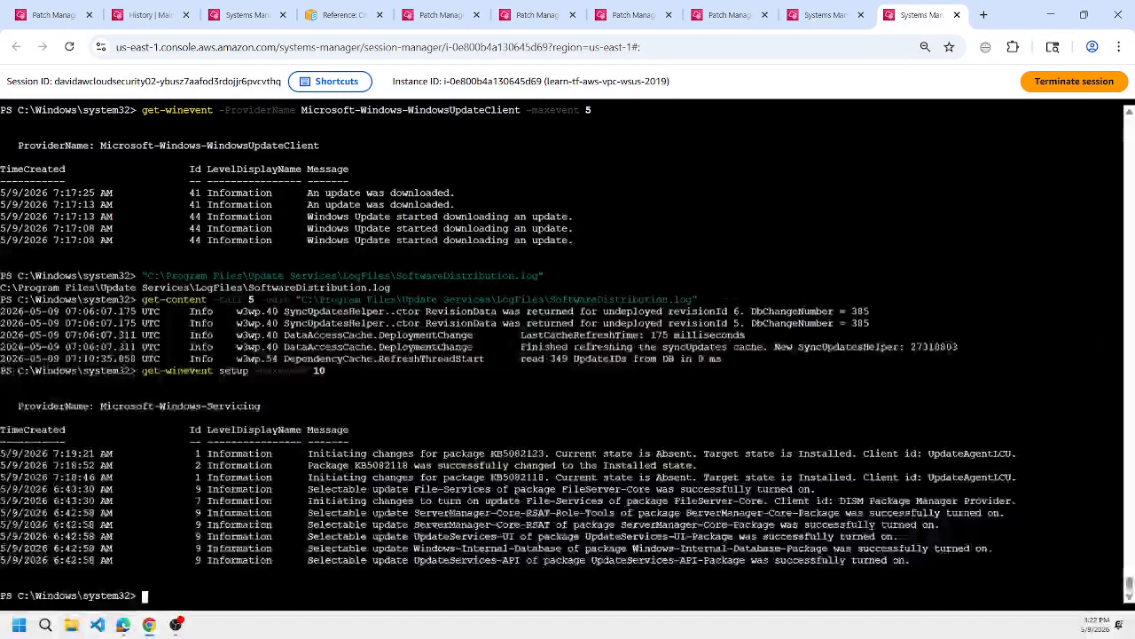
key("ctrl+v")
key("Return")
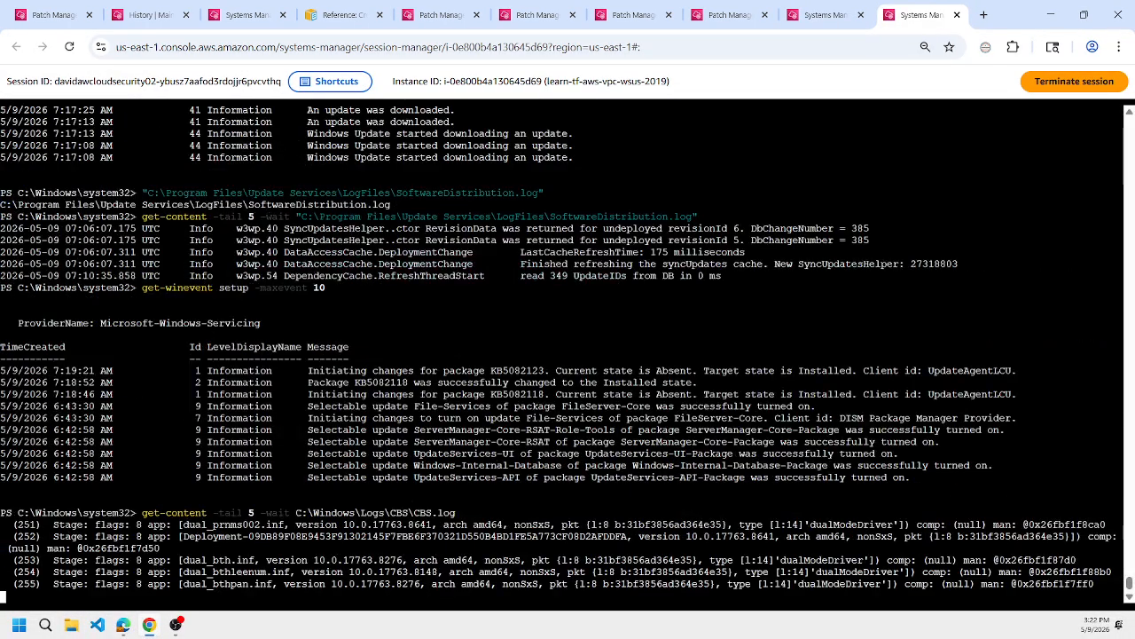
key("ctrl+c")
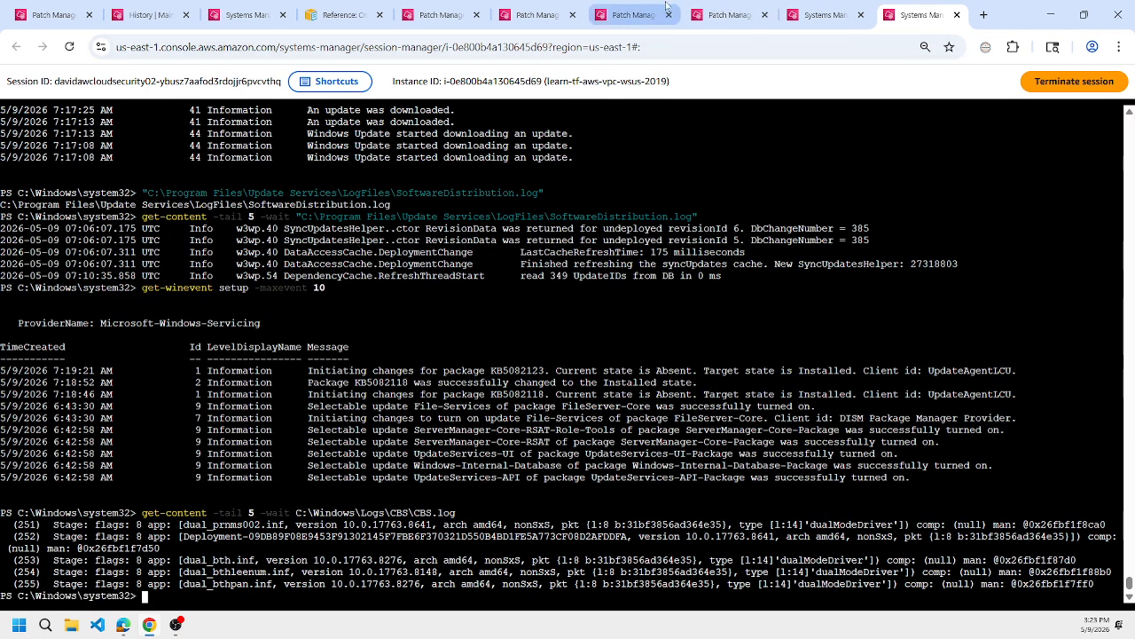
Review the client's filtered missing patches, the patch baseline's exceptions and the node compliance report in Patch Manager.
left_click(536, 6)
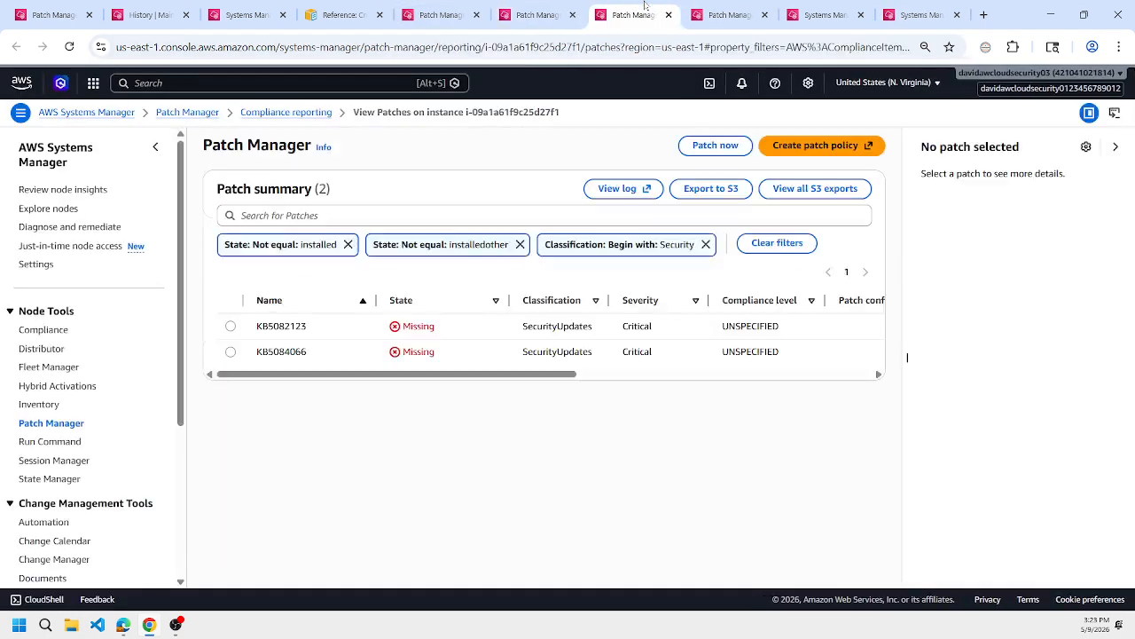
left_click(705, 5)
left_click(535, 7)
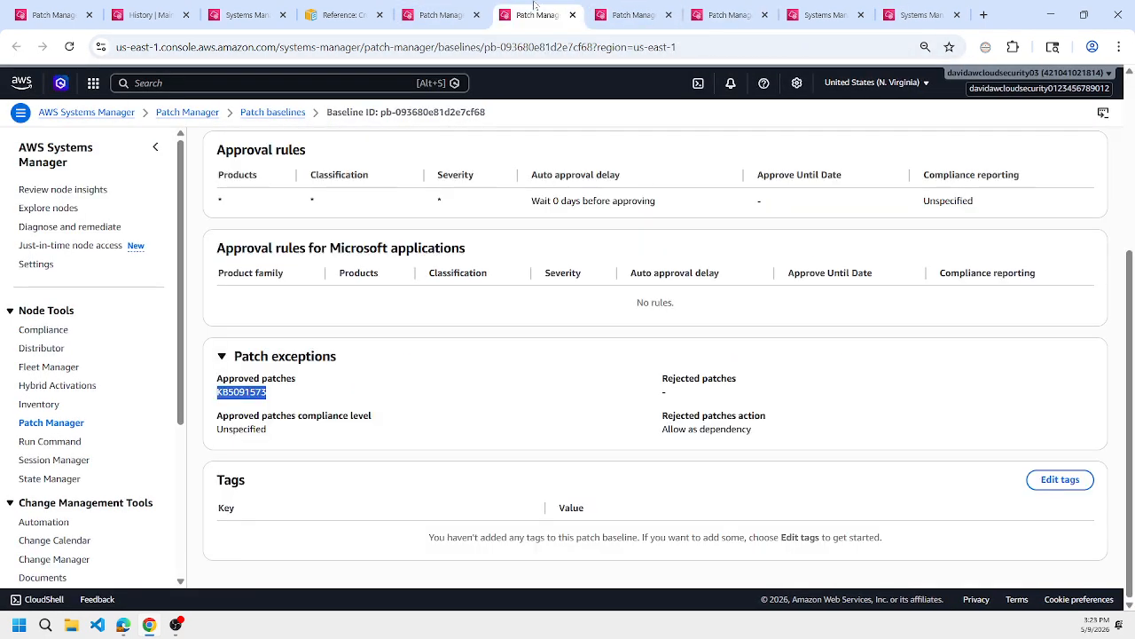
left_click(441, 7)
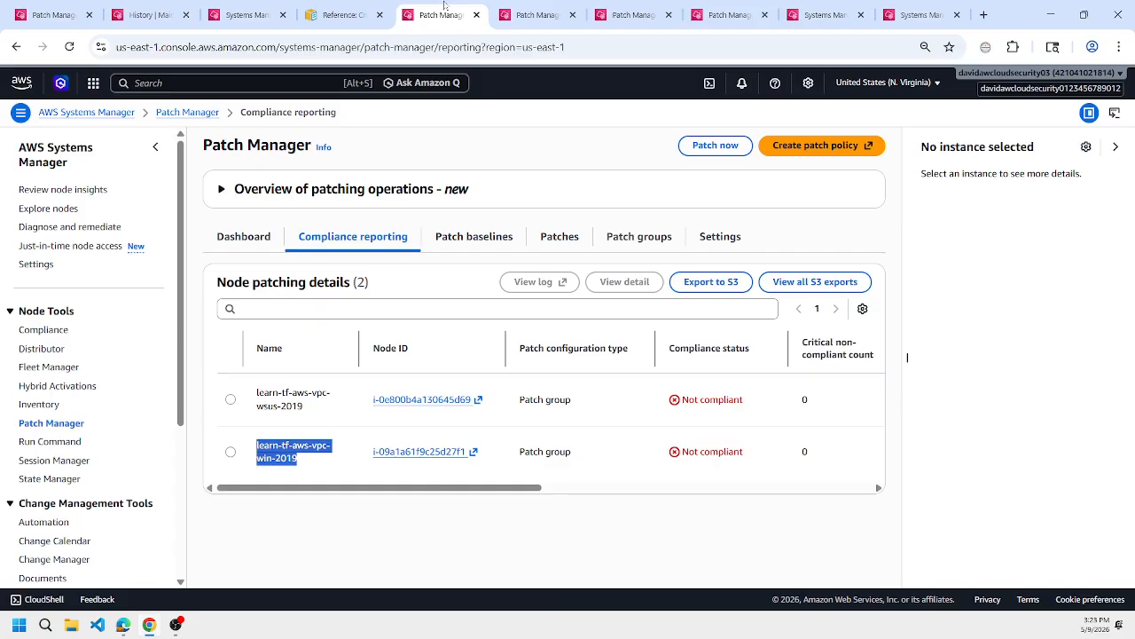
Refresh the WSUS server's Run Command status, and check its parameters and the maintenance window's AWS-RunPowerShellScript task.
left_click(255, 7)
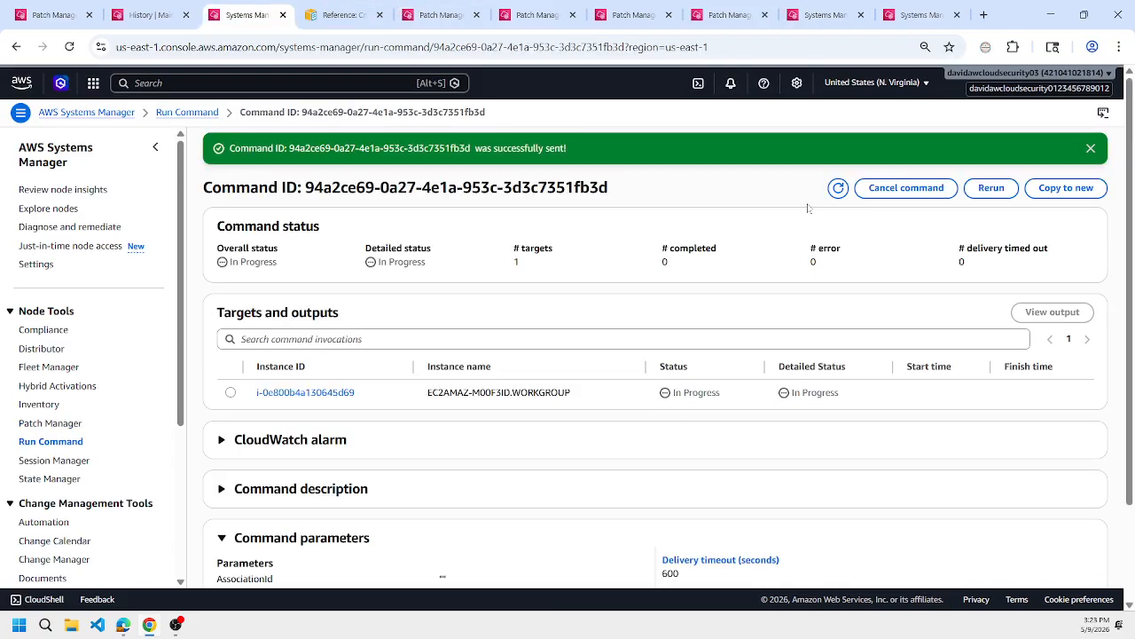
left_click(838, 187)
scroll(613, 391, "down", 2)
left_click(150, 14)
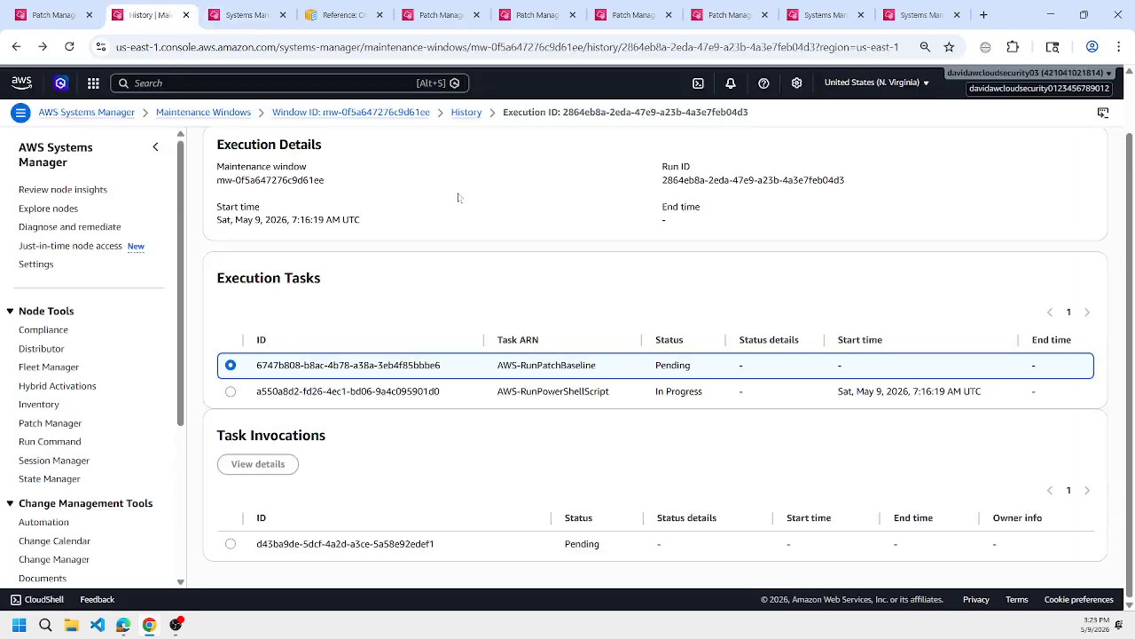
left_click(230, 392)
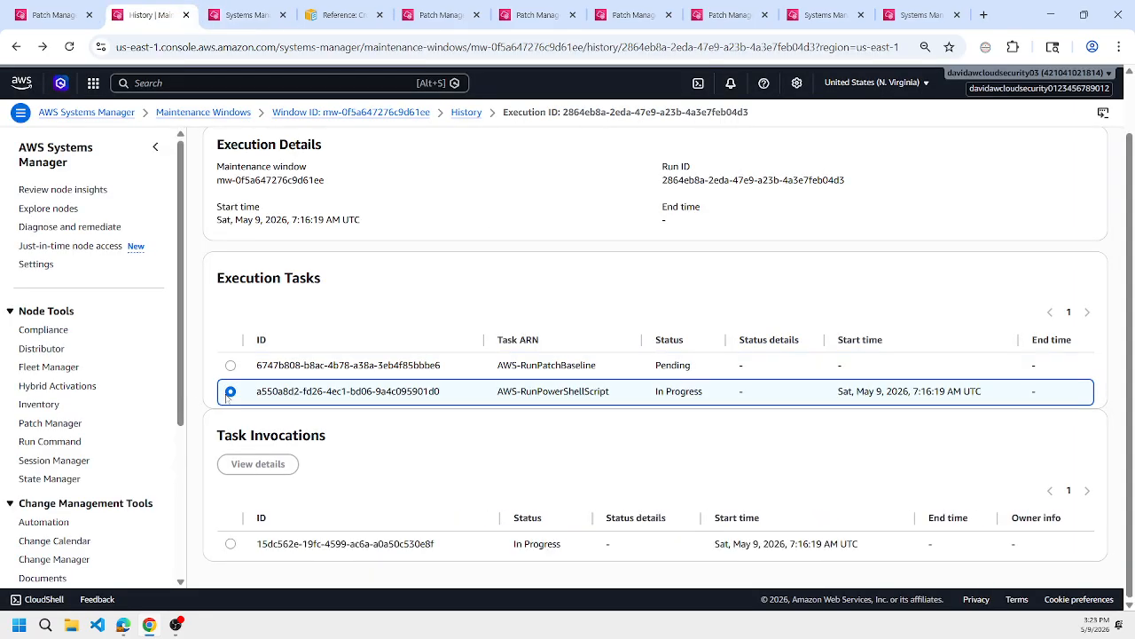
left_click(248, 15)
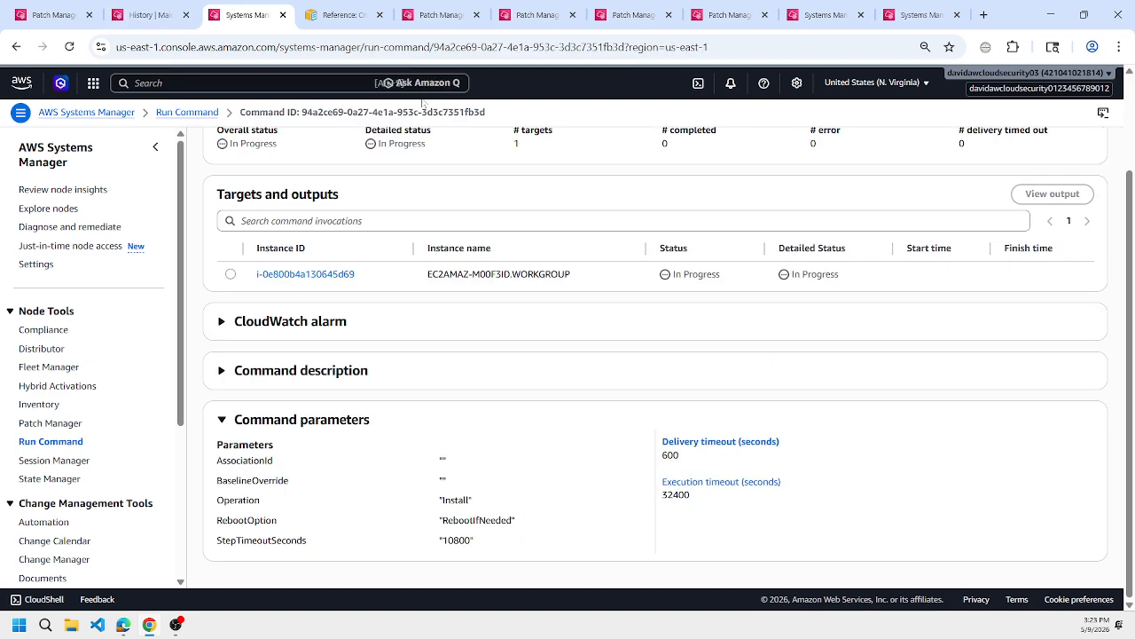
Open the Run Command list separately, and review the running commands, the client's filtered missing patches and the patch baseline's exceptions.
middle_click(201, 113)
left_click(304, 8)
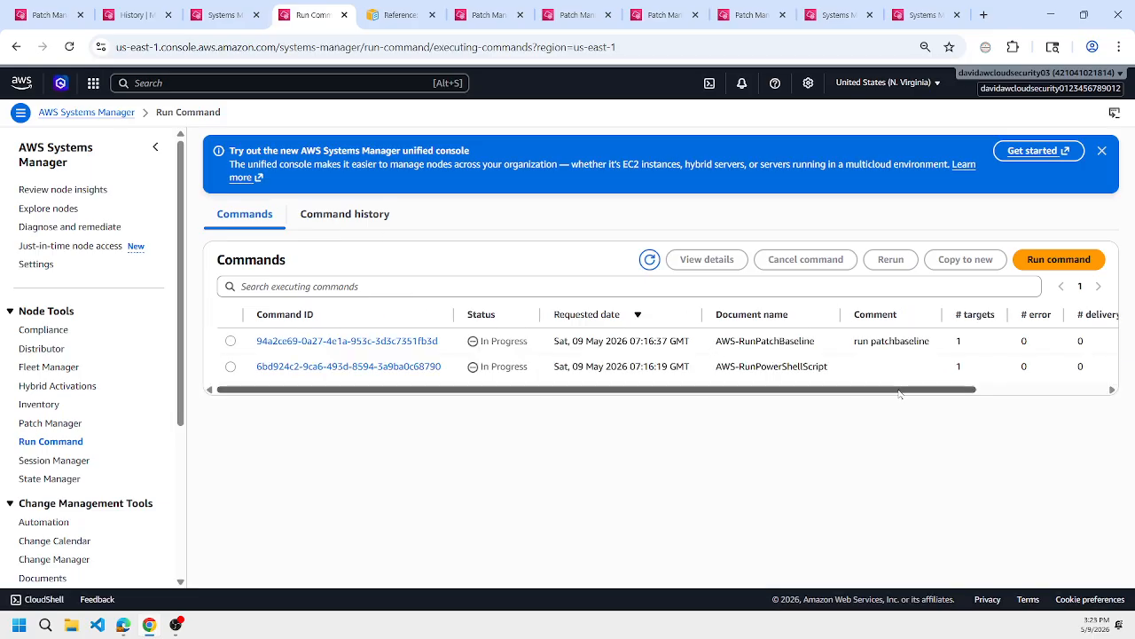
left_click_drag(900, 391, 1055, 398)
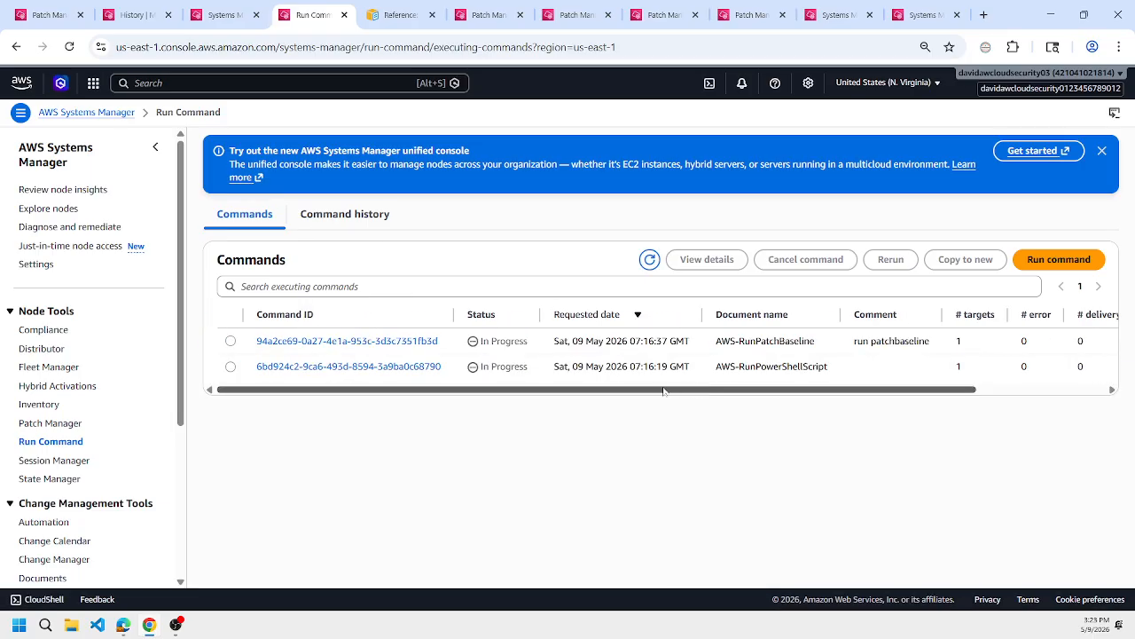
left_click(742, 9)
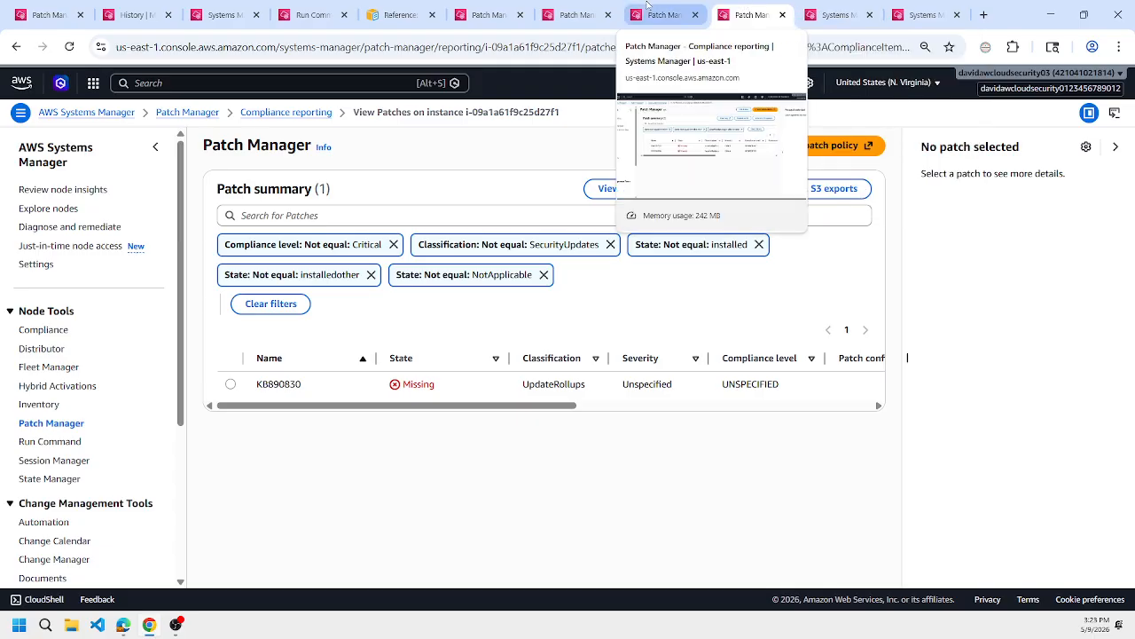
left_click(84, 7)
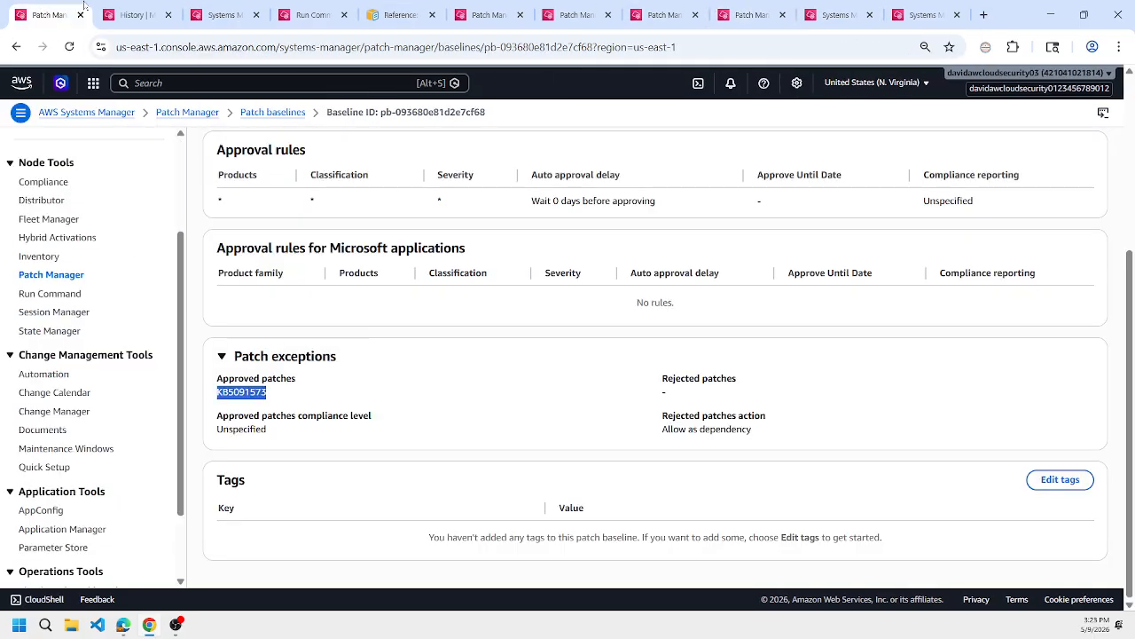
left_click(661, 9)
left_click(745, 9)
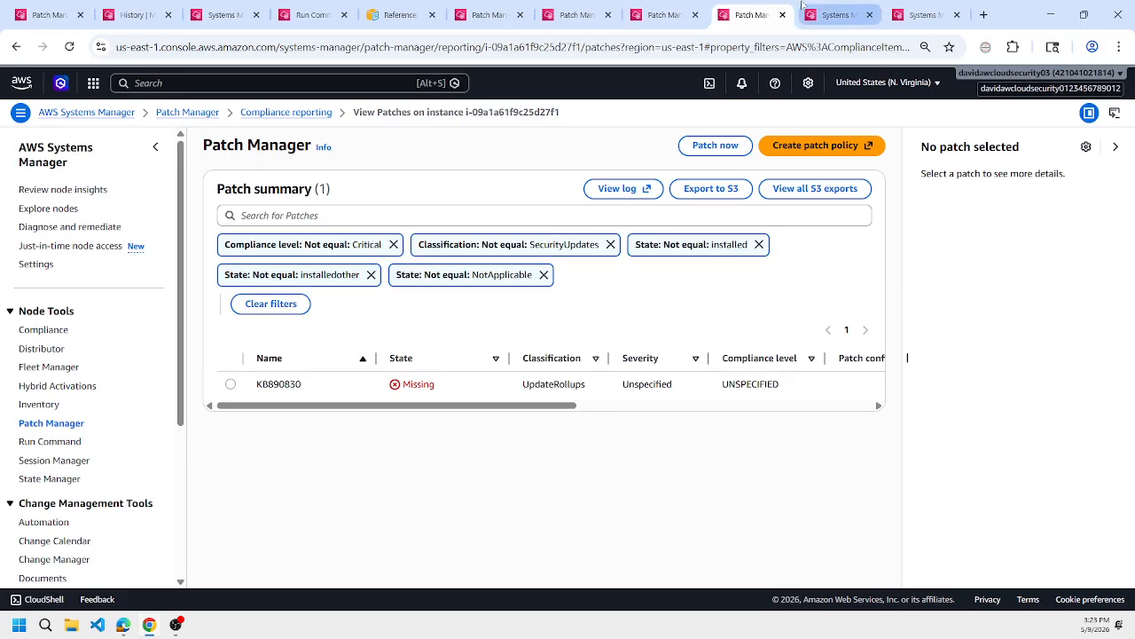
Follow C:\Windows\Logs\CBS\CBS.log again with get-content -tail 5 -wait in both the client session and the WSUS session.
left_click(806, 11)
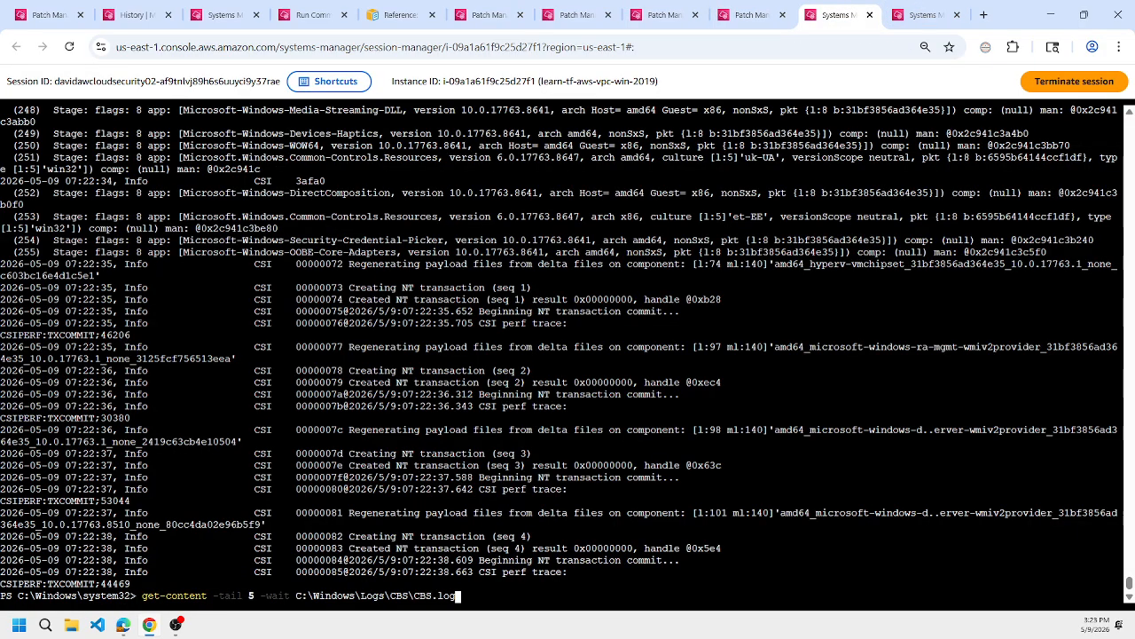
key("Return")
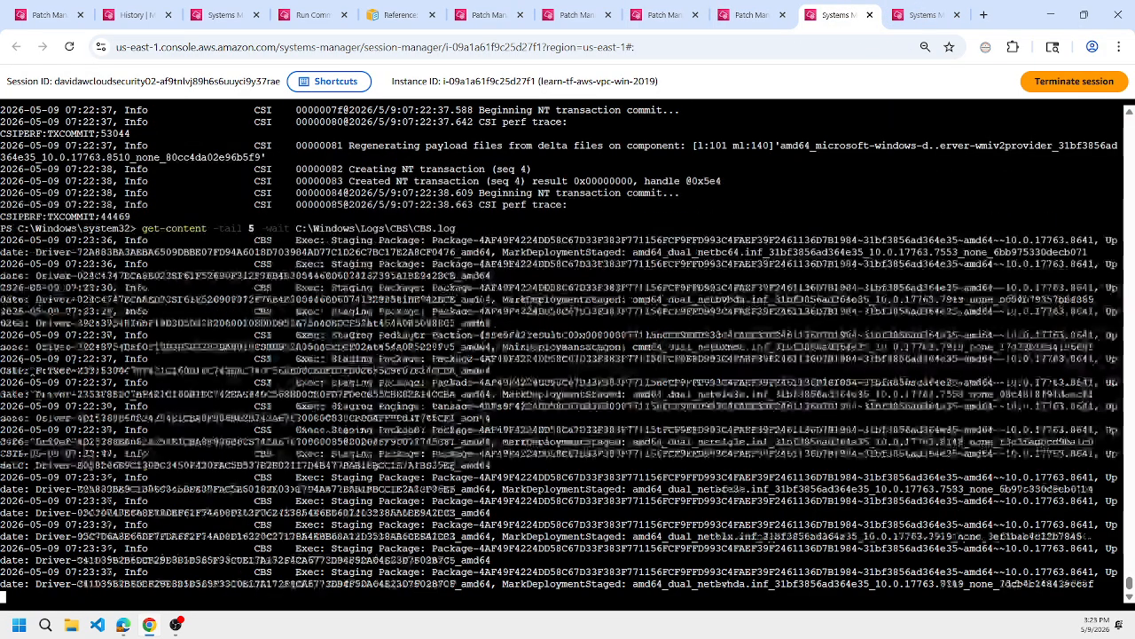
left_click(898, 14)
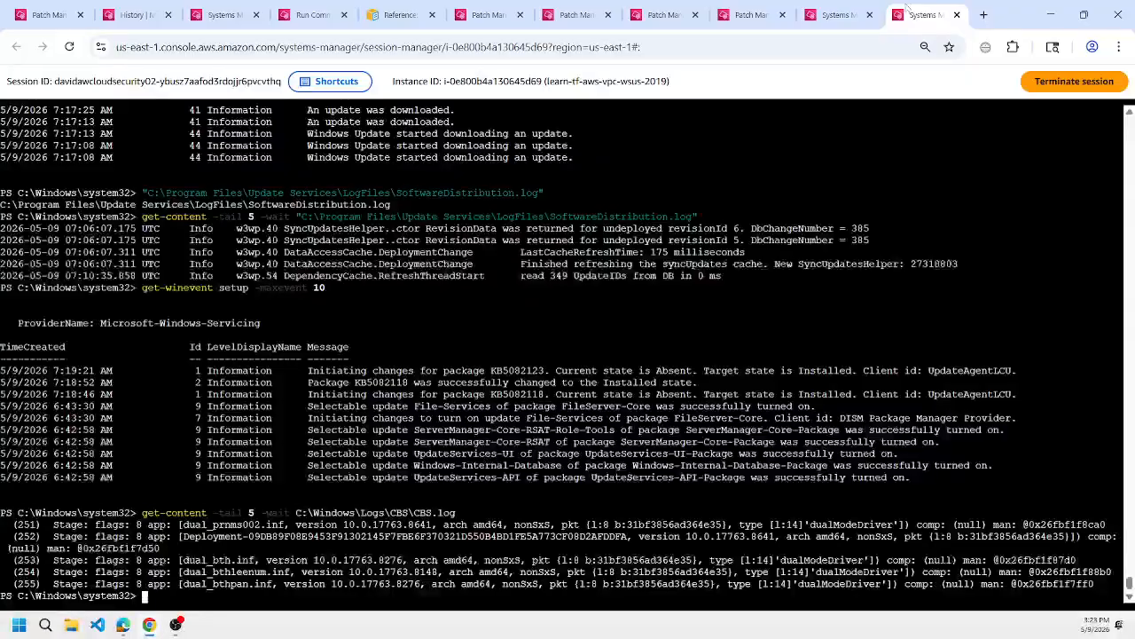
key("Up")
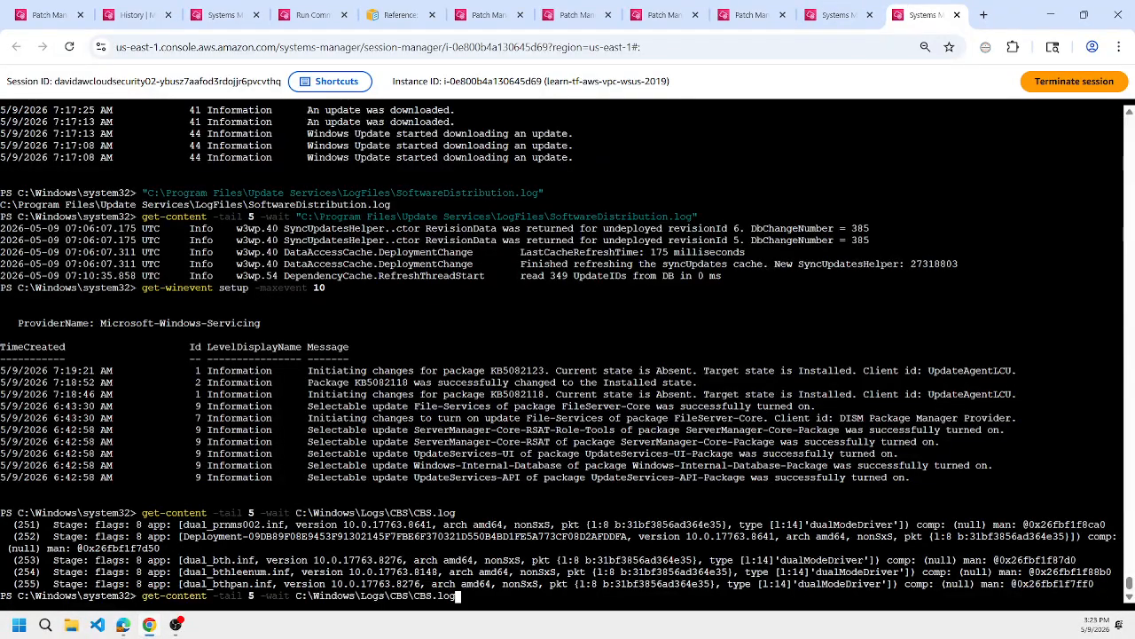
key("Return")
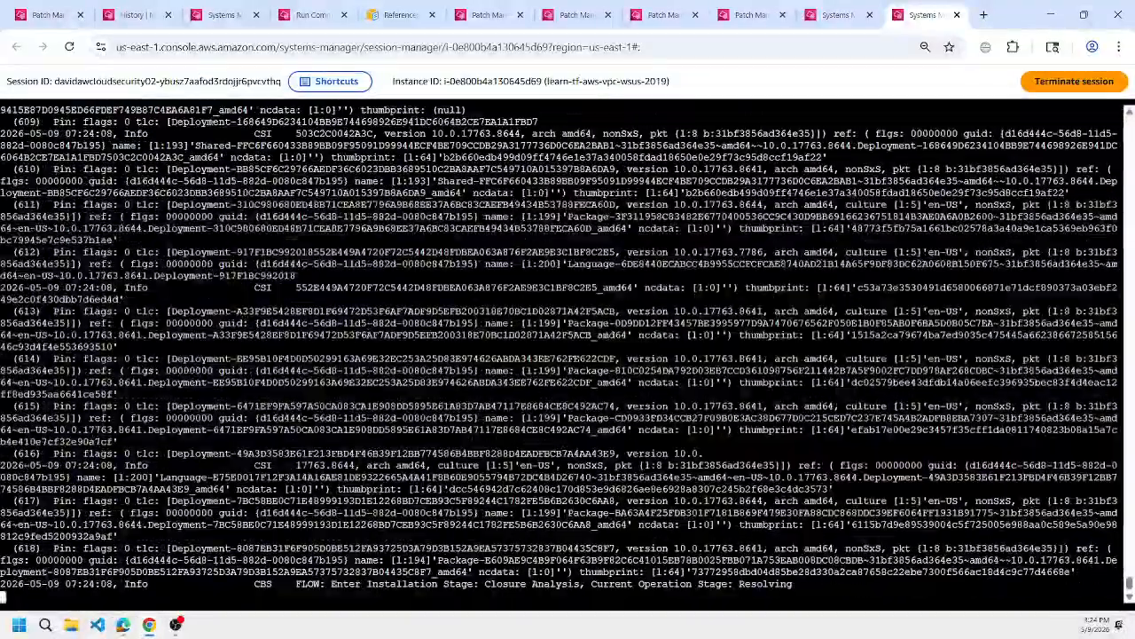
Arrange the client and WSUS sessions side by side in separate windows, and highlight the Poqexec registration line in the client's log.
left_click(837, 14)
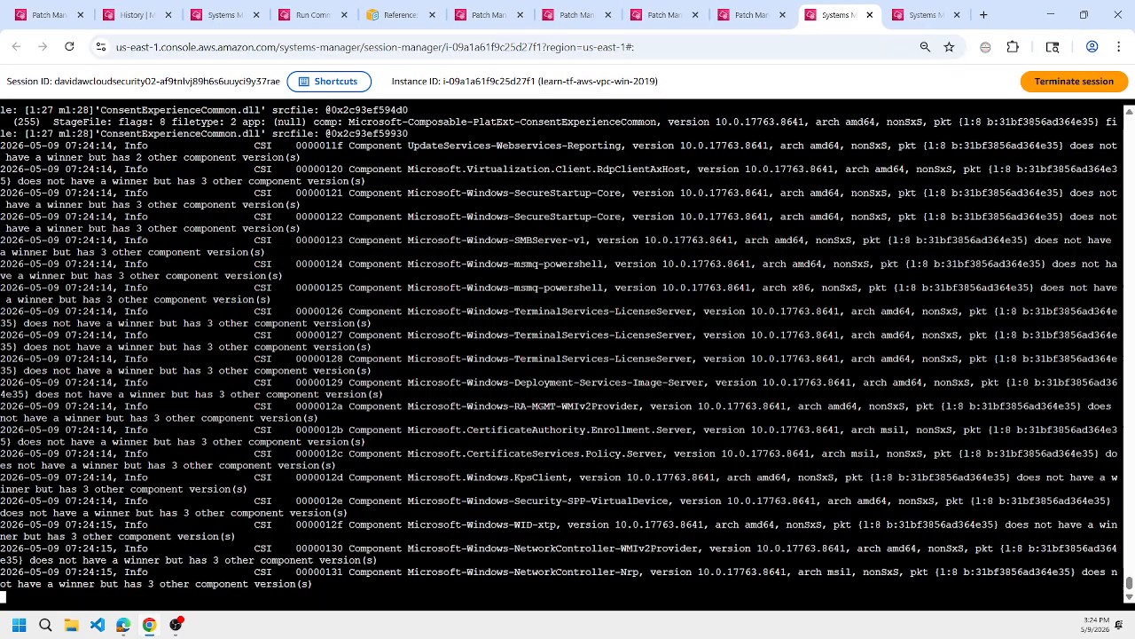
left_click_drag(837, 14, 2, 275)
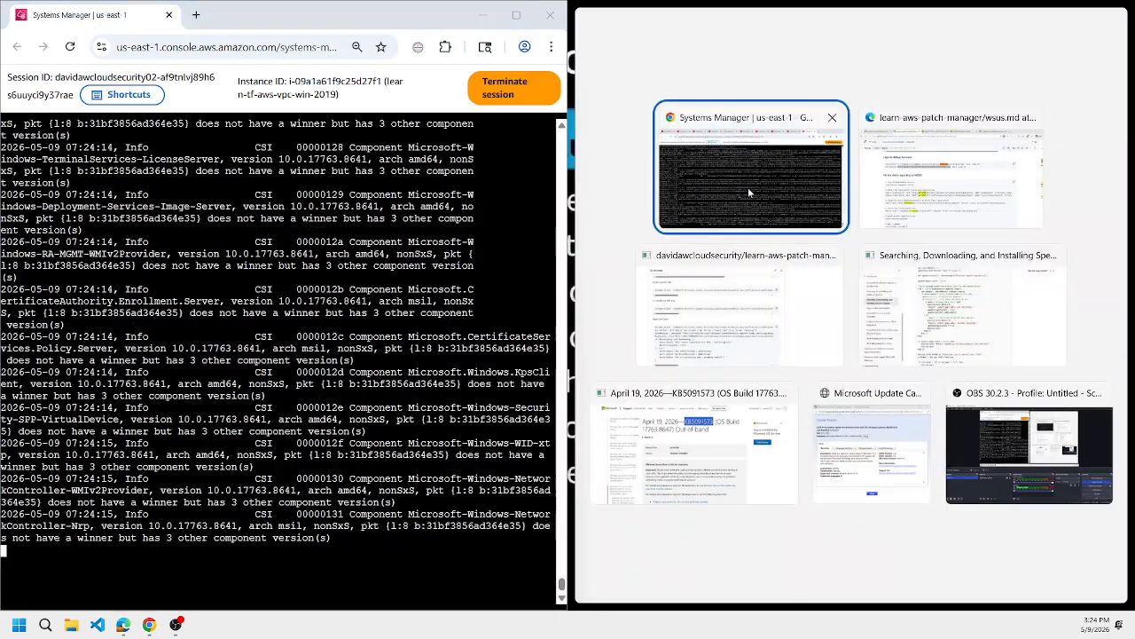
left_click(749, 192)
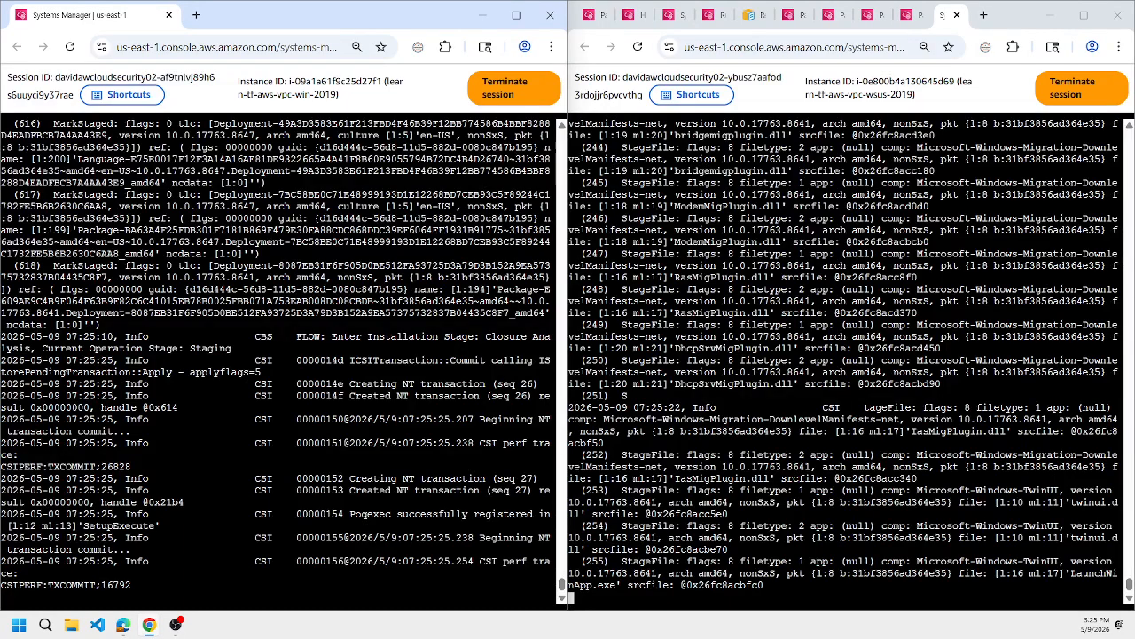
triple_click(371, 515)
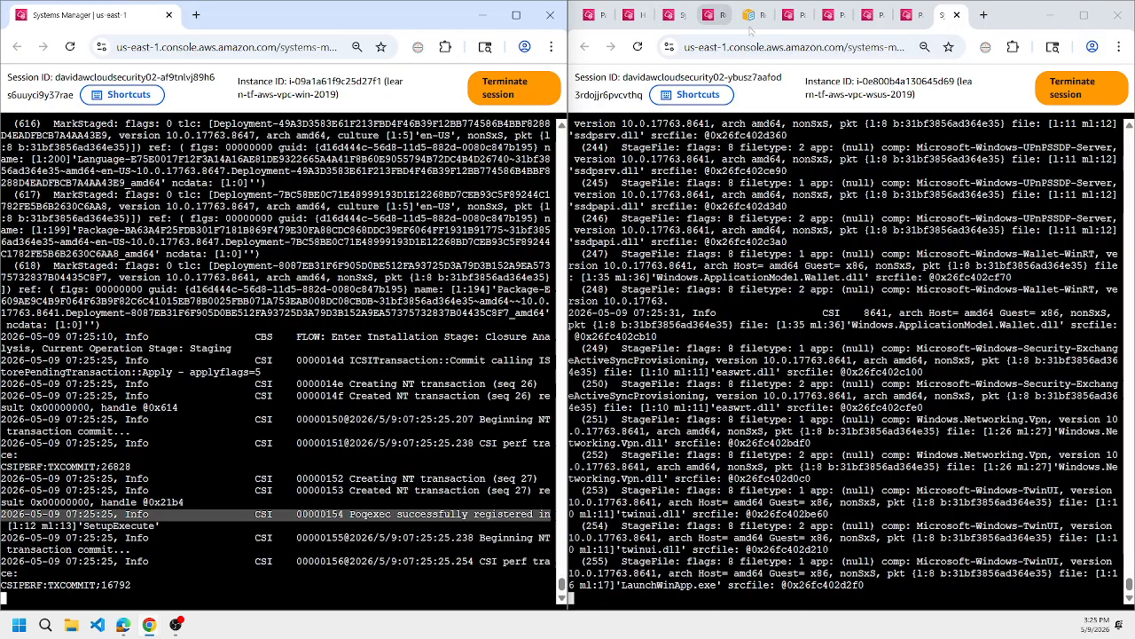
Check the maintenance window's execution tasks and select the invocation of the AWS-RunPowerShellScript task.
mouse_move(1070, 29)
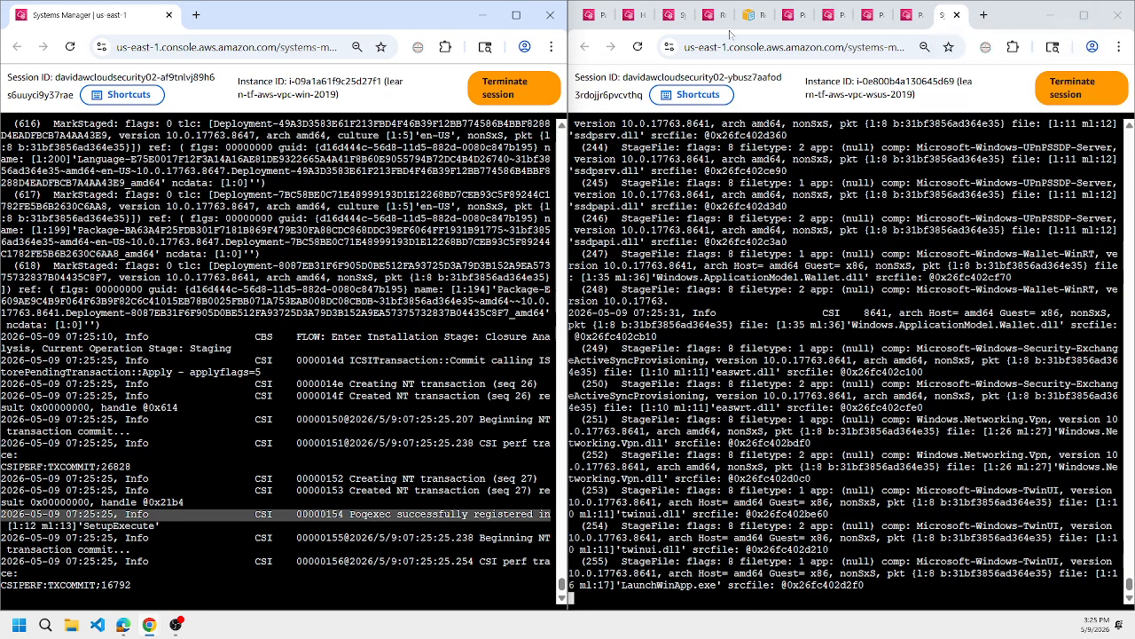
left_click(647, 18)
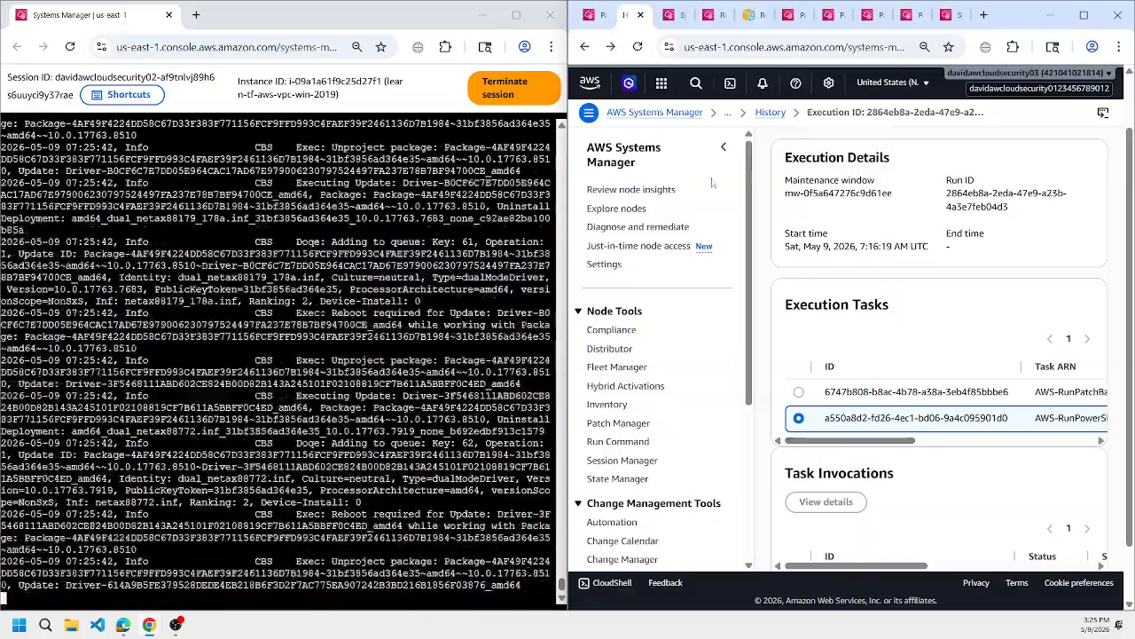
scroll(841, 453, "down", 3)
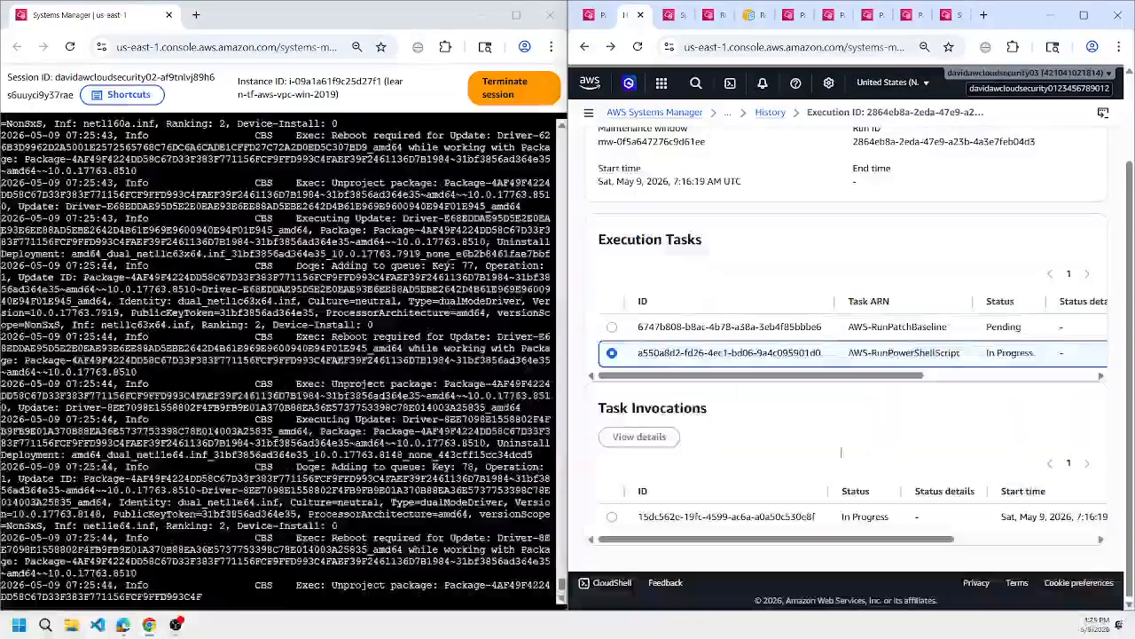
left_click(612, 518)
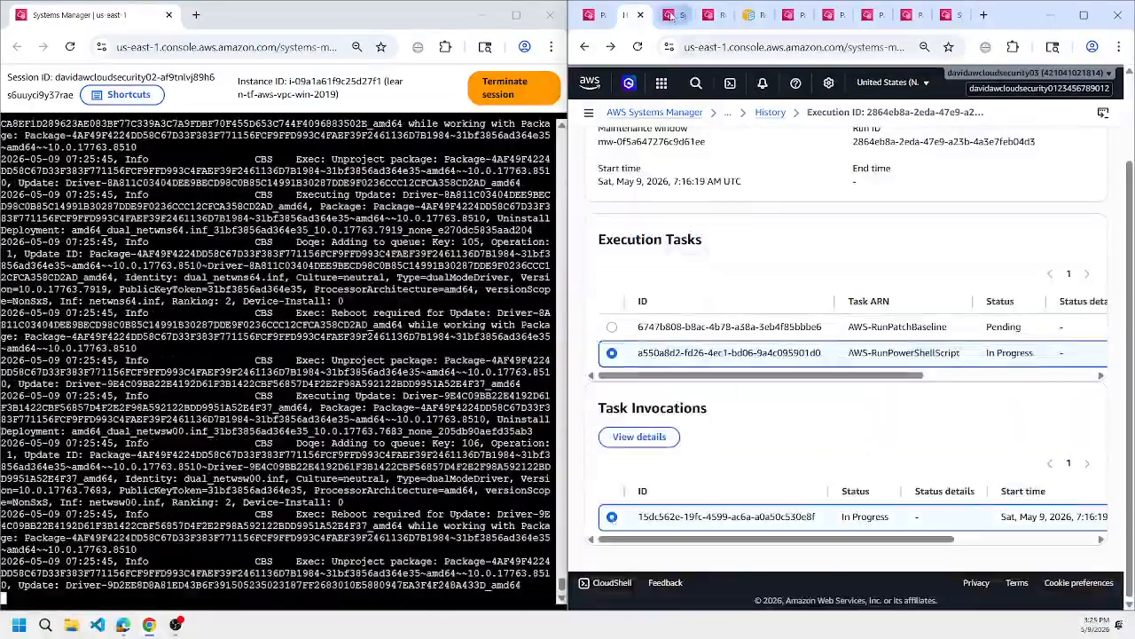
Check the WSUS server's patch command status, refresh the list of running commands, and return to the WSUS session's log.
left_click(671, 15)
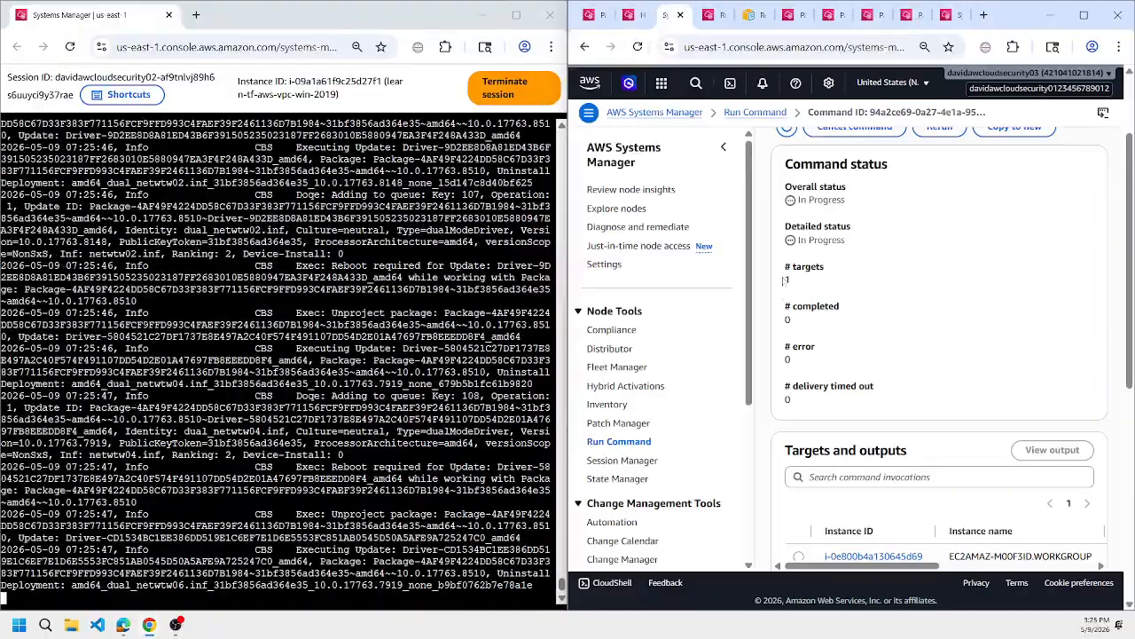
left_click(723, 148)
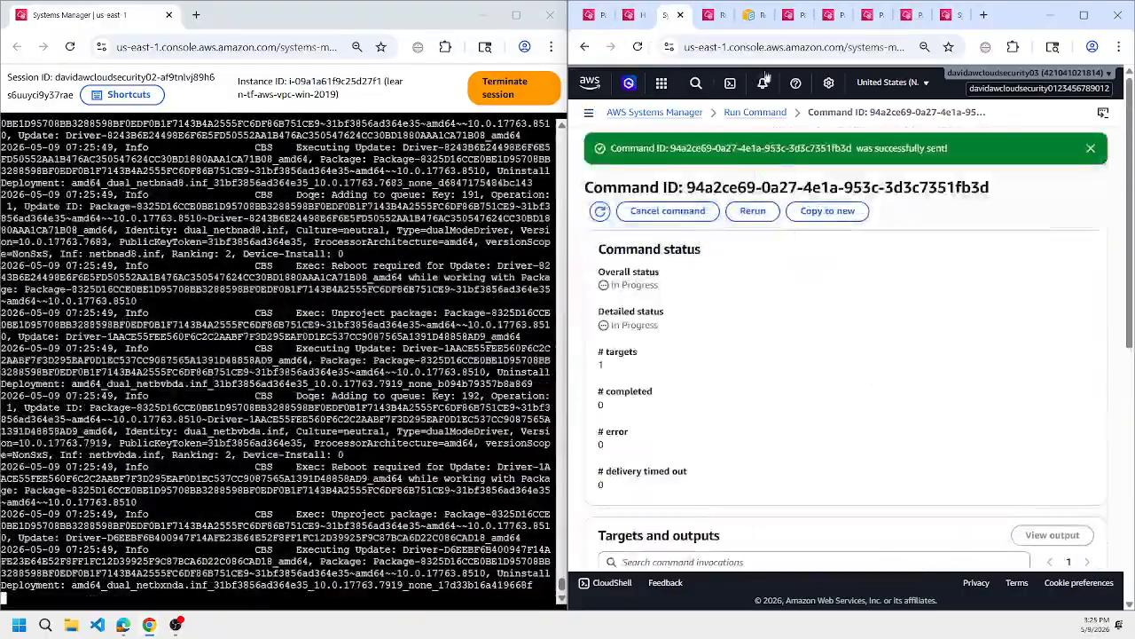
left_click(713, 17)
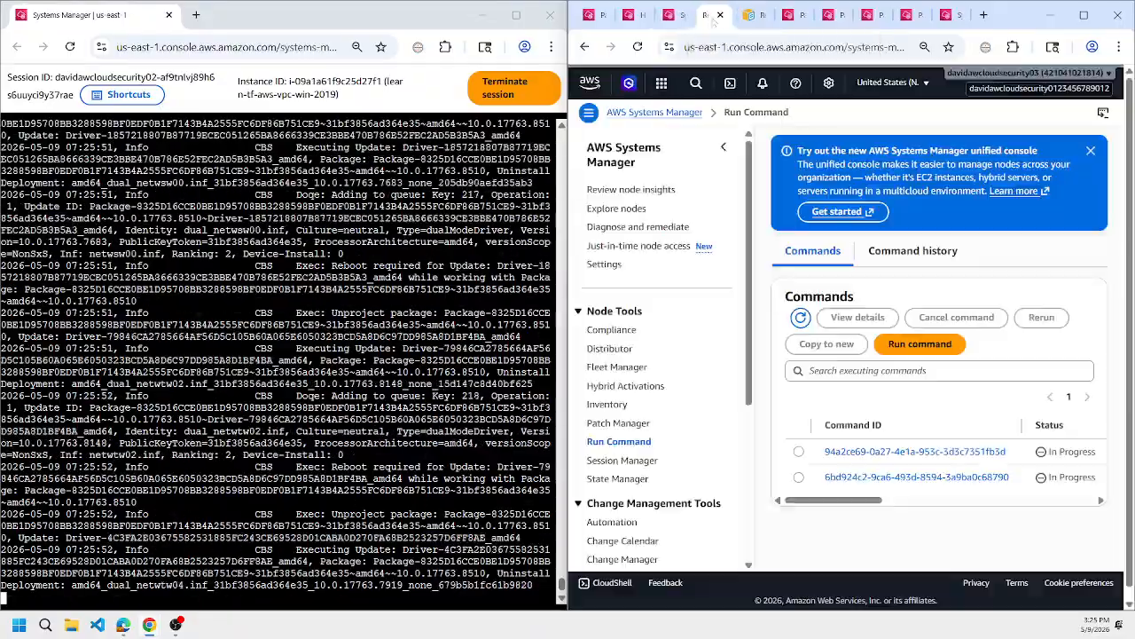
left_click(723, 147)
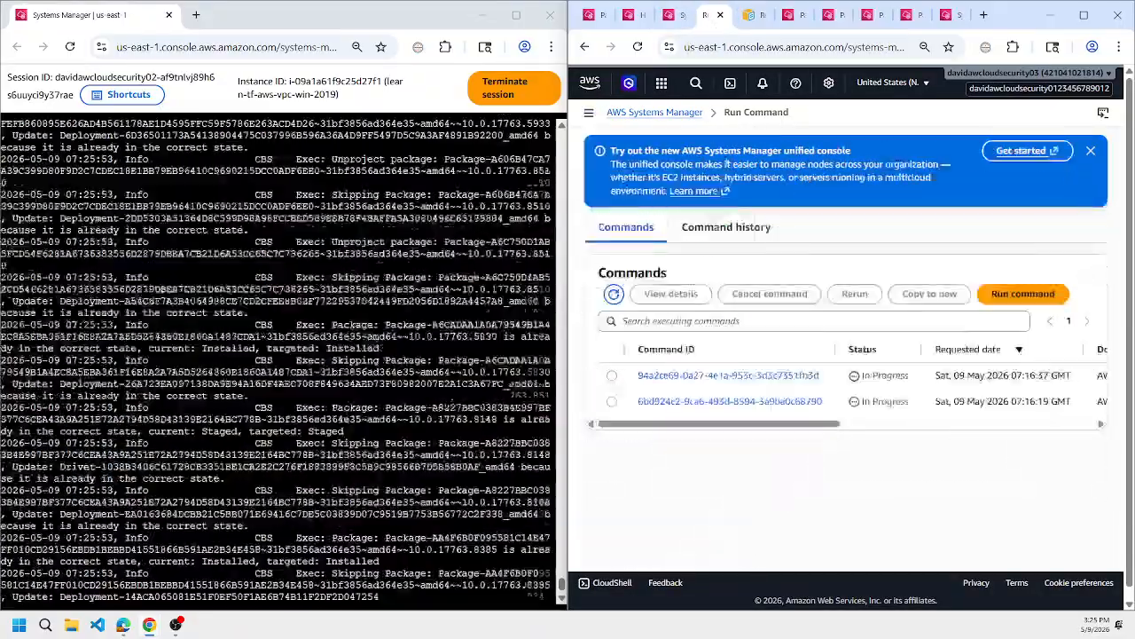
left_click(614, 295)
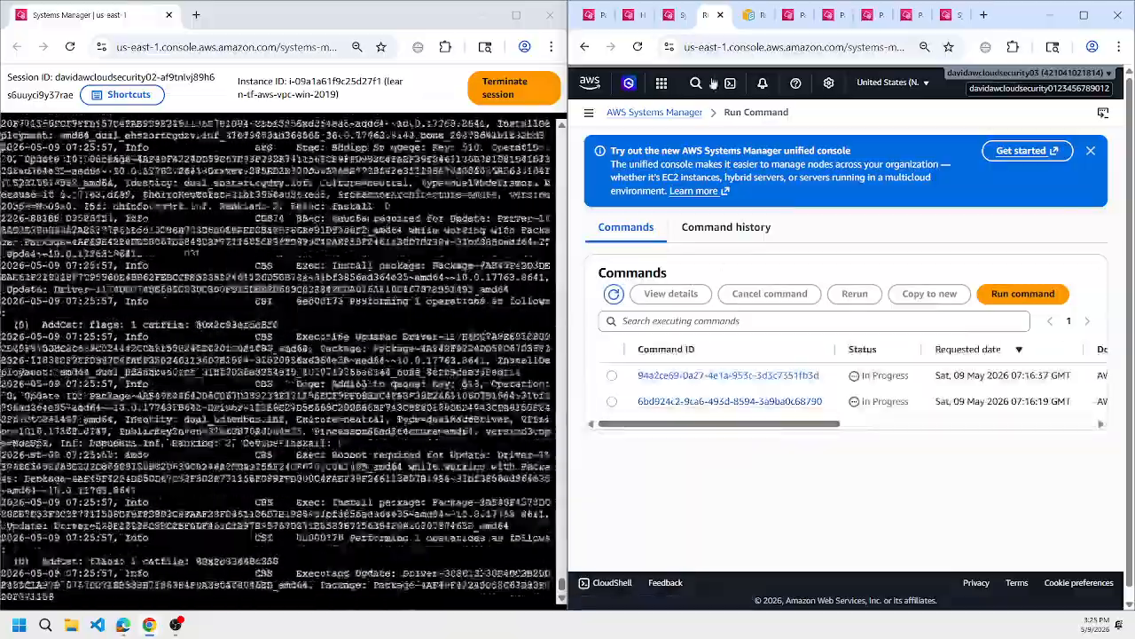
left_click(947, 15)
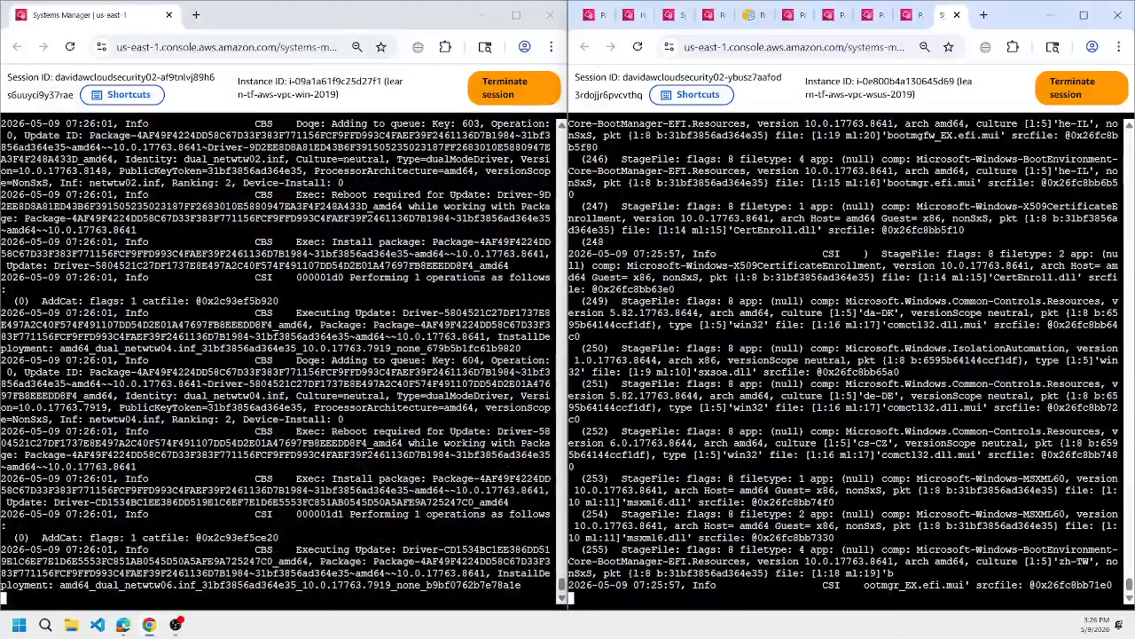
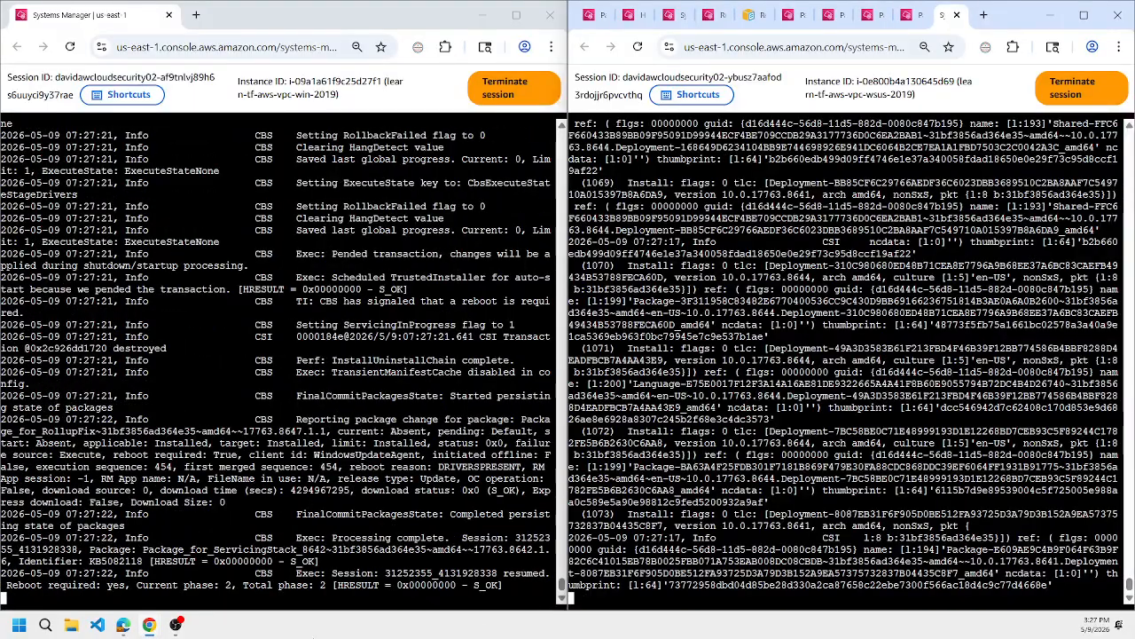
Highlight the reboot-required line in the client's log, and check the refreshed list of running commands before returning to the WSUS log.
double_click(153, 586)
triple_click(152, 585)
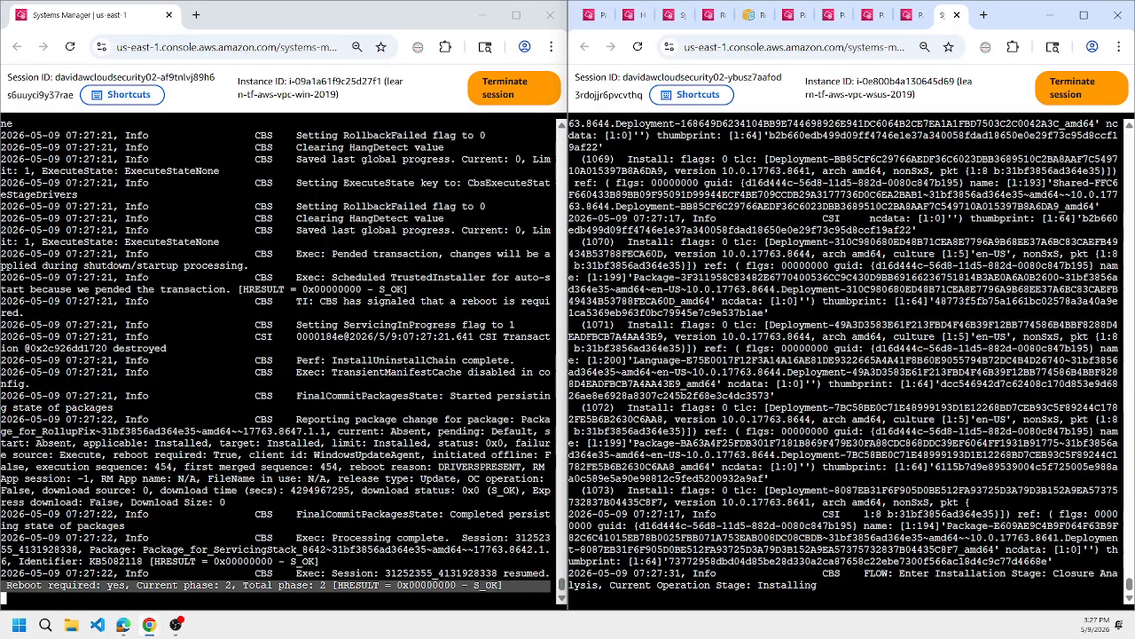
mouse_move(675, 18)
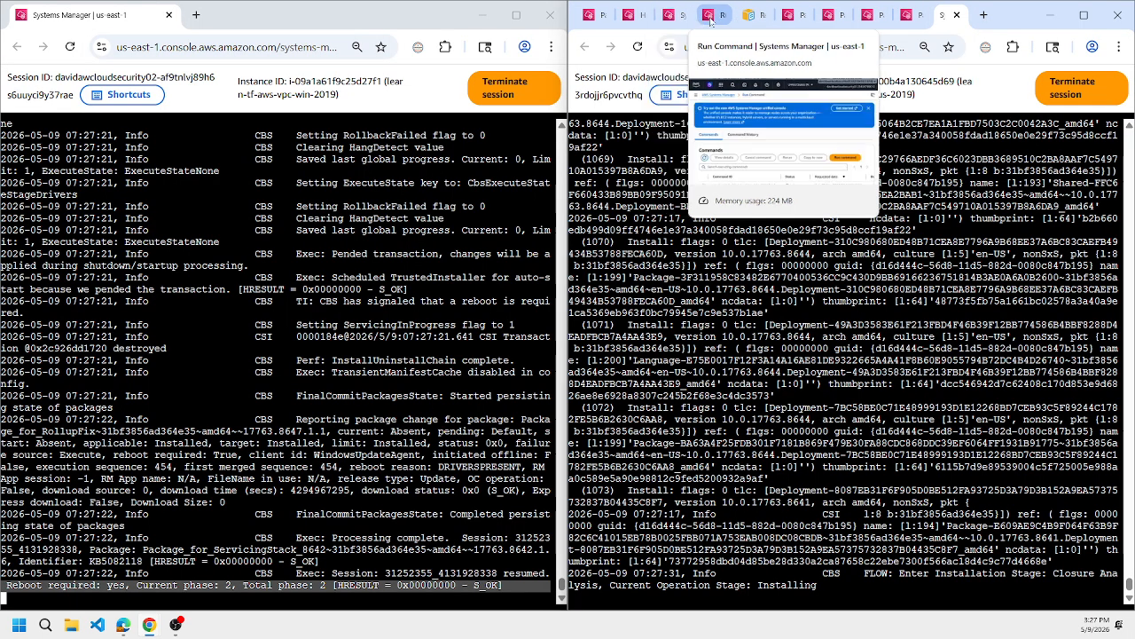
left_click(709, 15)
left_click(613, 294)
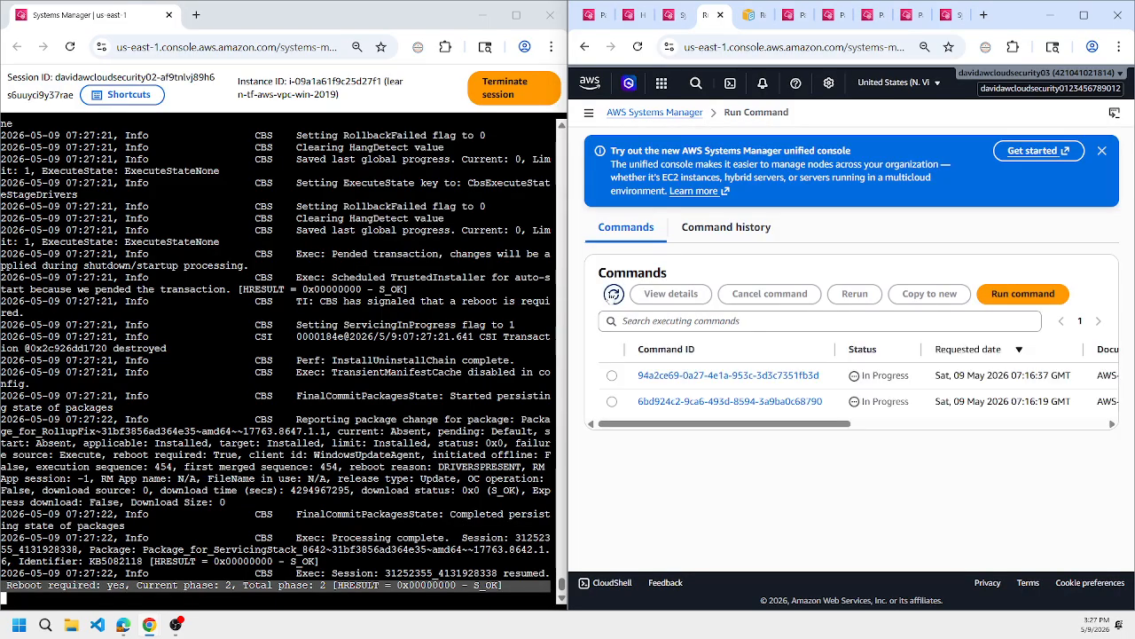
left_click_drag(720, 424, 863, 435)
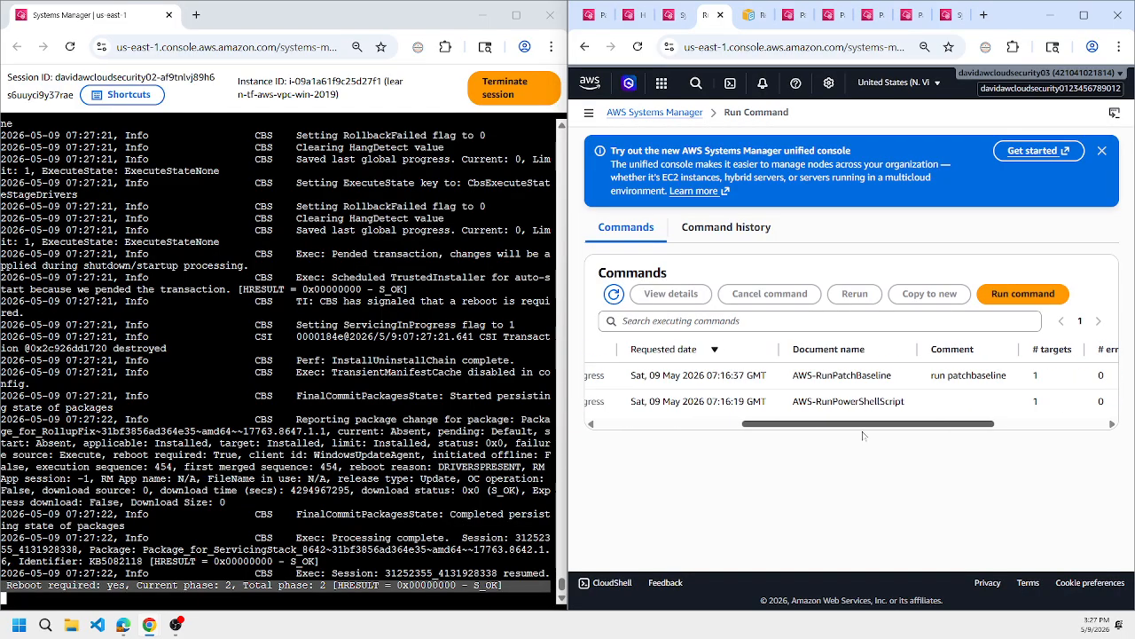
left_click(947, 14)
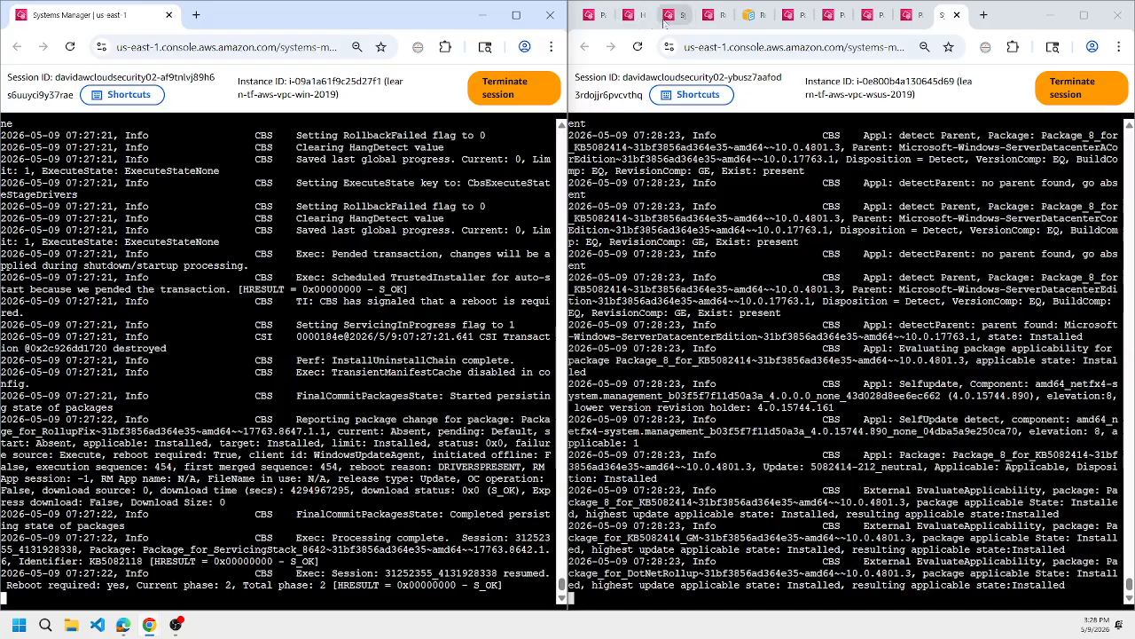
Refresh the list of running commands again and review the WSUS server's patch command status and target instance.
mouse_move(707, 19)
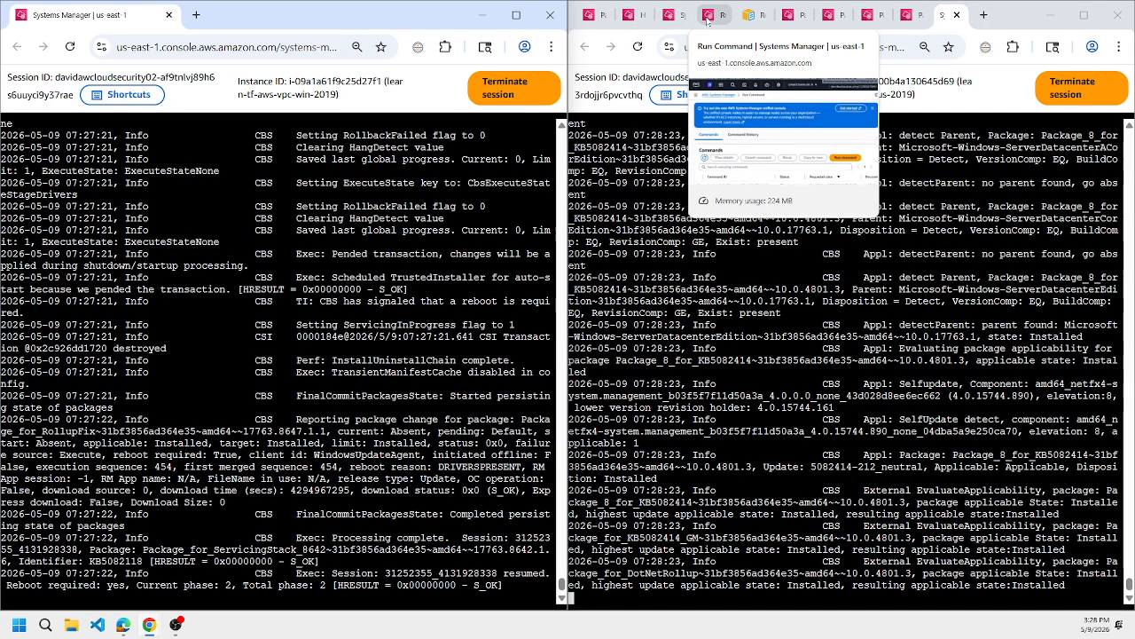
left_click(707, 17)
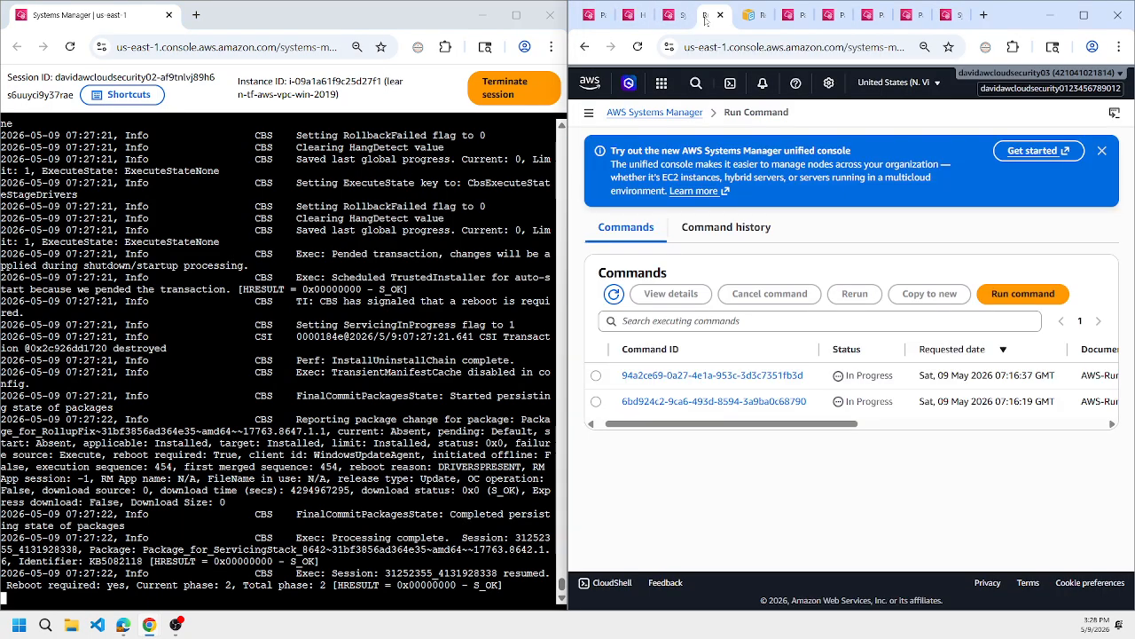
left_click(613, 296)
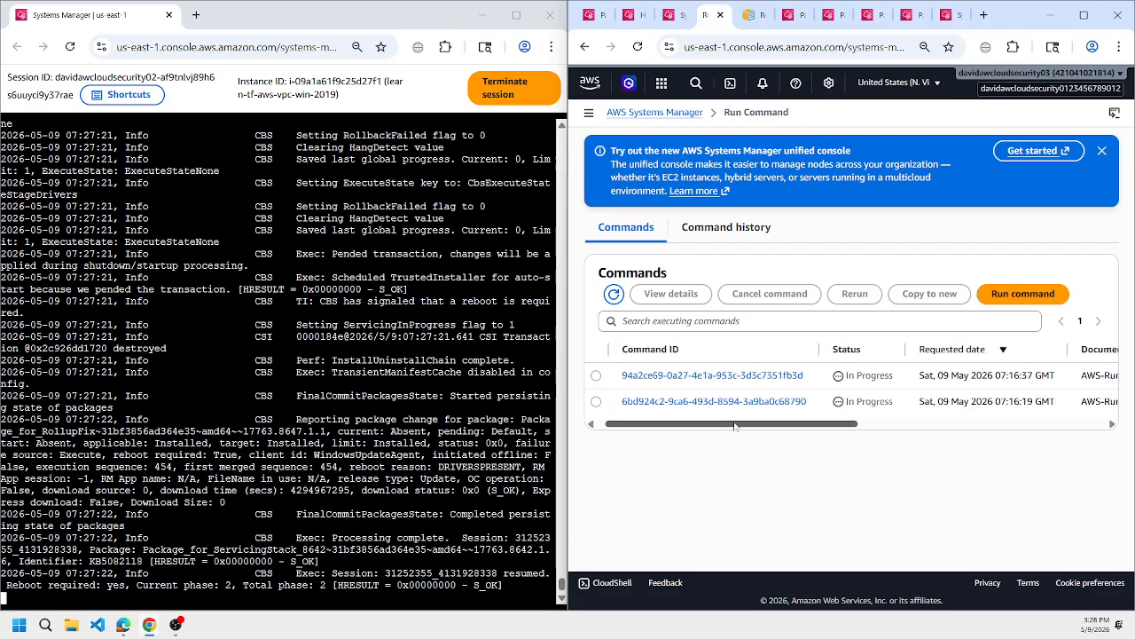
mouse_move(734, 426)
left_mouse_down()
mouse_move(914, 429)
mouse_move(727, 429)
left_mouse_up()
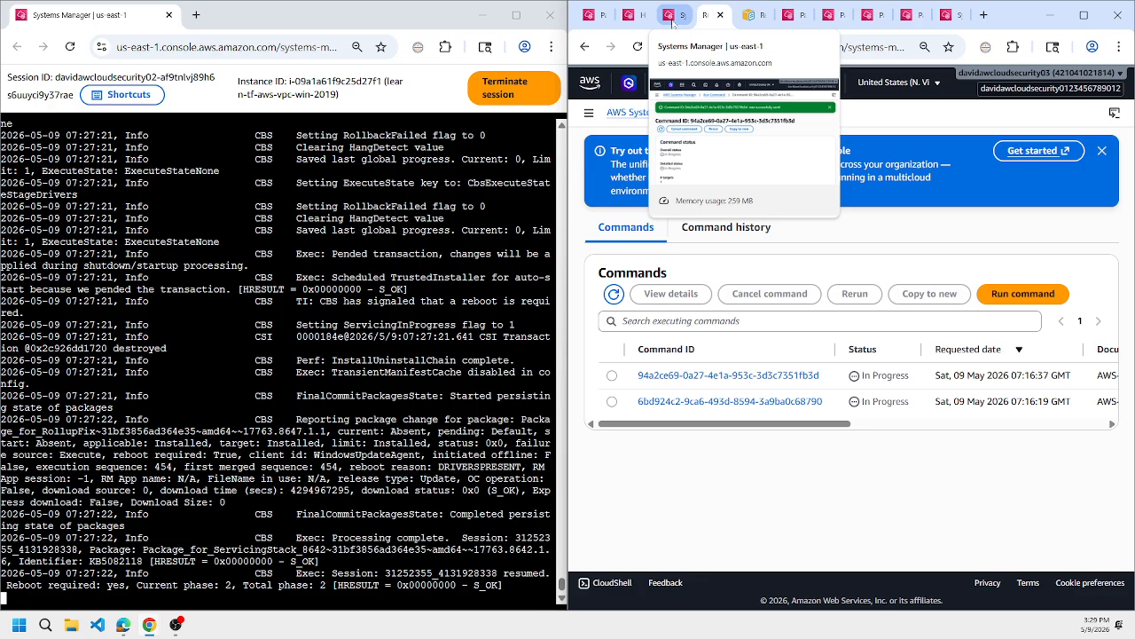
left_click(672, 15)
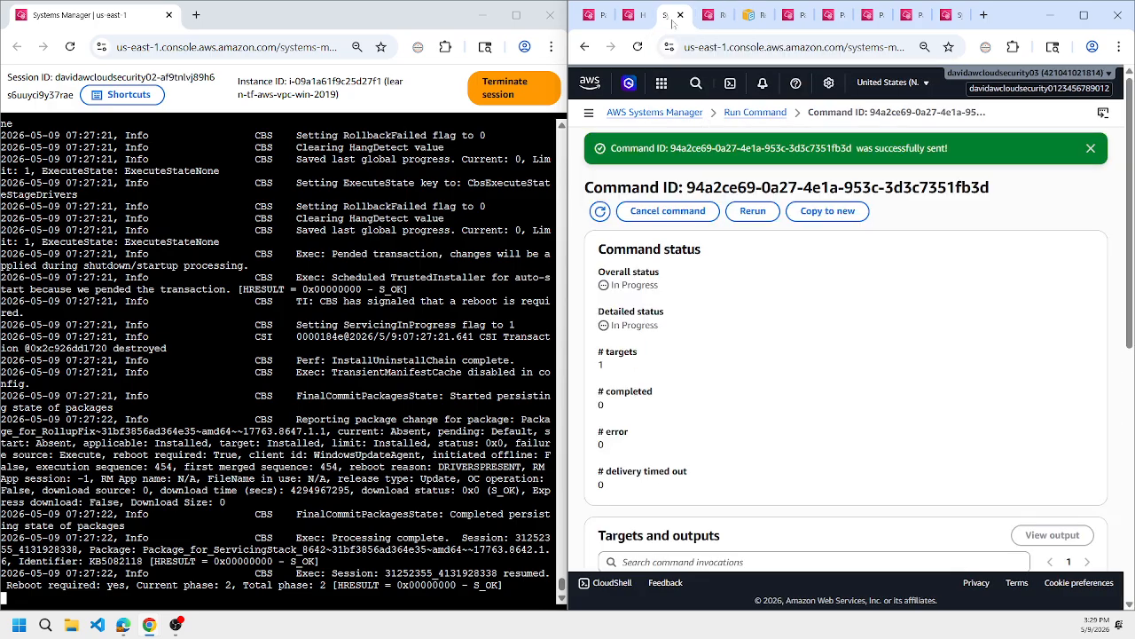
scroll(715, 323, "down", 4)
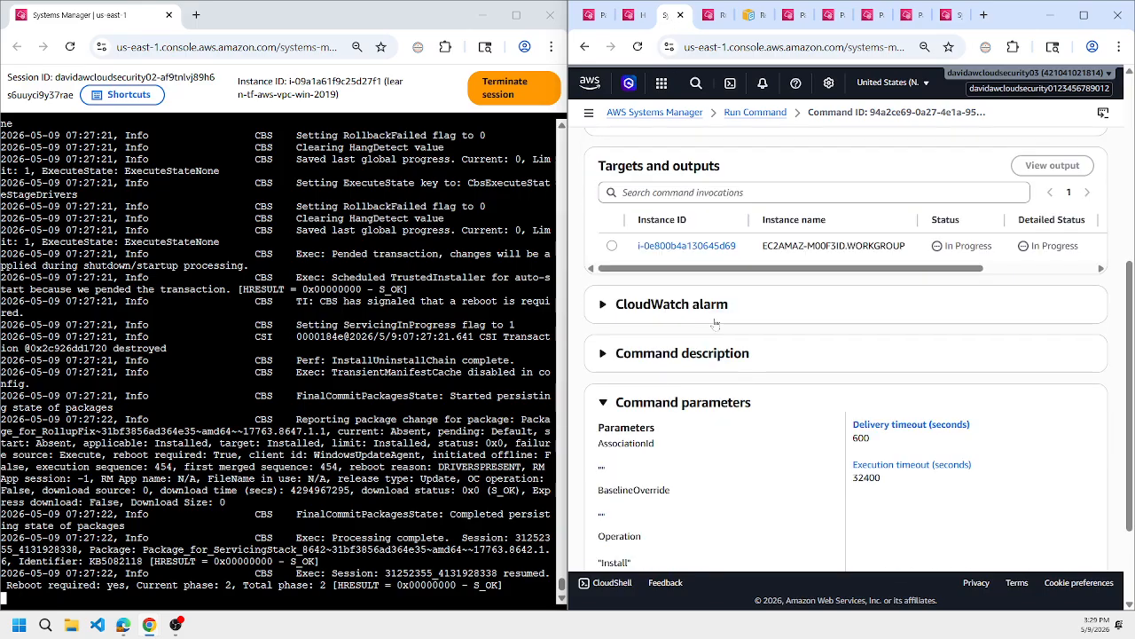
scroll(715, 324, "up", 4)
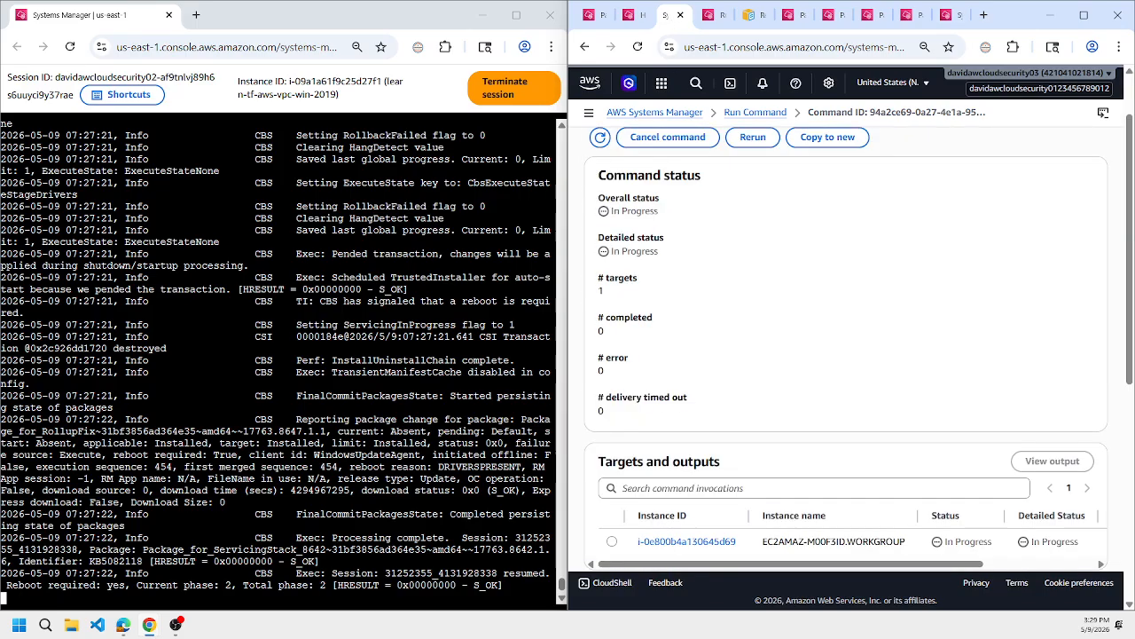
Check the task invocations of AWS-RunPatchBaseline and AWS-RunPowerShellScript in the maintenance window's execution details.
left_click(632, 16)
left_click(611, 329)
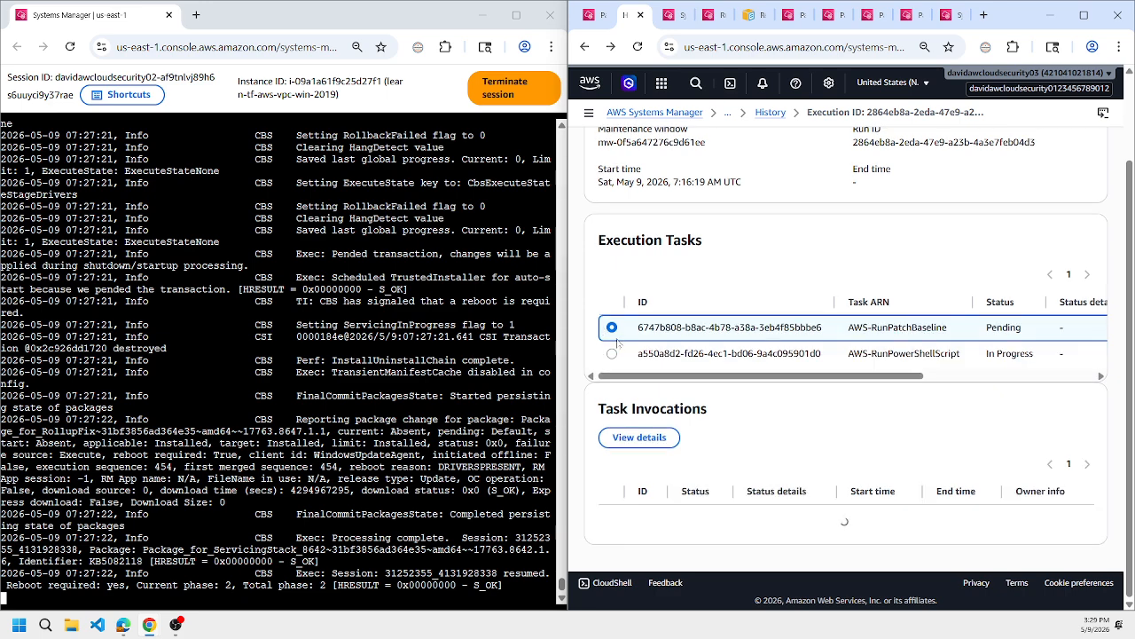
left_click(612, 353)
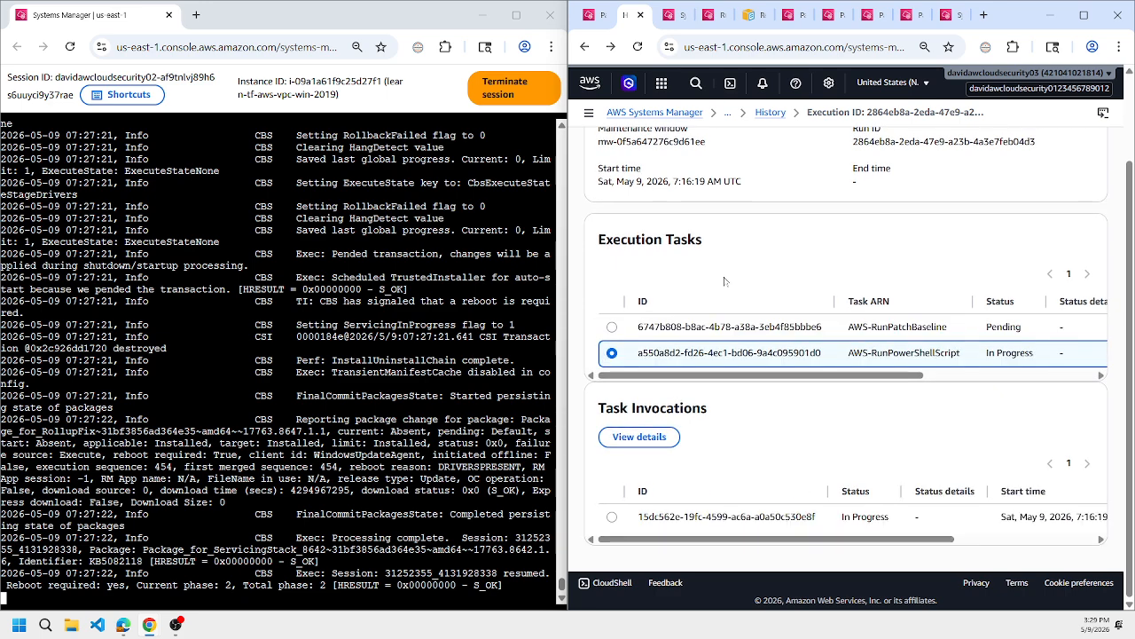
Reopen the maintenance window's execution details from its history, recheck the AWS-RunPowerShellScript task's invocation, and return to the WSUS session's log.
scroll(724, 281, "up", 2)
left_click(770, 113)
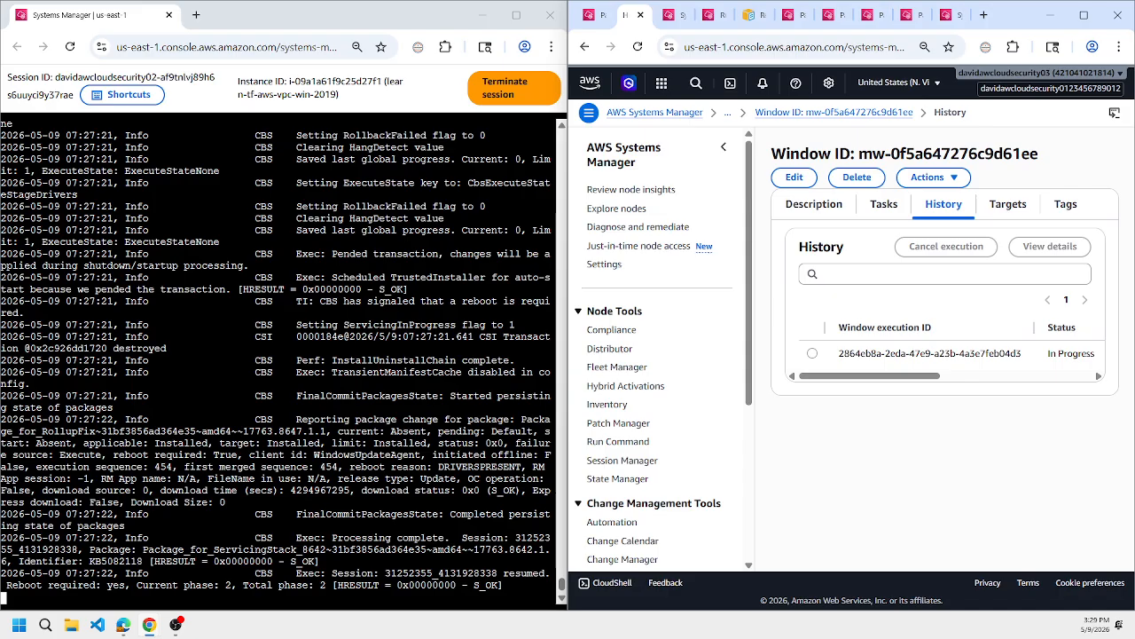
left_click(811, 354)
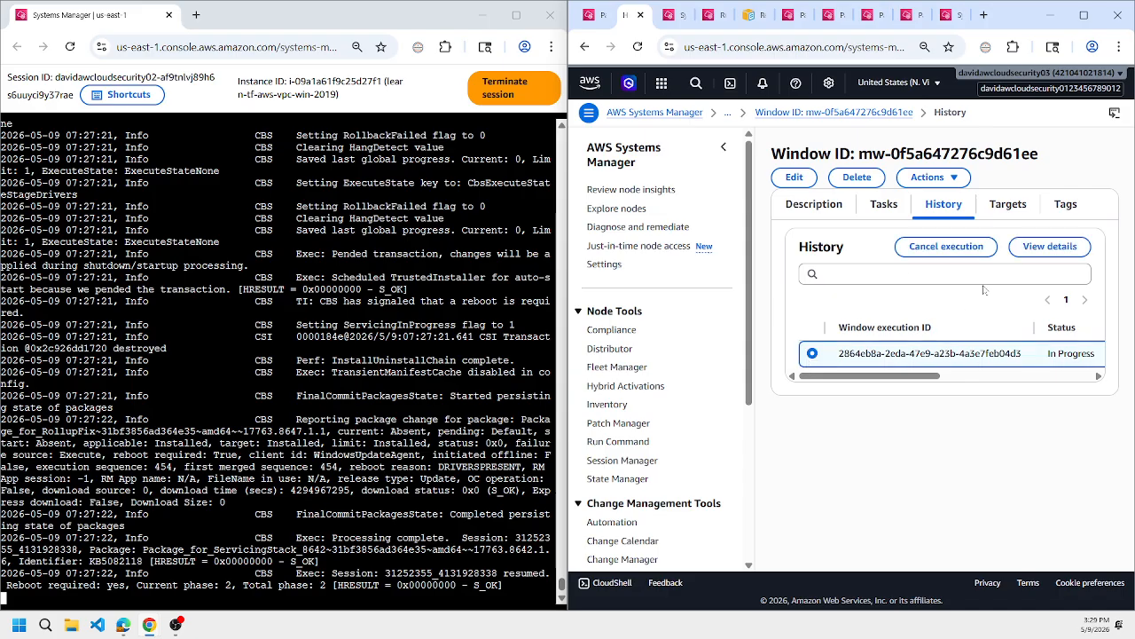
left_click(1046, 248)
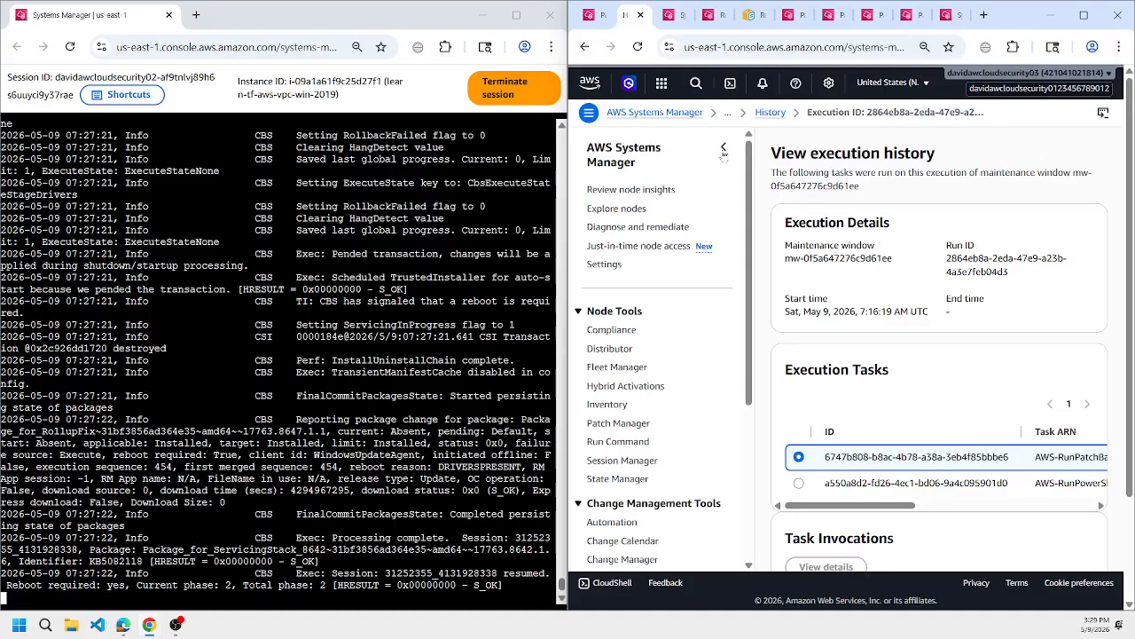
left_click(722, 147)
scroll(767, 240, "down", 3)
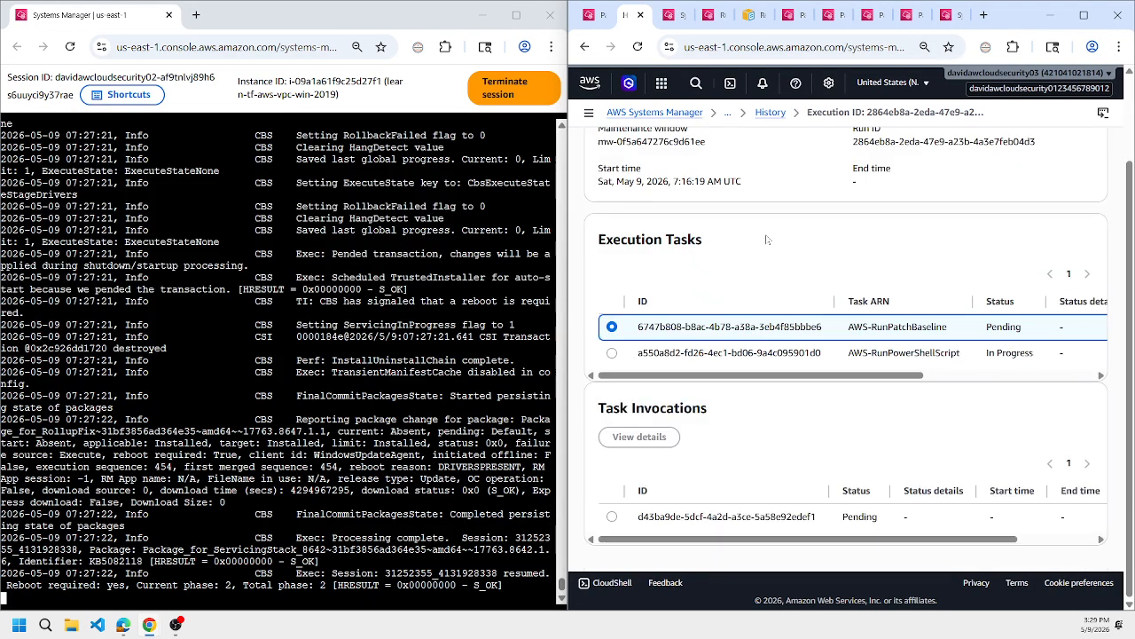
left_click(612, 353)
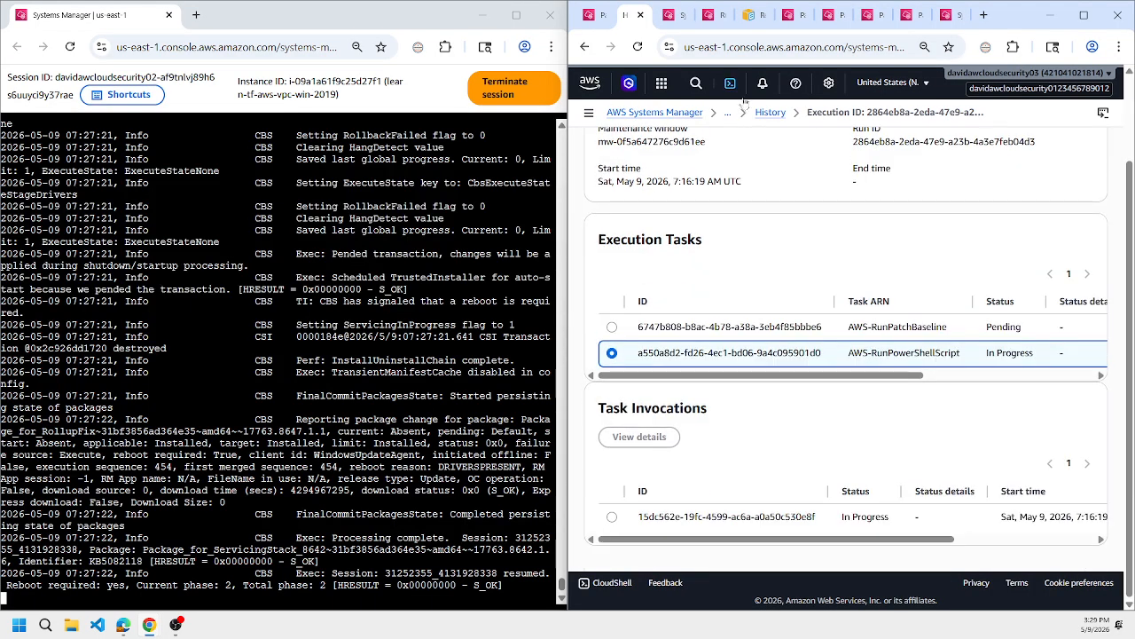
left_click(708, 17)
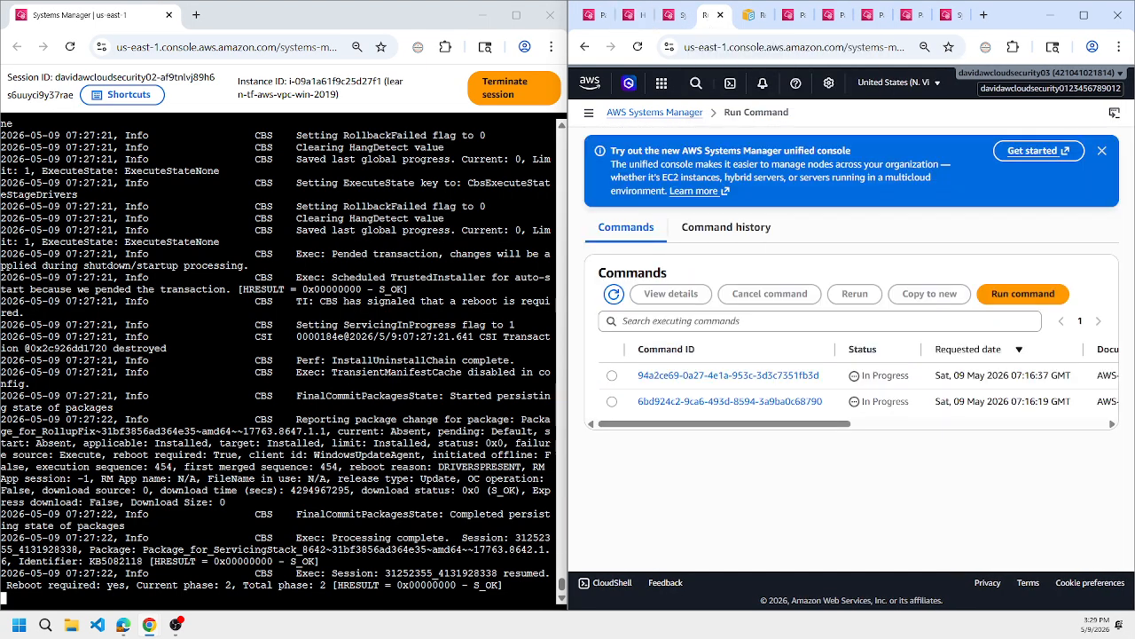
left_click(946, 15)
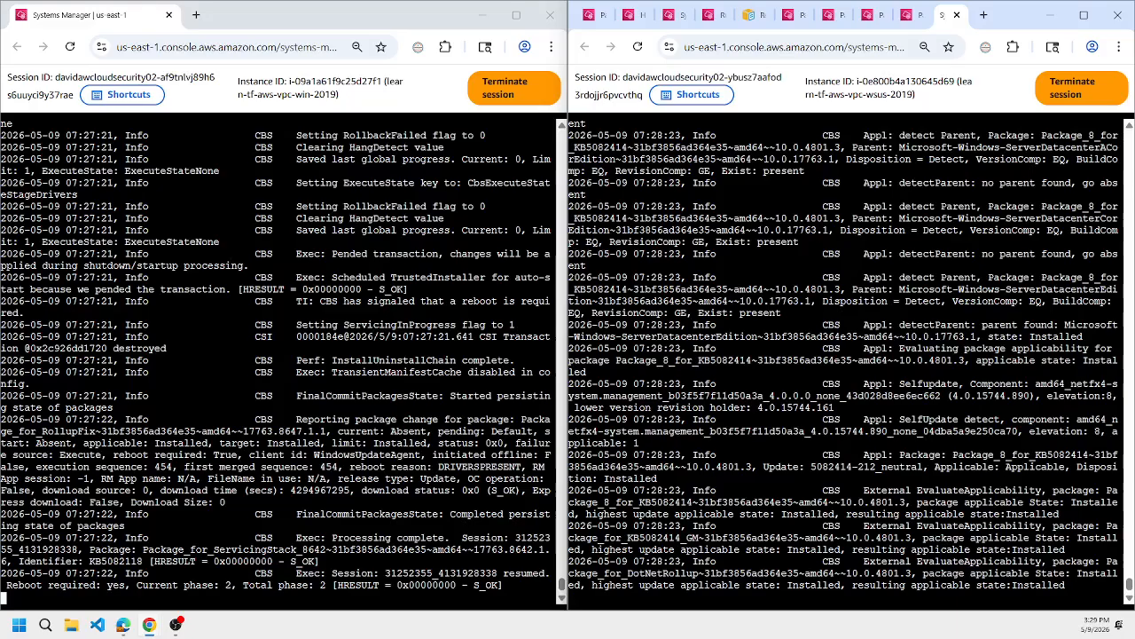
Highlight the reboot signal line and the KB5082118 servicing stack package lines in the client's log.
triple_click(324, 301)
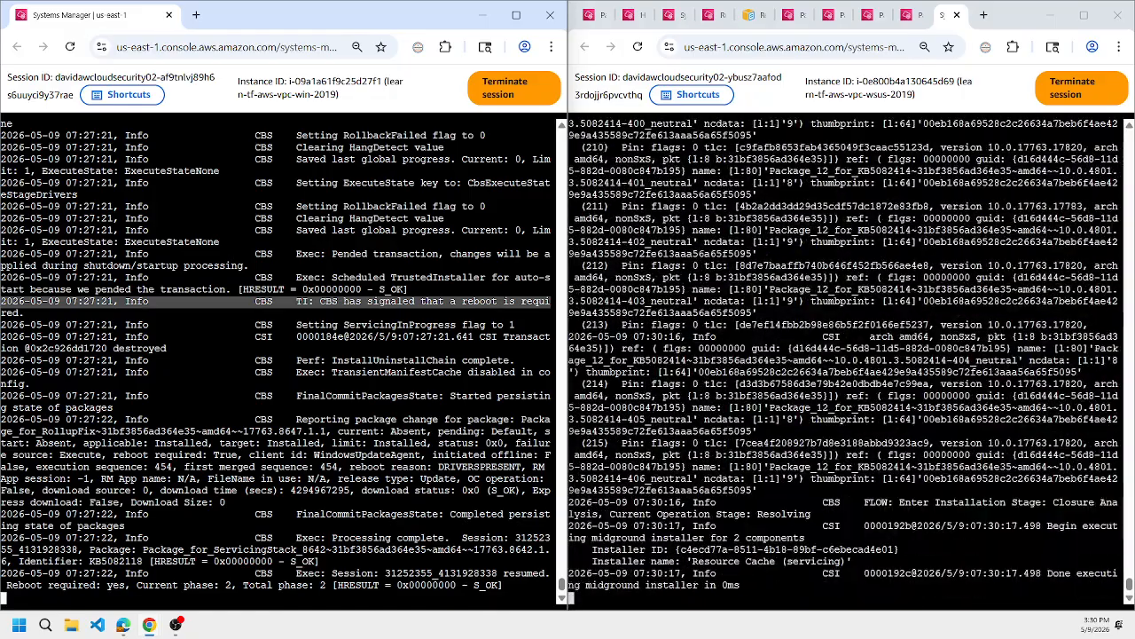
triple_click(267, 549)
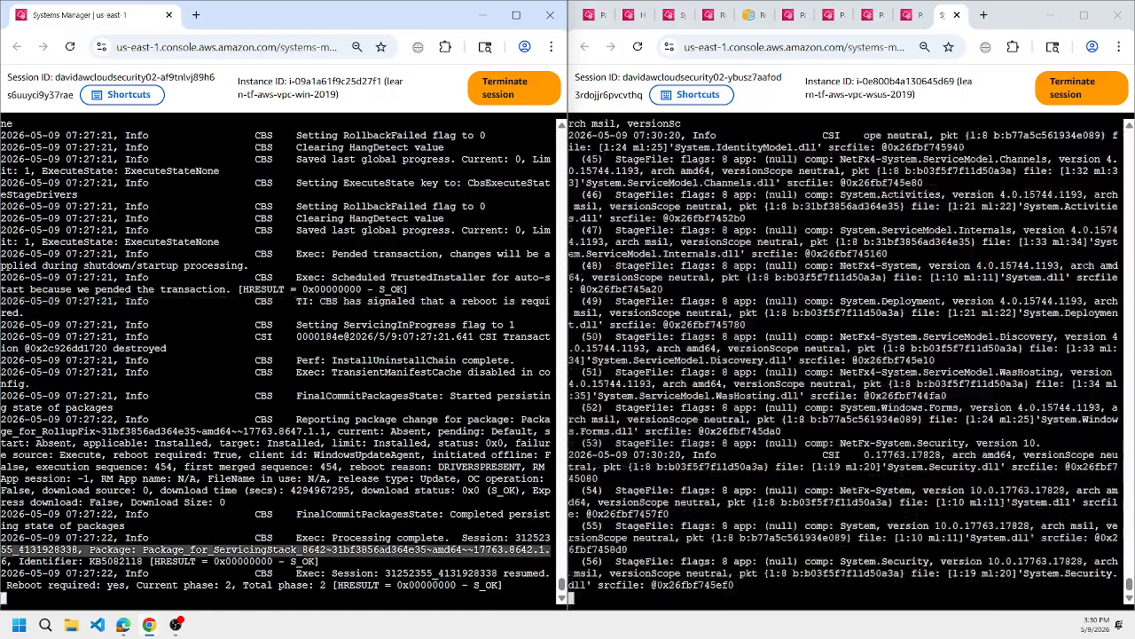
triple_click(266, 561)
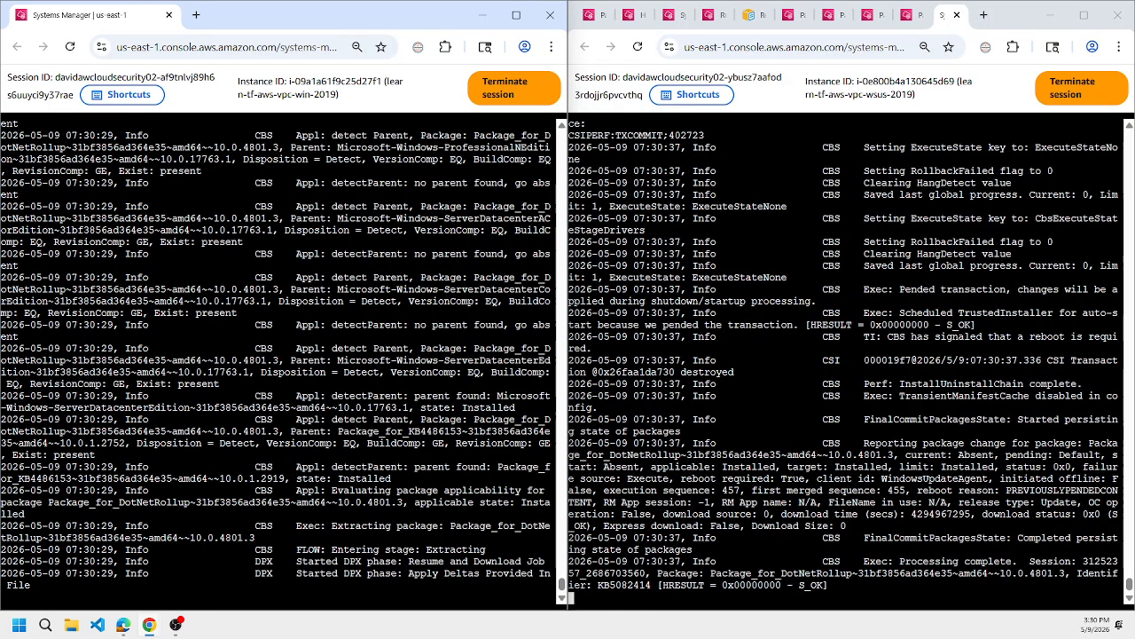
Highlight the KB5082414 and TrustedInstaller auto-start lines in the WSUS log, and the session-finalized lines in the client's log.
left_click_drag(1118, 586, 570, 586)
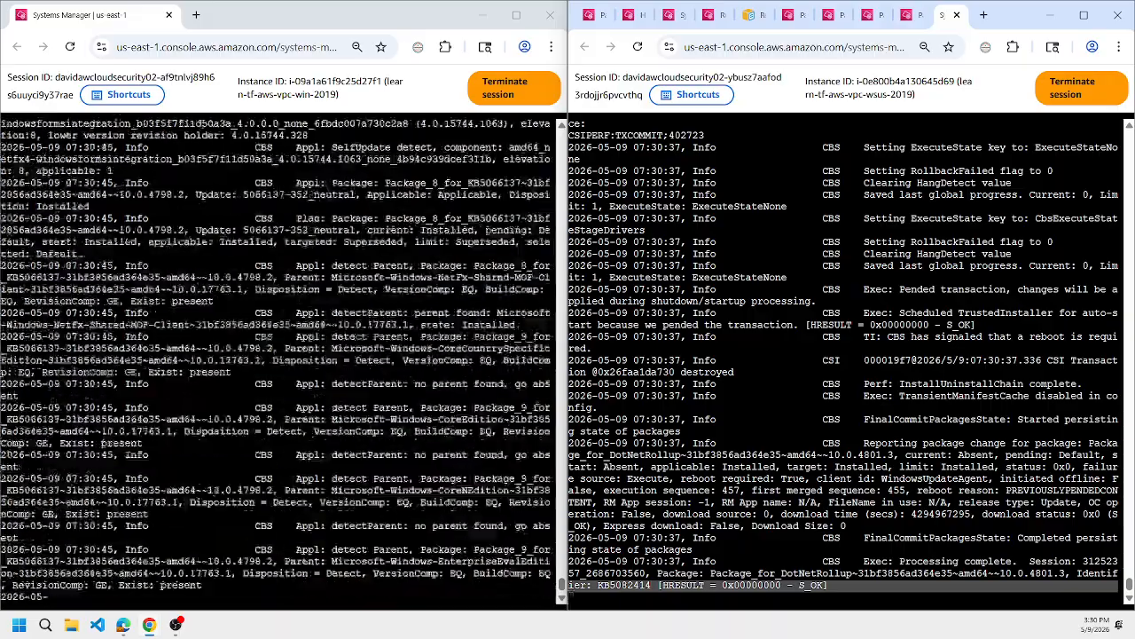
triple_click(932, 324)
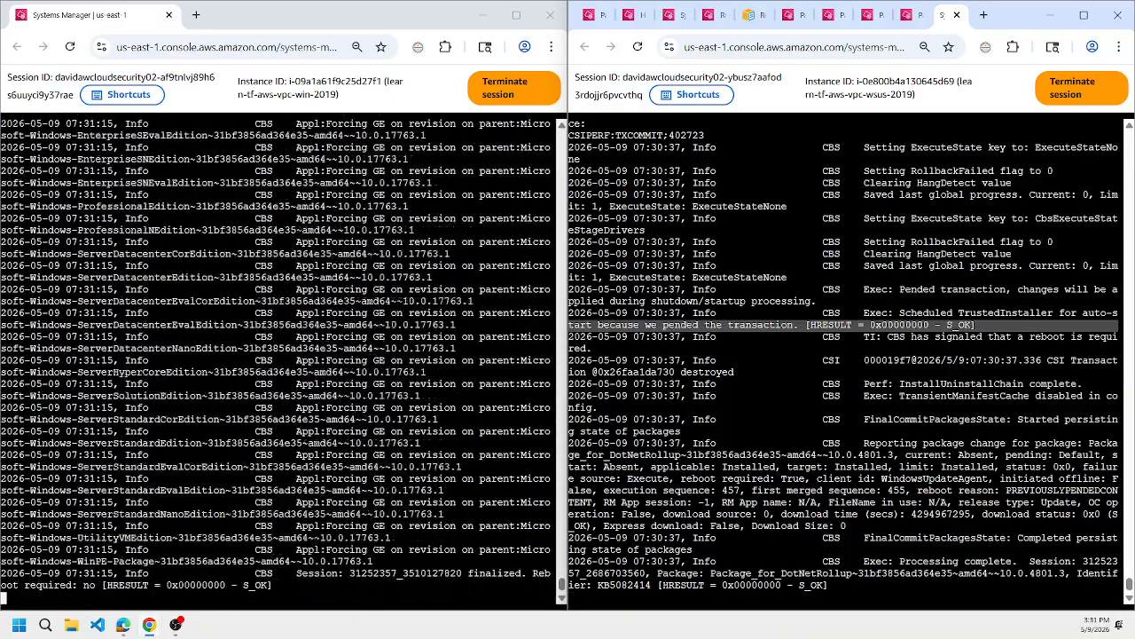
triple_click(266, 586)
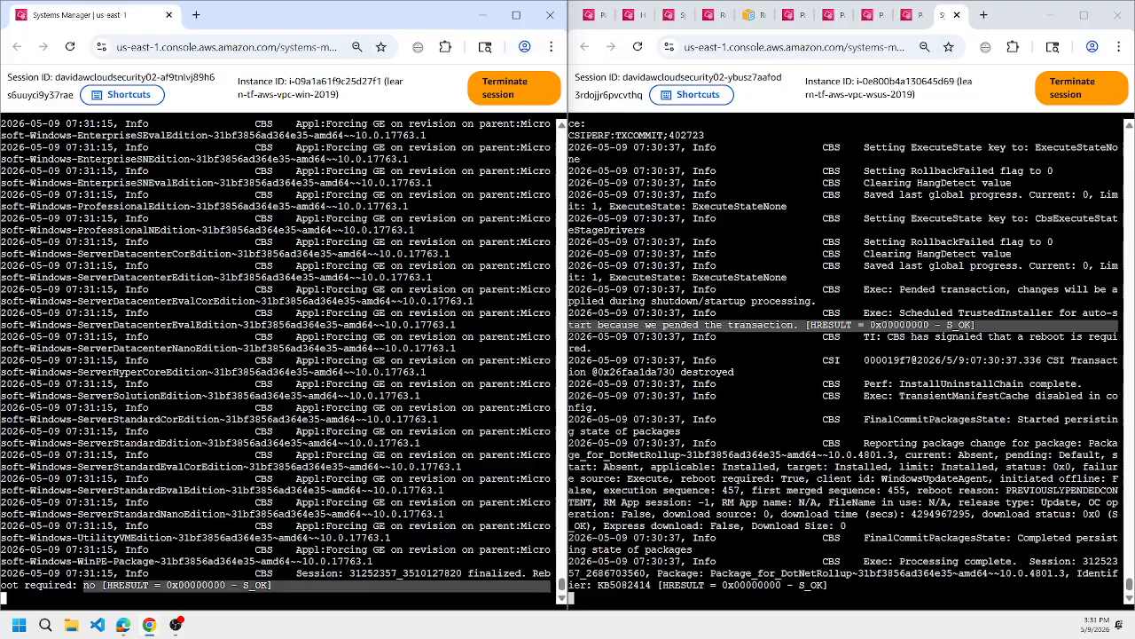
triple_click(355, 573)
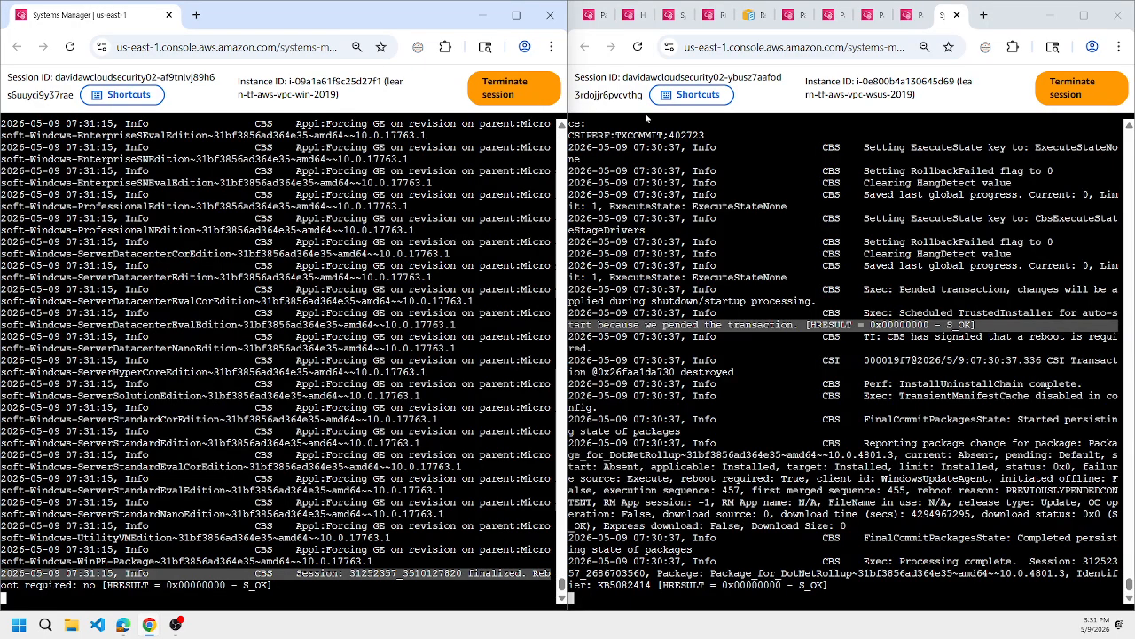
Return to Run Command and refresh the list to check which commands are still executing.
left_click(711, 16)
left_click(613, 297)
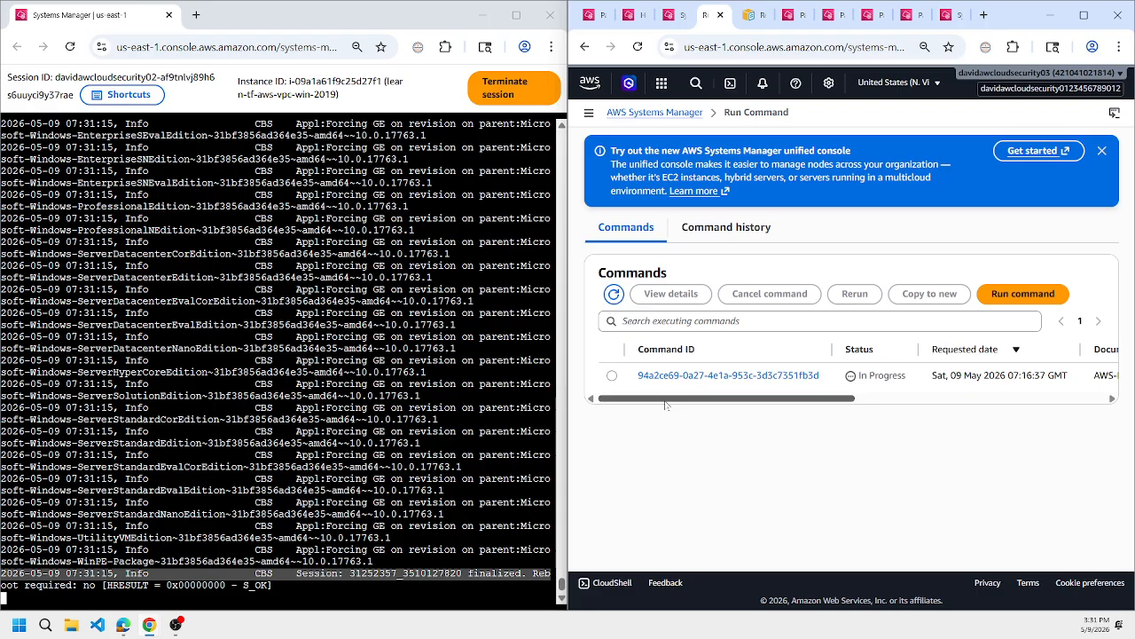
left_click_drag(666, 400, 628, 402)
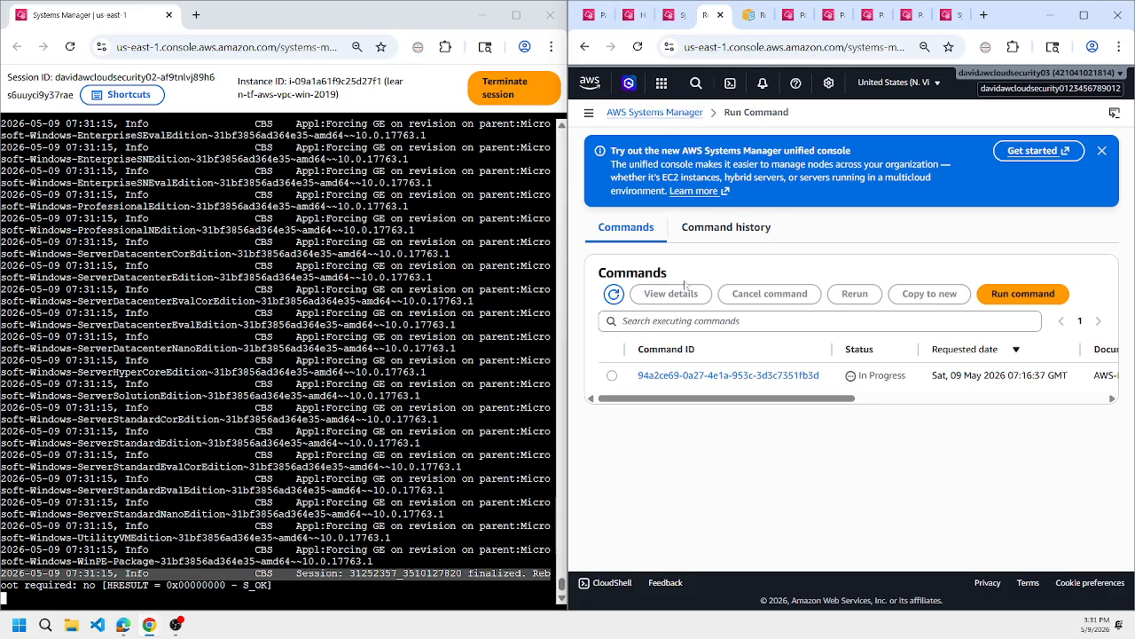
Check the maintenance window's execution tasks again and select the invocation of the AWS-RunPowerShellScript task.
mouse_move(671, 21)
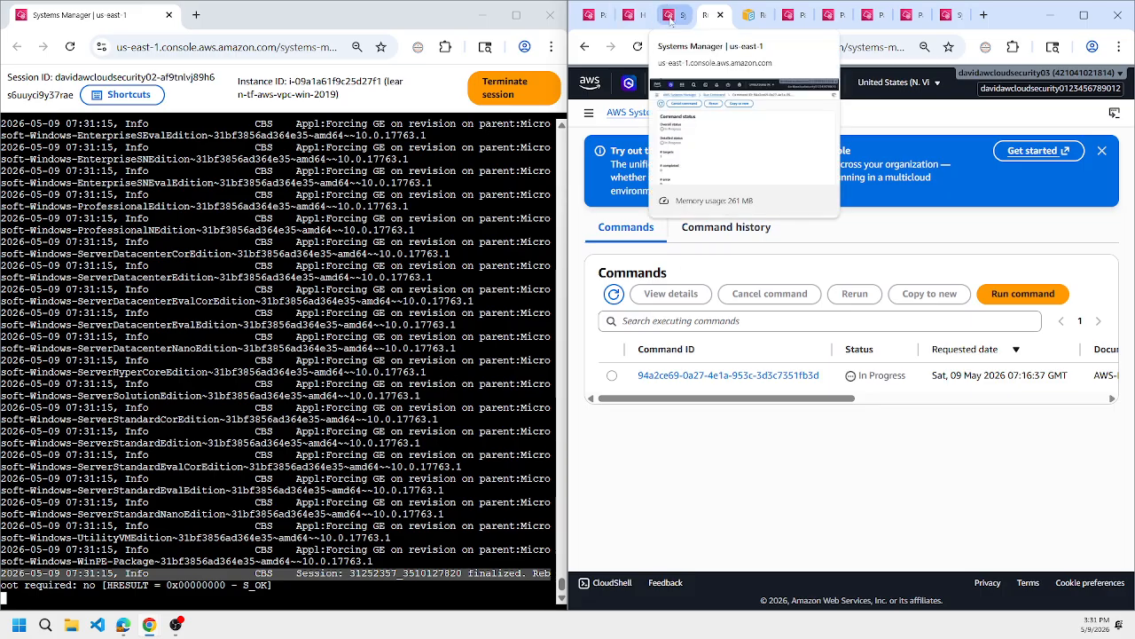
left_click(631, 15)
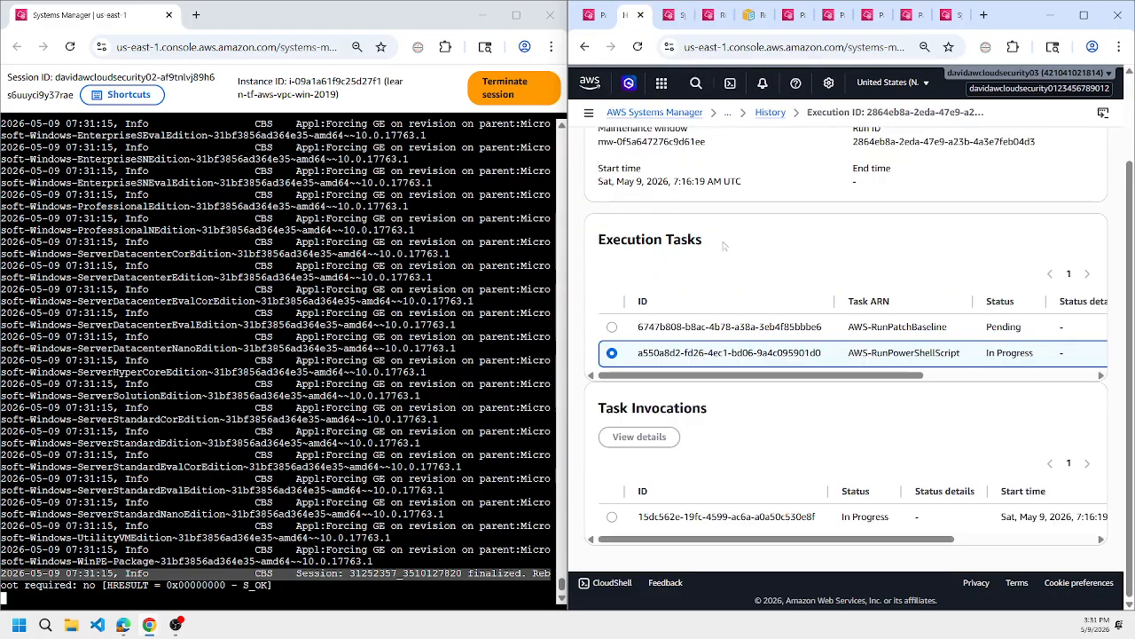
scroll(721, 257, "up", 2)
scroll(636, 461, "down", 1)
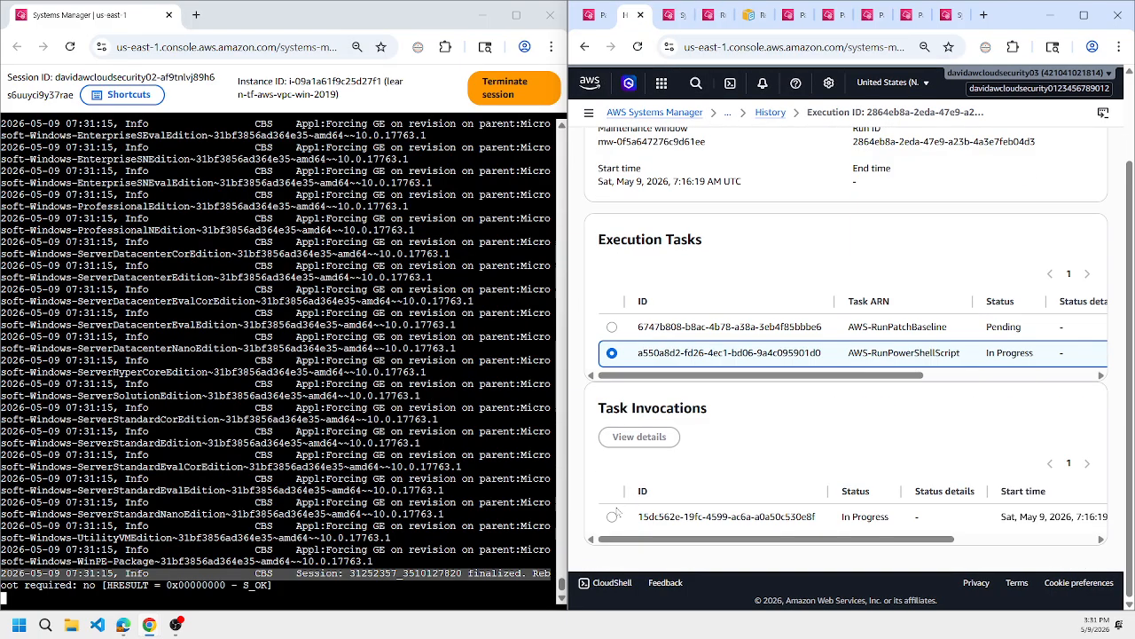
left_click(612, 328)
left_click(612, 353)
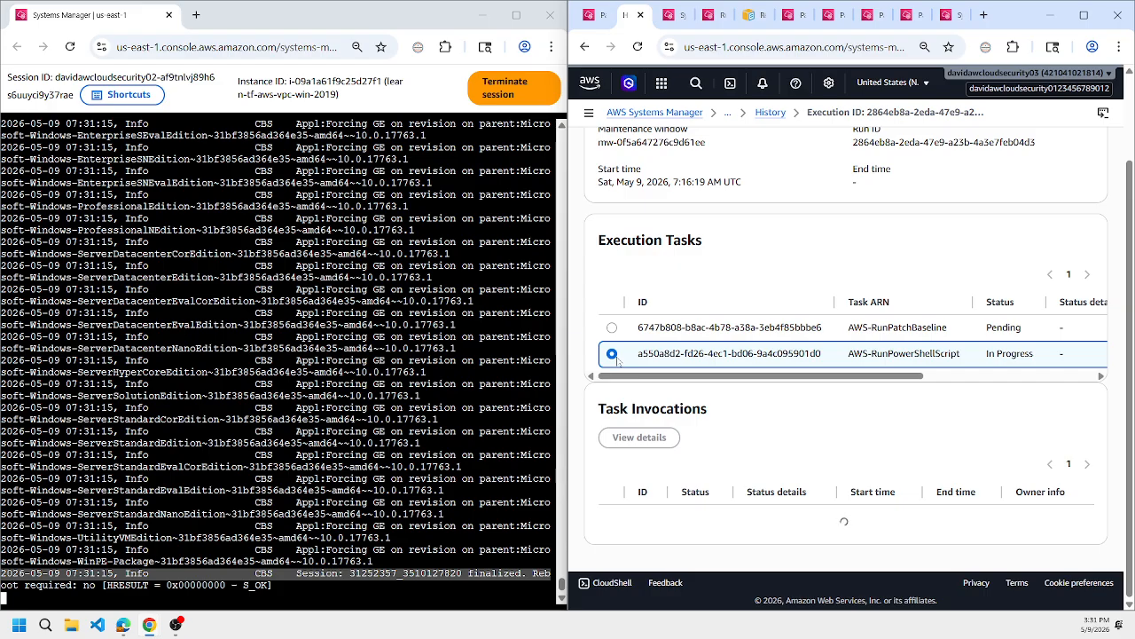
left_click(612, 518)
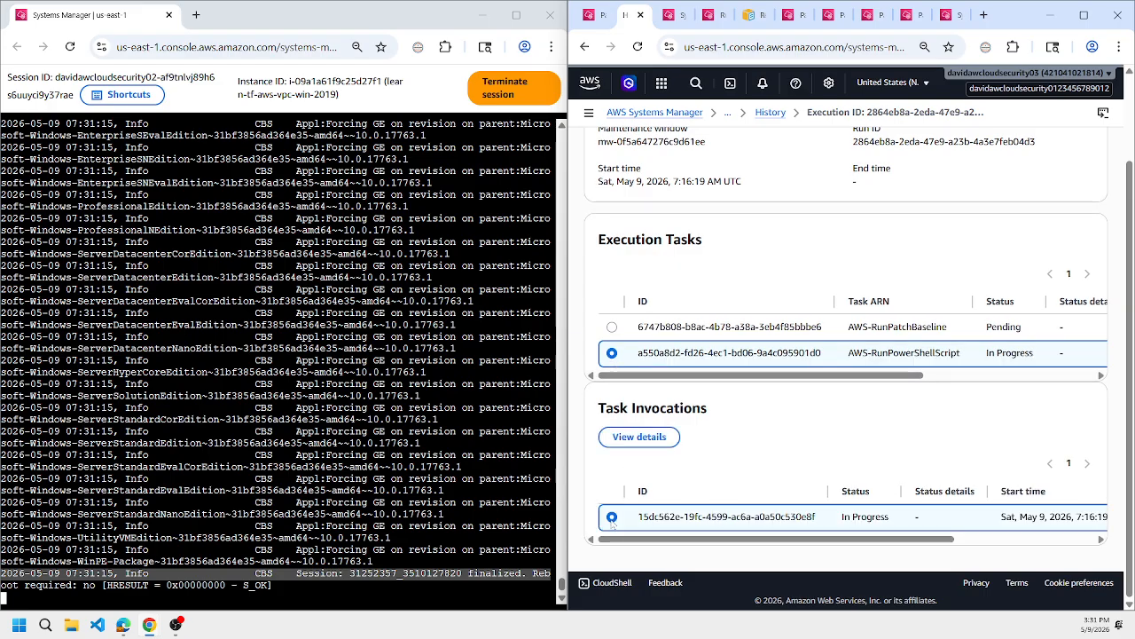
Reload the maintenance window's execution details and compare the invocations of the AWS-RunPatchBaseline and AWS-RunPowerShellScript tasks.
scroll(674, 400, "up", 1)
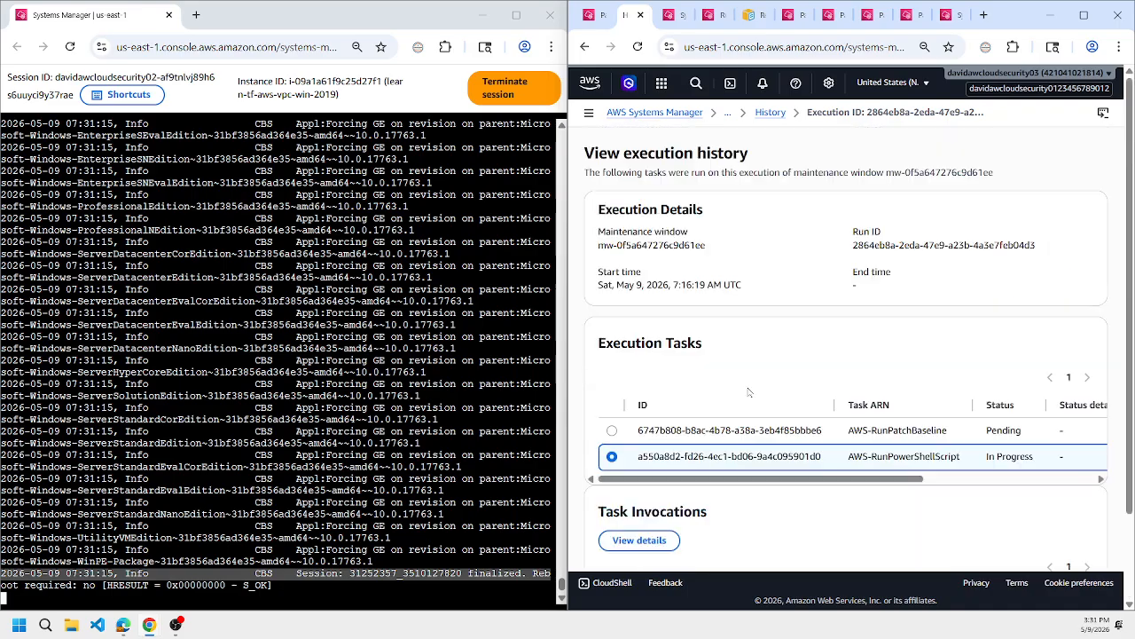
left_click(775, 116)
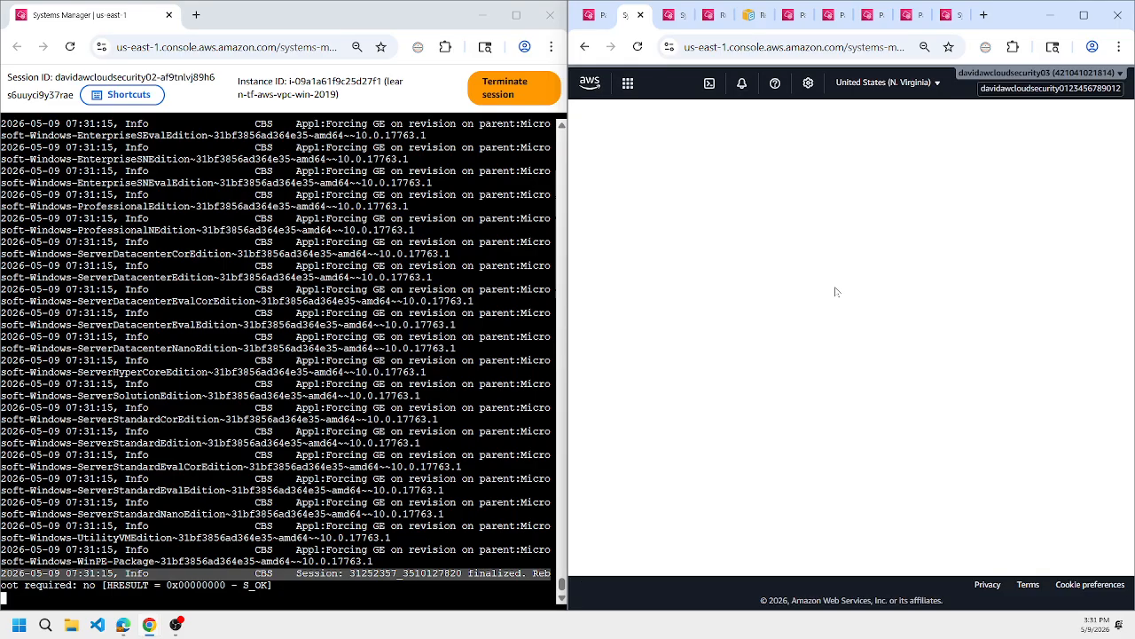
left_click(724, 150)
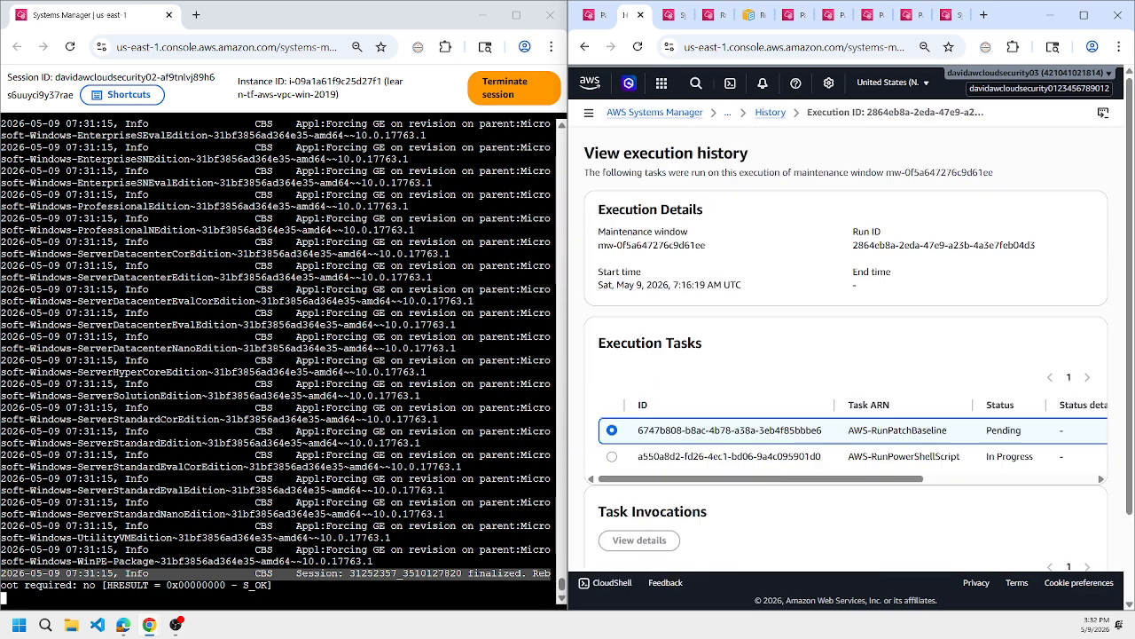
scroll(606, 383, "down", 2)
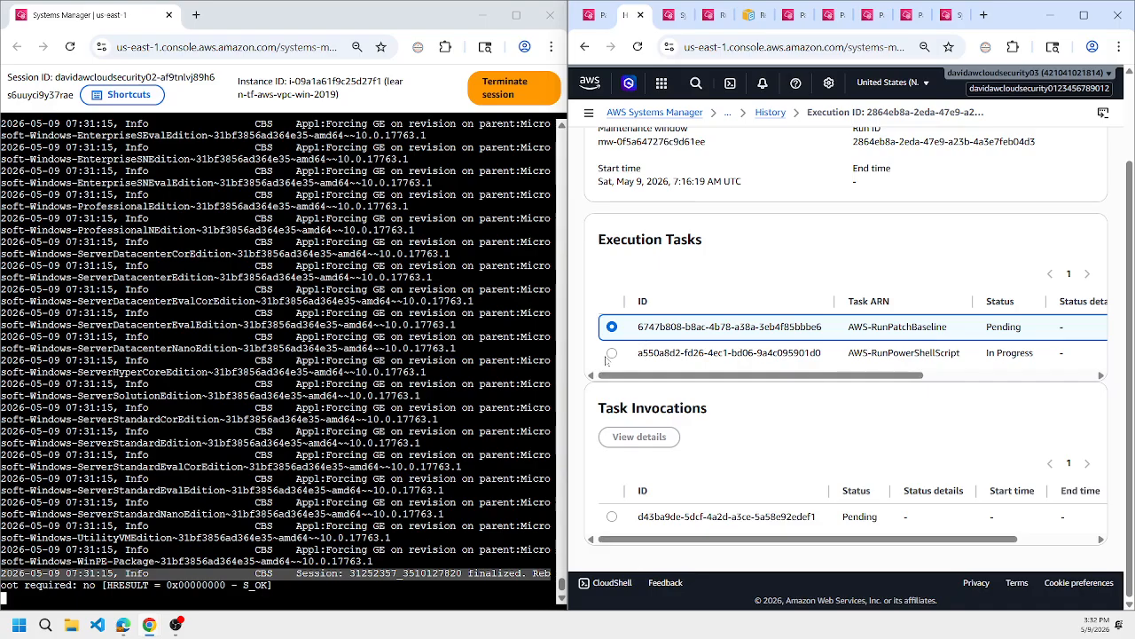
left_click(611, 353)
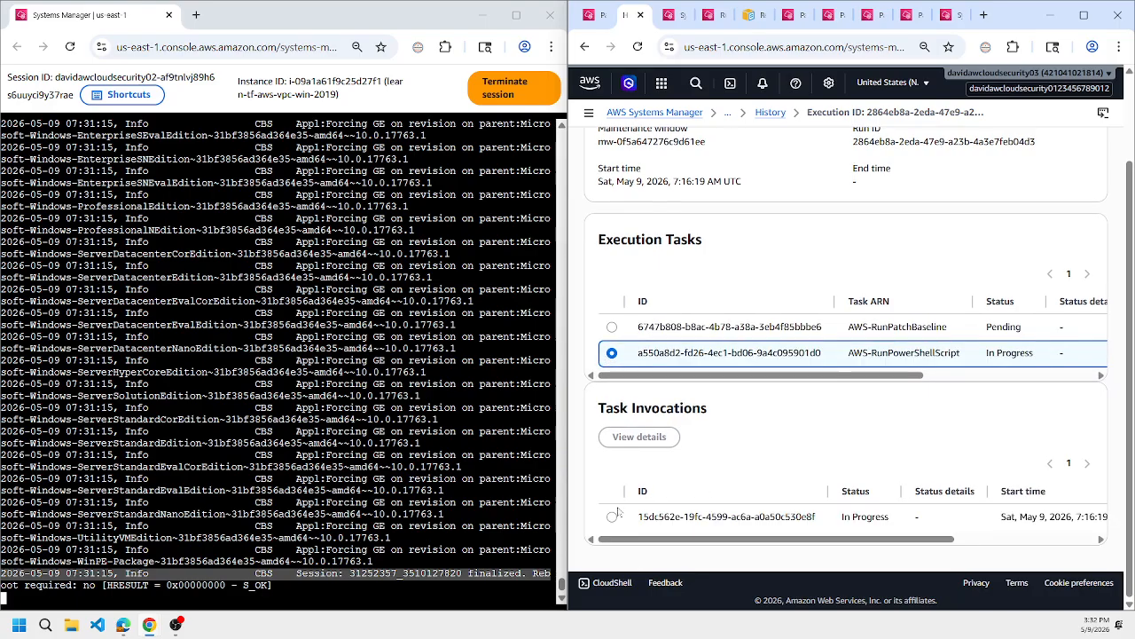
Go to the command history in Run Command and open the command requested on 09 May 2026 at 07:16:19 GMT.
left_click(709, 16)
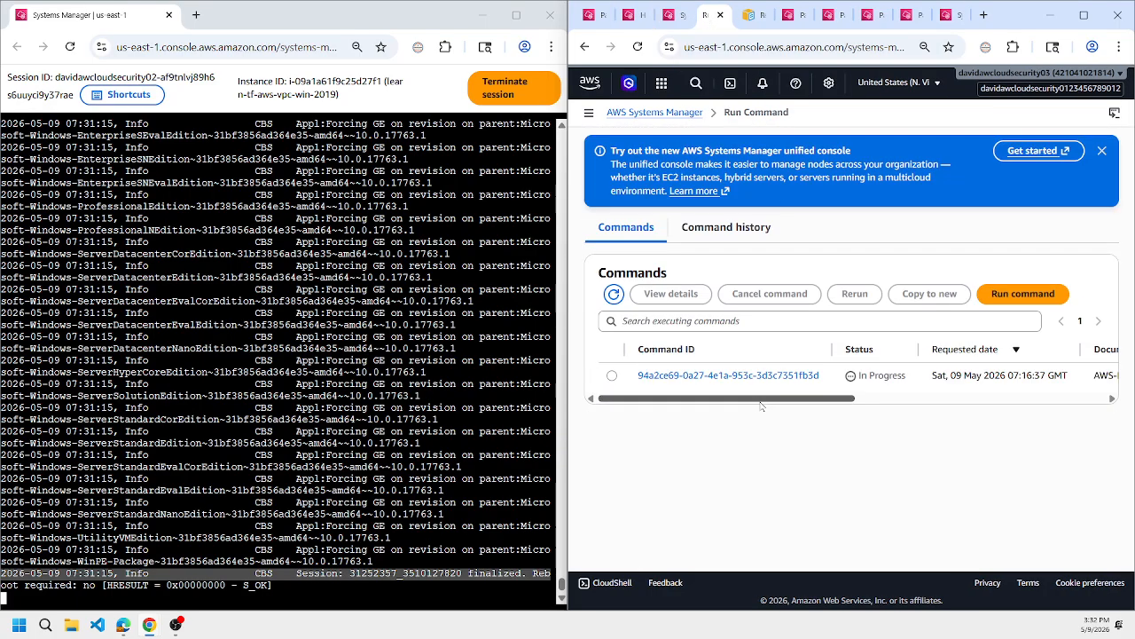
mouse_move(760, 404)
left_mouse_down()
mouse_move(995, 404)
mouse_move(761, 403)
left_mouse_up()
left_click(745, 229)
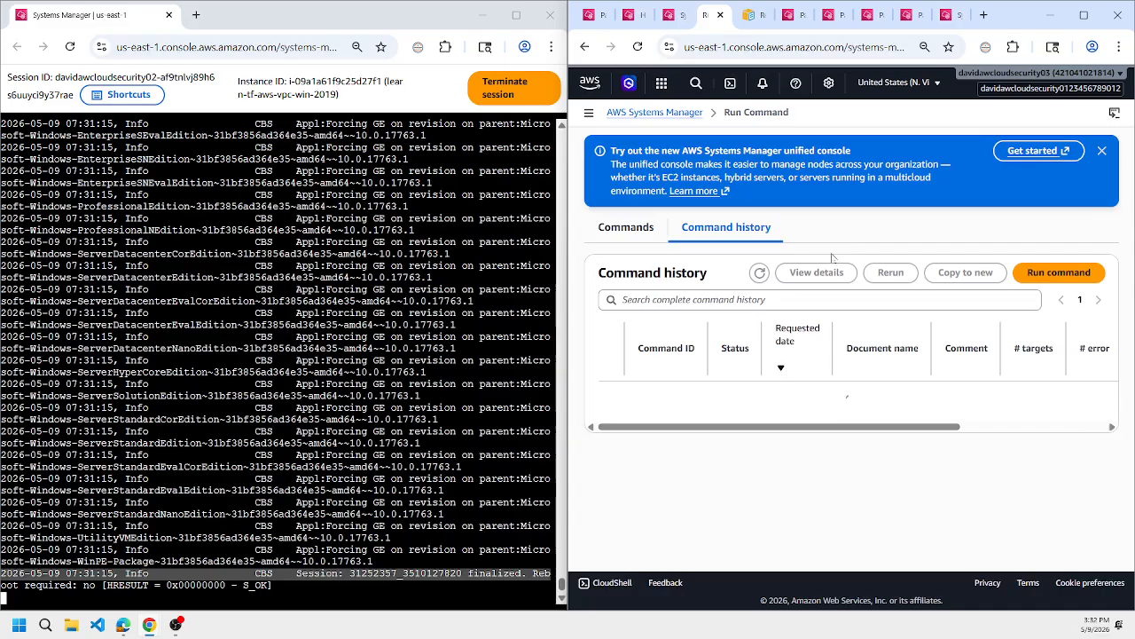
left_click_drag(780, 568, 678, 568)
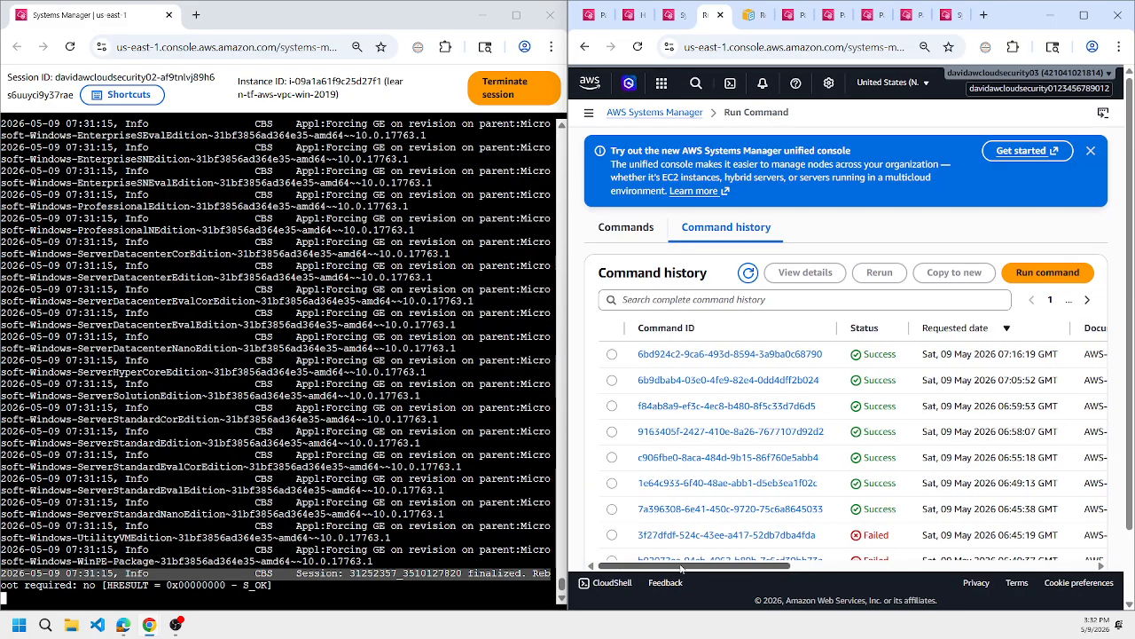
left_click(725, 353)
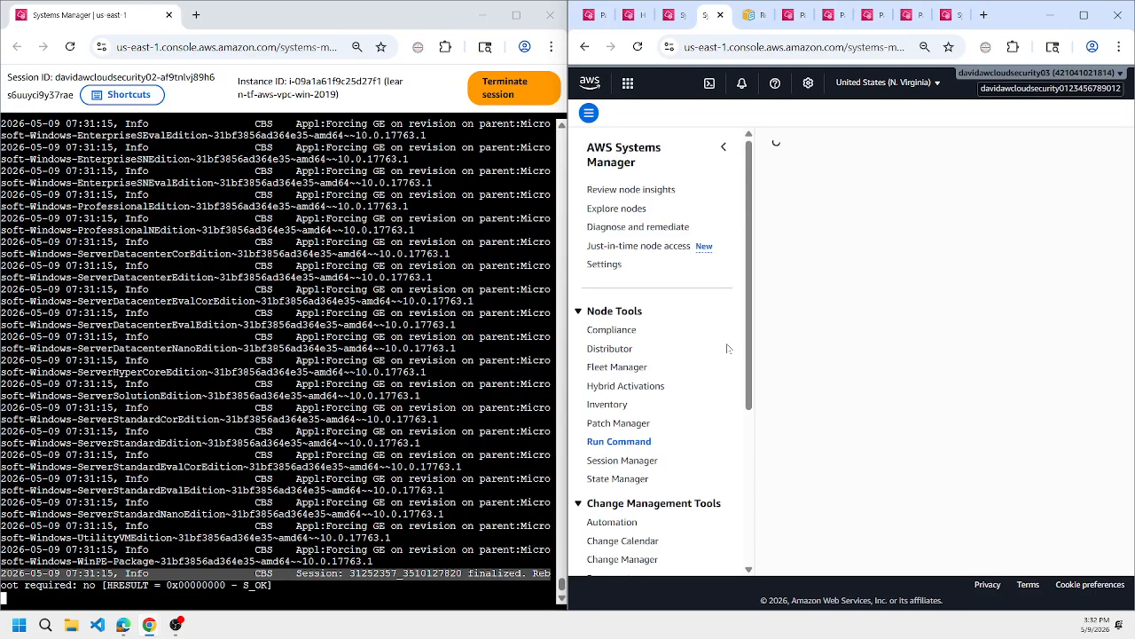
scroll(786, 217, "down", 5)
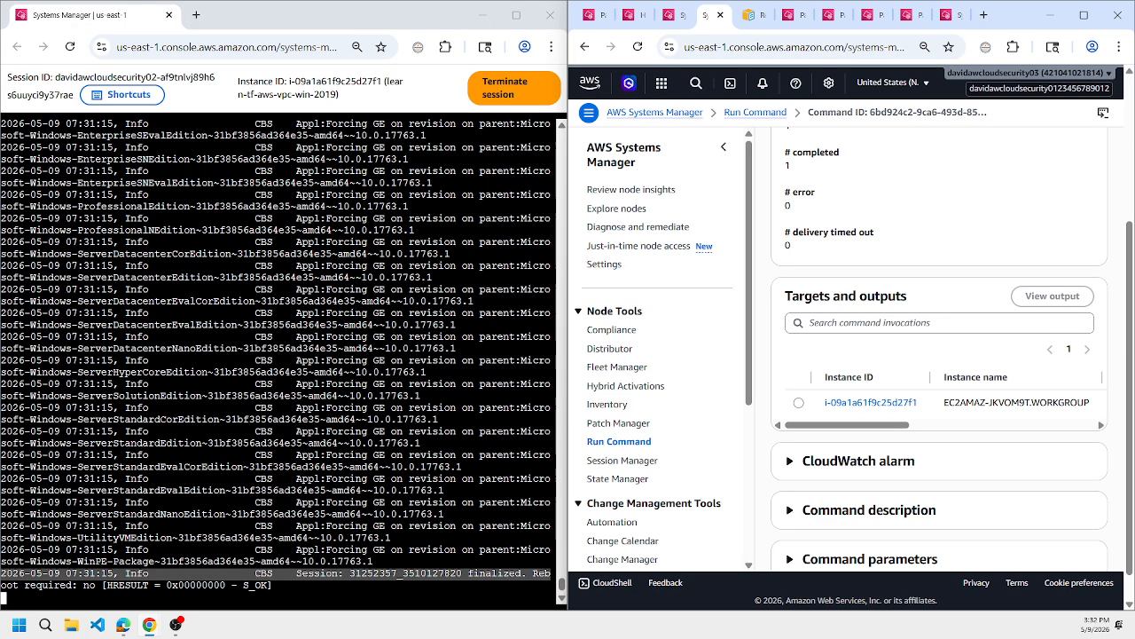
Collapse the navigation pane and view the command's output for instance i-09a1a61f9c25d27f1.
left_click(724, 149)
scroll(761, 341, "down", 2)
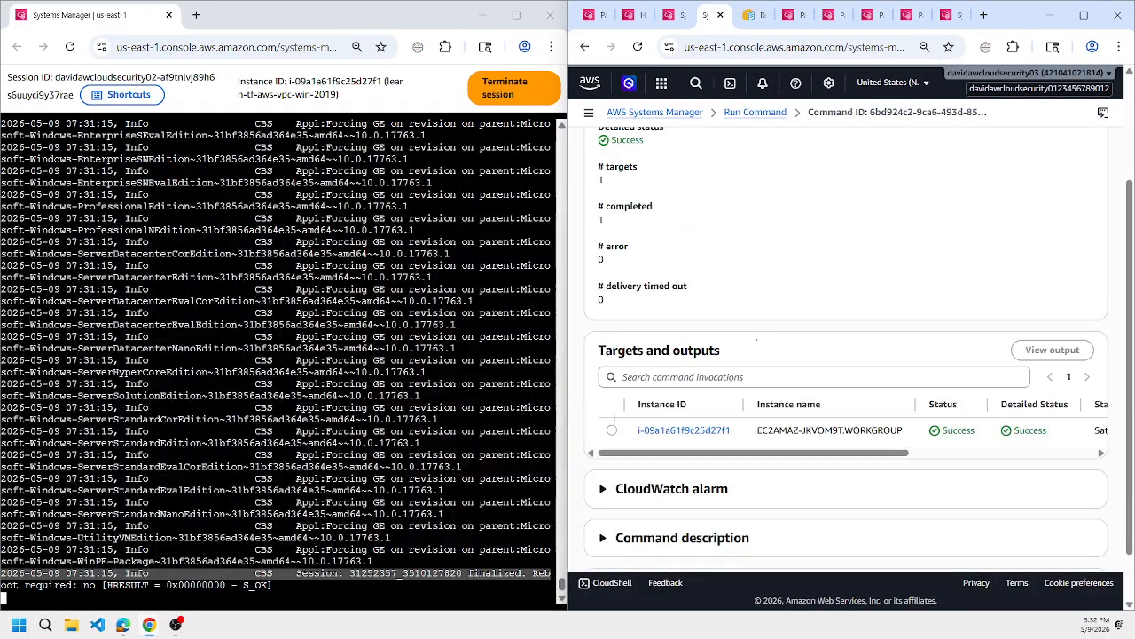
left_click(612, 431)
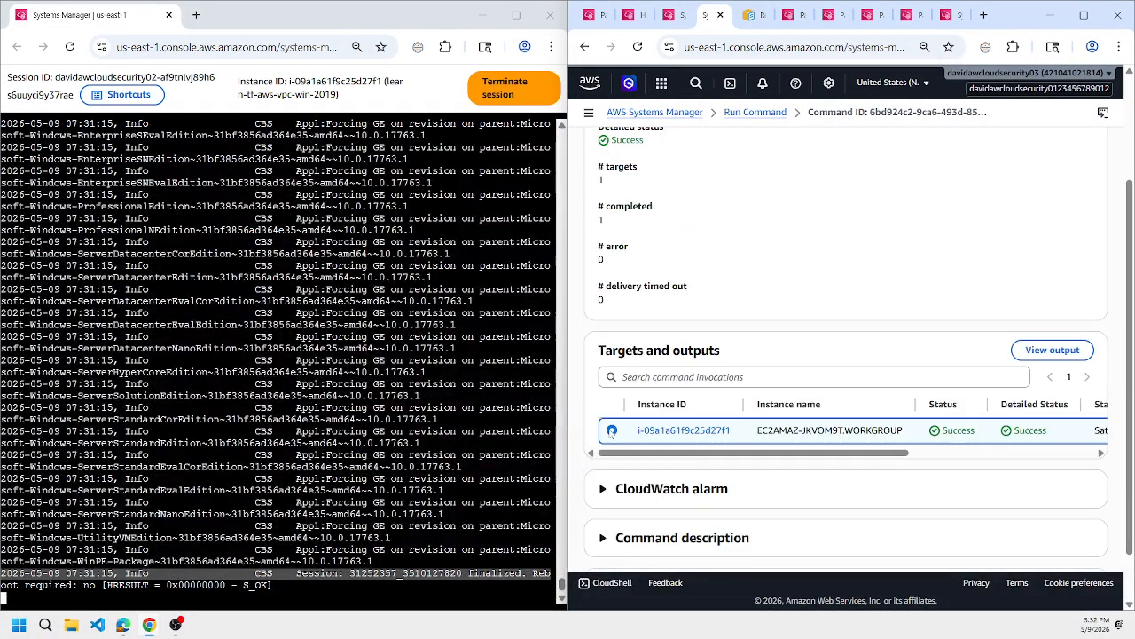
left_click(1045, 352)
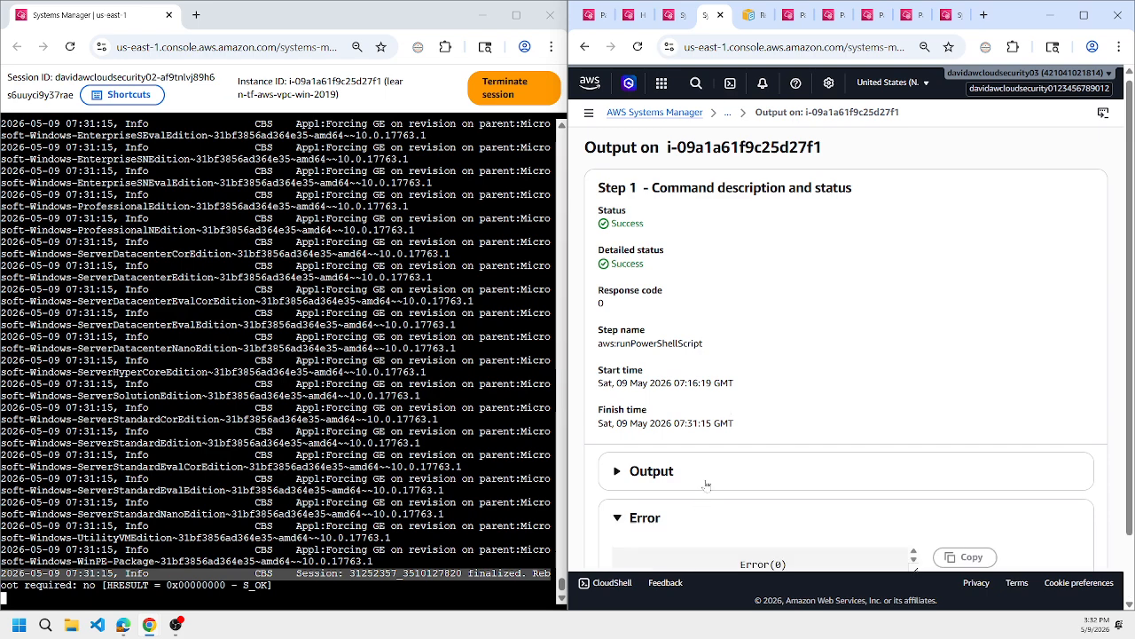
left_click(715, 476)
scroll(891, 409, "down", 3)
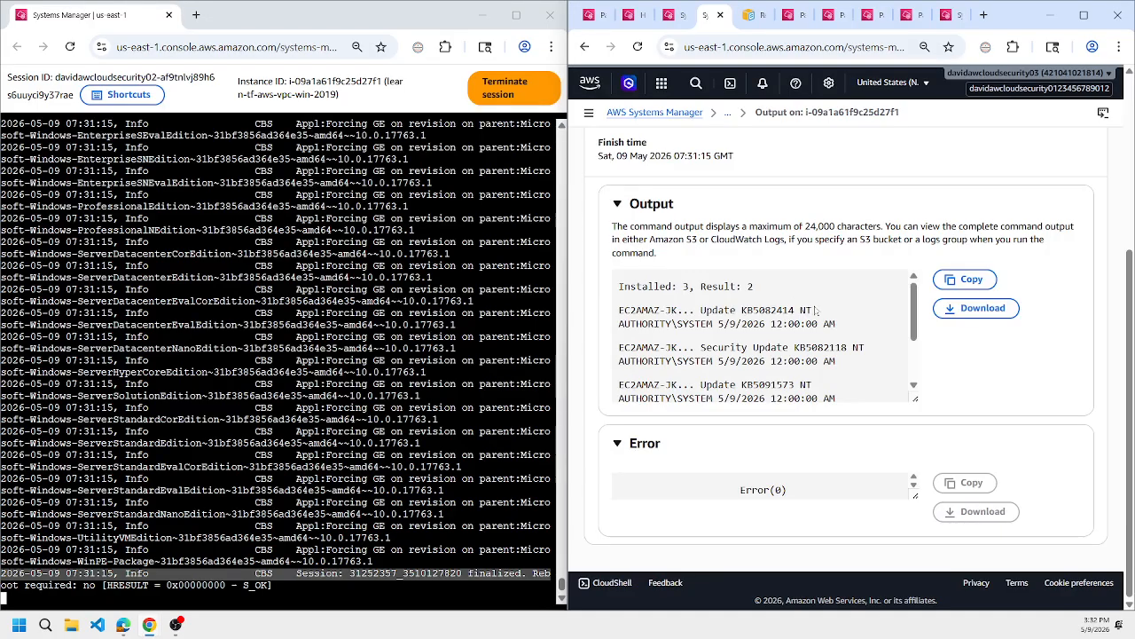
Read through the output's list of updates and highlight KB5091573.
scroll(865, 320, "down", 2)
scroll(865, 319, "up", 2)
scroll(837, 352, "down", 2)
double_click(770, 310)
scroll(666, 377, "down", 1)
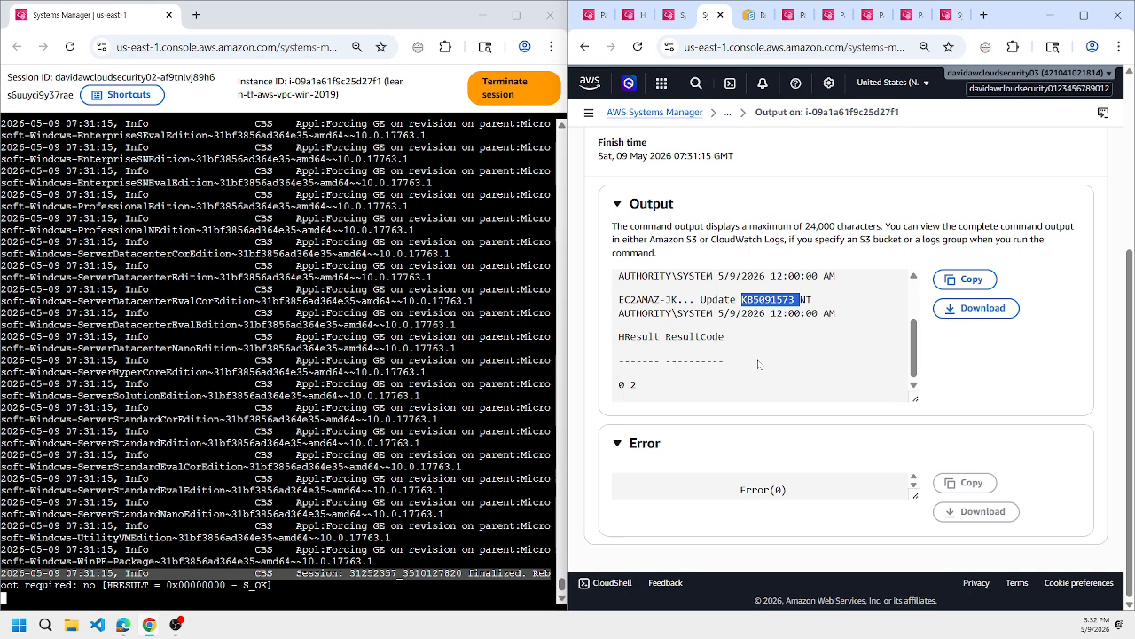
scroll(865, 345, "up", 1)
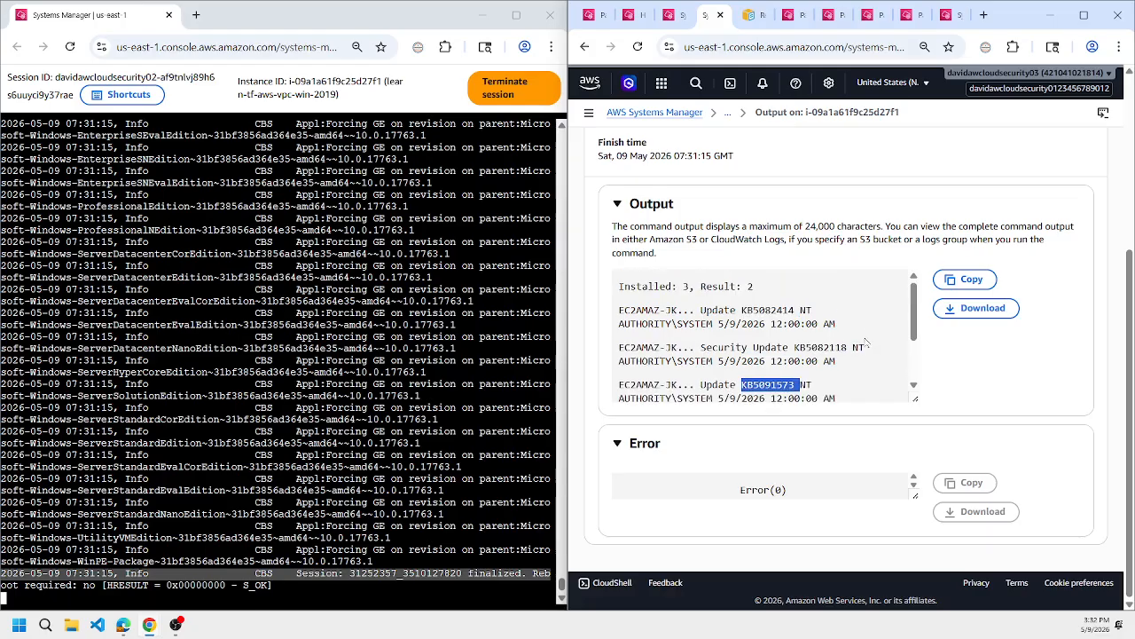
scroll(865, 346, "down", 1)
scroll(863, 341, "up", 2)
Return to the command details, expand the command parameters and highlight the whole PowerShell update script.
key("alt+Left")
scroll(808, 290, "down", 3)
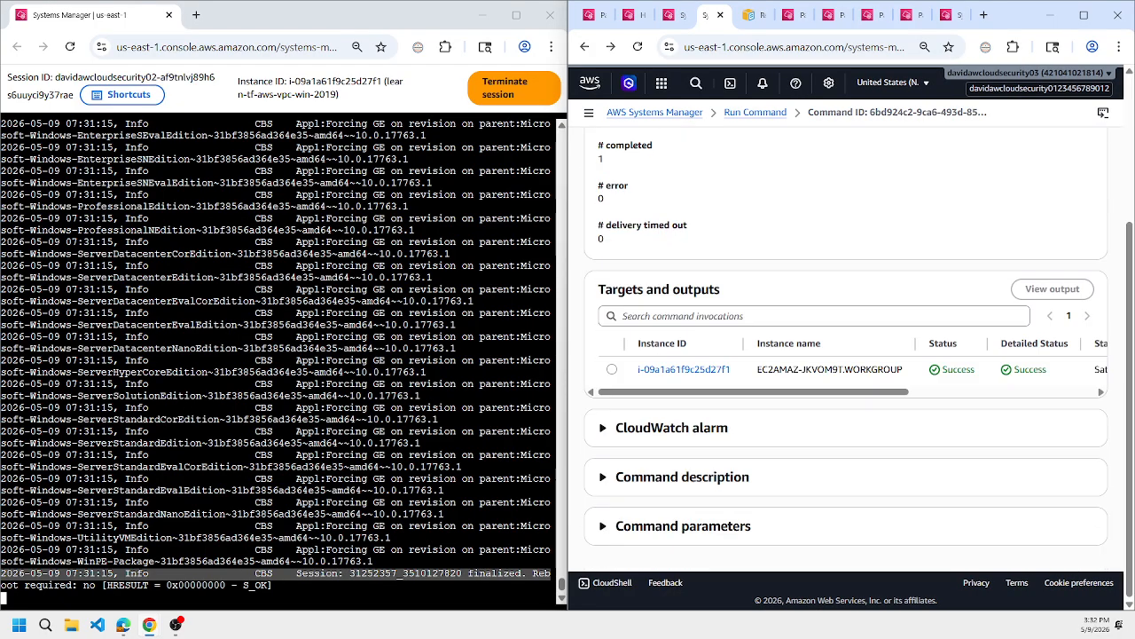
left_click(800, 536)
scroll(840, 429, "down", 4)
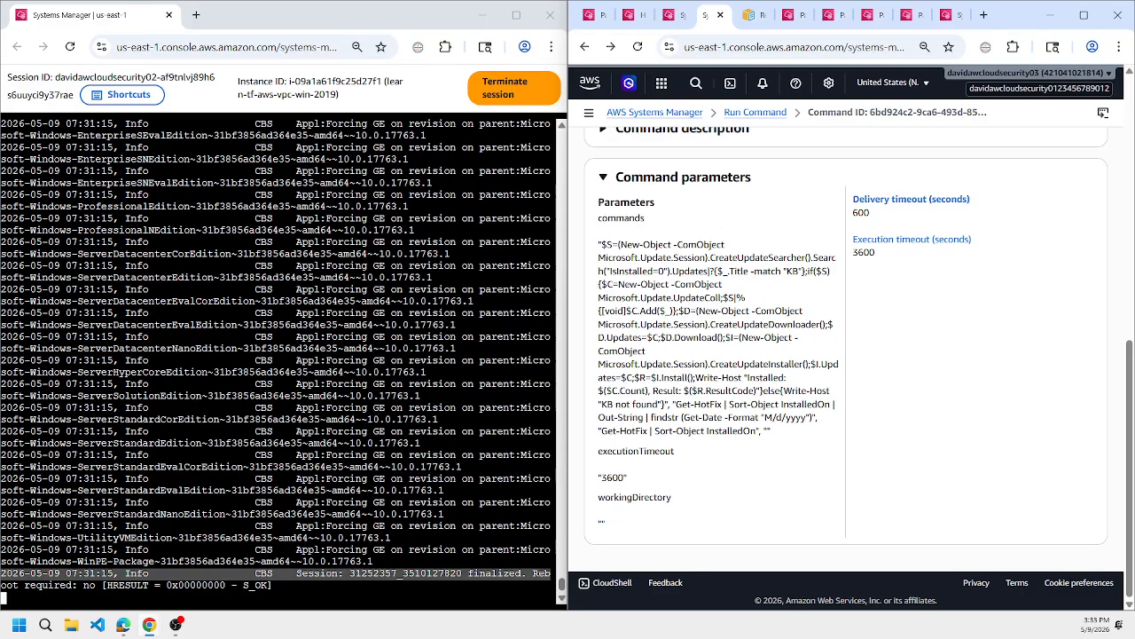
triple_click(745, 431)
left_click(747, 442)
triple_click(746, 431)
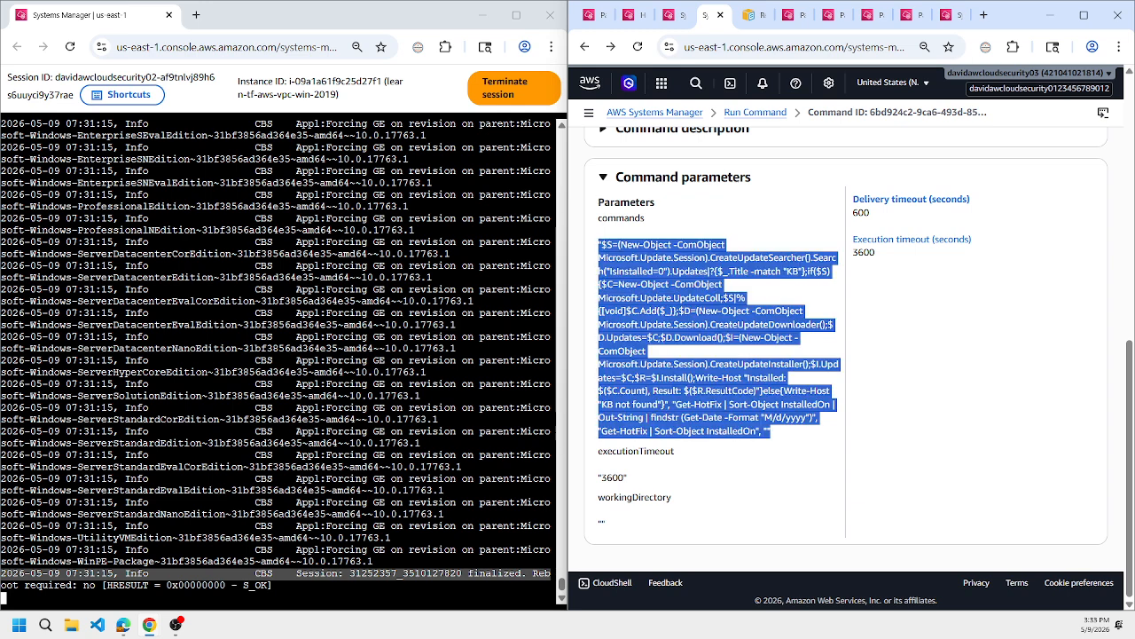
Reopen the command output for instance i-09a1a61f9c25d27f1 and expand it.
scroll(642, 257, "up", 3)
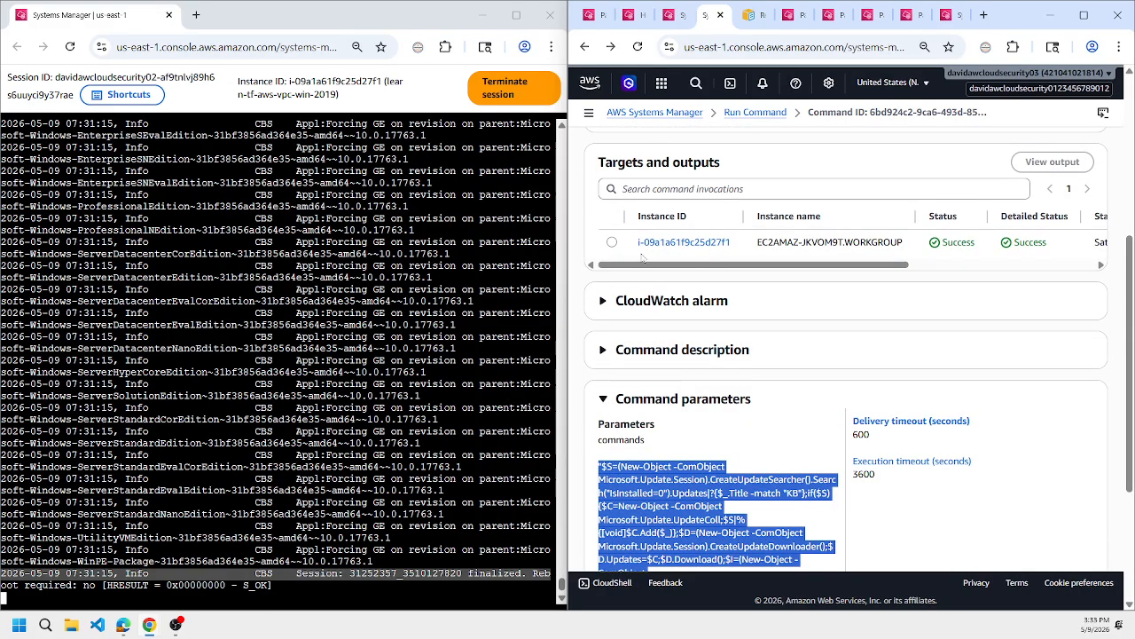
left_click(613, 242)
left_click(1033, 163)
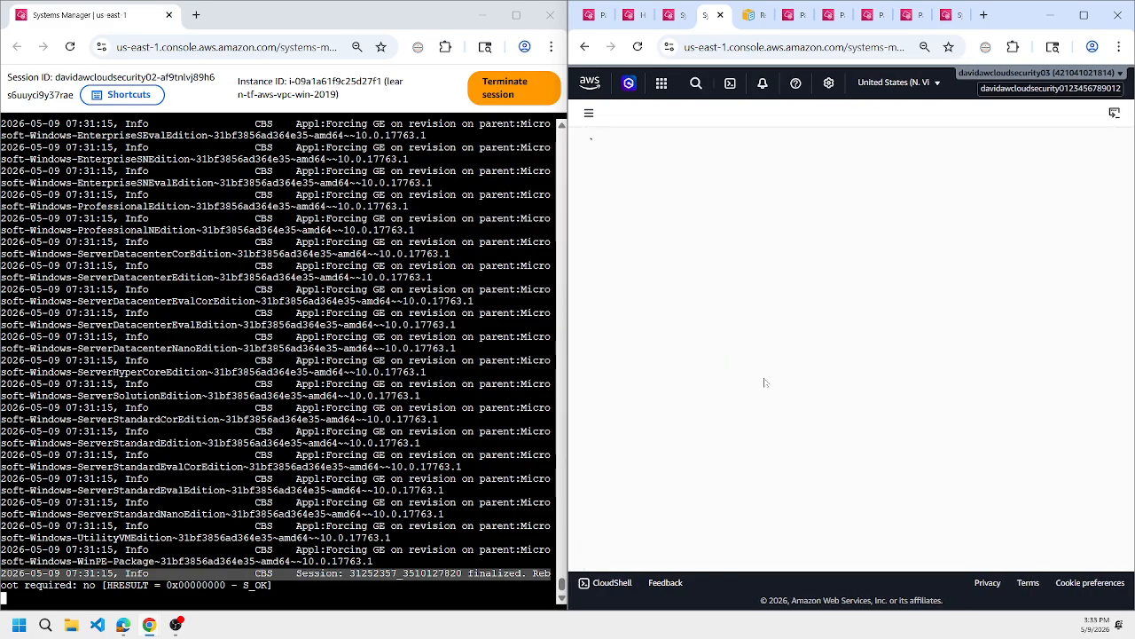
left_click(760, 492)
scroll(865, 434, "down", 5)
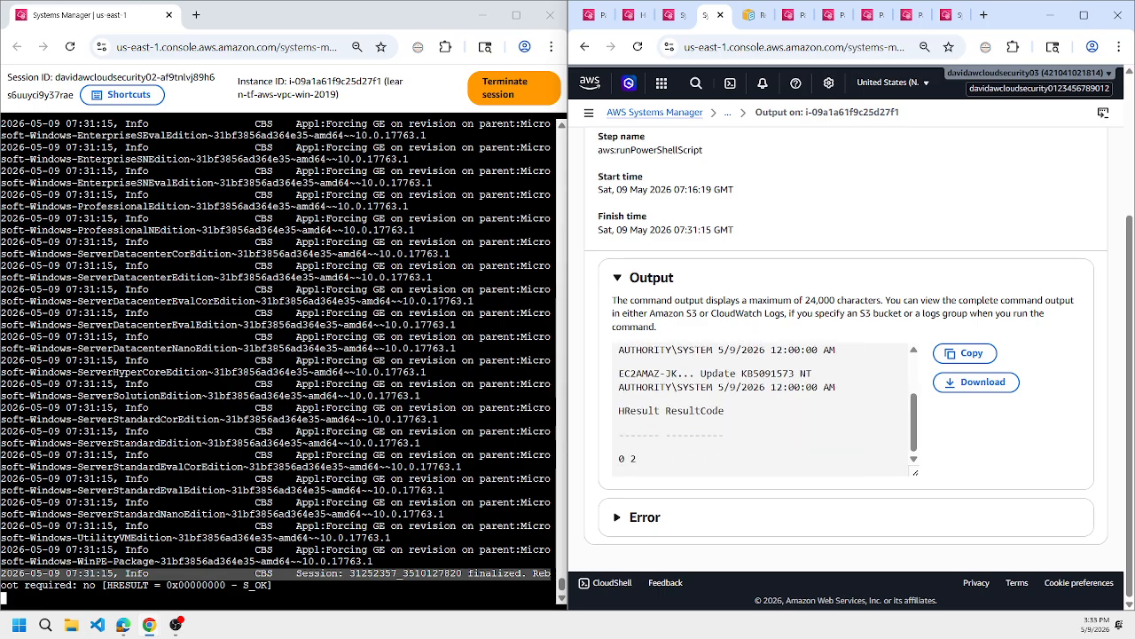
Highlight the summary line with the installed count and result at the start of the command output.
scroll(830, 404, "up", 2)
scroll(829, 404, "up", 1)
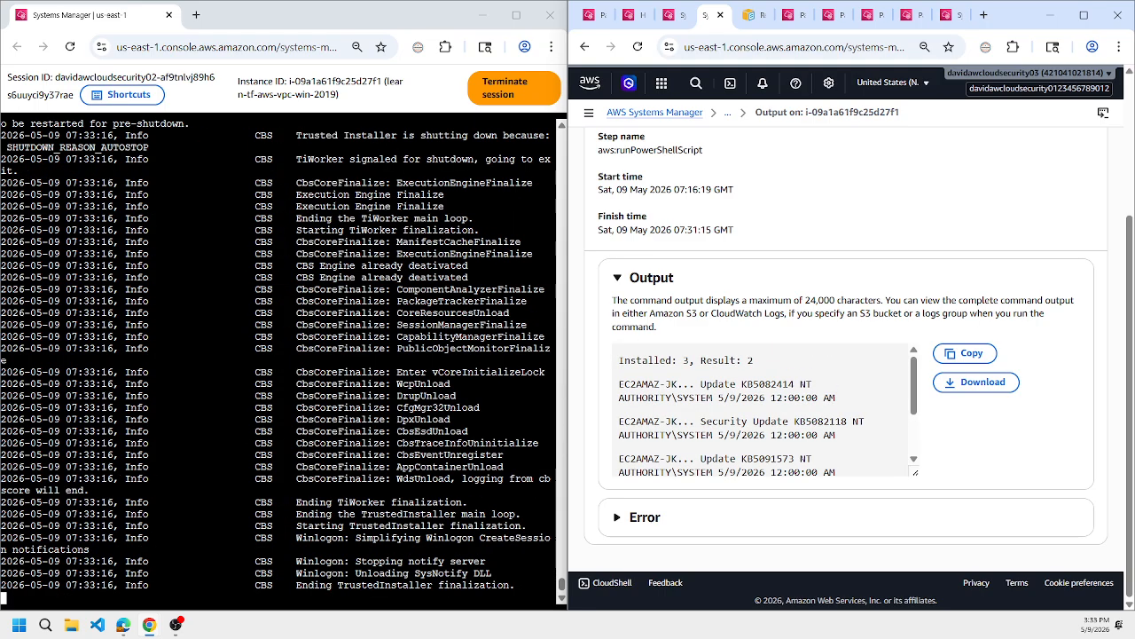
scroll(853, 399, "up", 2)
scroll(852, 399, "down", 2)
triple_click(682, 360)
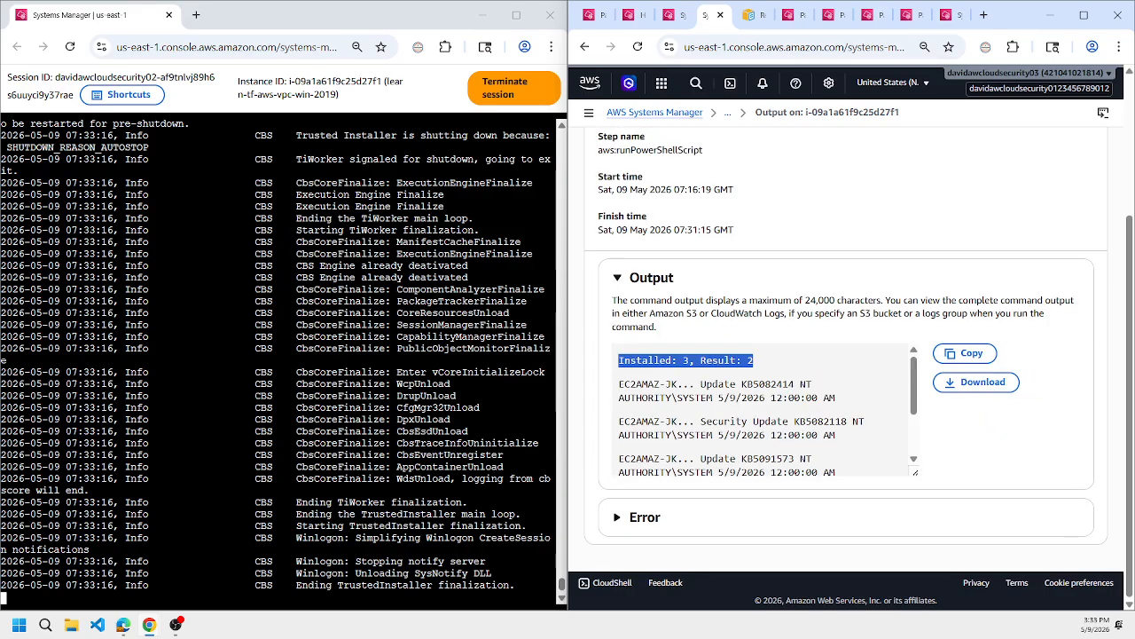
left_click(738, 379)
Examine the update entries and the HResult and ResultCode values throughout the command output.
scroll(738, 380, "down", 2)
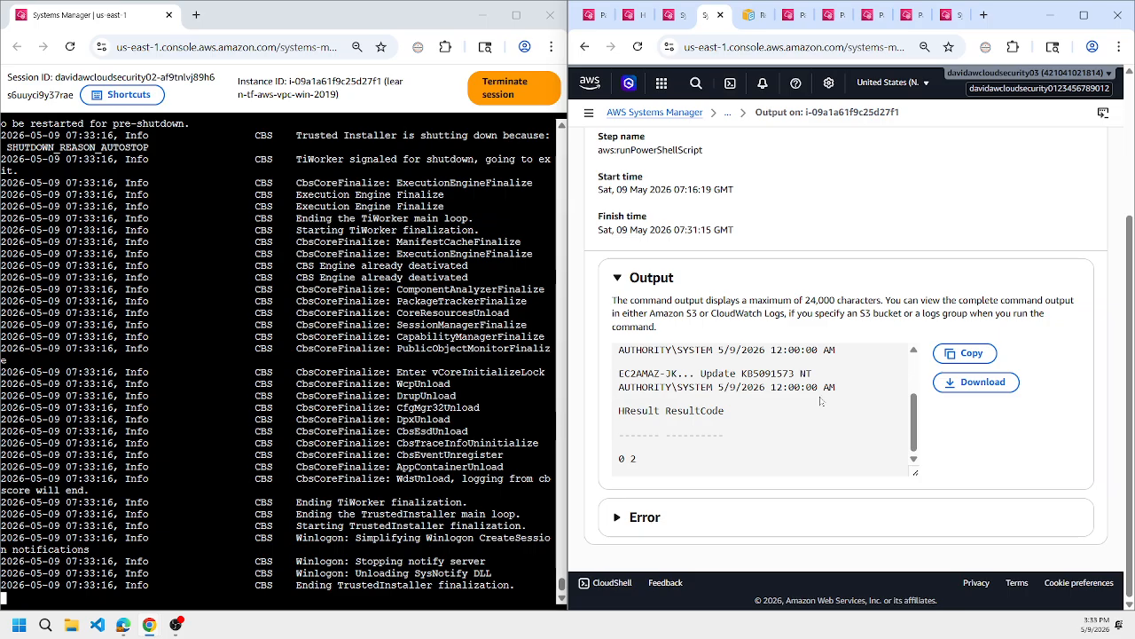
scroll(821, 401, "up", 2)
scroll(822, 402, "down", 2)
scroll(822, 402, "up", 2)
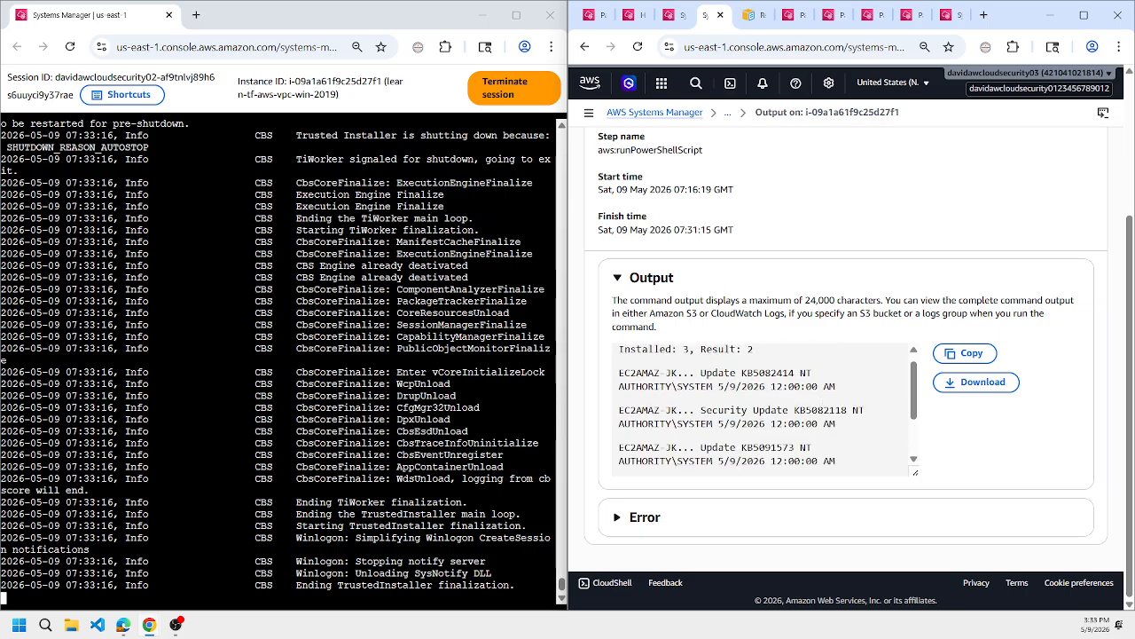
scroll(804, 435, "up", 1)
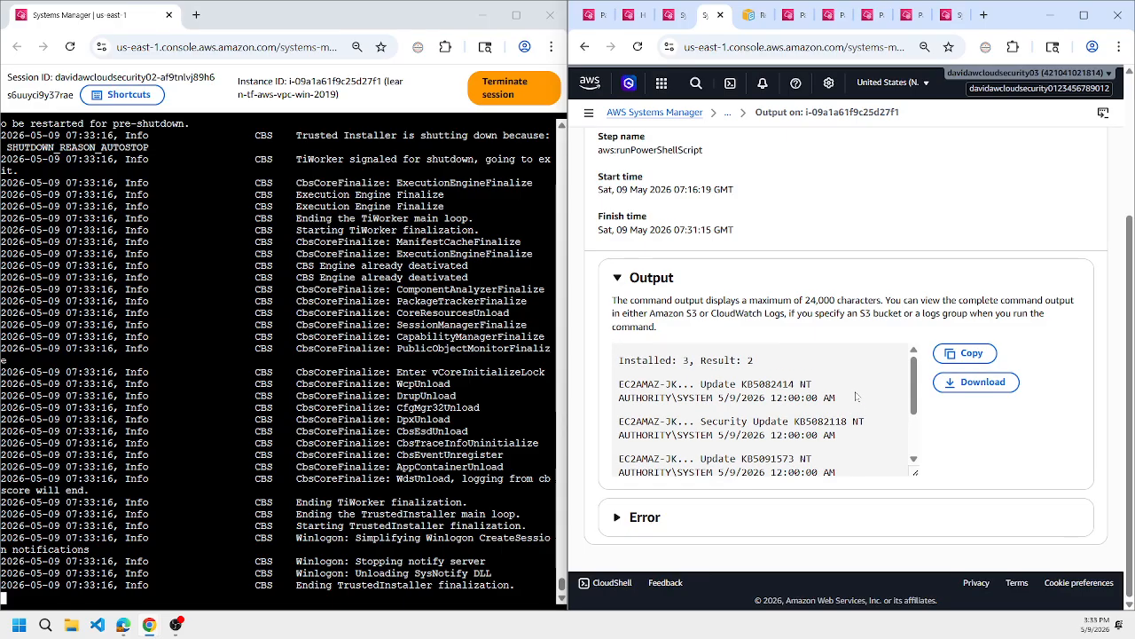
scroll(856, 397, "down", 2)
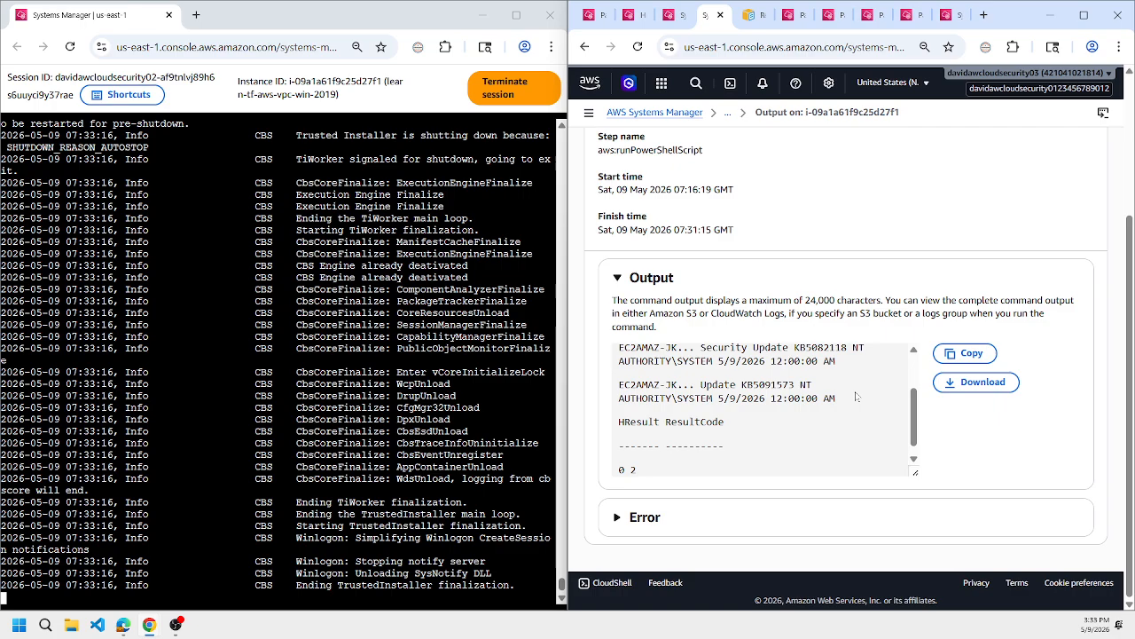
scroll(856, 397, "down", 1)
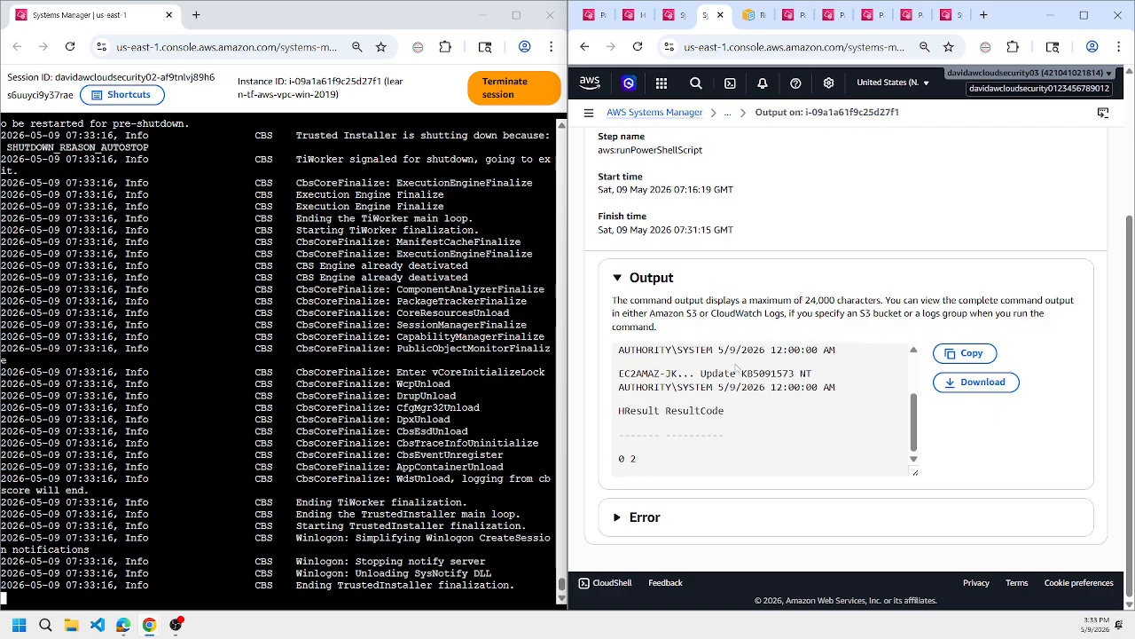
scroll(837, 404, "up", 3)
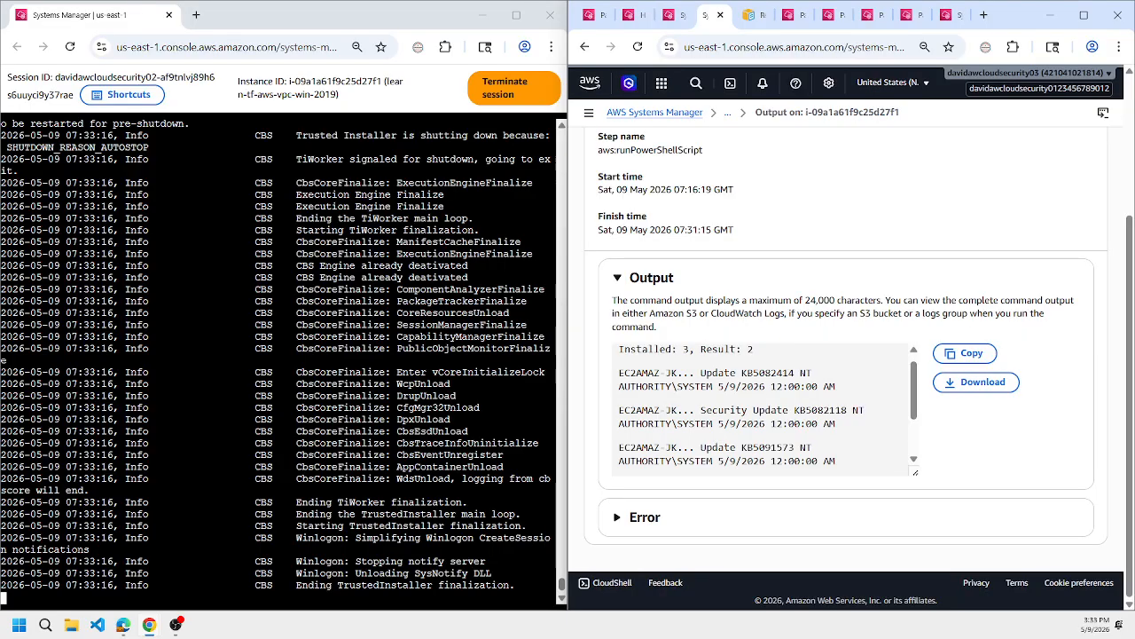
Highlight the KB5091573, KB5082118 and KB5082414 entries one after another in the command output.
triple_click(772, 447)
triple_click(789, 410)
left_click(774, 373)
double_click(770, 373)
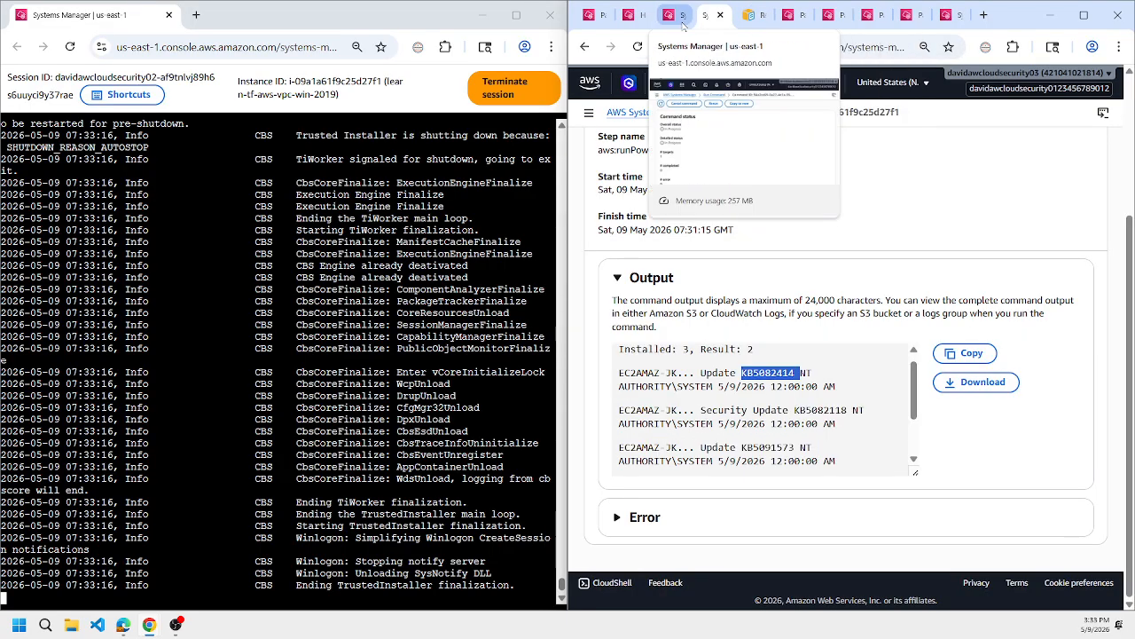
Check the other instance's command status, and select the AWS-RunPatchBaseline task in the maintenance window execution to view its invocation.
left_click(673, 21)
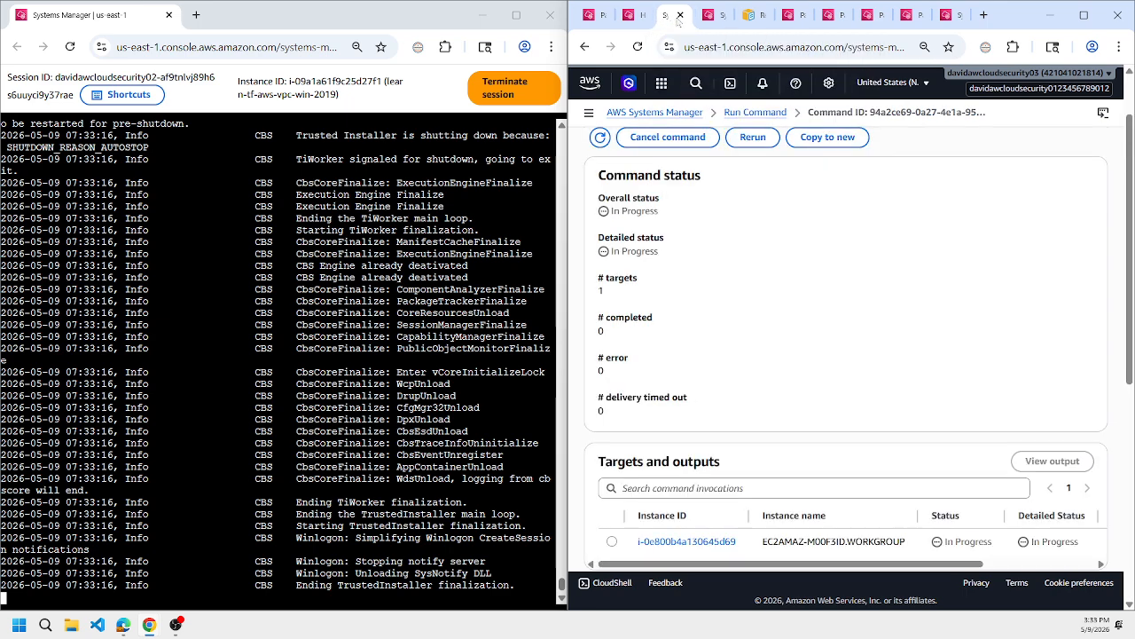
left_click(707, 16)
left_click(586, 46)
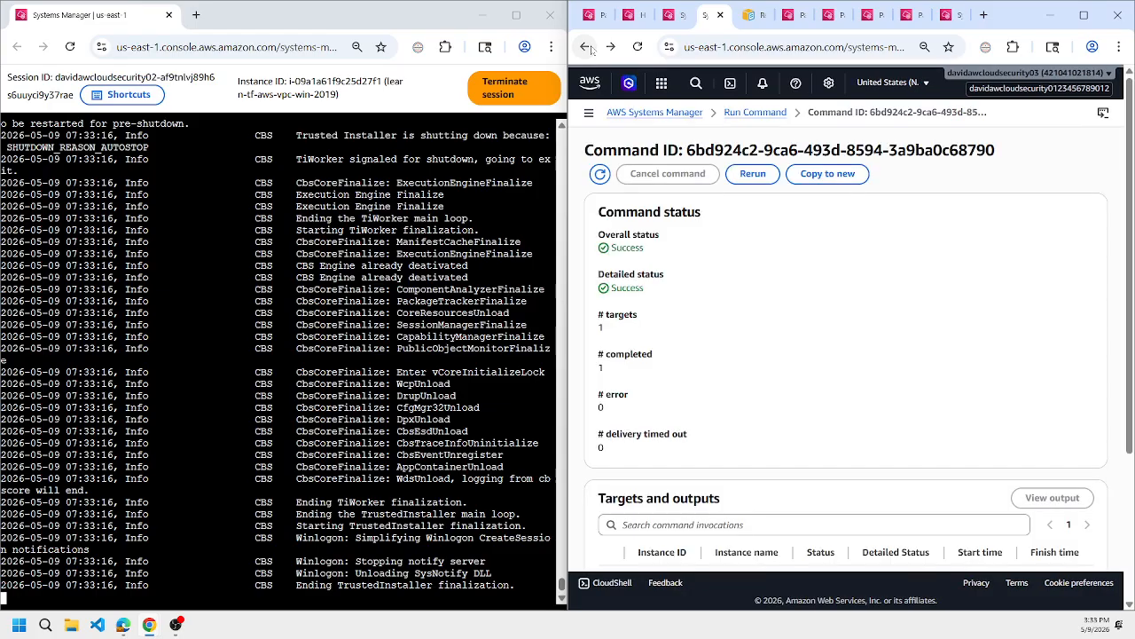
left_click(633, 16)
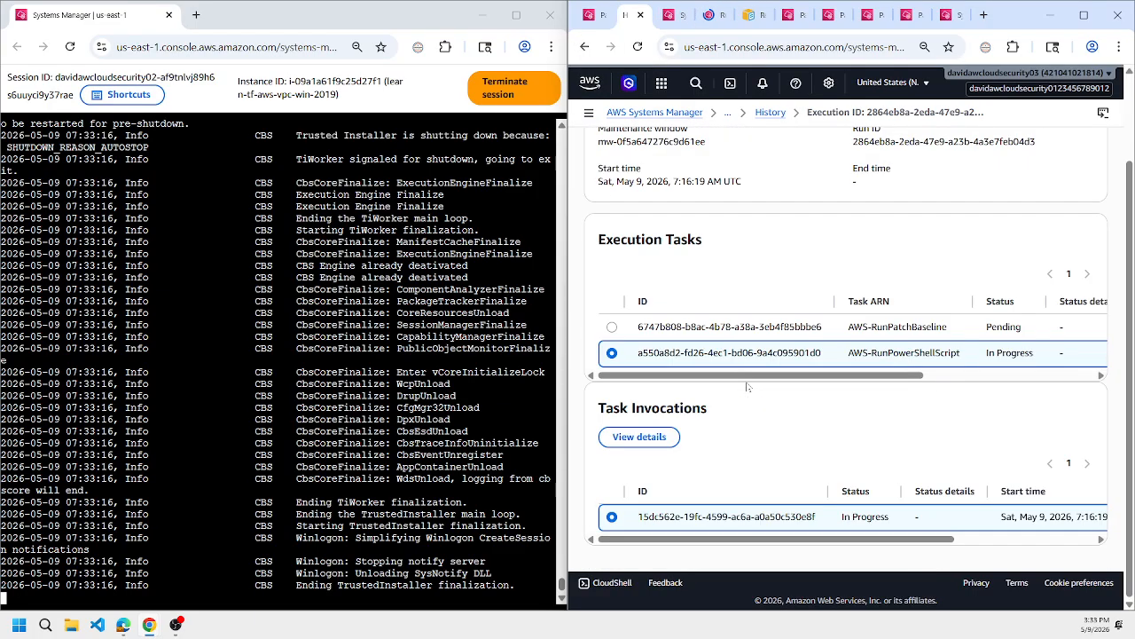
left_click(612, 328)
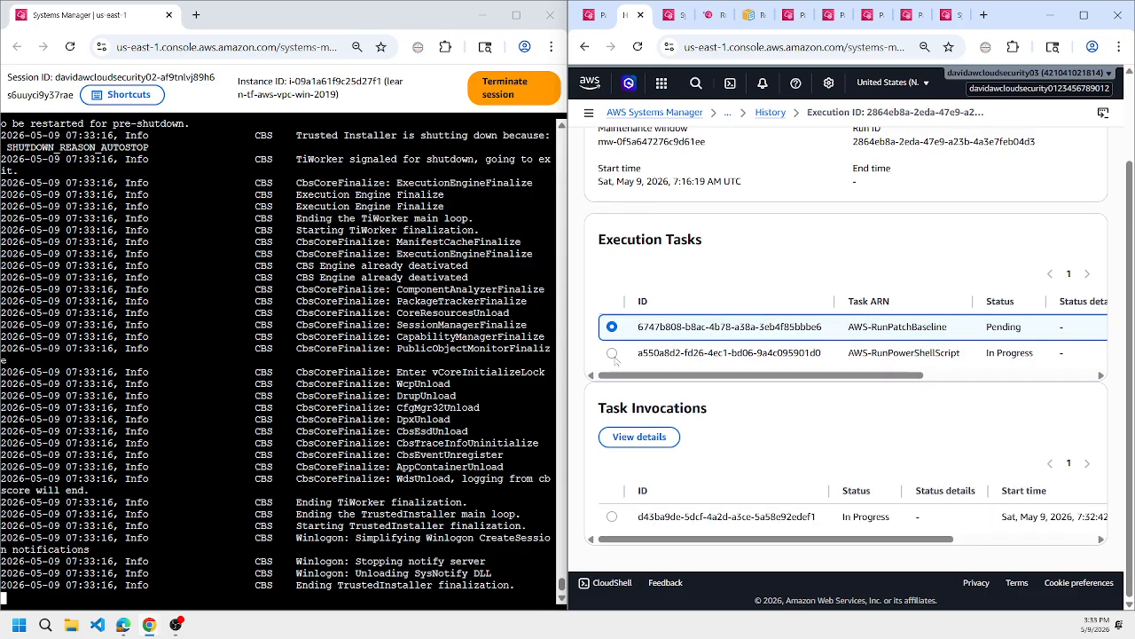
Compare the invocations of the AWS-RunPowerShellScript and AWS-RunPatchBaseline tasks, and select the AWS-RunPatchBaseline invocation.
left_click(612, 354)
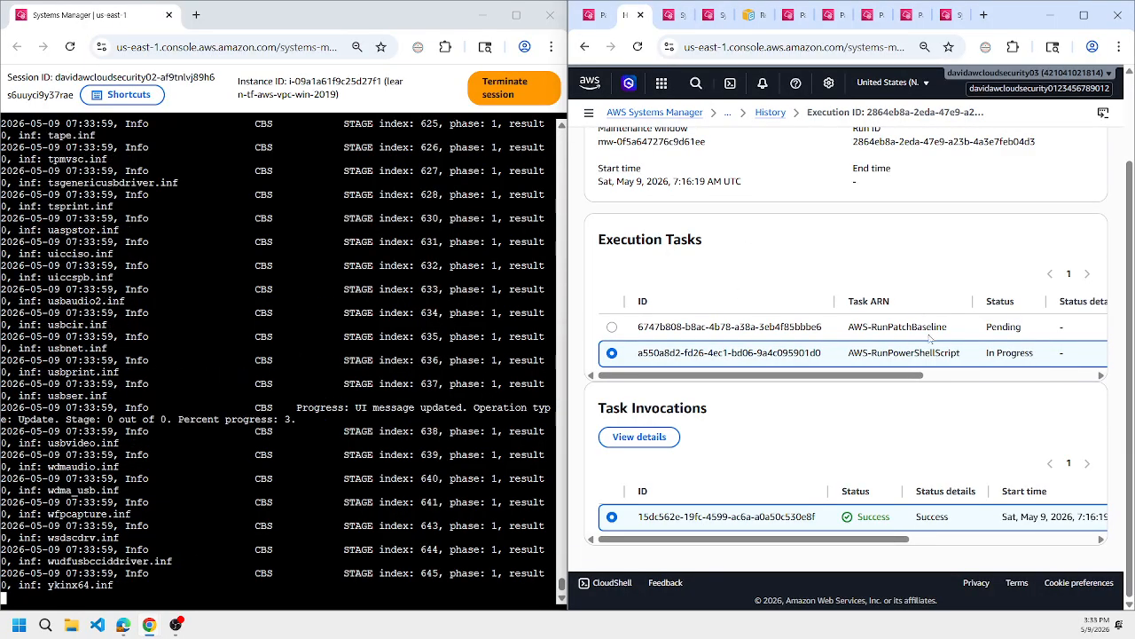
left_click(612, 327)
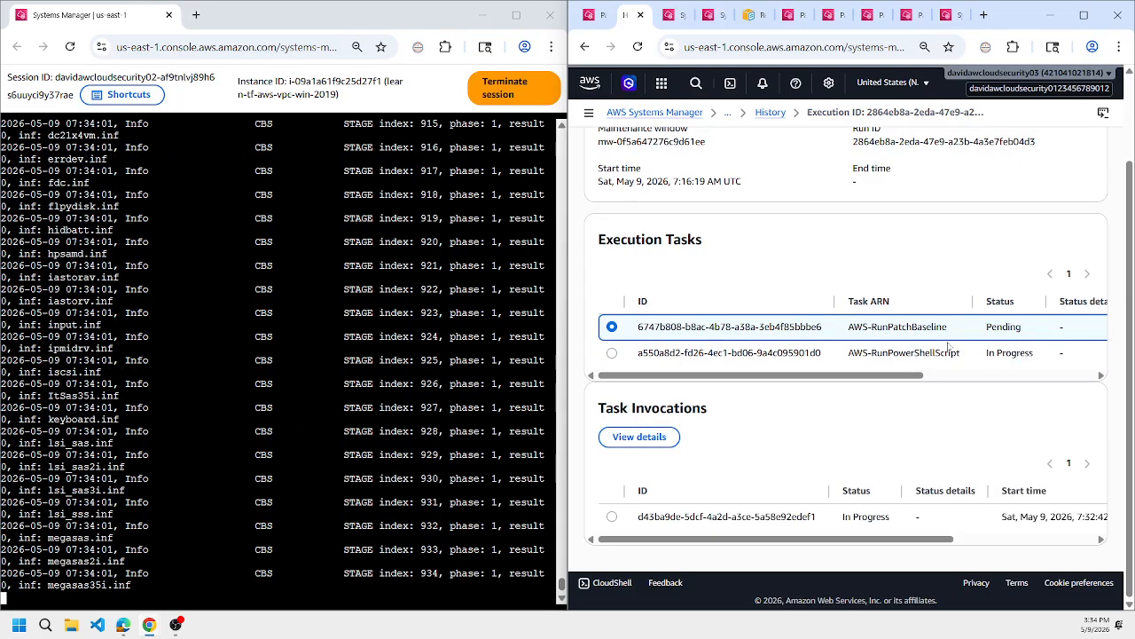
double_click(1004, 326)
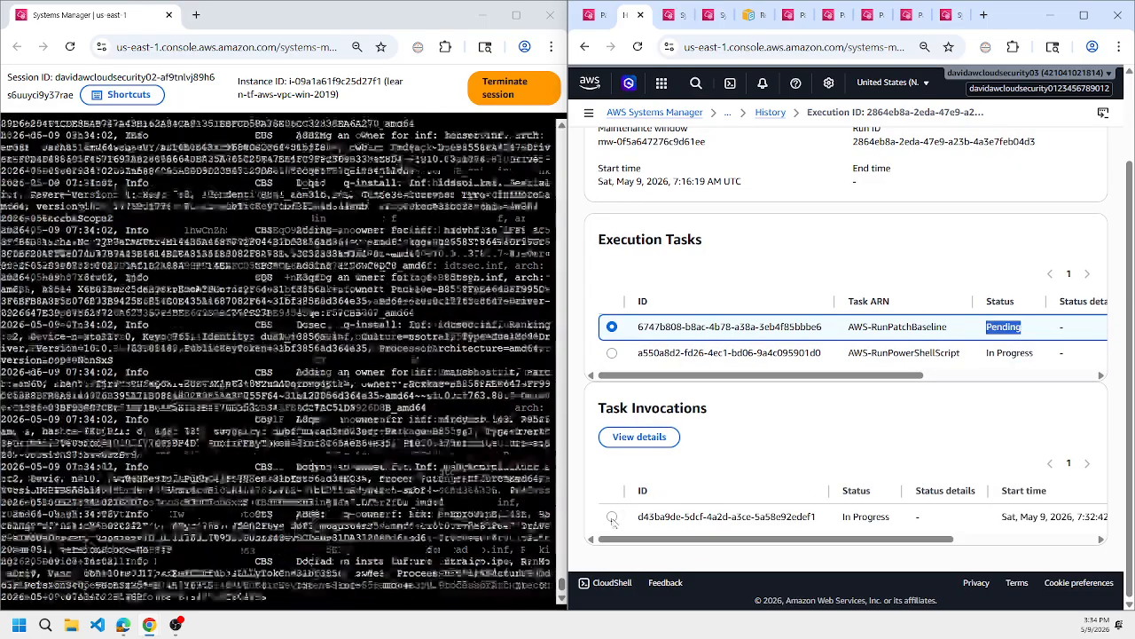
left_click(612, 516)
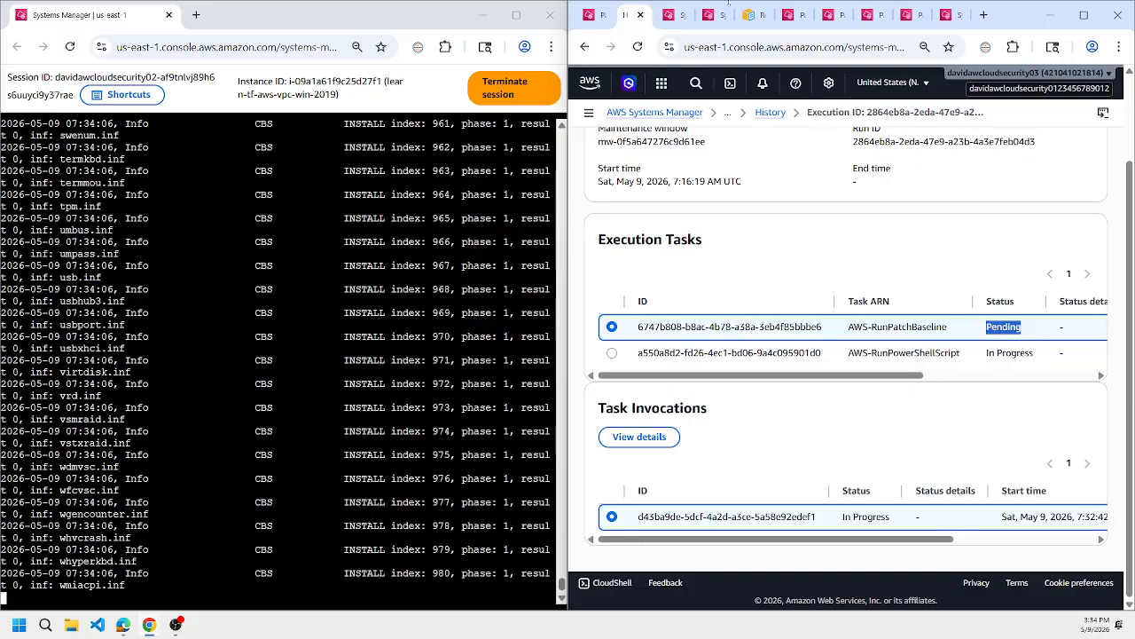
Check the overall status and target instance status of the WSUS server's patch command in Run Command.
left_click(673, 15)
scroll(788, 259, "down", 5)
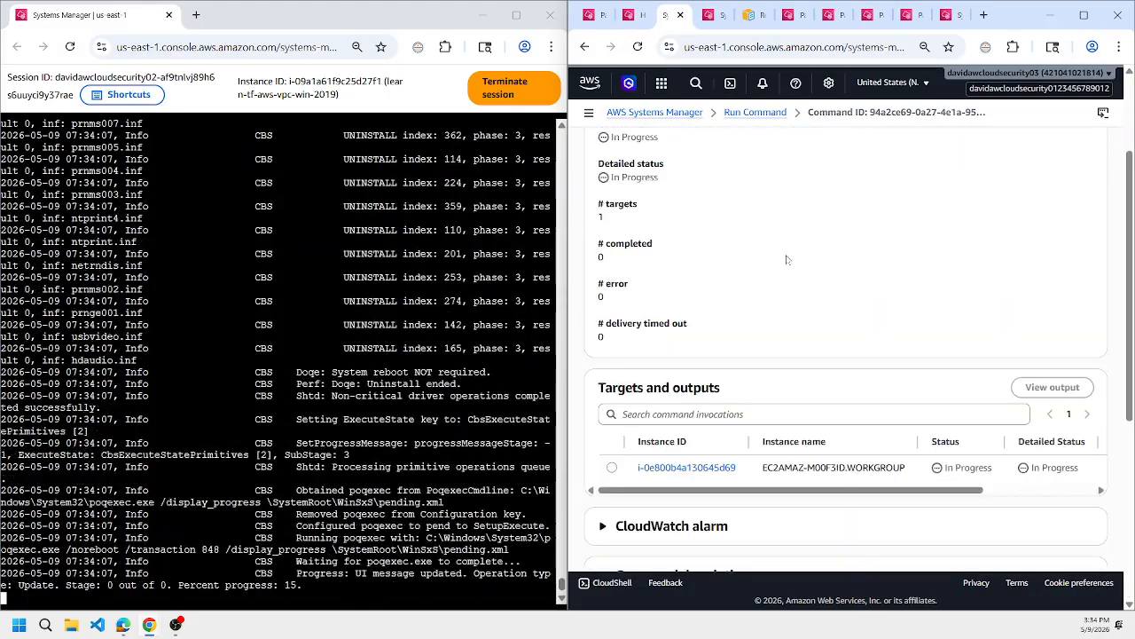
scroll(782, 308, "up", 4)
scroll(785, 315, "up", 2)
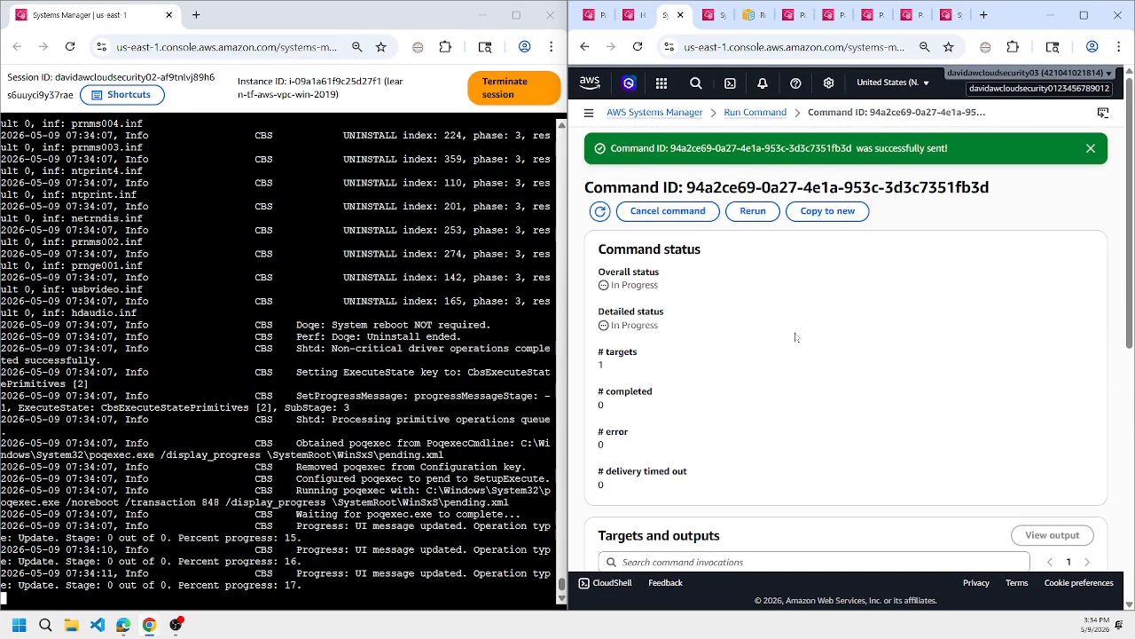
scroll(807, 337, "down", 3)
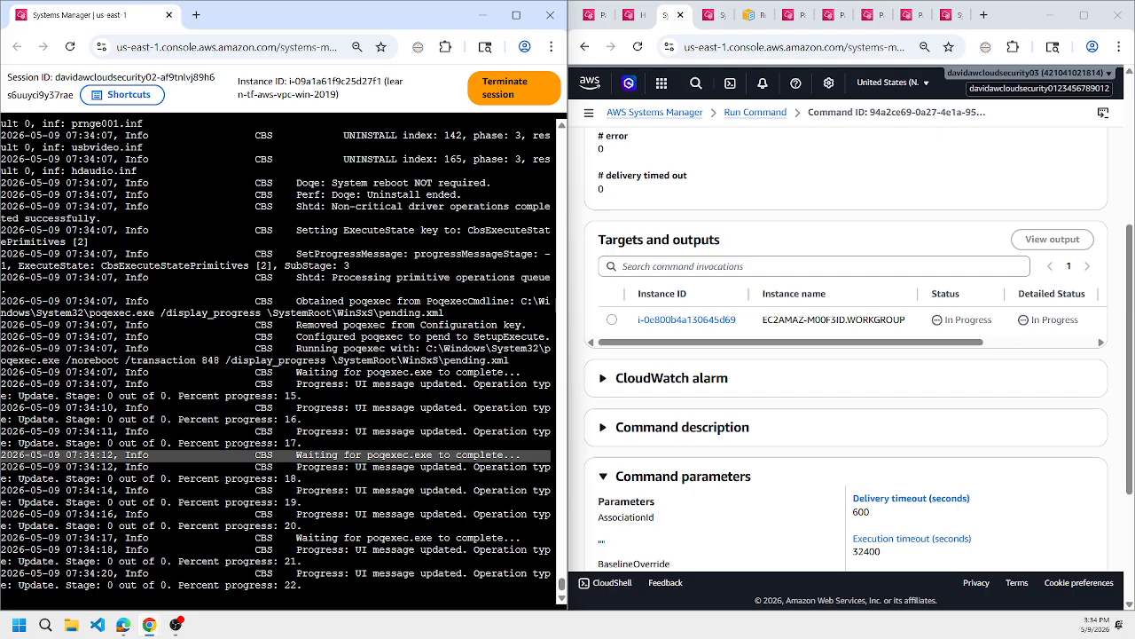
Check the WSUS server's terminal session, and return to its patch command's targets to review the instance status.
left_click(950, 22)
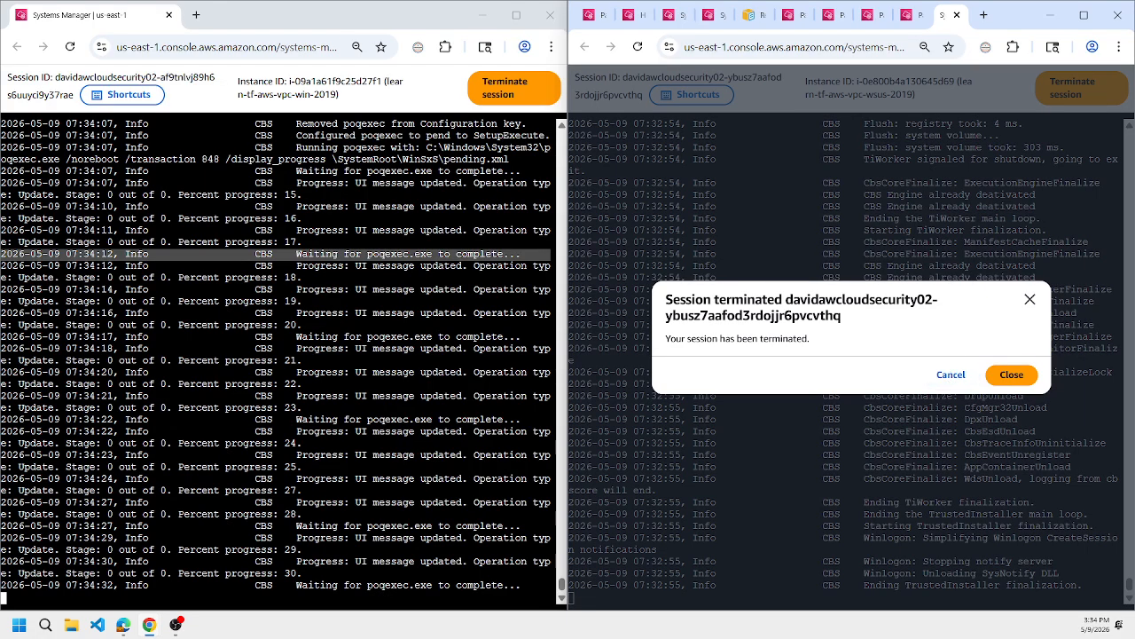
left_click(666, 15)
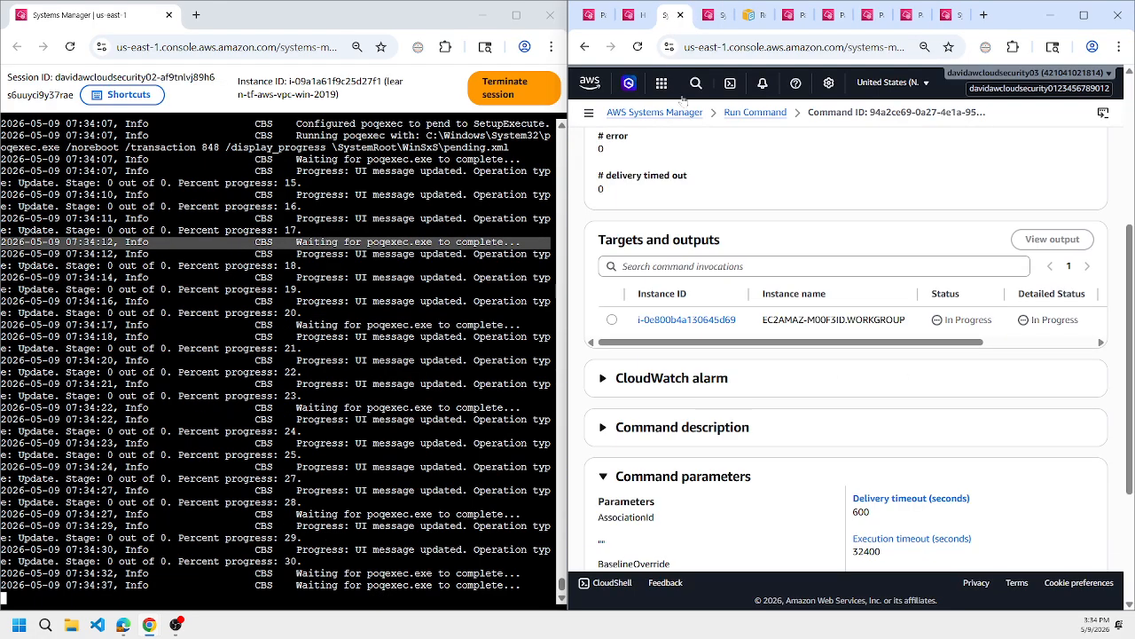
scroll(767, 208, "down", 5)
scroll(768, 215, "up", 6)
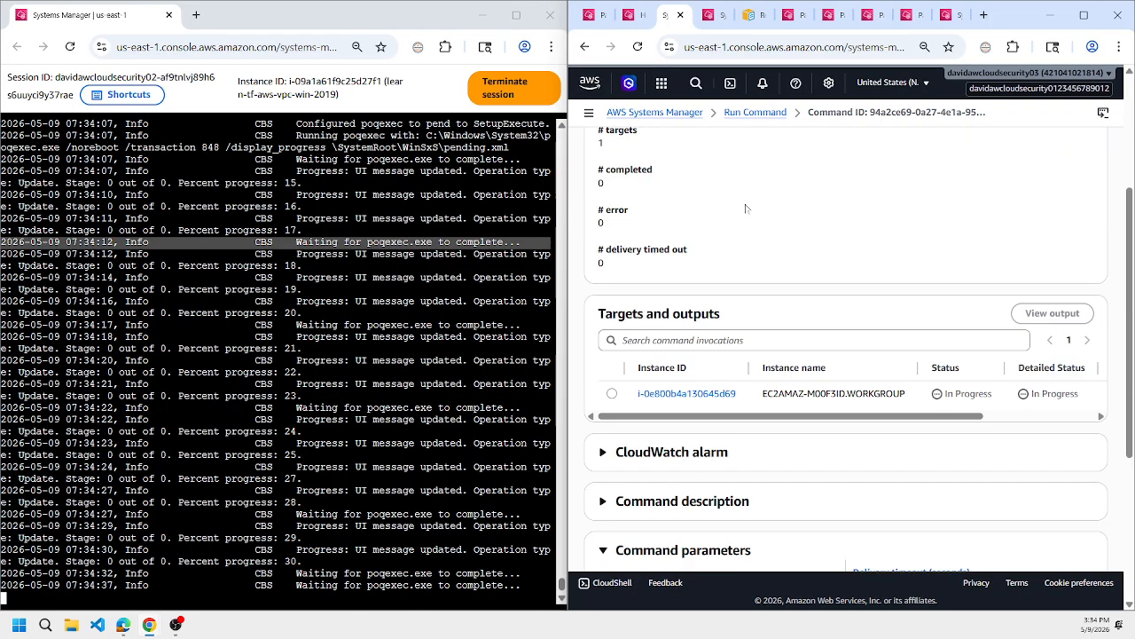
scroll(787, 336, "down", 3)
Follow the CBS log in the WSUS server's new session with get-content -tail 5 -wait C:\Windows\Logs\CBS\CBS.log.
left_click(946, 15)
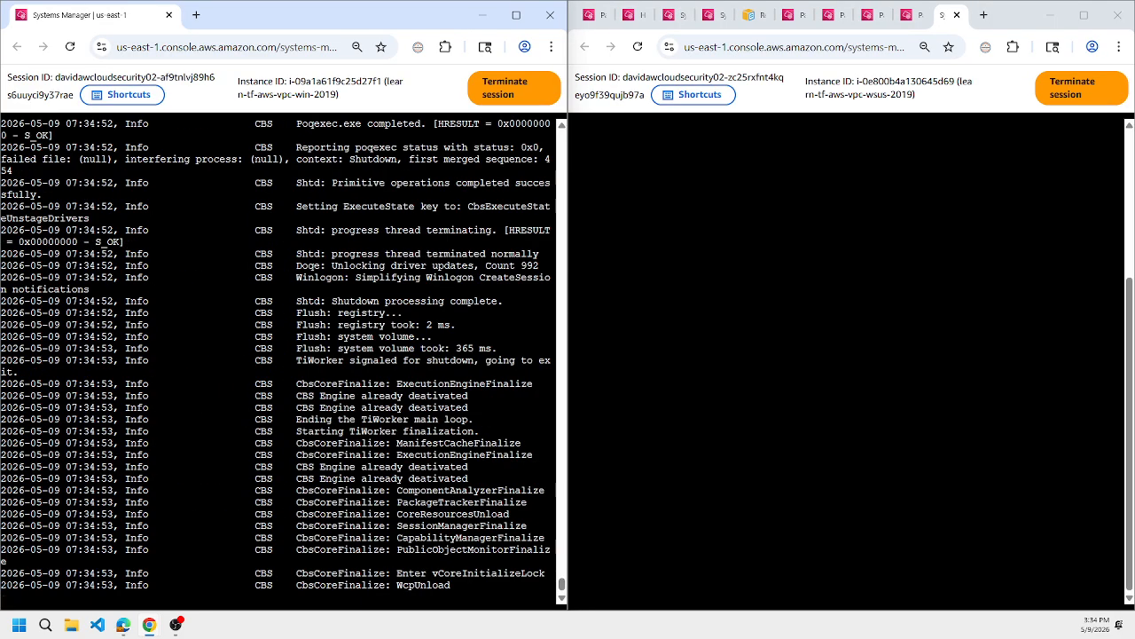
left_click(847, 355)
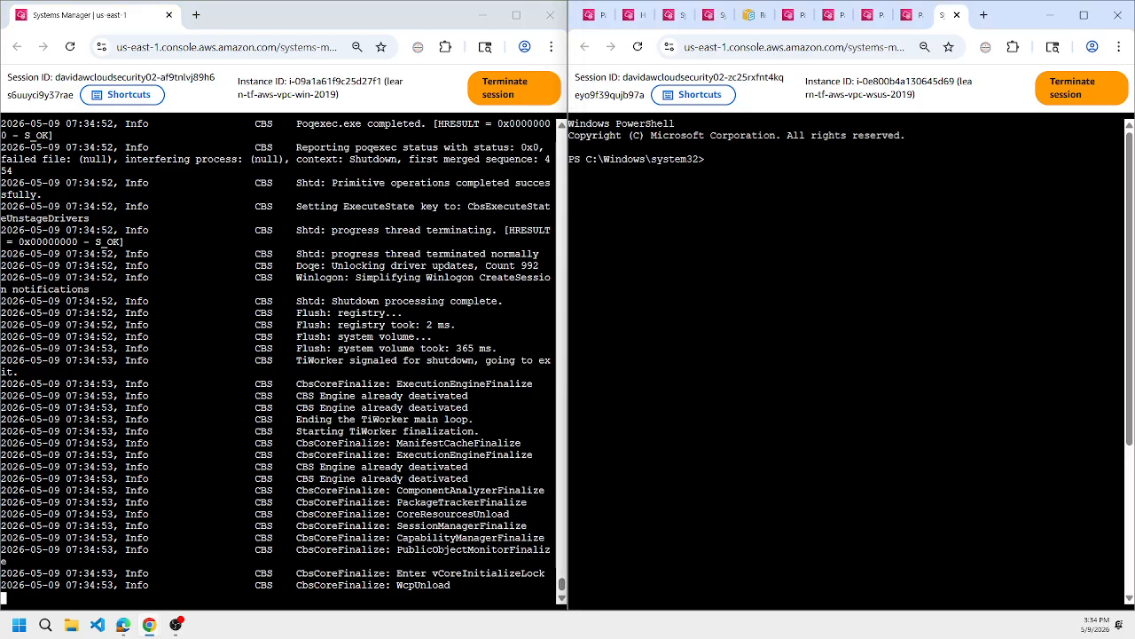
type("get-content -tail 5 -wait C:\\Windows\\Logs\\CBS\\CBS.log")
key("Return")
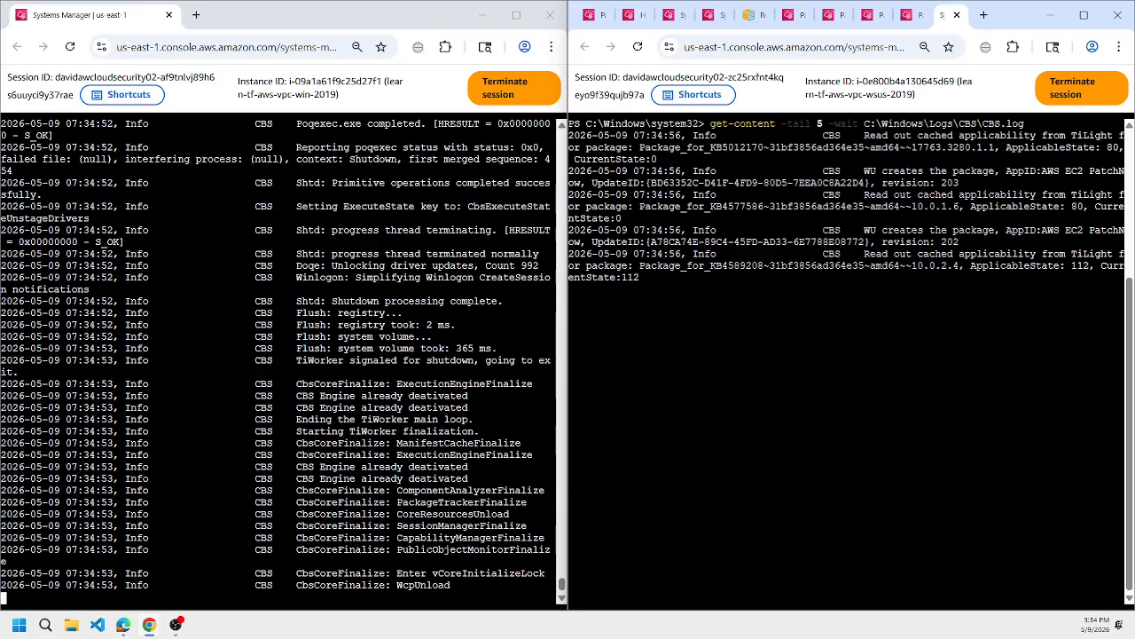
List the WSUS server's setup events with get-winevent setup -maxevent 10, and highlight the KB5082414 and KB5082123 entries.
key("ctrl+c")
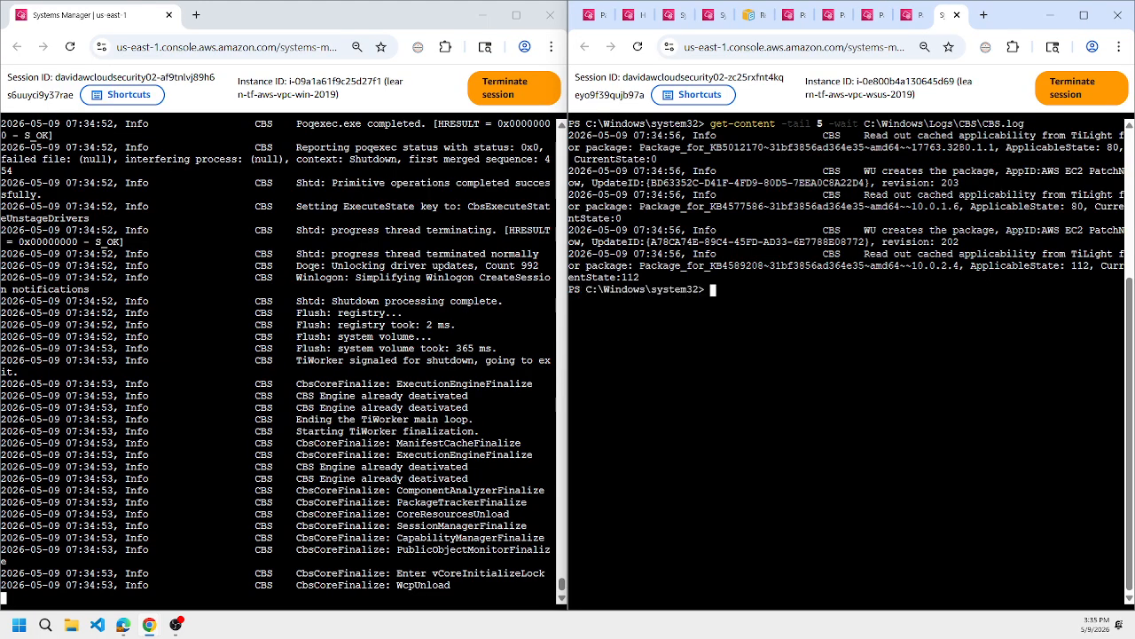
type("g")
key("ctrl+c")
key("ctrl+r")
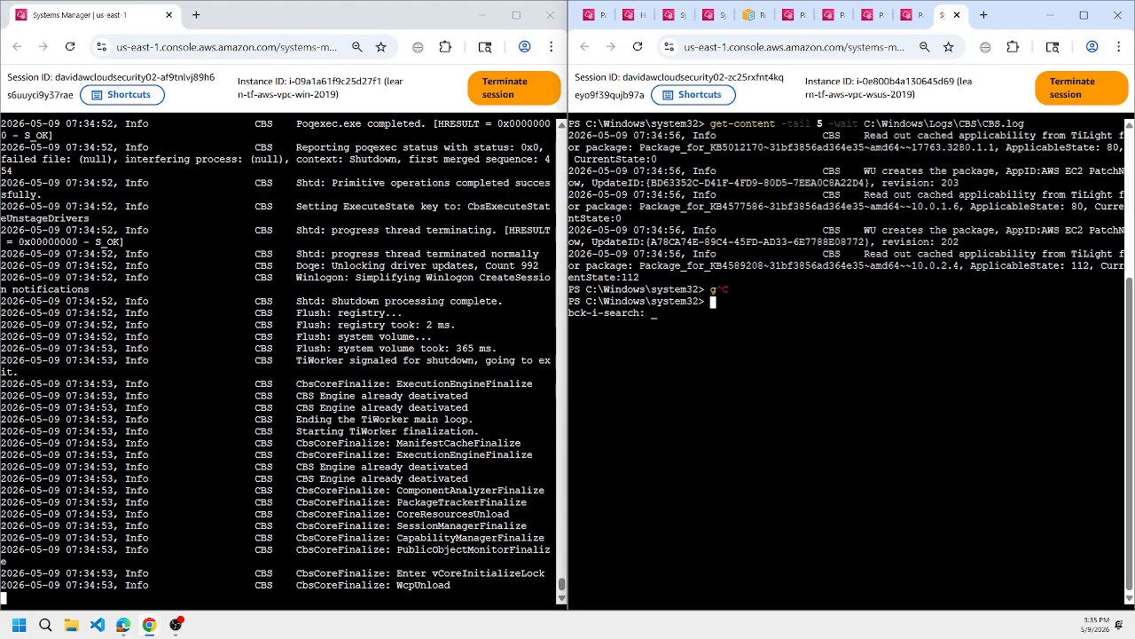
type("winevent setup -maxevent 10")
key("Return")
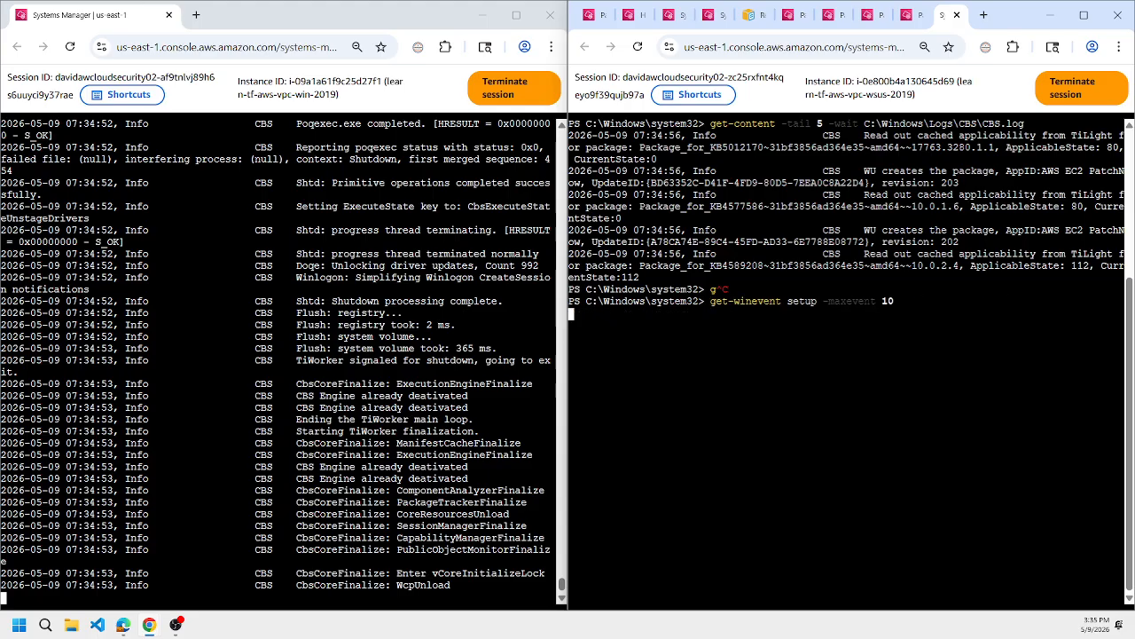
triple_click(949, 383)
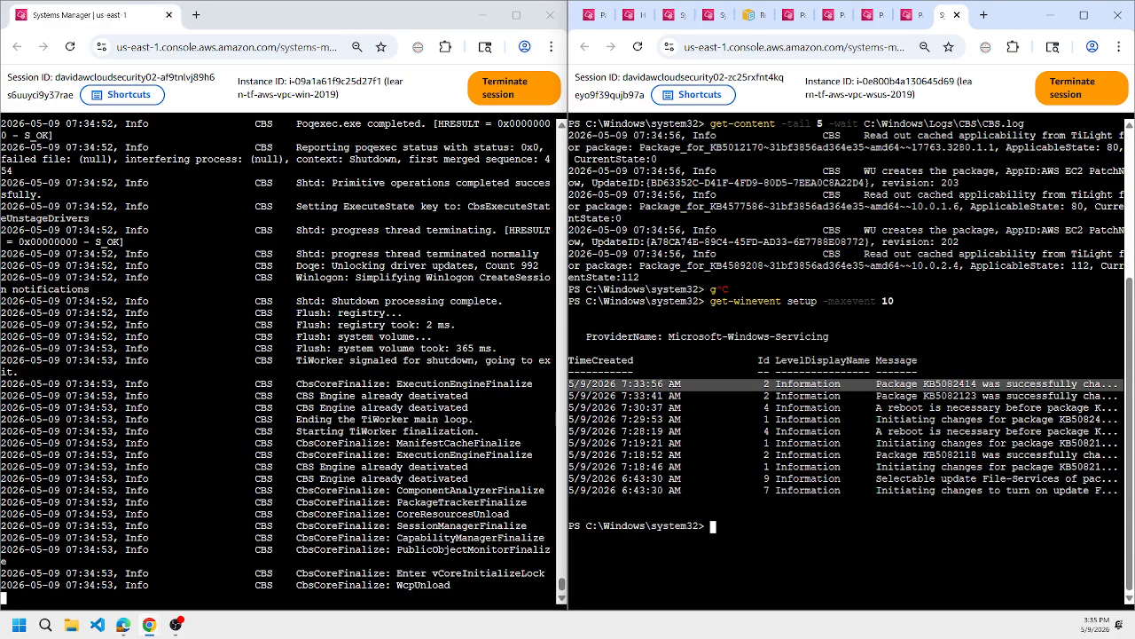
triple_click(949, 396)
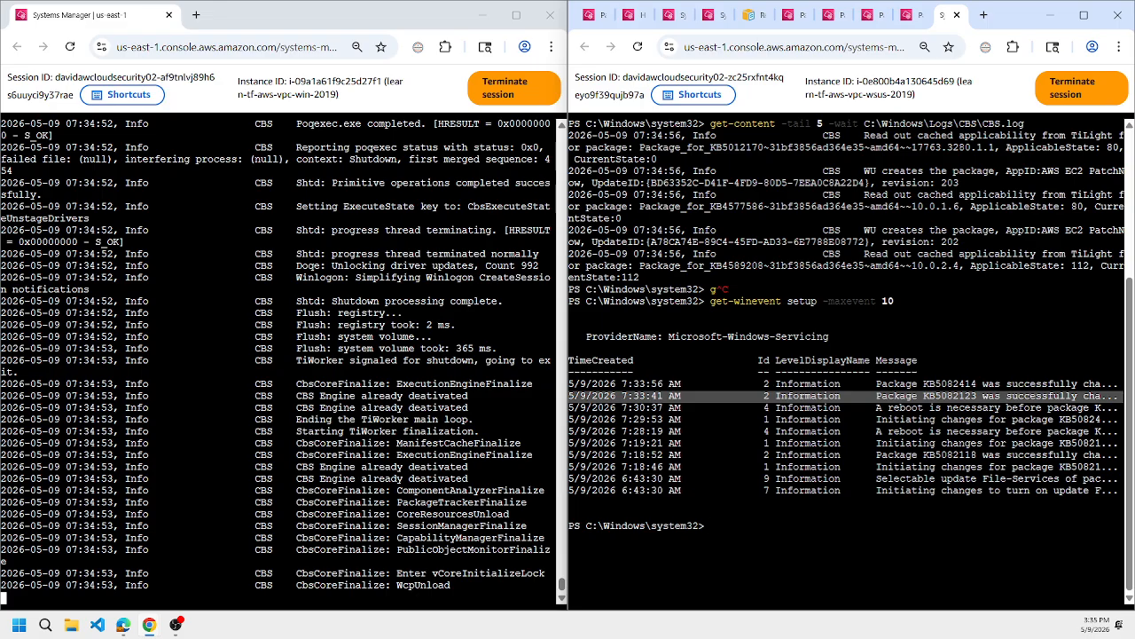
Highlight the Poqexec.exe completion line in the Windows 2019 client's CBS log.
left_click(310, 444)
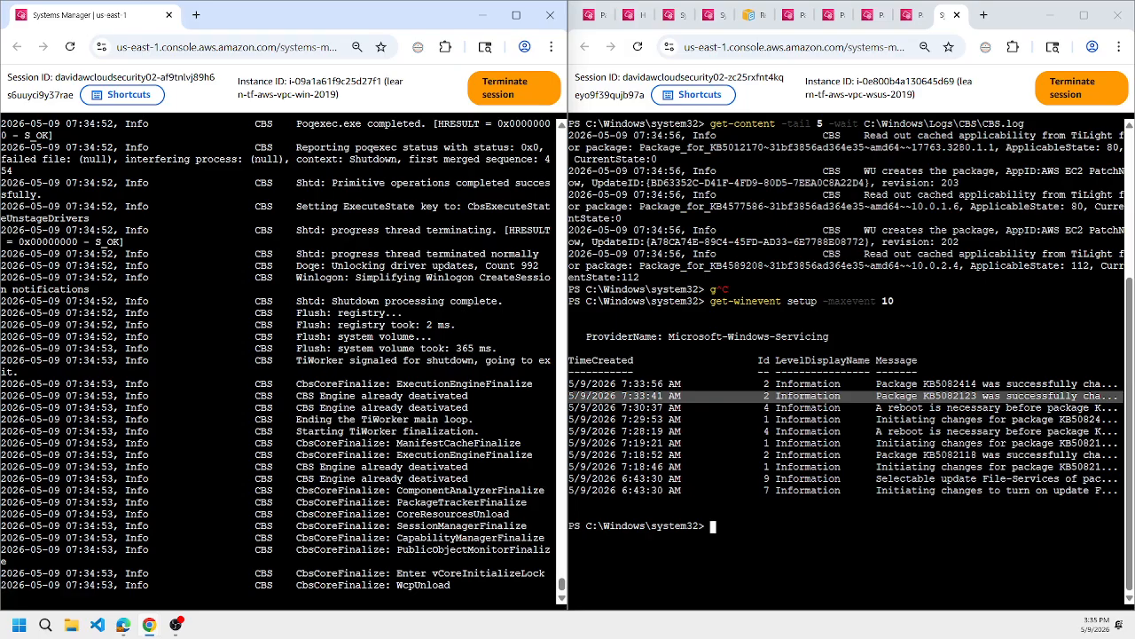
scroll(283, 359, "up", 4)
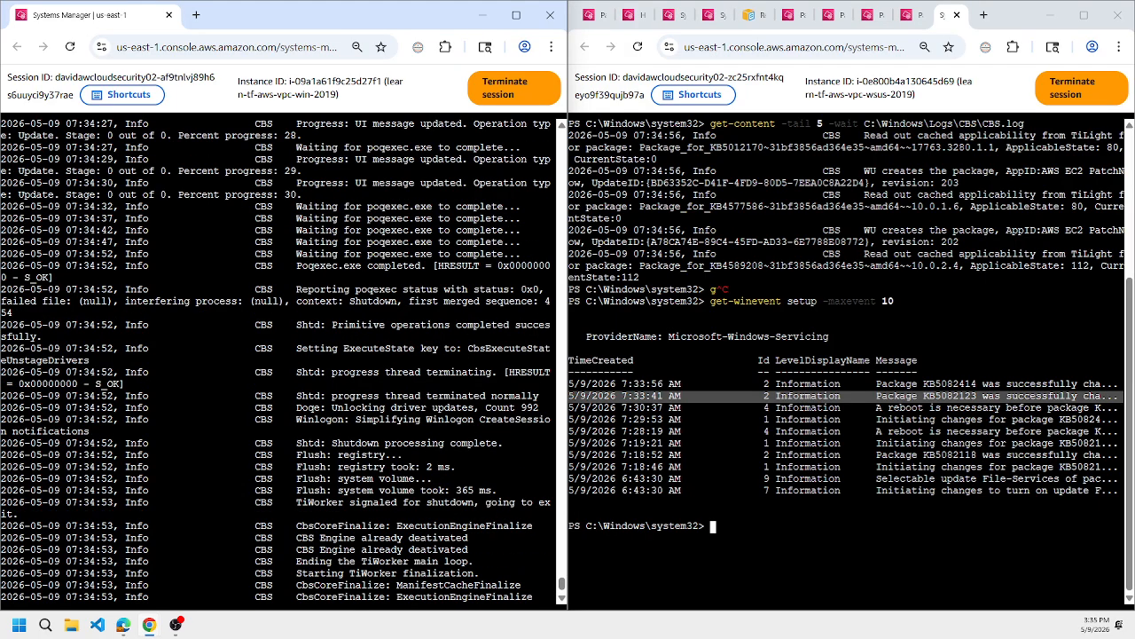
triple_click(396, 265)
scroll(396, 265, "down", 4)
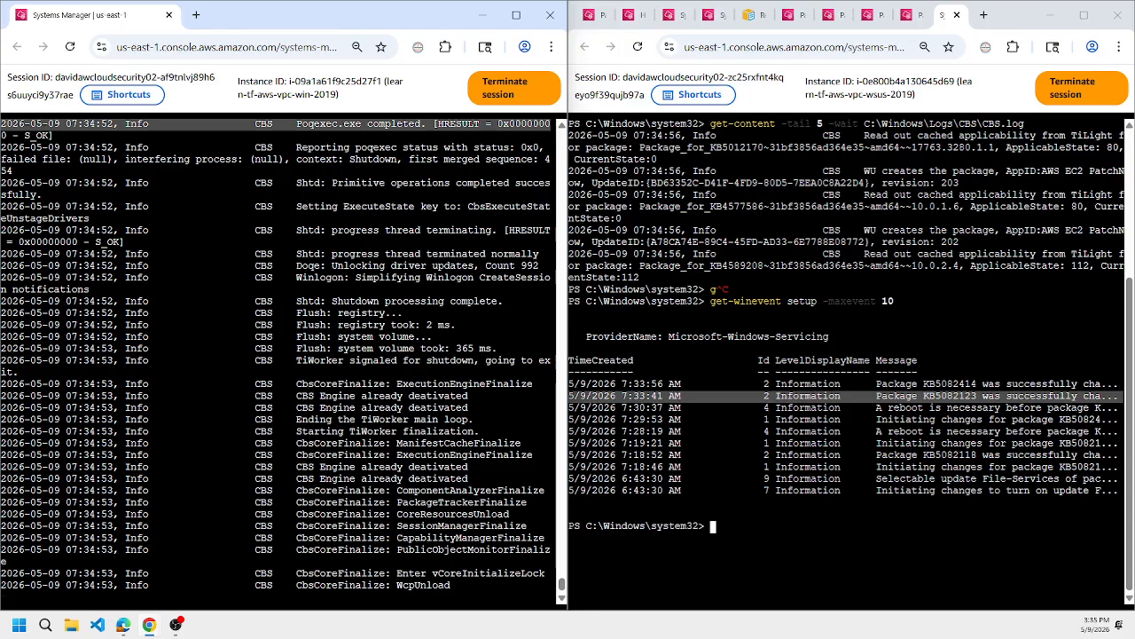
Maximize the console window showing the patch baseline, and review both tasks' invocations in the maintenance window execution.
left_click(590, 17)
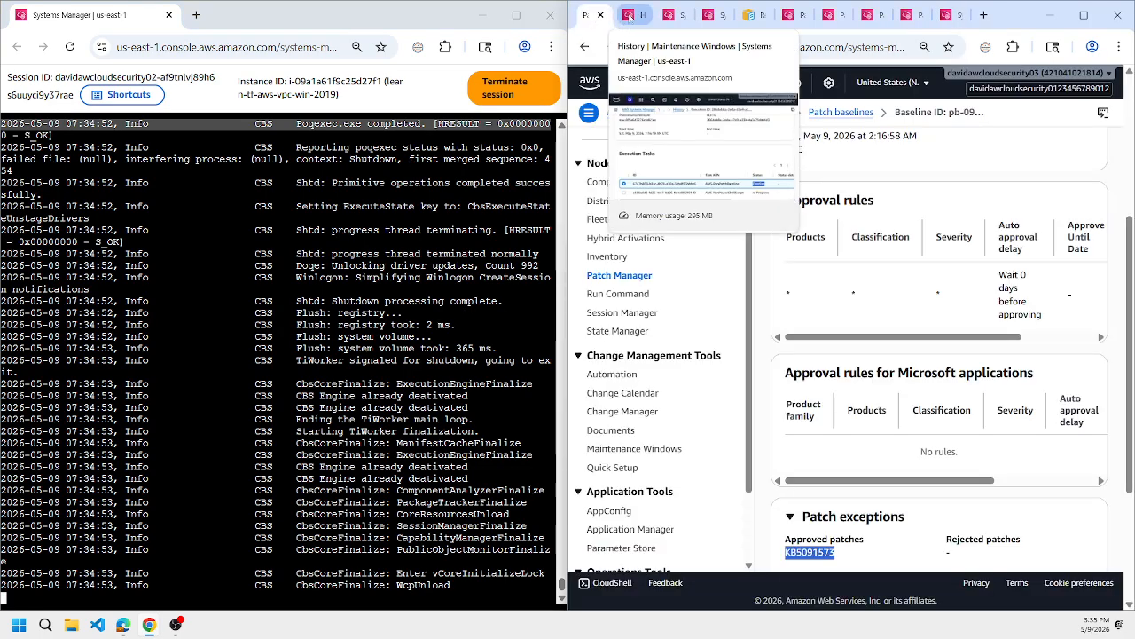
left_click(1084, 15)
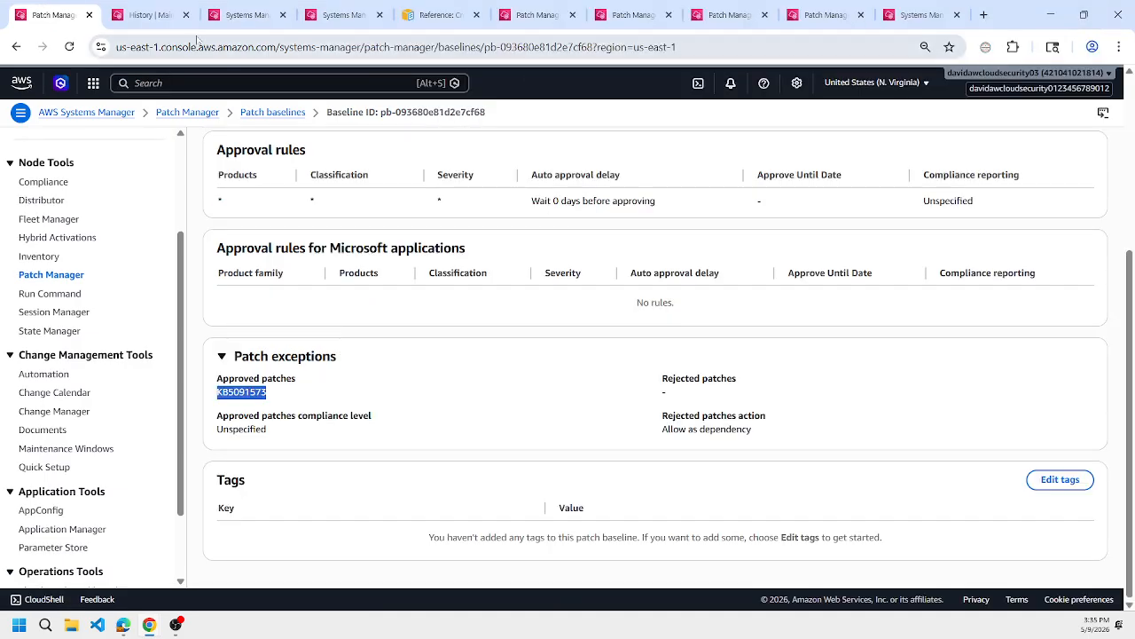
left_click(153, 16)
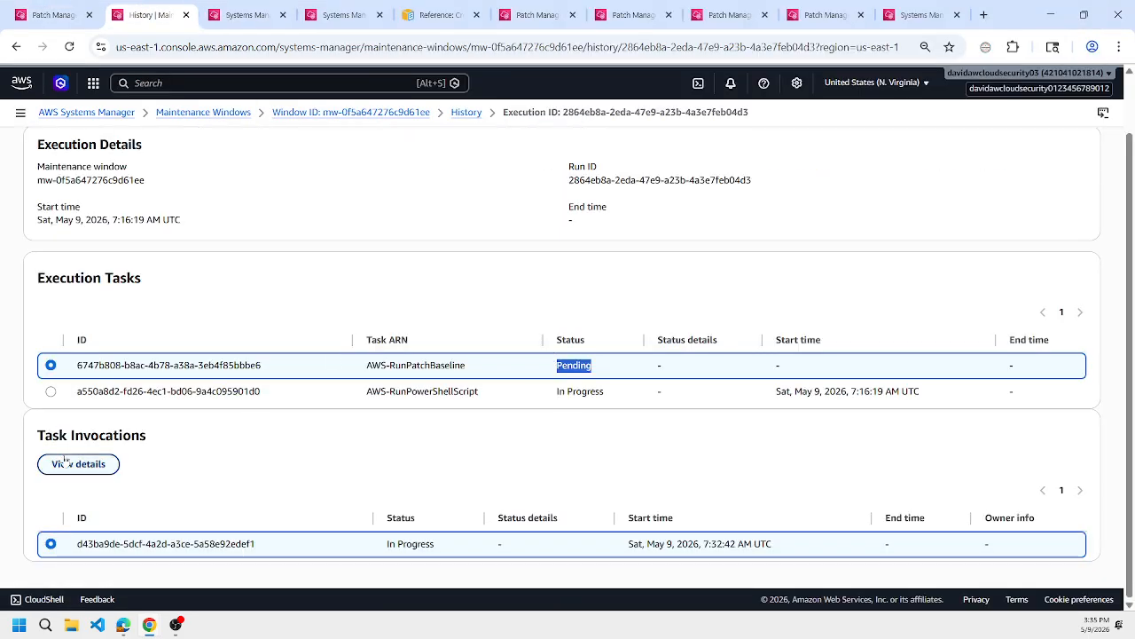
left_click(50, 391)
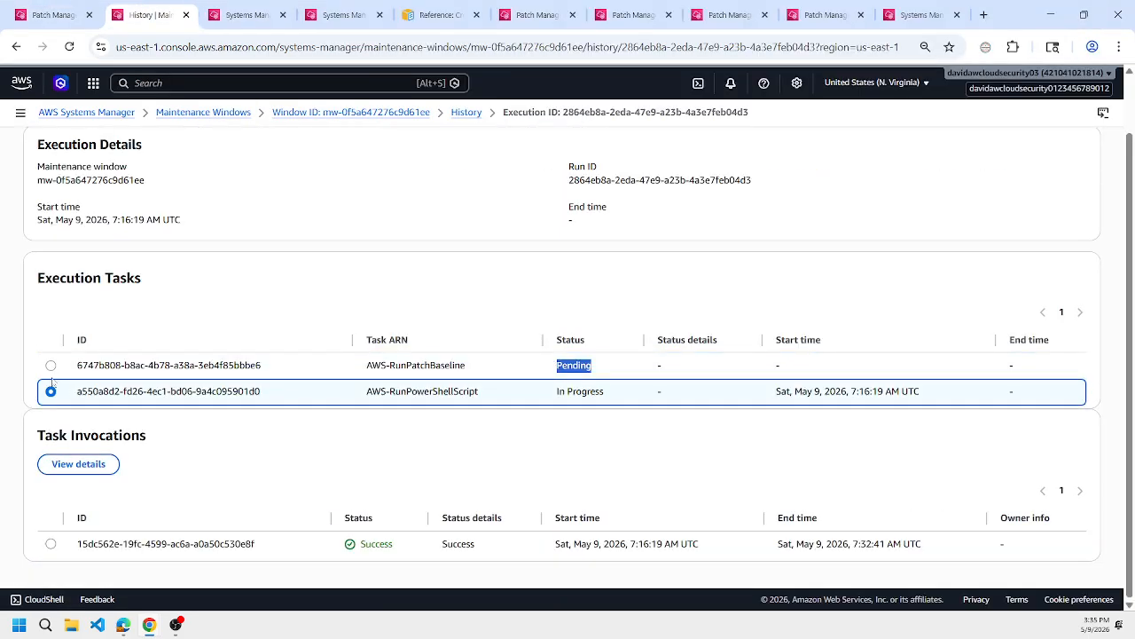
left_click(51, 366)
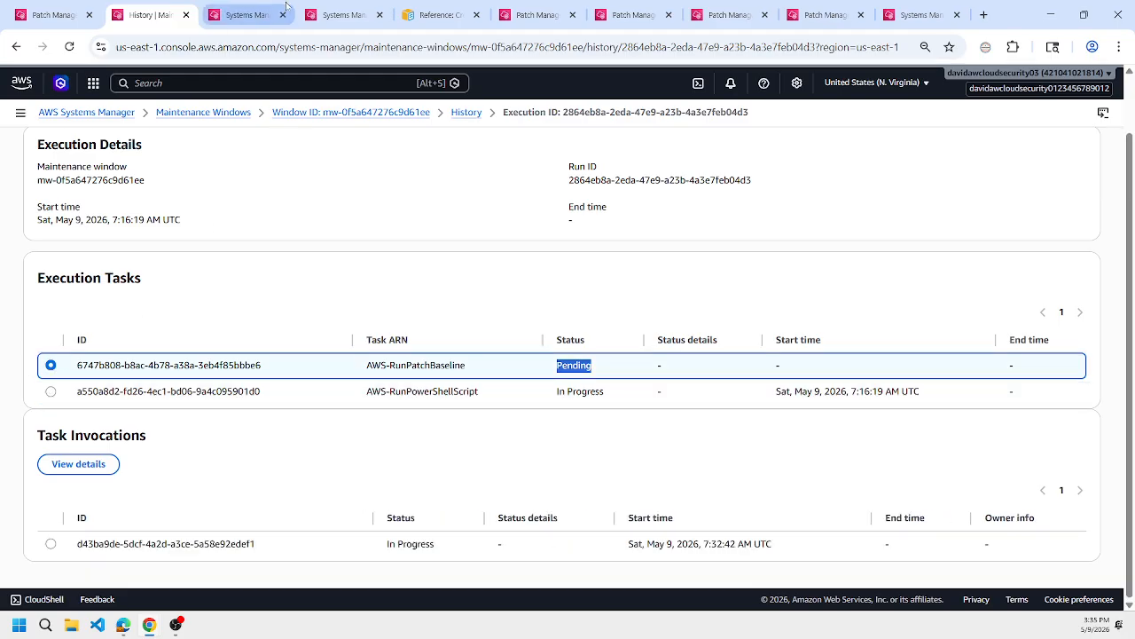
Reload Patch Manager's compliance reporting by way of the patch baselines to check both nodes' compliance status.
left_click(536, 15)
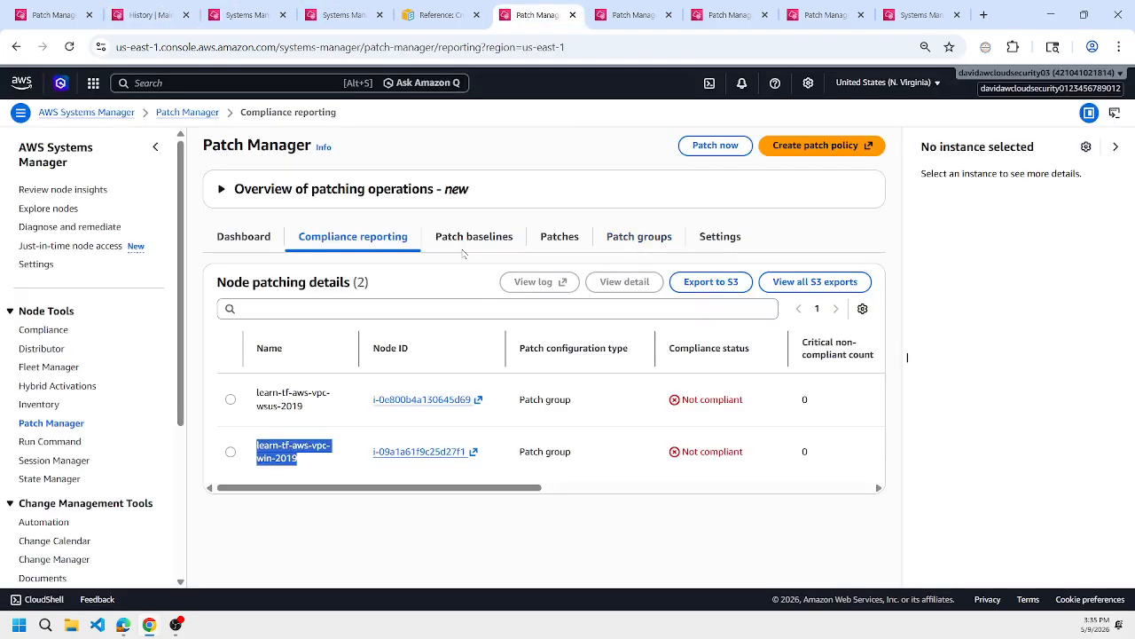
left_click(475, 239)
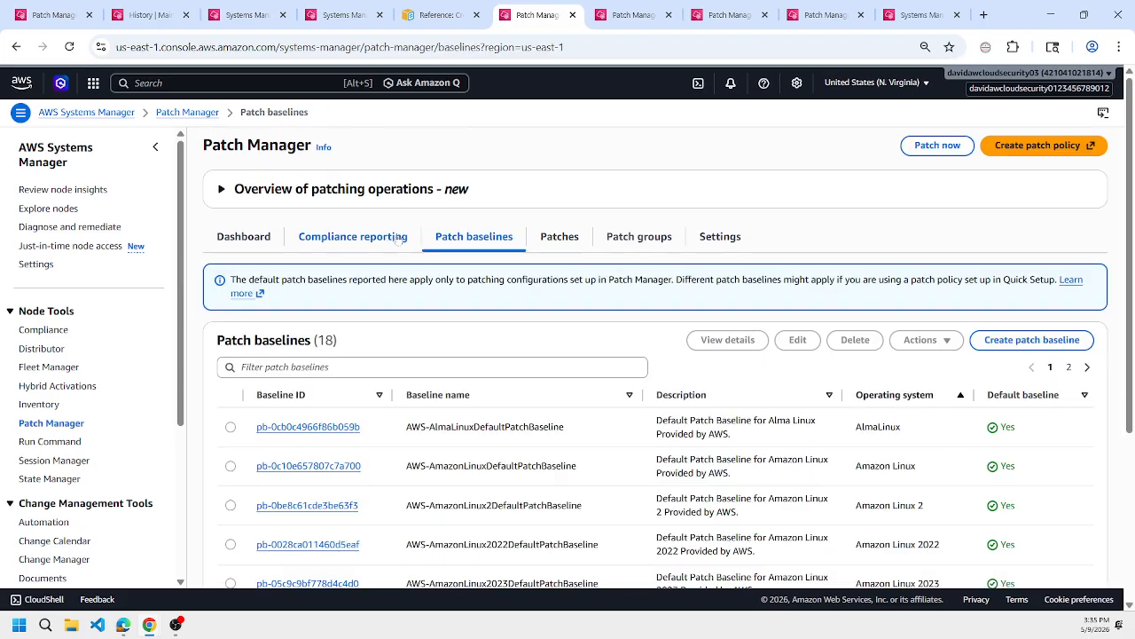
left_click(391, 239)
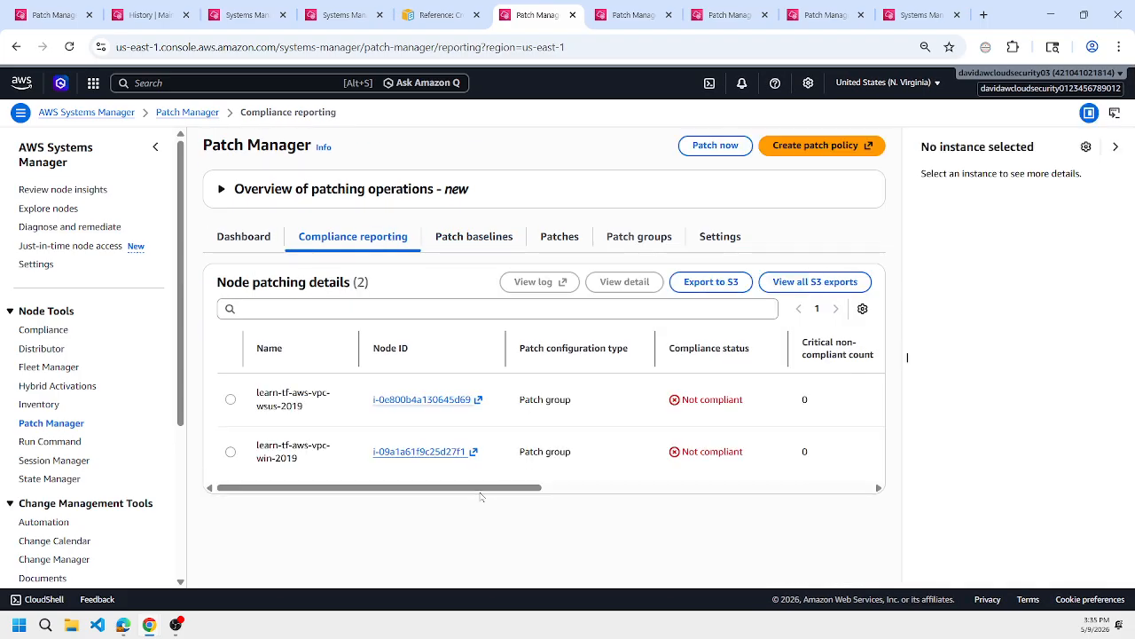
left_click_drag(480, 491, 428, 472)
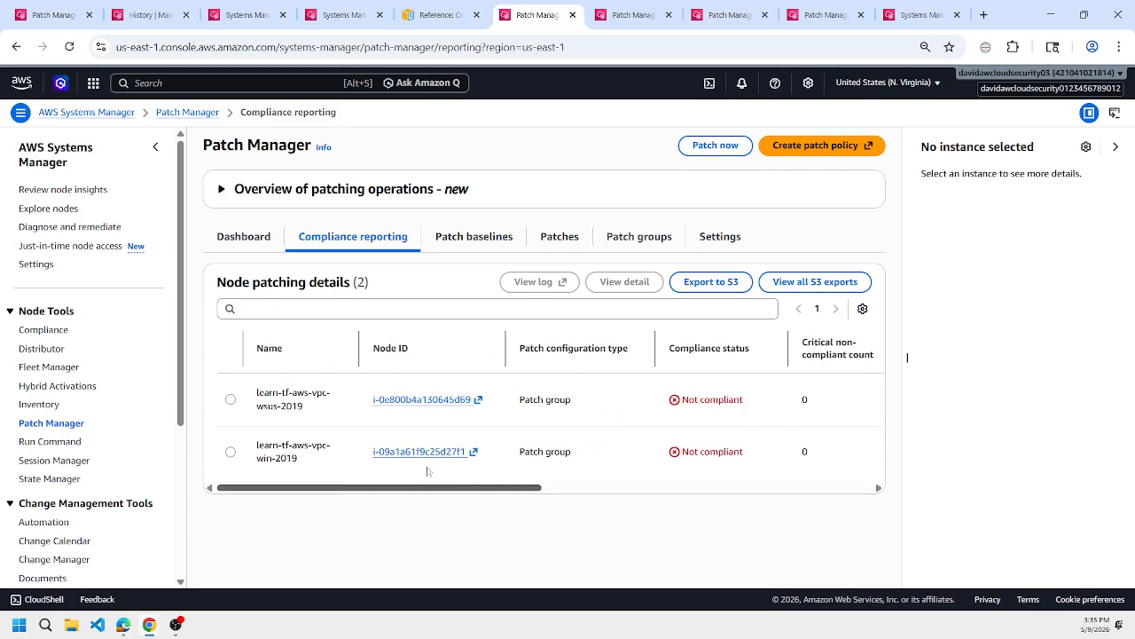
Refresh the WSUS server's patch command status and the list of executing commands in Run Command.
left_click(255, 11)
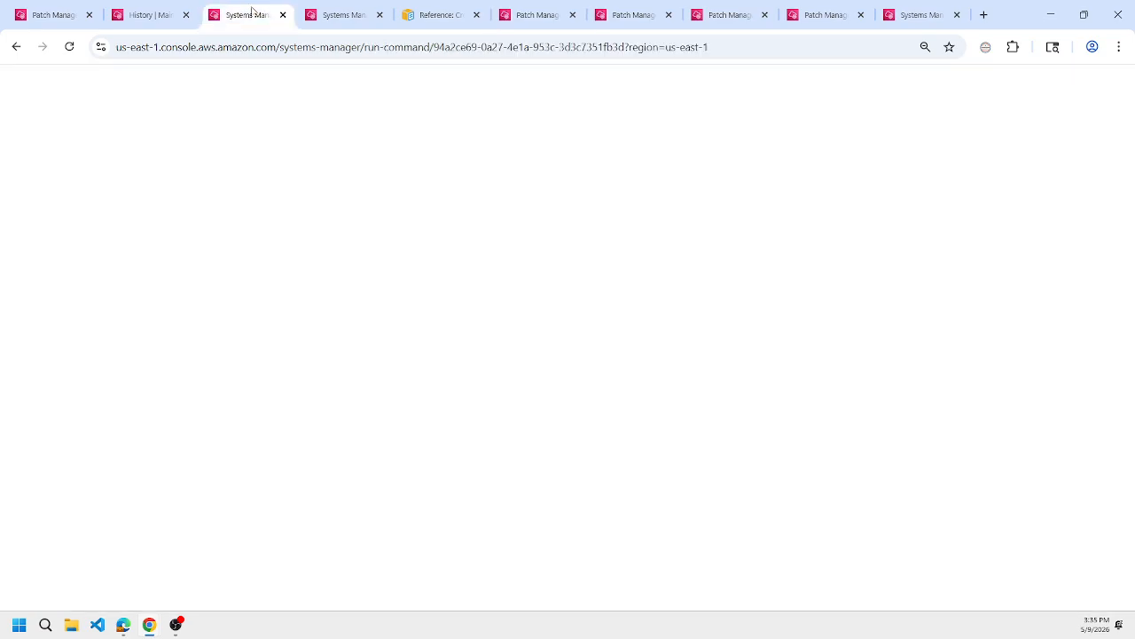
scroll(421, 238, "up", 2)
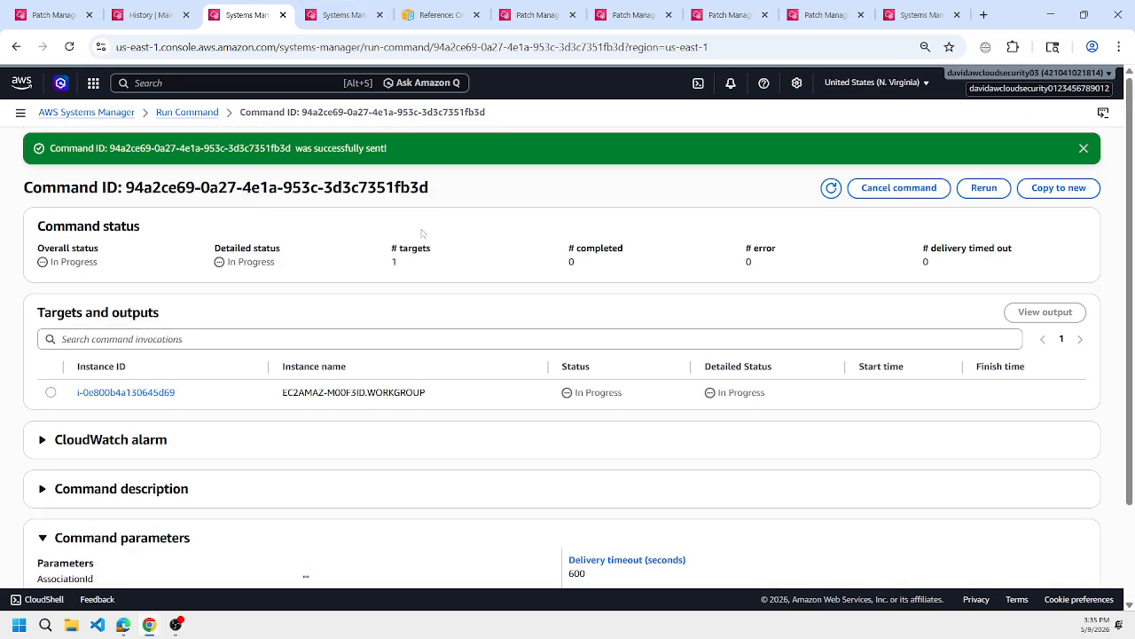
left_click(825, 191)
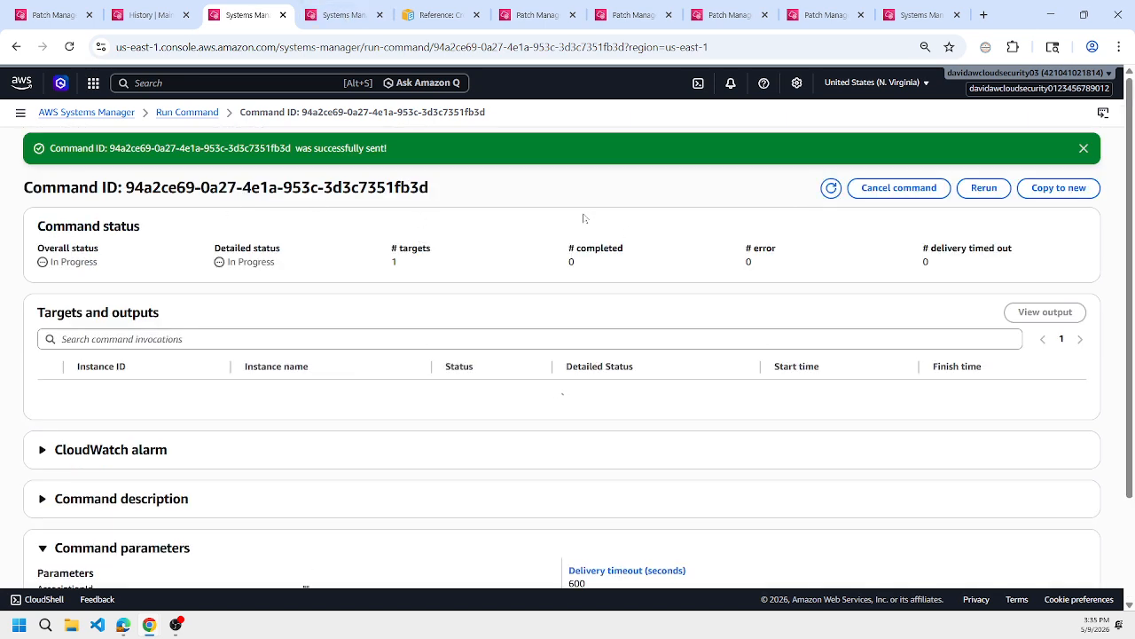
left_click(337, 14)
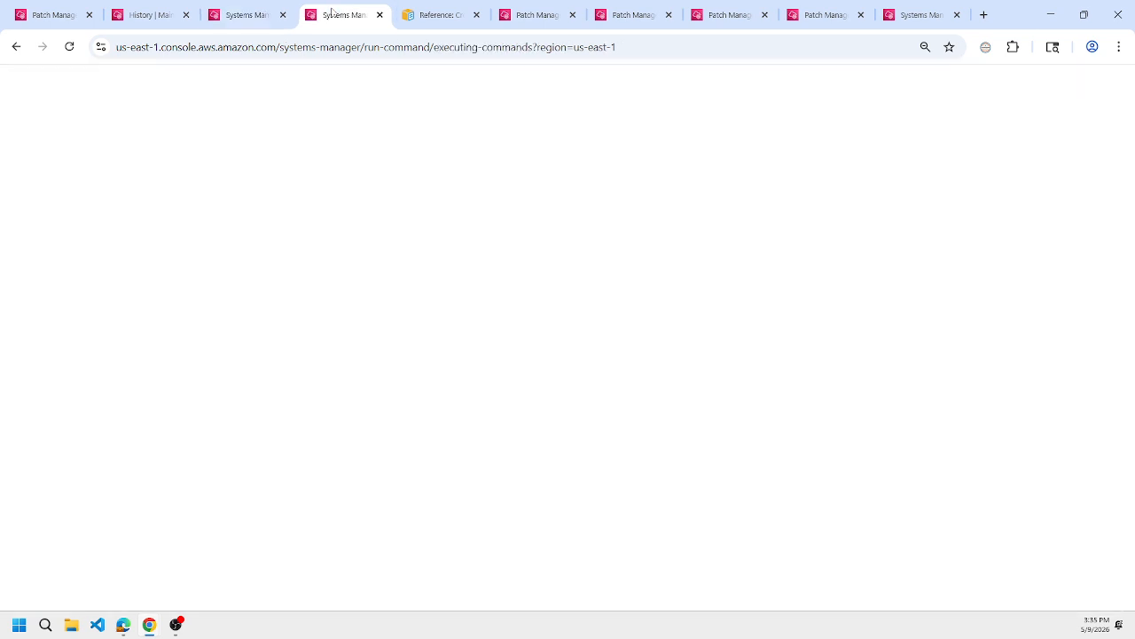
left_click(650, 260)
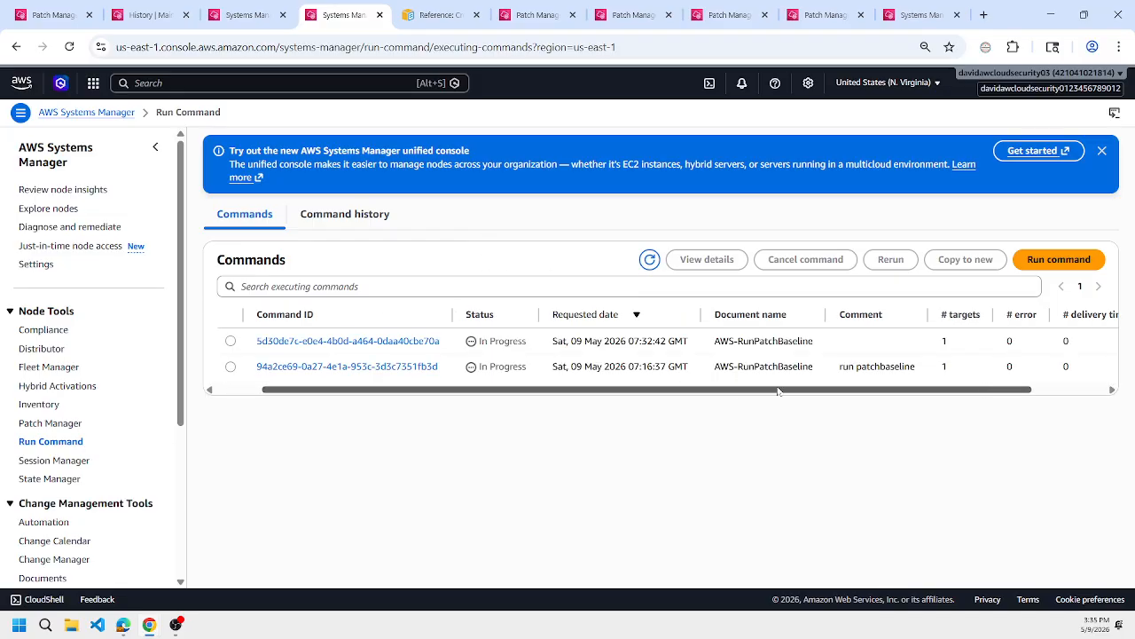
Follow the last 5 lines of C:\Windows\Logs\CBS\CBS.log in the WSUS server's PowerShell session using get-content with -tail and -wait.
left_click_drag(680, 390, 491, 389)
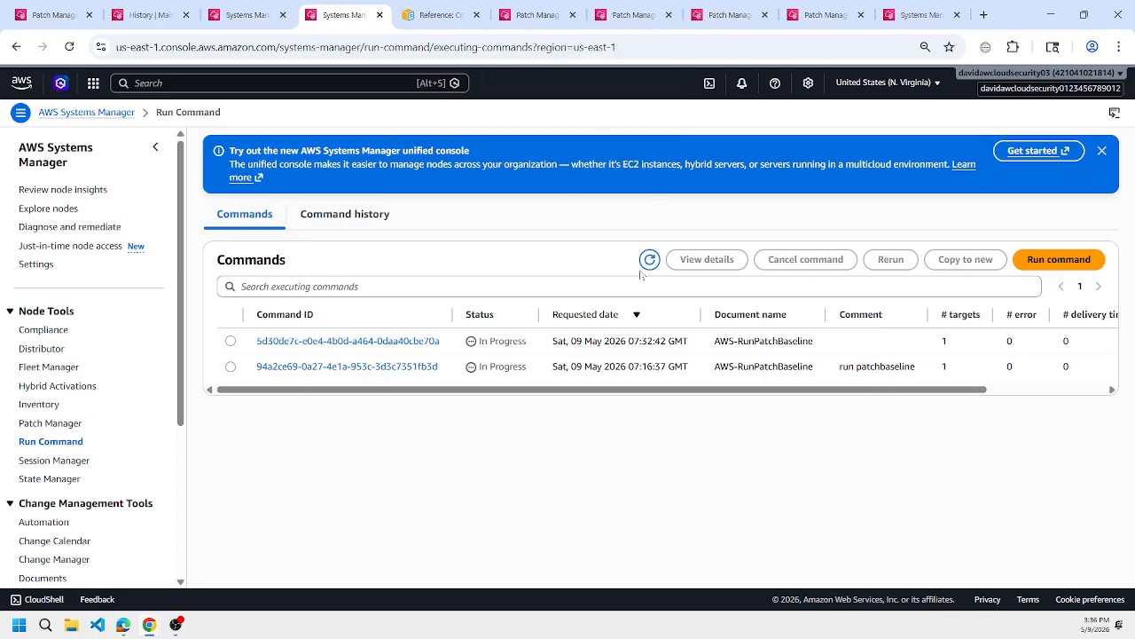
left_click(921, 15)
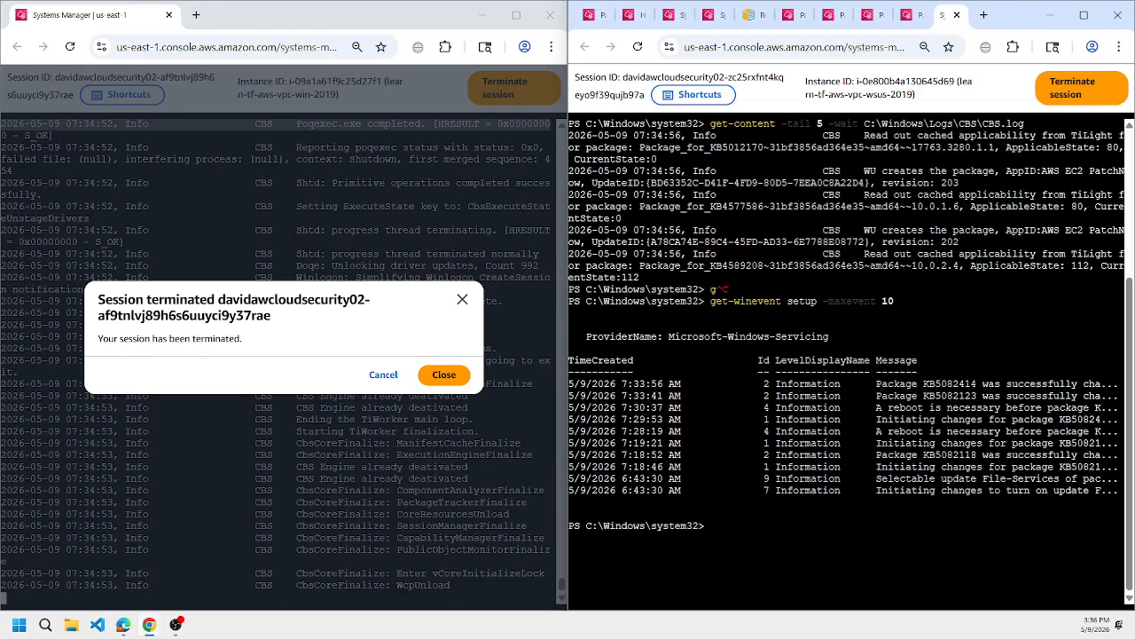
key("Up")
key("Up")
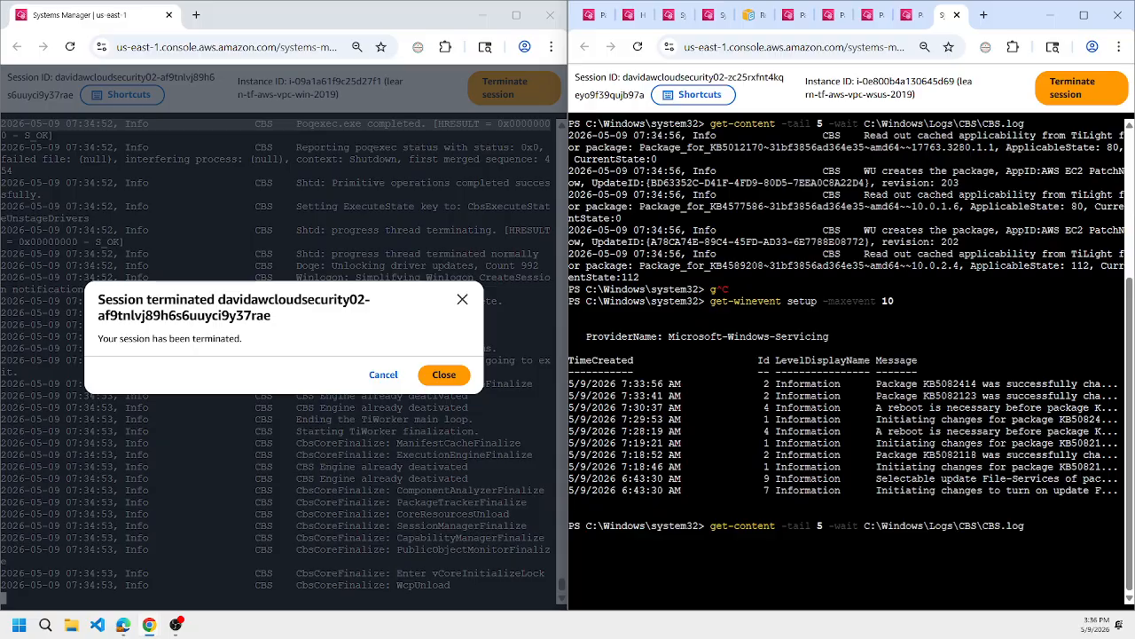
key("Return")
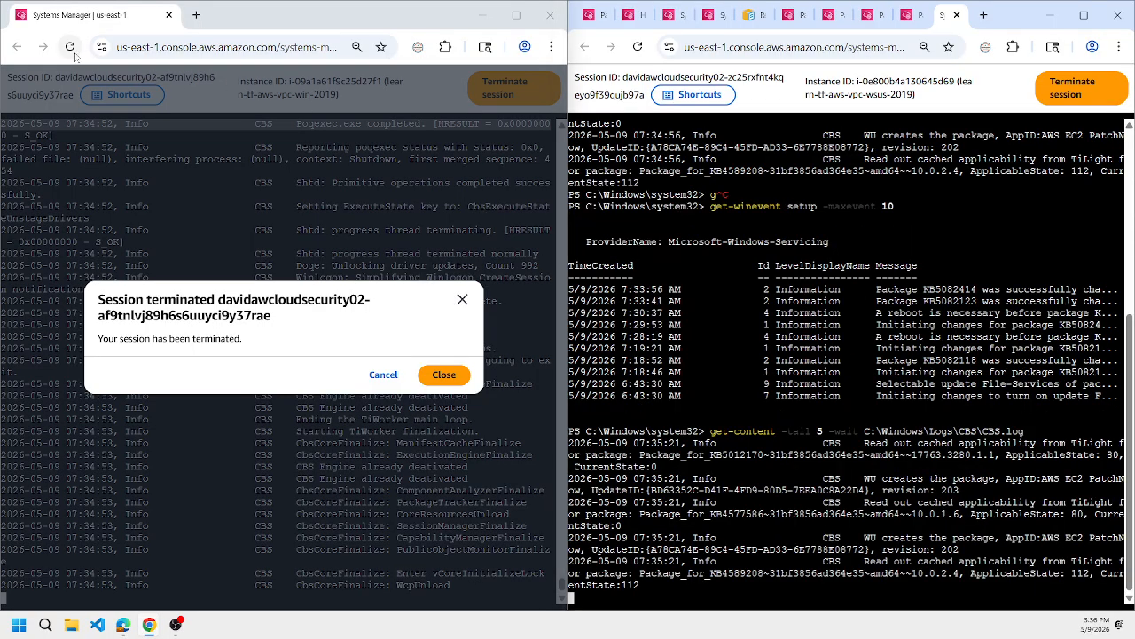
Stop following the WSUS server's CBS log, and reconnect the Windows 2019 client's session to list its 10 most recent setup events with get-winevent.
left_click(70, 46)
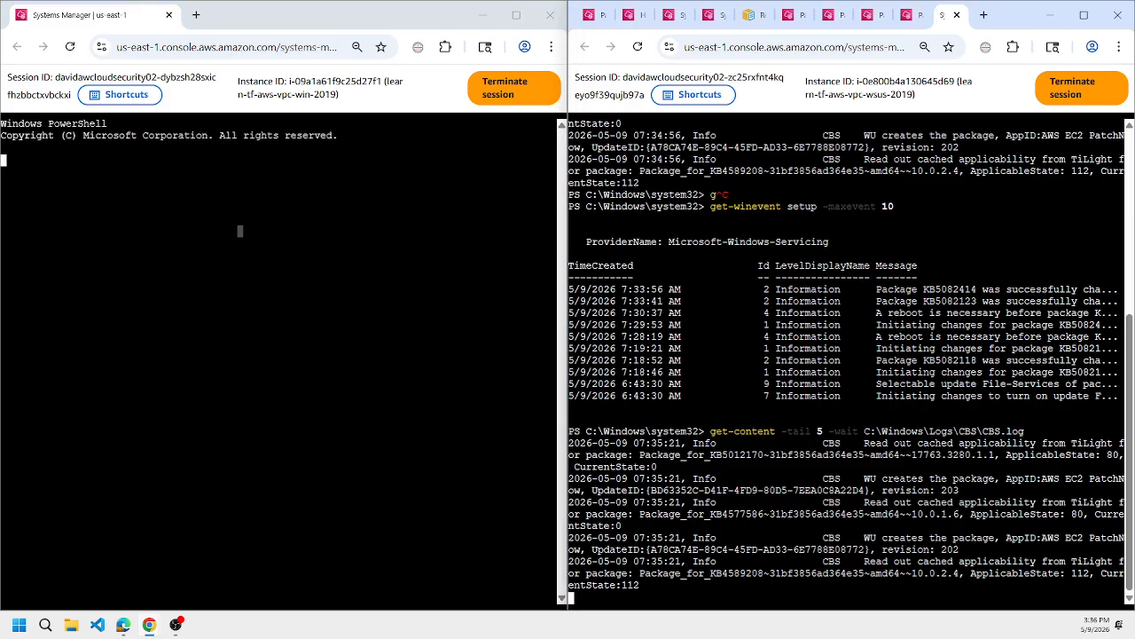
key("ctrl+c")
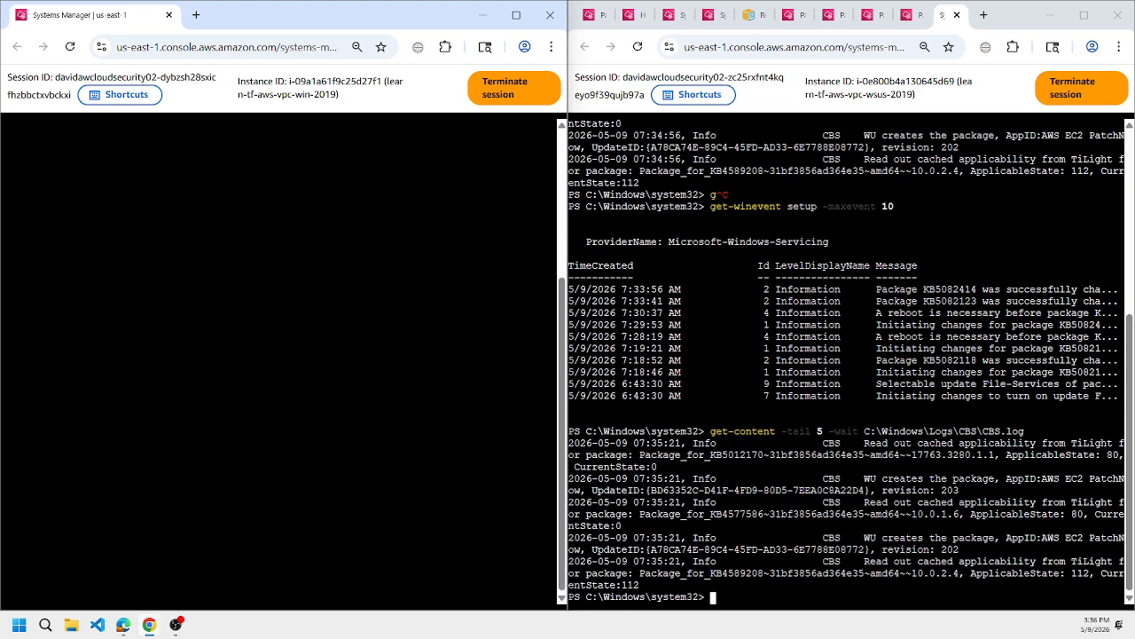
key("ctrl+v")
key("Up")
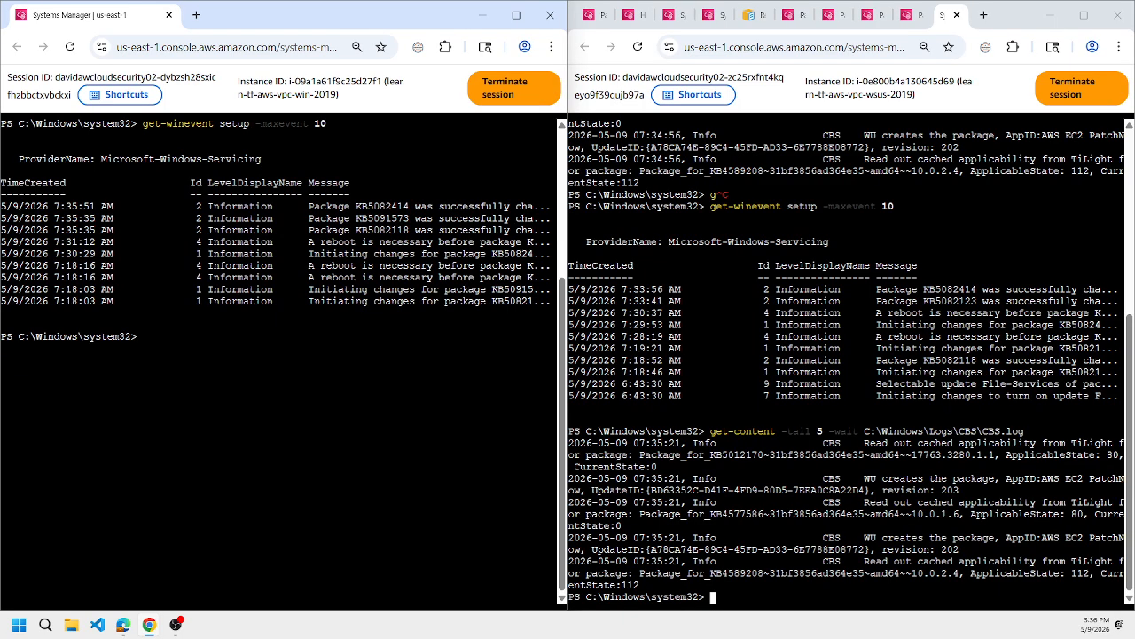
Highlight the client's 7:18:16 AM reboot event and the WSUS server's KB5082123 event in their setup event lists.
triple_click(337, 266)
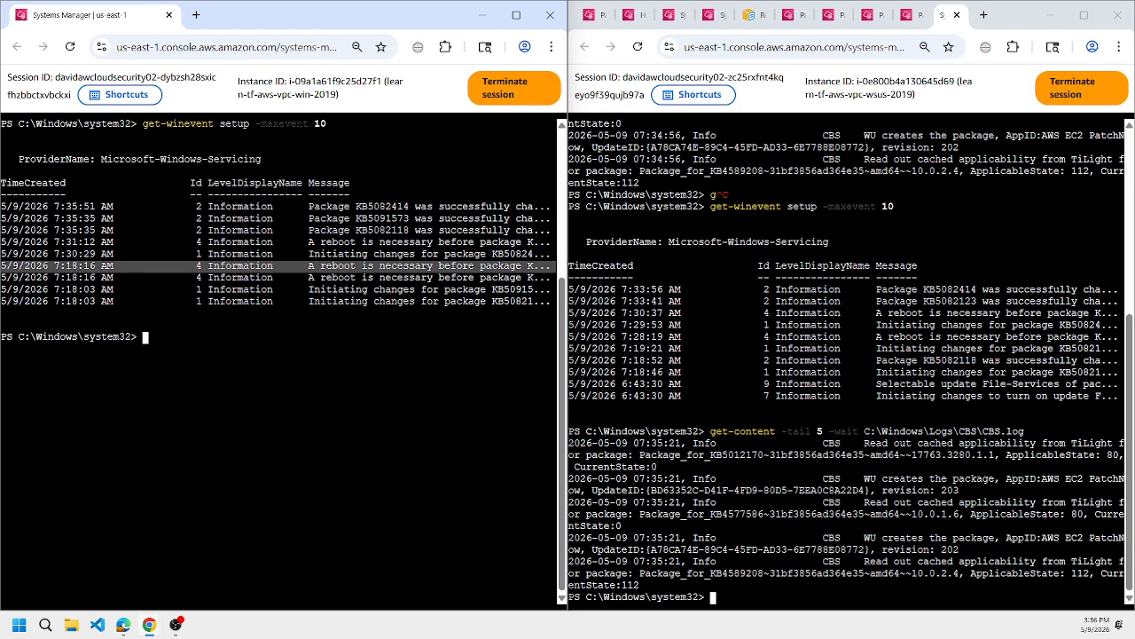
left_click(713, 597)
triple_click(723, 336)
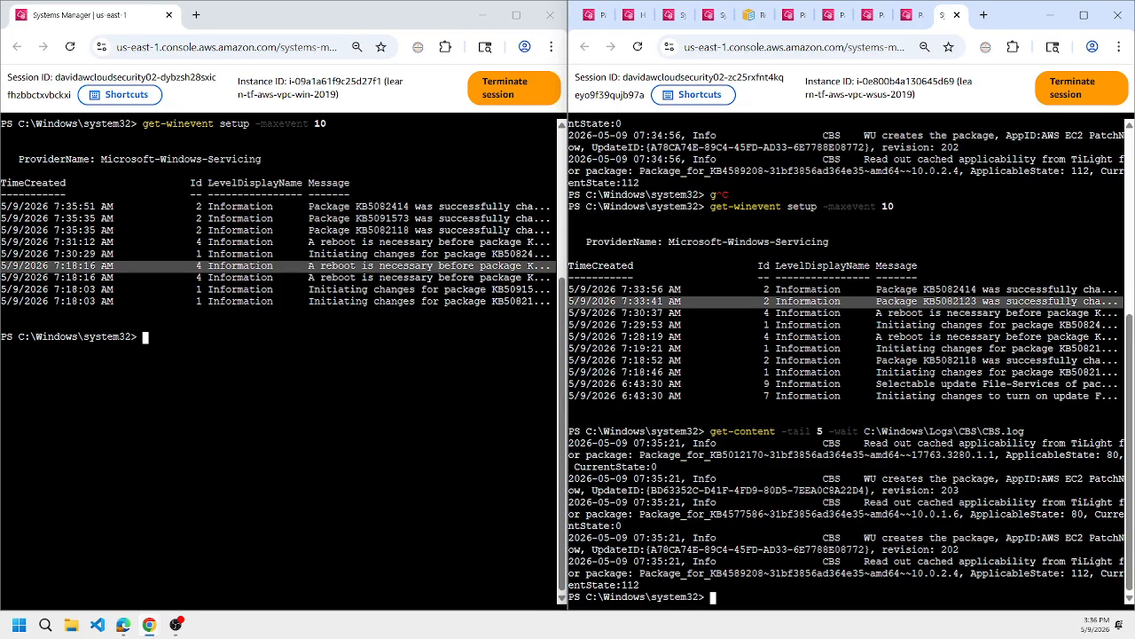
Maximize the console window and refresh Run Command's executing commands, signing in to the AWS console again.
left_click(1083, 15)
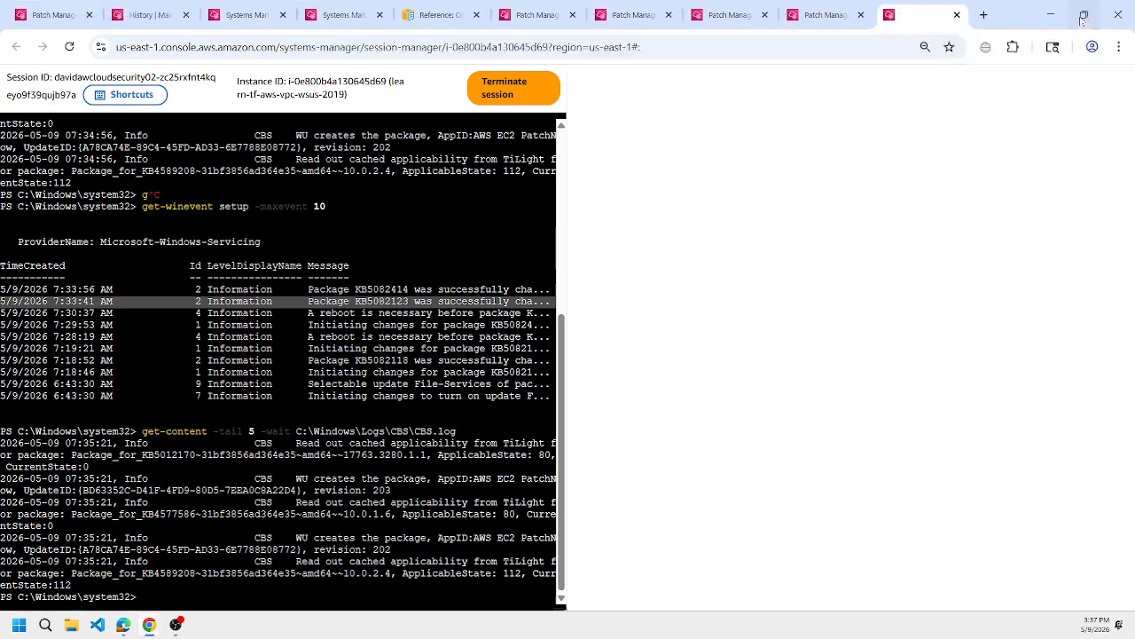
left_click(330, 17)
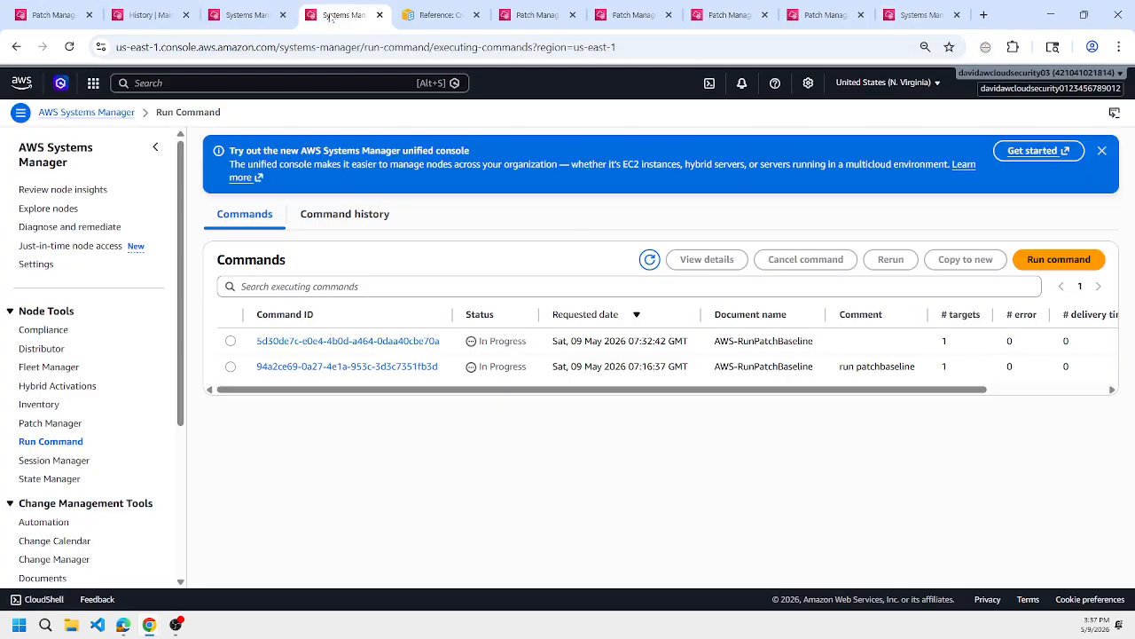
left_click(644, 263)
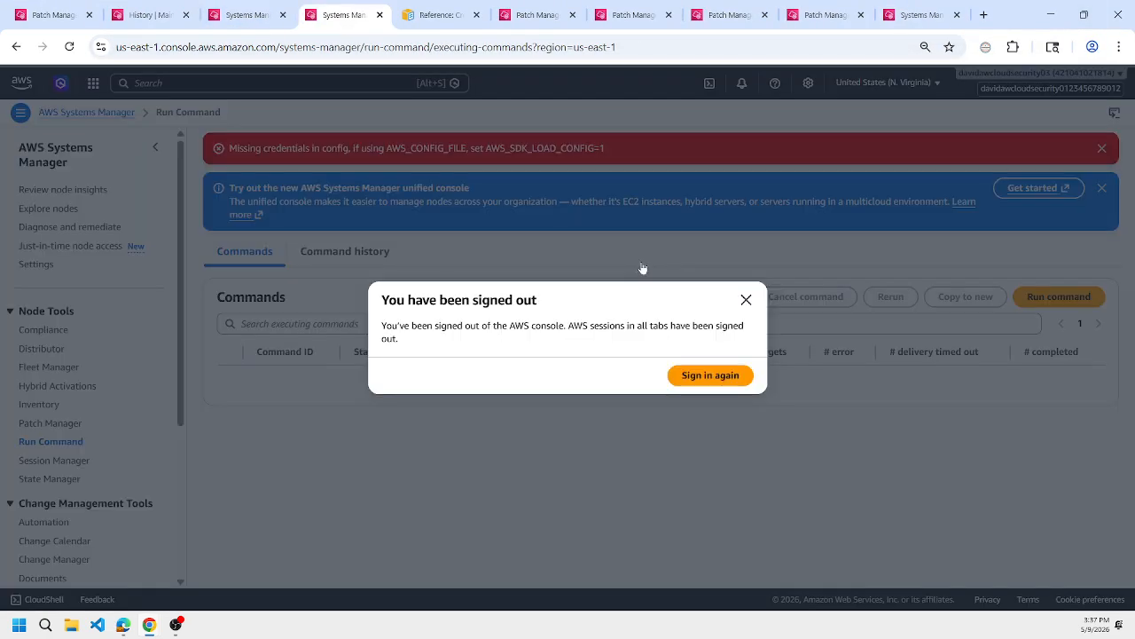
left_click(700, 384)
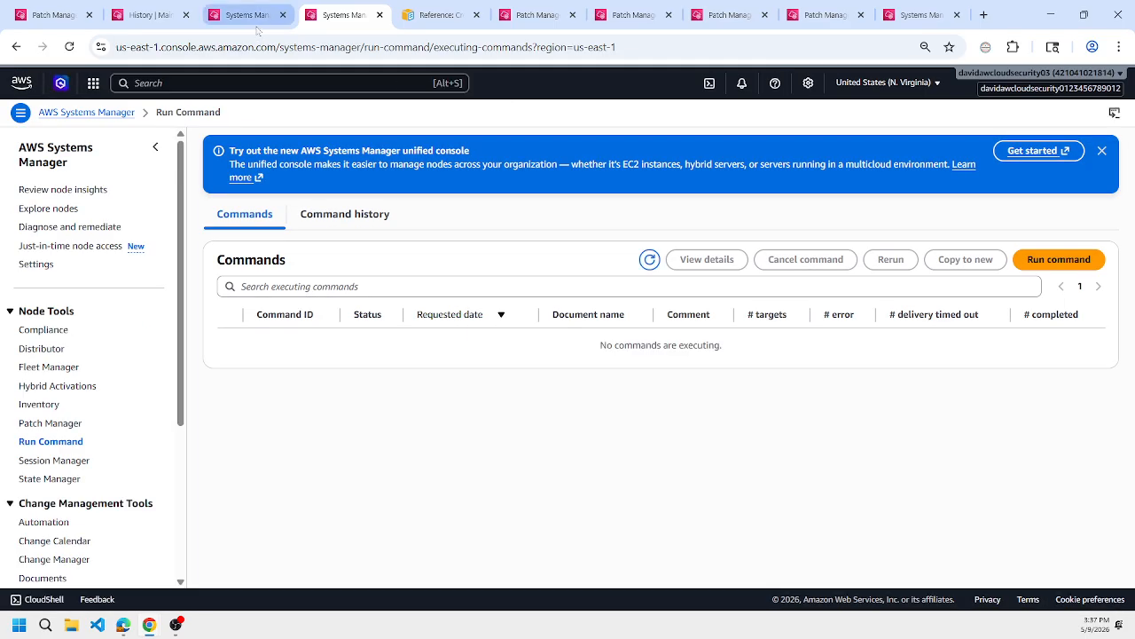
Open Patch Manager's compliance reporting and check the compliance status of both nodes.
left_click(51, 424)
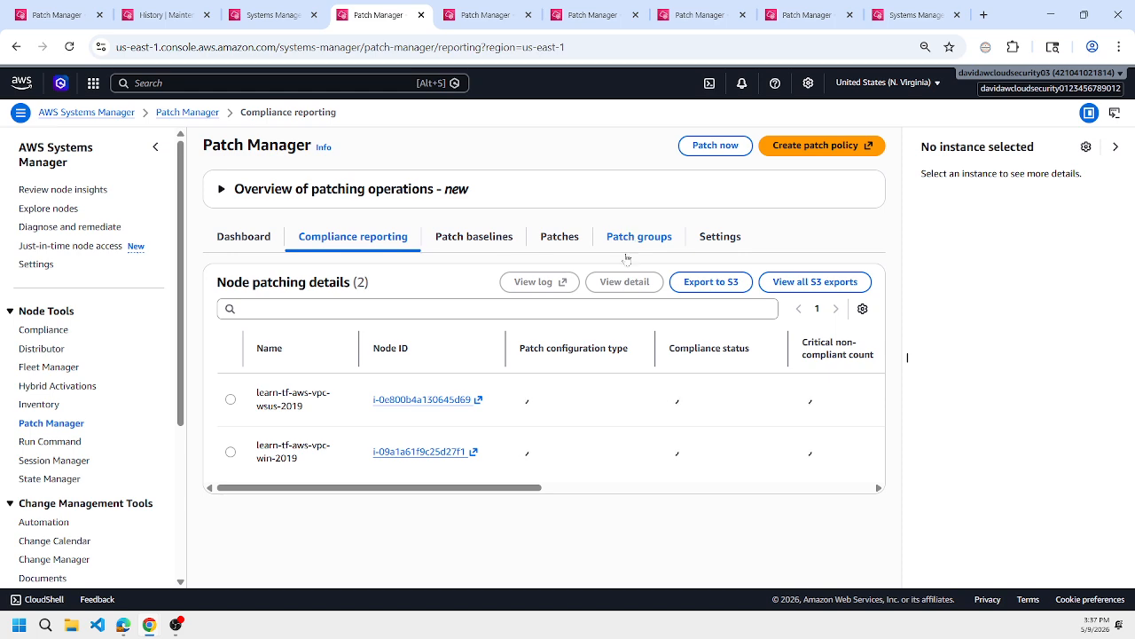
left_click_drag(532, 493, 486, 502)
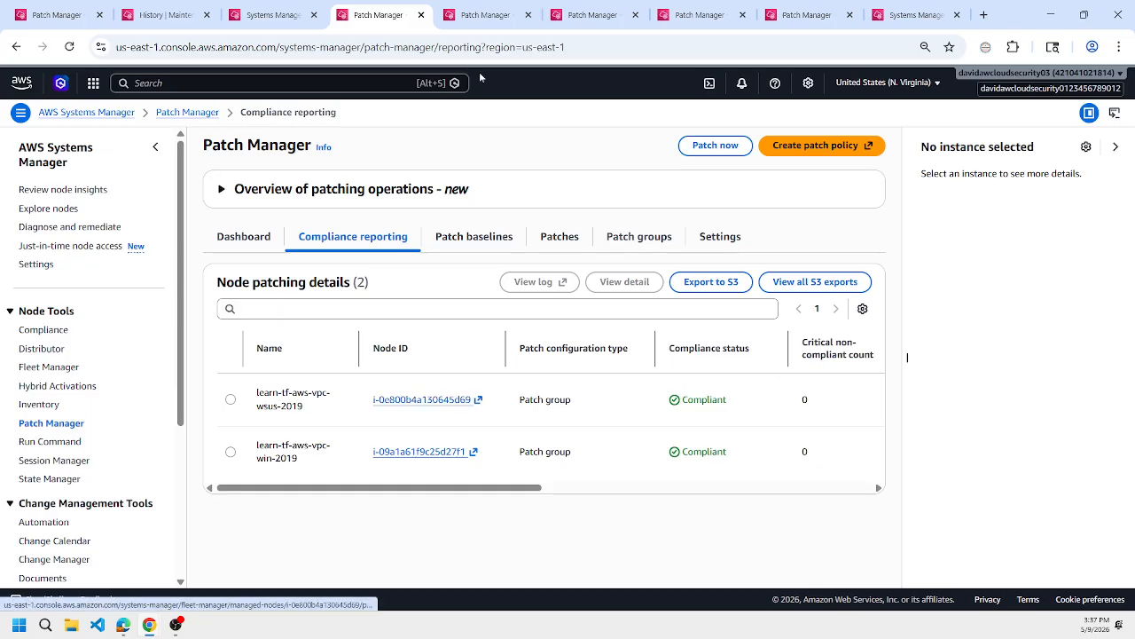
Close the four surplus Patch Manager browser tabs and the WSUS server's session tab.
left_click(529, 15)
left_click(529, 15)
left_click(528, 15)
left_click(529, 15)
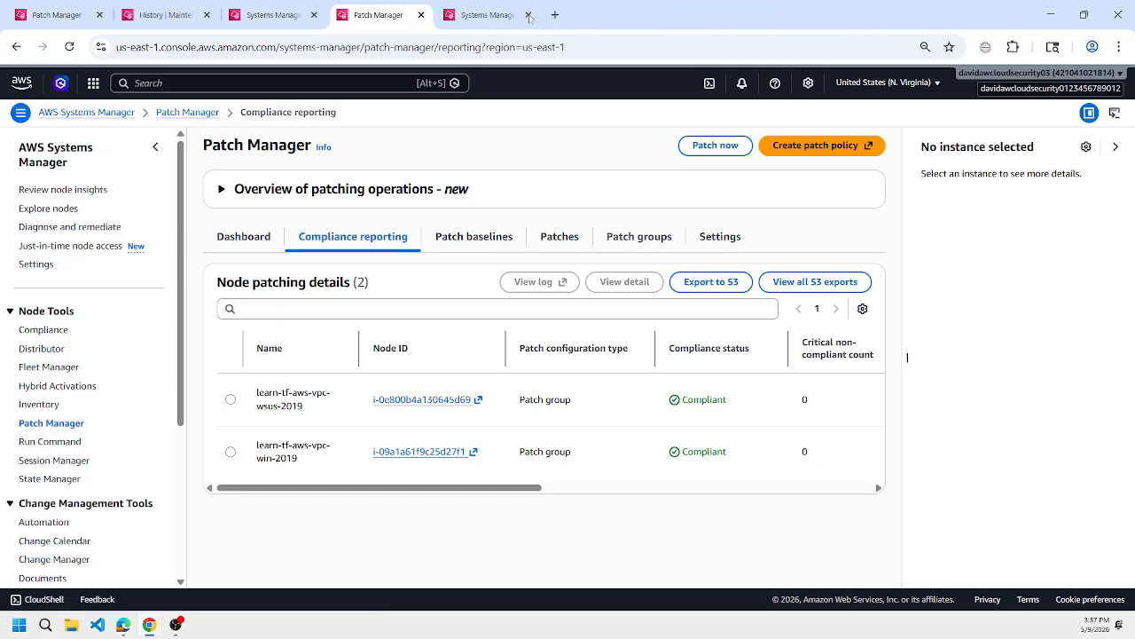
left_click(529, 15)
Open the patch details of the Windows 2019 client node from the compliance list.
left_click(461, 453)
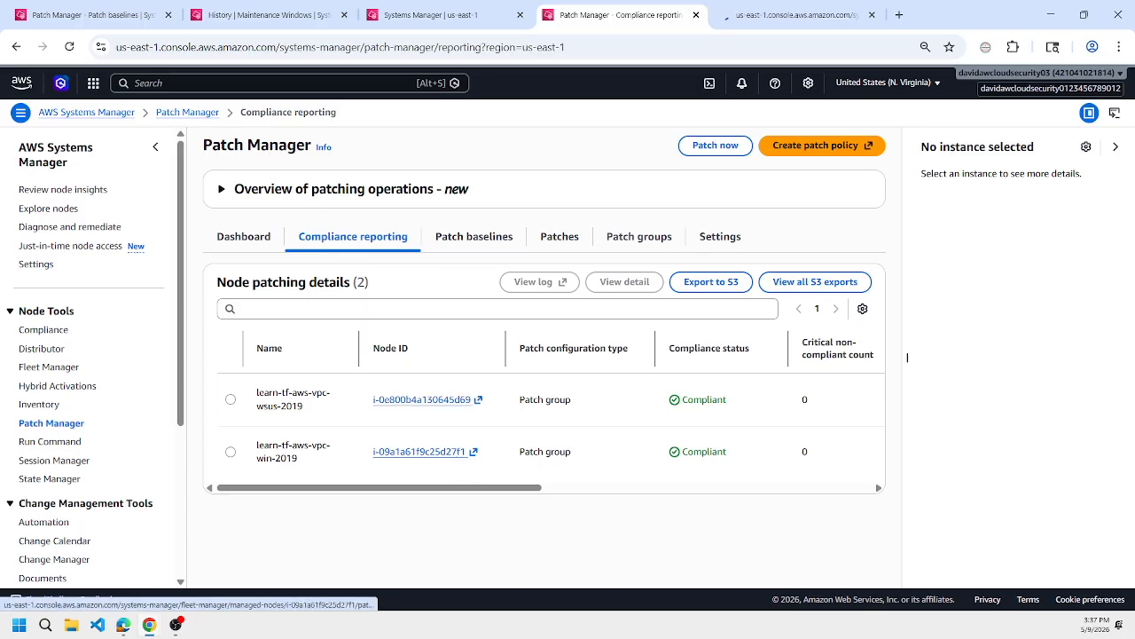